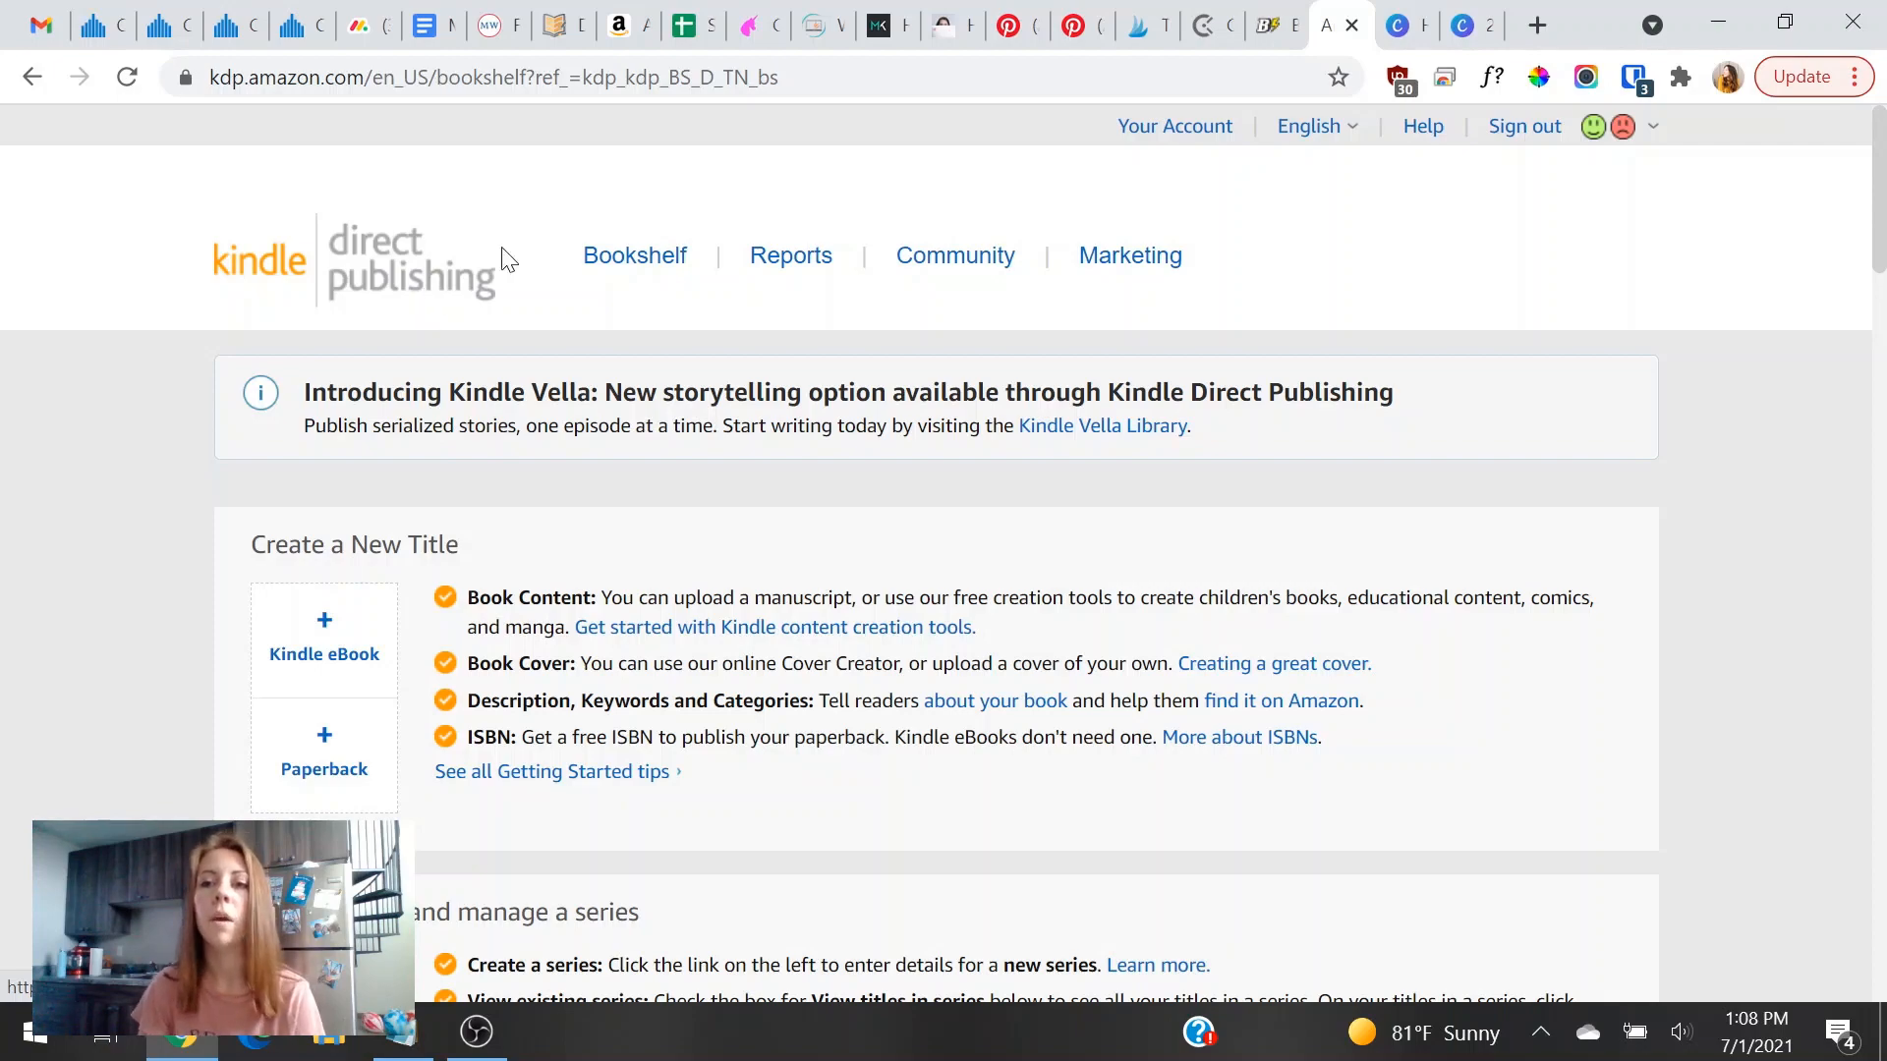
Review the title creation options and the existing paperback titles on the Kindle Direct Publishing bookshelf.
{"action": "scroll", "coordinate": [1436, 379], "scroll_direction": "down", "scroll_amount": 2}
{"action": "scroll", "coordinate": [1435, 379], "scroll_direction": "up", "scroll_amount": 2}
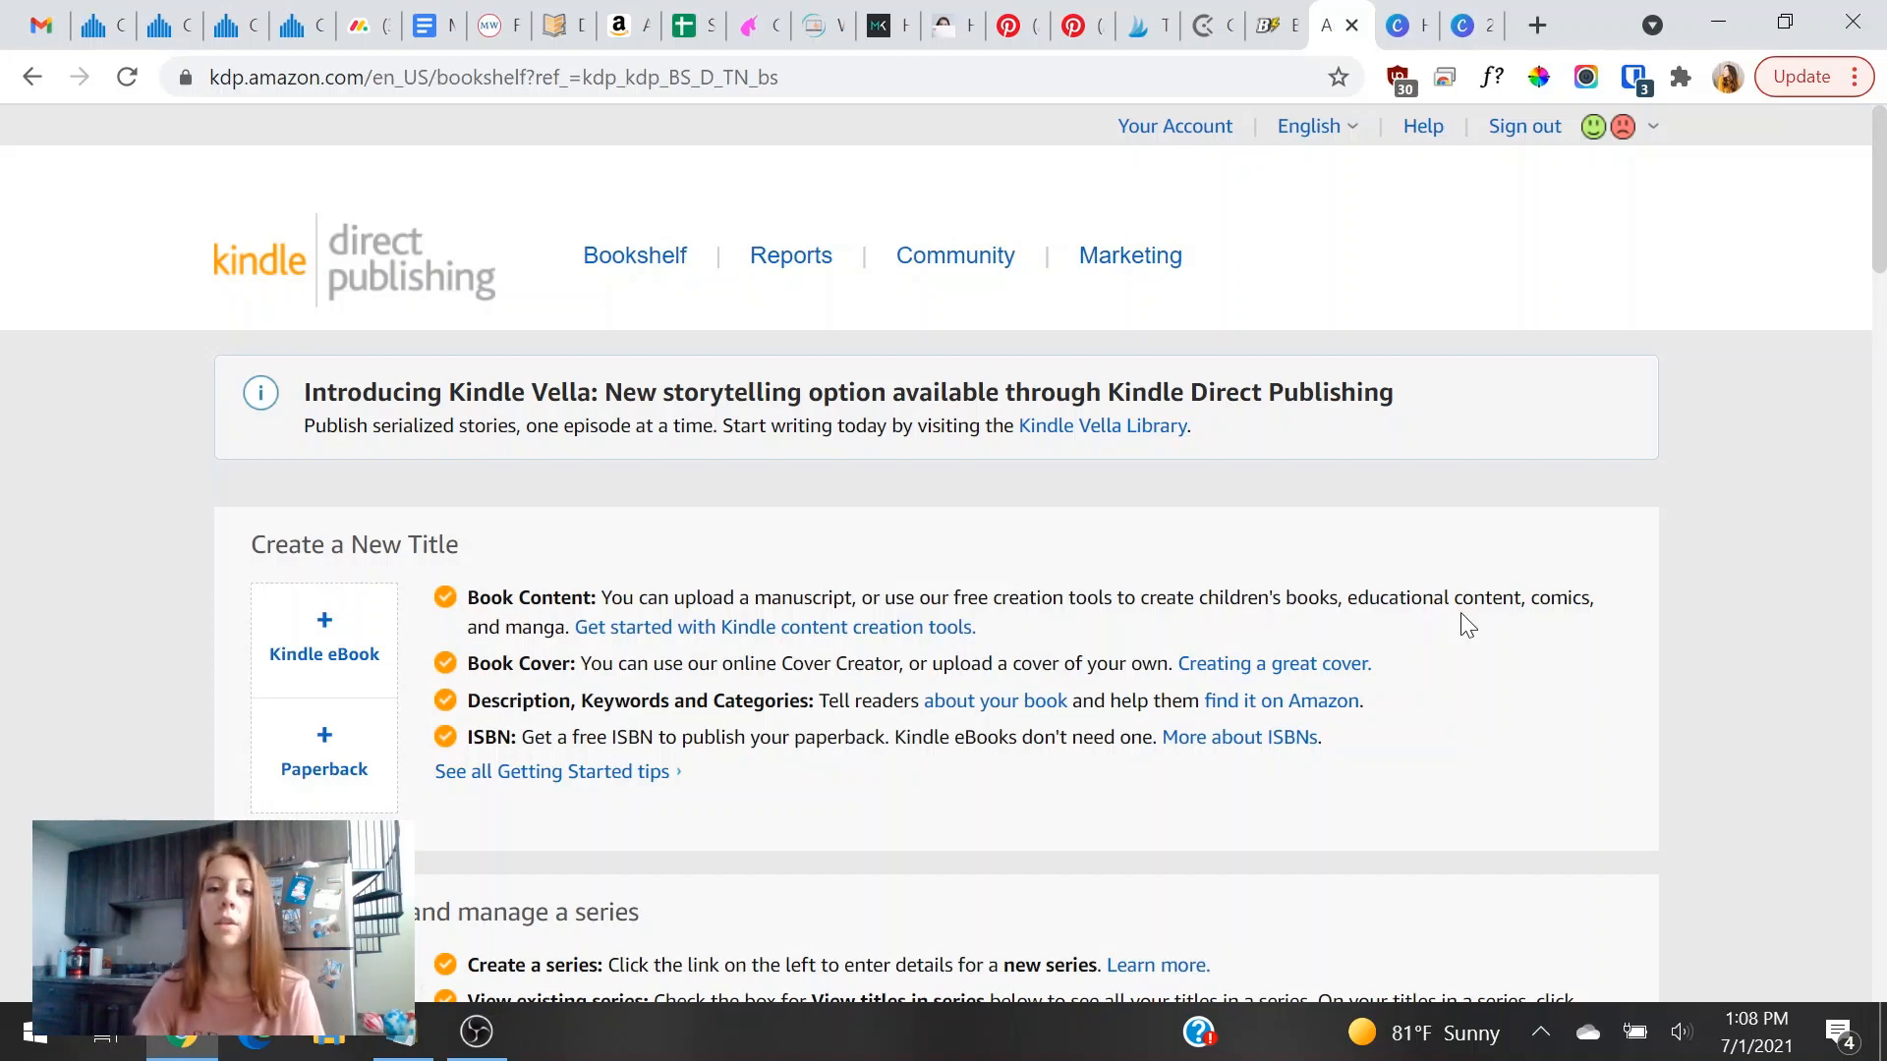
{"action": "scroll", "coordinate": [1607, 927], "scroll_direction": "down", "scroll_amount": 2}
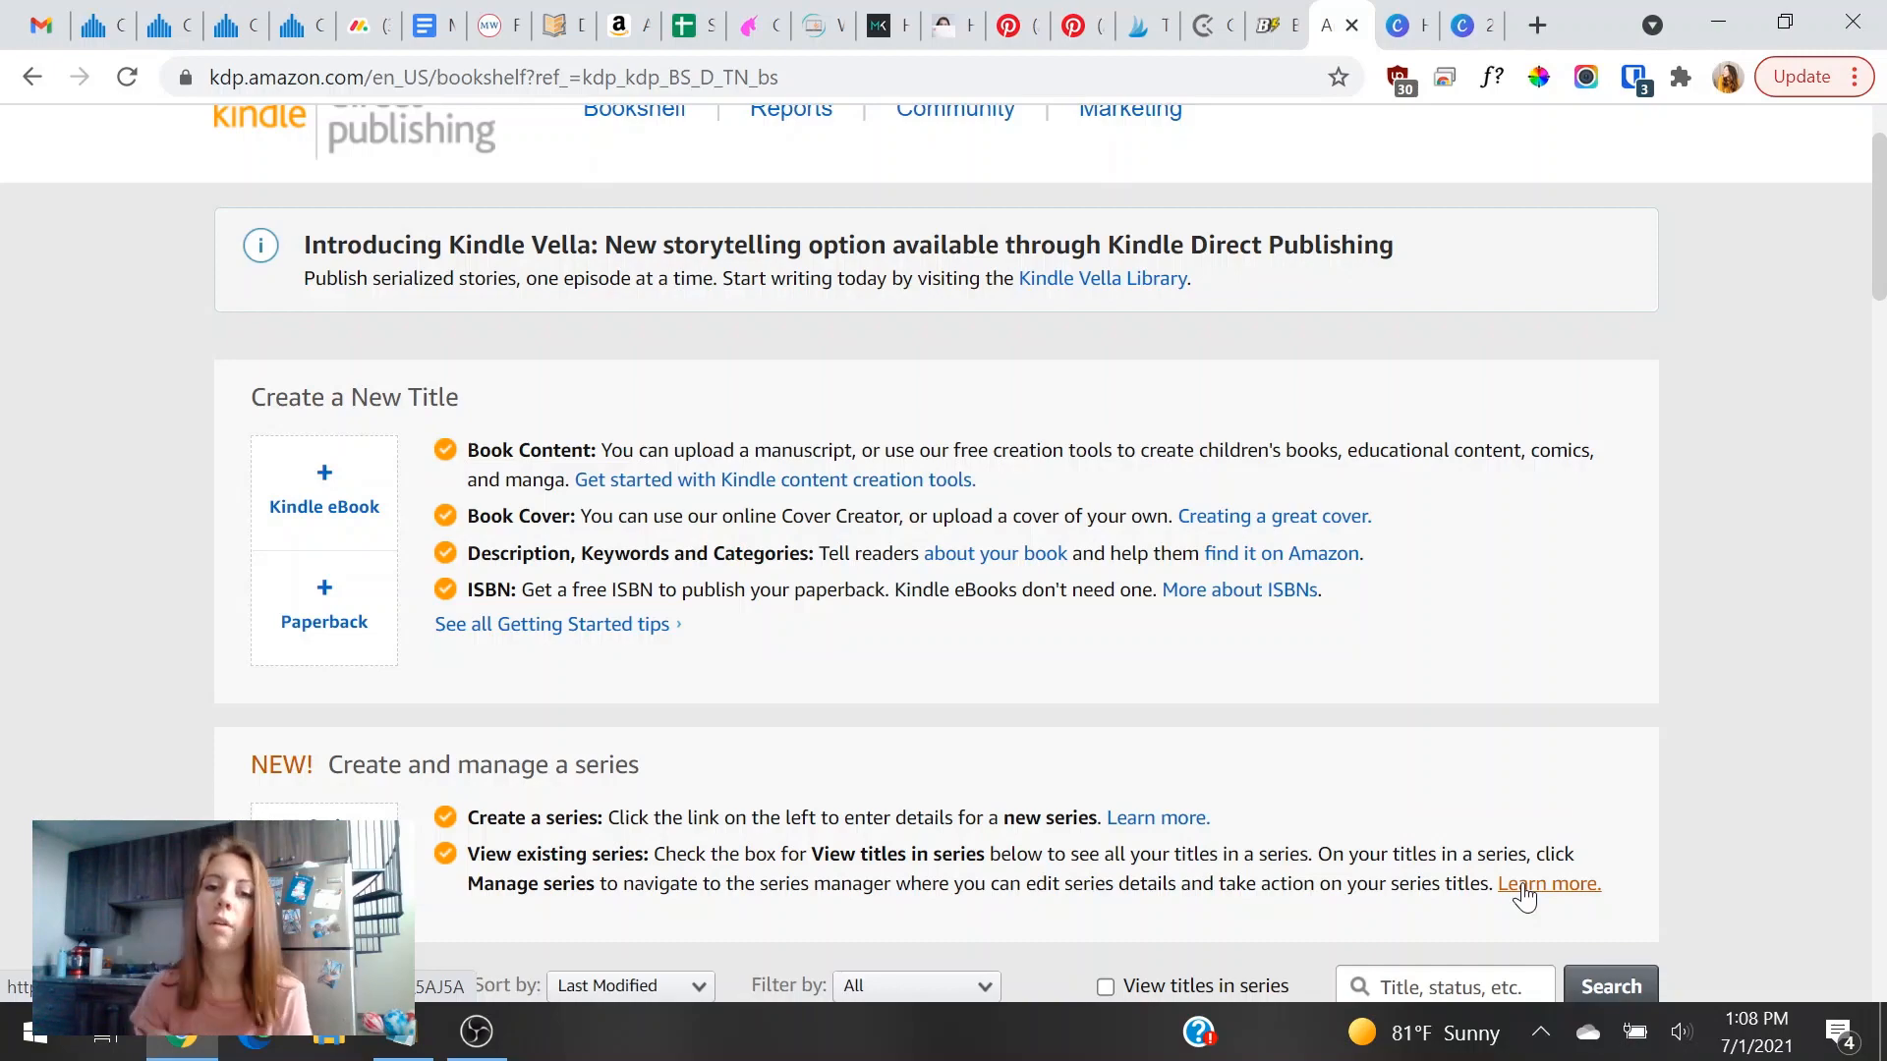
{"action": "scroll", "coordinate": [1524, 897], "scroll_direction": "down", "scroll_amount": 5}
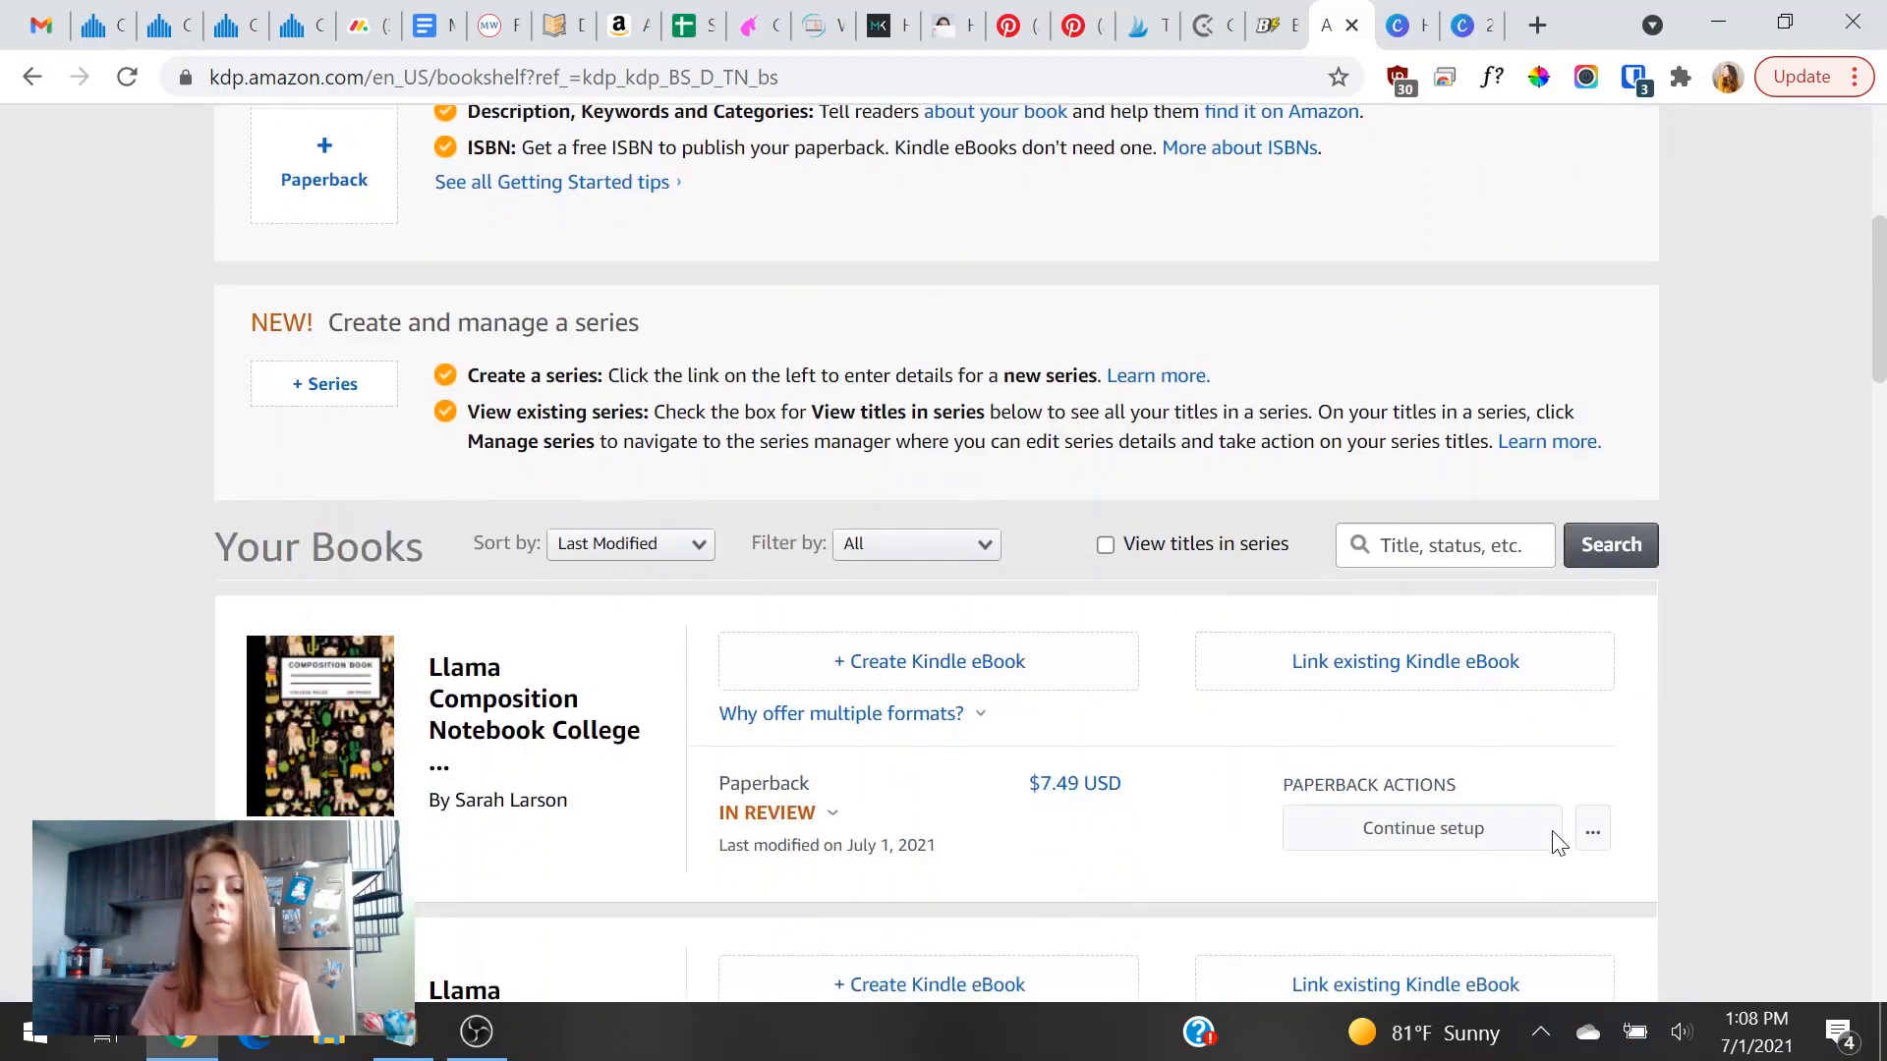
{"action": "scroll", "coordinate": [1559, 843], "scroll_direction": "up", "scroll_amount": 6}
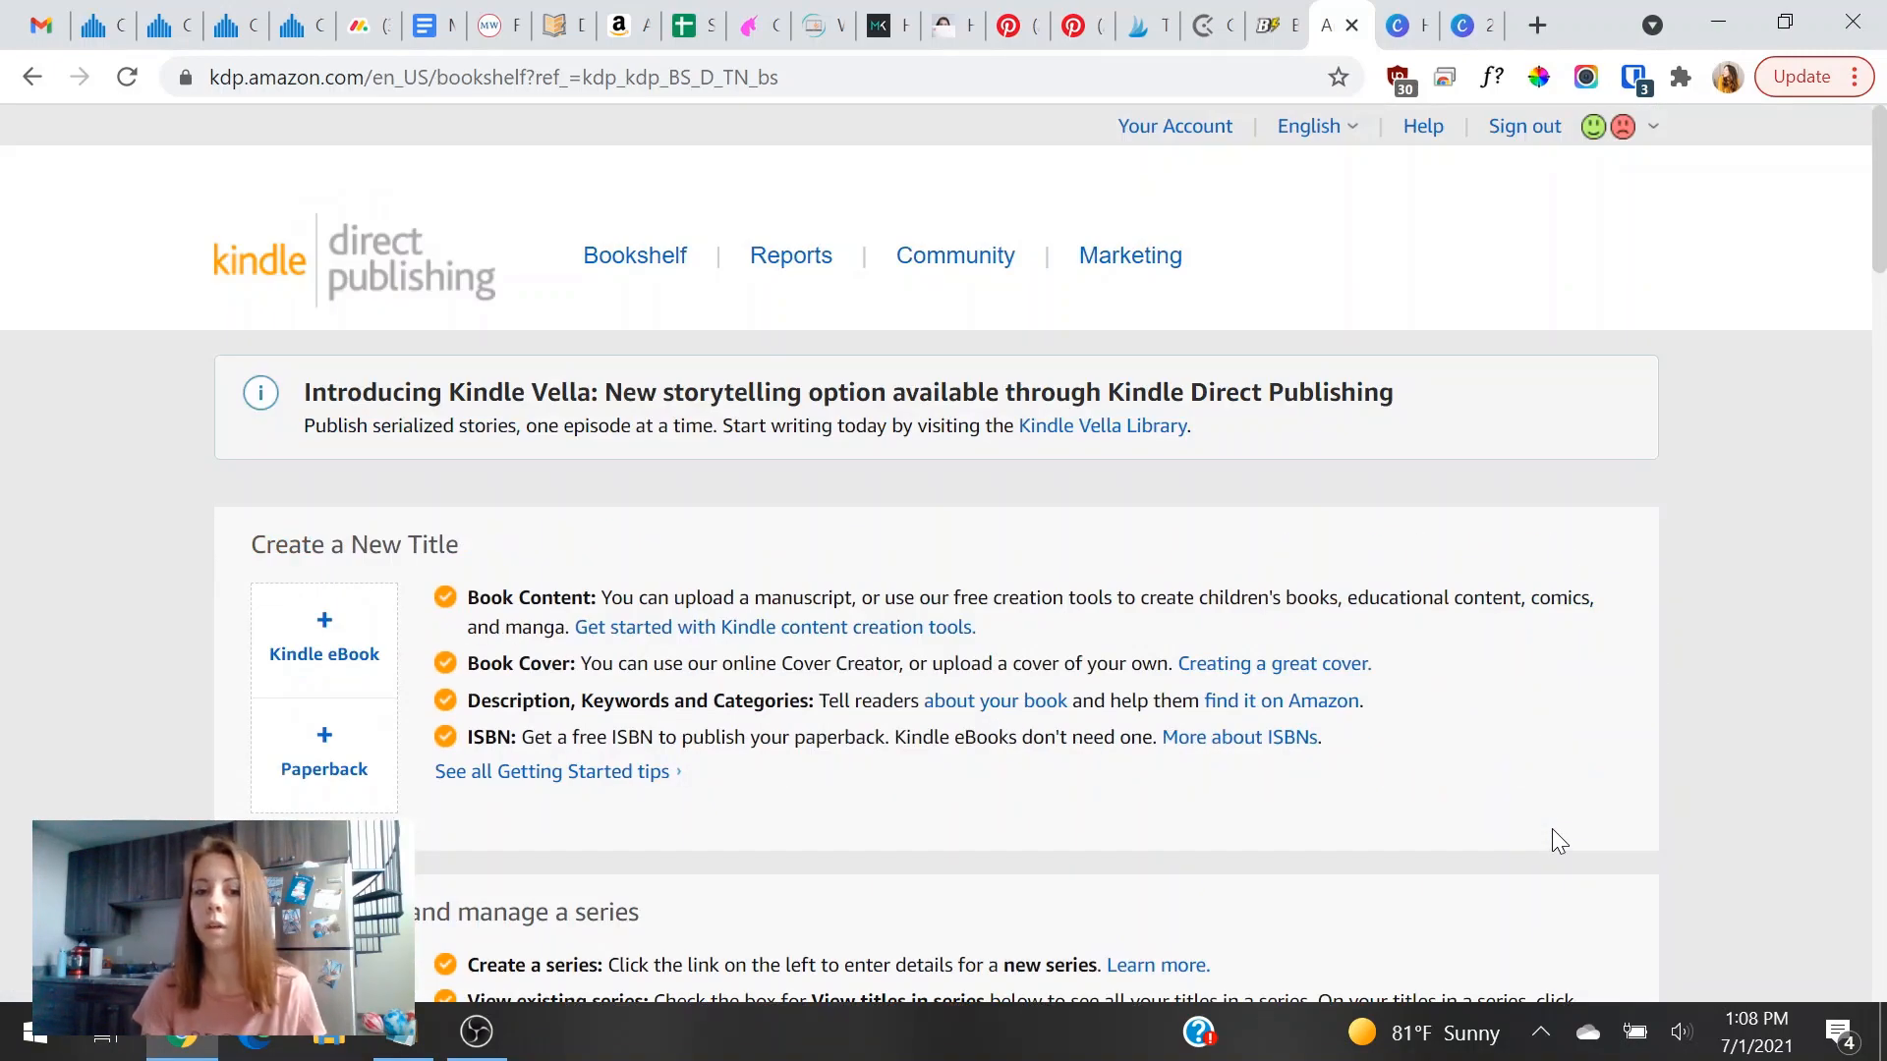
{"action": "scroll", "coordinate": [1543, 833], "scroll_direction": "down", "scroll_amount": 20}
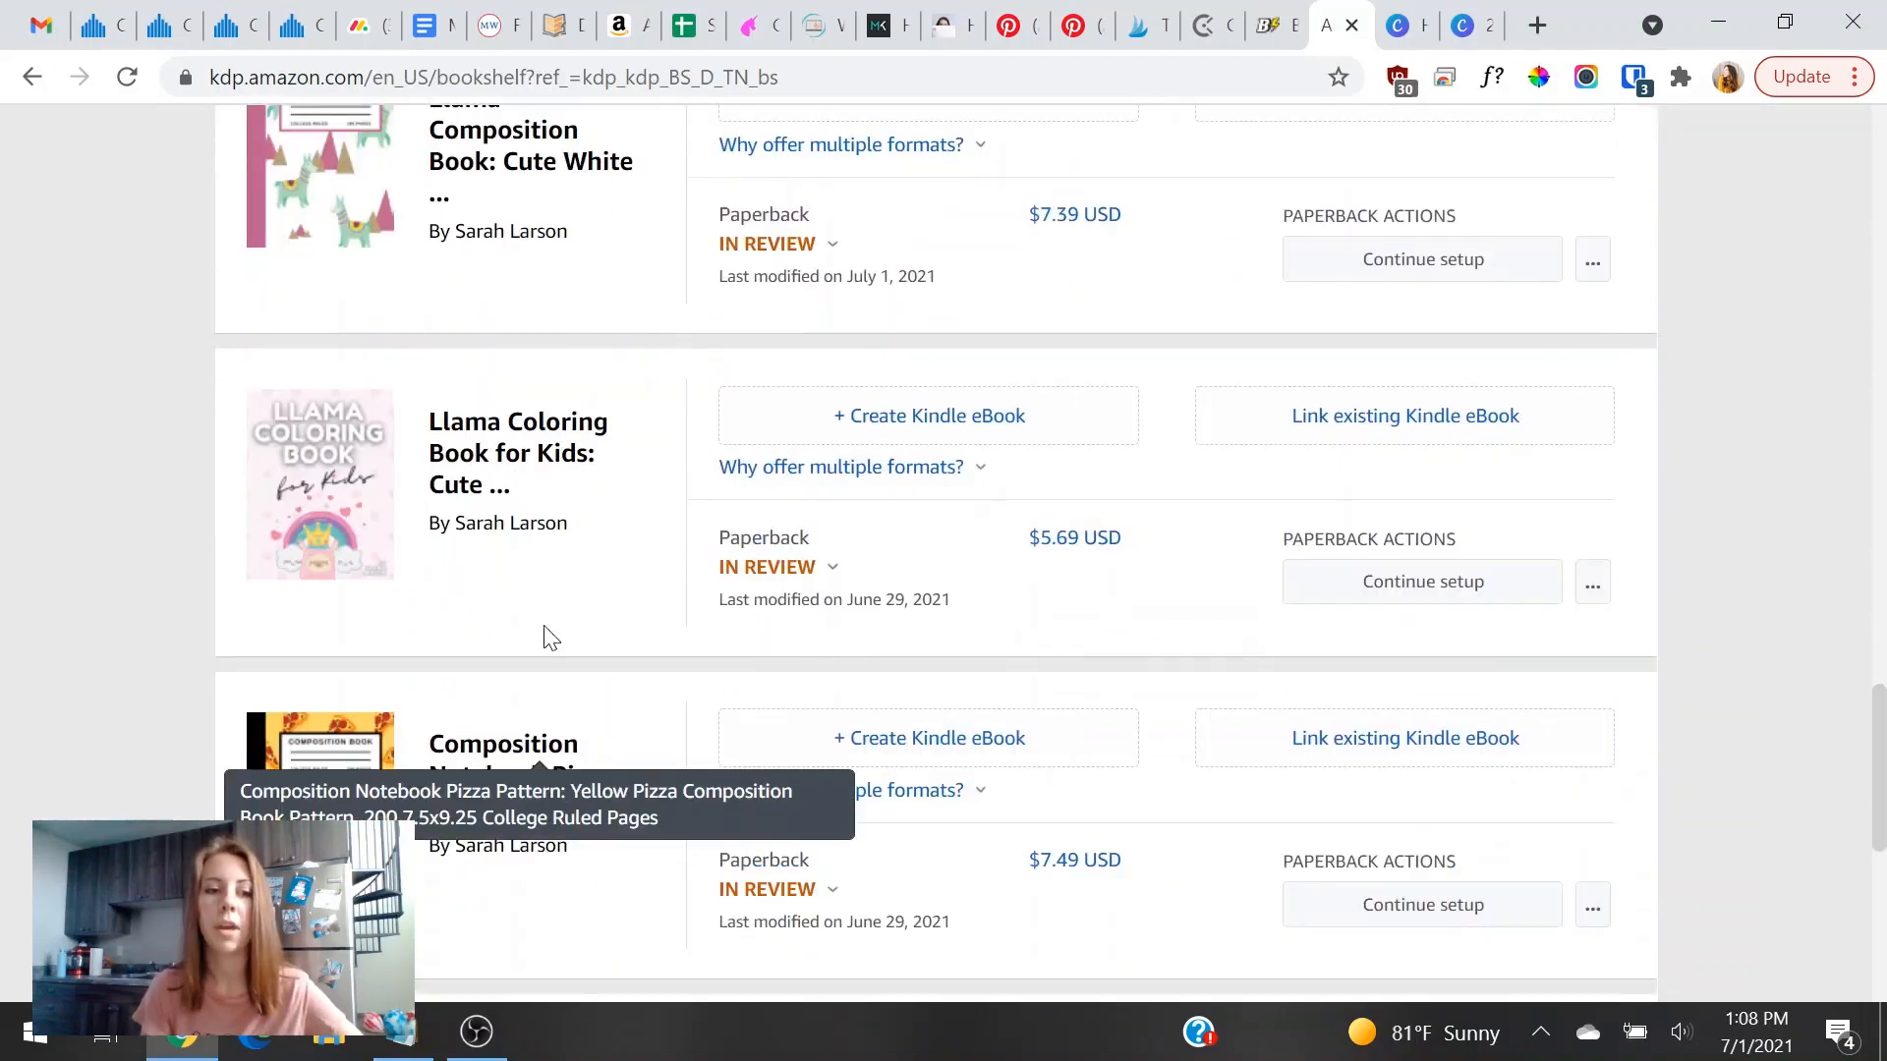
{"action": "scroll", "coordinate": [1352, 645], "scroll_direction": "down", "scroll_amount": 8}
{"action": "scroll", "coordinate": [1819, 737], "scroll_direction": "up", "scroll_amount": 12}
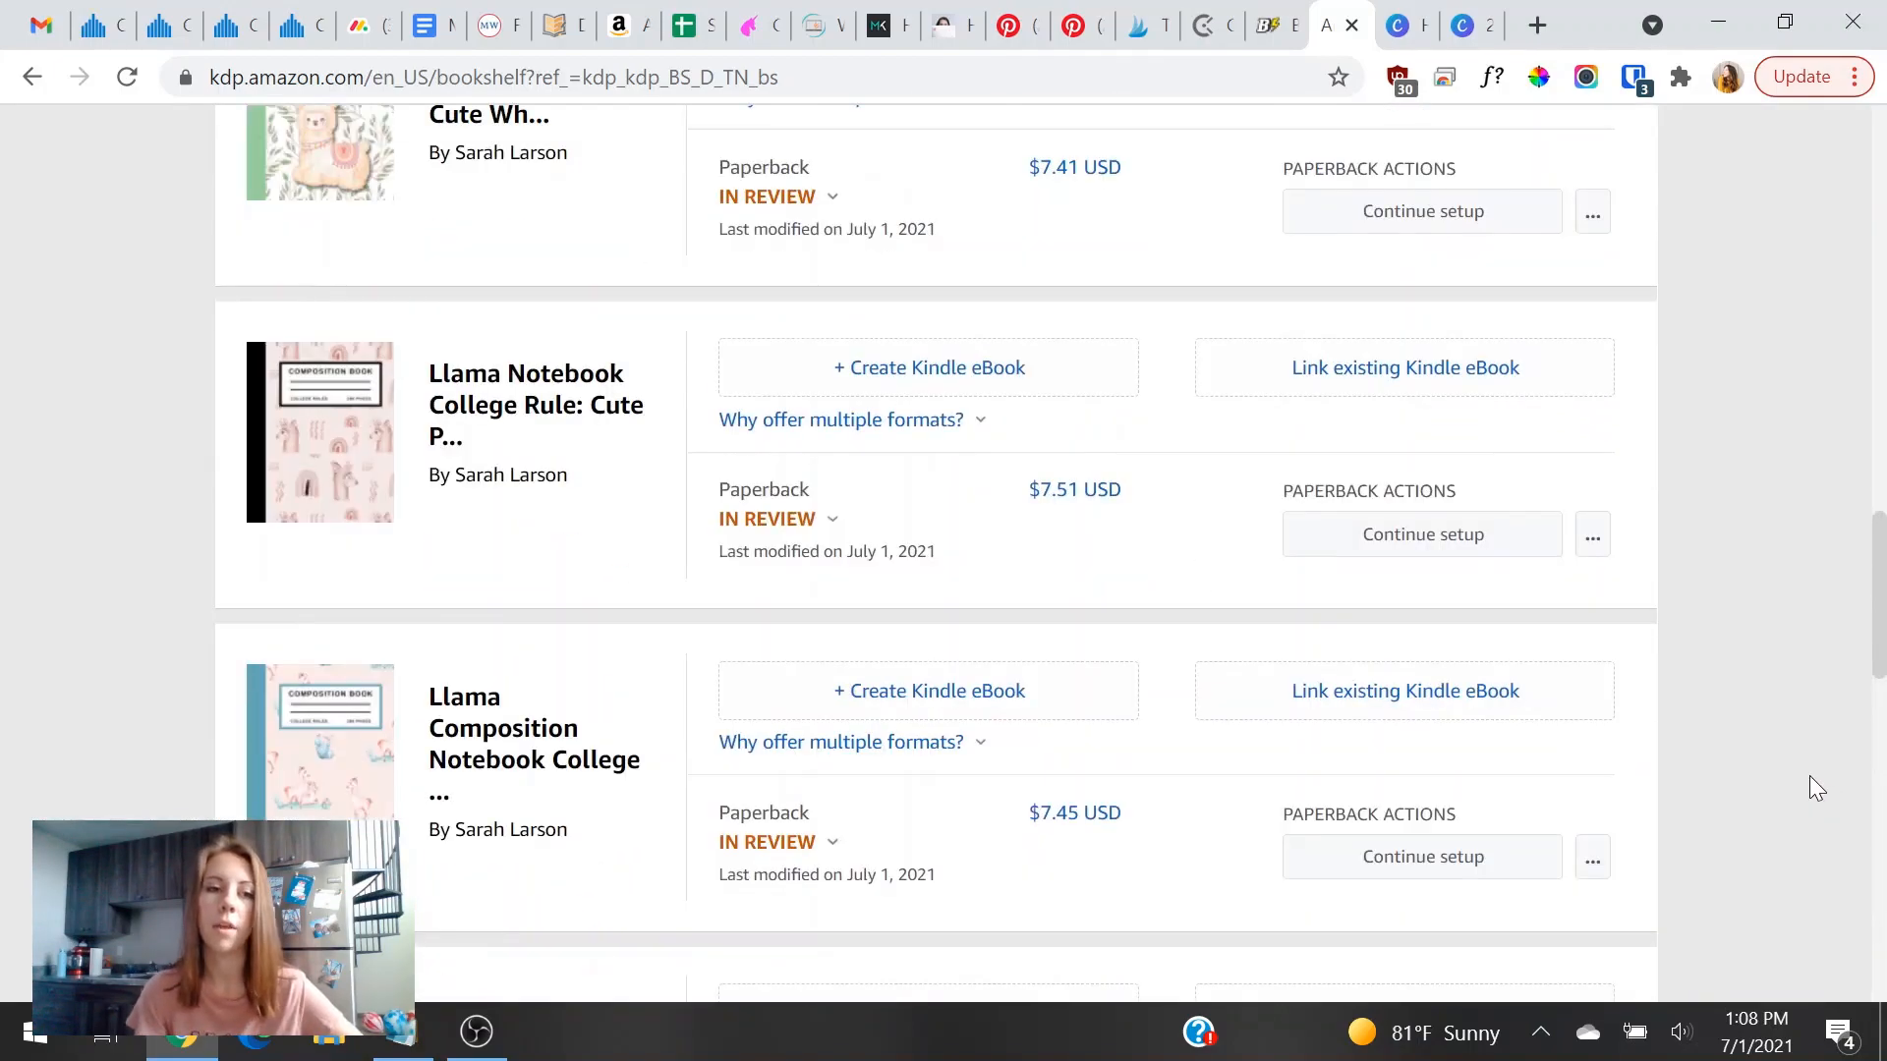
{"action": "scroll", "coordinate": [1659, 796], "scroll_direction": "up", "scroll_amount": 15}
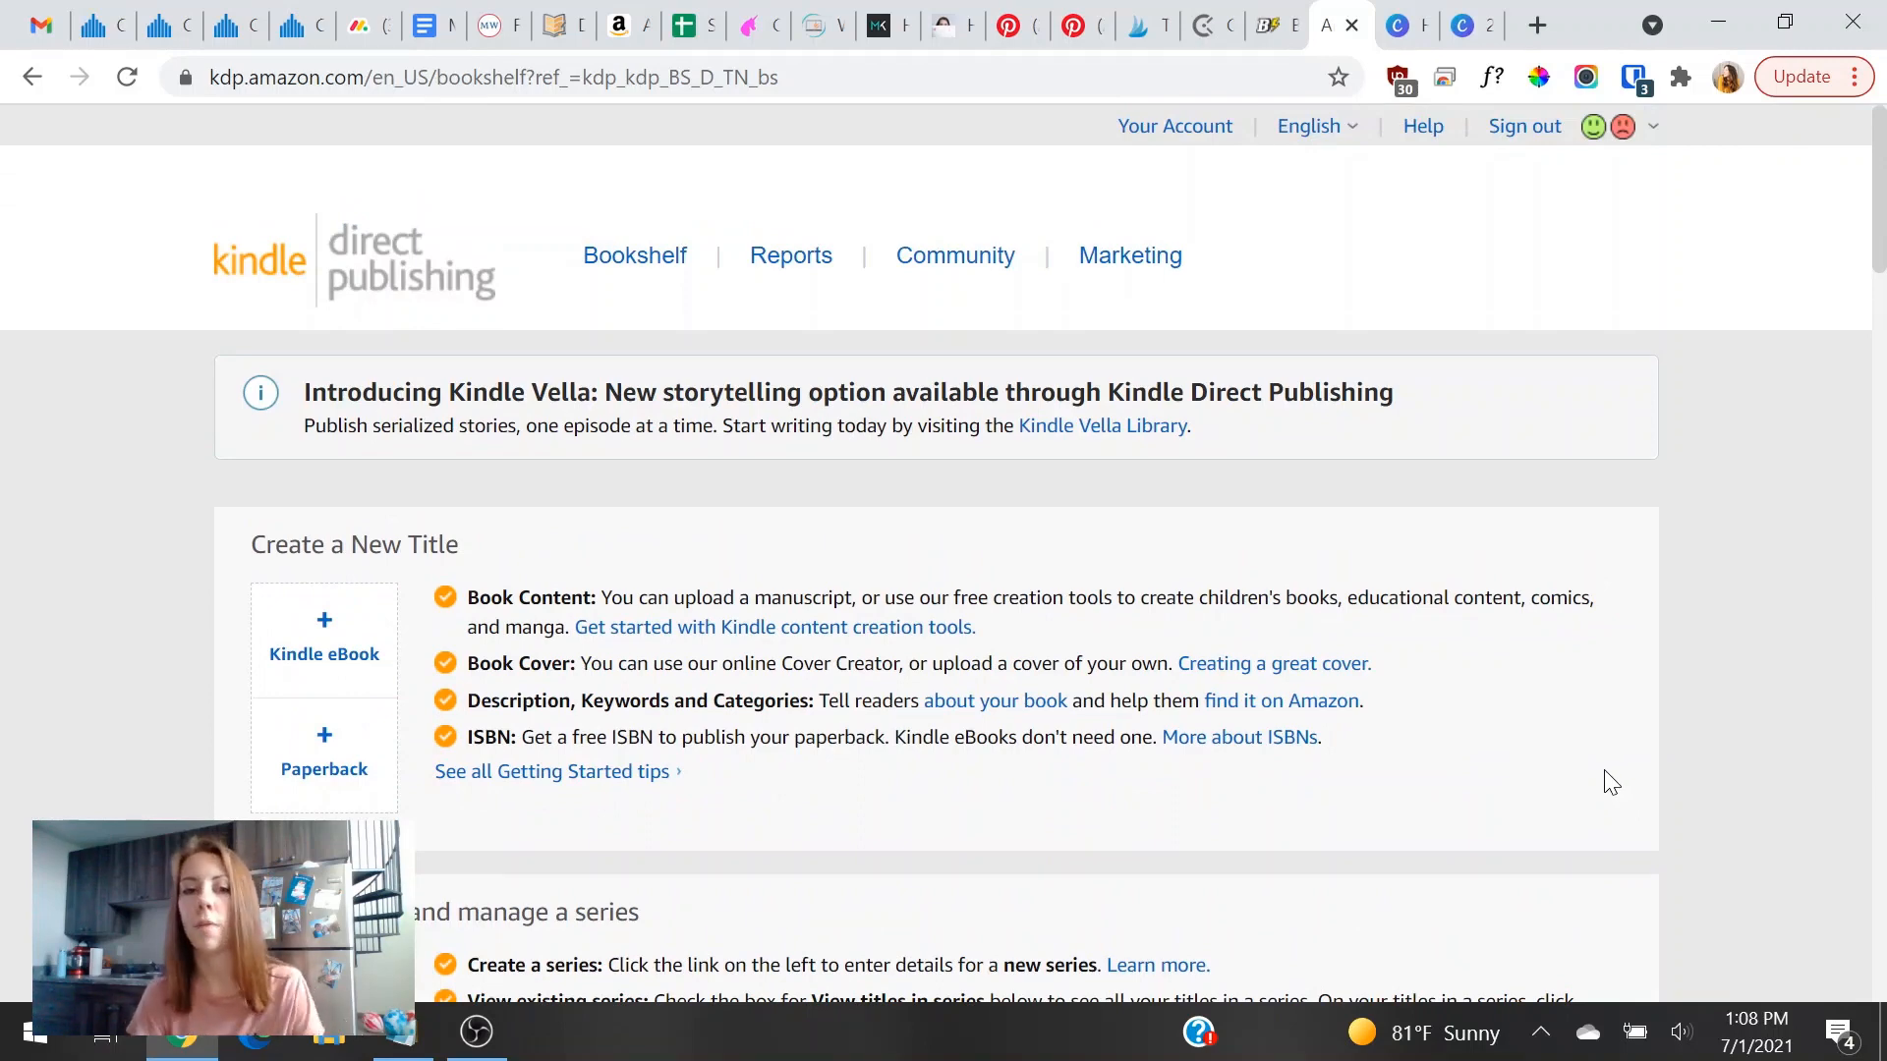
Open amazon.com in a new browser tab and search all departments for "cat composition book".
{"action": "left_click", "coordinate": [1533, 18]}
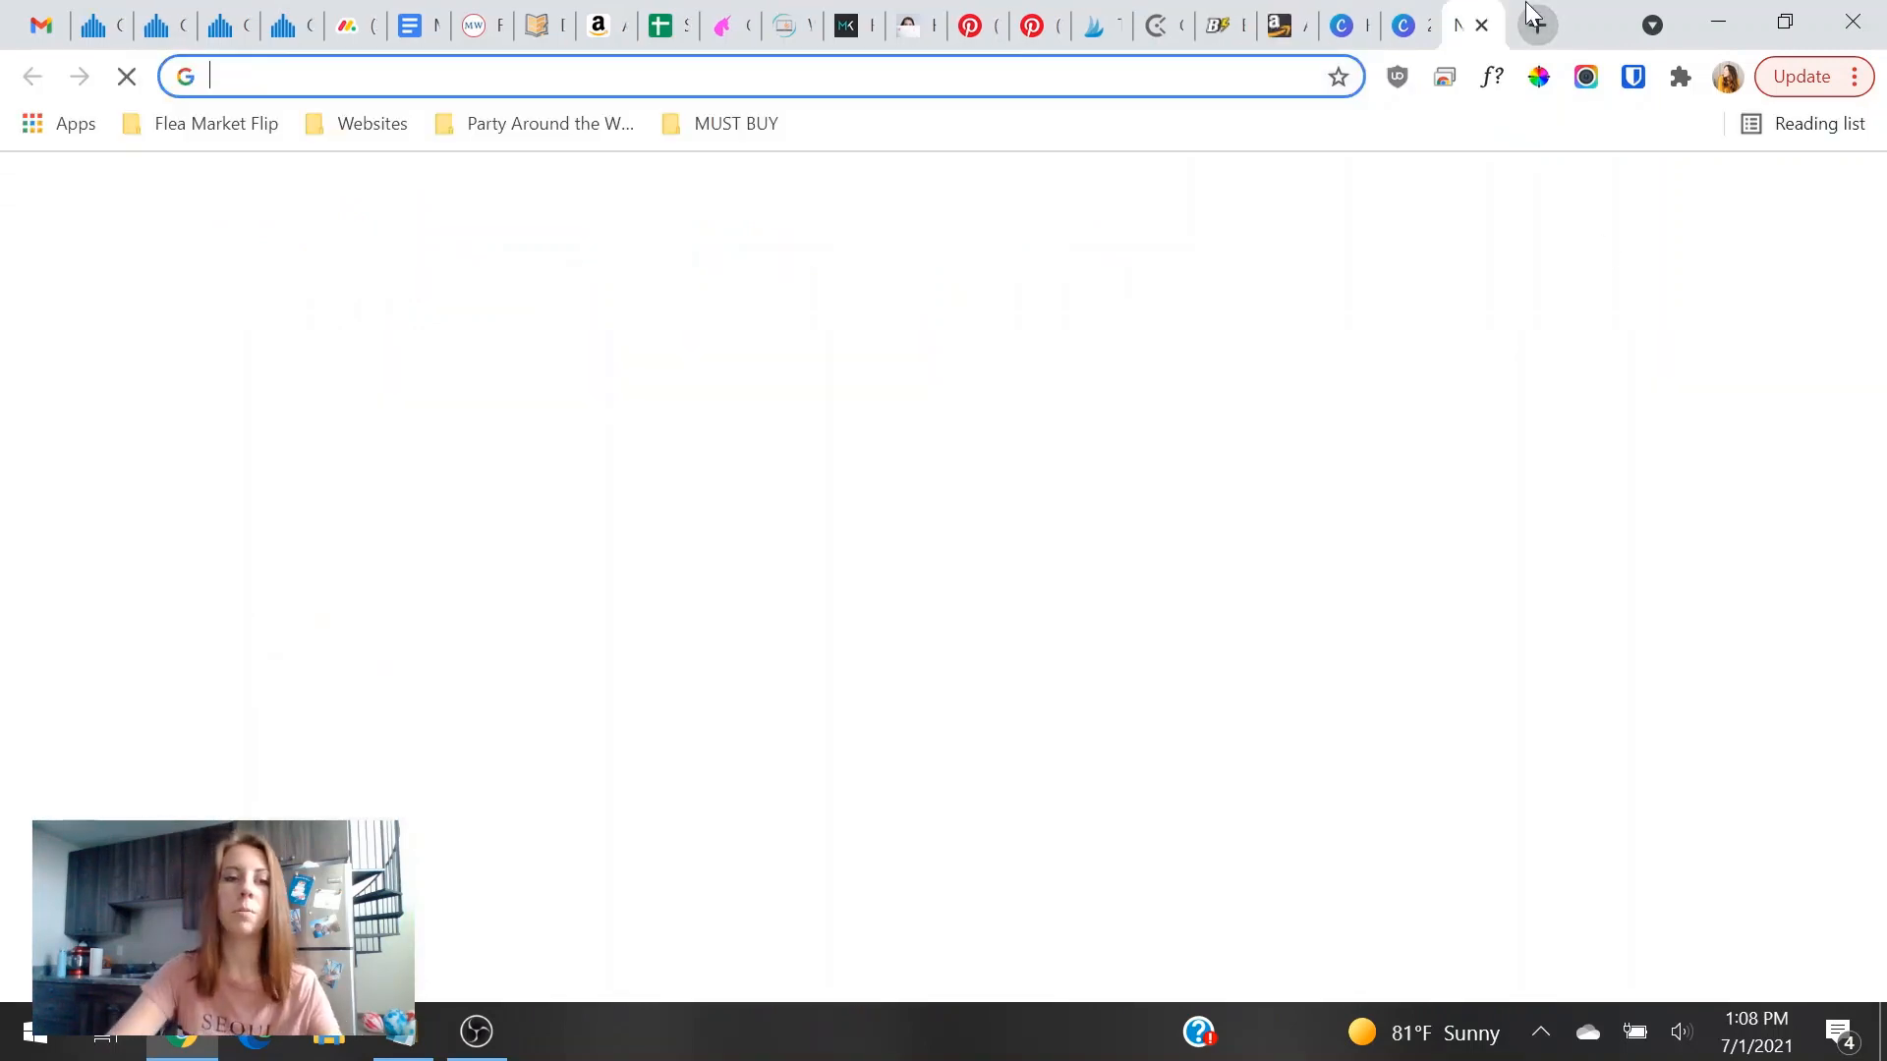
{"action": "type", "text": "am"}
{"action": "key", "text": "Return"}
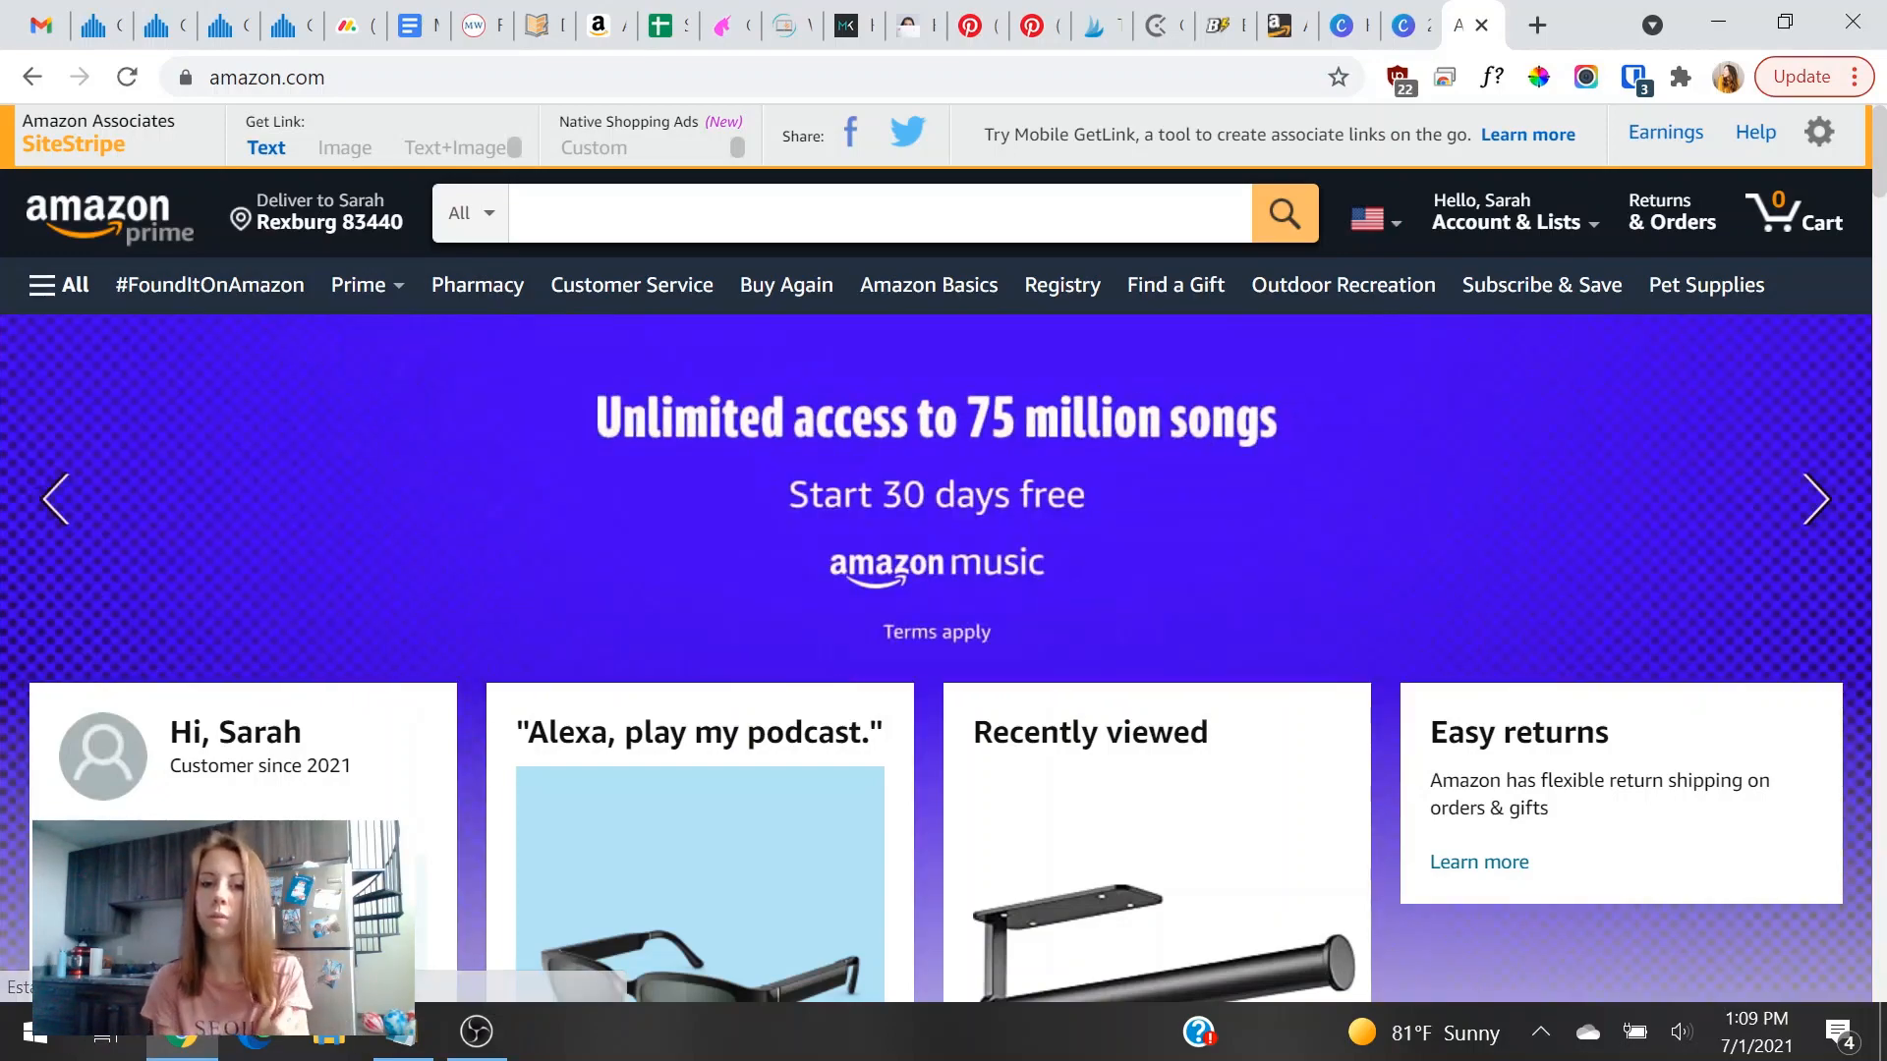
{"action": "left_click", "coordinate": [879, 213]}
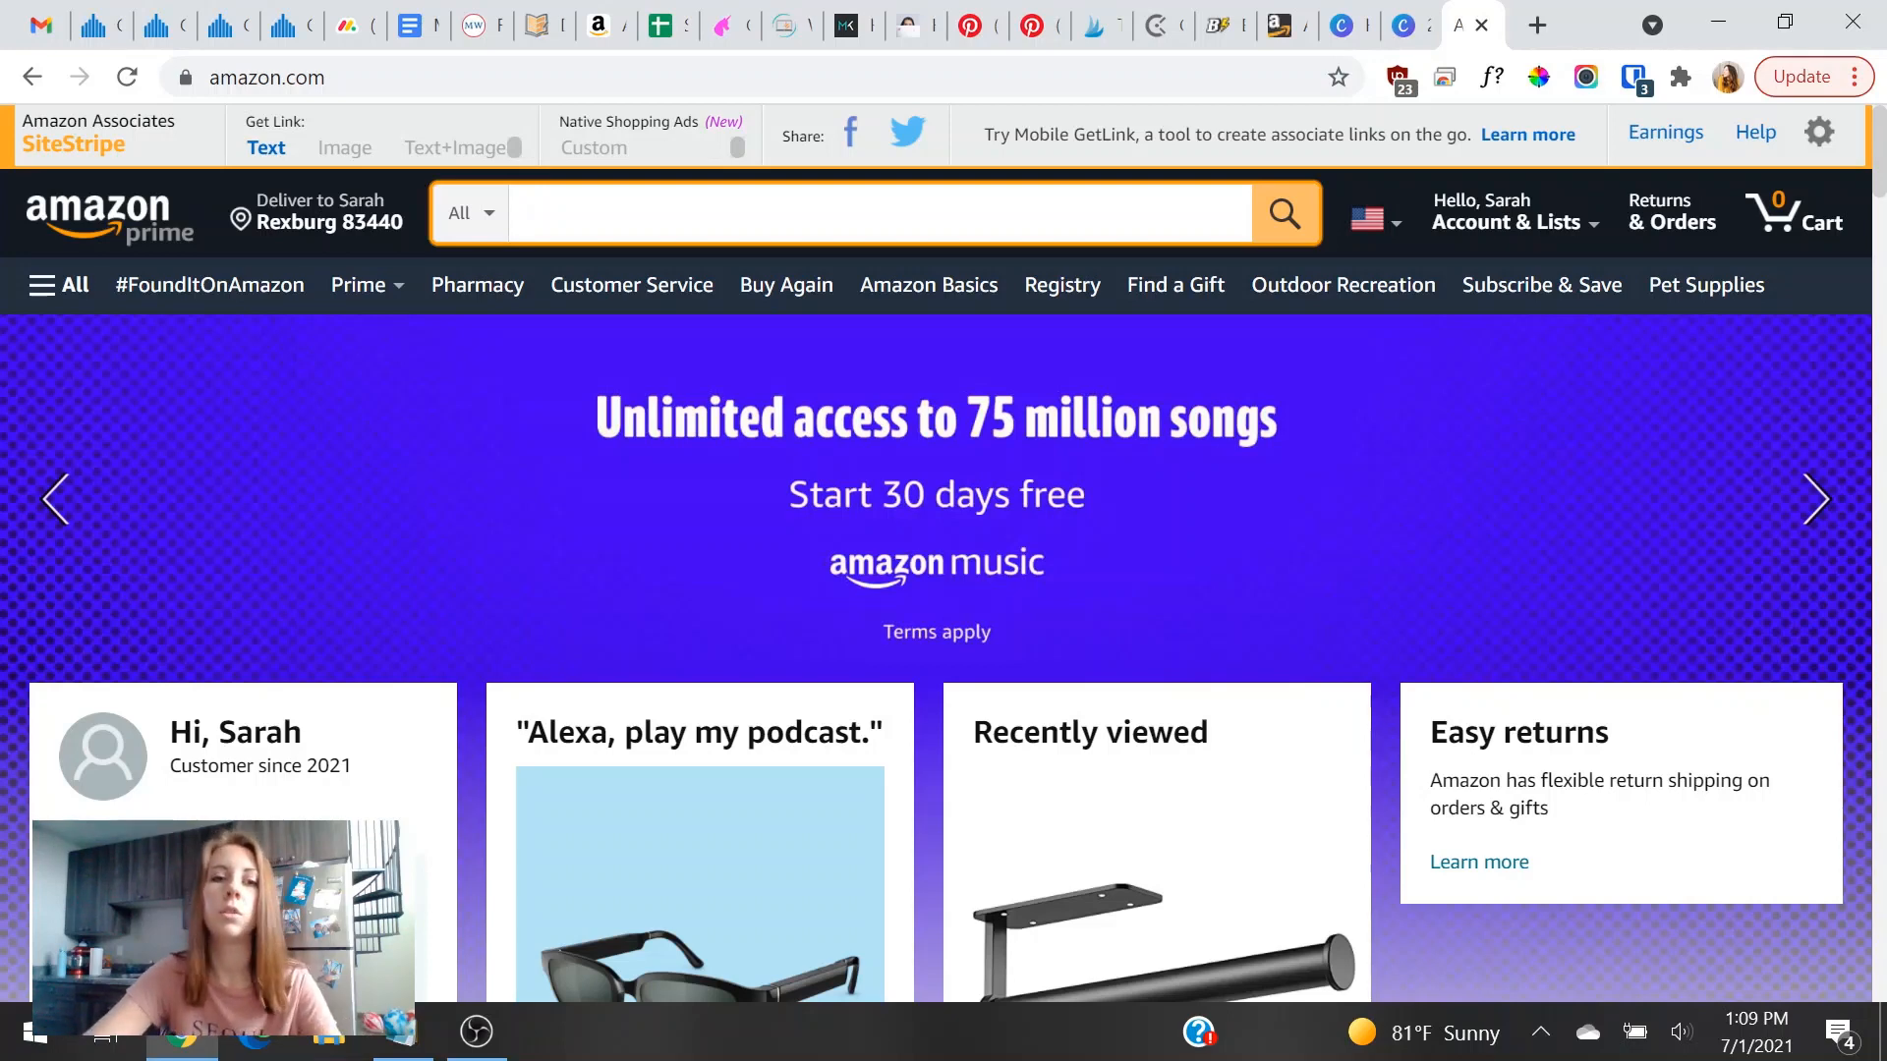
{"action": "type", "text": "cat com"}
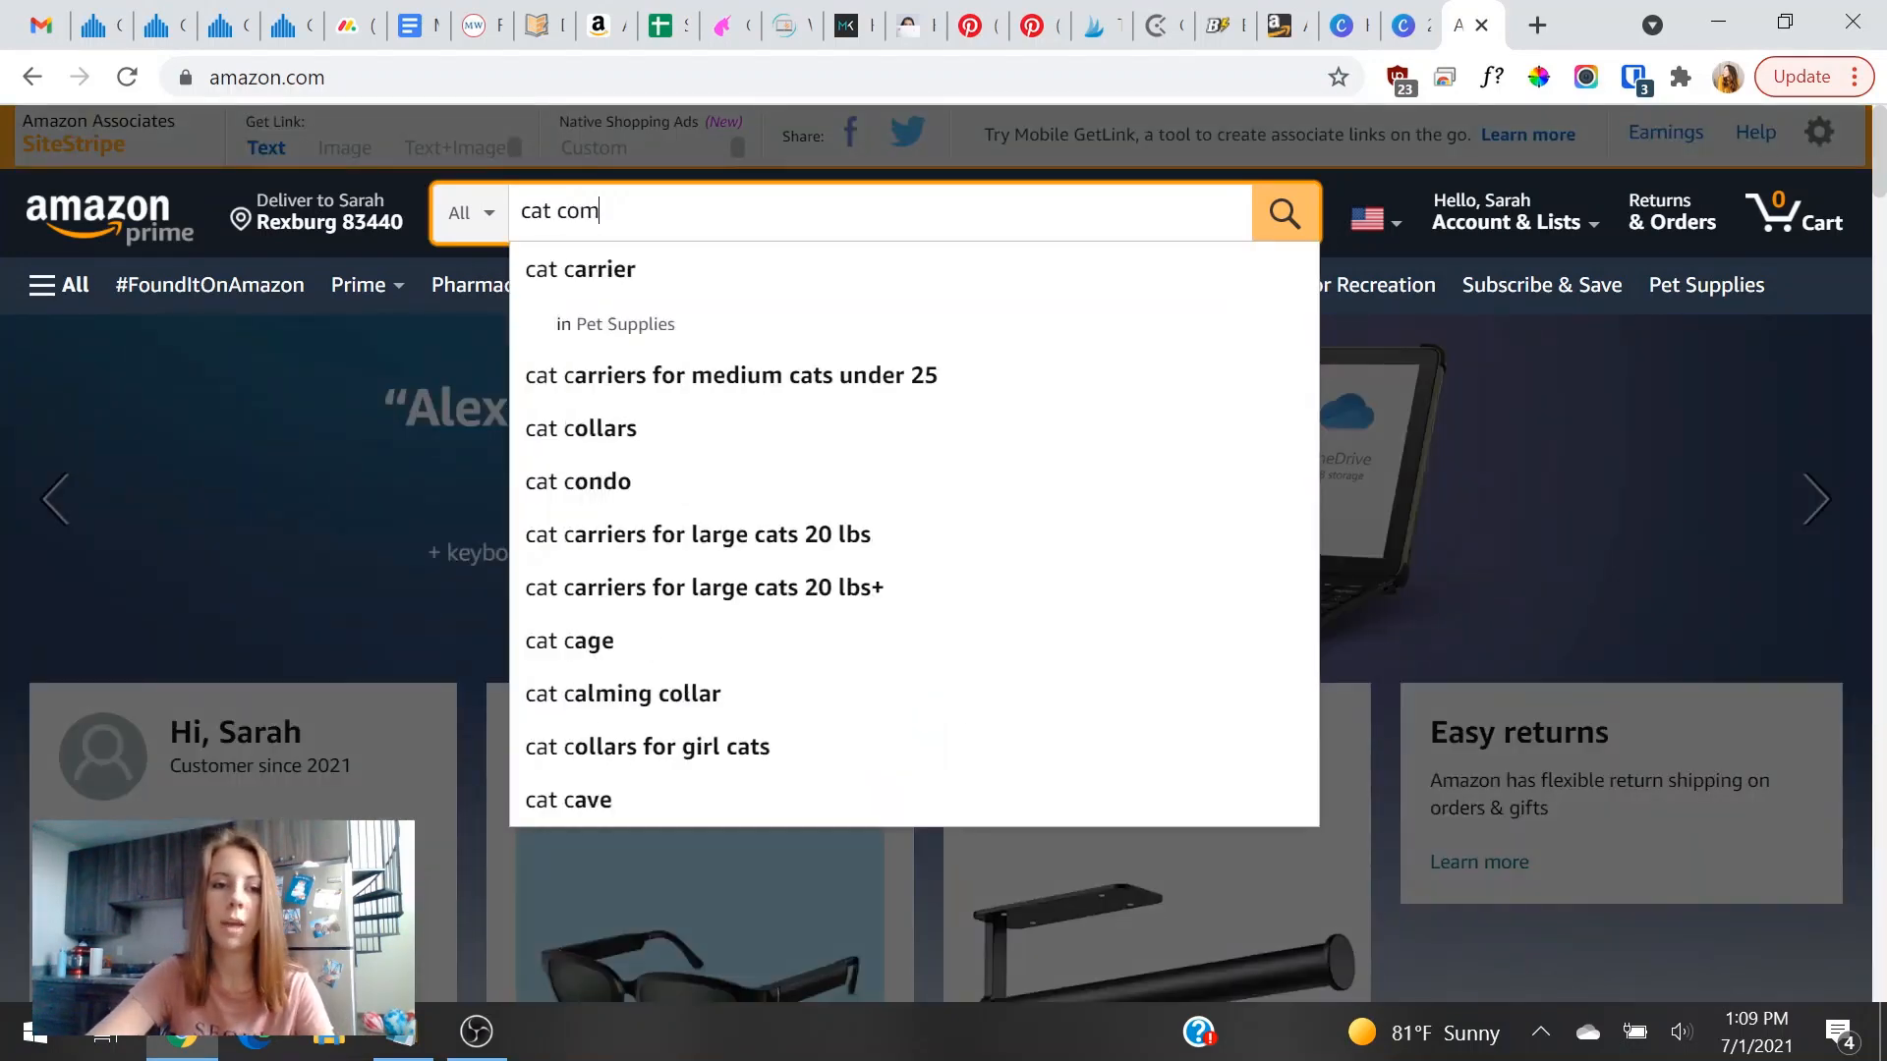
{"action": "type", "text": "position book"}
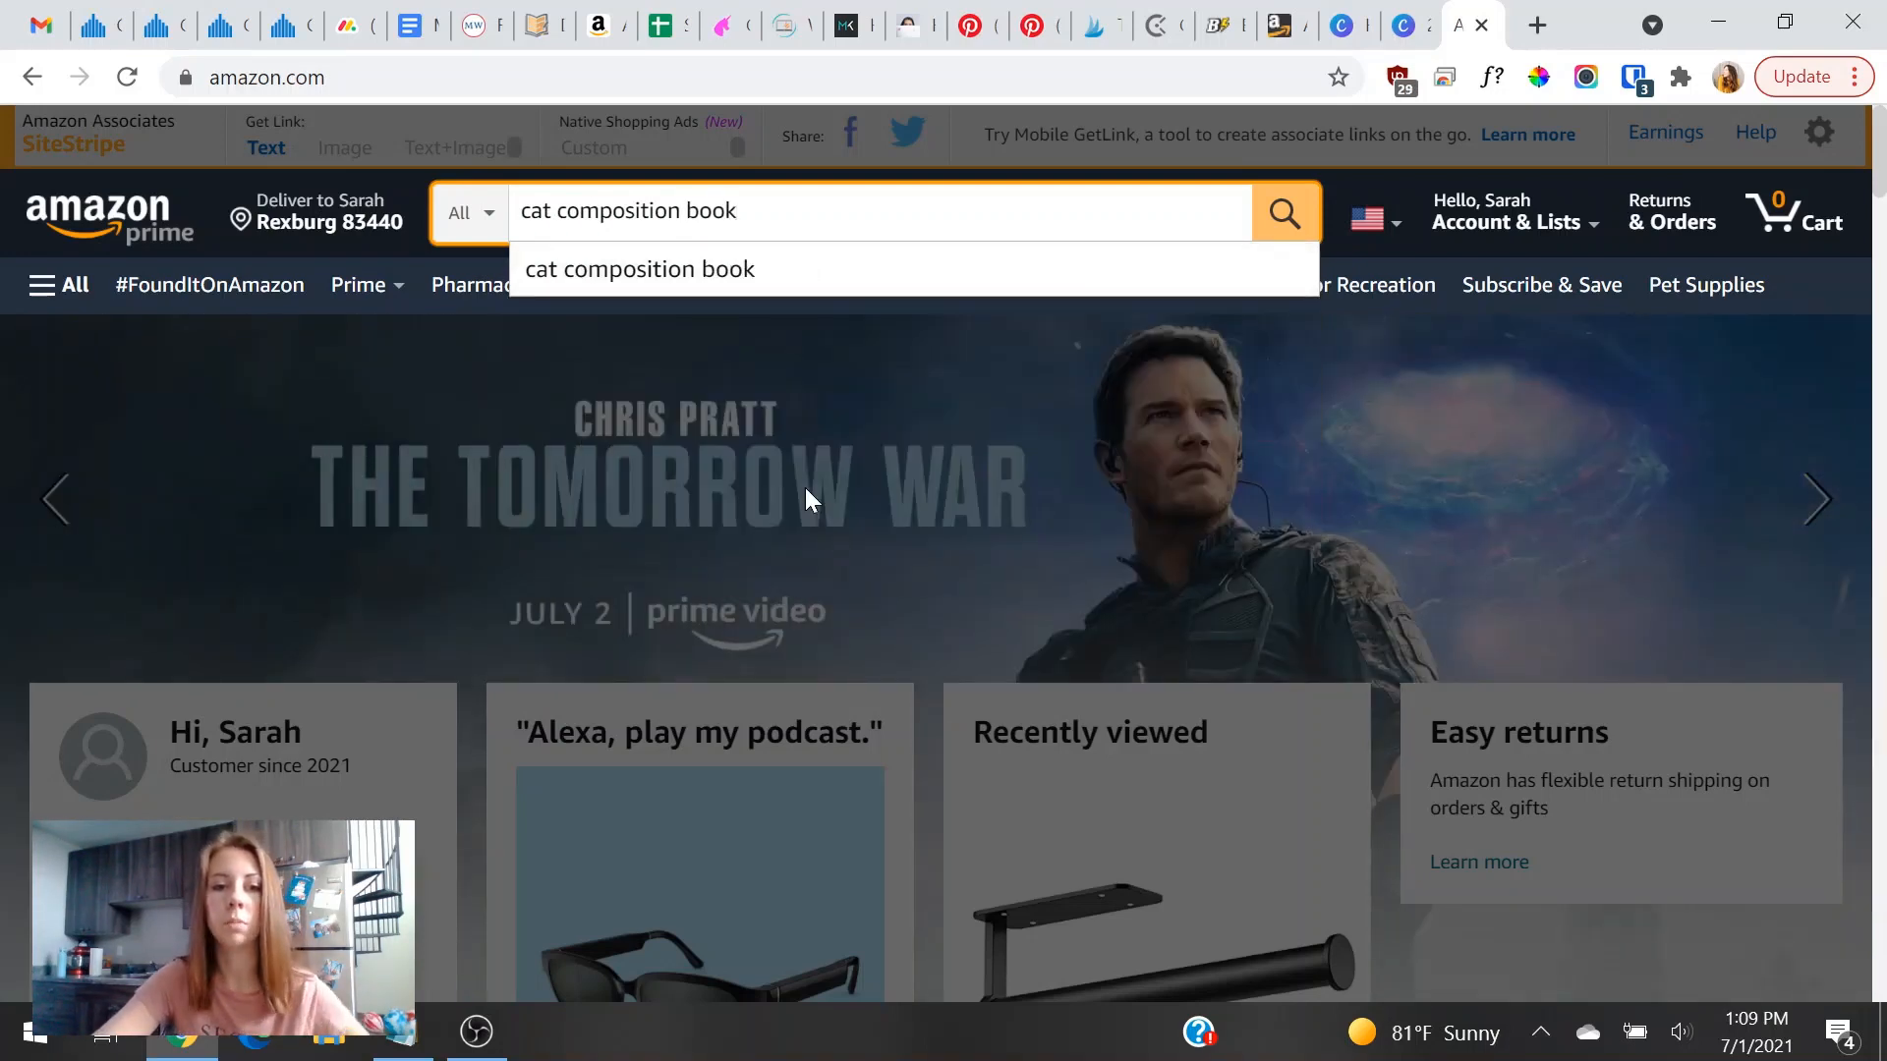
{"action": "key", "text": "Return"}
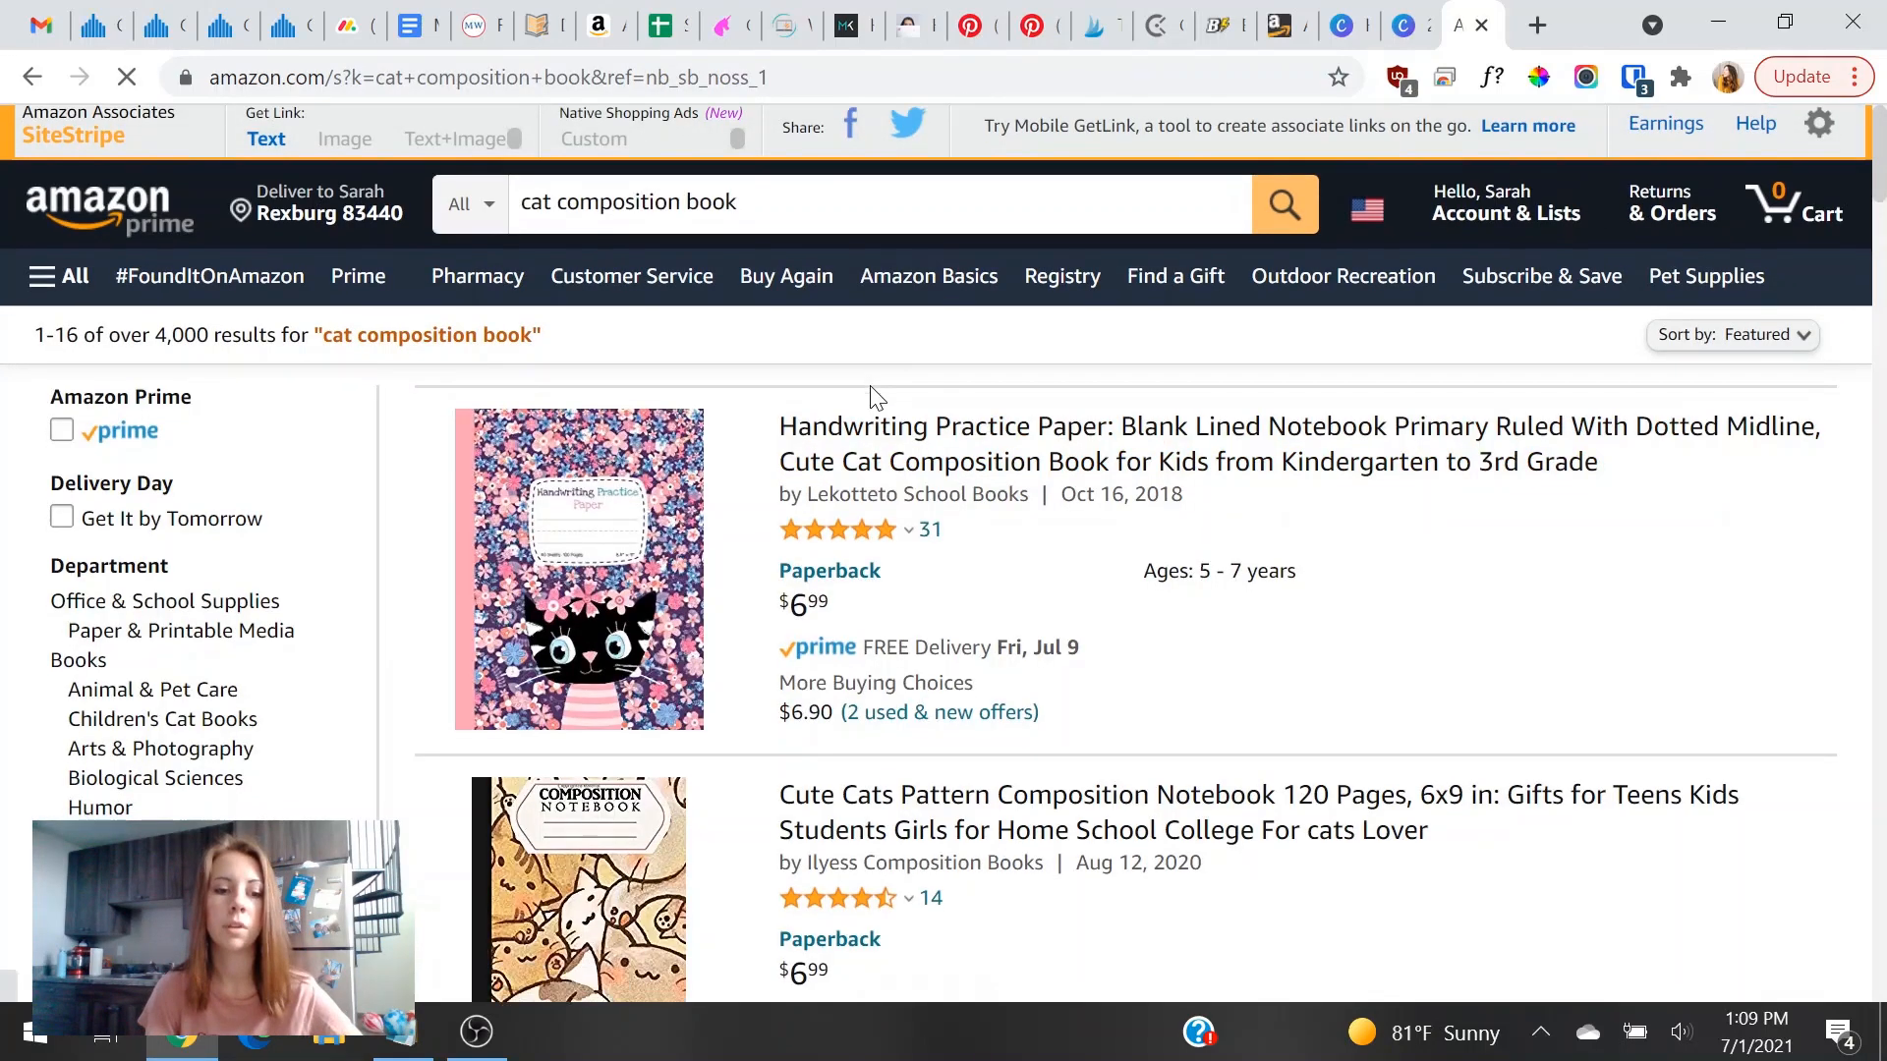
Examine the covers, prices and sales ranks of the cat composition books on the first results page.
{"action": "scroll", "coordinate": [1017, 354], "scroll_direction": "down", "scroll_amount": 2}
{"action": "scroll", "coordinate": [1017, 356], "scroll_direction": "down", "scroll_amount": 9}
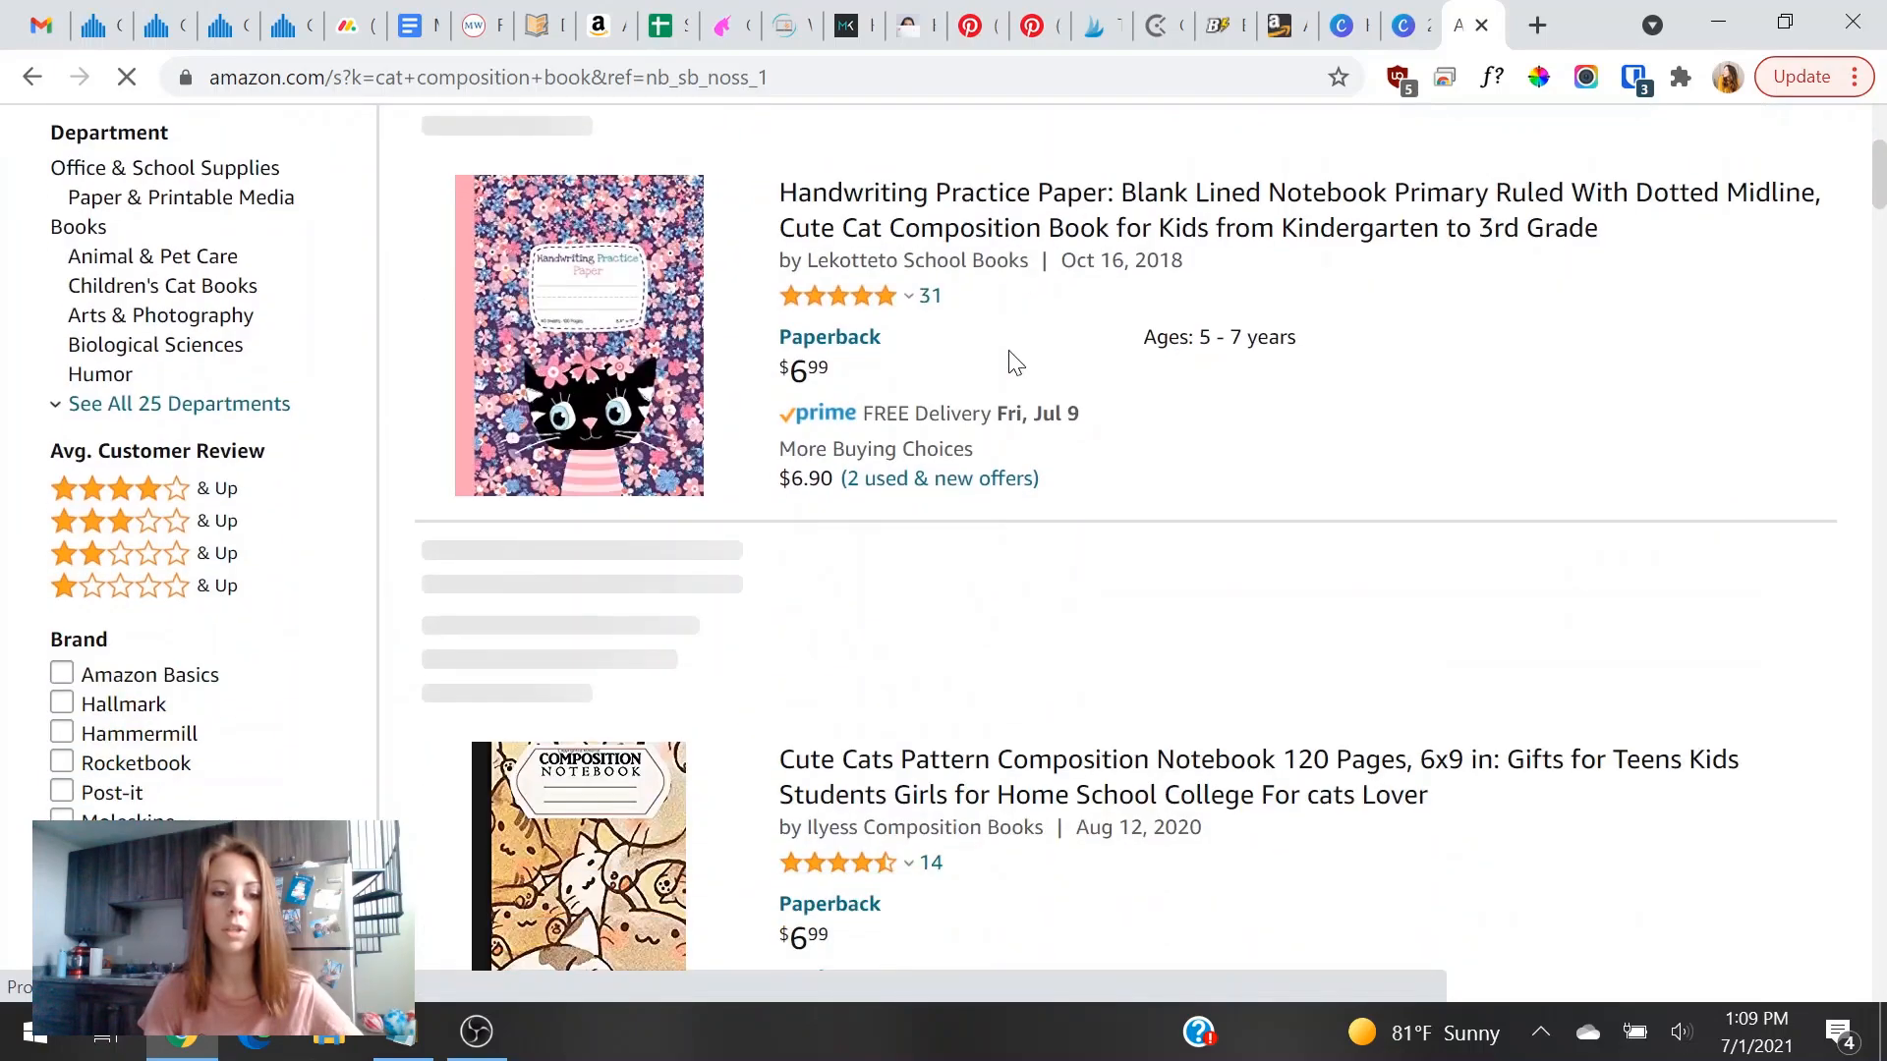
{"action": "scroll", "coordinate": [1017, 358], "scroll_direction": "up", "scroll_amount": 7}
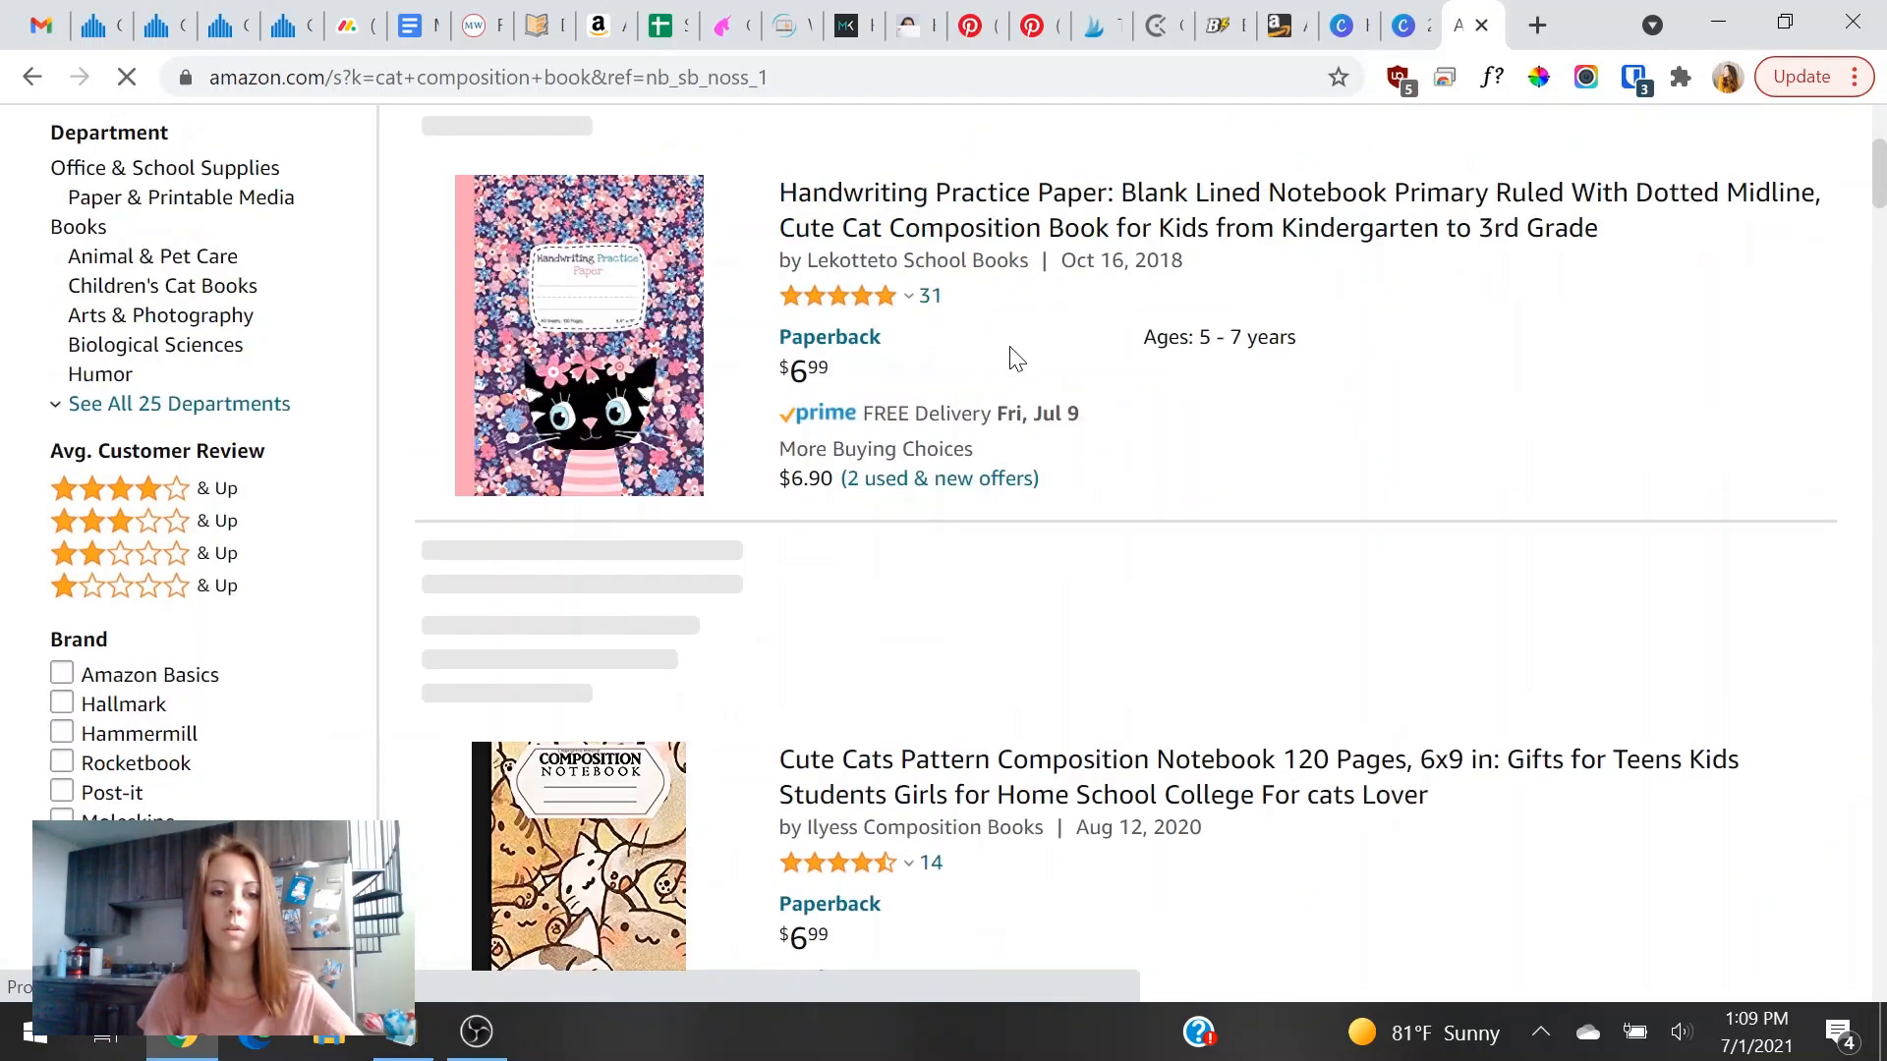
{"action": "scroll", "coordinate": [1012, 359], "scroll_direction": "down", "scroll_amount": 10}
{"action": "scroll", "coordinate": [917, 372], "scroll_direction": "down", "scroll_amount": 5}
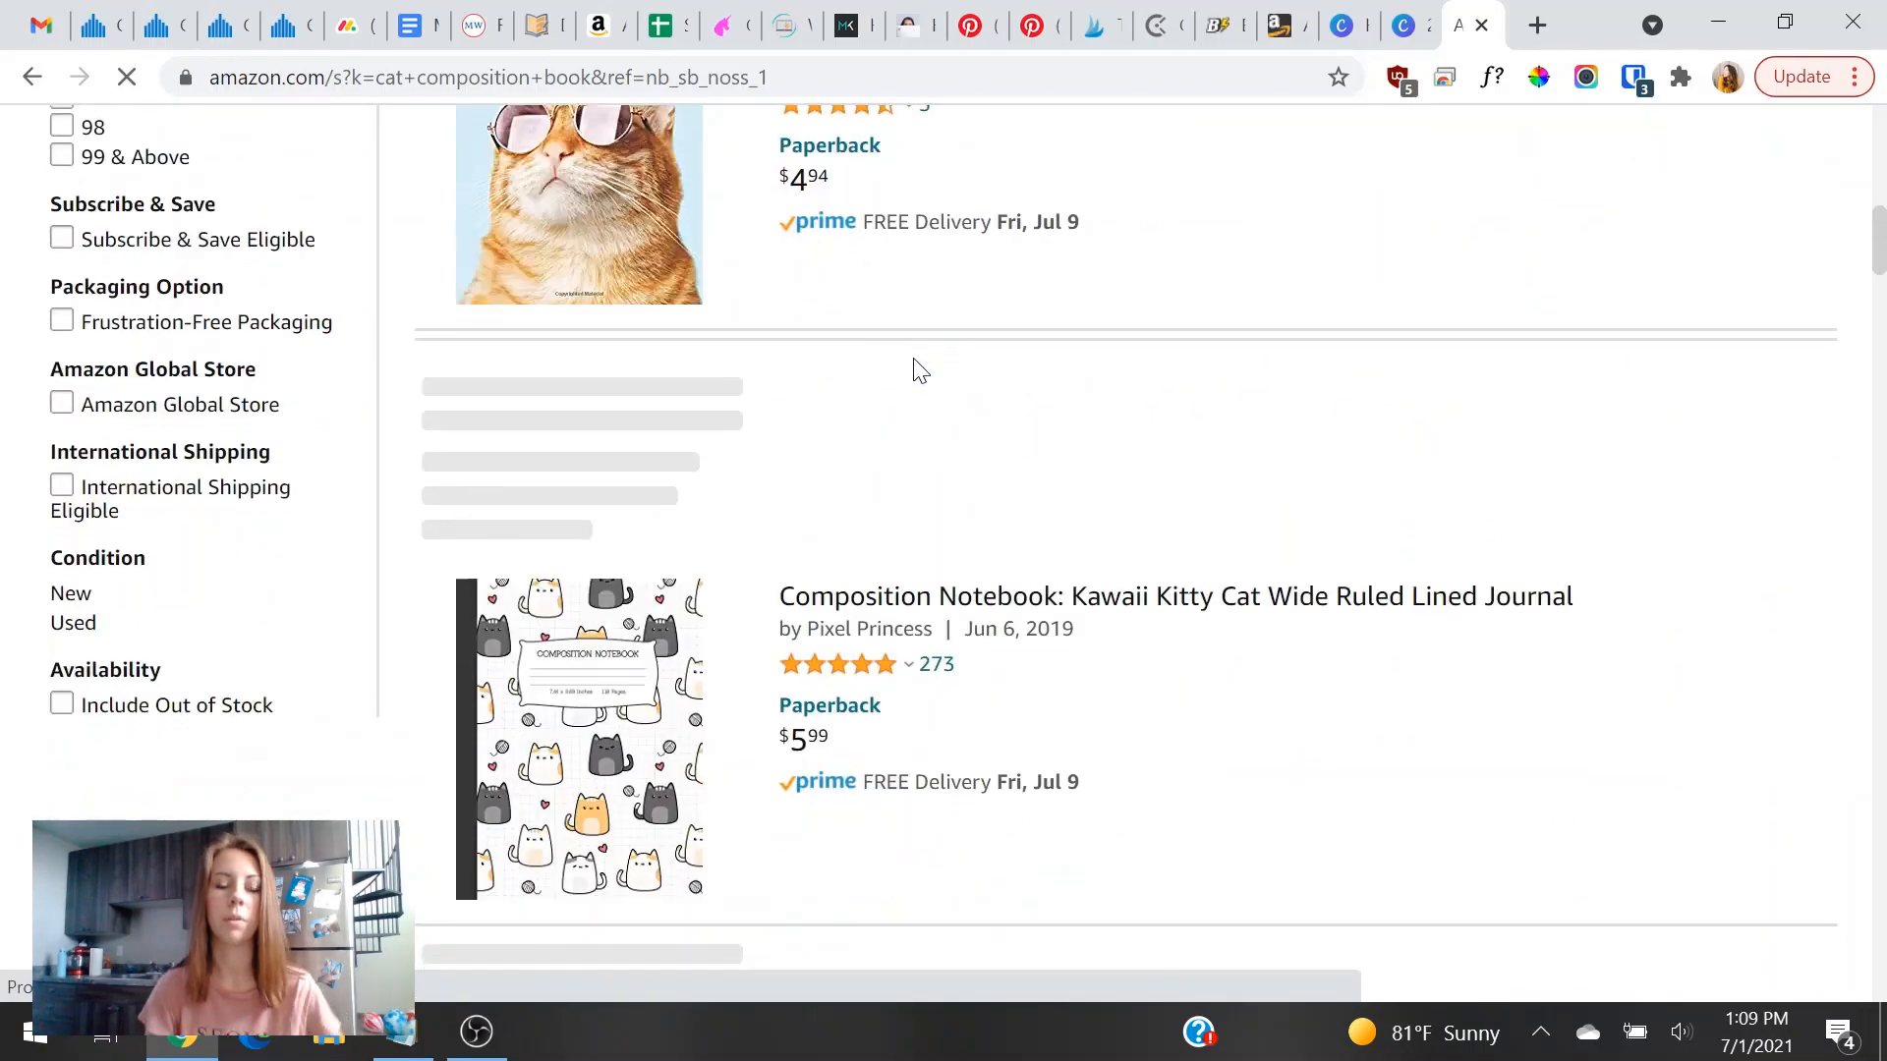
{"action": "scroll", "coordinate": [899, 403], "scroll_direction": "down", "scroll_amount": 18}
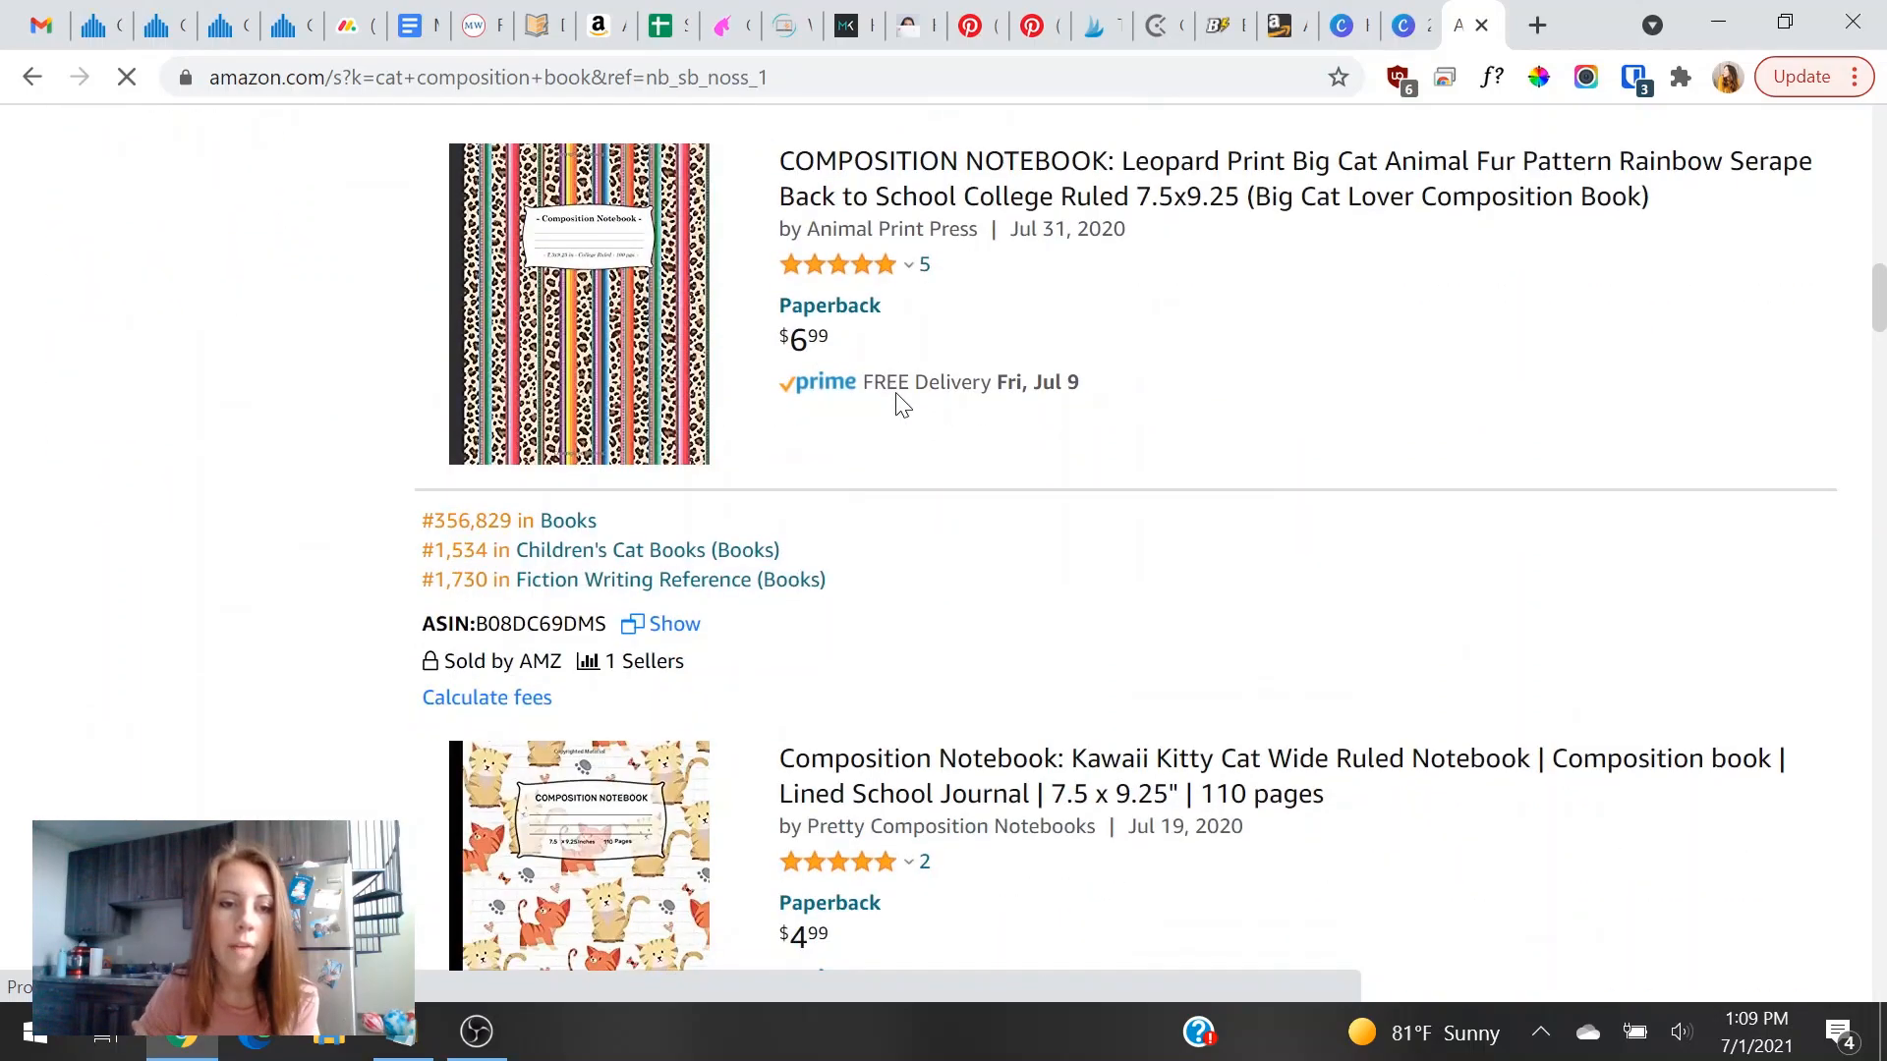
{"action": "scroll", "coordinate": [898, 397], "scroll_direction": "down", "scroll_amount": 15}
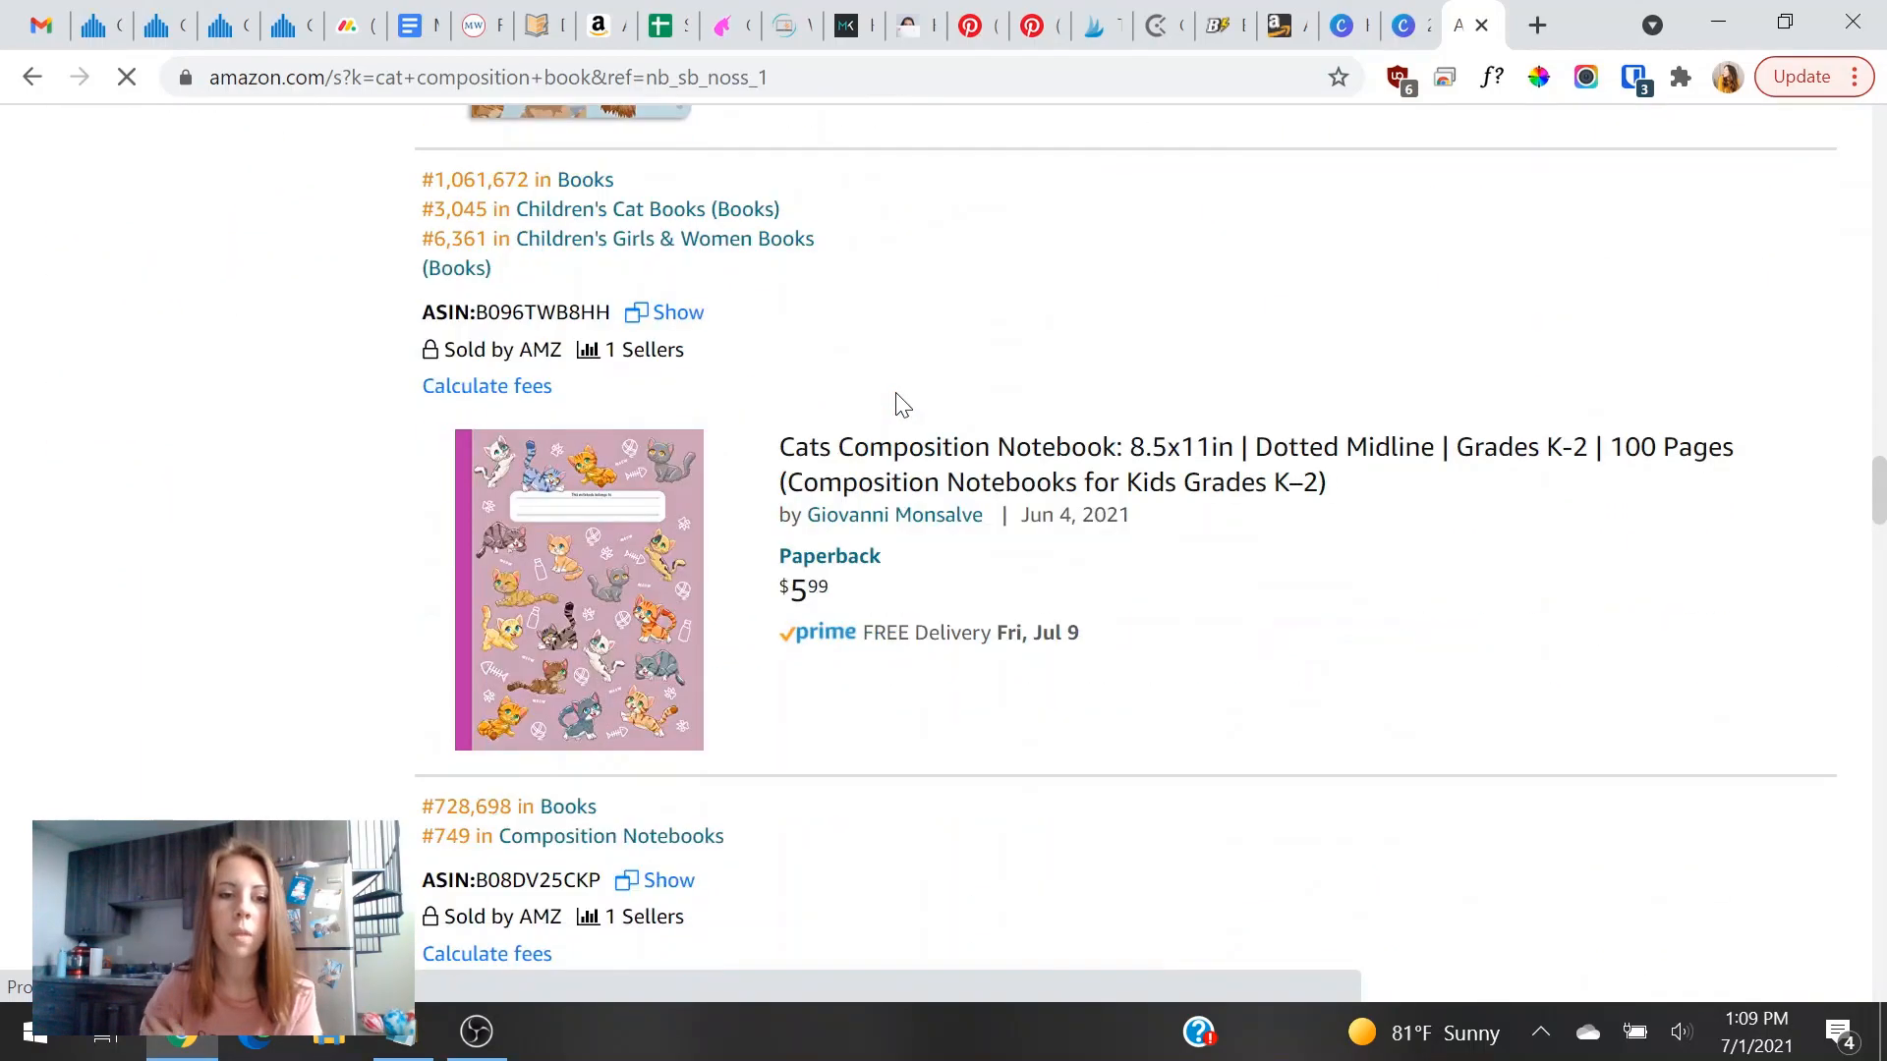
{"action": "scroll", "coordinate": [902, 407], "scroll_direction": "down", "scroll_amount": 15}
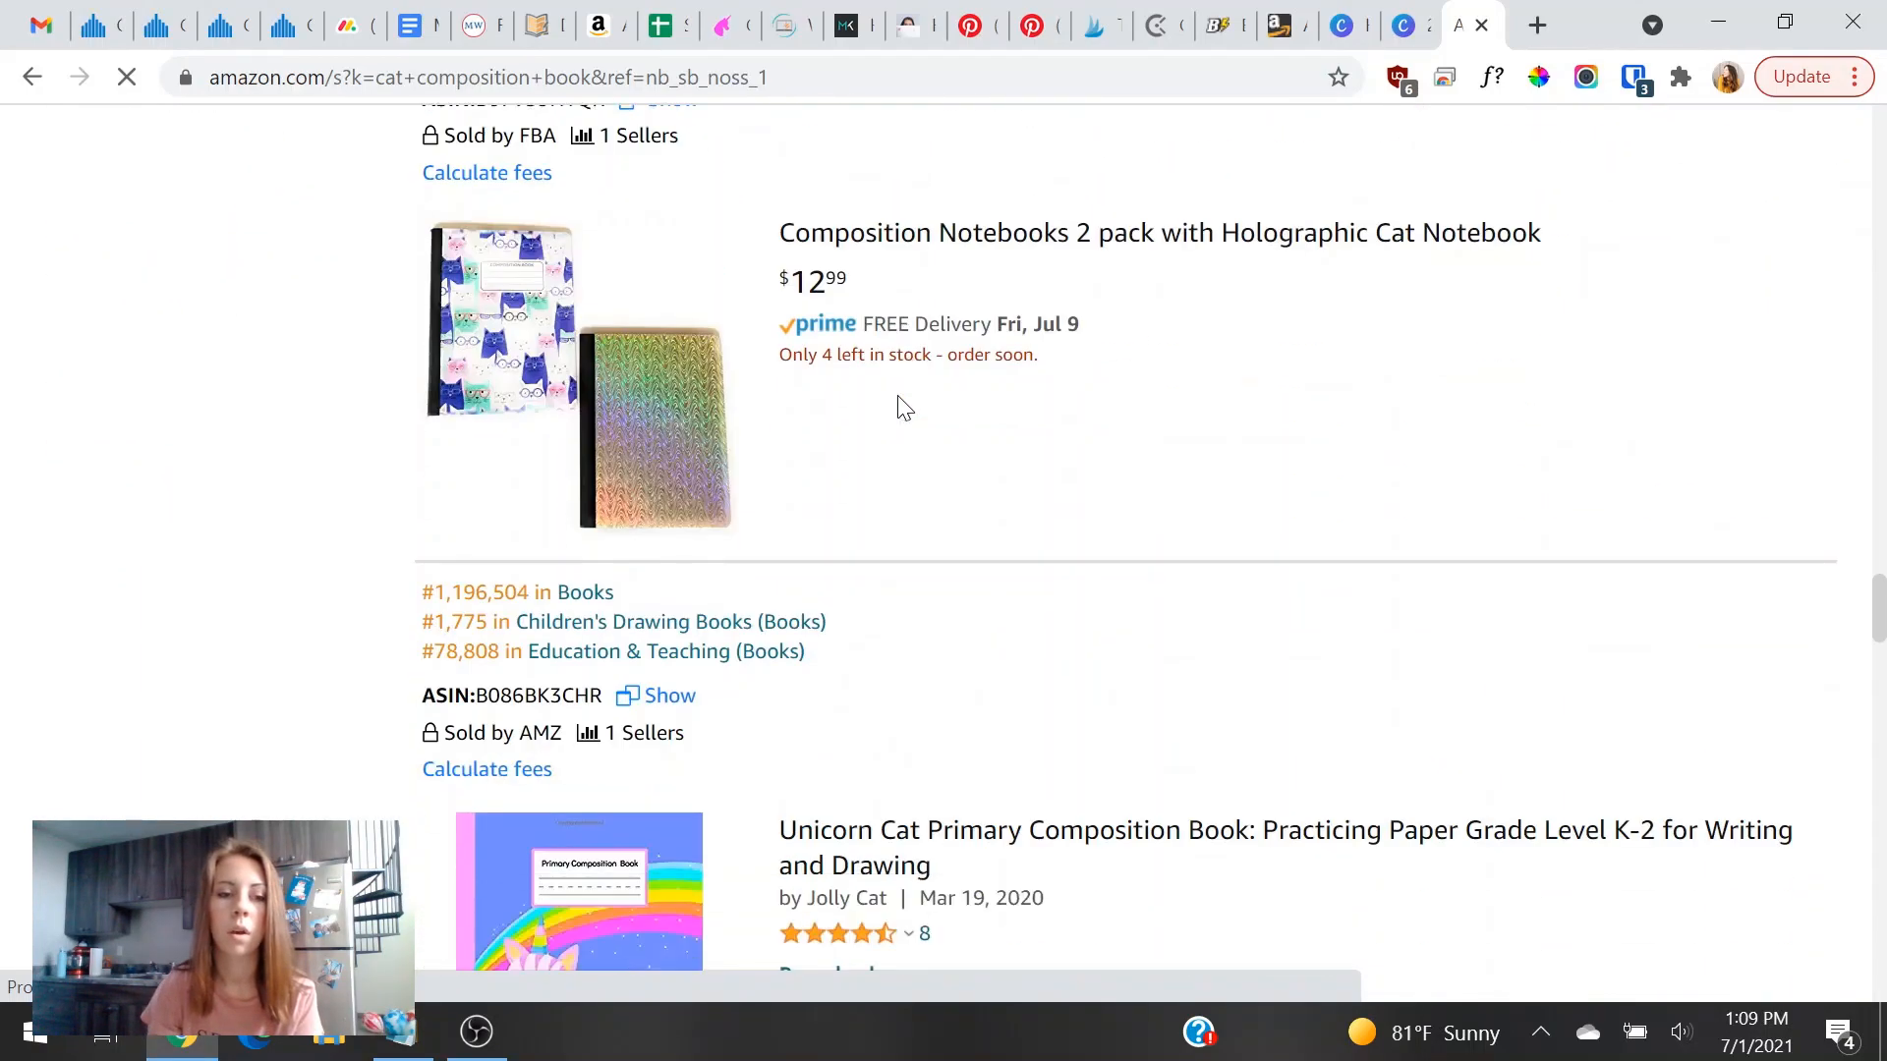
{"action": "scroll", "coordinate": [899, 407], "scroll_direction": "down", "scroll_amount": 10}
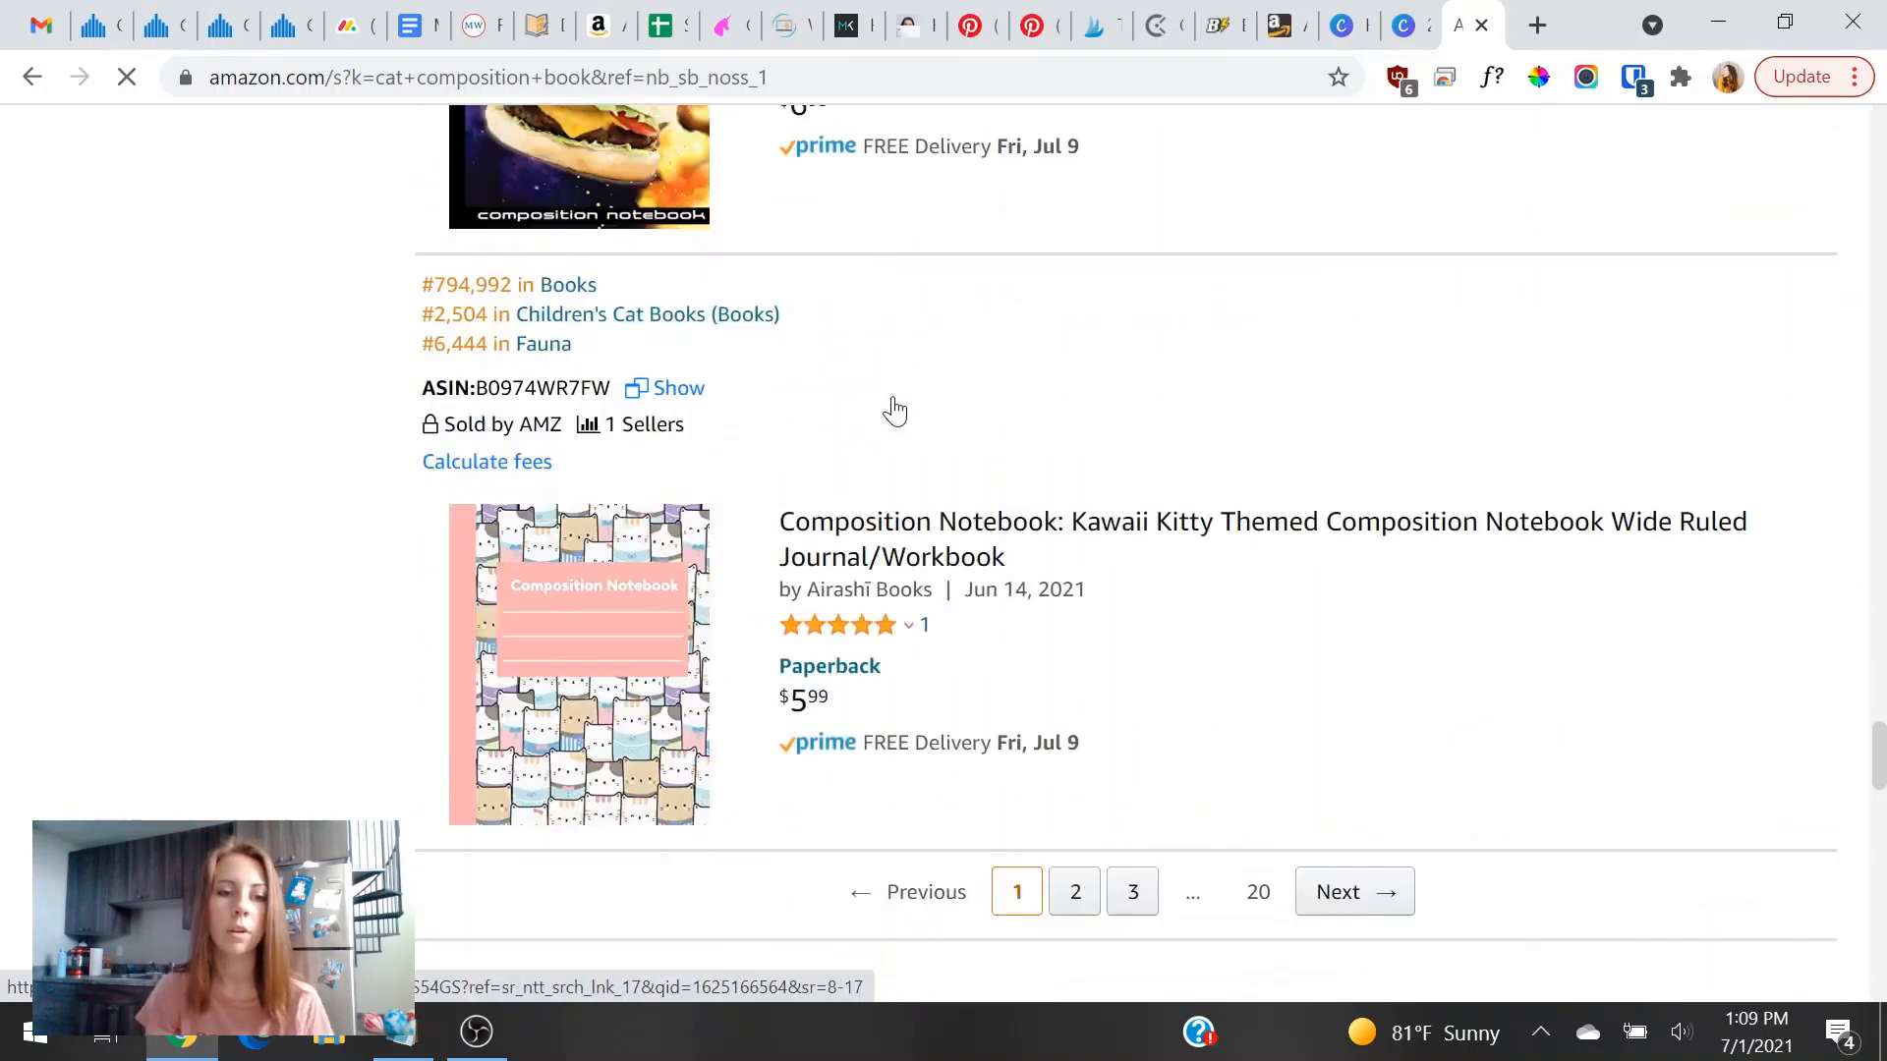
Open page 2 of the search results and examine its cat composition book covers, prices and sales ranks.
{"action": "left_click", "coordinate": [1080, 510]}
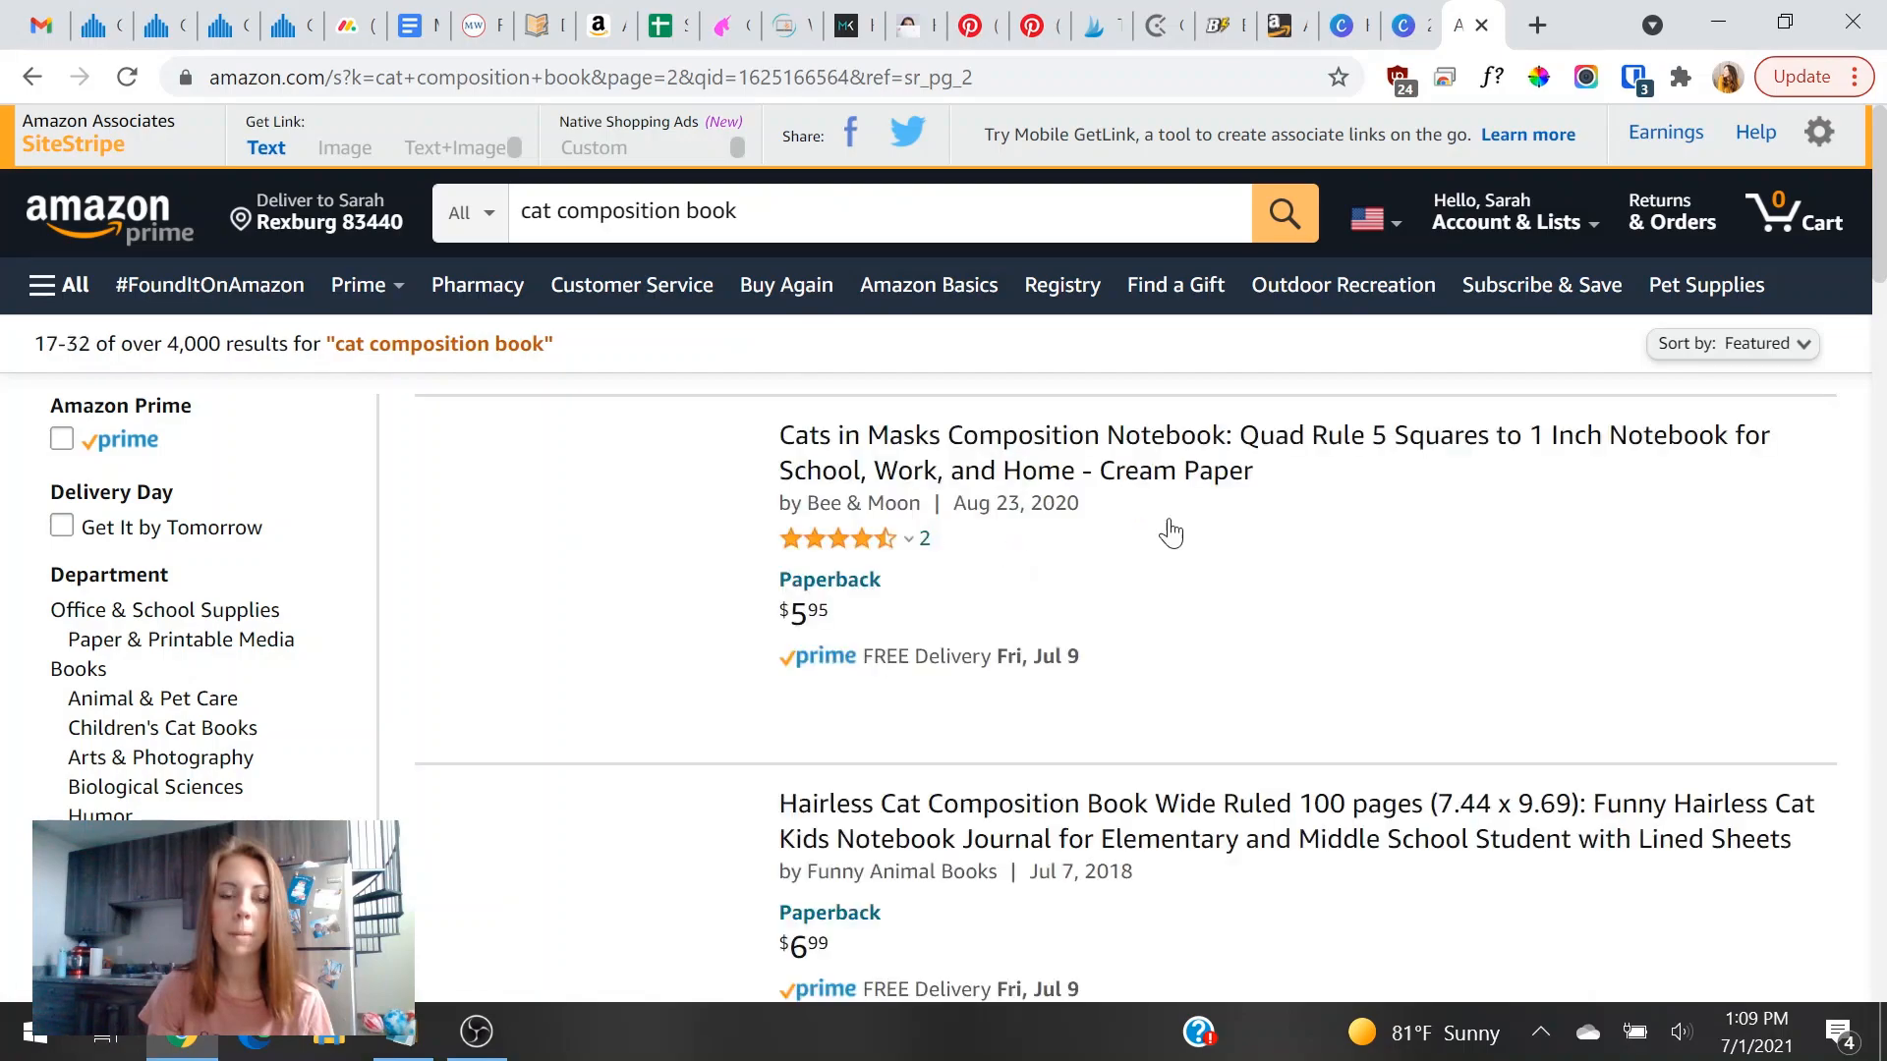
{"action": "scroll", "coordinate": [1179, 530], "scroll_direction": "down", "scroll_amount": 10}
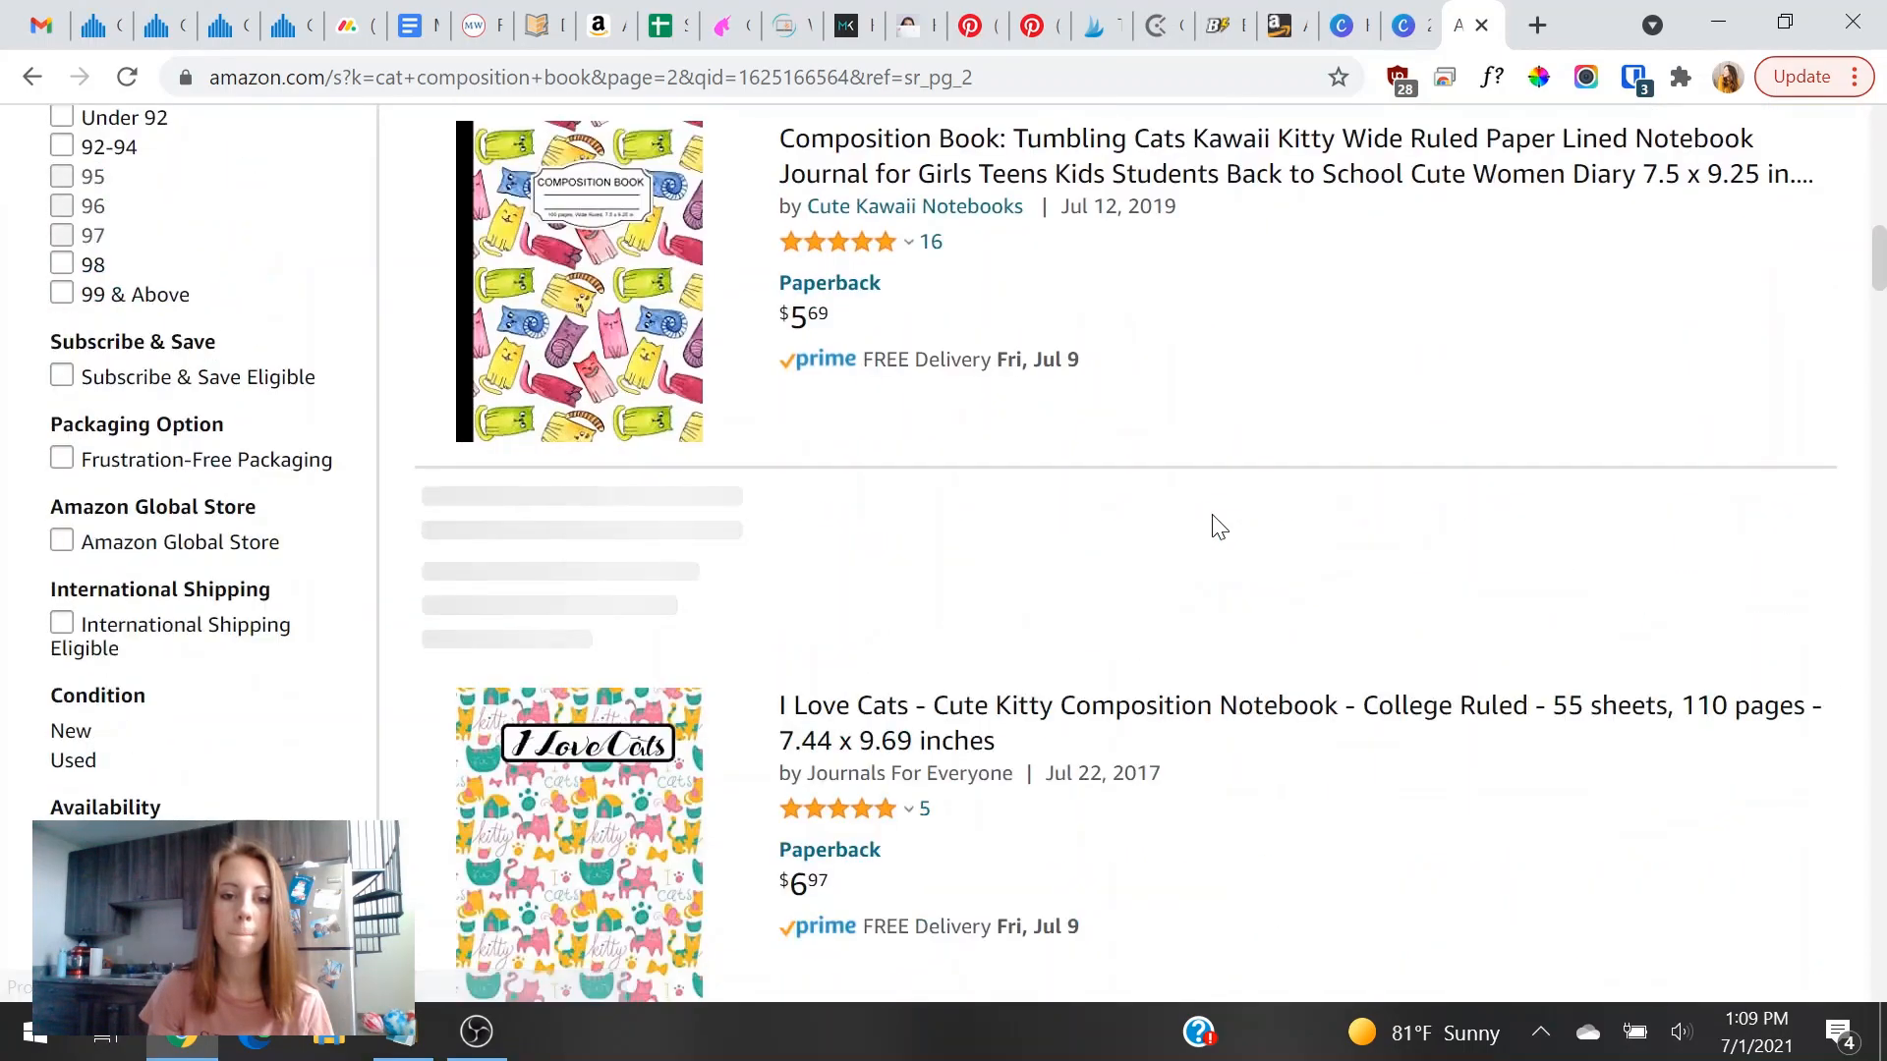
{"action": "scroll", "coordinate": [1218, 527], "scroll_direction": "down", "scroll_amount": 15}
{"action": "scroll", "coordinate": [1218, 527], "scroll_direction": "down", "scroll_amount": 15}
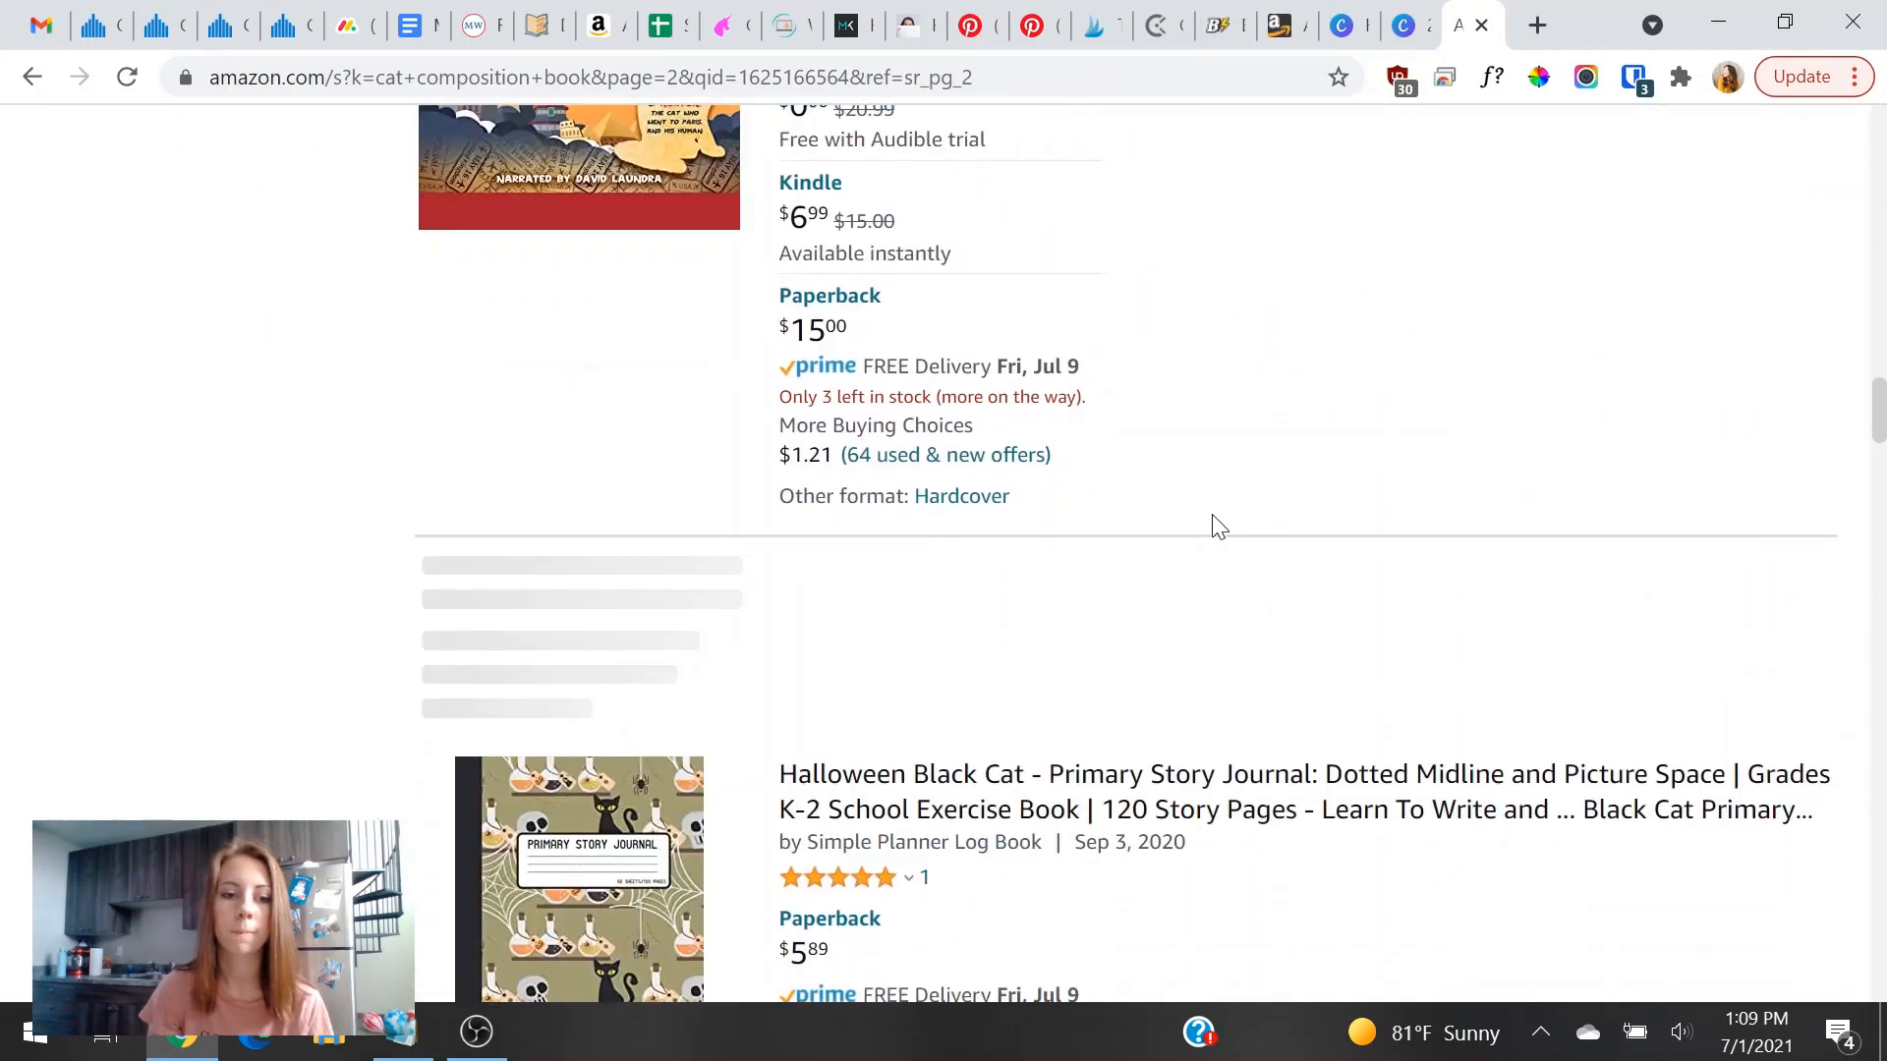
{"action": "scroll", "coordinate": [1219, 528], "scroll_direction": "down", "scroll_amount": 6}
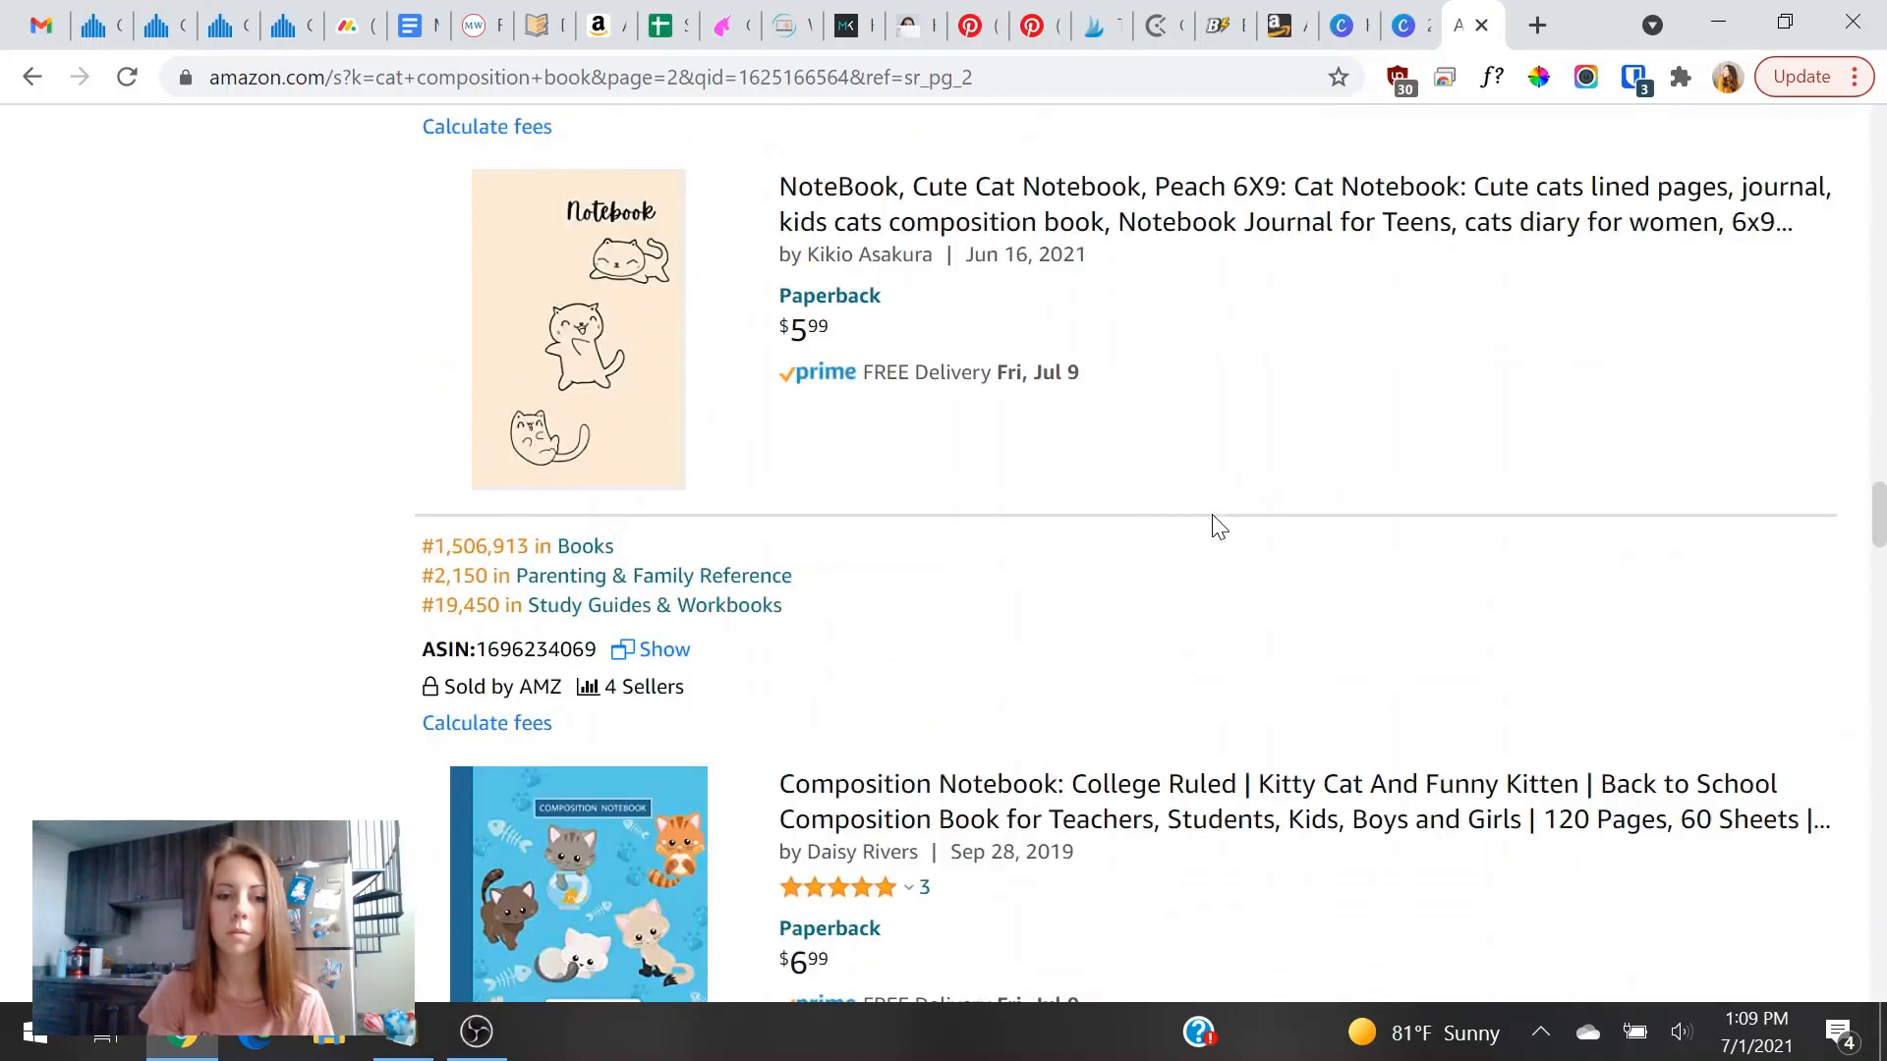
{"action": "scroll", "coordinate": [1209, 491], "scroll_direction": "down", "scroll_amount": 4}
{"action": "scroll", "coordinate": [864, 479], "scroll_direction": "down", "scroll_amount": 12}
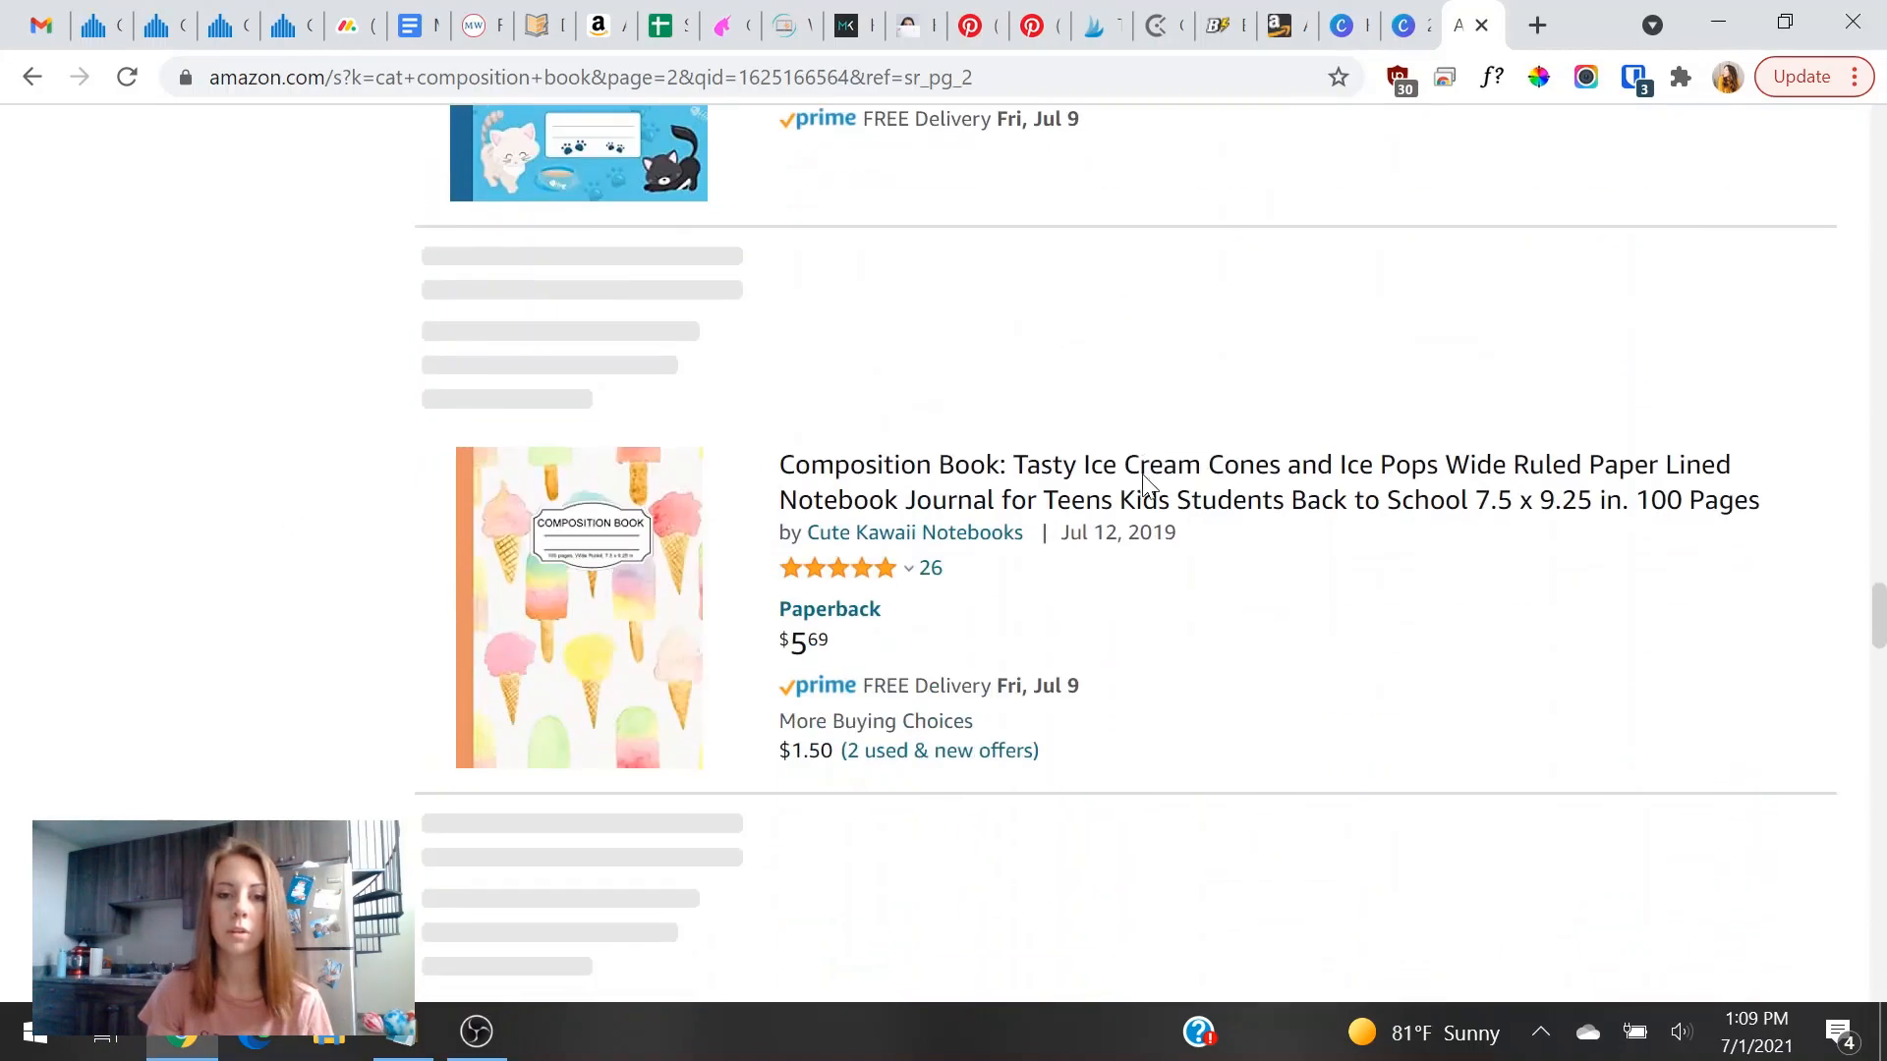
{"action": "scroll", "coordinate": [1486, 429], "scroll_direction": "down", "scroll_amount": 14}
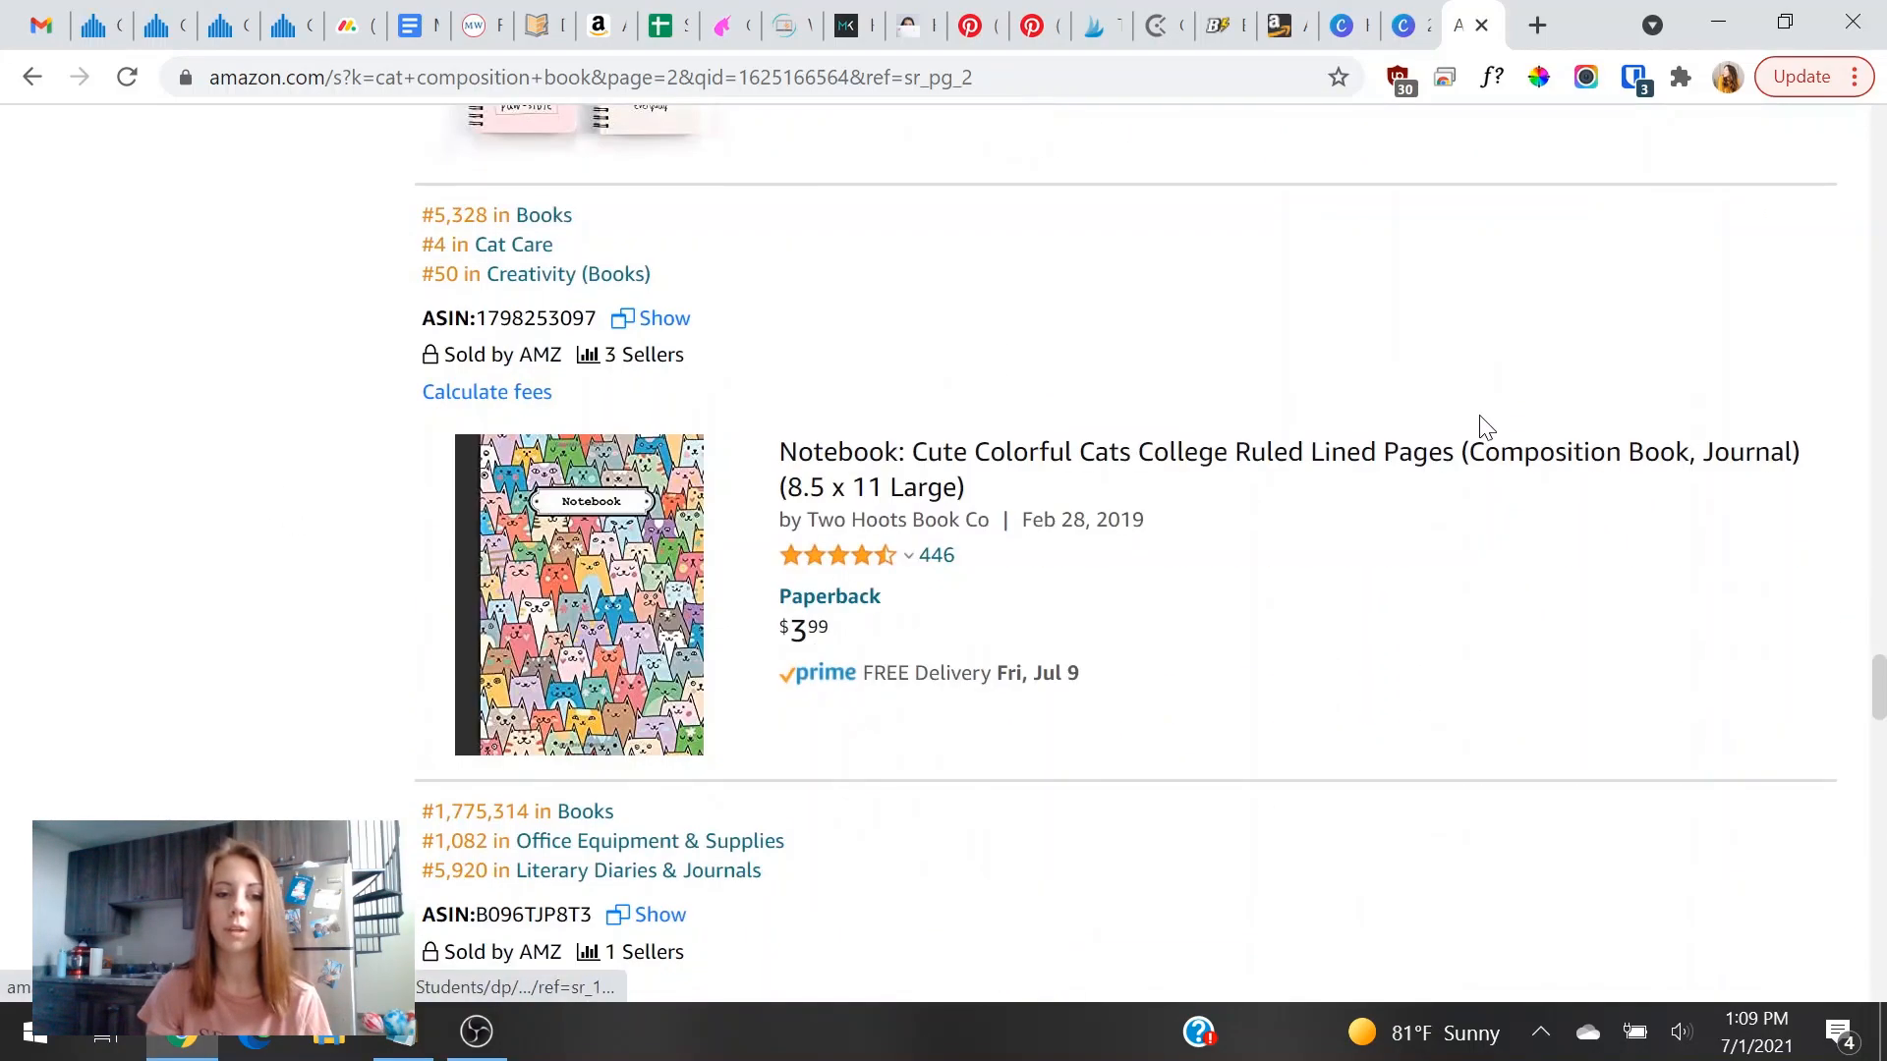
{"action": "scroll", "coordinate": [1140, 587], "scroll_direction": "down", "scroll_amount": 4}
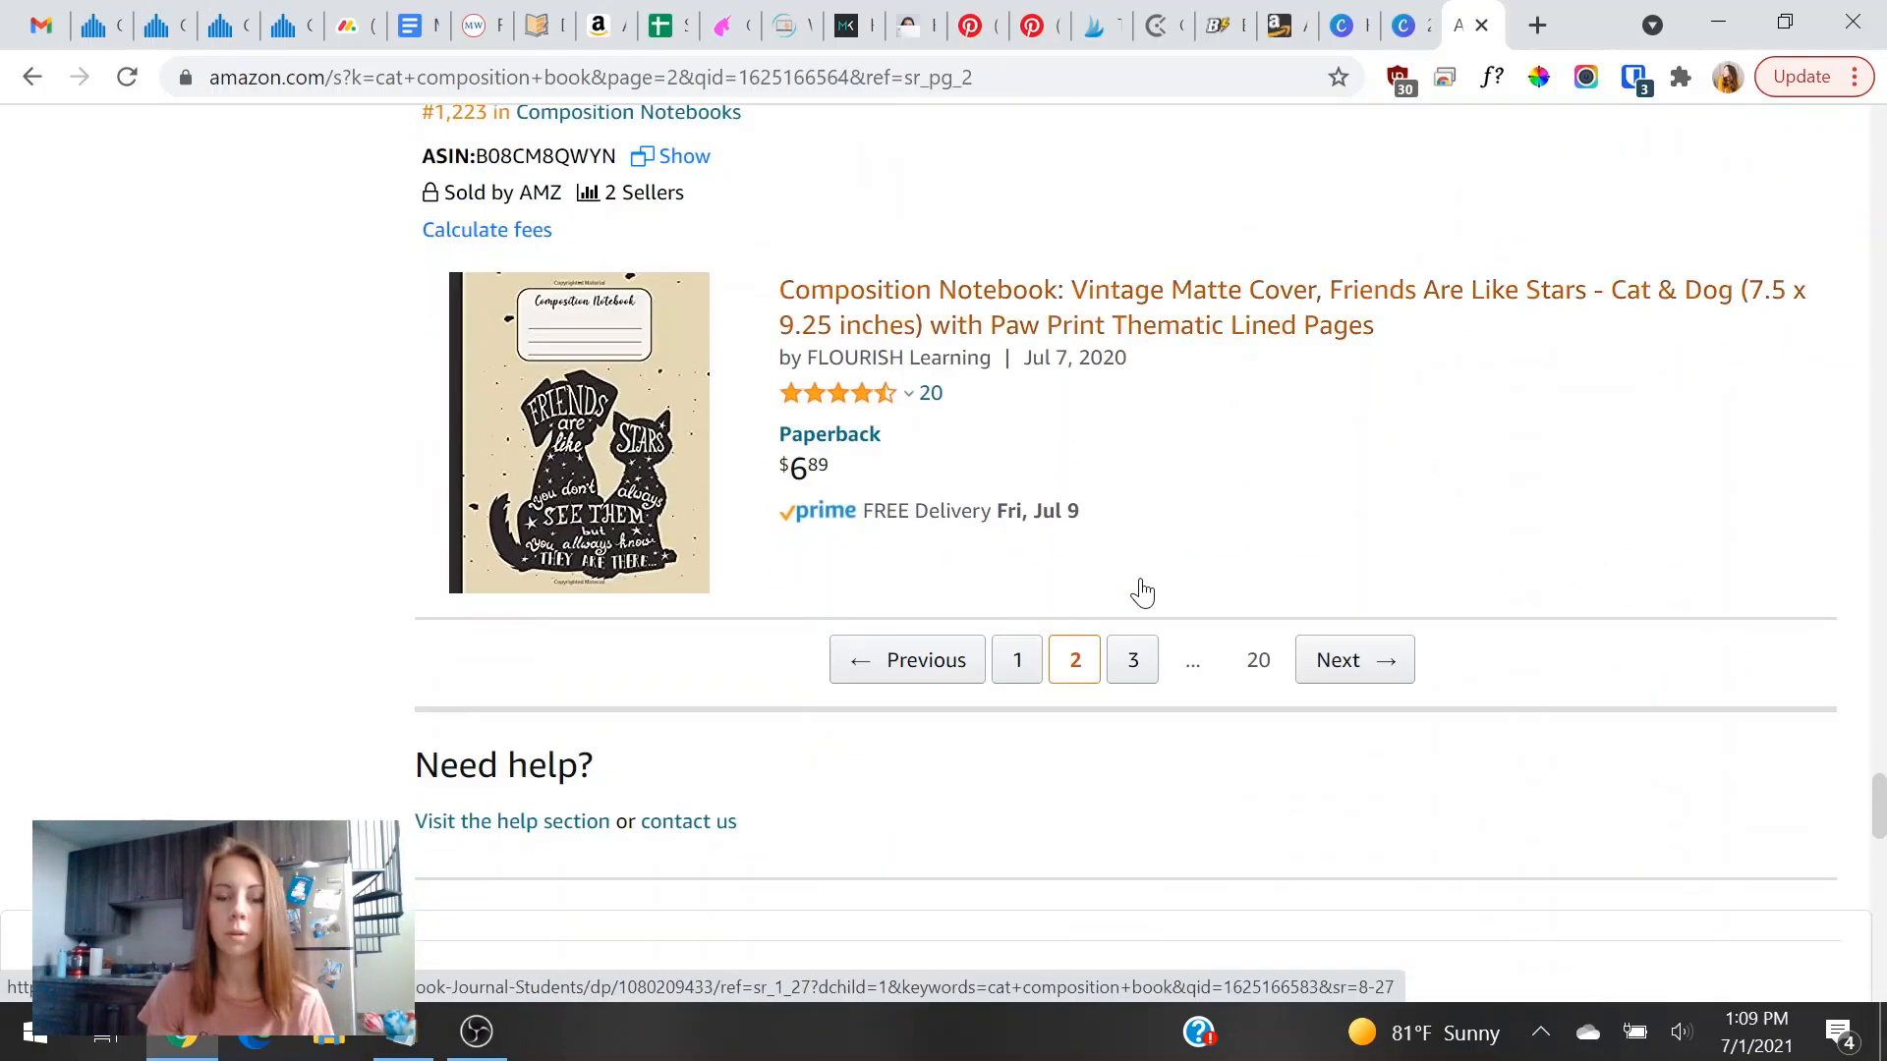
Return to page 1 of the search results and compare its cat composition book covers, prices and sales ranks.
{"action": "left_click", "coordinate": [1019, 514]}
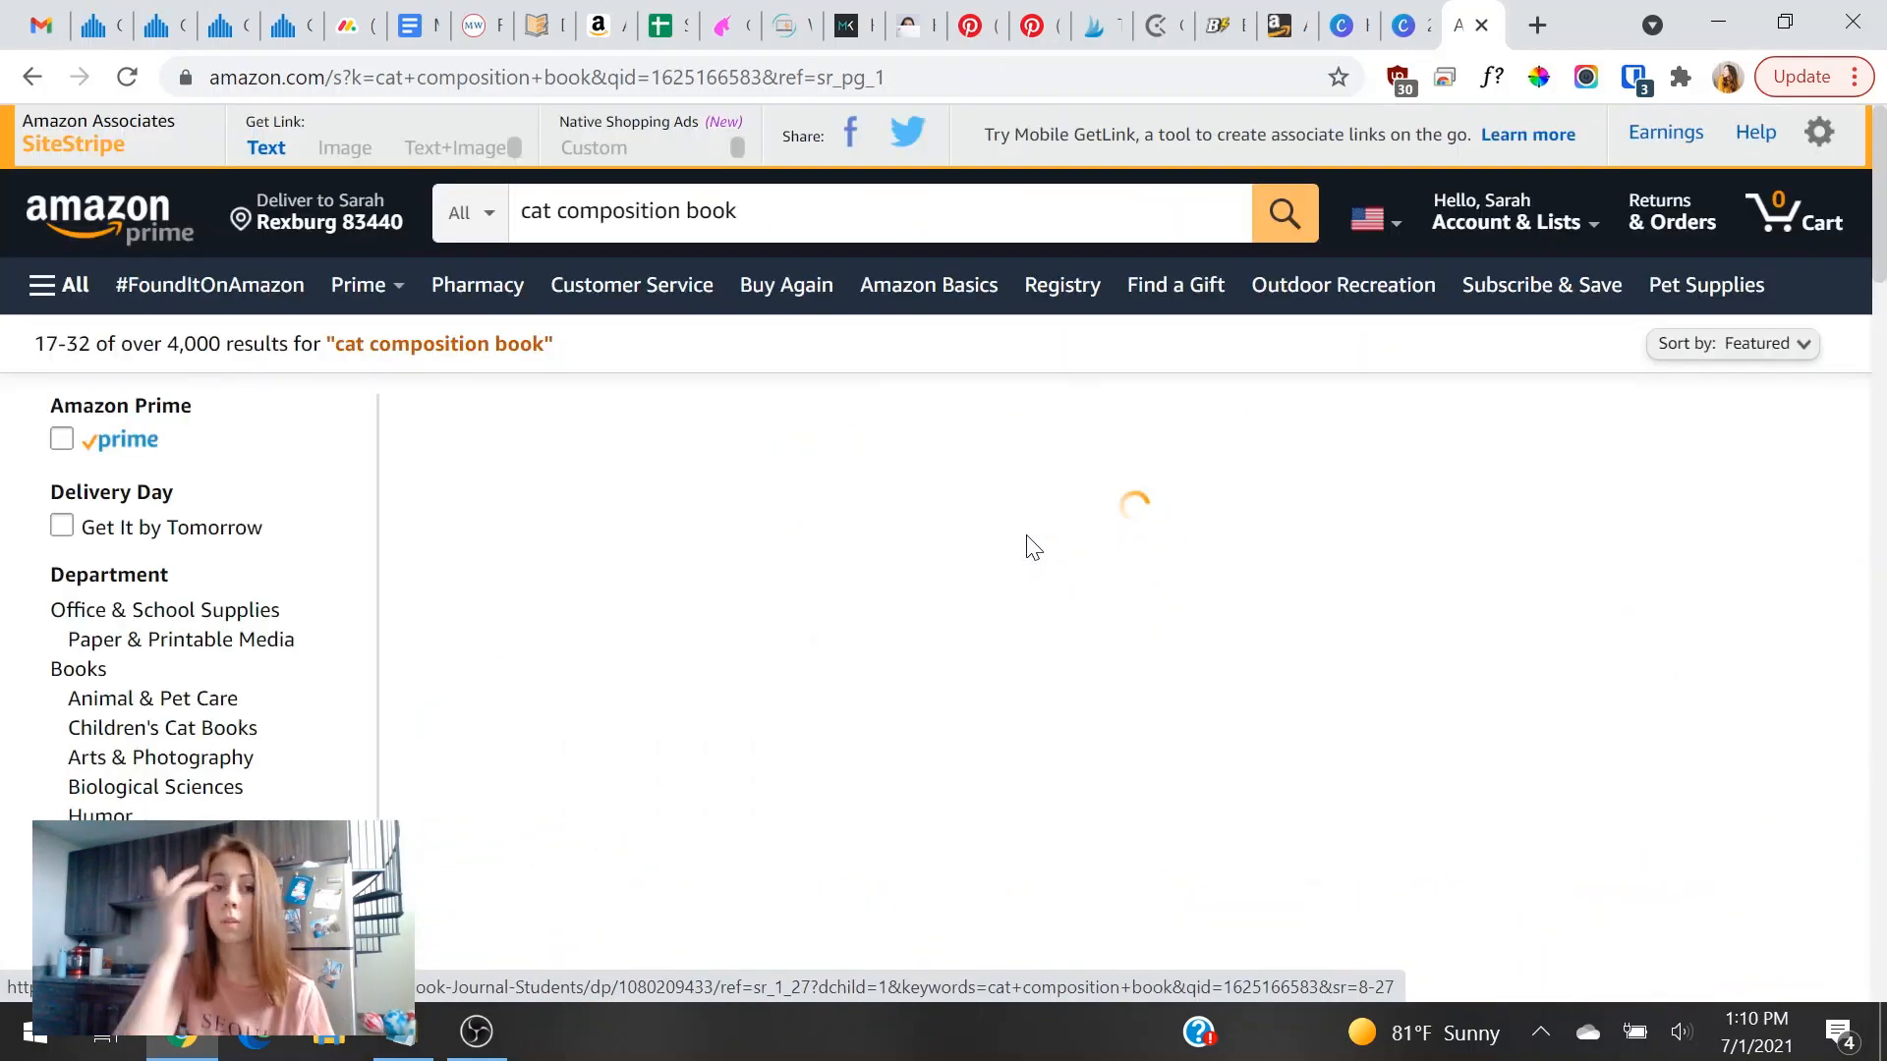
{"action": "scroll", "coordinate": [1023, 539], "scroll_direction": "down", "scroll_amount": 1}
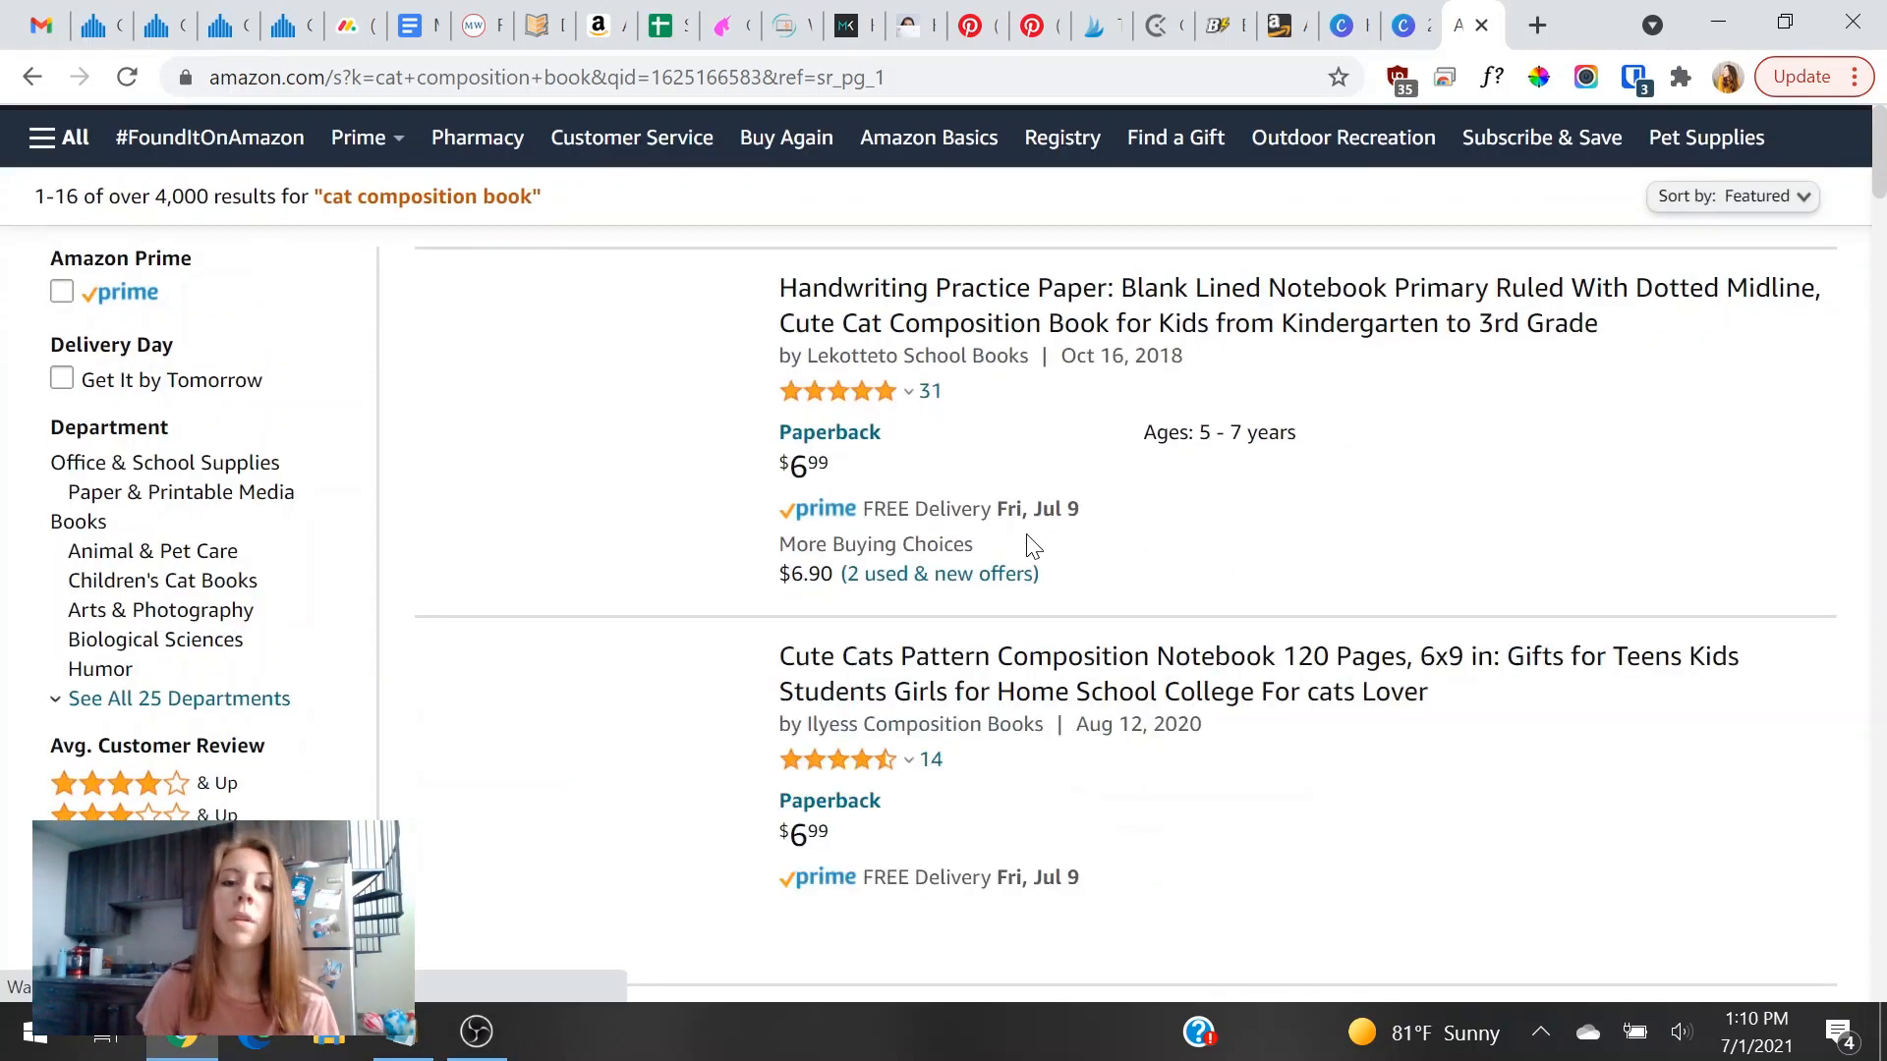
{"action": "scroll", "coordinate": [963, 521], "scroll_direction": "down", "scroll_amount": 4}
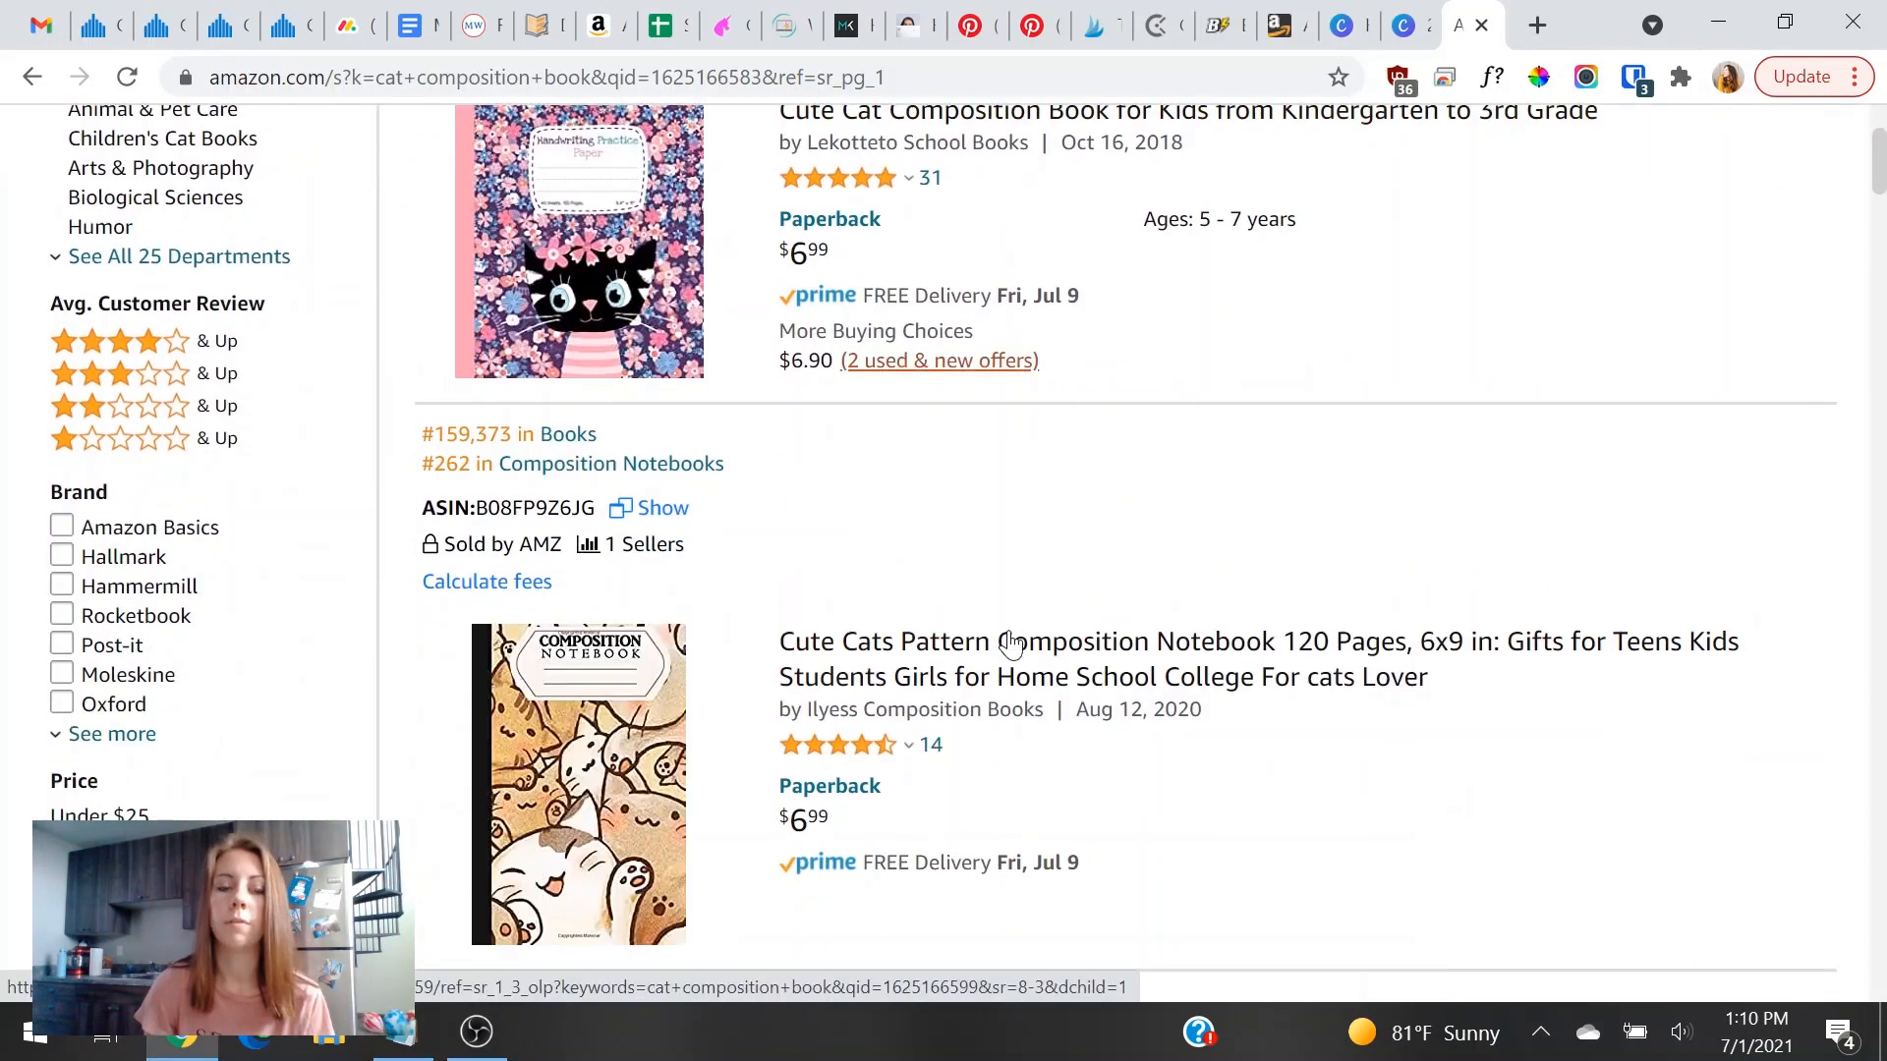
{"action": "scroll", "coordinate": [1009, 636], "scroll_direction": "up", "scroll_amount": 5}
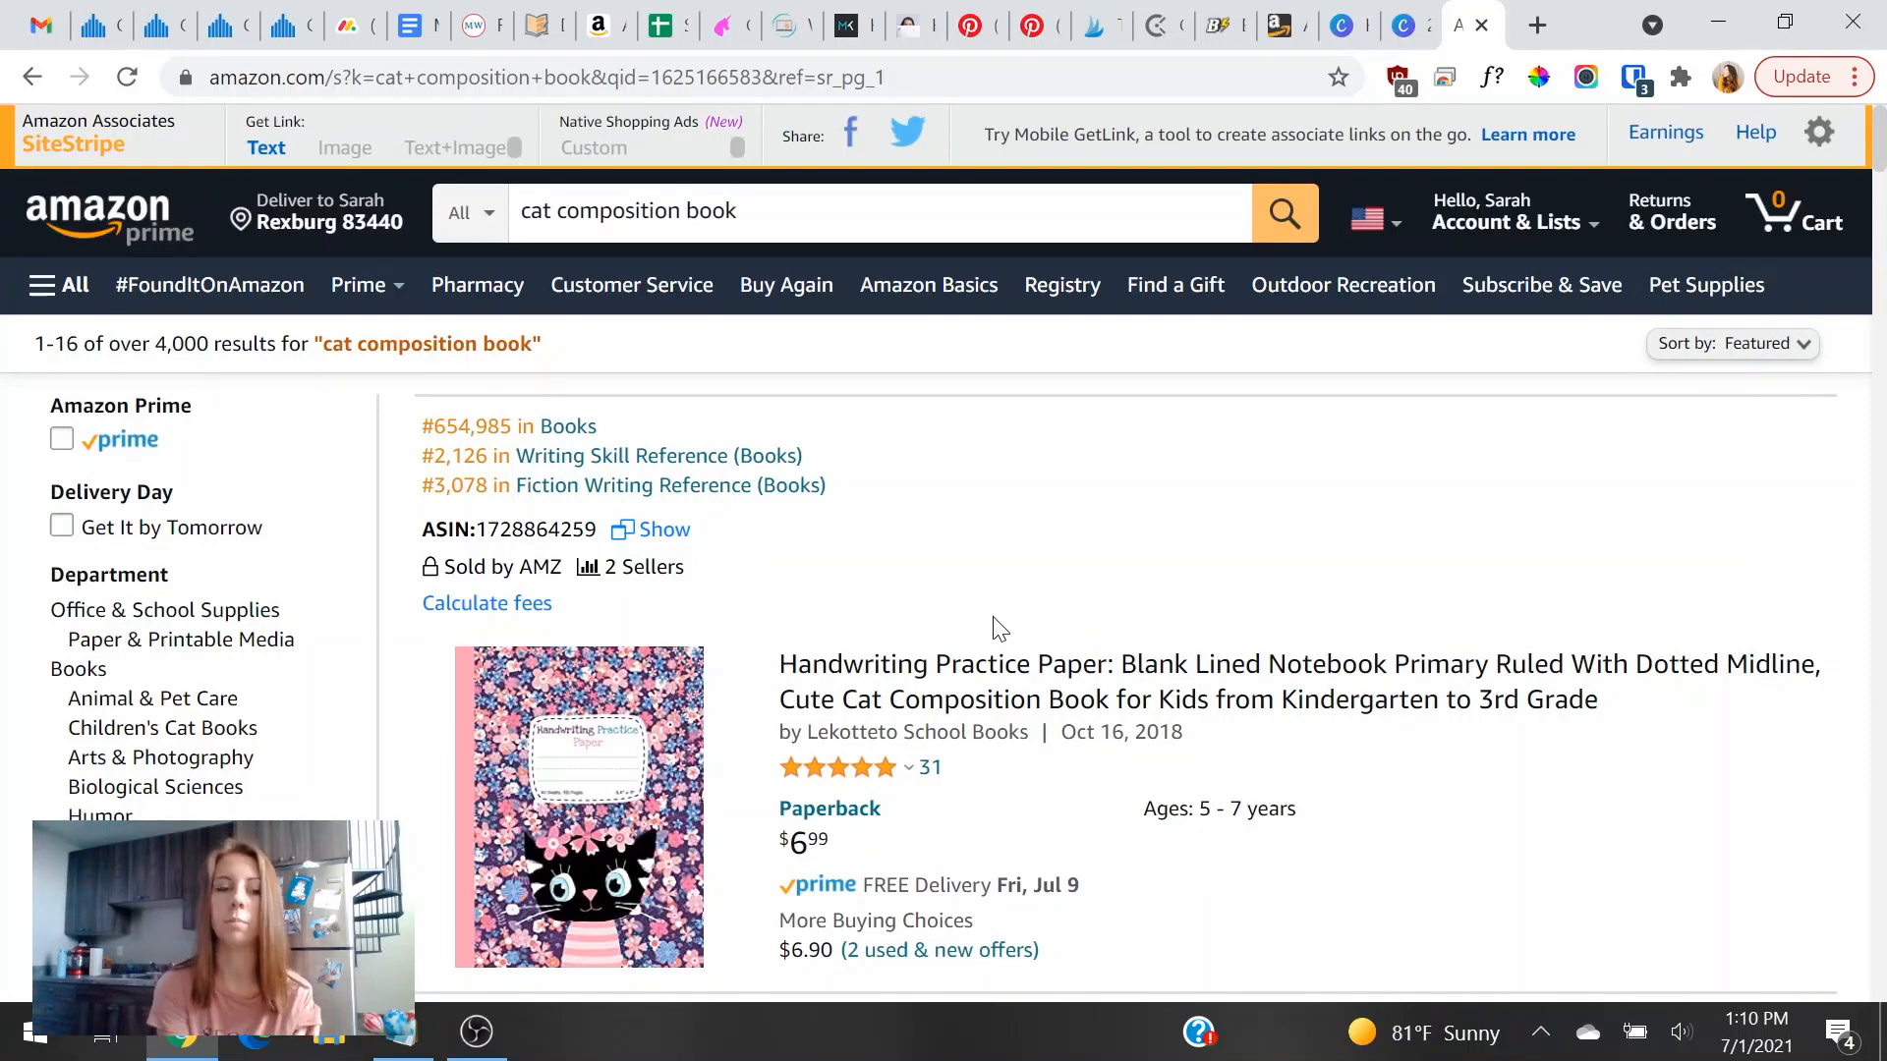
{"action": "scroll", "coordinate": [1000, 626], "scroll_direction": "down", "scroll_amount": 15}
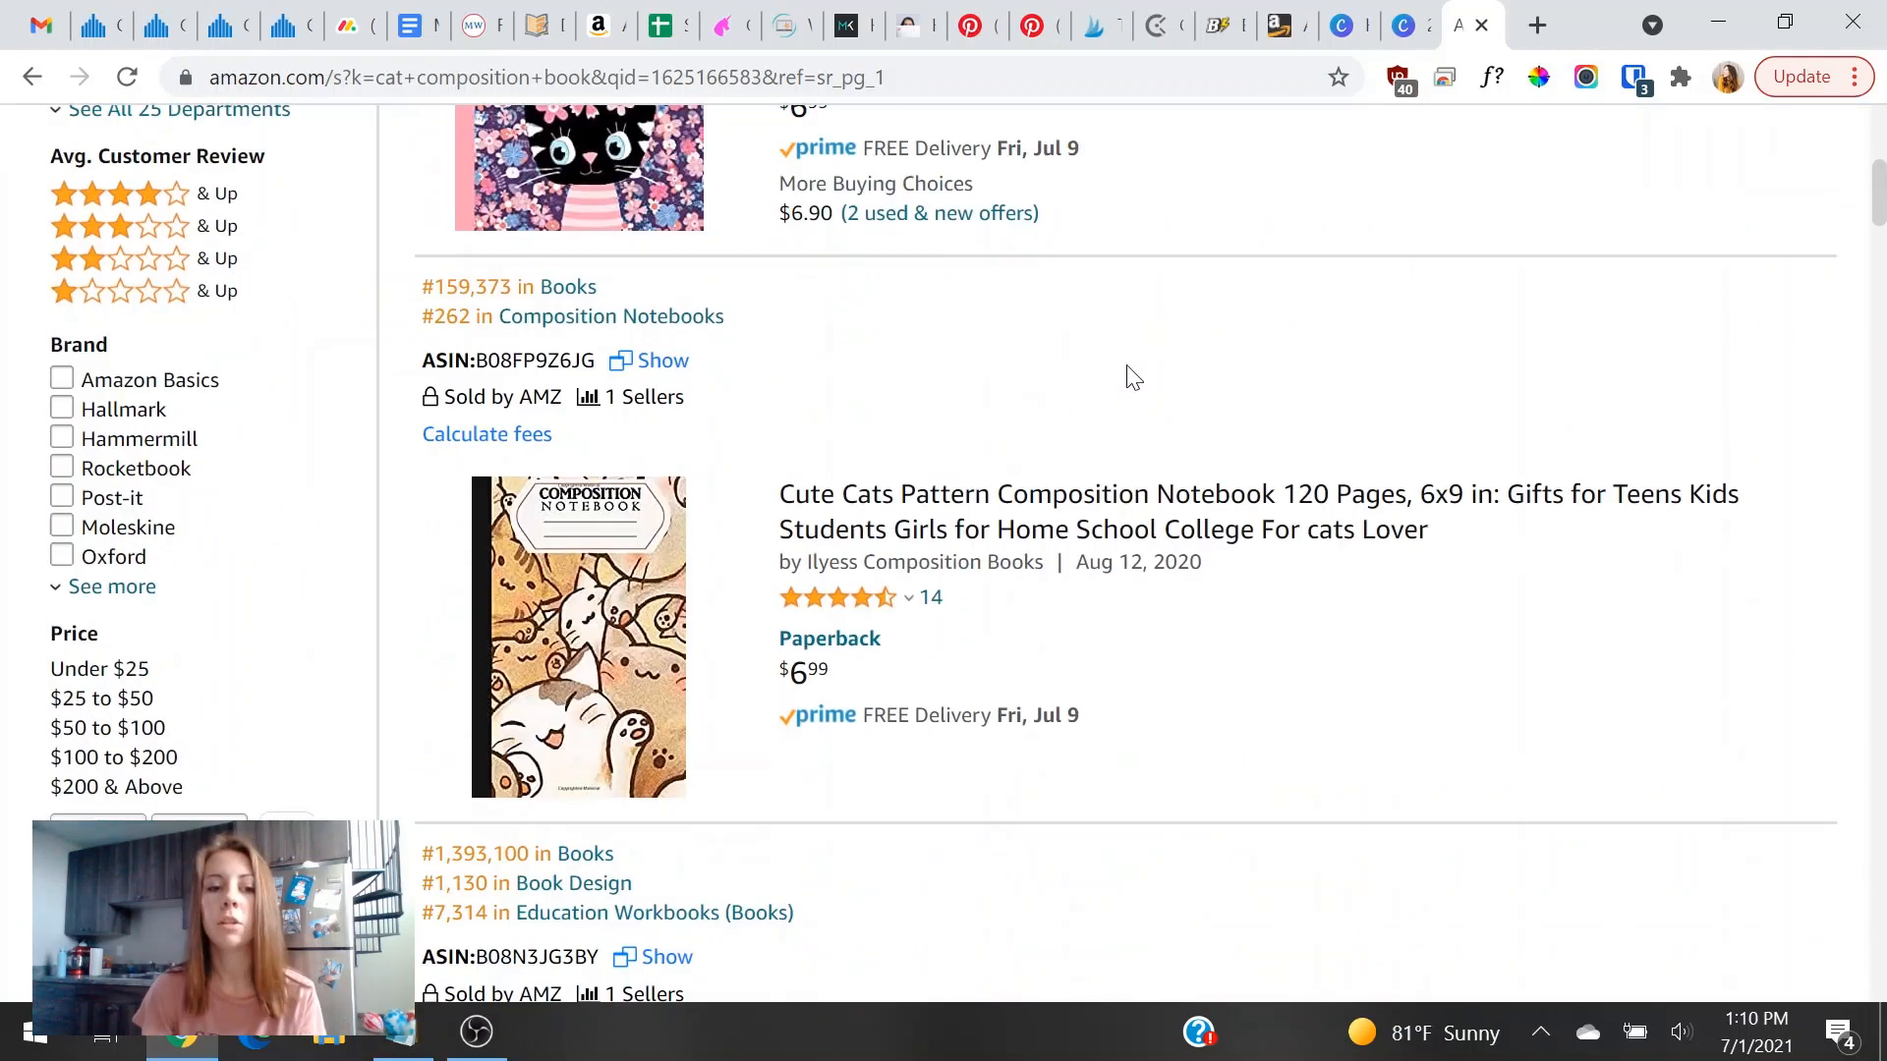
{"action": "scroll", "coordinate": [1011, 485], "scroll_direction": "down", "scroll_amount": 15}
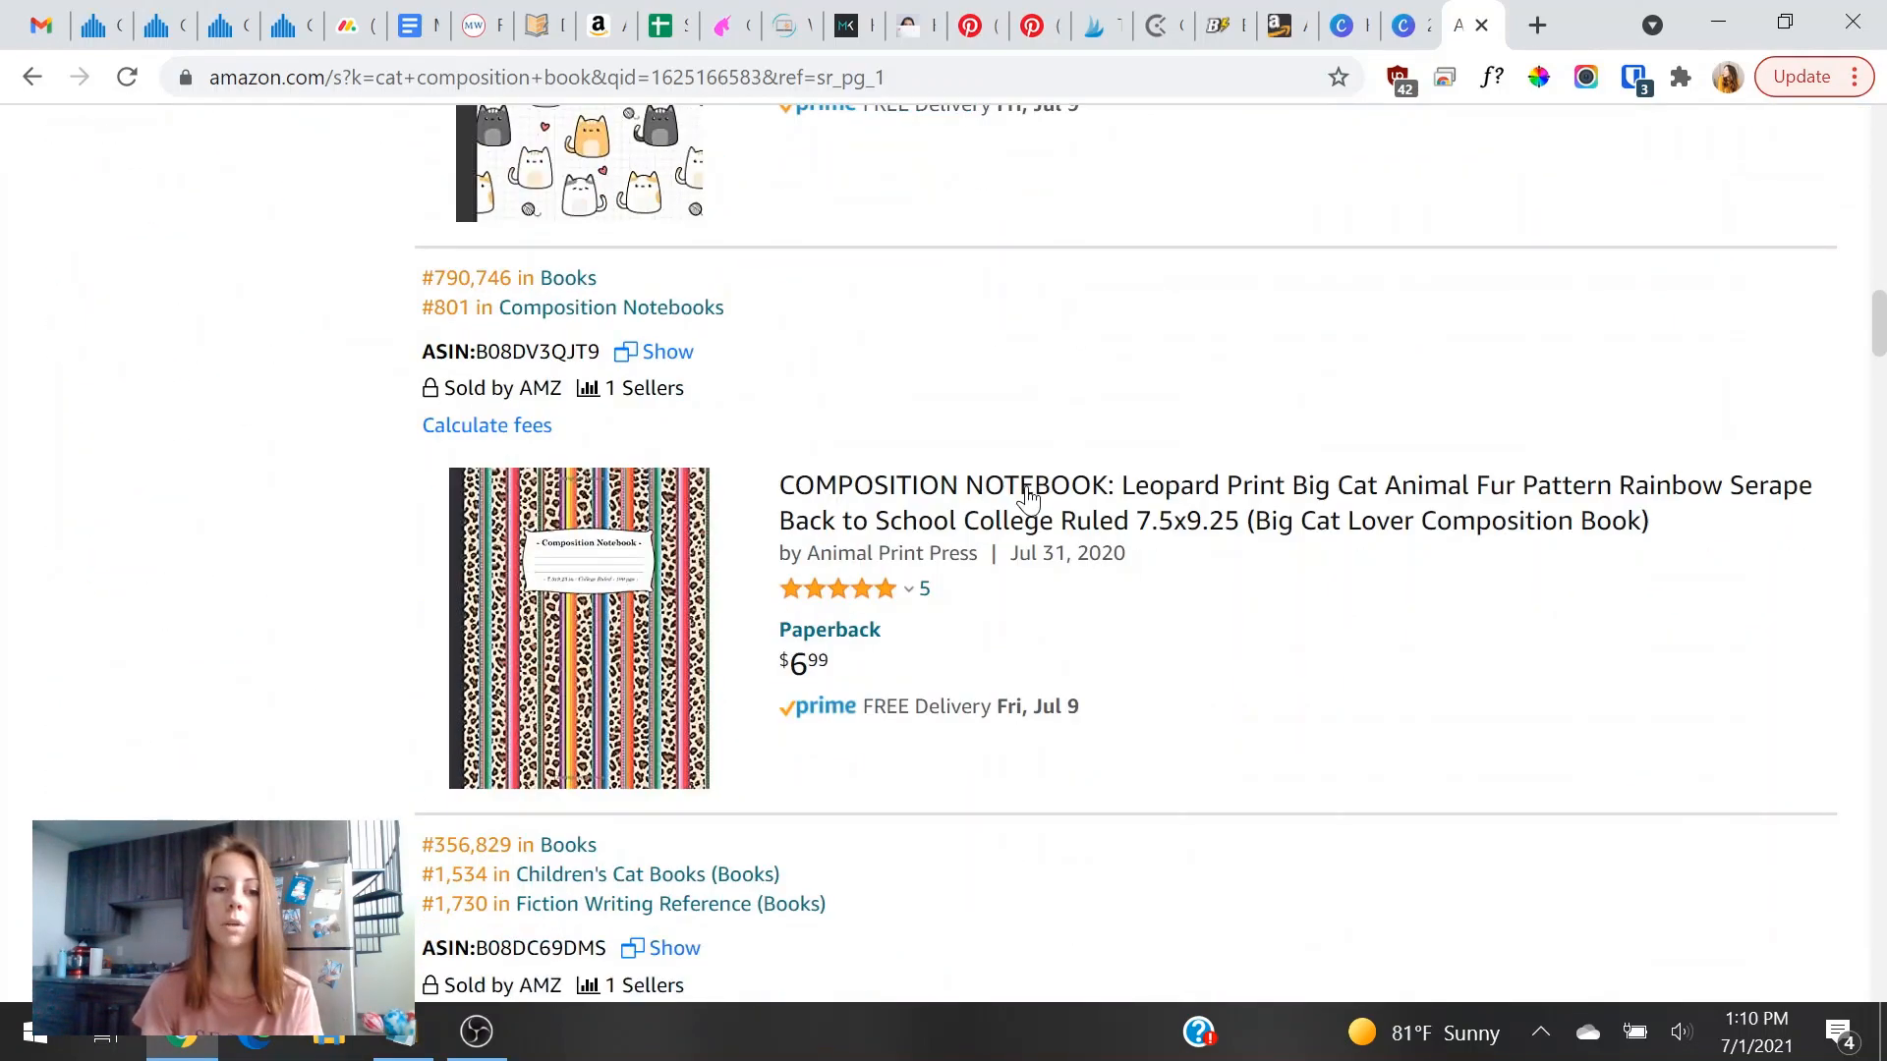
{"action": "scroll", "coordinate": [1124, 362], "scroll_direction": "down", "scroll_amount": 15}
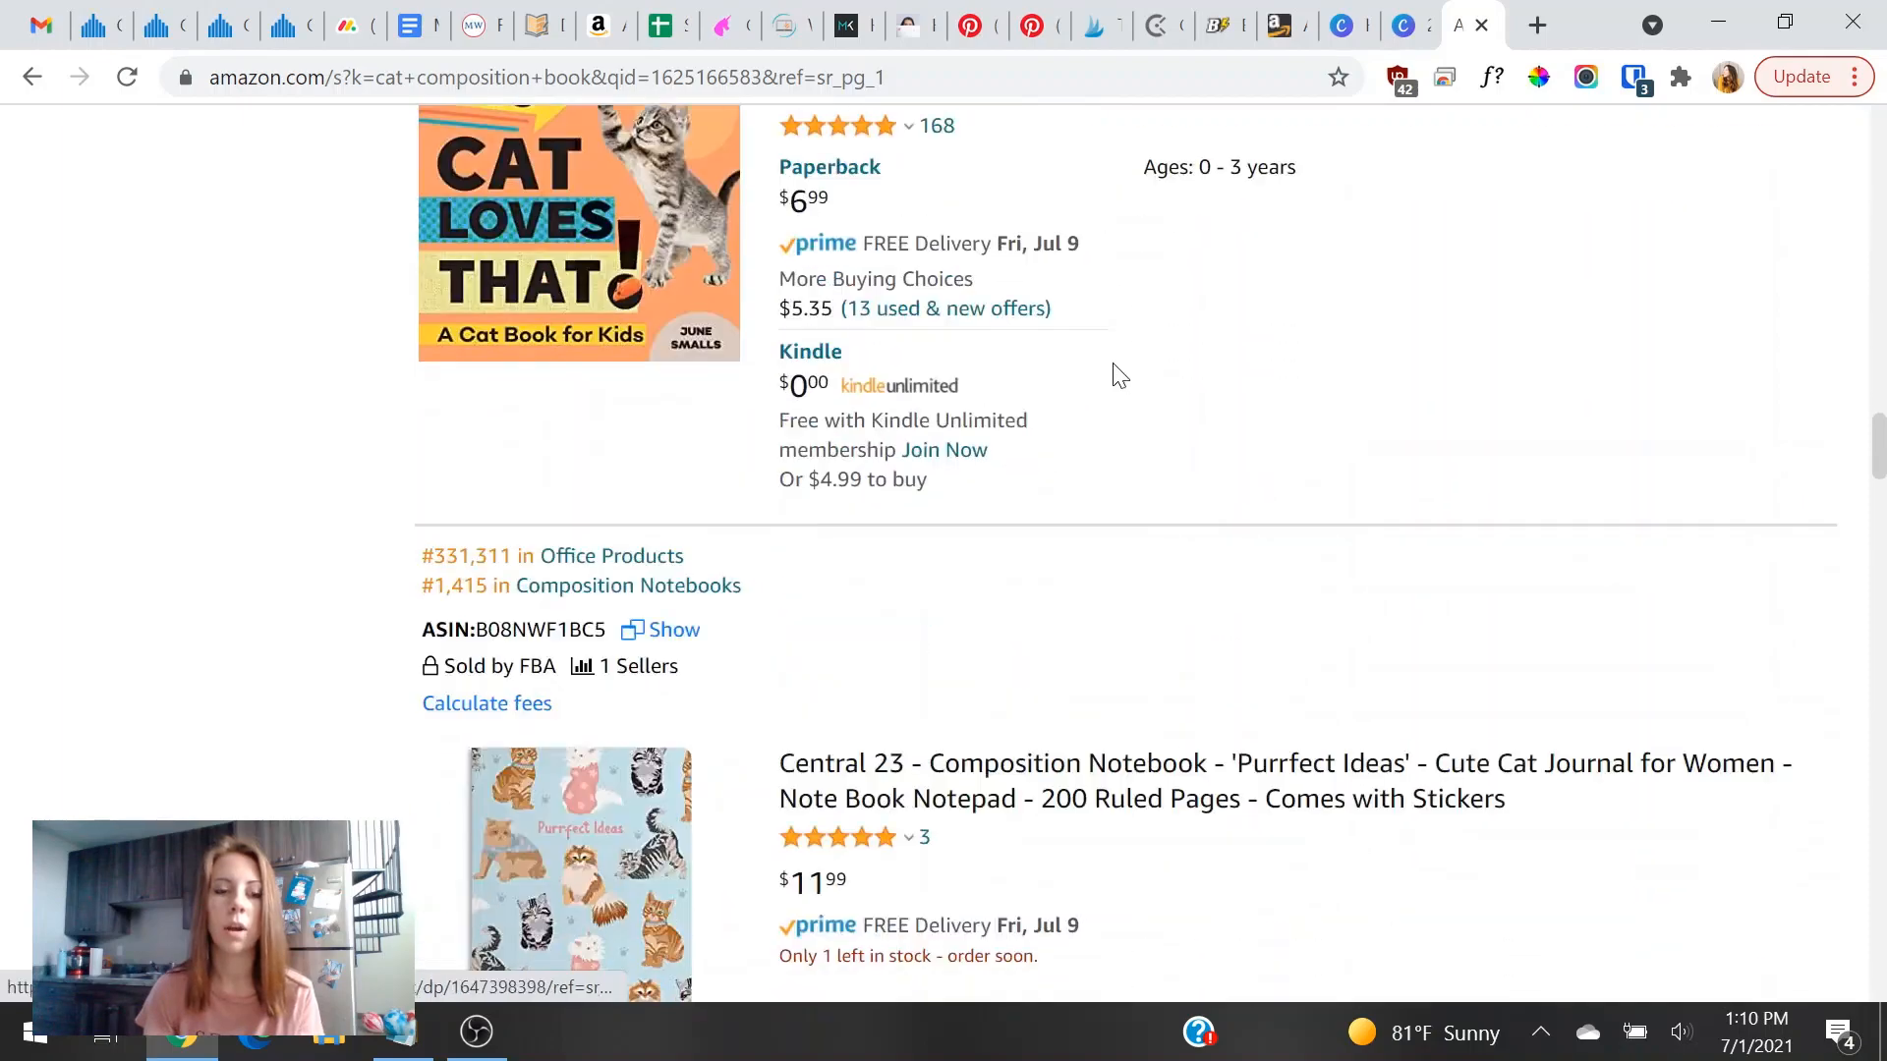
{"action": "scroll", "coordinate": [803, 371], "scroll_direction": "down", "scroll_amount": 15}
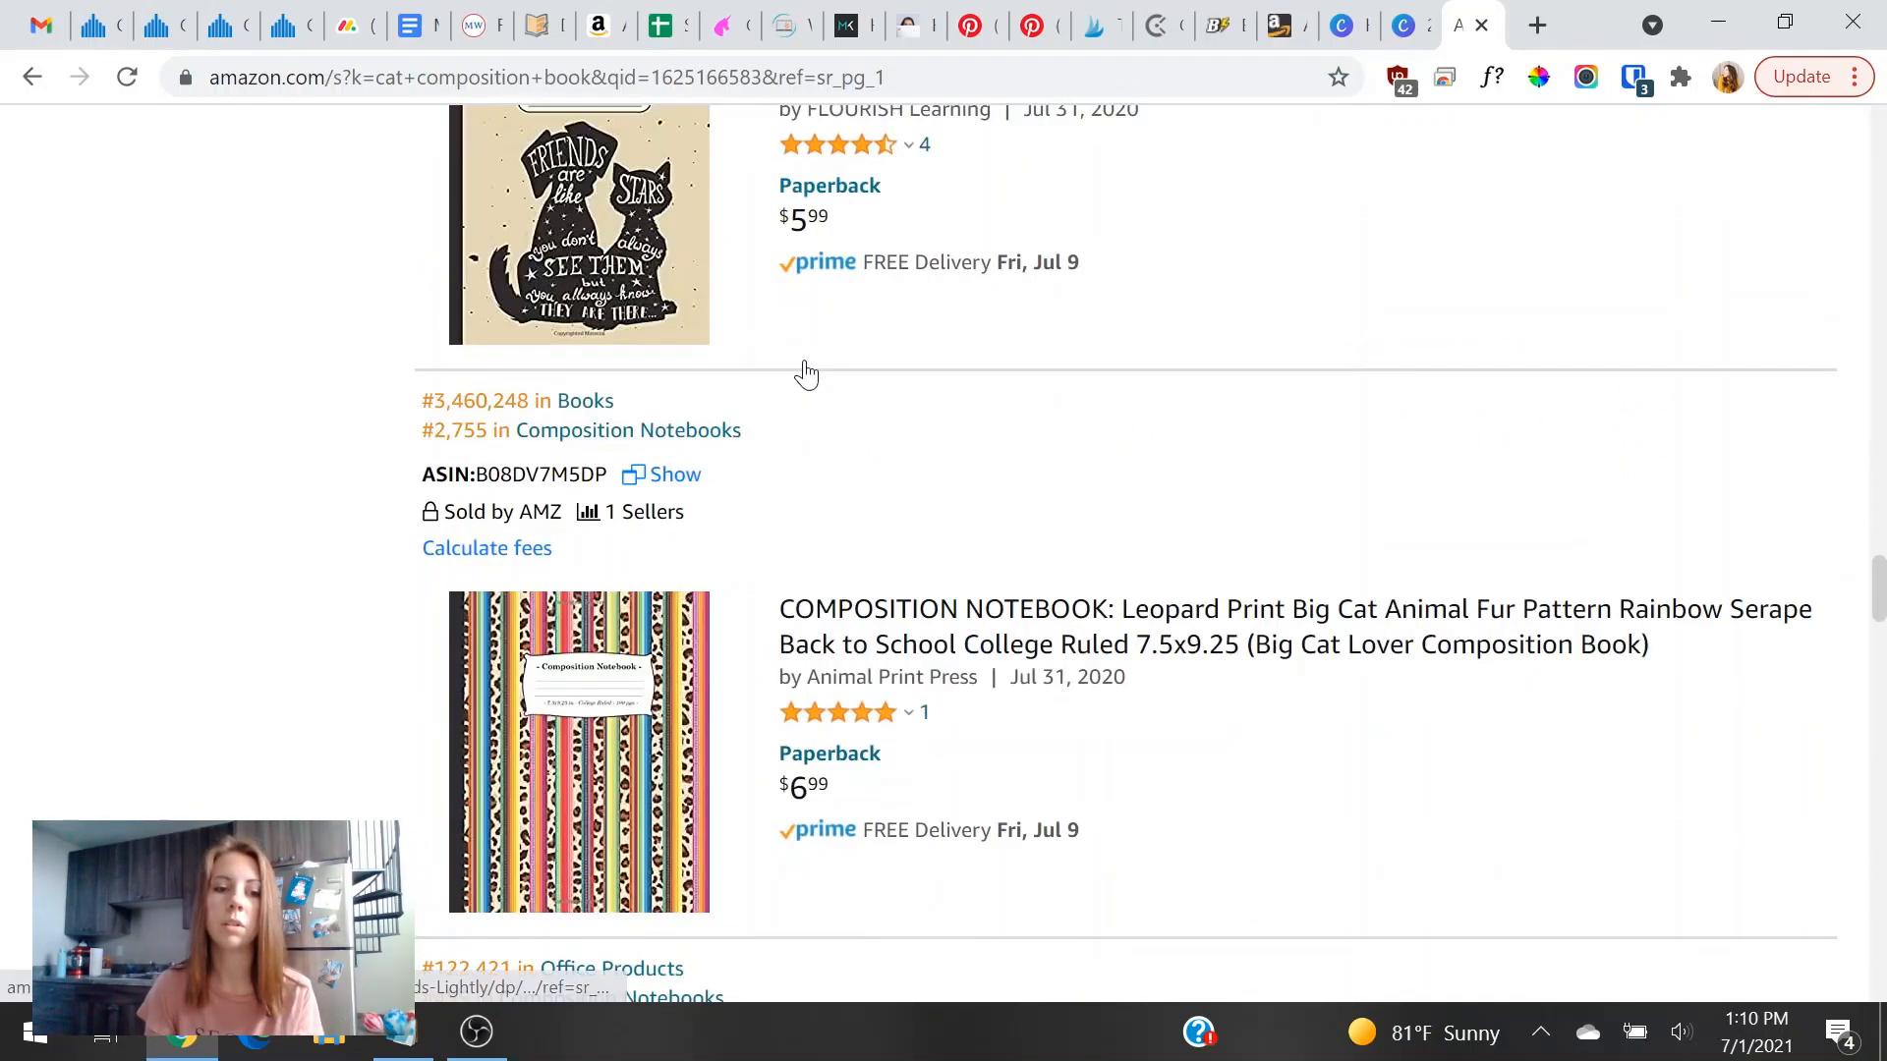
{"action": "scroll", "coordinate": [801, 432], "scroll_direction": "down", "scroll_amount": 15}
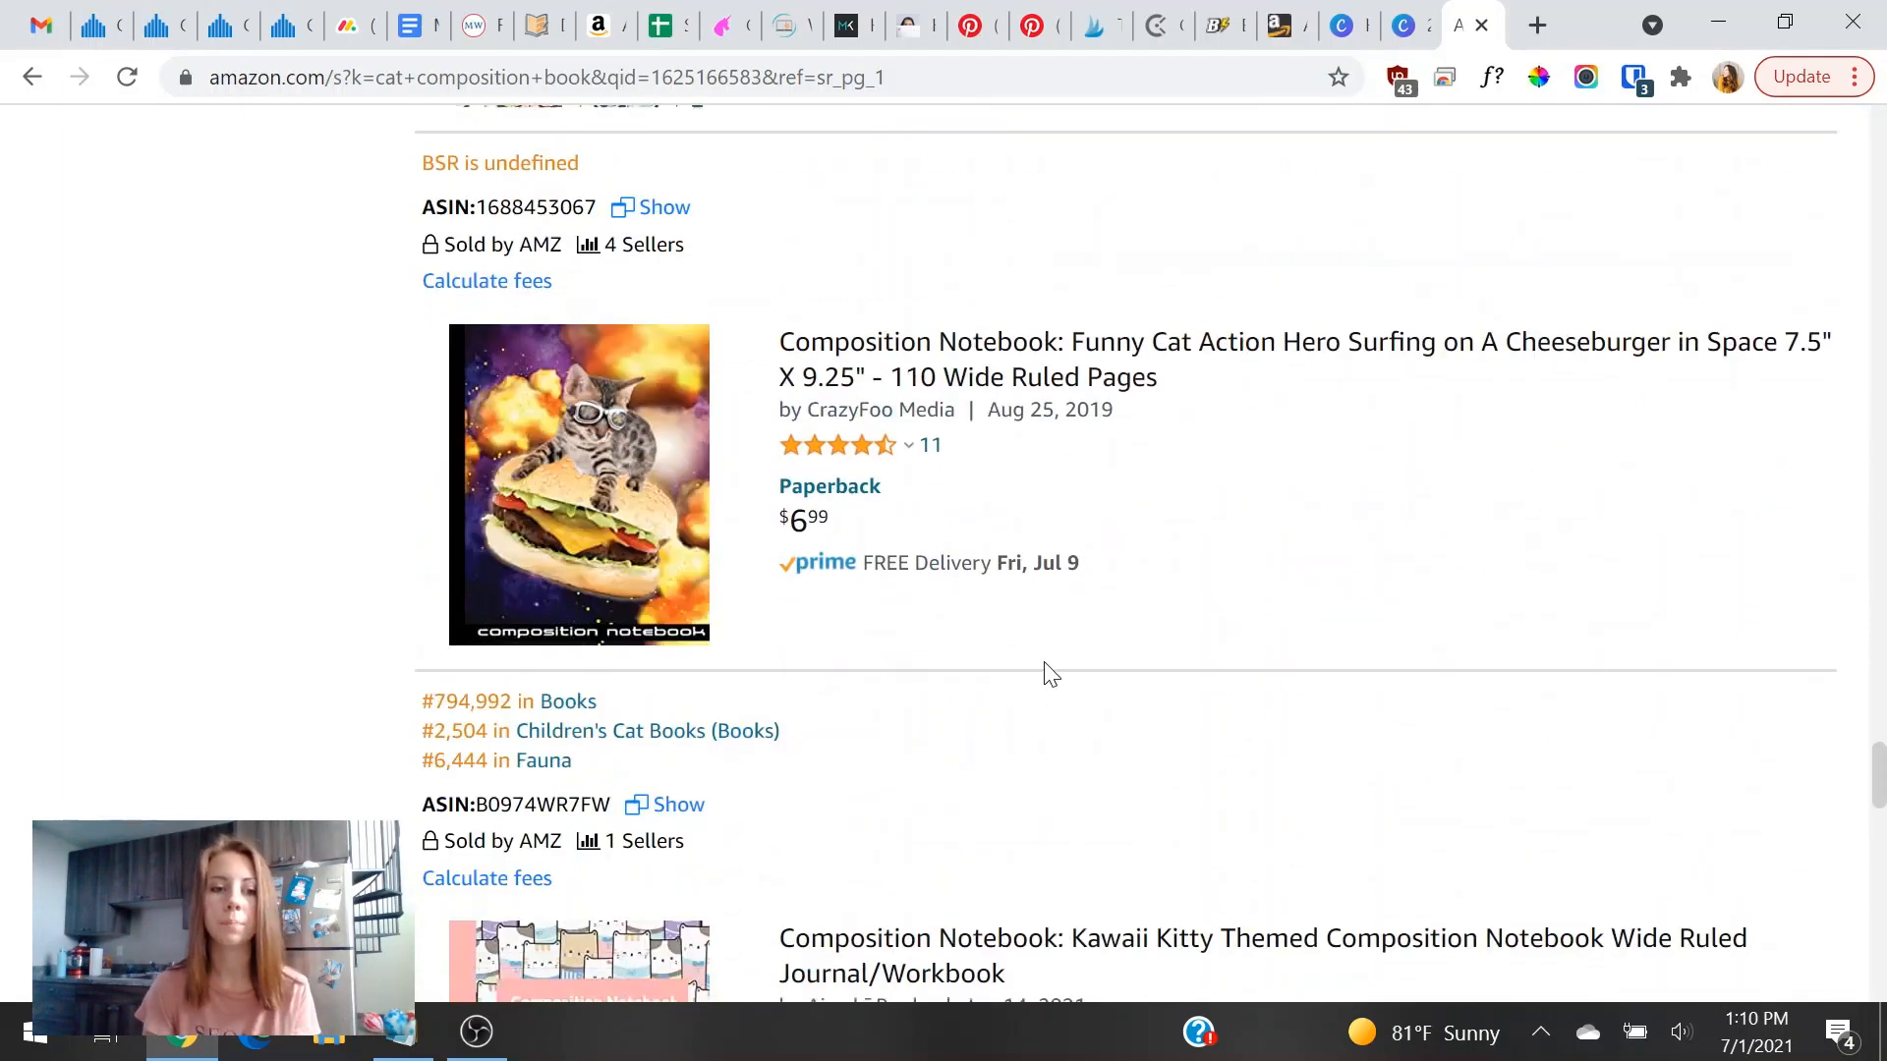
{"action": "scroll", "coordinate": [1267, 686], "scroll_direction": "up", "scroll_amount": 20}
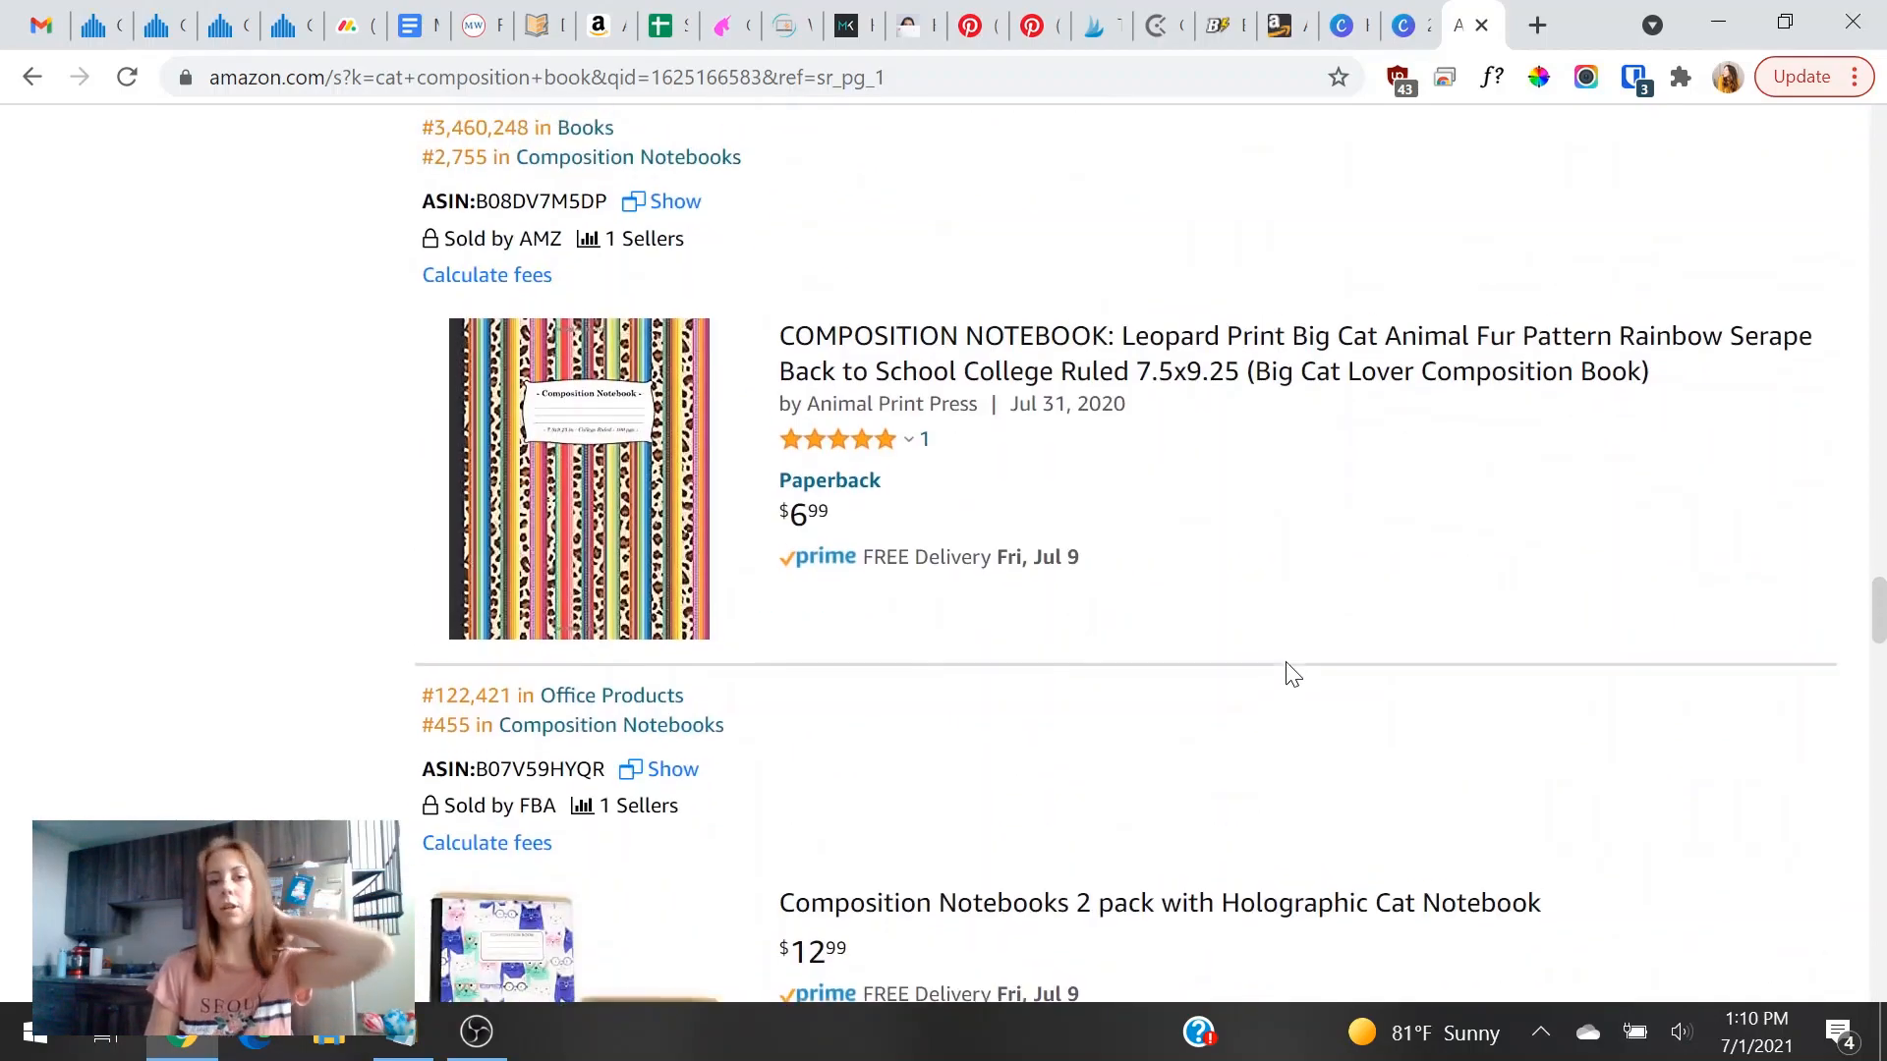
{"action": "scroll", "coordinate": [1283, 680], "scroll_direction": "up", "scroll_amount": 20}
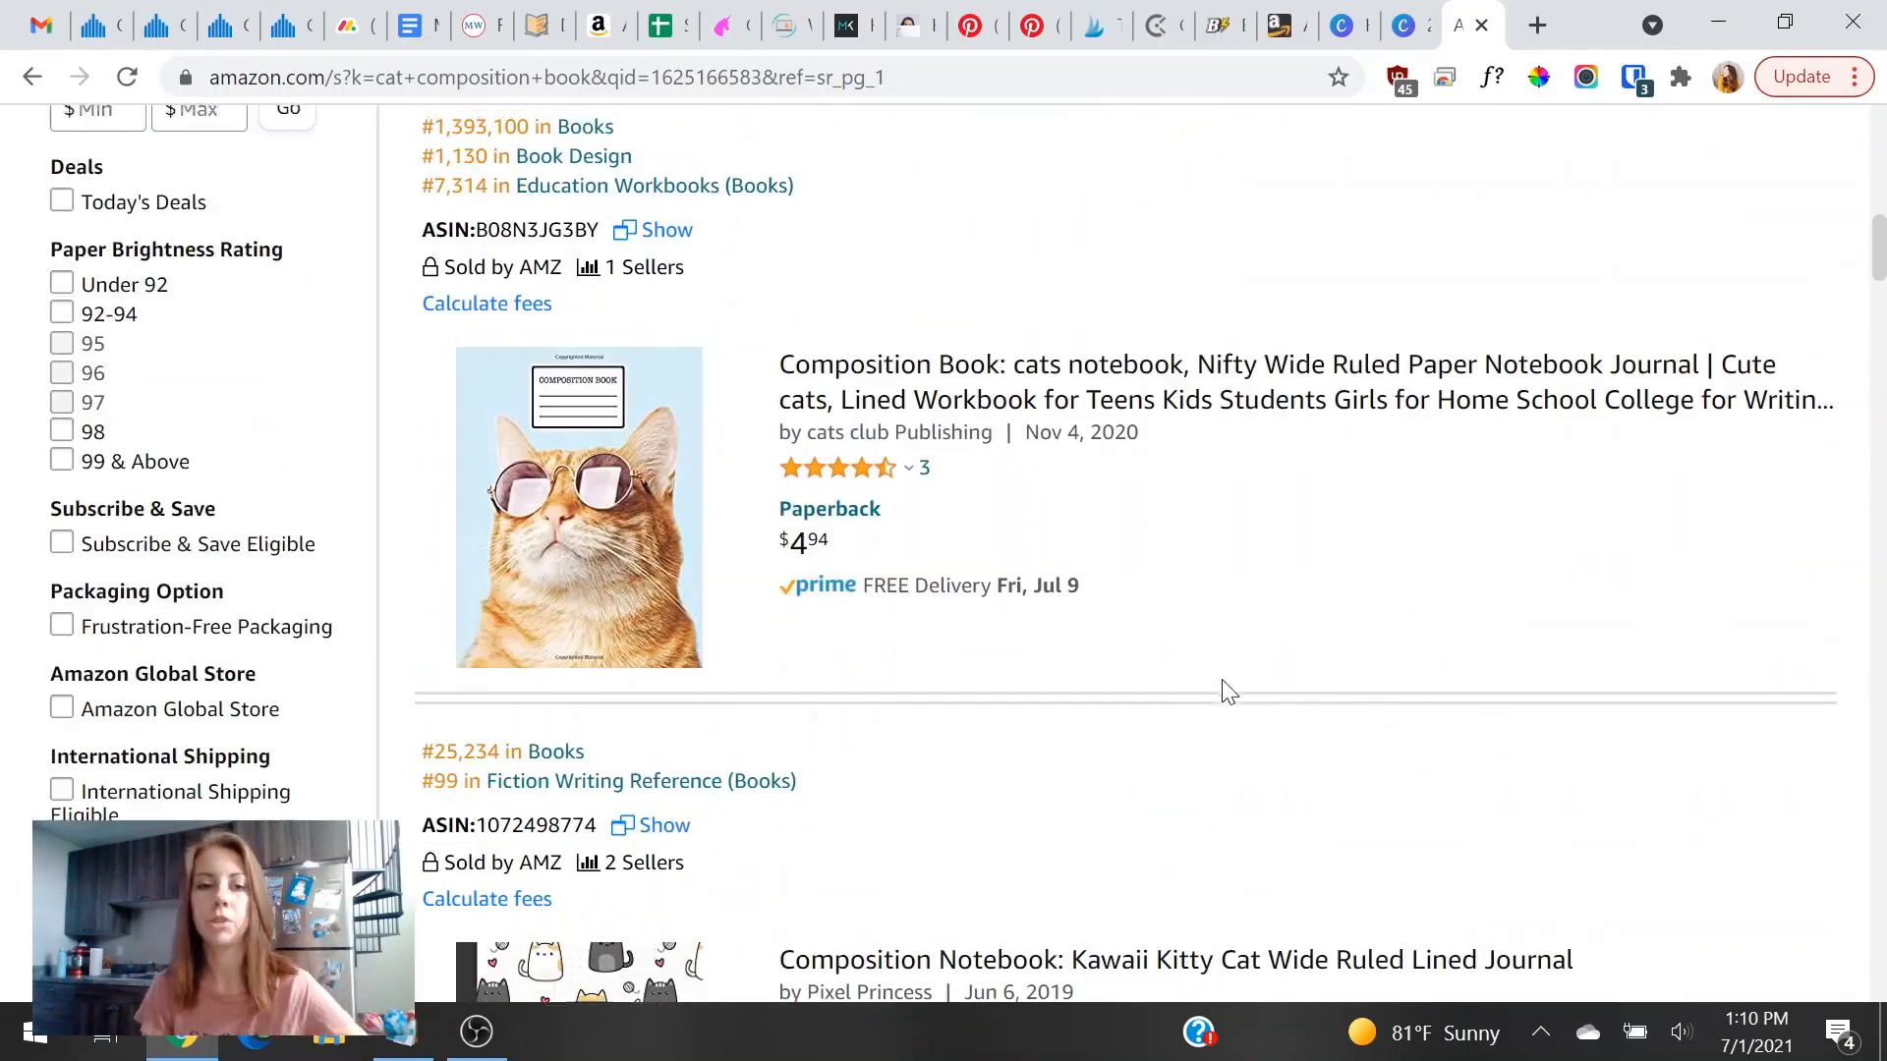
{"action": "scroll", "coordinate": [1029, 700], "scroll_direction": "up", "scroll_amount": 2}
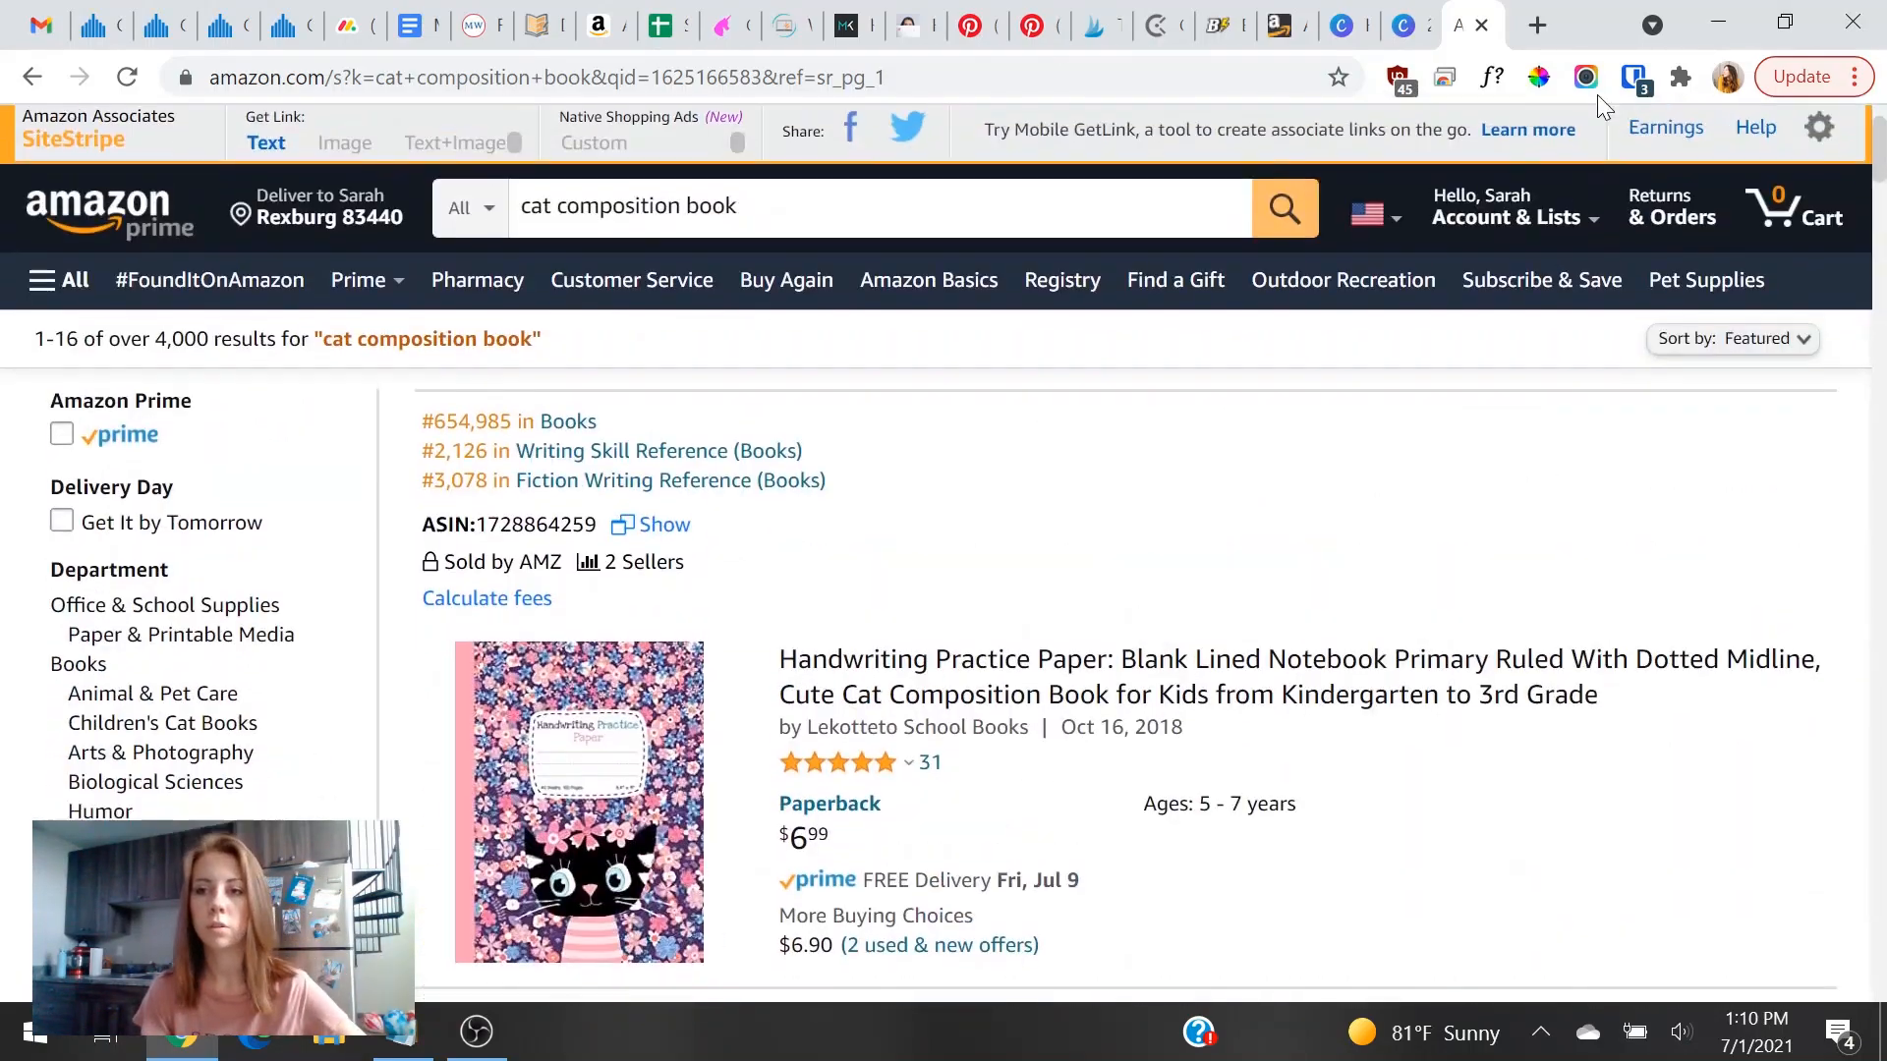
Open the KDP Spy extension's keyword research for "cat composition book" and examine the suggested keywords with their search volumes.
{"action": "left_click", "coordinate": [1680, 77]}
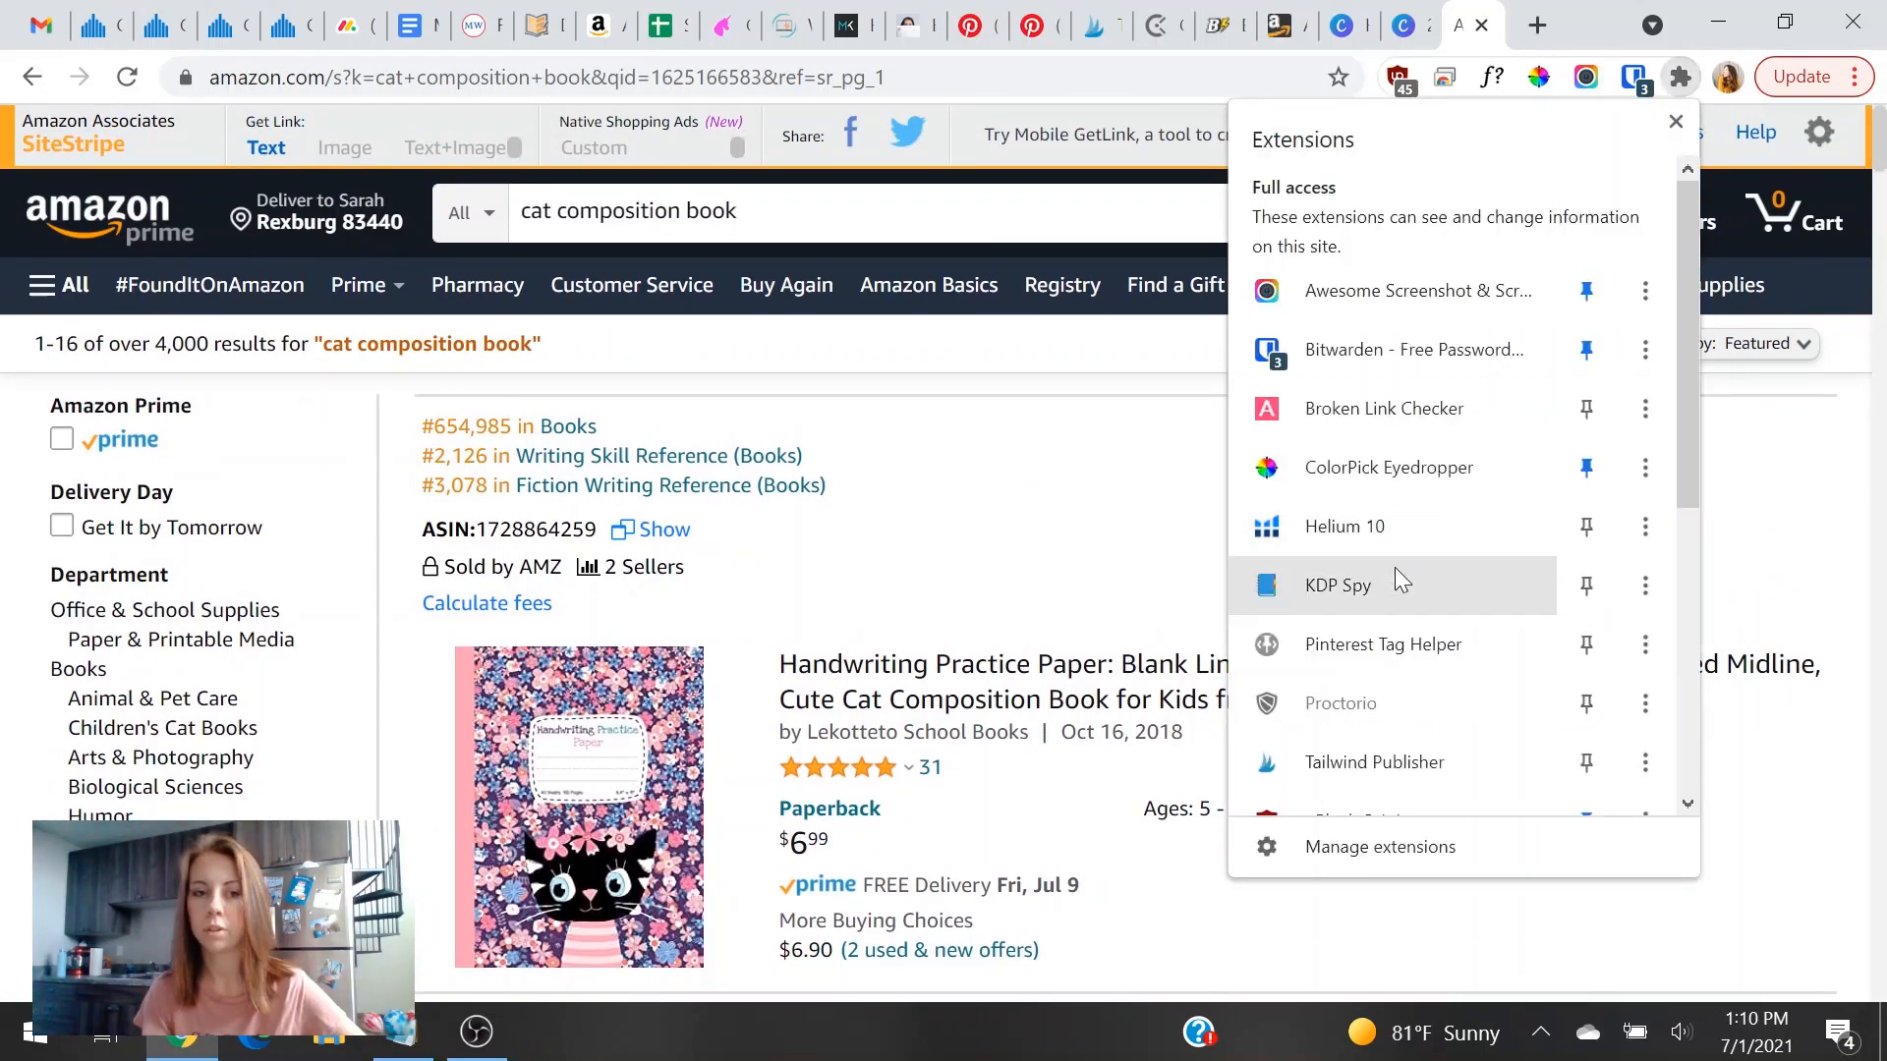
{"action": "left_click", "coordinate": [1394, 593]}
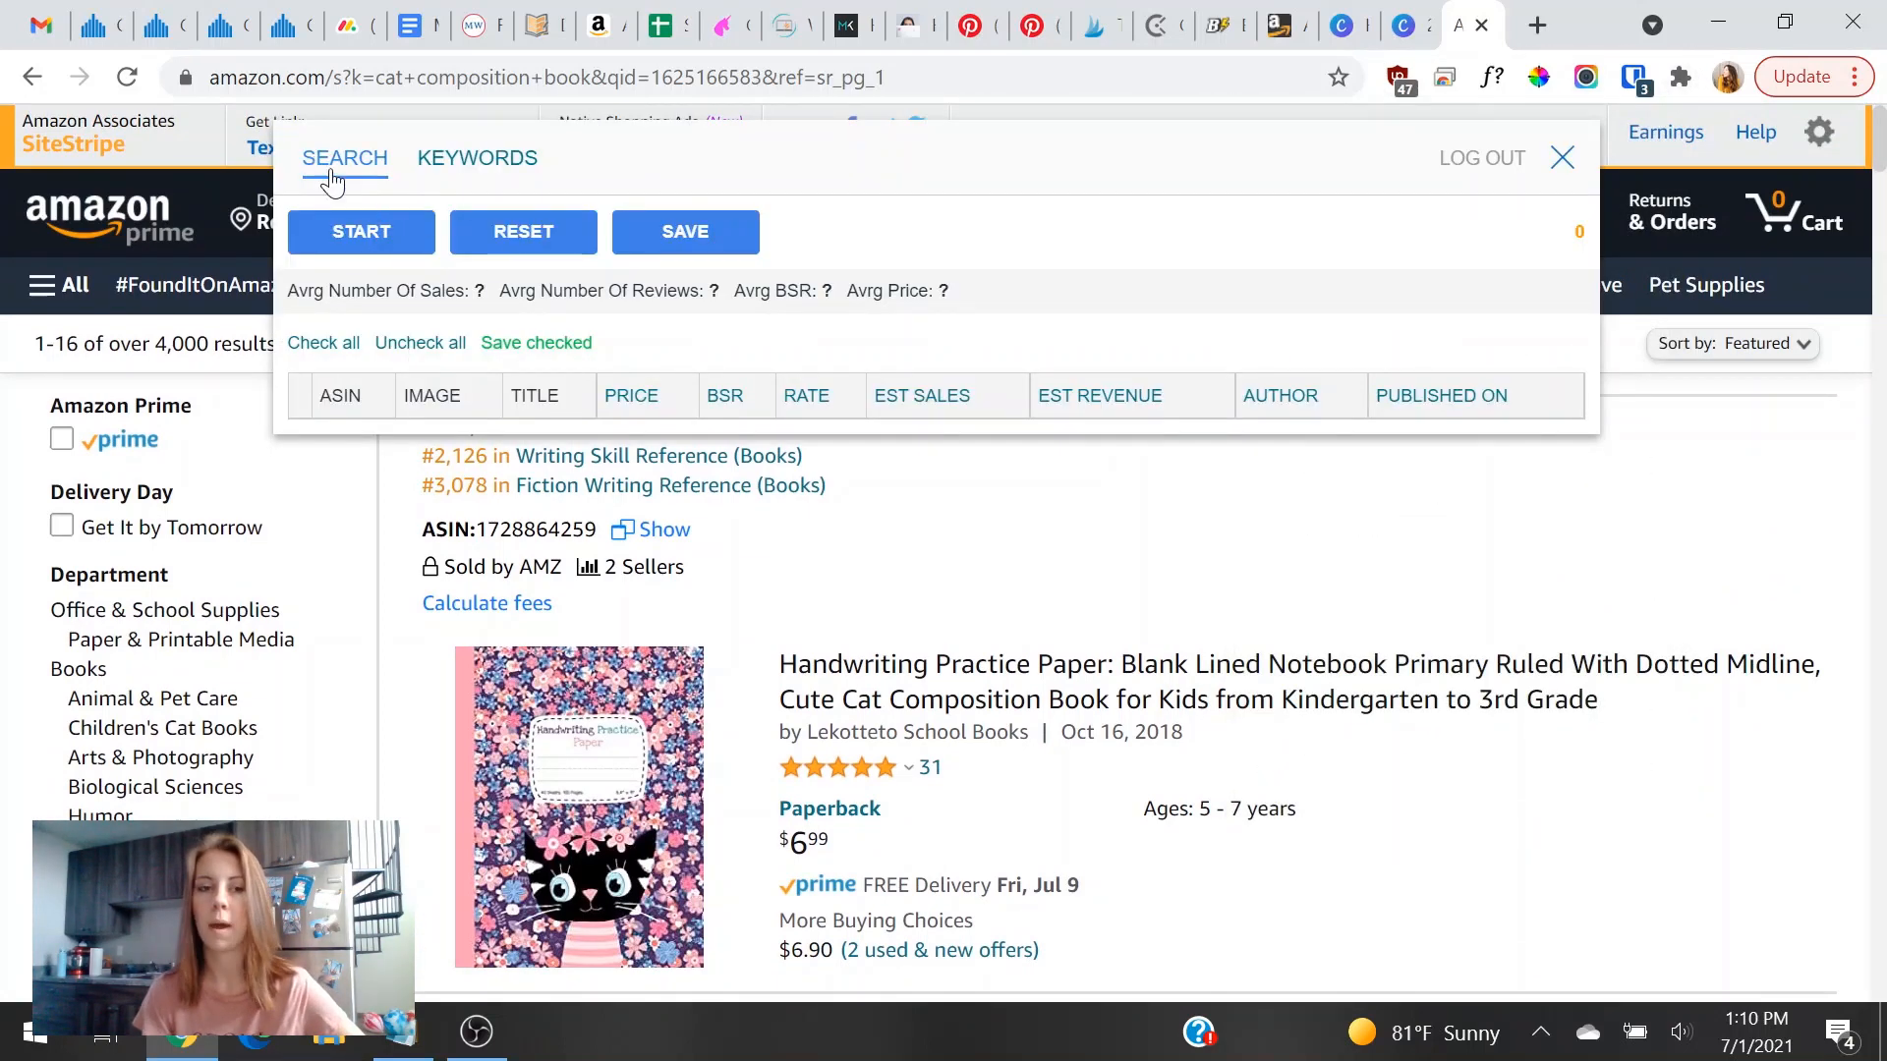
{"action": "left_click", "coordinate": [501, 167]}
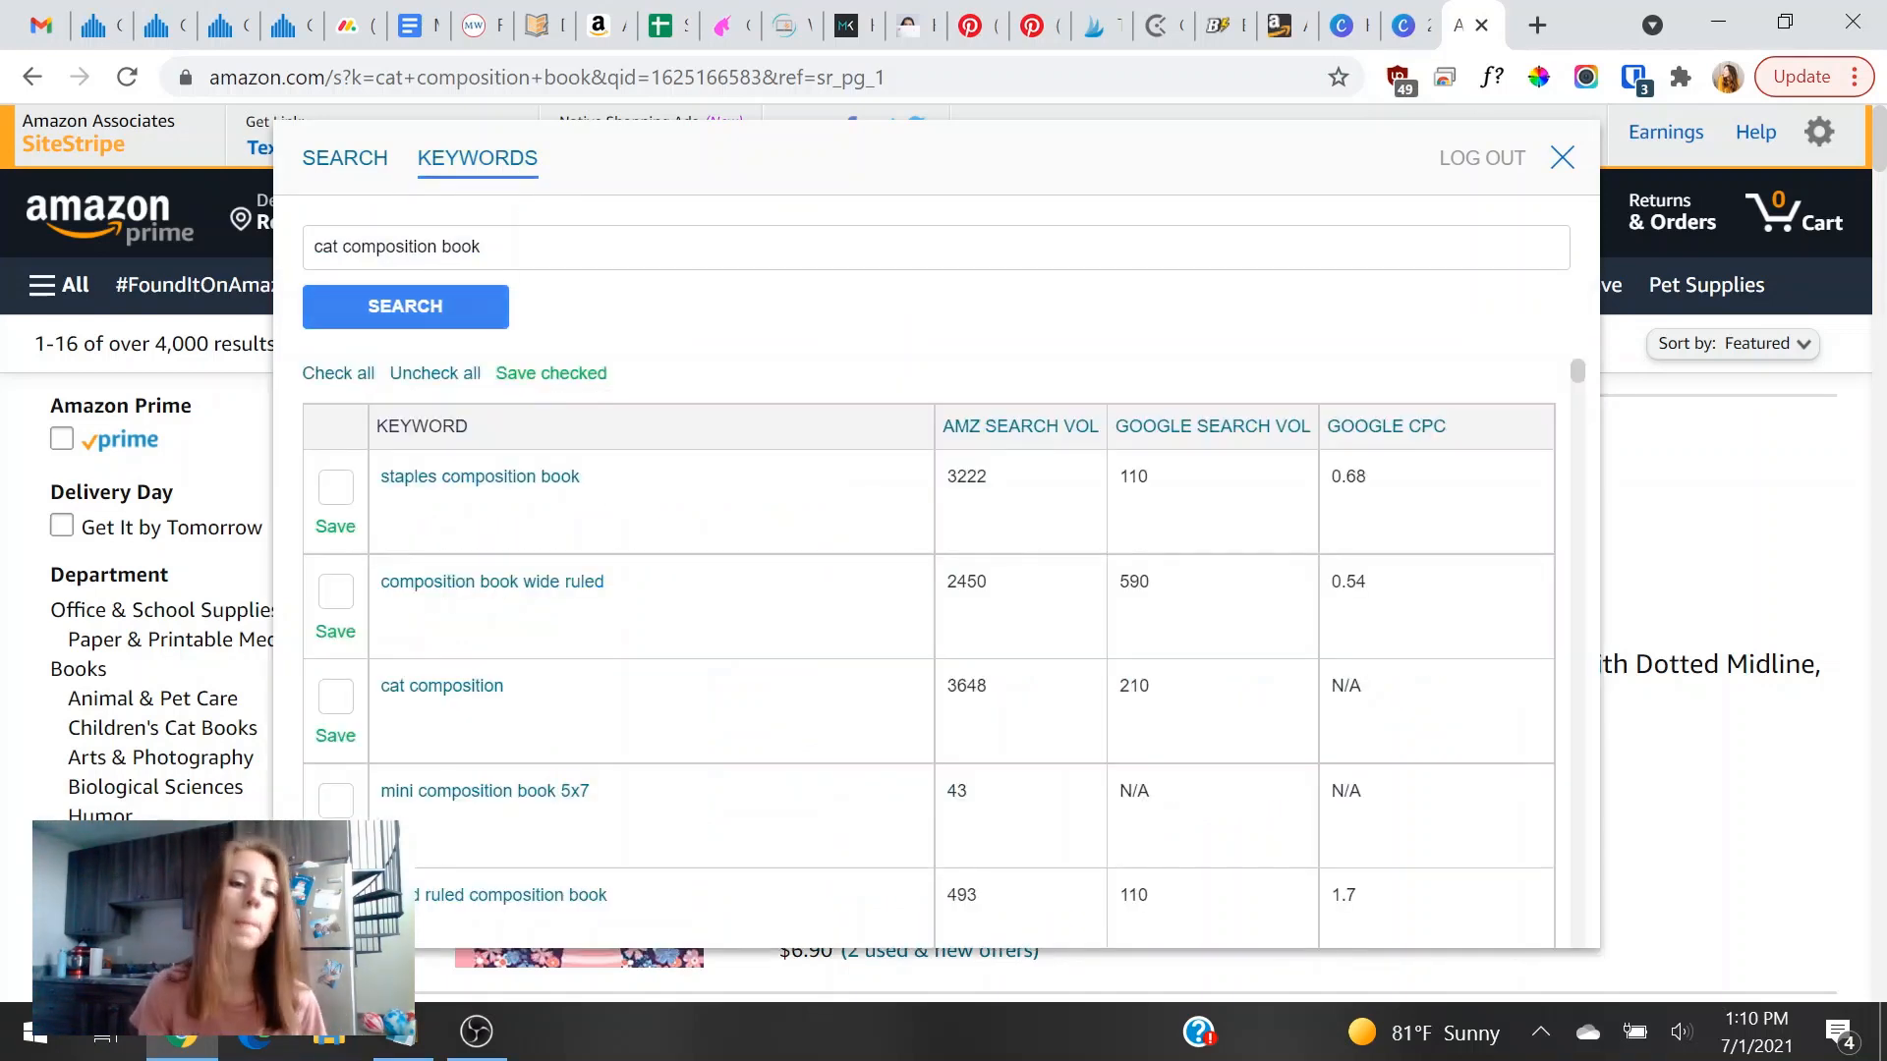
{"action": "scroll", "coordinate": [694, 610], "scroll_direction": "down", "scroll_amount": 2}
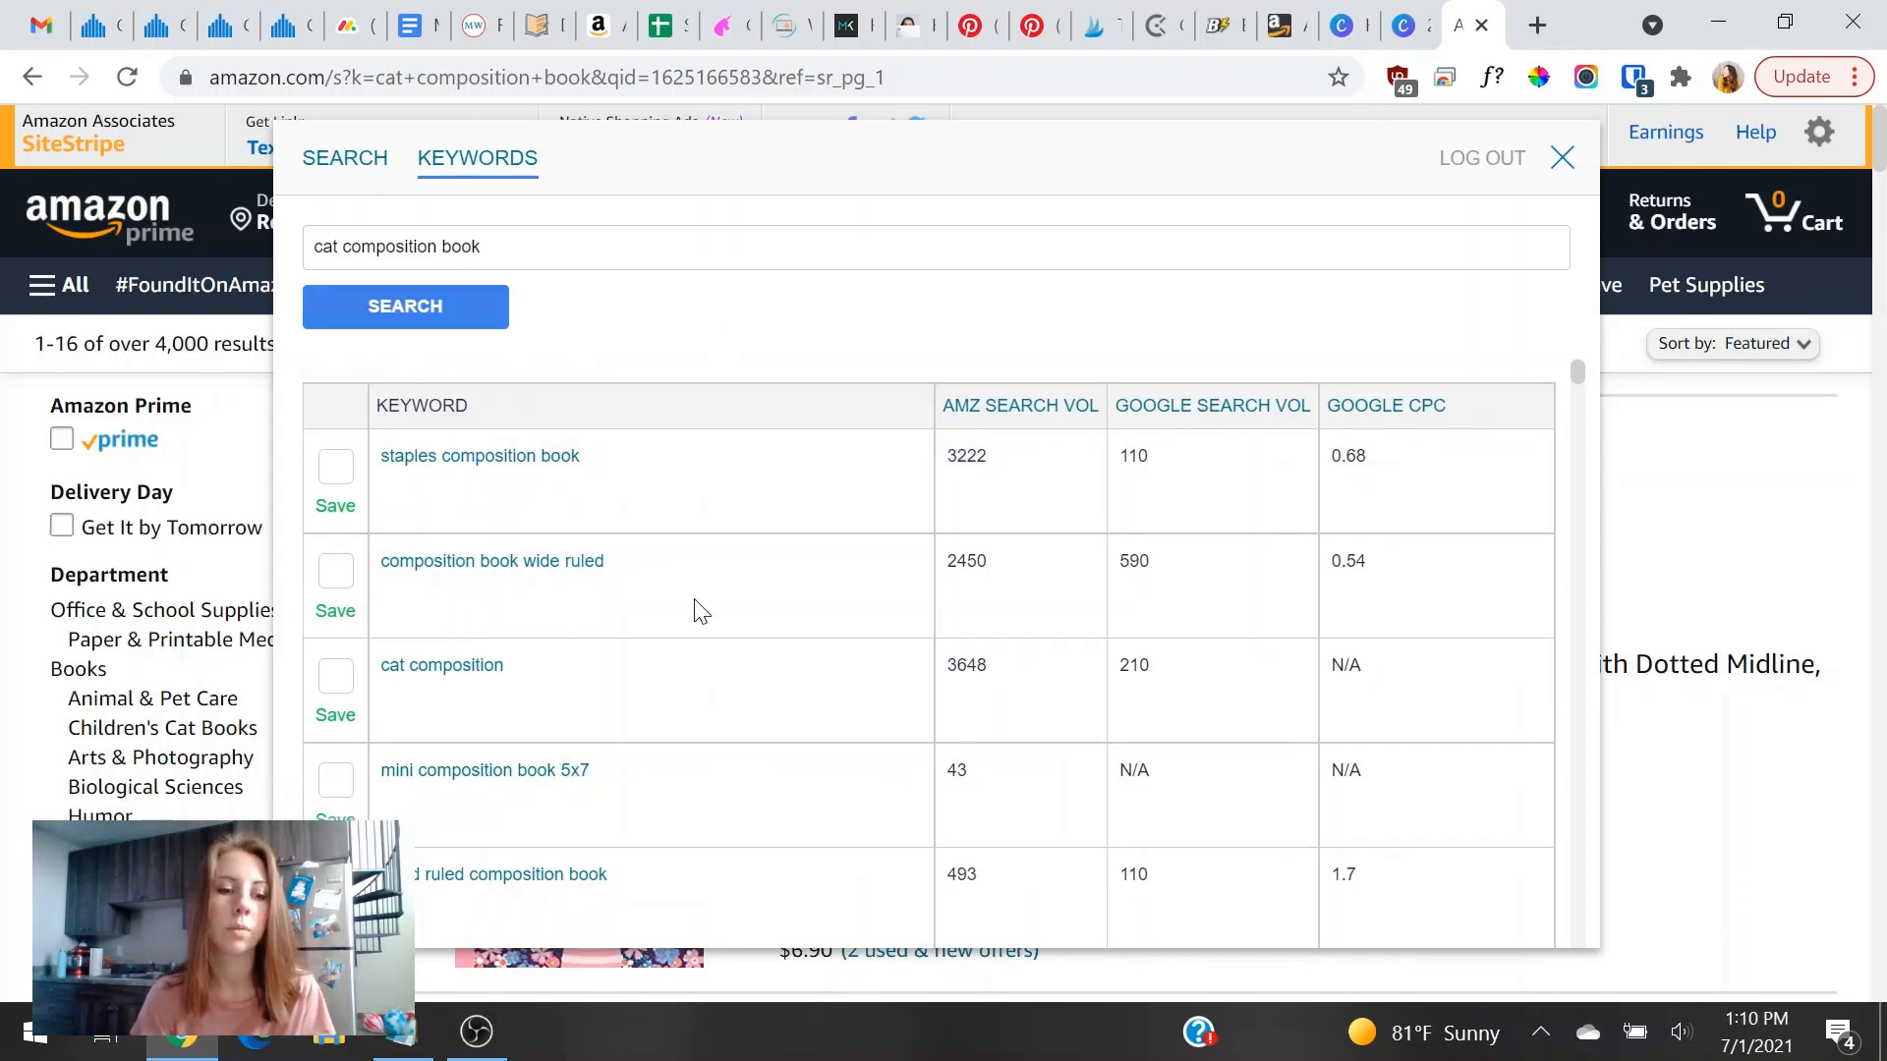
{"action": "scroll", "coordinate": [602, 493], "scroll_direction": "up", "scroll_amount": 2}
{"action": "scroll", "coordinate": [615, 575], "scroll_direction": "down", "scroll_amount": 5}
{"action": "scroll", "coordinate": [610, 550], "scroll_direction": "down", "scroll_amount": 4}
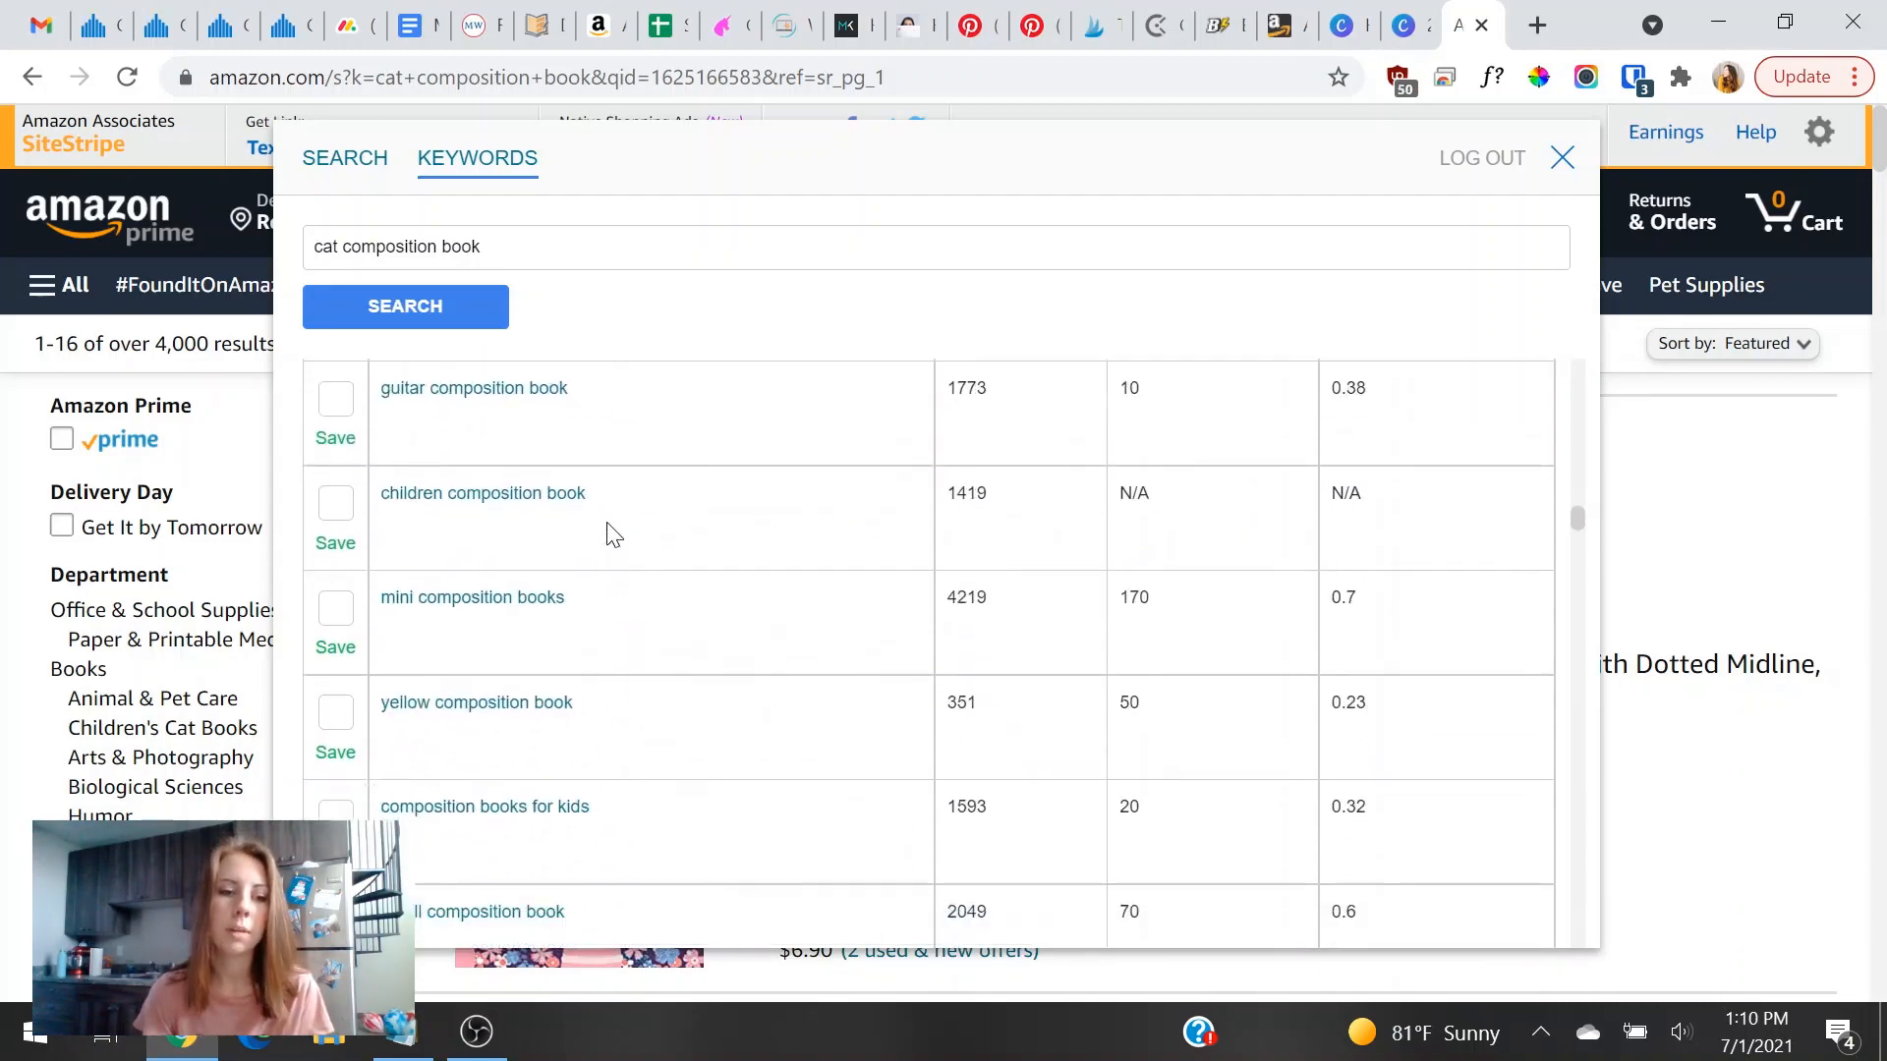
{"action": "scroll", "coordinate": [602, 601], "scroll_direction": "up", "scroll_amount": 10}
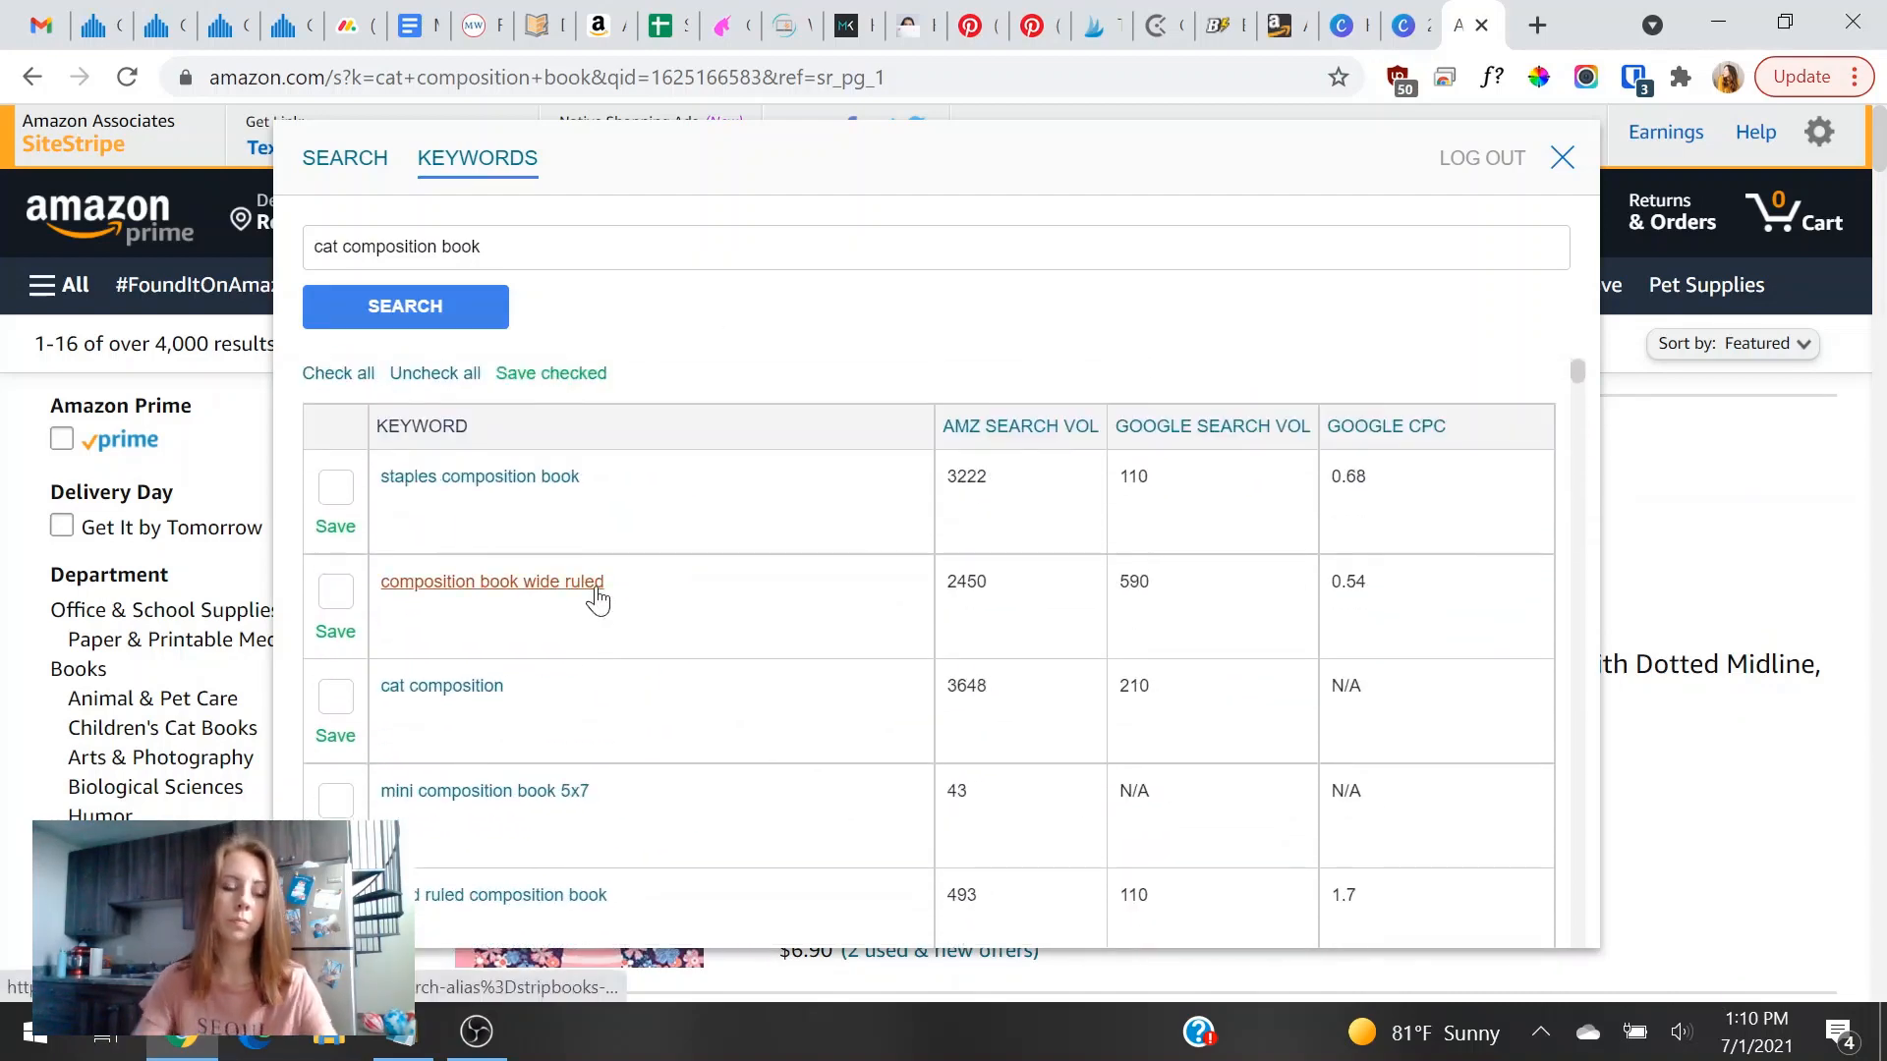
Find "cat" on the page and go through the matches to look for cat-related keywords.
{"action": "key", "text": "ctrl+f"}
{"action": "type", "text": "cat"}
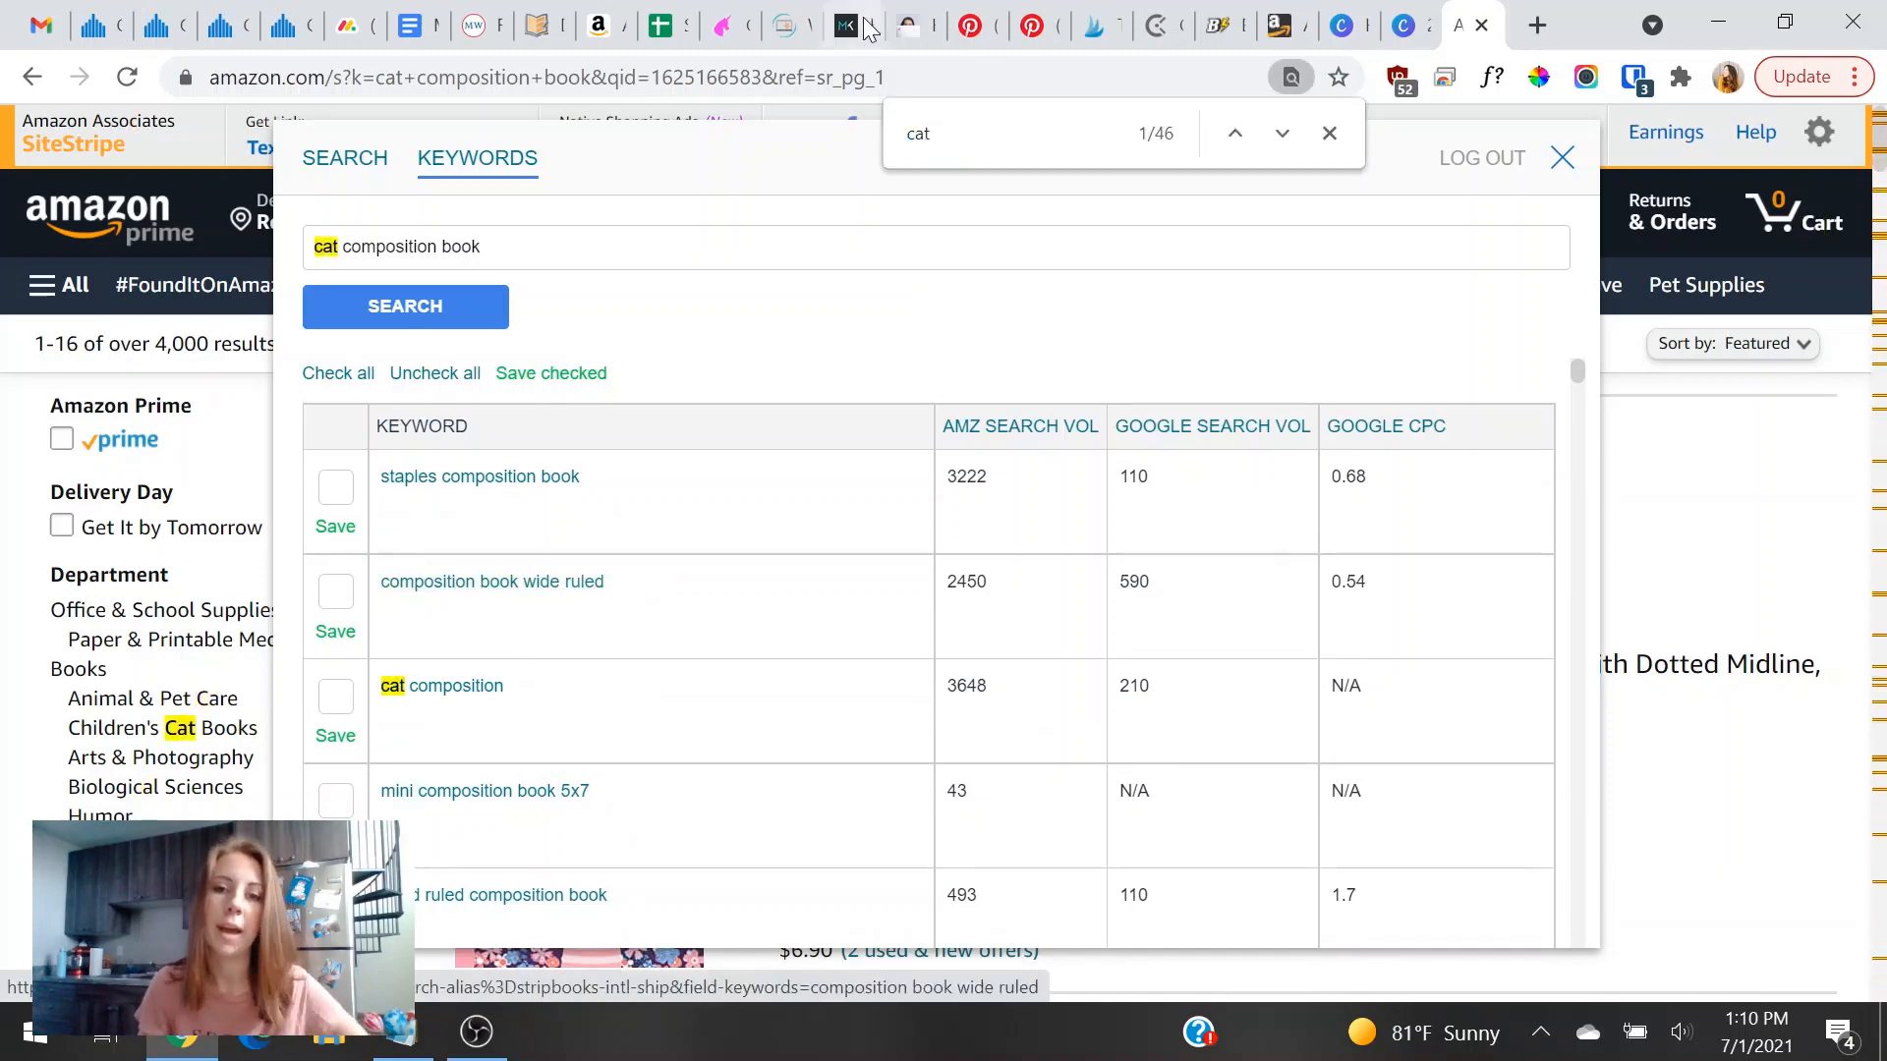
{"action": "left_click", "coordinate": [1283, 133]}
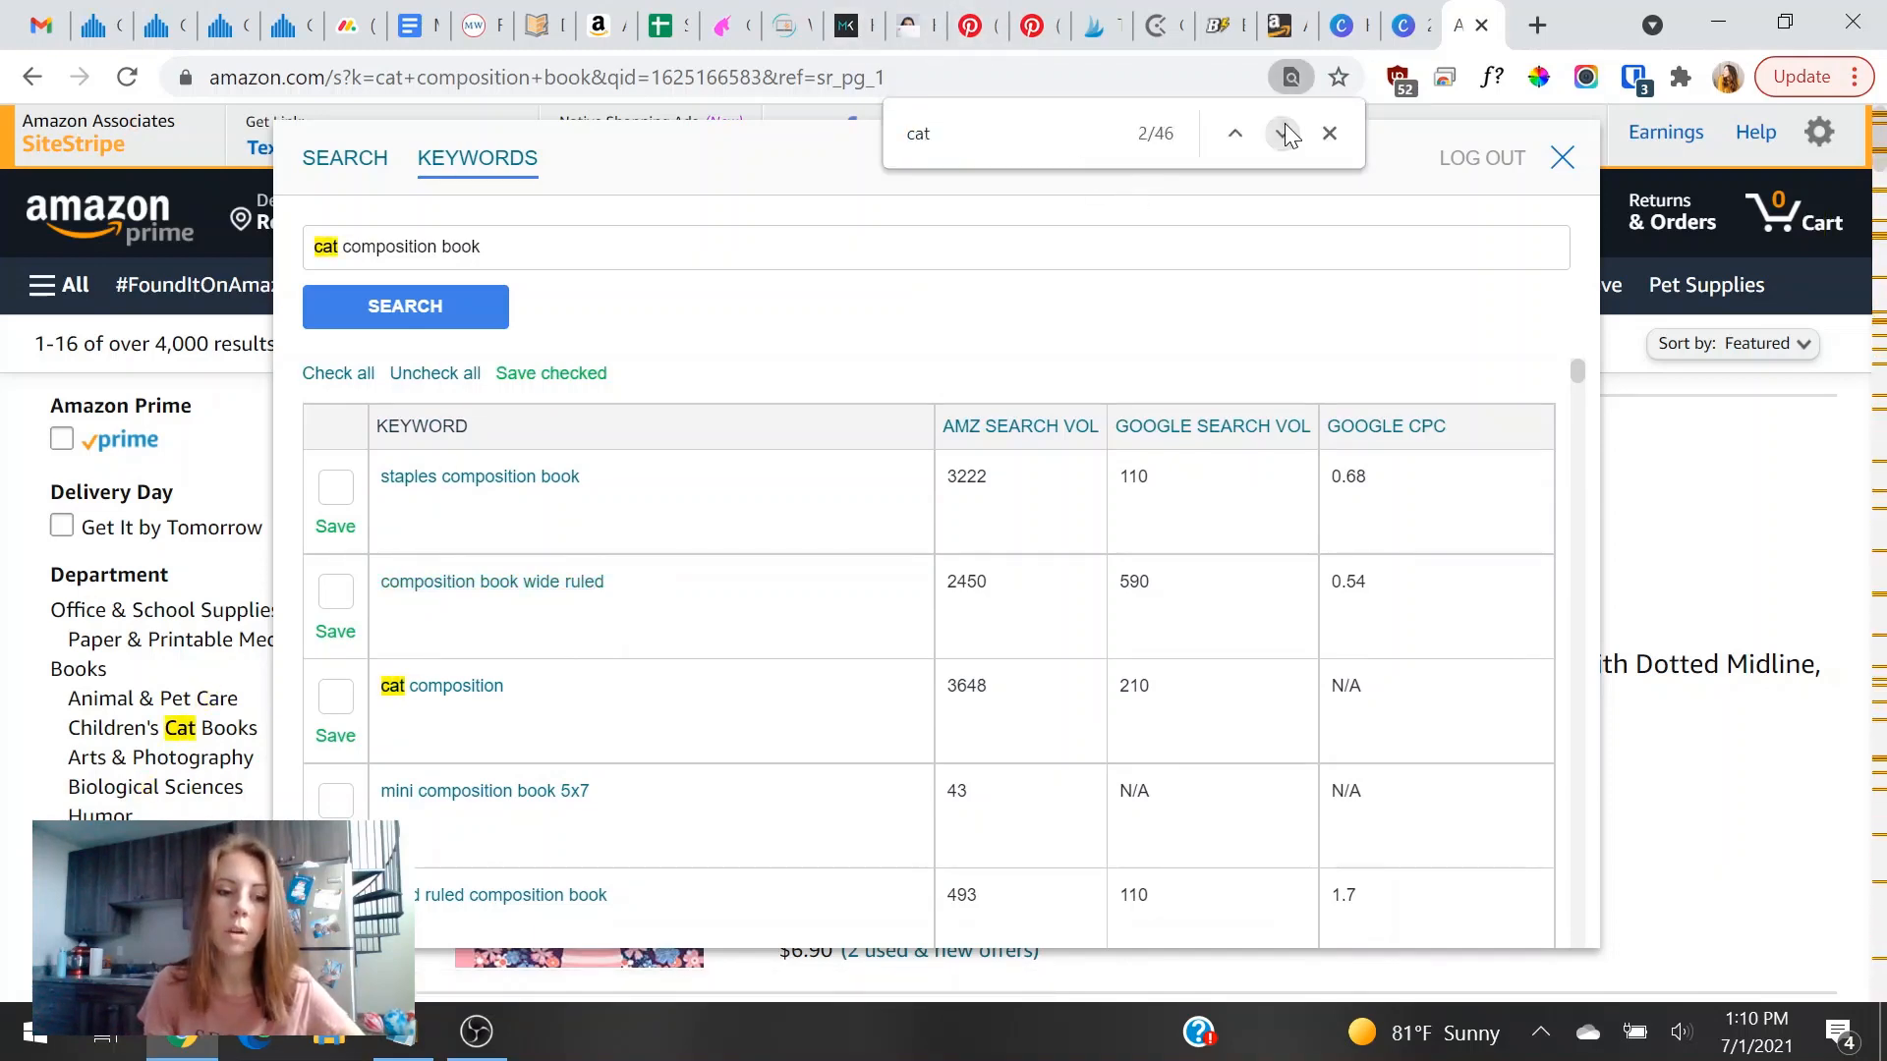
{"action": "left_click", "coordinate": [1284, 135]}
{"action": "left_click", "coordinate": [1284, 134]}
{"action": "left_click", "coordinate": [1283, 134]}
{"action": "left_click", "coordinate": [1284, 134]}
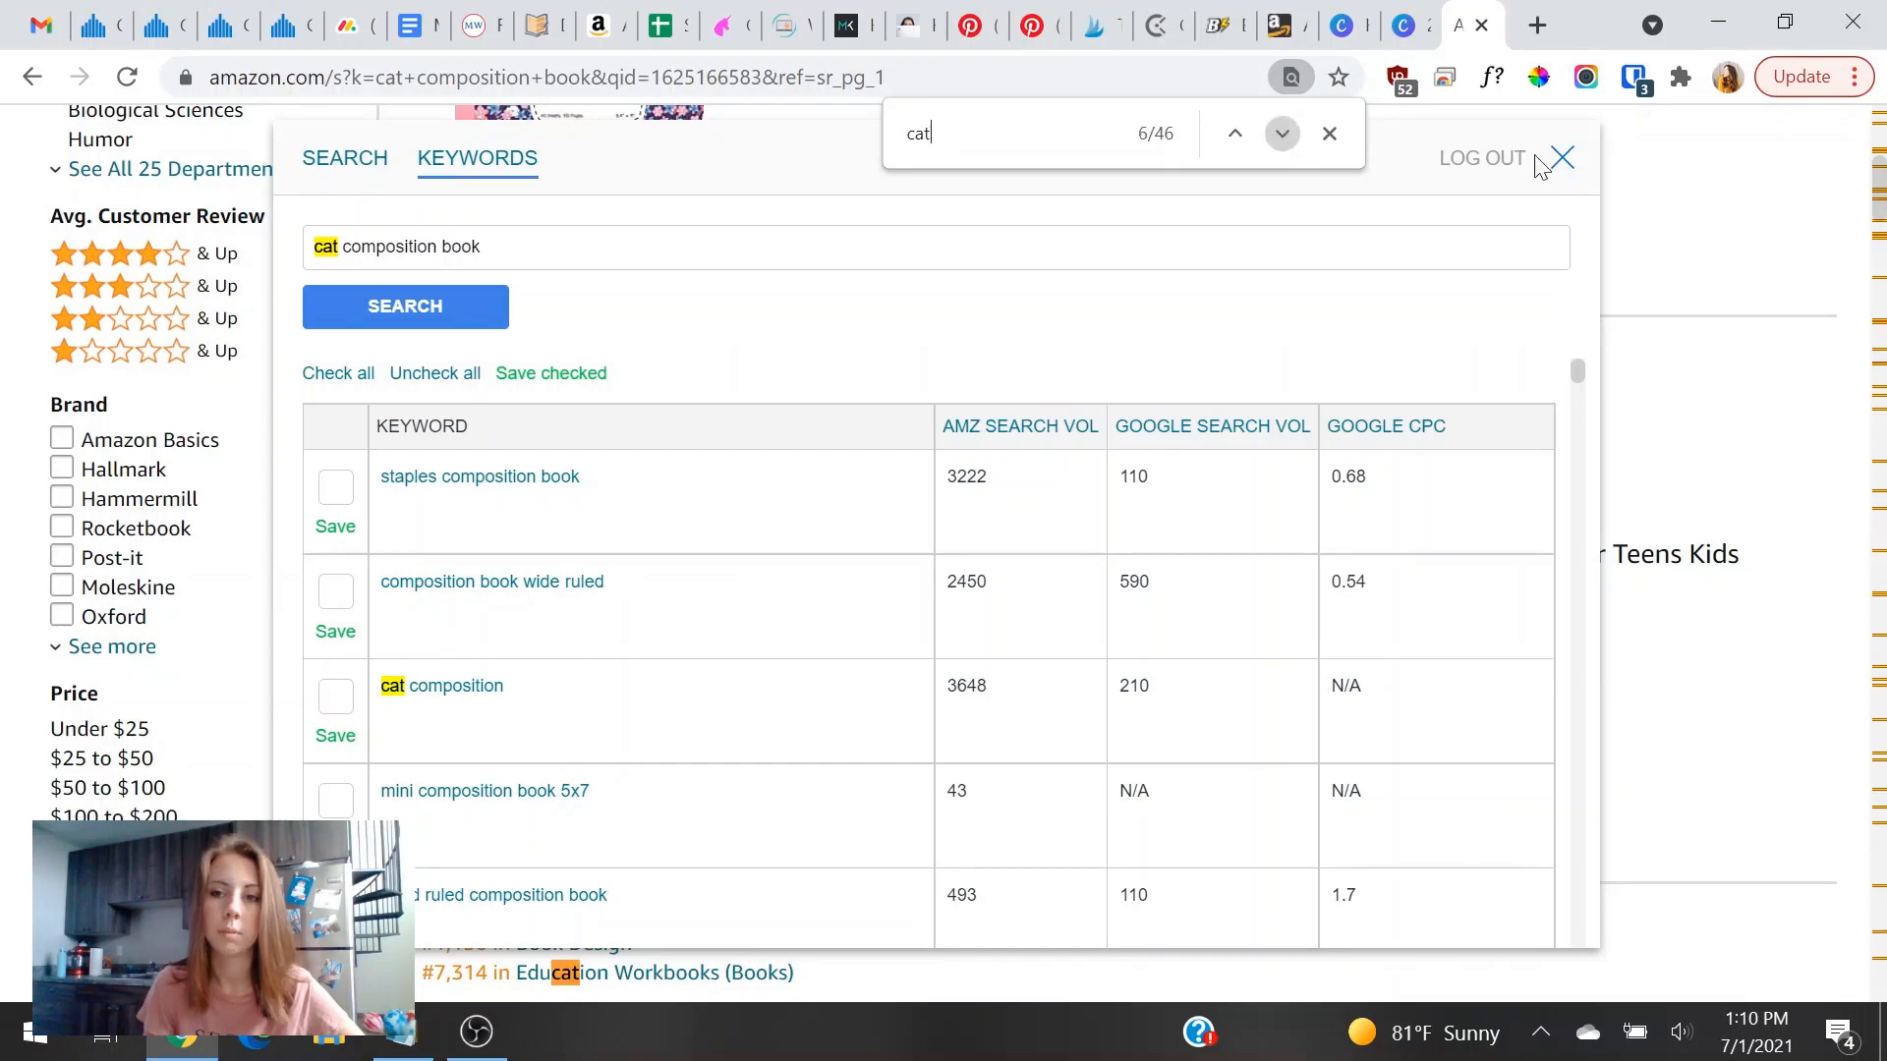
{"action": "scroll", "coordinate": [1675, 245], "scroll_direction": "up", "scroll_amount": 7}
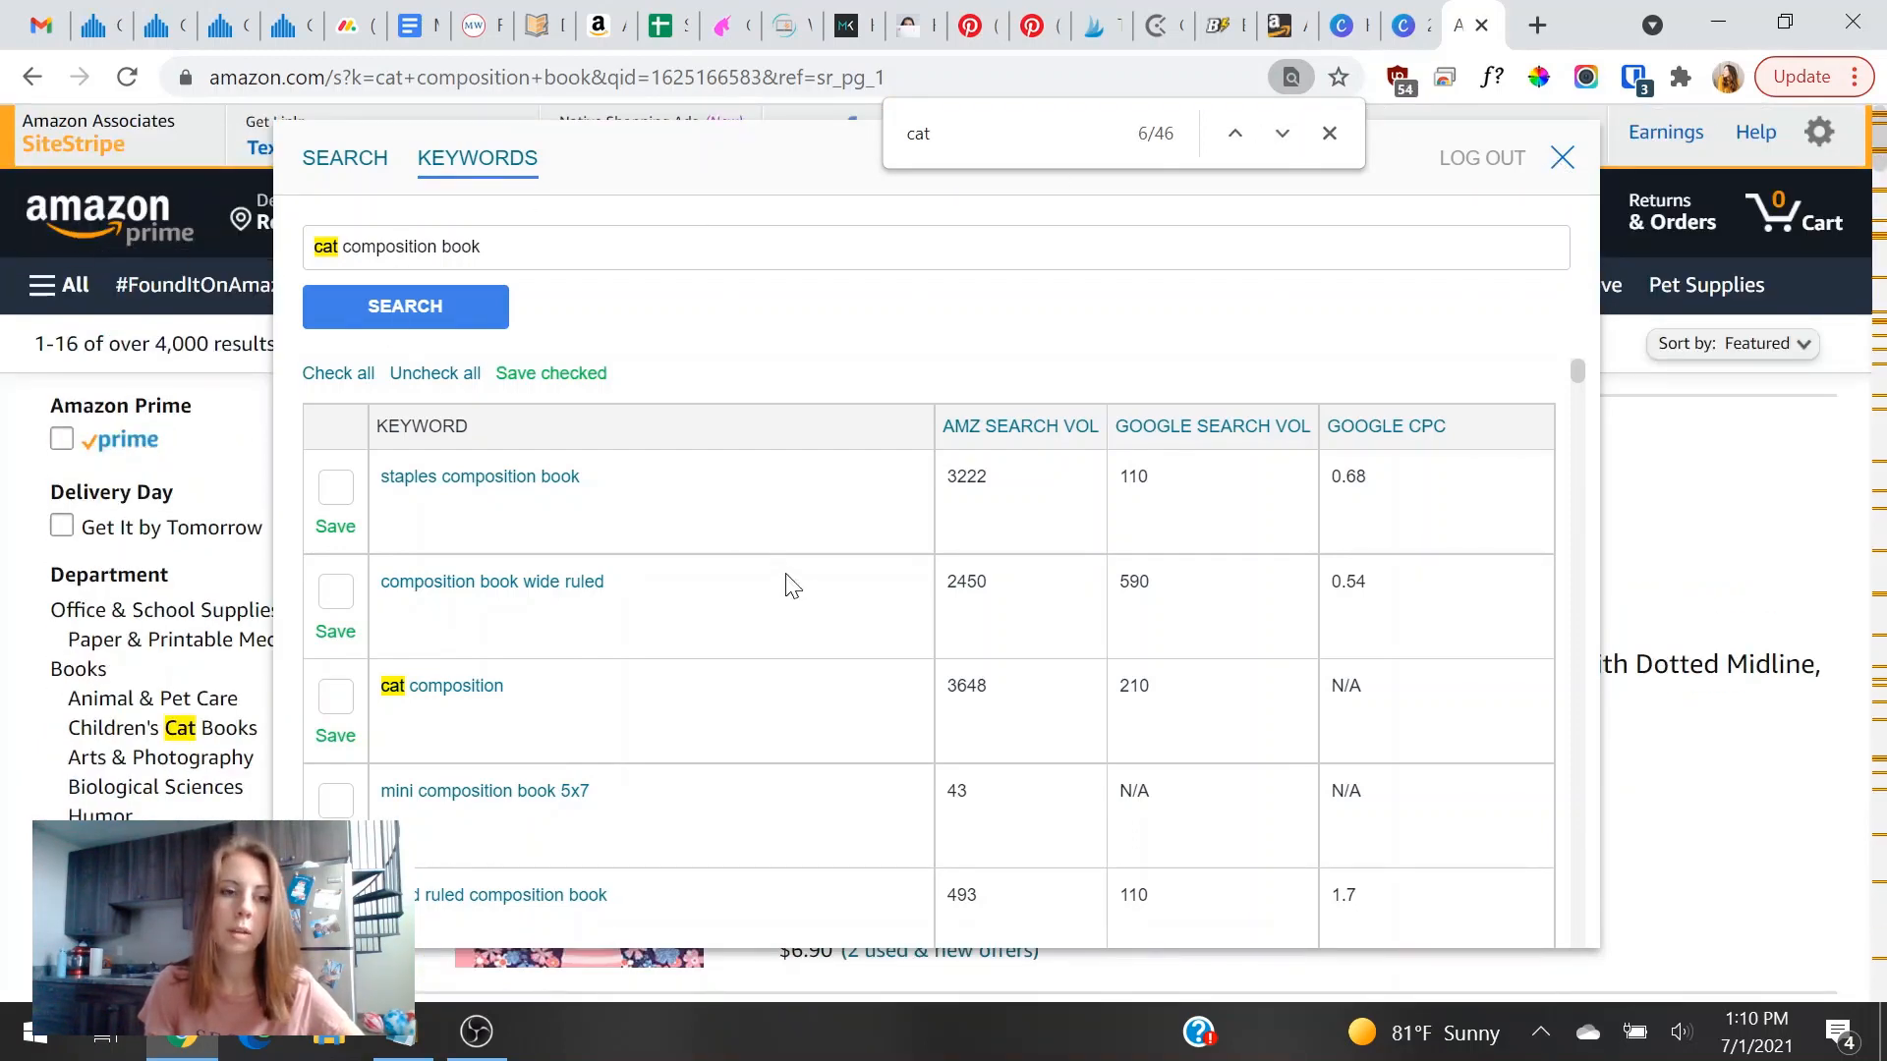
Go to the Amazon home page and rerun the KDP Spy keyword search for "cat composition book".
{"action": "left_click", "coordinate": [28, 253]}
{"action": "left_click", "coordinate": [157, 236]}
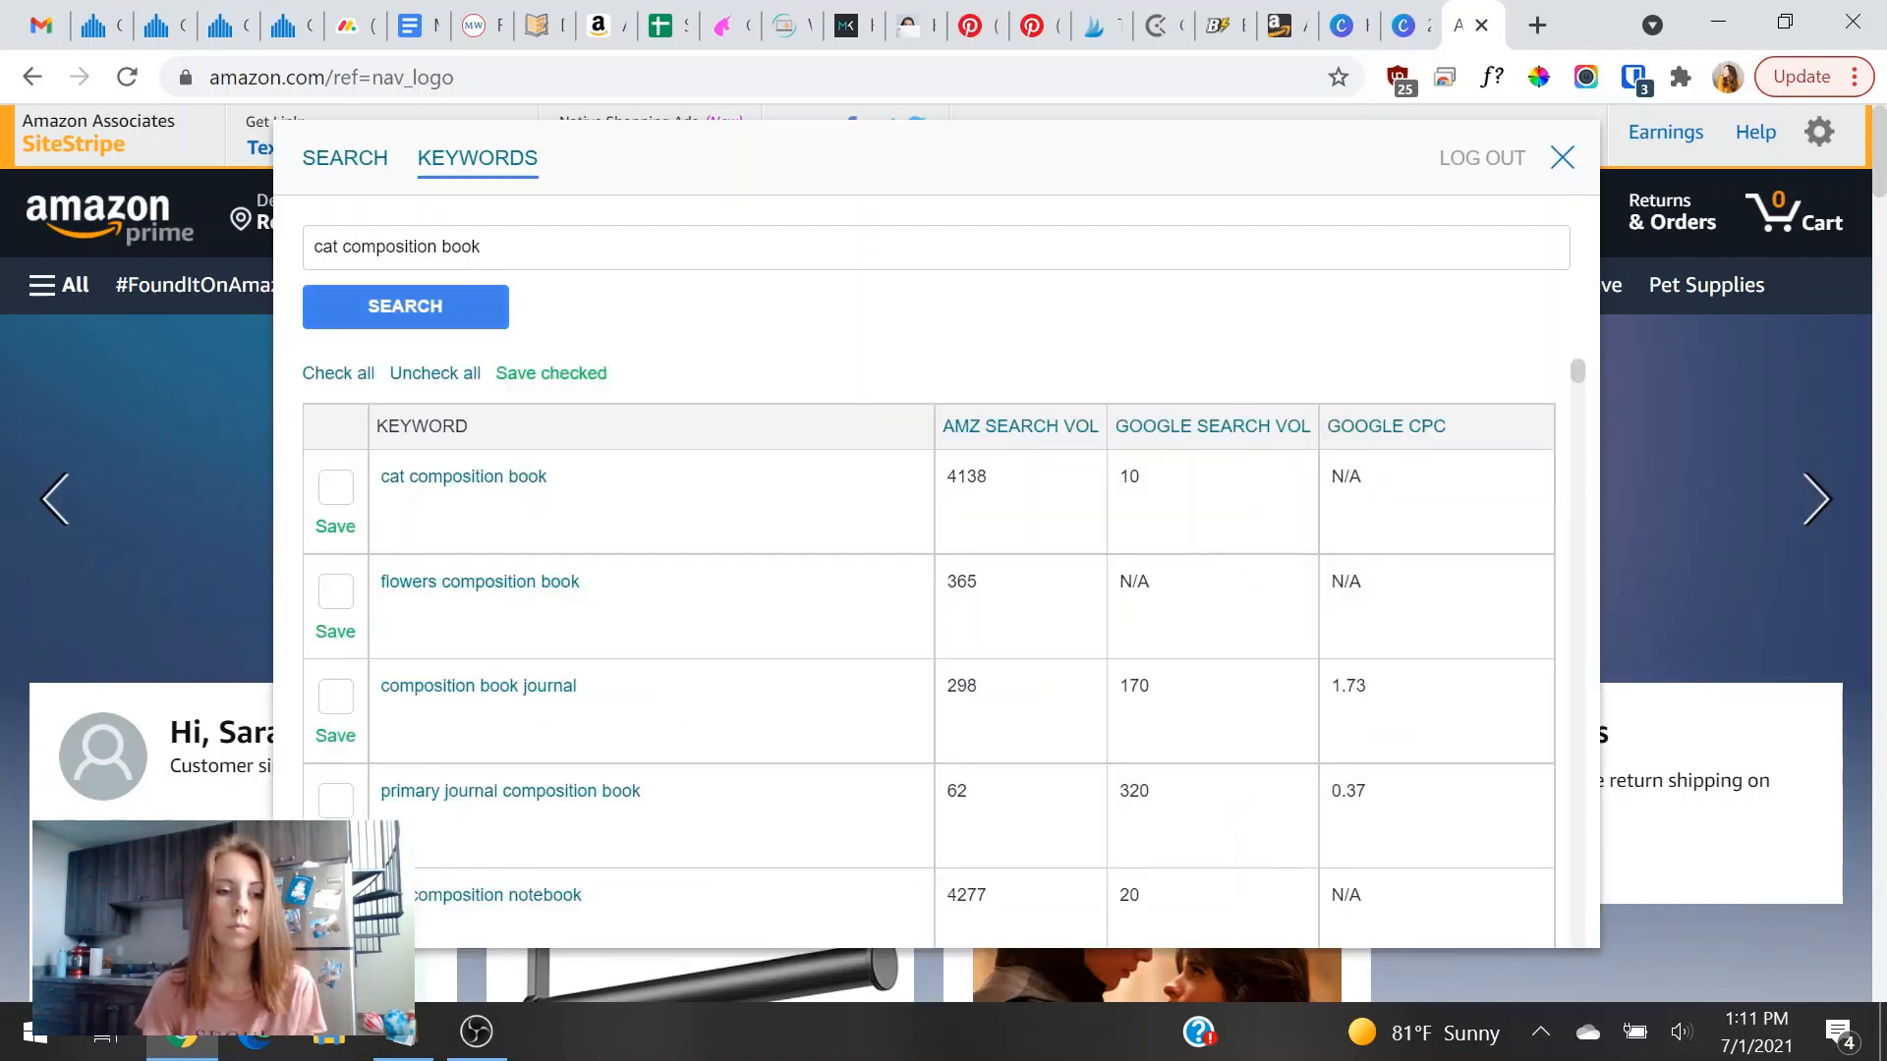
Find "cat" in the refreshed keyword list and go through the matching keywords, comparing their Amazon and Google search volumes.
{"action": "key", "text": "ctrl+f"}
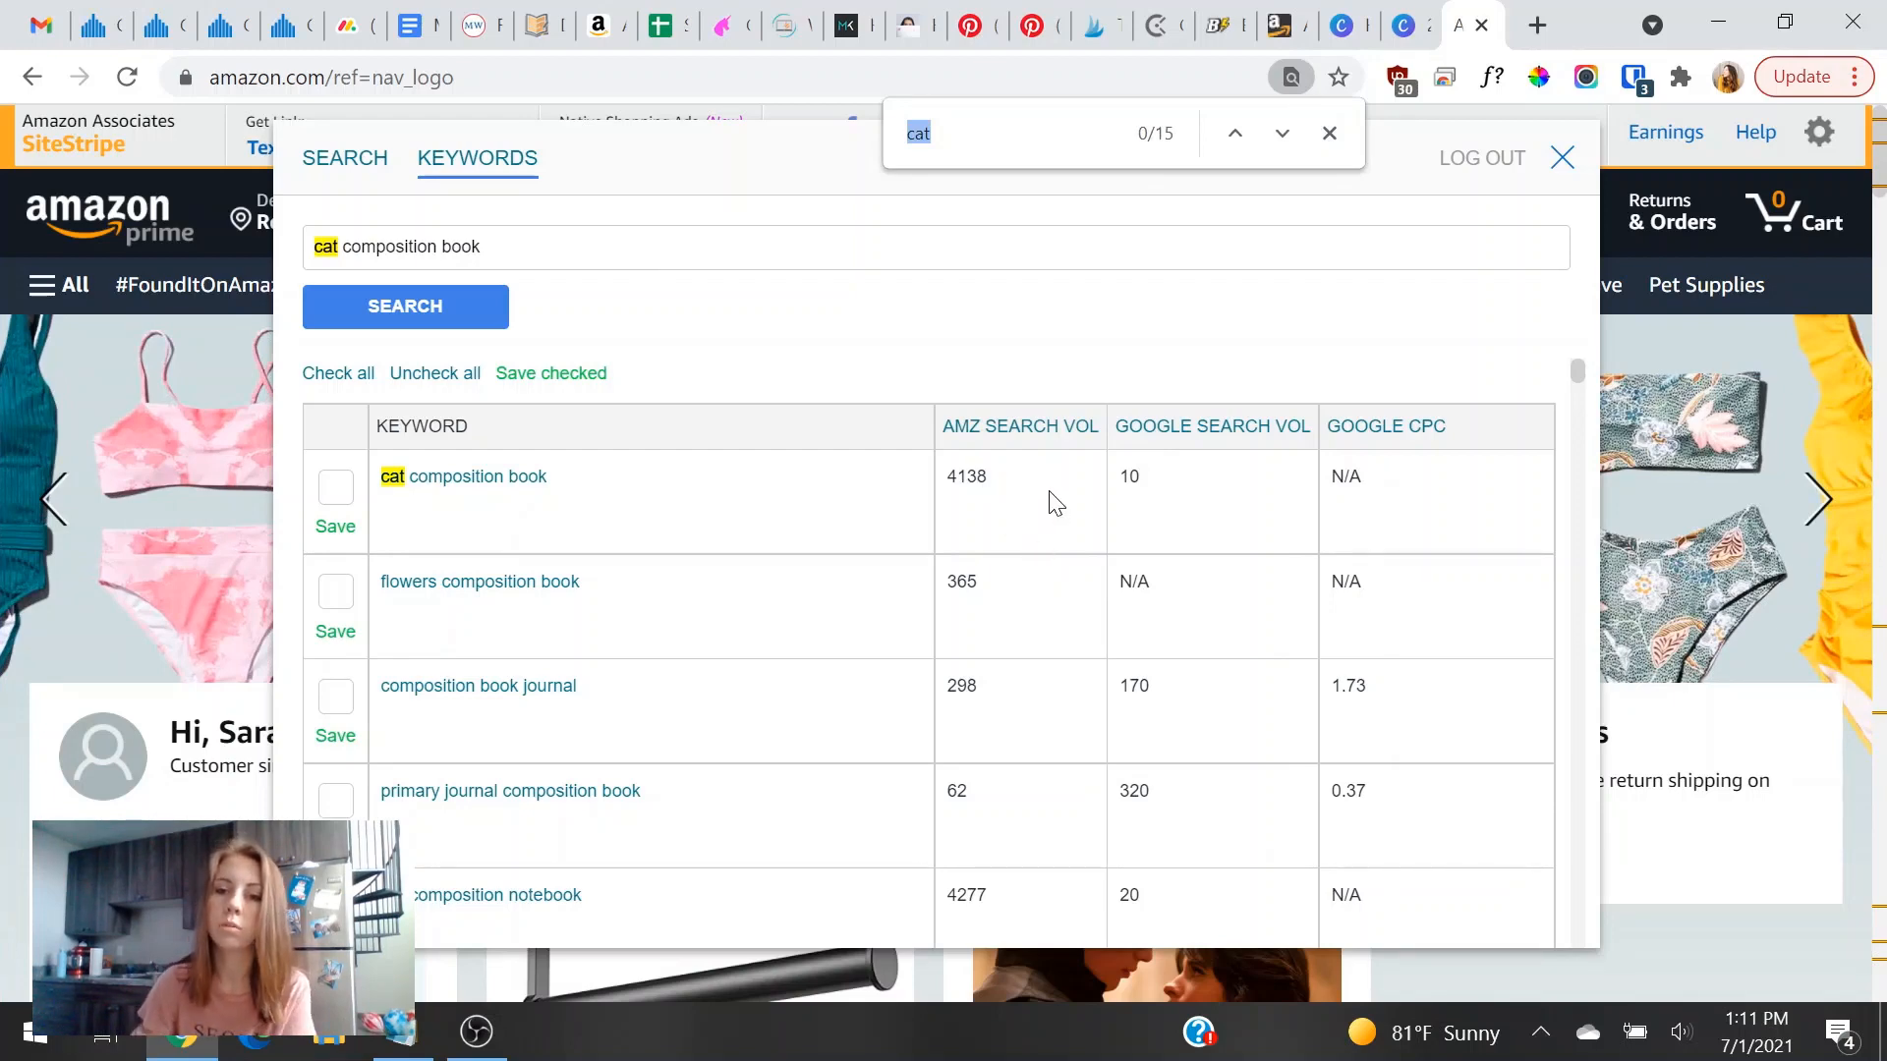
{"action": "scroll", "coordinate": [1049, 506], "scroll_direction": "down", "scroll_amount": 3}
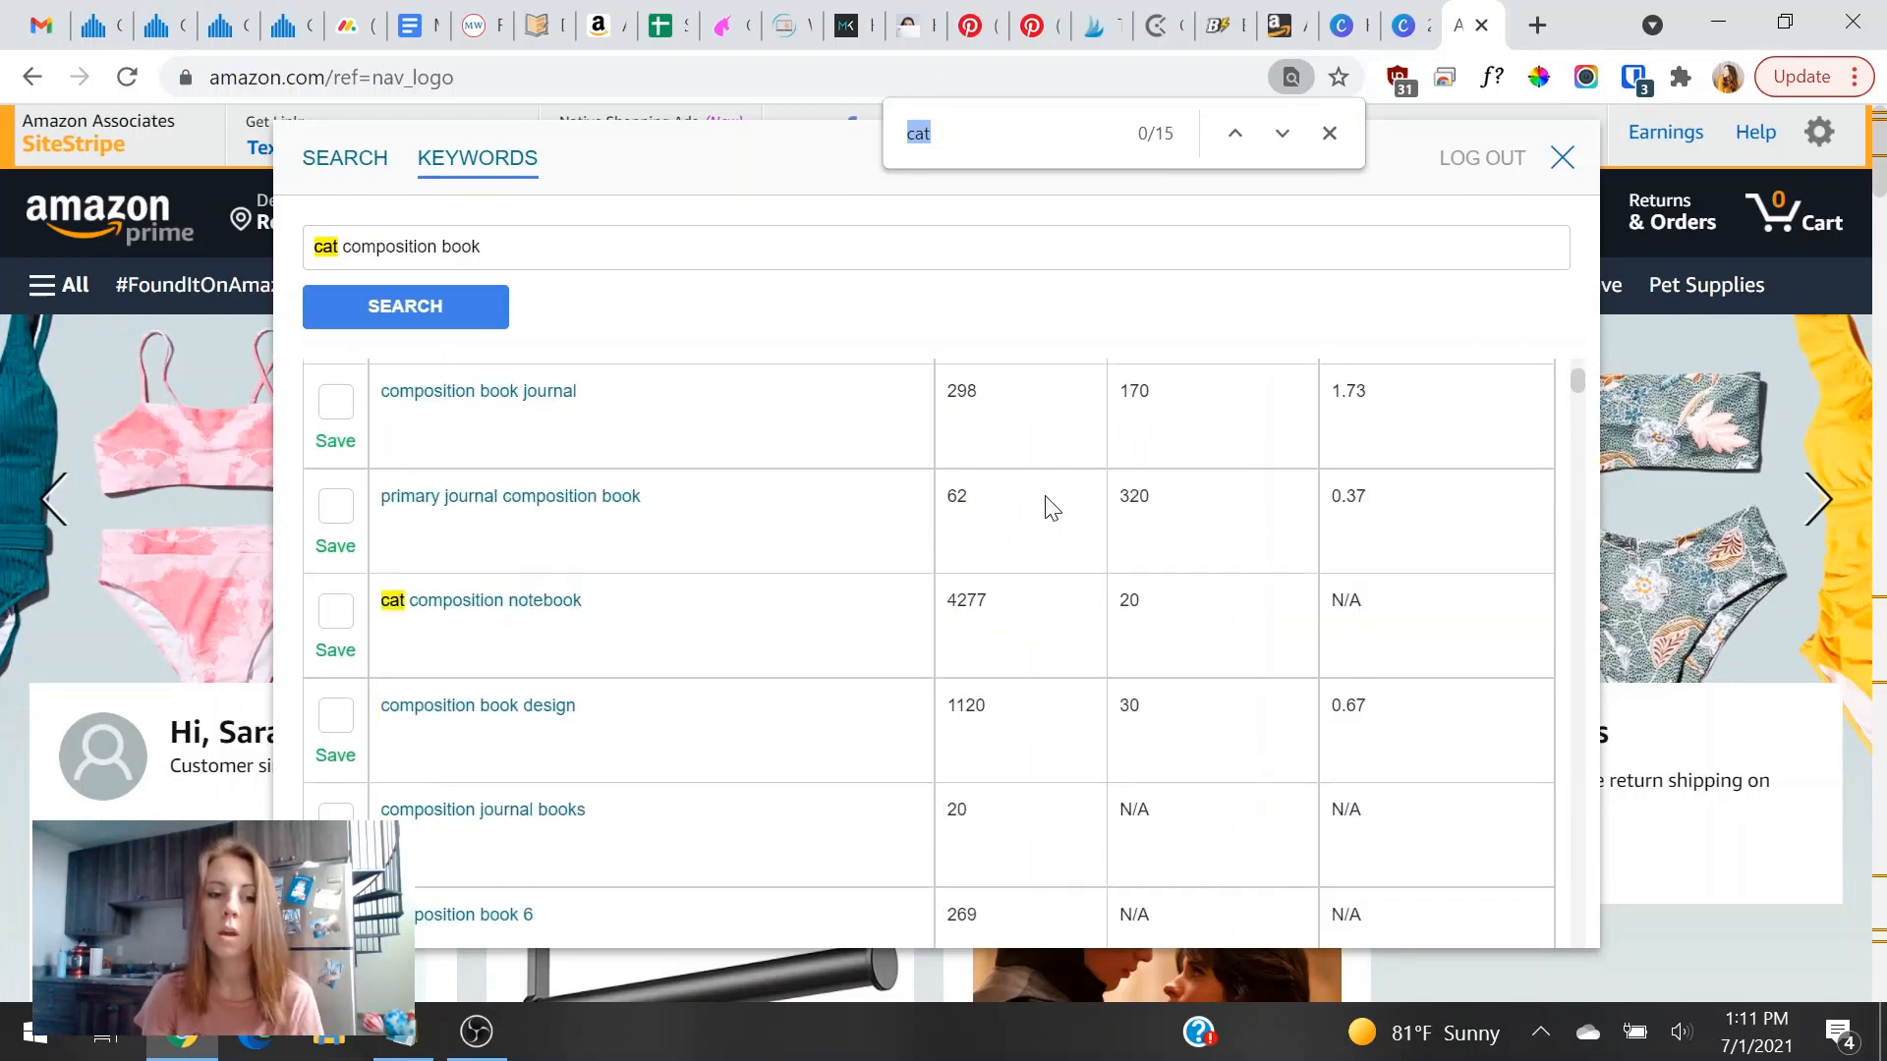
{"action": "left_click", "coordinate": [1294, 136]}
{"action": "left_click", "coordinate": [1293, 136]}
{"action": "left_click", "coordinate": [1282, 133]}
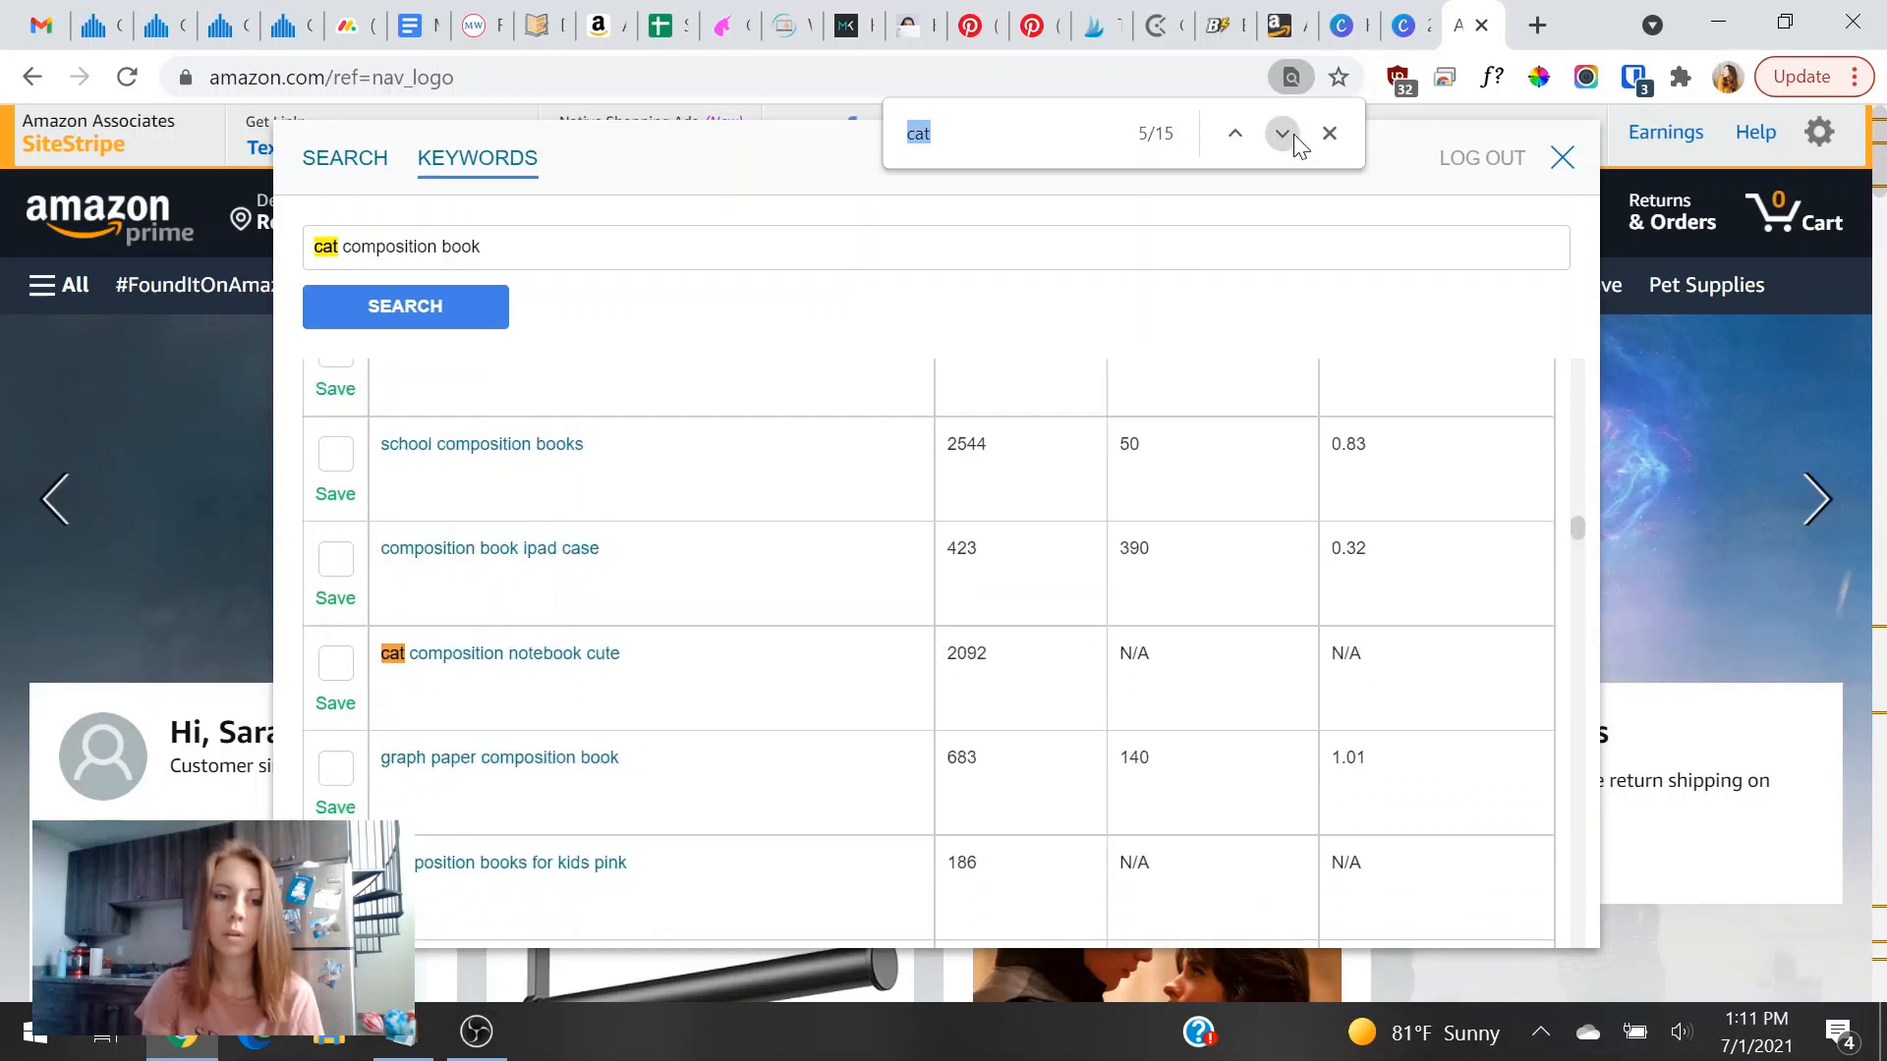
{"action": "left_click", "coordinate": [1293, 135]}
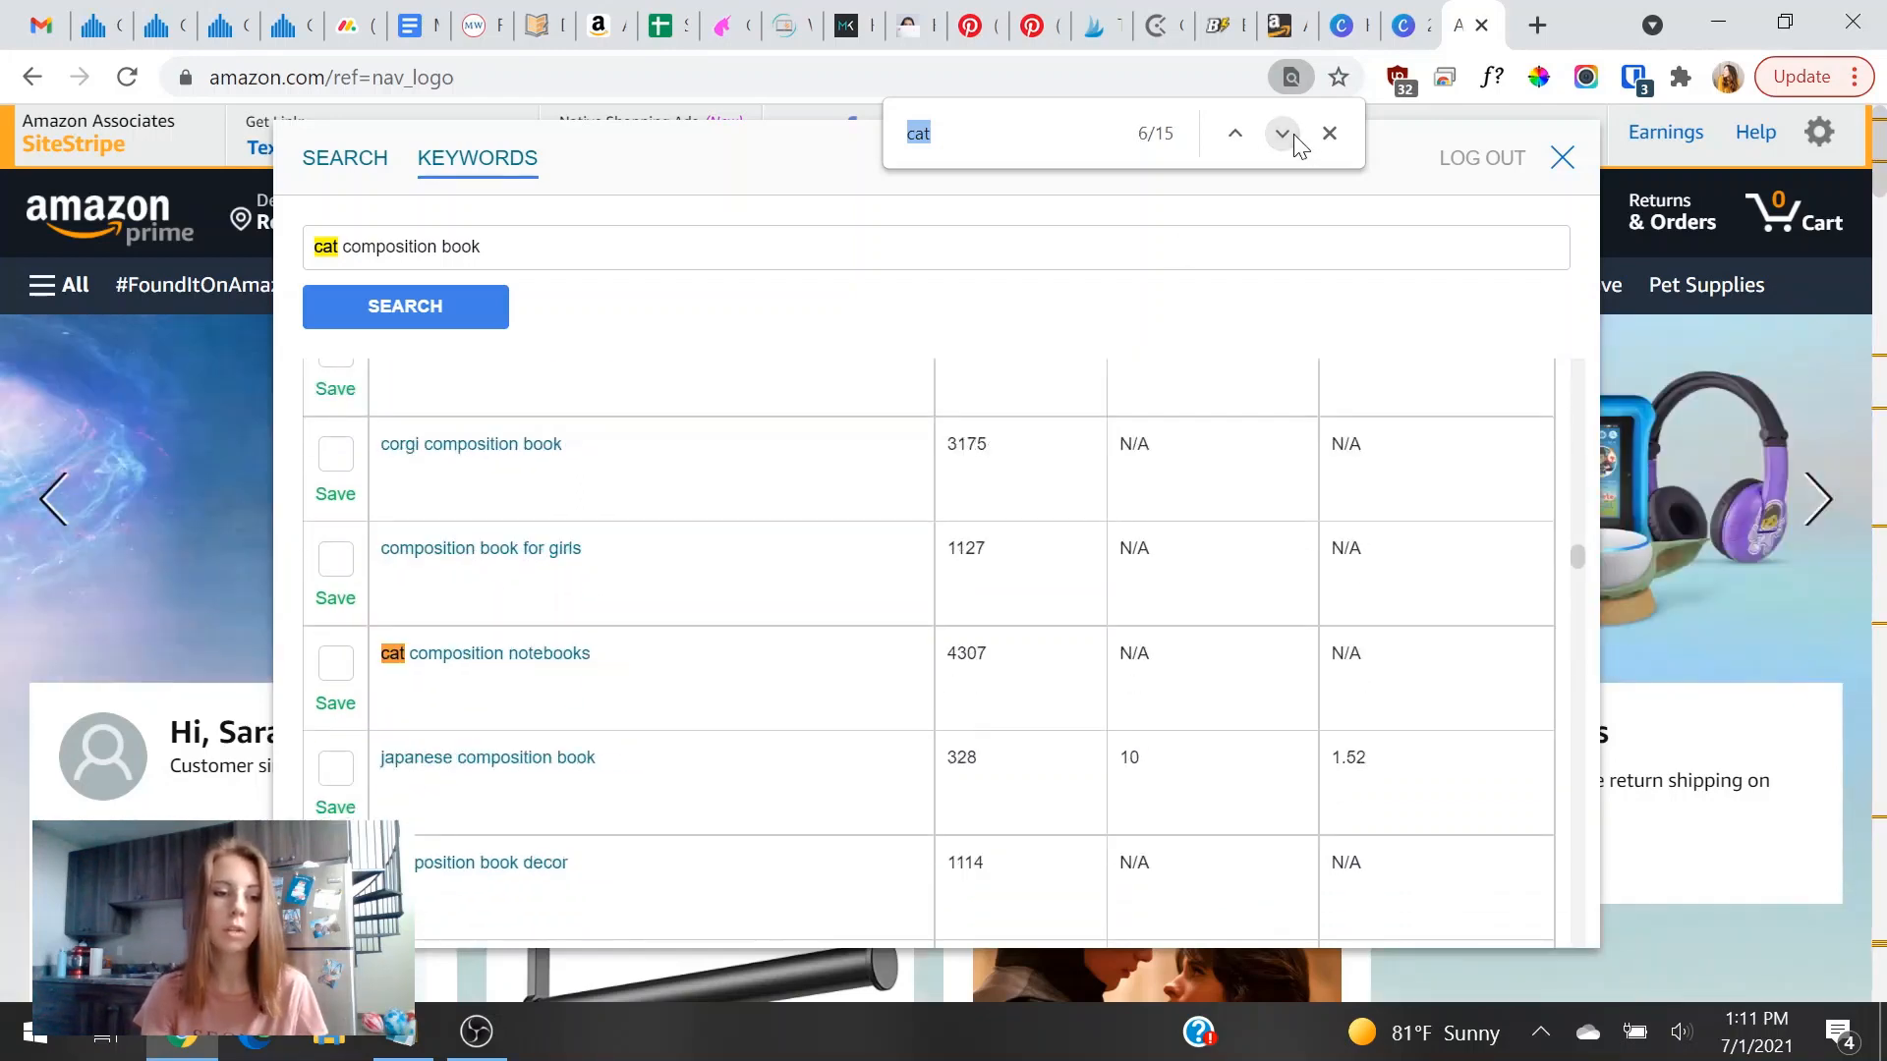
{"action": "left_click", "coordinate": [1294, 134]}
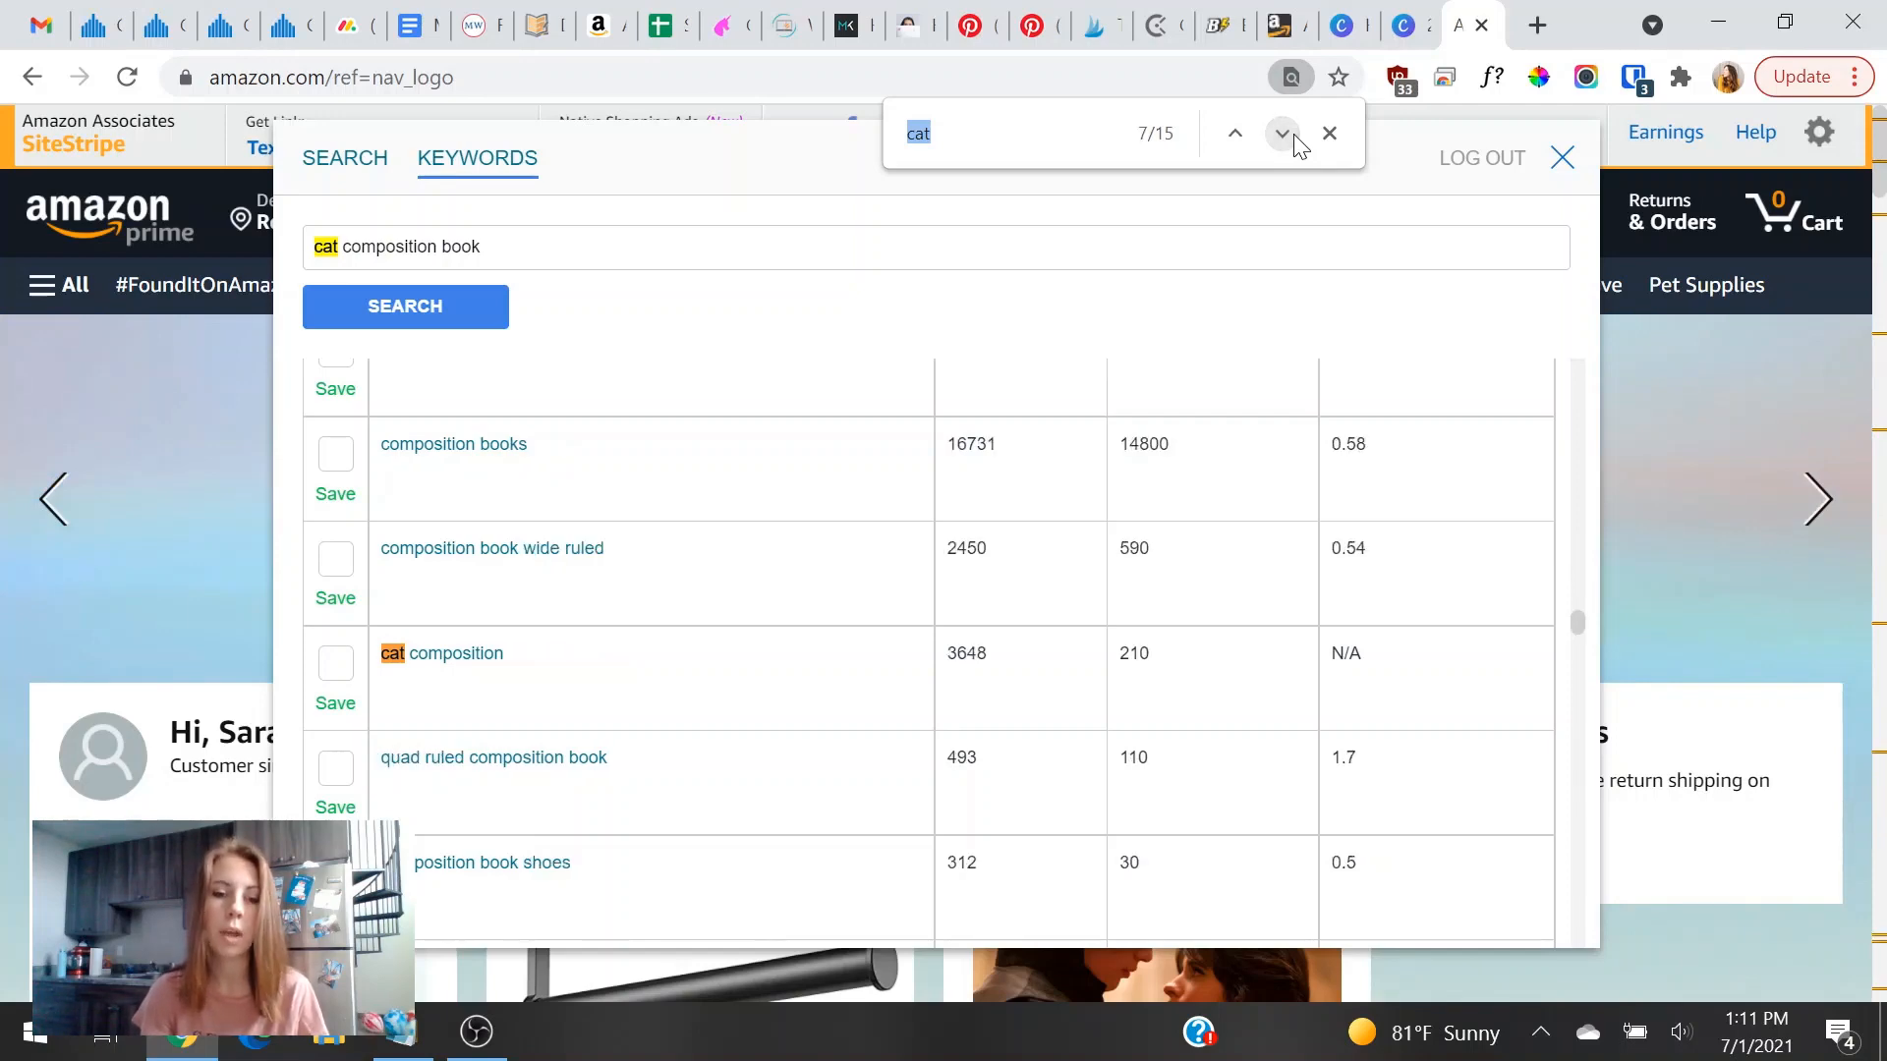
{"action": "left_click", "coordinate": [1293, 134]}
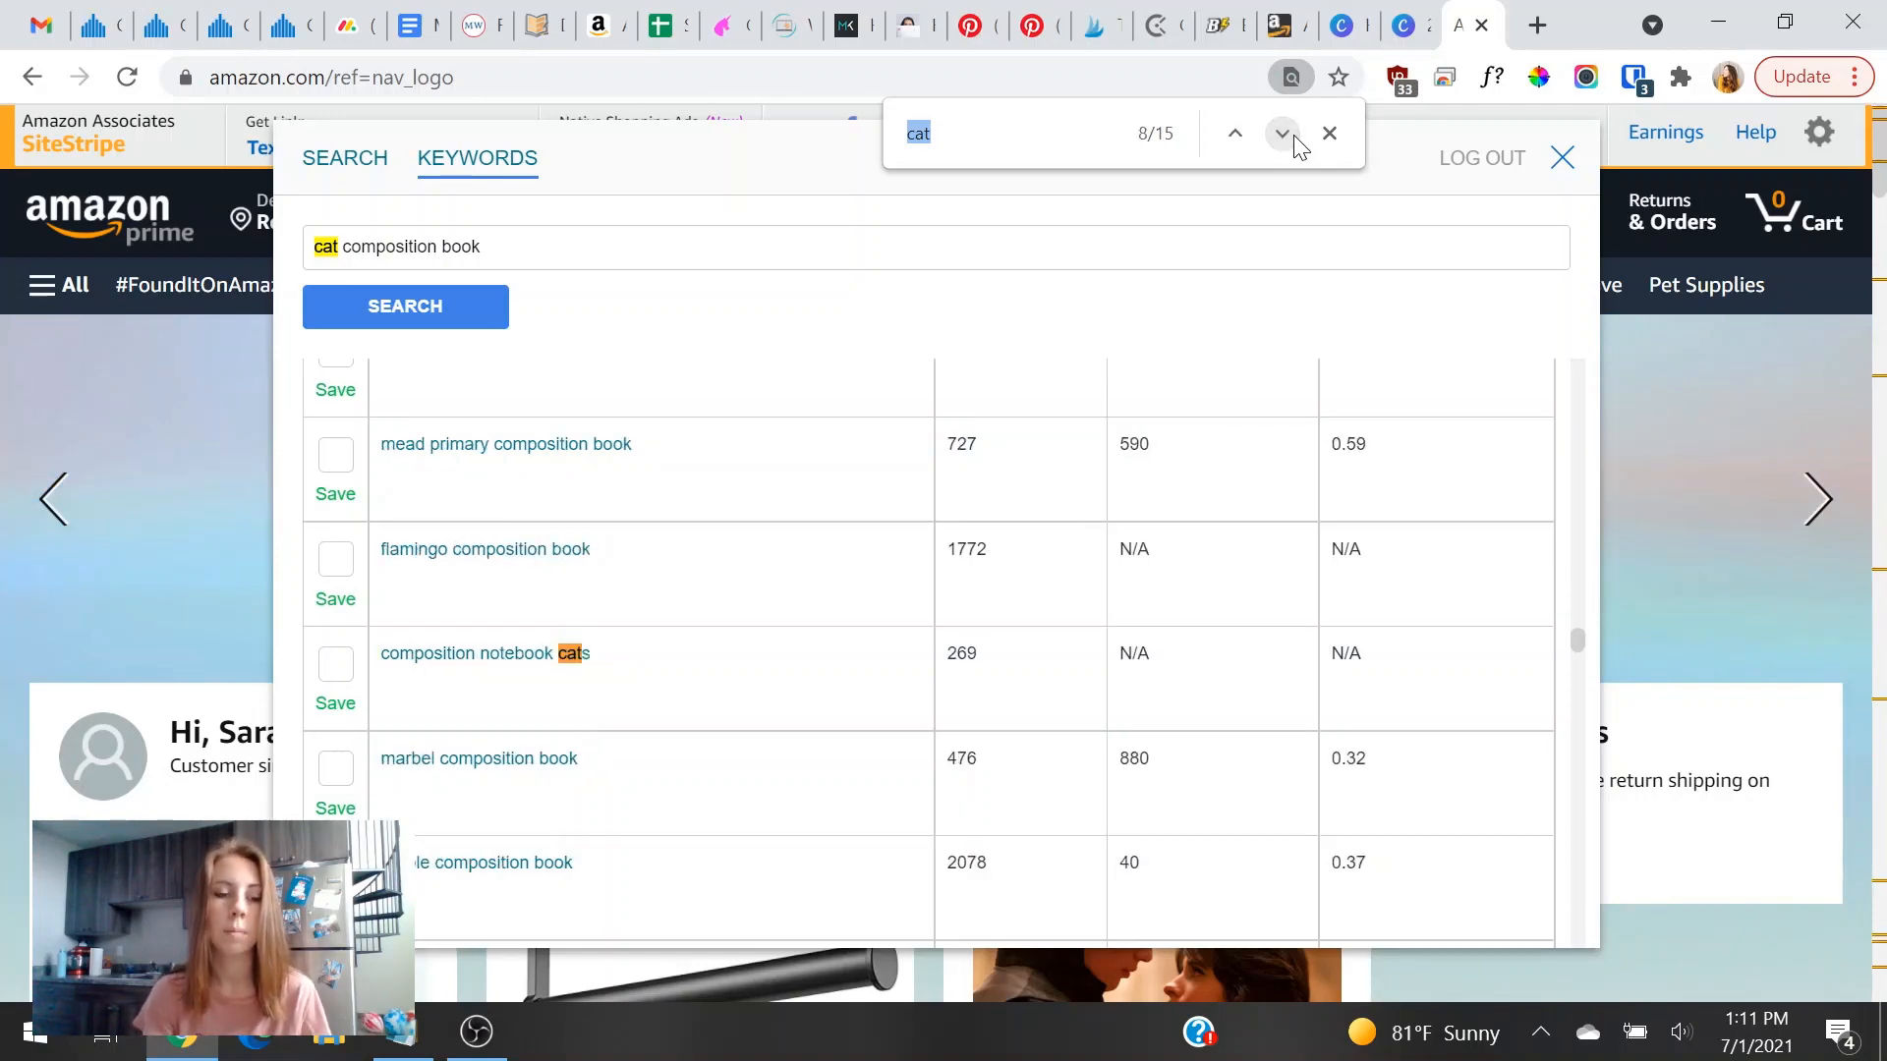
{"action": "left_click", "coordinate": [1293, 134]}
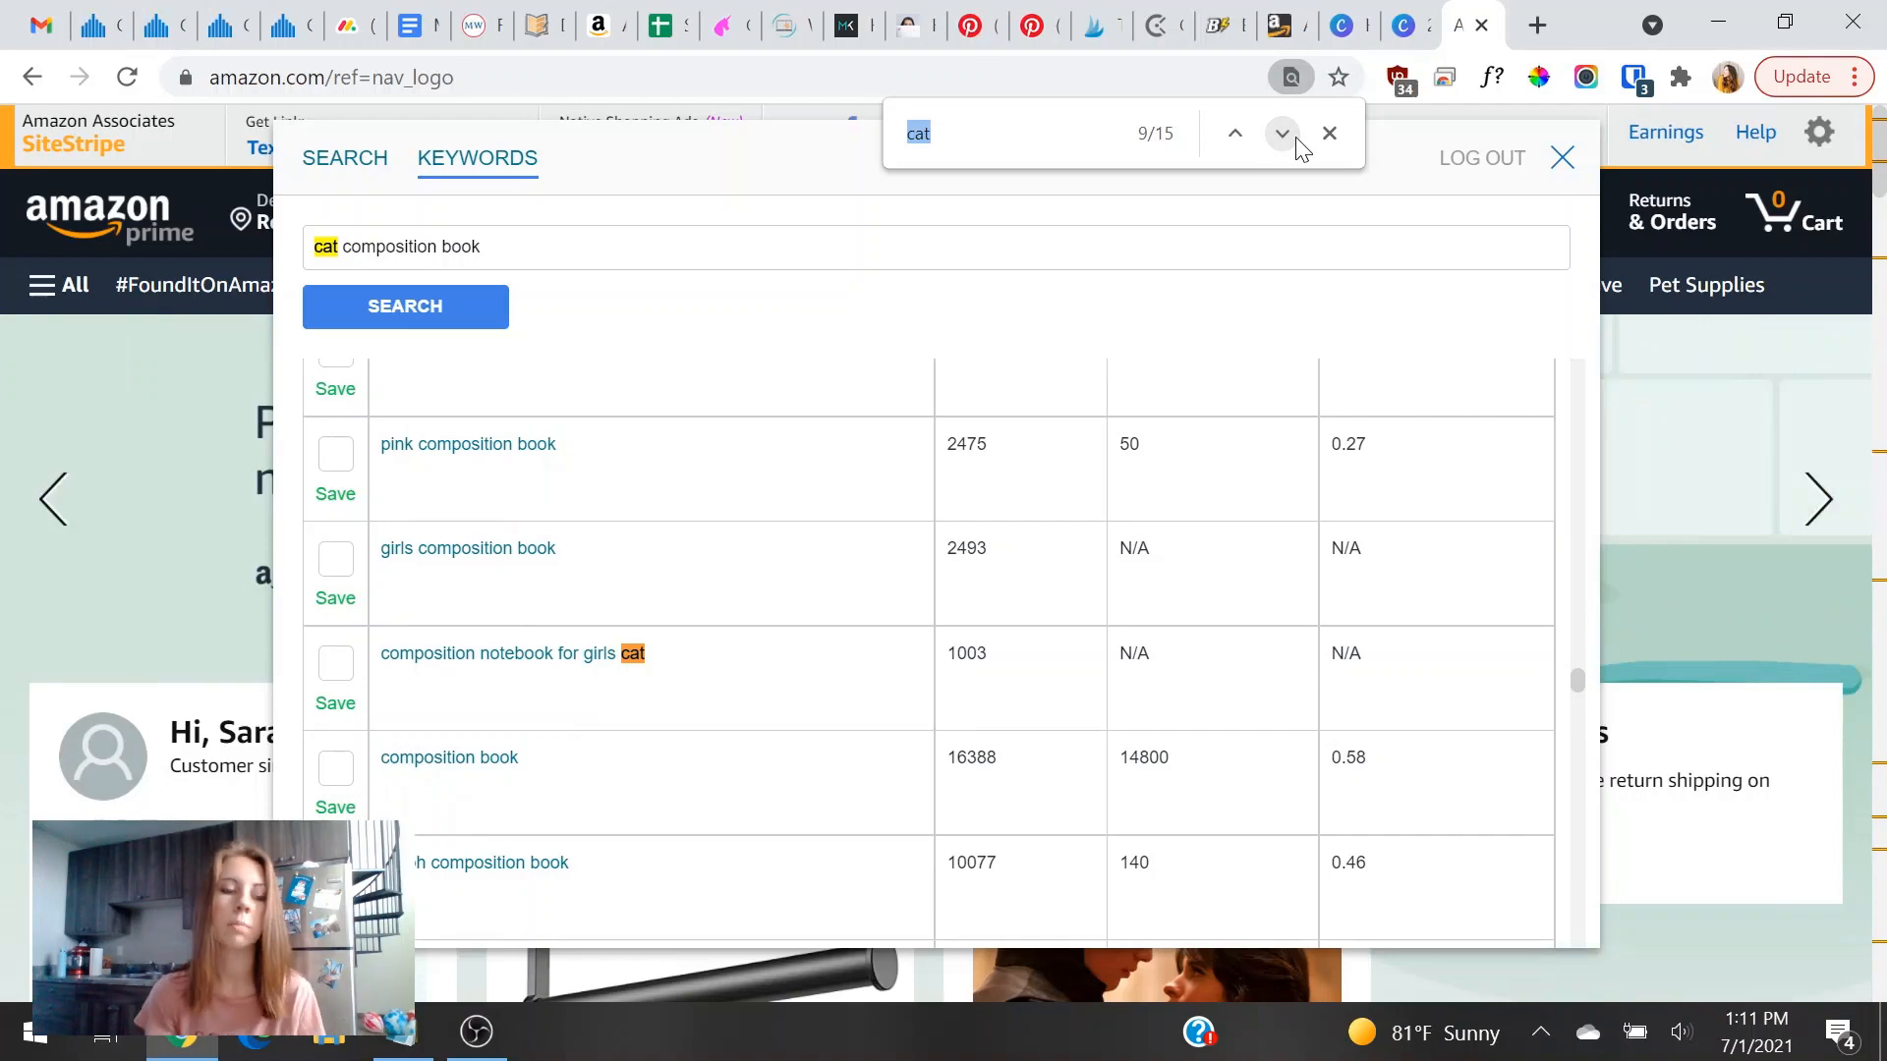
{"action": "left_click", "coordinate": [1294, 135]}
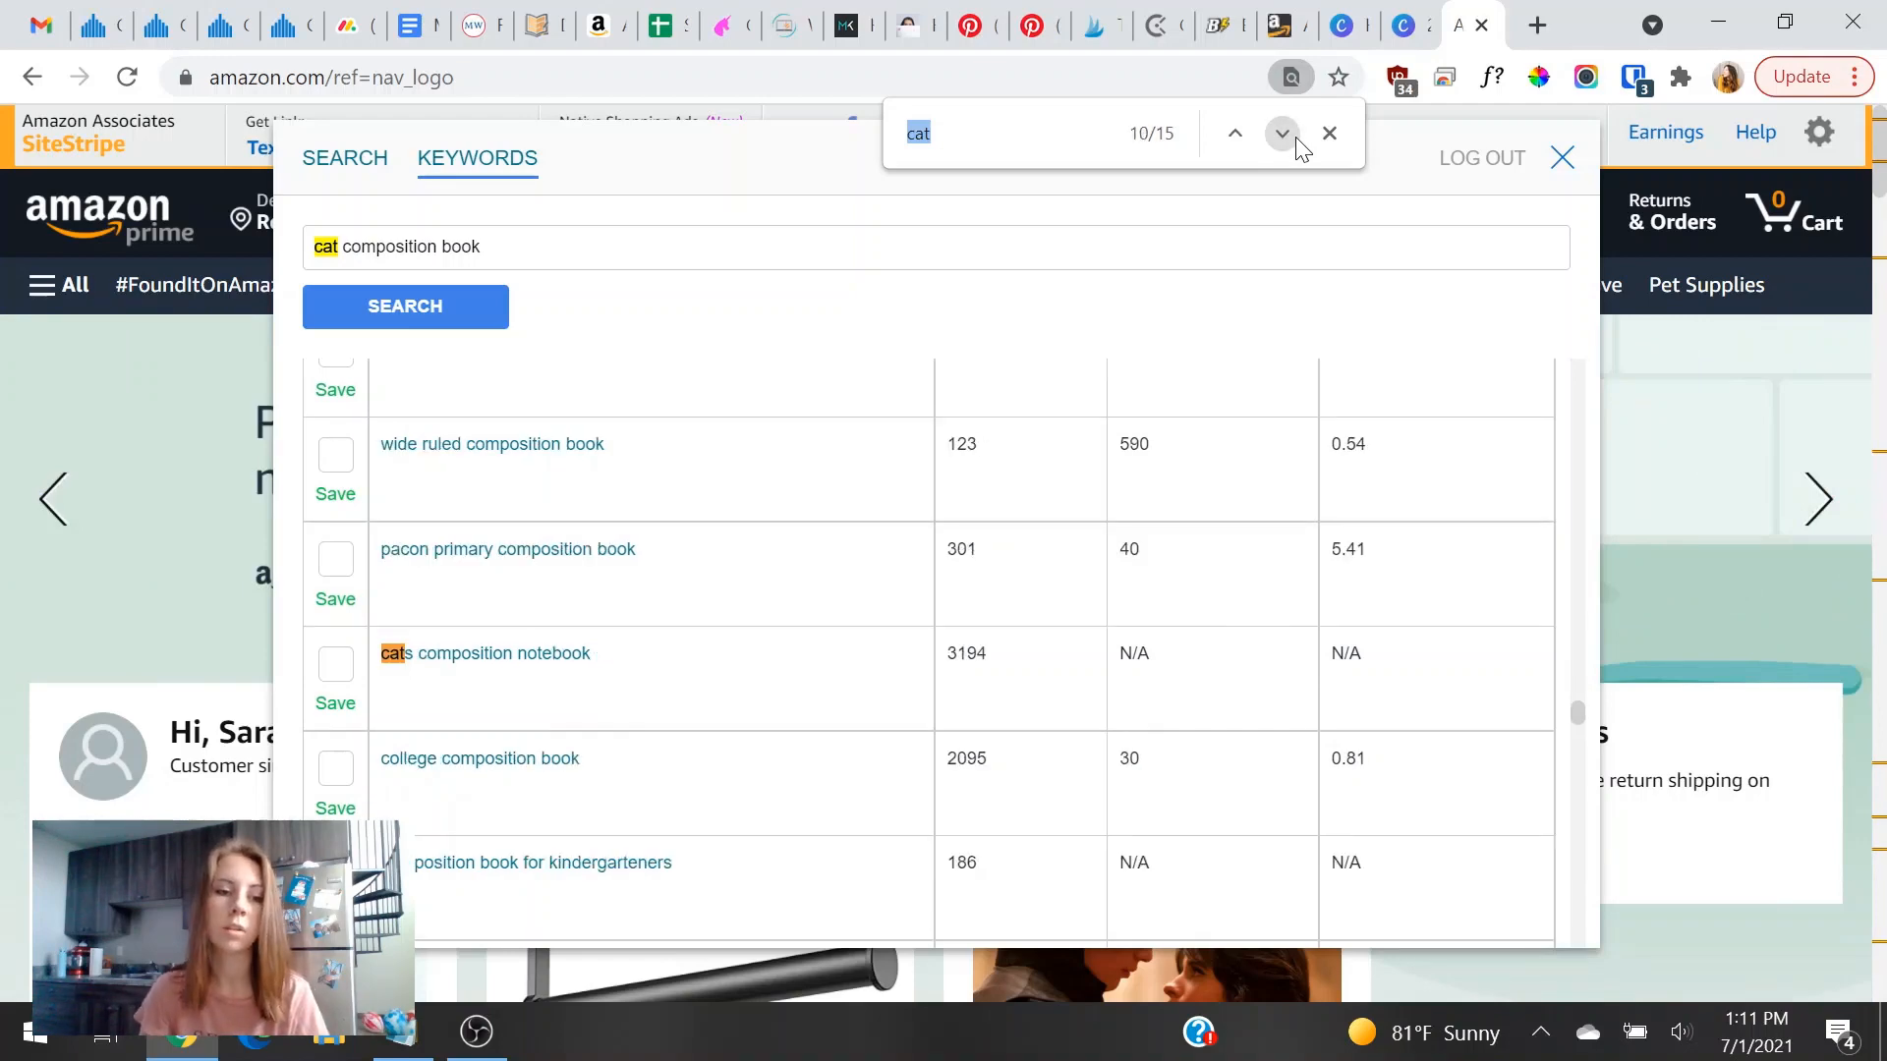
{"action": "left_click", "coordinate": [1293, 135]}
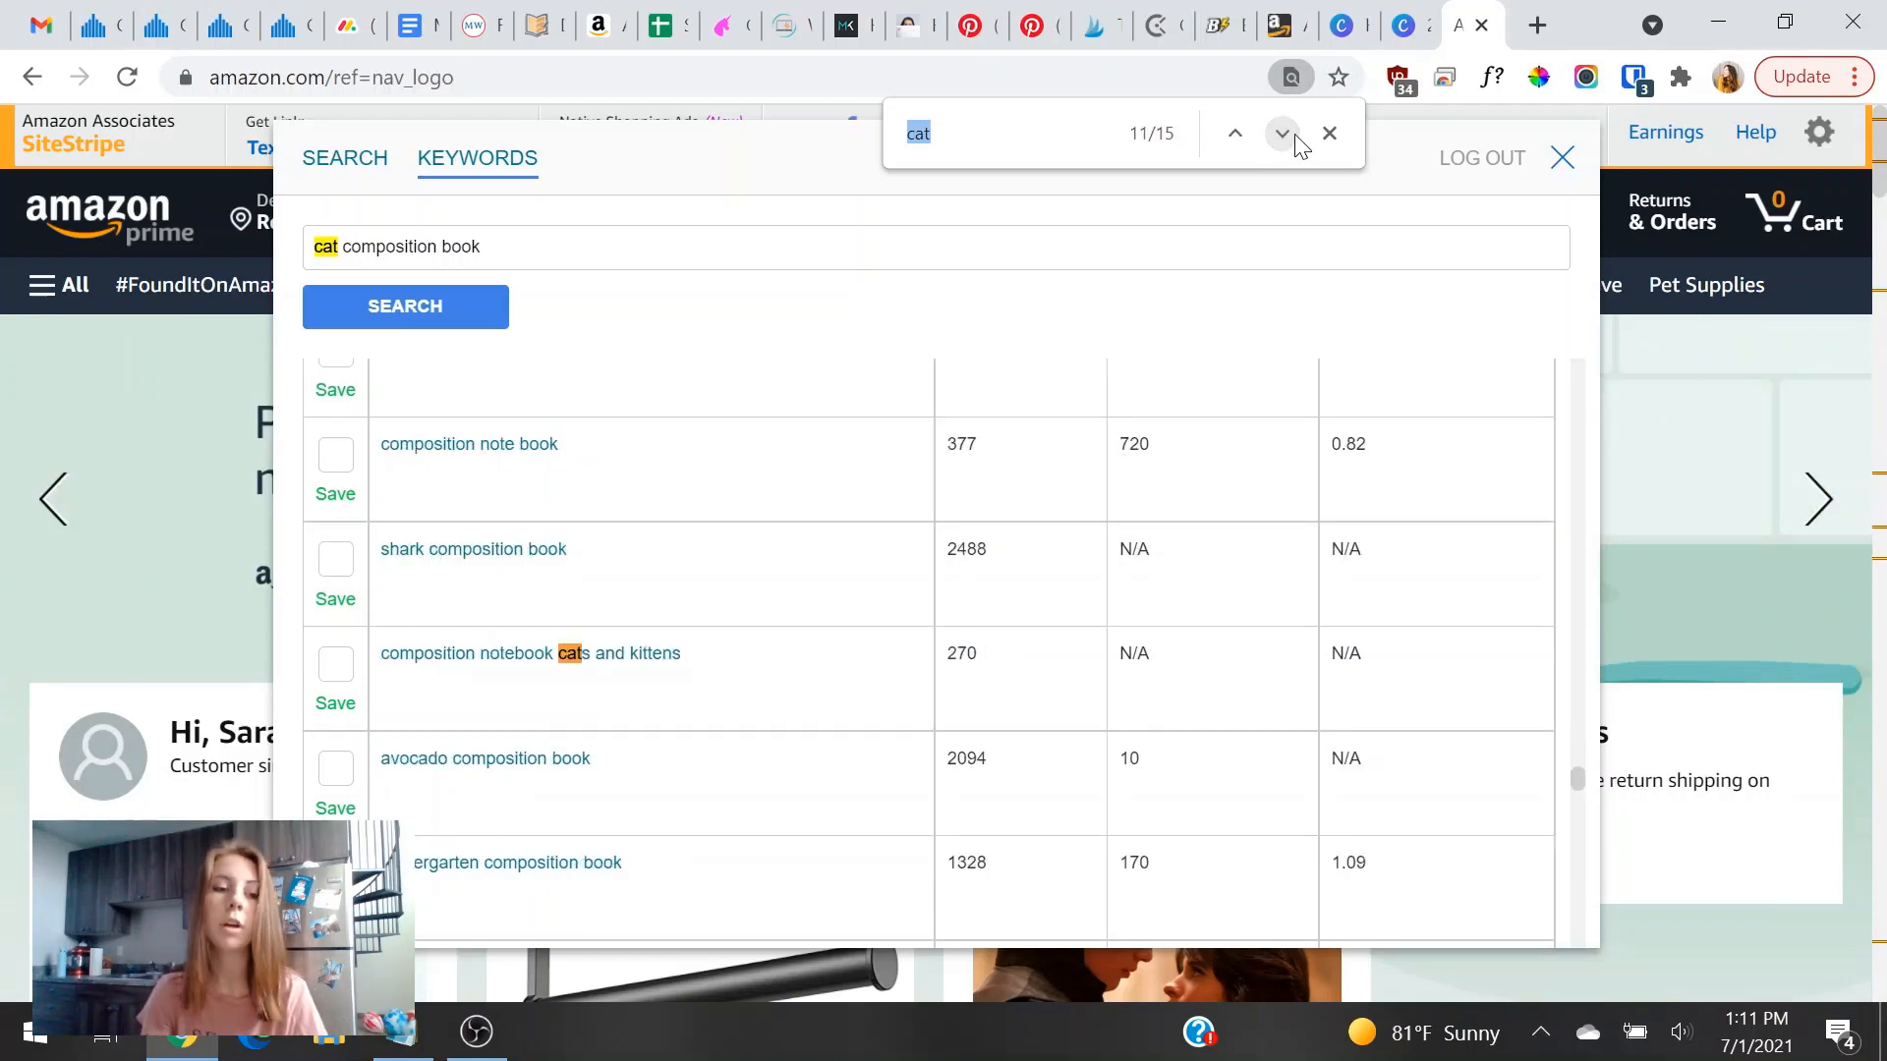
{"action": "left_click", "coordinate": [1295, 137]}
{"action": "left_click", "coordinate": [1295, 137]}
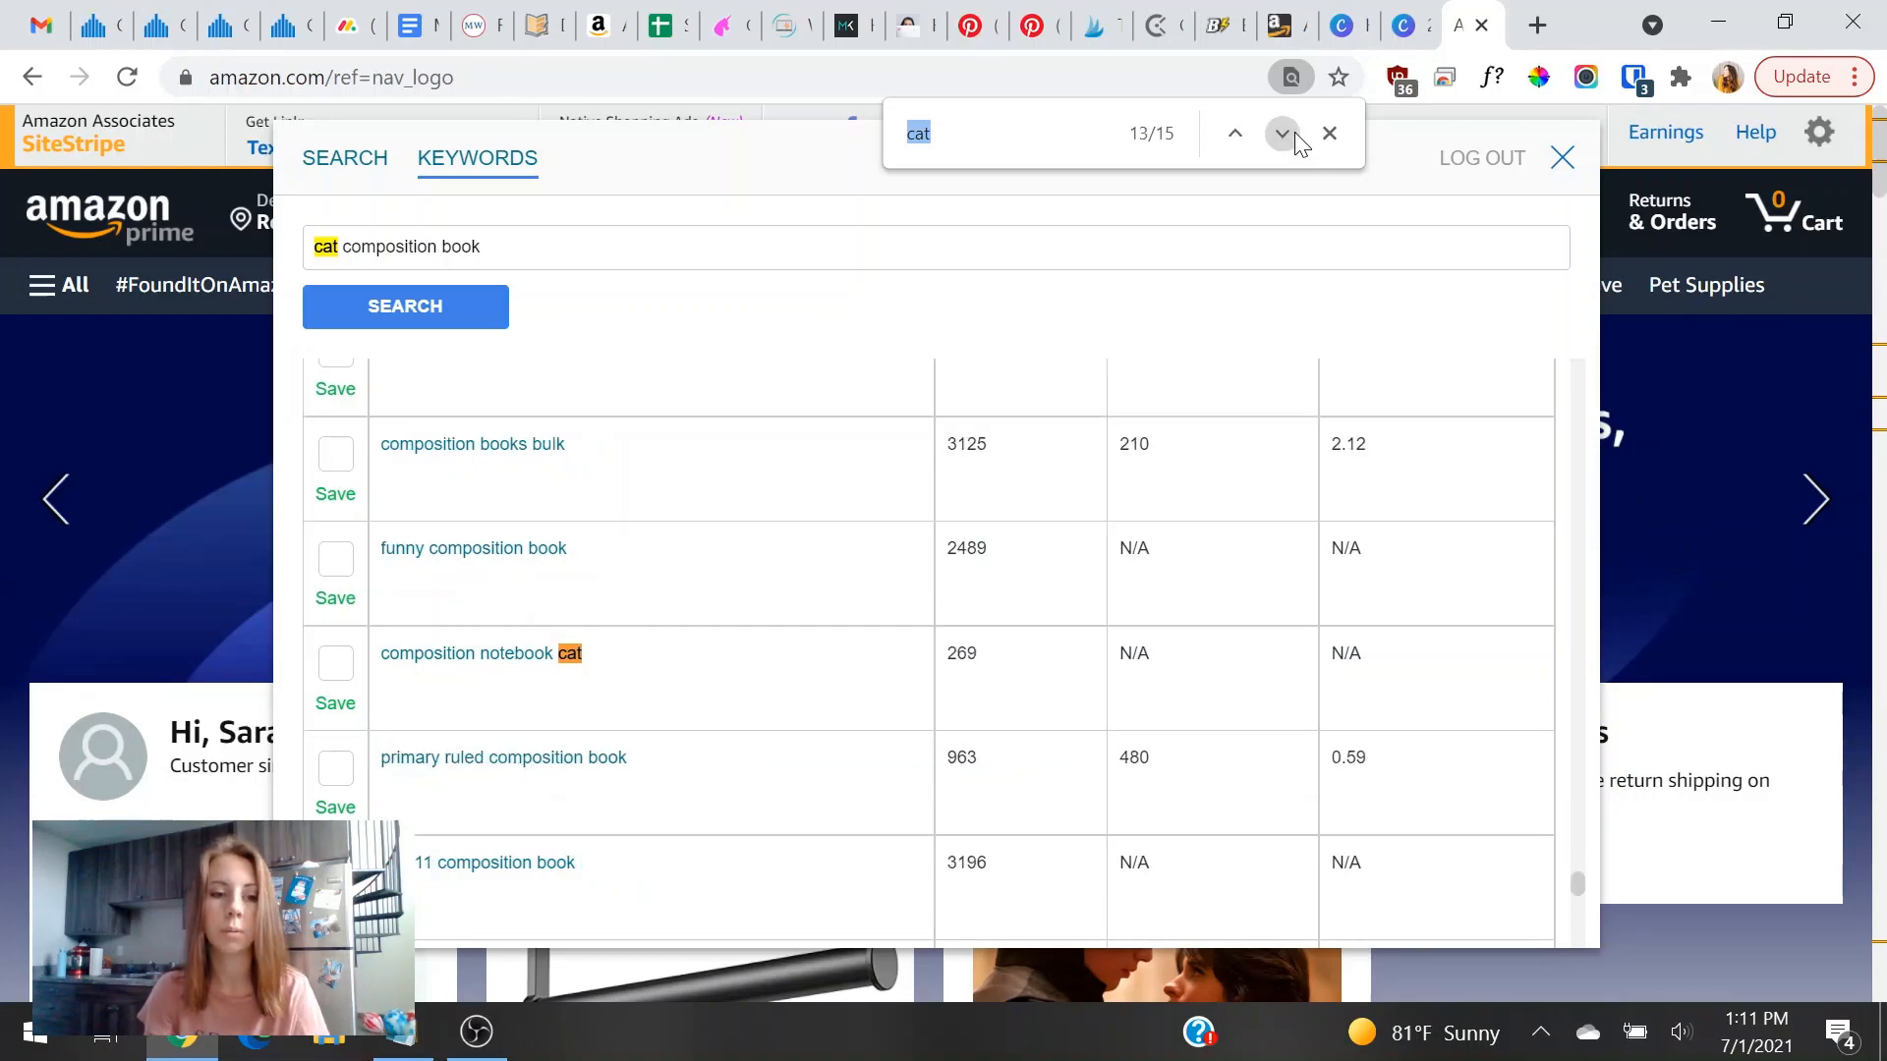
{"action": "left_click", "coordinate": [1295, 138]}
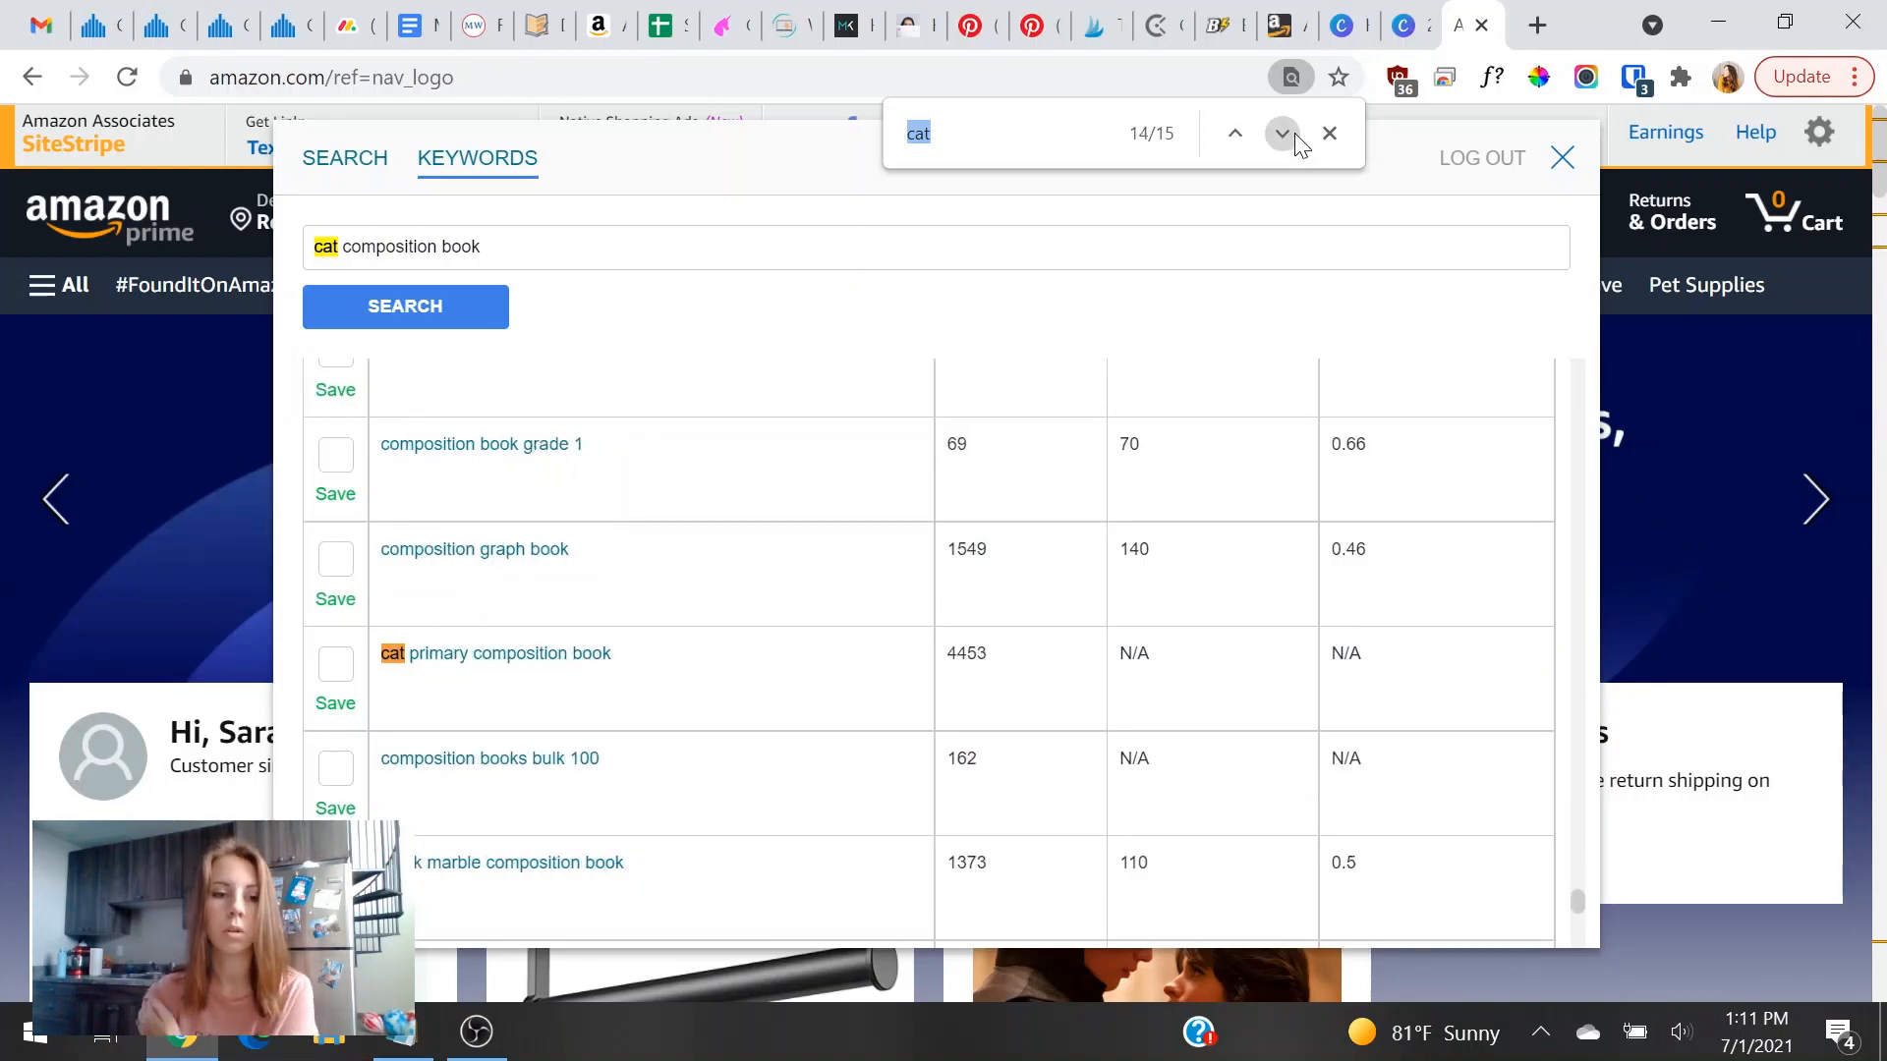
{"action": "left_click", "coordinate": [1240, 140]}
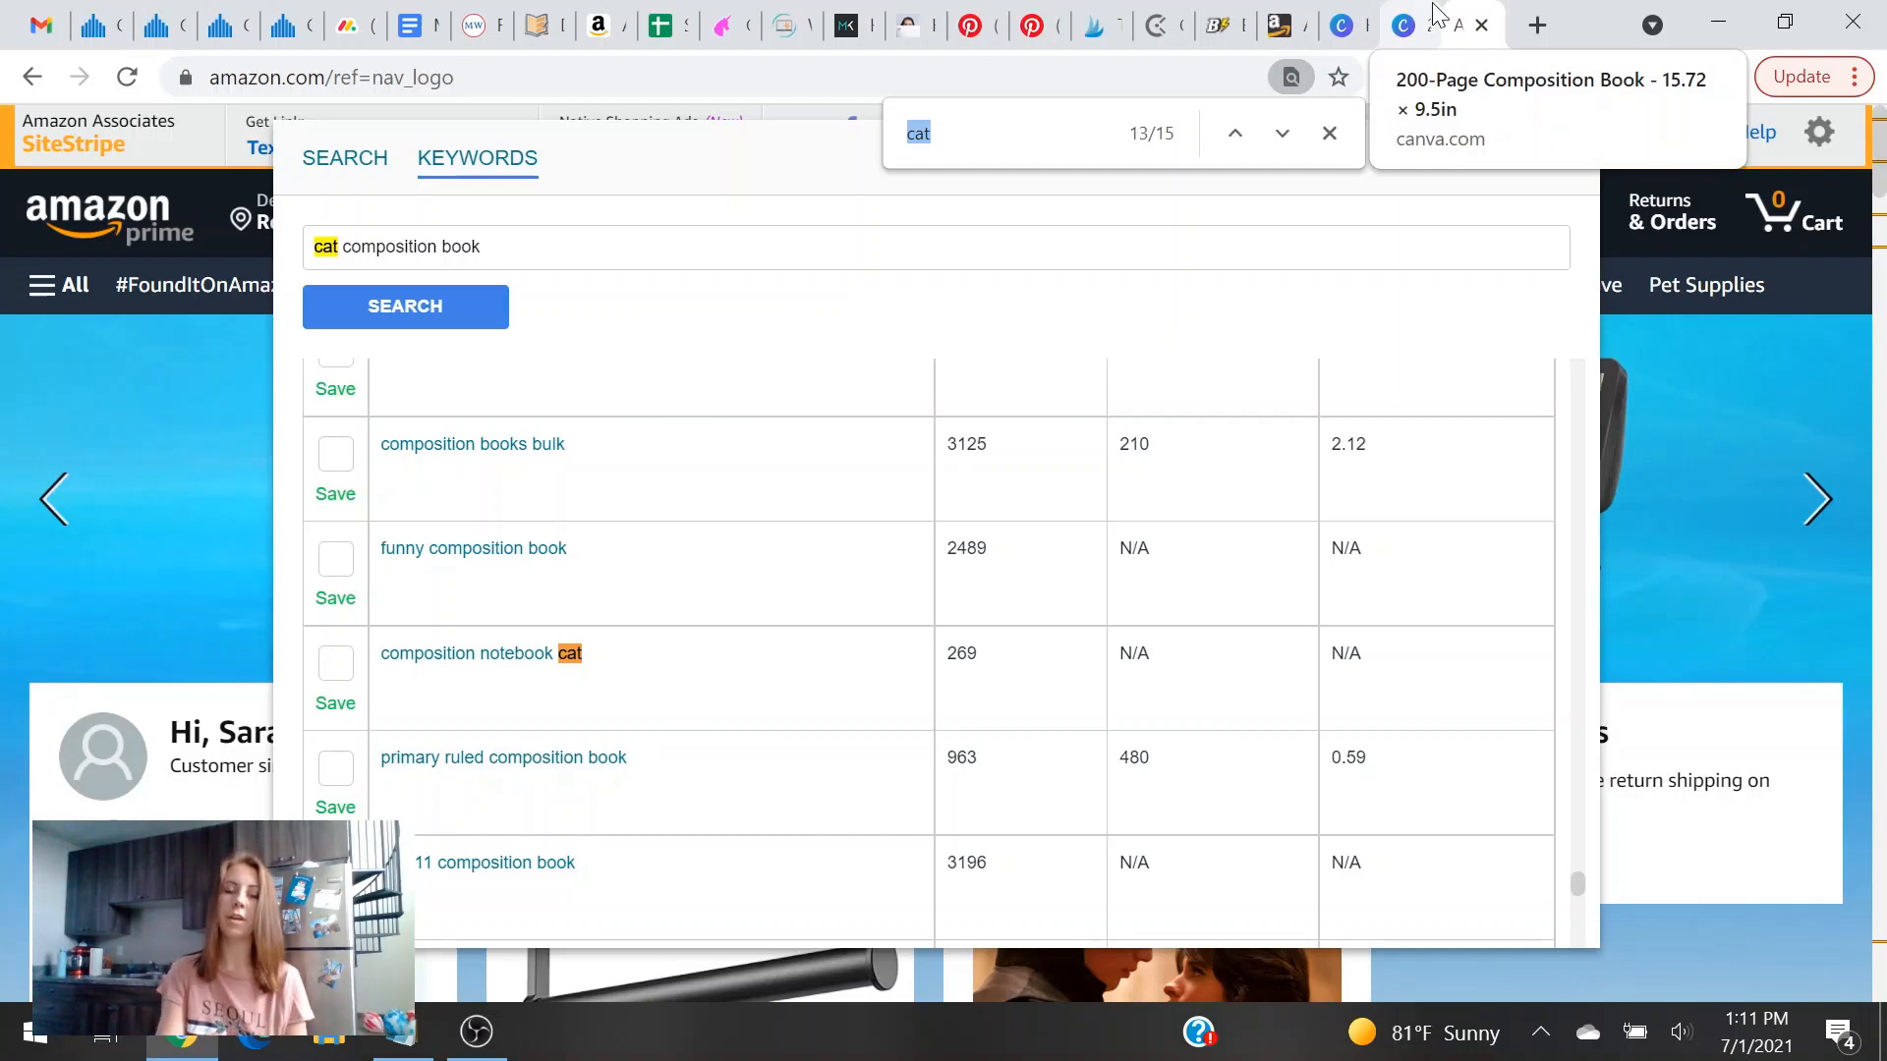
Switch to Book Bolt, dismiss the upgrade offer and open the BookBolt Designer from the Create tools.
{"action": "left_click", "coordinate": [1246, 24]}
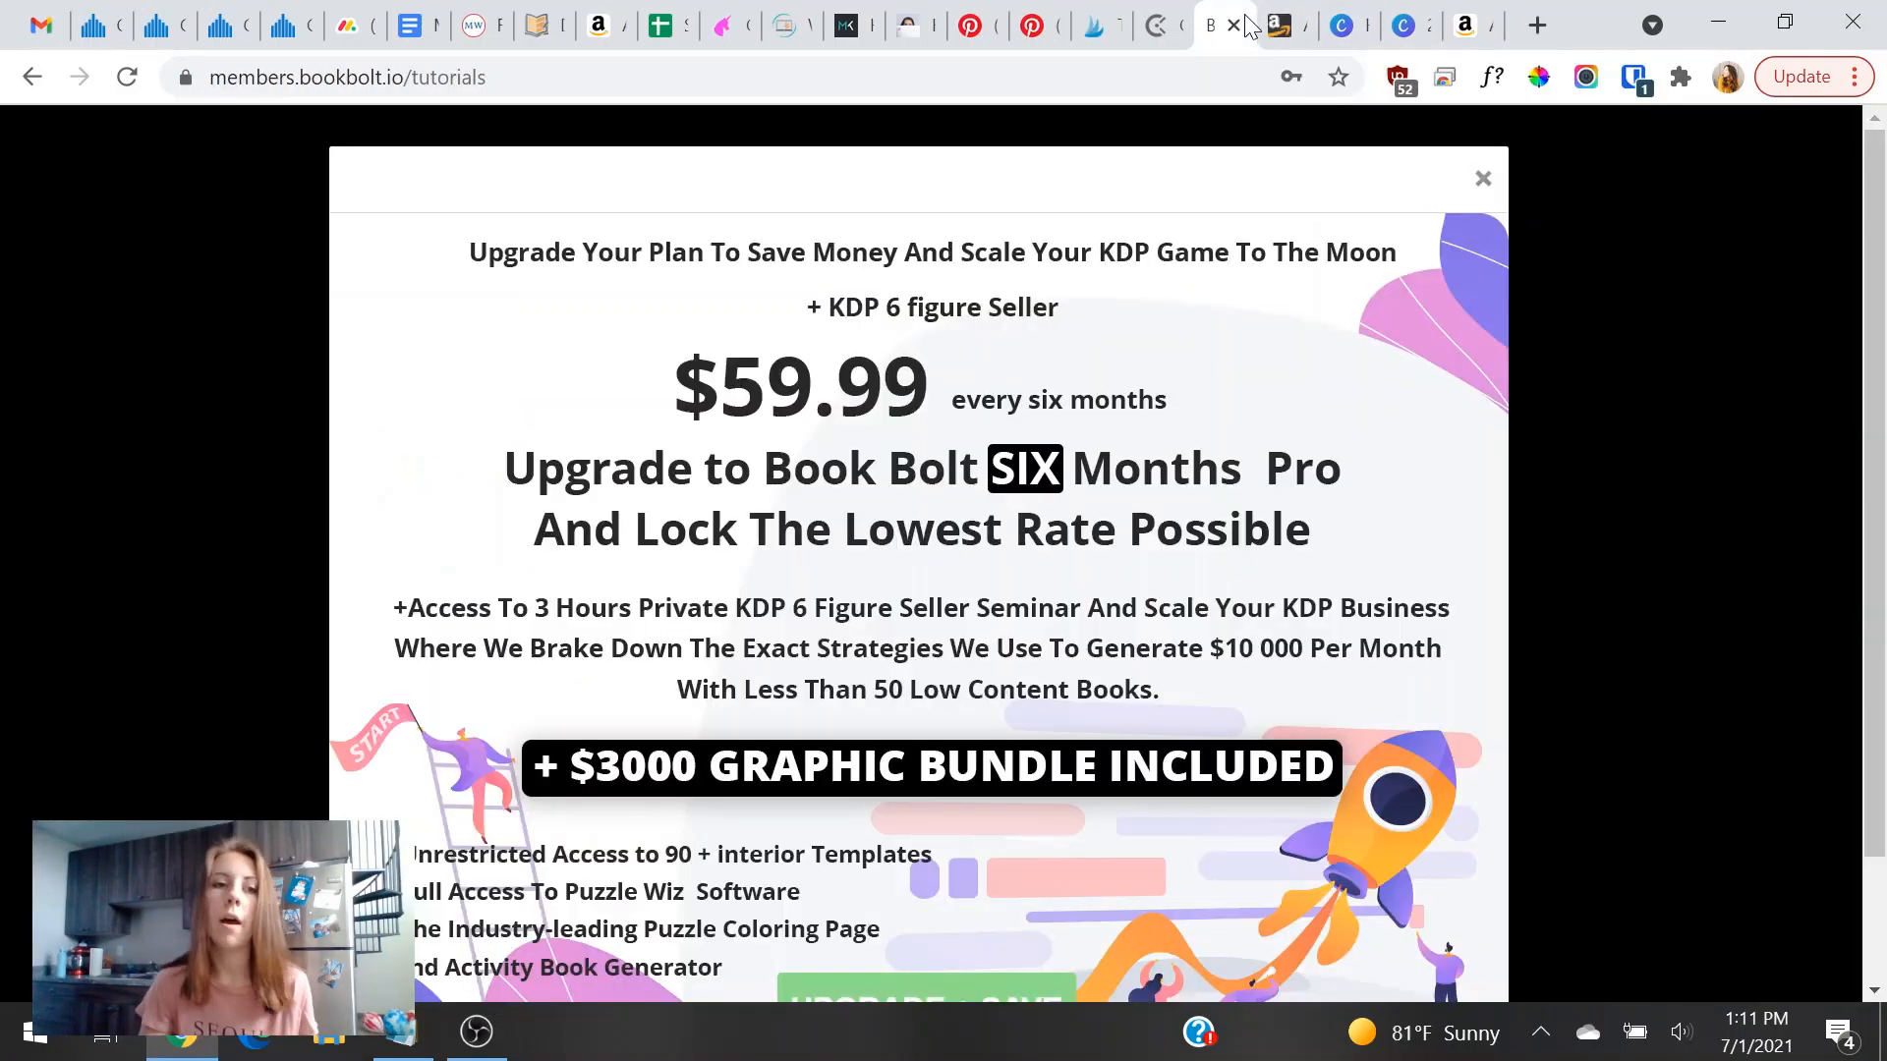
{"action": "left_click", "coordinate": [1482, 177]}
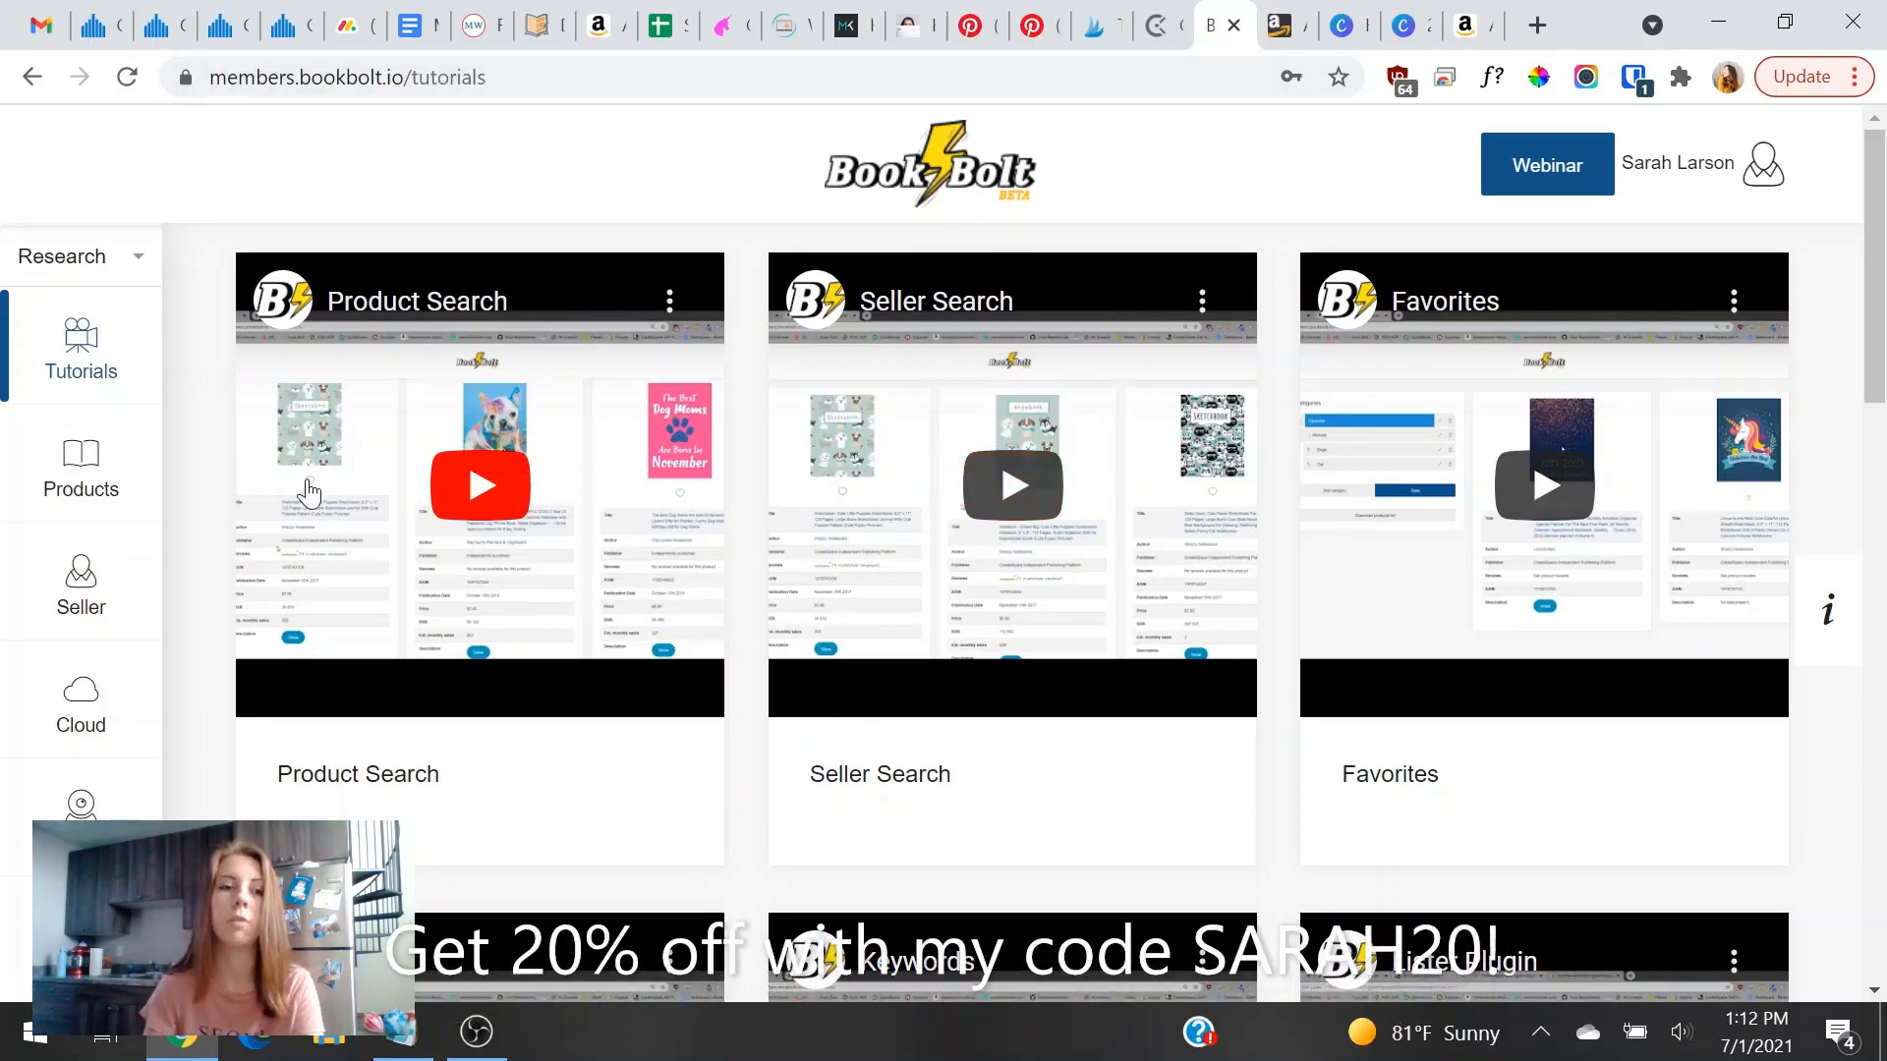
{"action": "left_click", "coordinate": [70, 257]}
{"action": "left_click", "coordinate": [92, 425]}
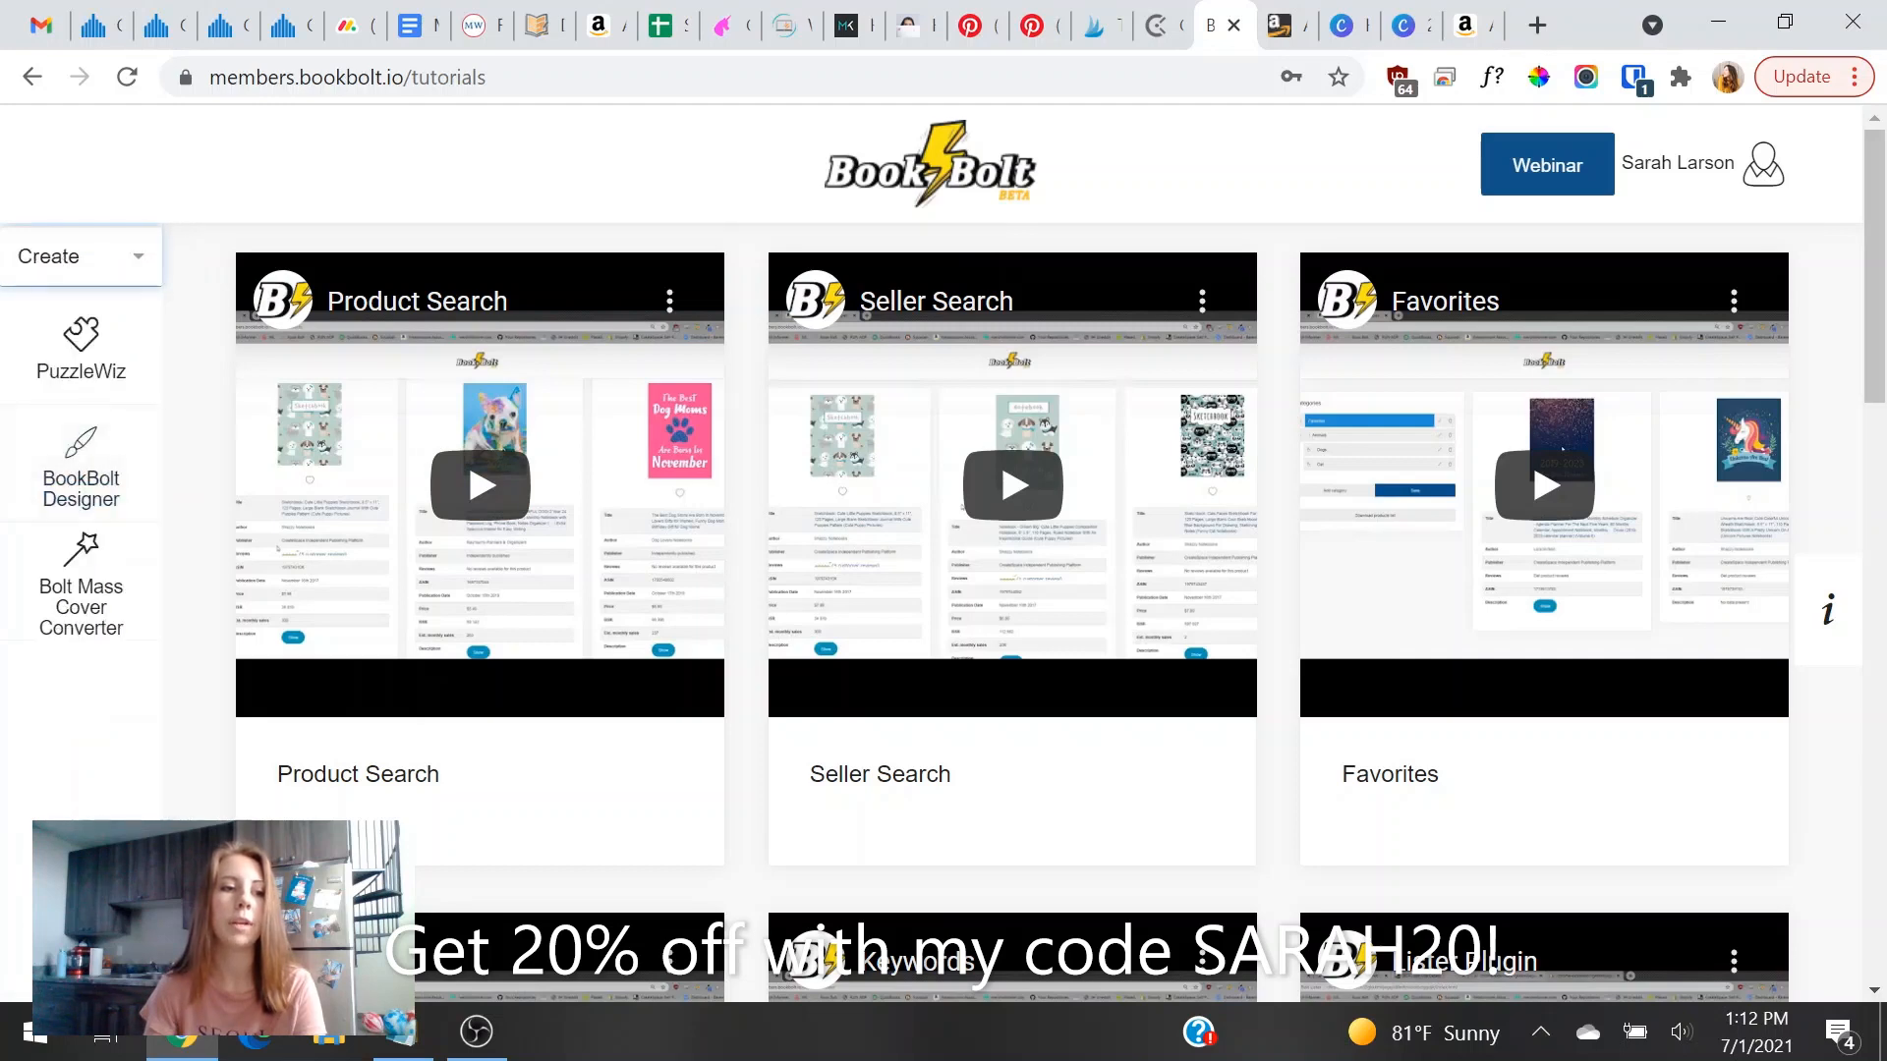
{"action": "left_click", "coordinate": [93, 496]}
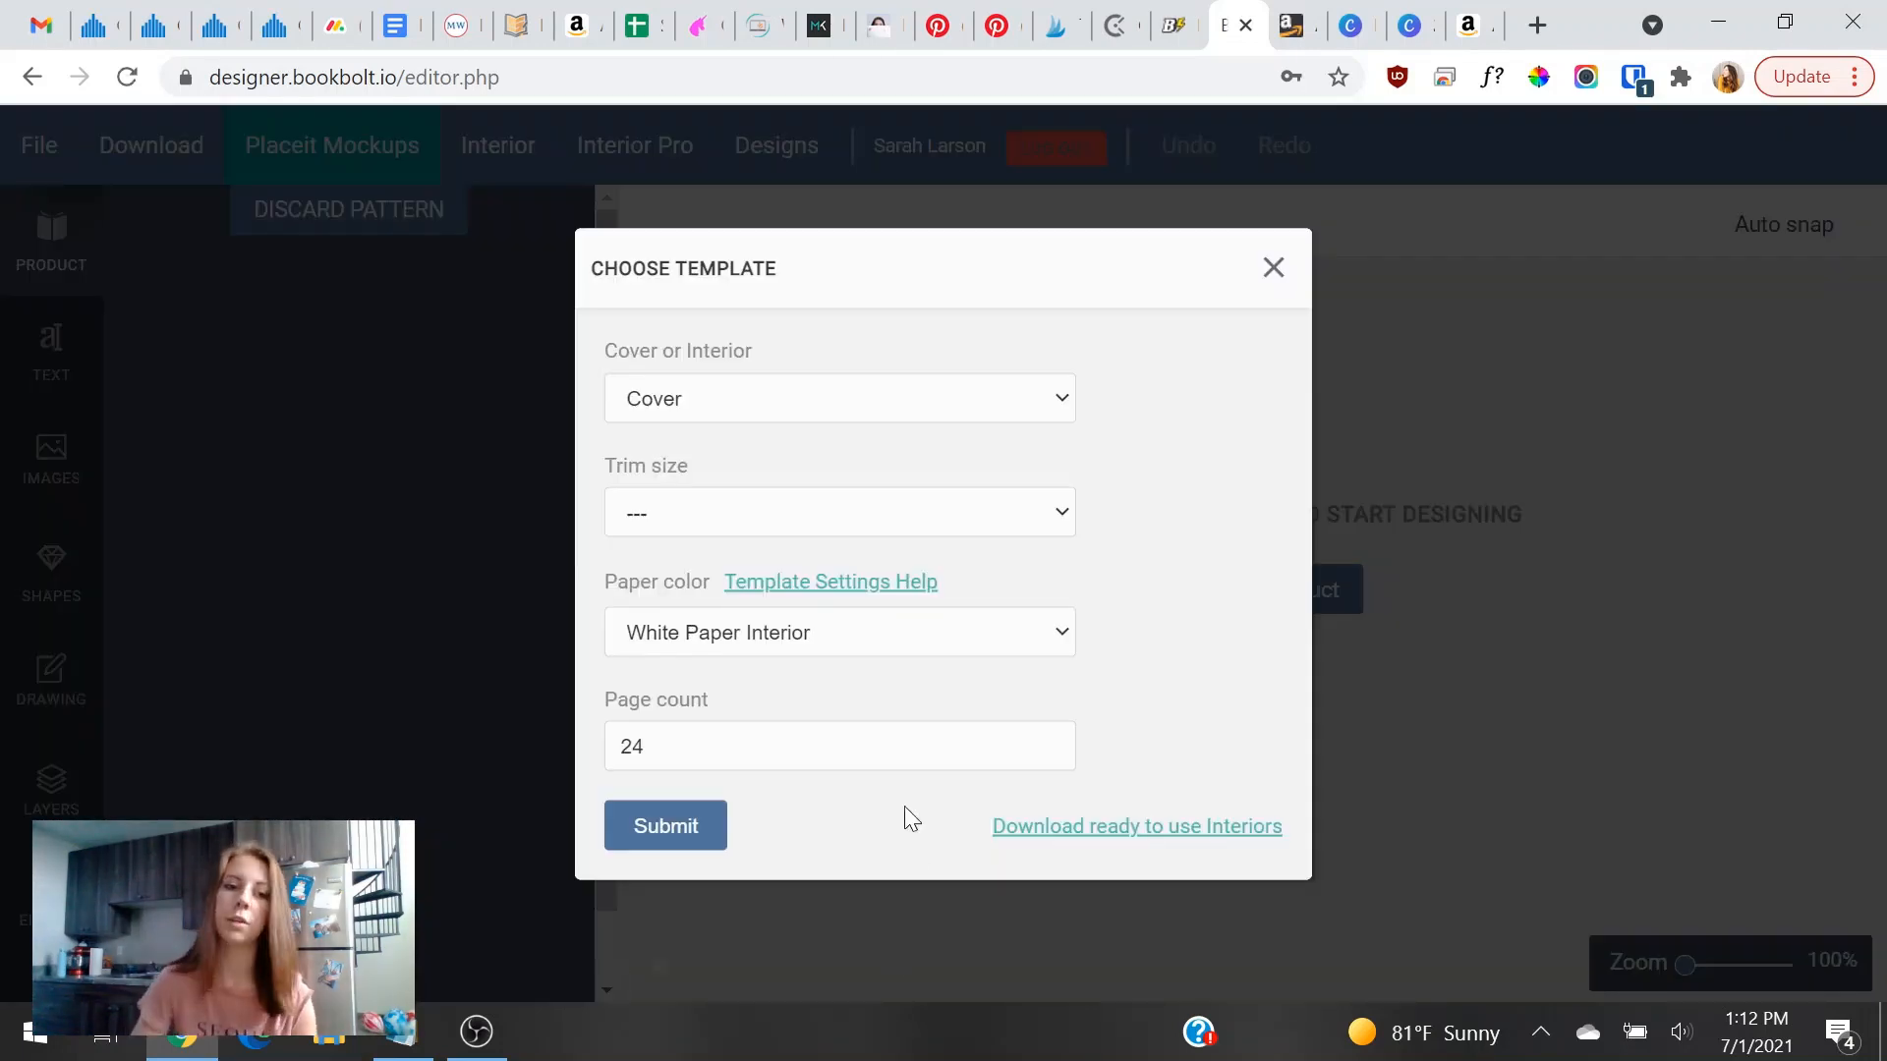
Create a cover template with a 7.5 x 9.25 in trim size, white paper interior and 200 pages.
{"action": "left_click", "coordinate": [926, 511]}
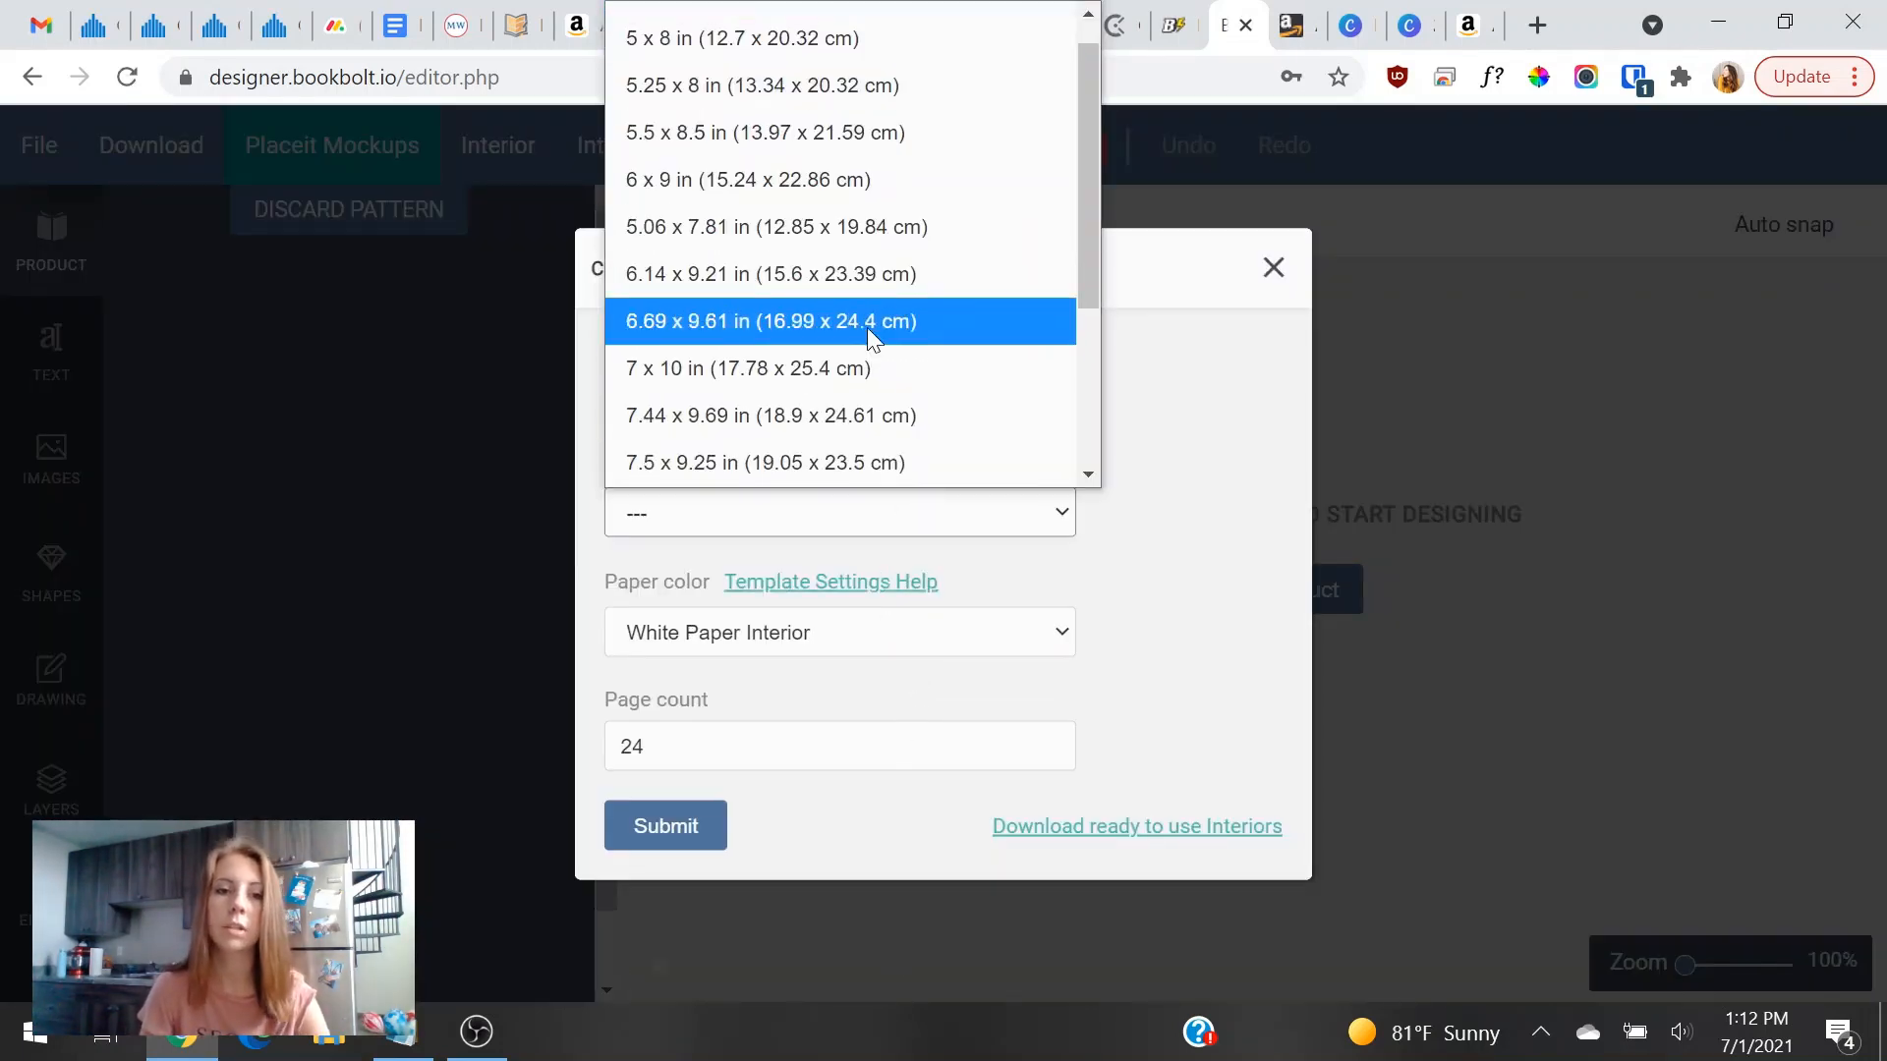
{"action": "scroll", "coordinate": [867, 334], "scroll_direction": "down", "scroll_amount": 3}
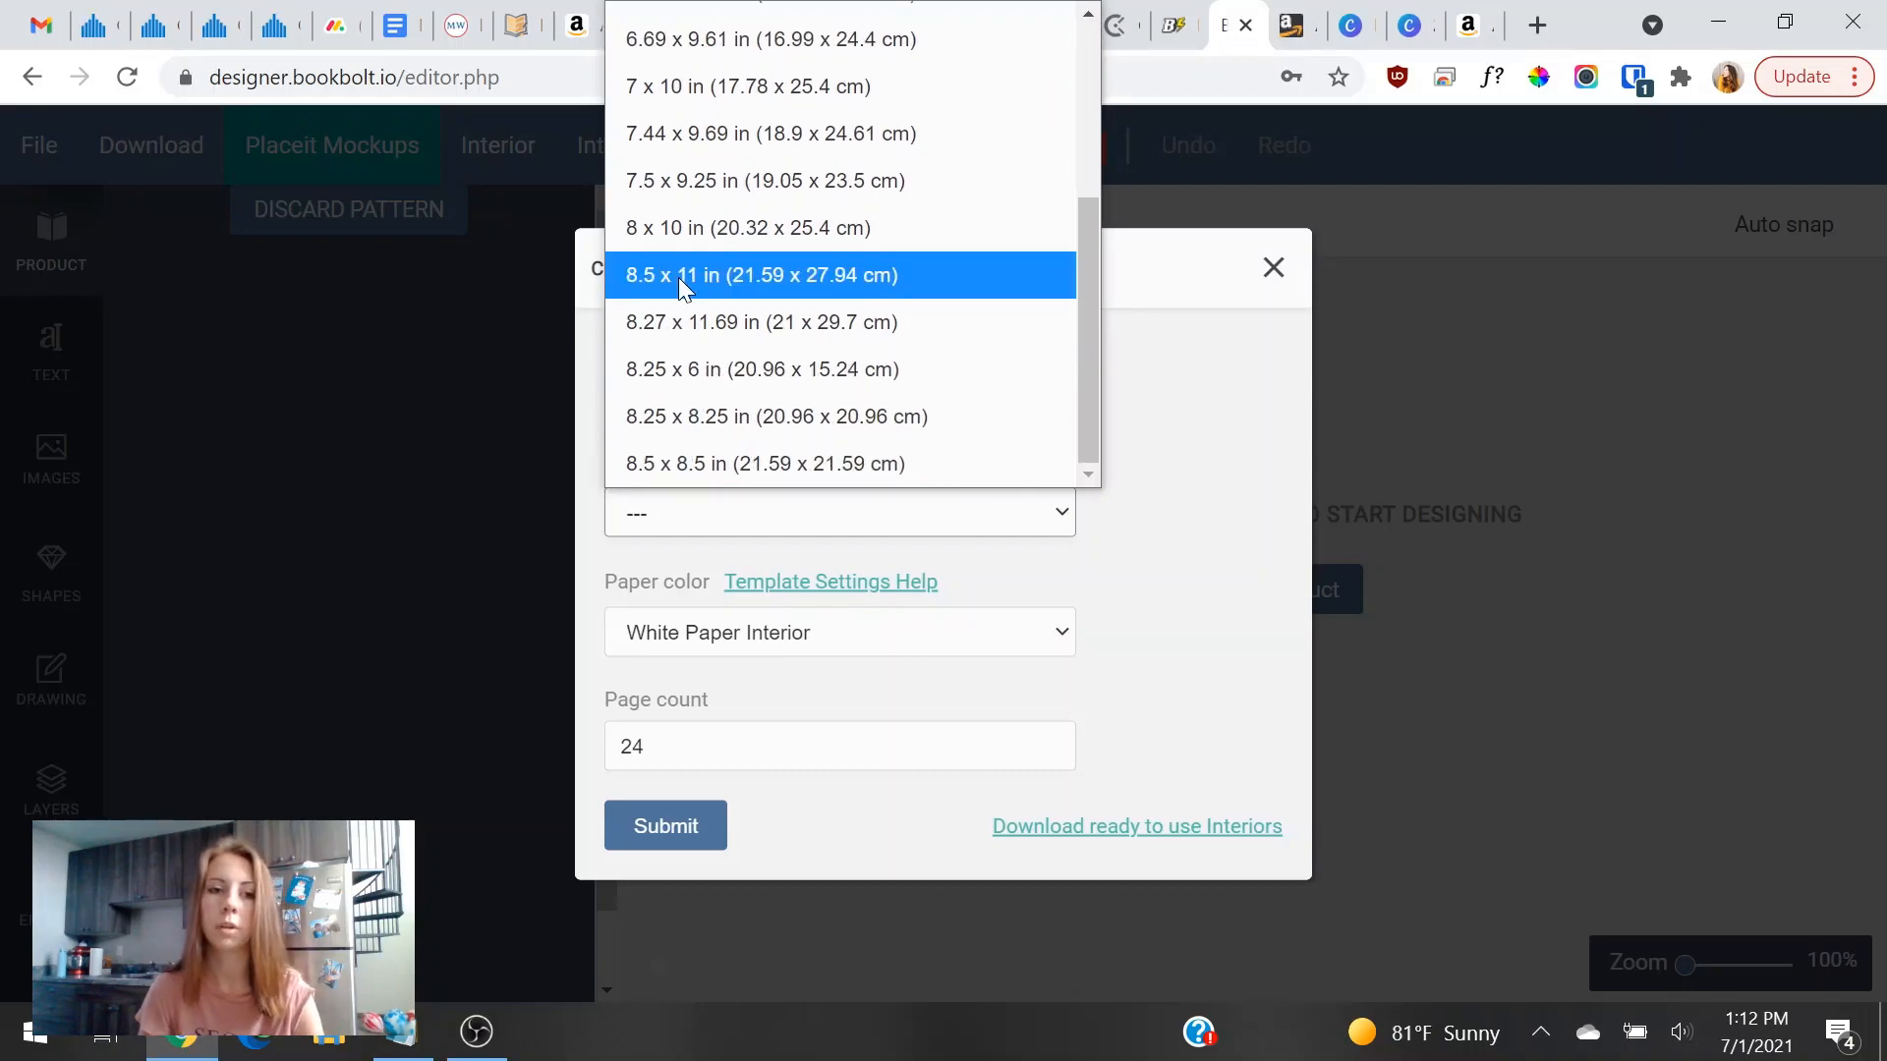
{"action": "scroll", "coordinate": [701, 275], "scroll_direction": "up", "scroll_amount": 3}
{"action": "scroll", "coordinate": [704, 280], "scroll_direction": "down", "scroll_amount": 3}
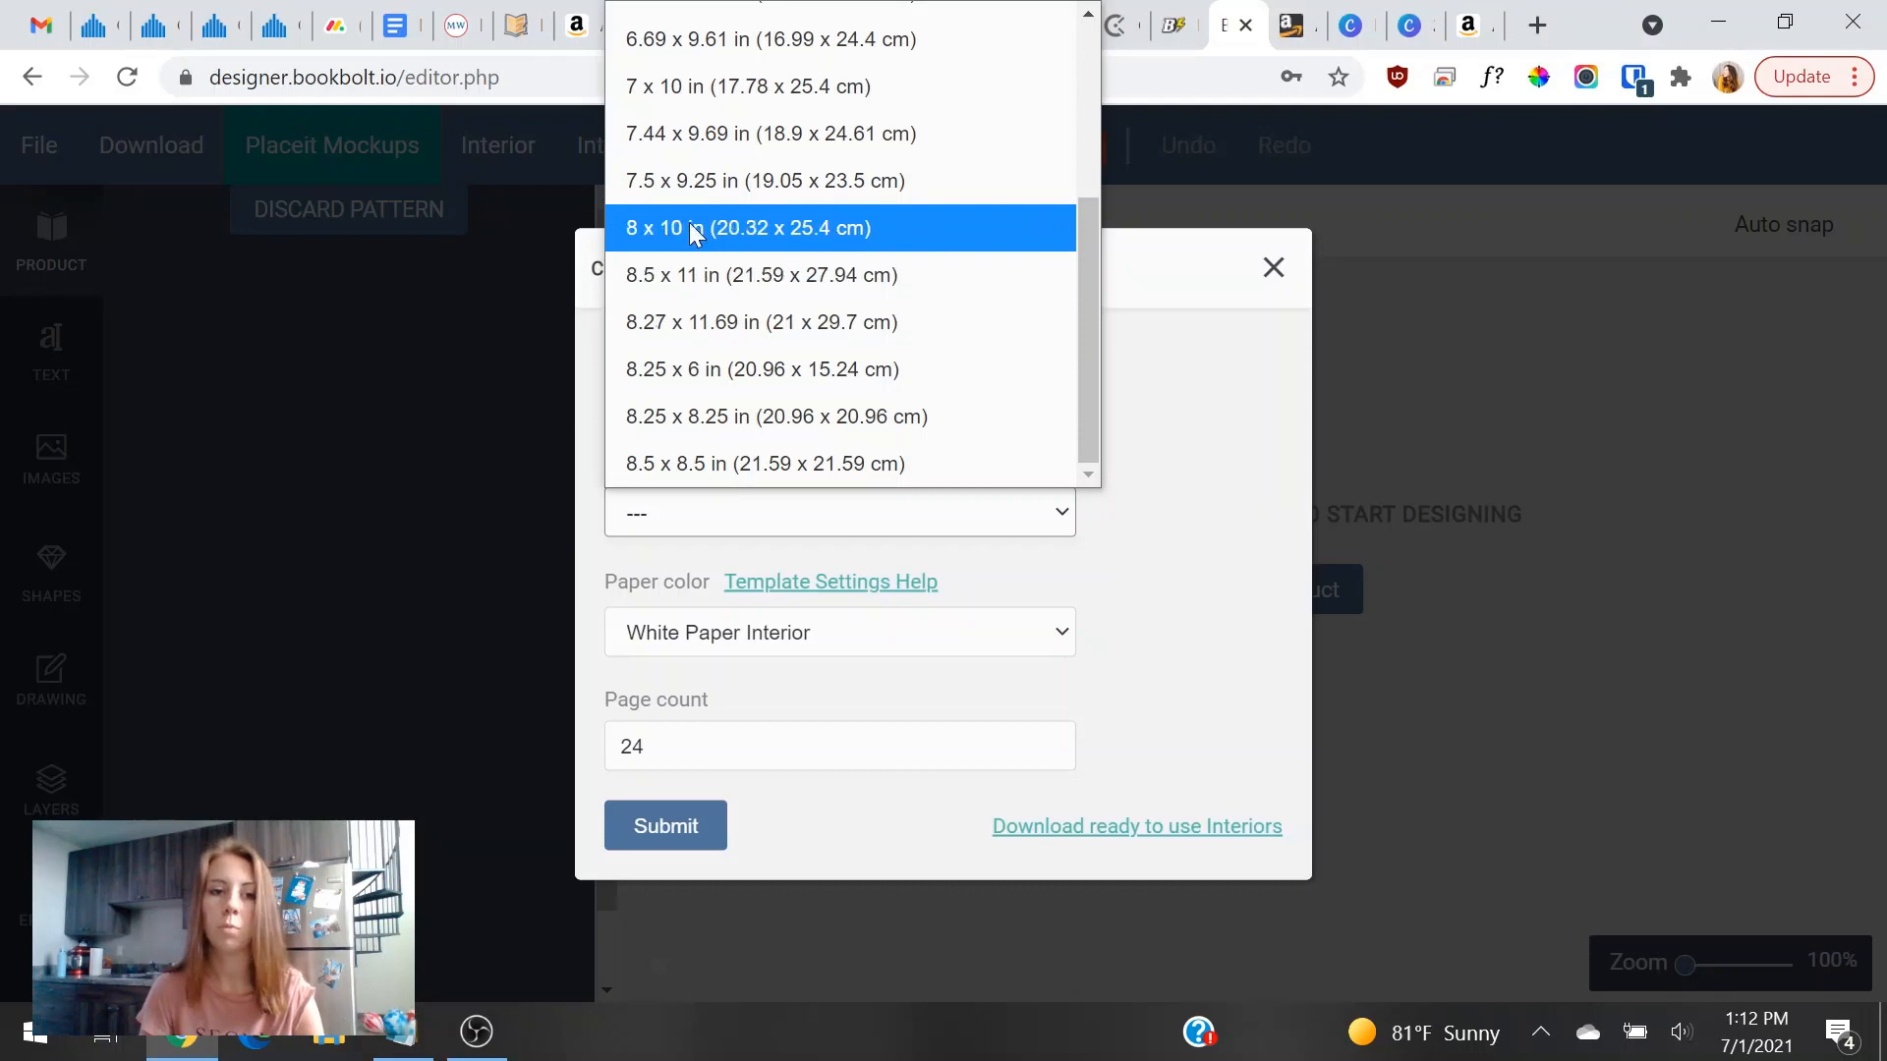
{"action": "scroll", "coordinate": [688, 226], "scroll_direction": "up", "scroll_amount": 3}
{"action": "left_click", "coordinate": [788, 476]}
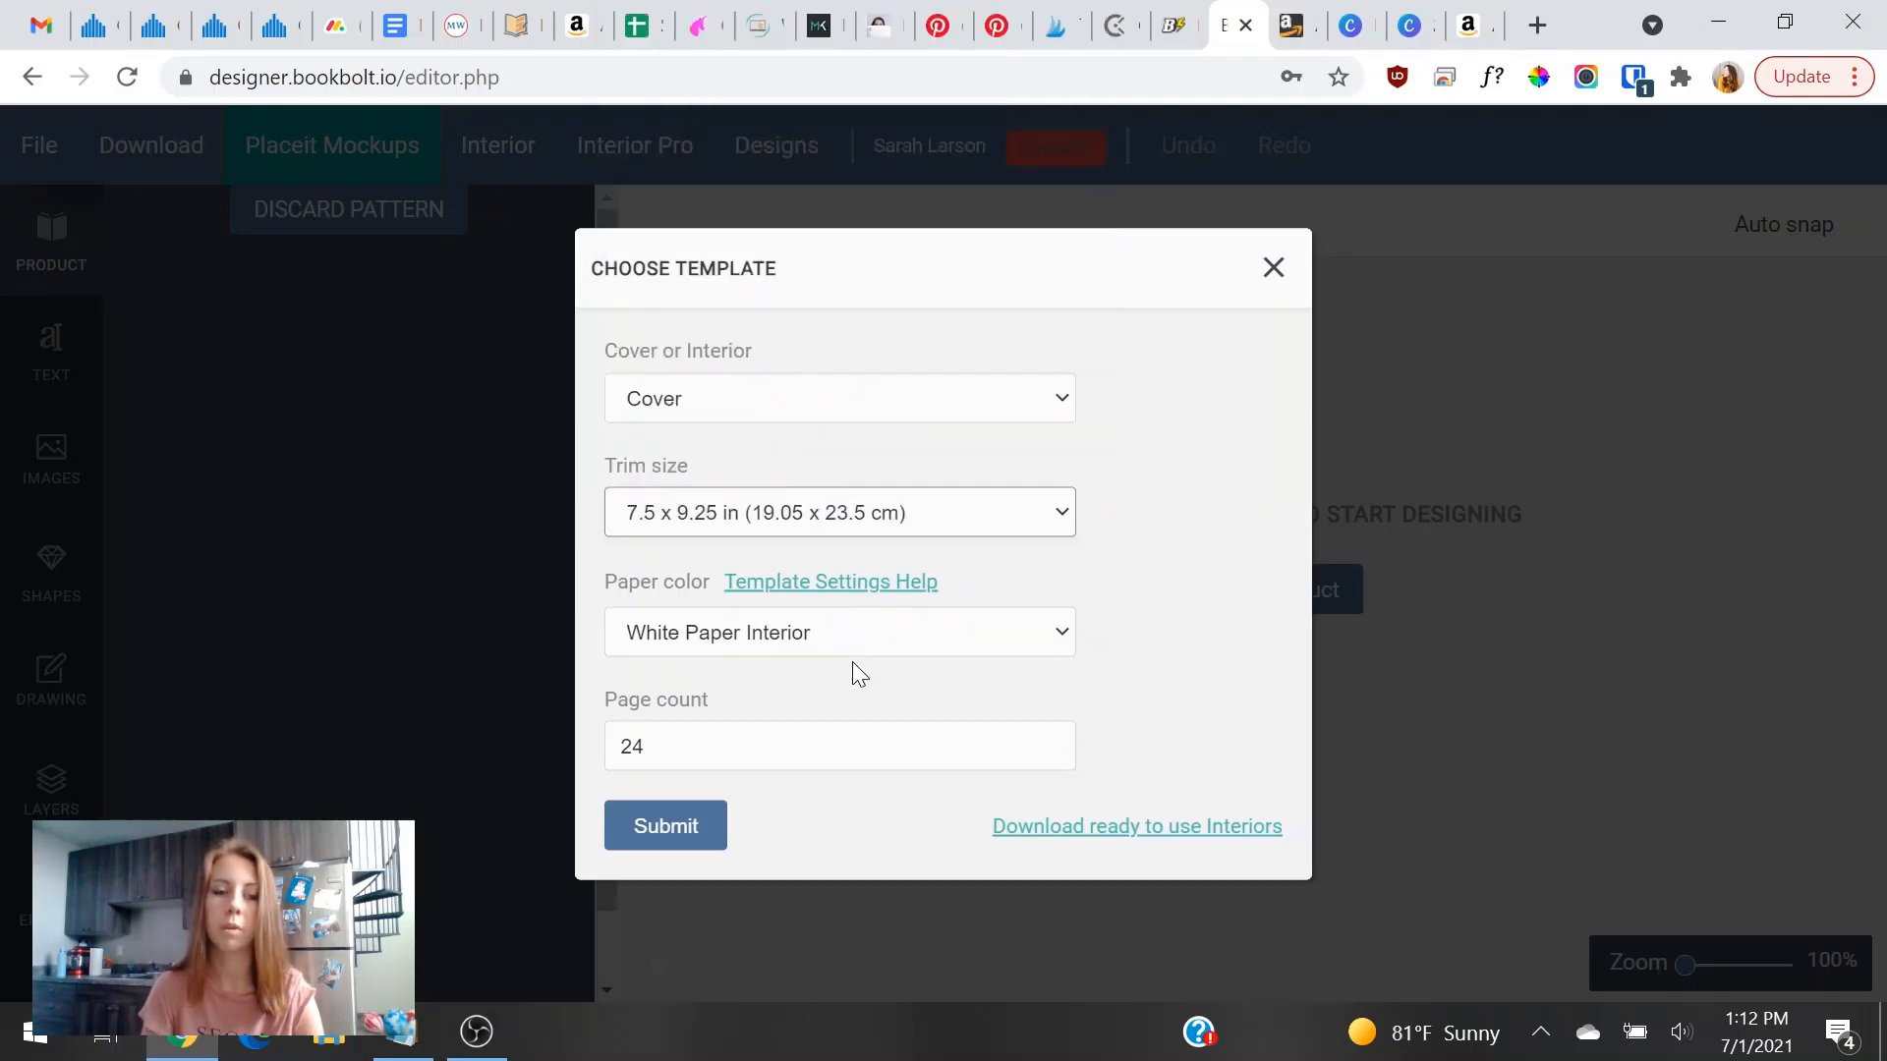
{"action": "left_click", "coordinate": [688, 747]}
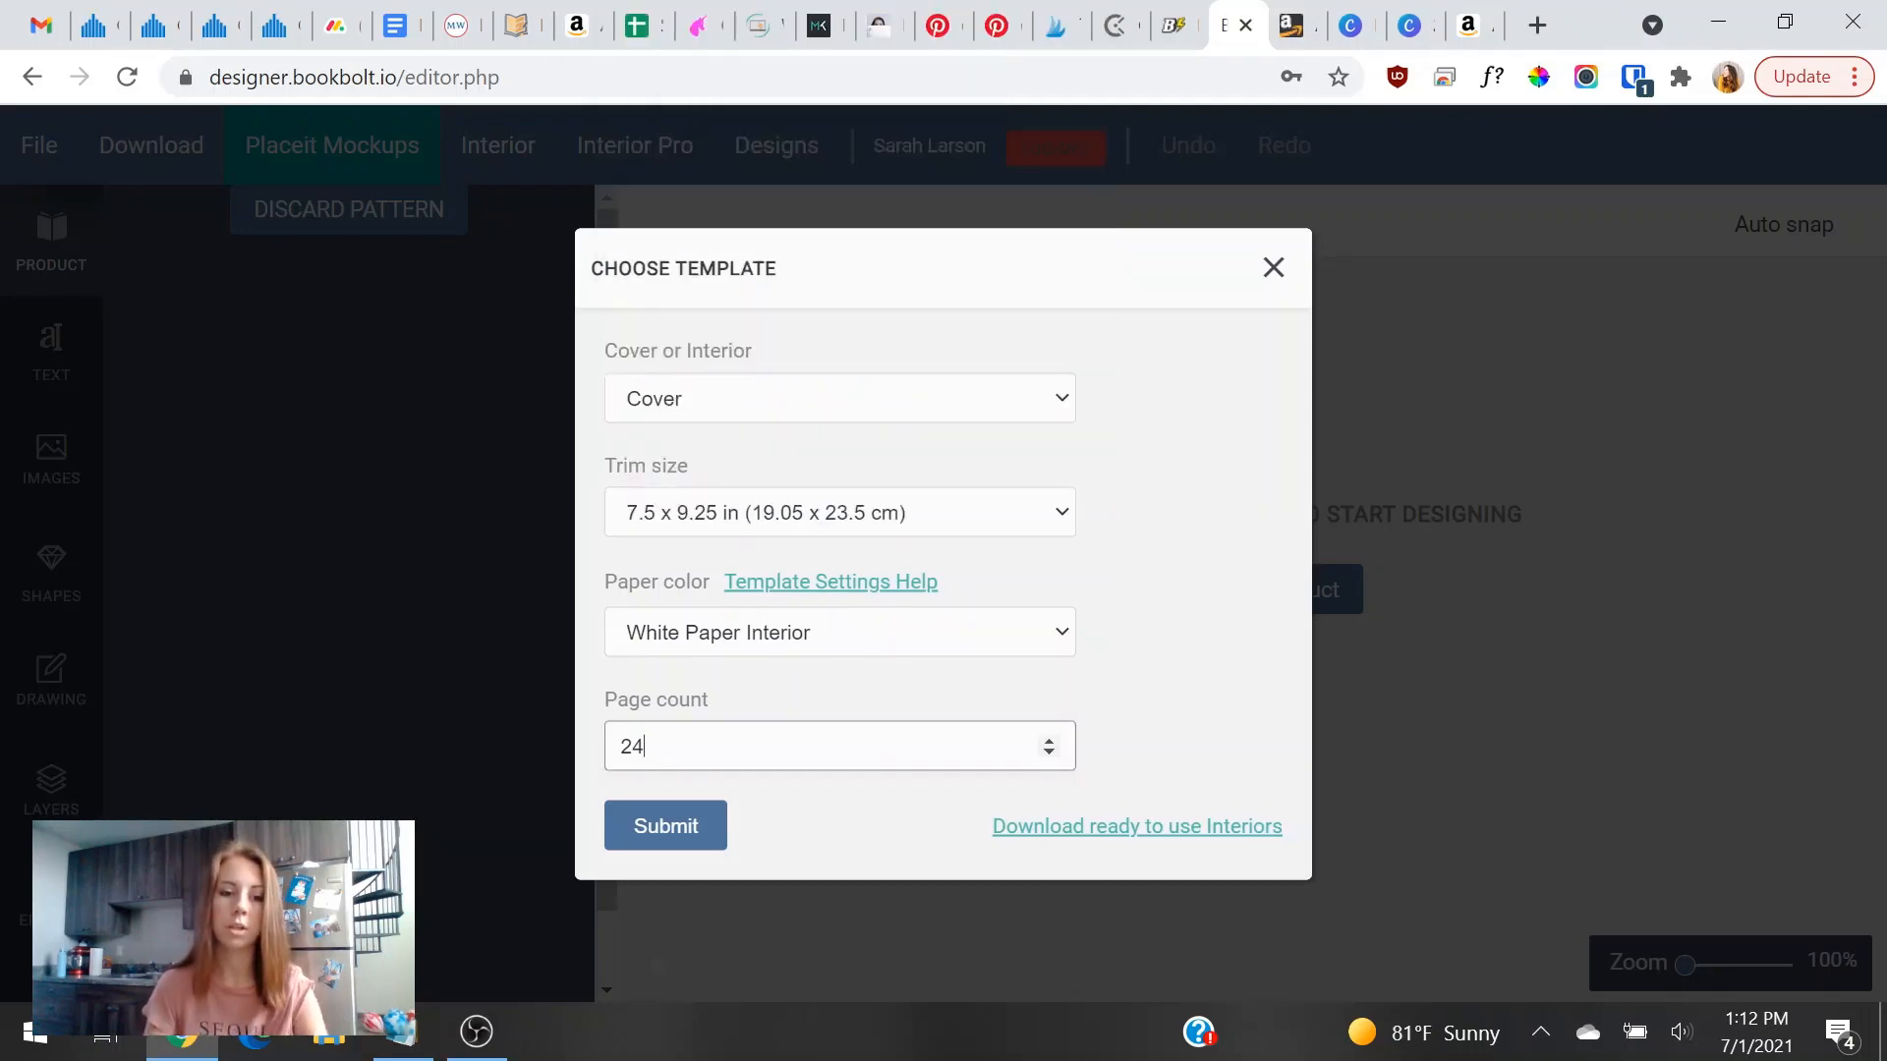
{"action": "key", "text": "ctrl+a"}
{"action": "type", "text": "2"}
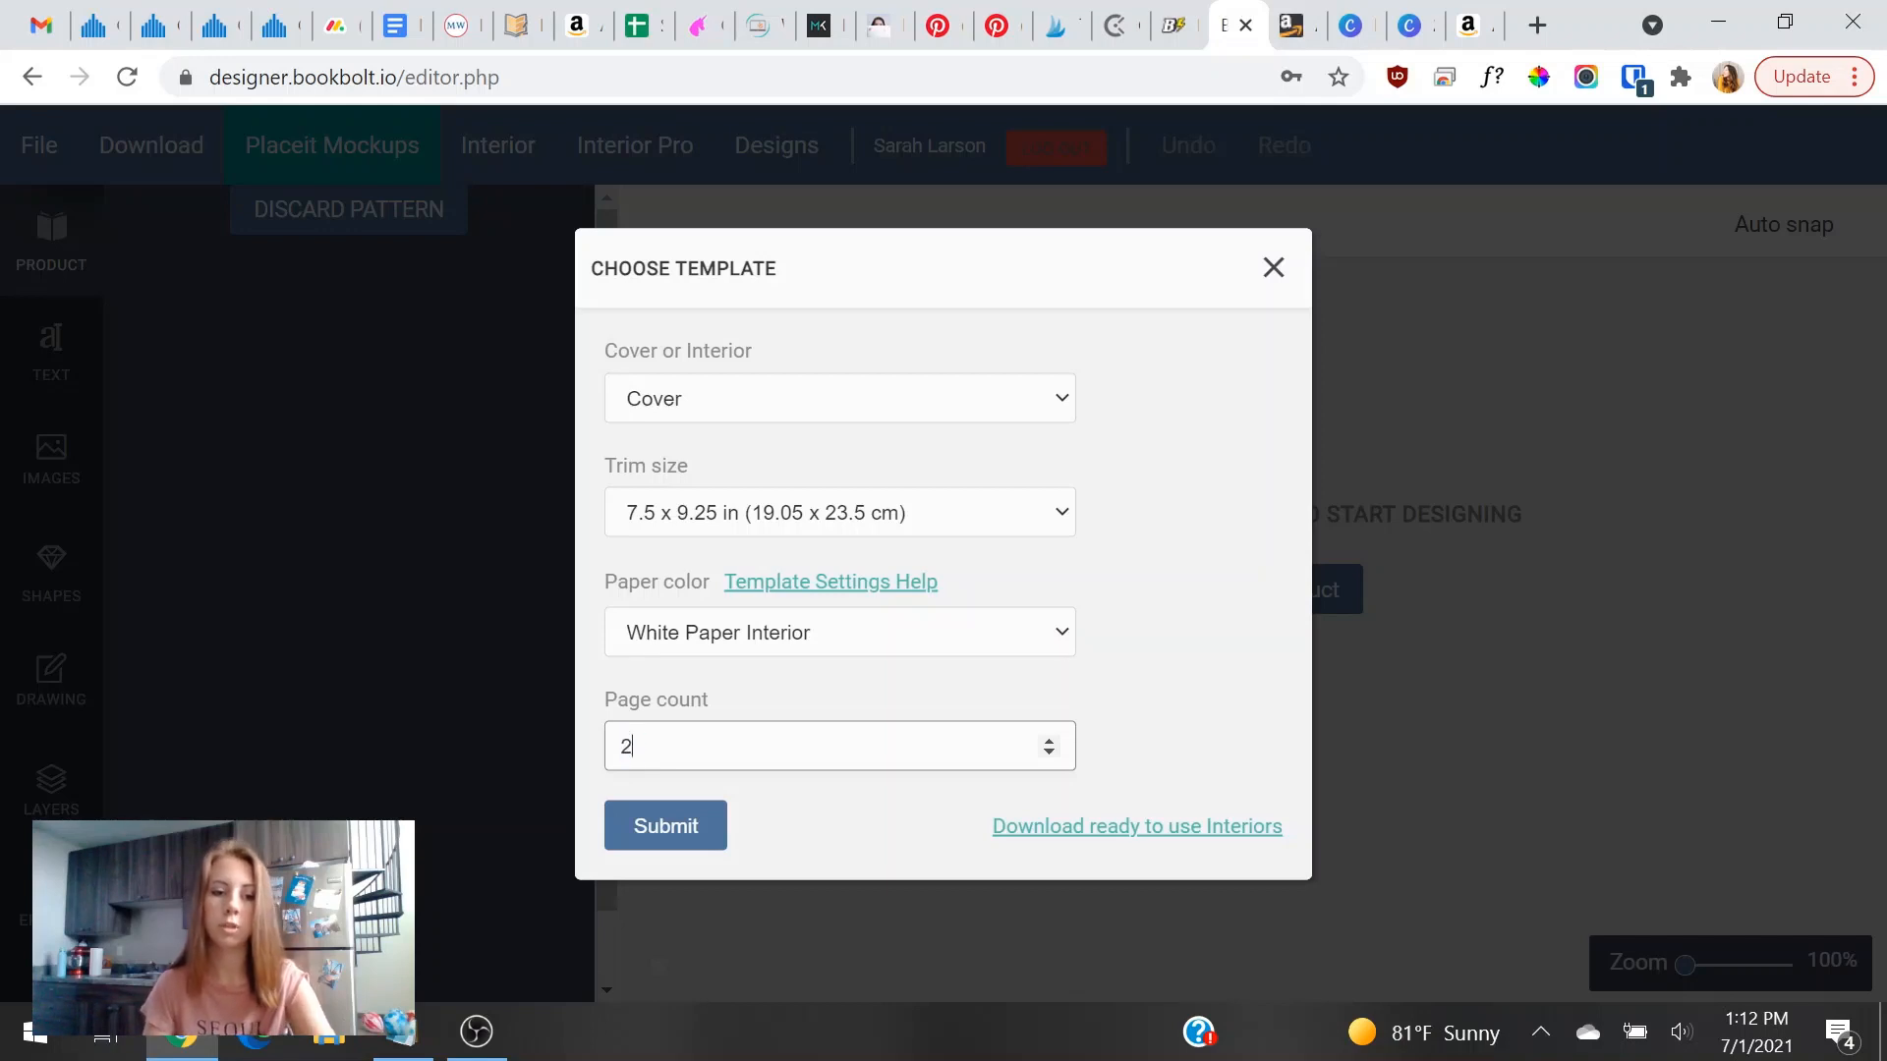
{"action": "left_click", "coordinate": [672, 826]}
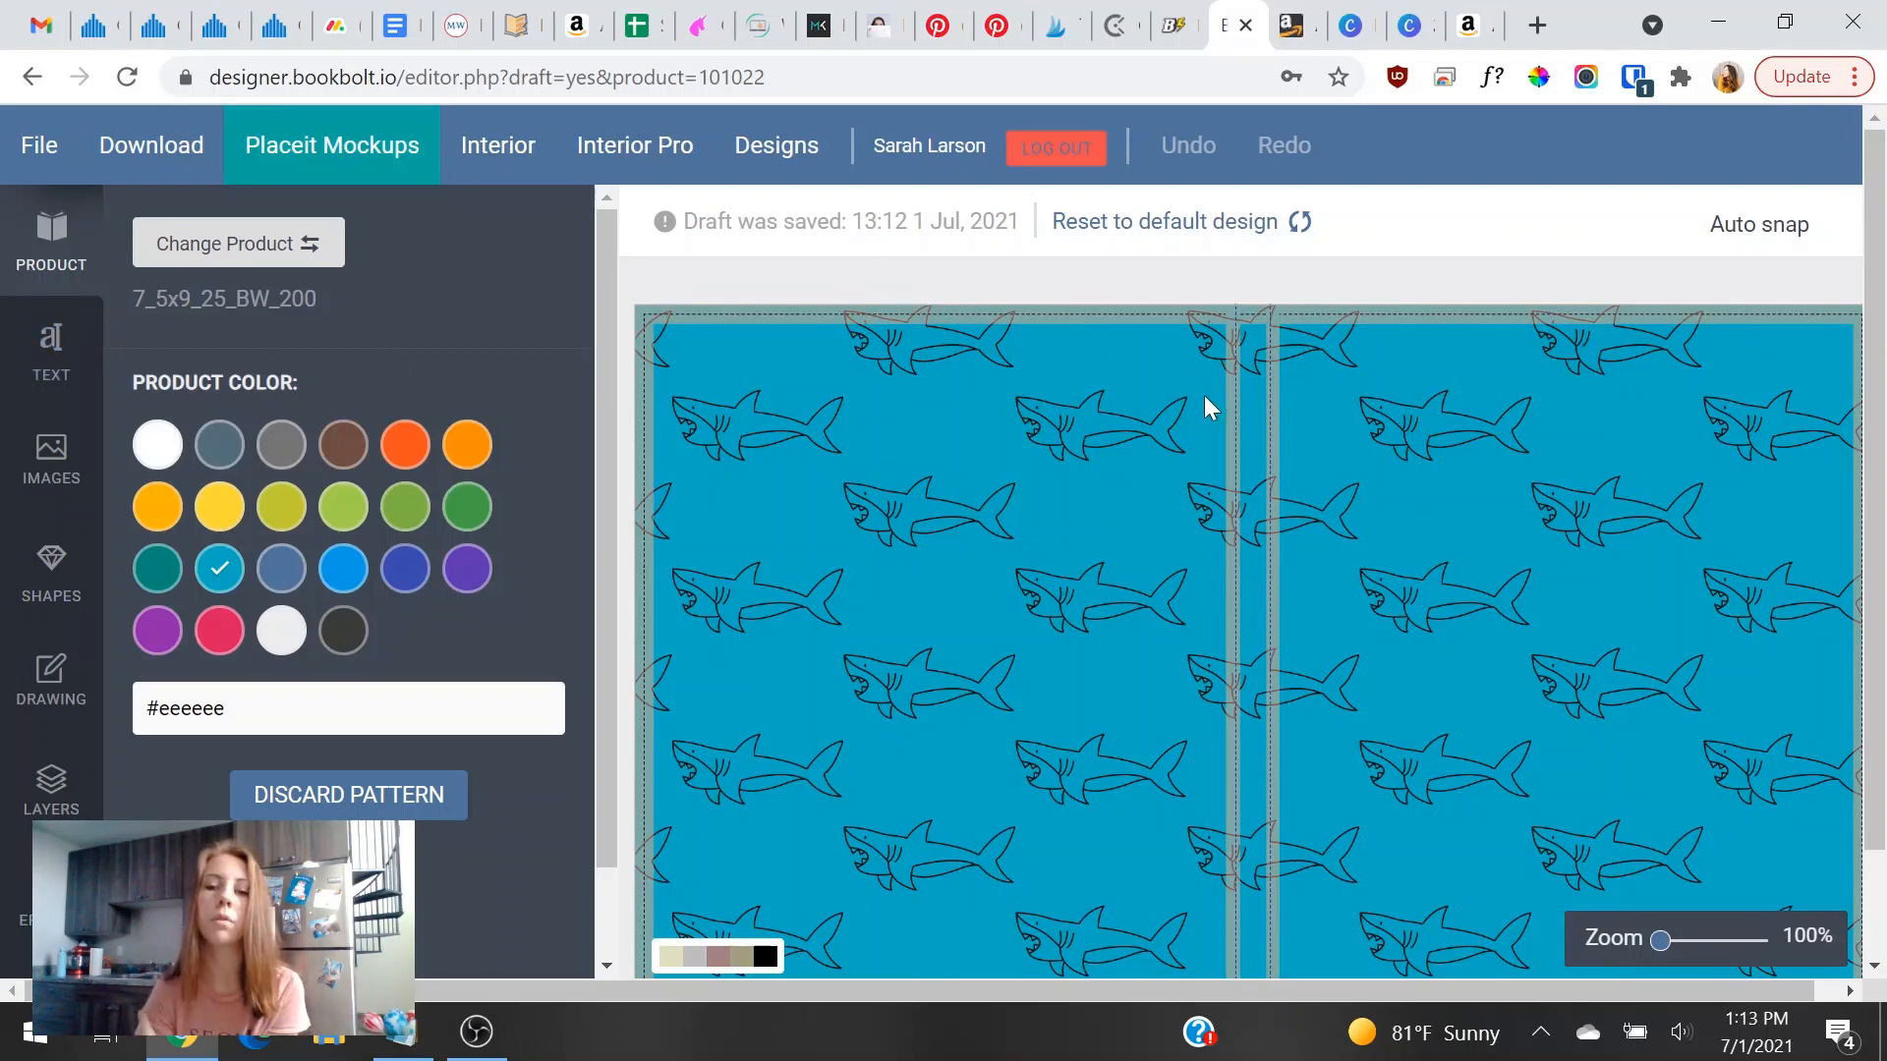
{"action": "scroll", "coordinate": [1205, 398], "scroll_direction": "down", "scroll_amount": 2}
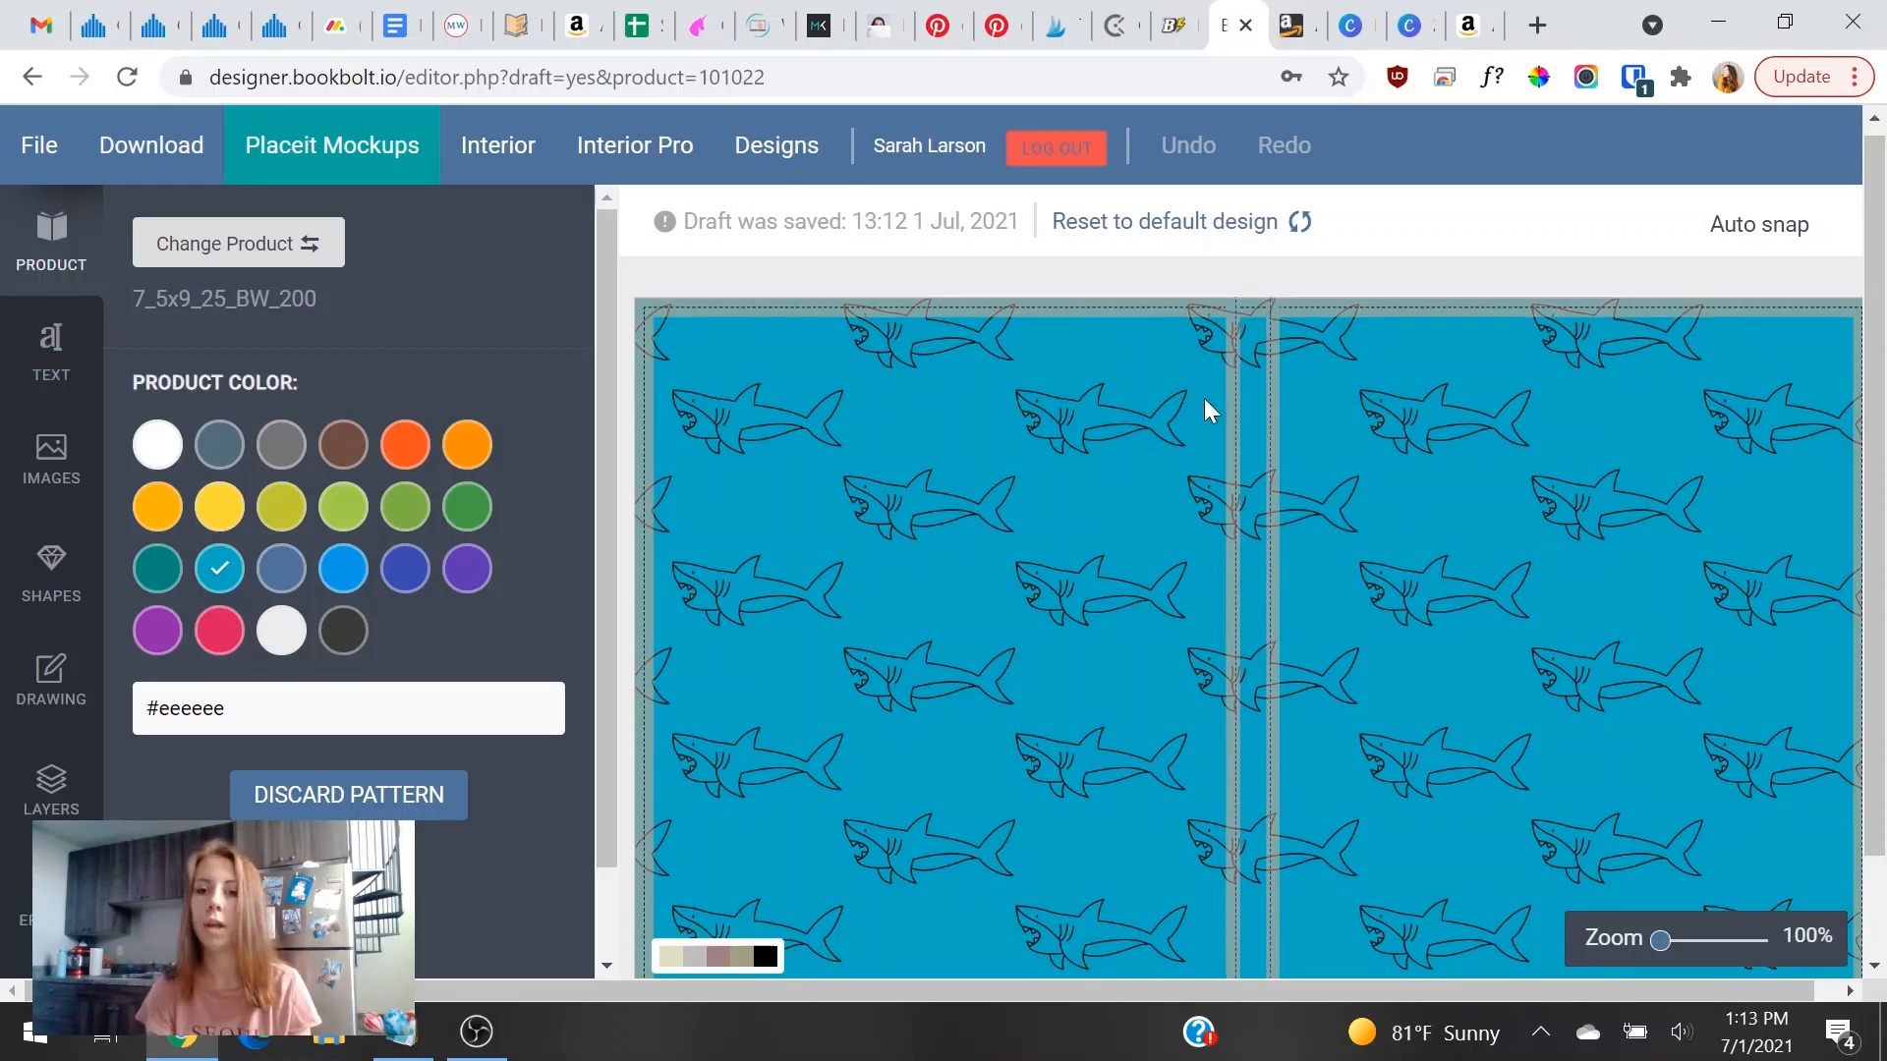
{"action": "scroll", "coordinate": [1200, 421], "scroll_direction": "up", "scroll_amount": 1}
{"action": "scroll", "coordinate": [1199, 422], "scroll_direction": "up", "scroll_amount": 1}
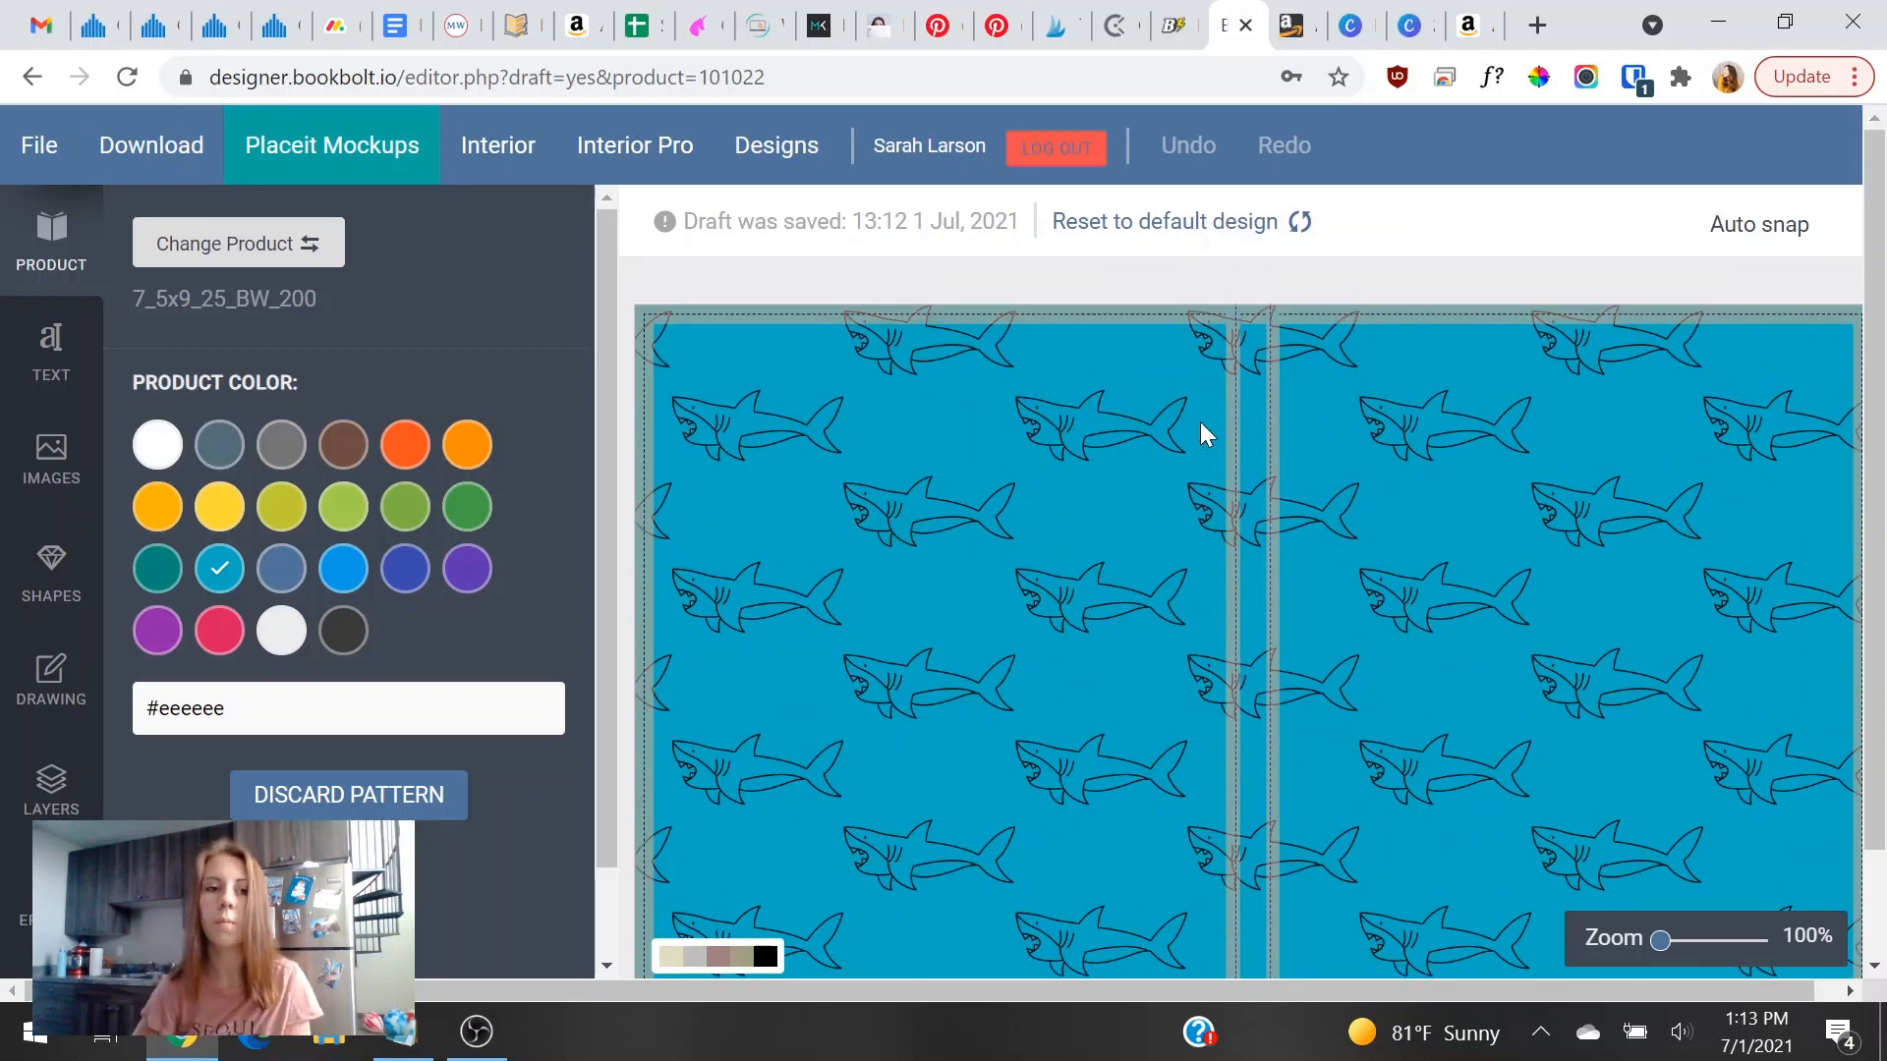
{"action": "scroll", "coordinate": [141, 516], "scroll_direction": "down", "scroll_amount": 1}
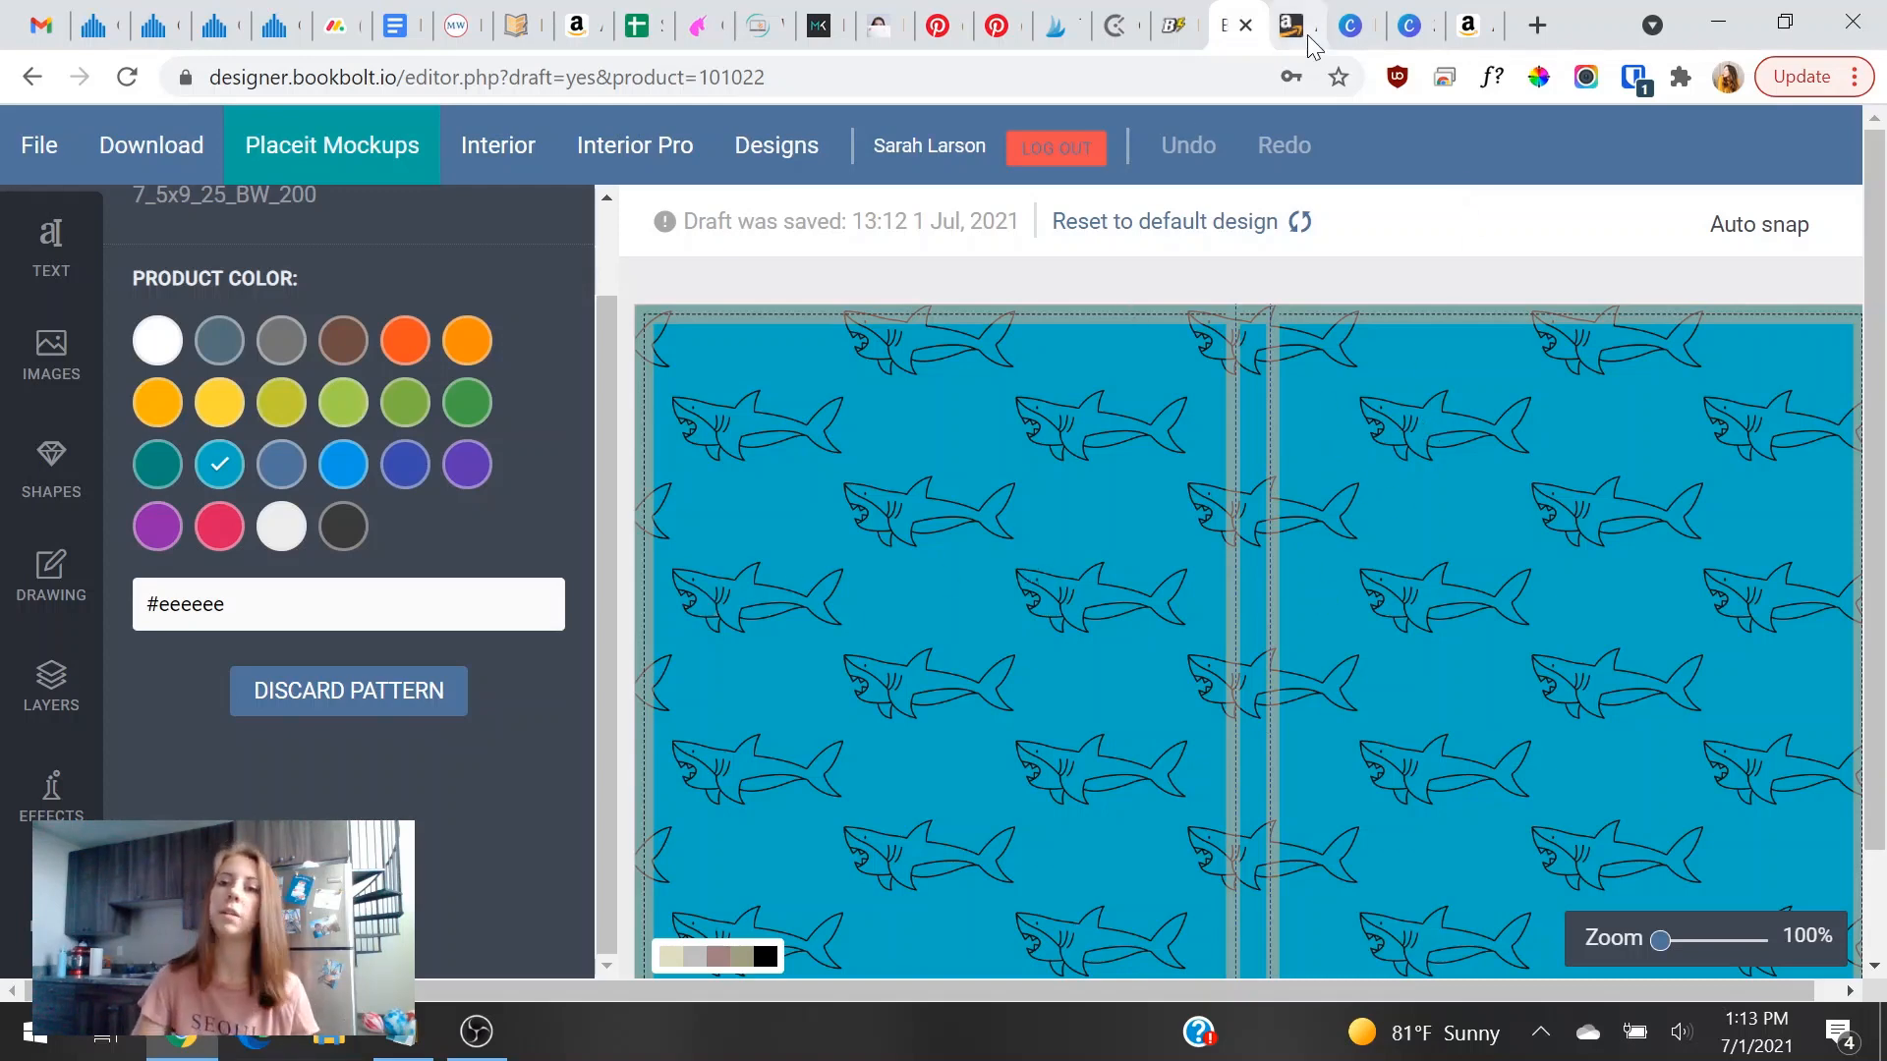
Switch to the 200-Page Composition Book design in Canva and look through its cover pages, ending at page 18.
{"action": "left_click", "coordinate": [1415, 24]}
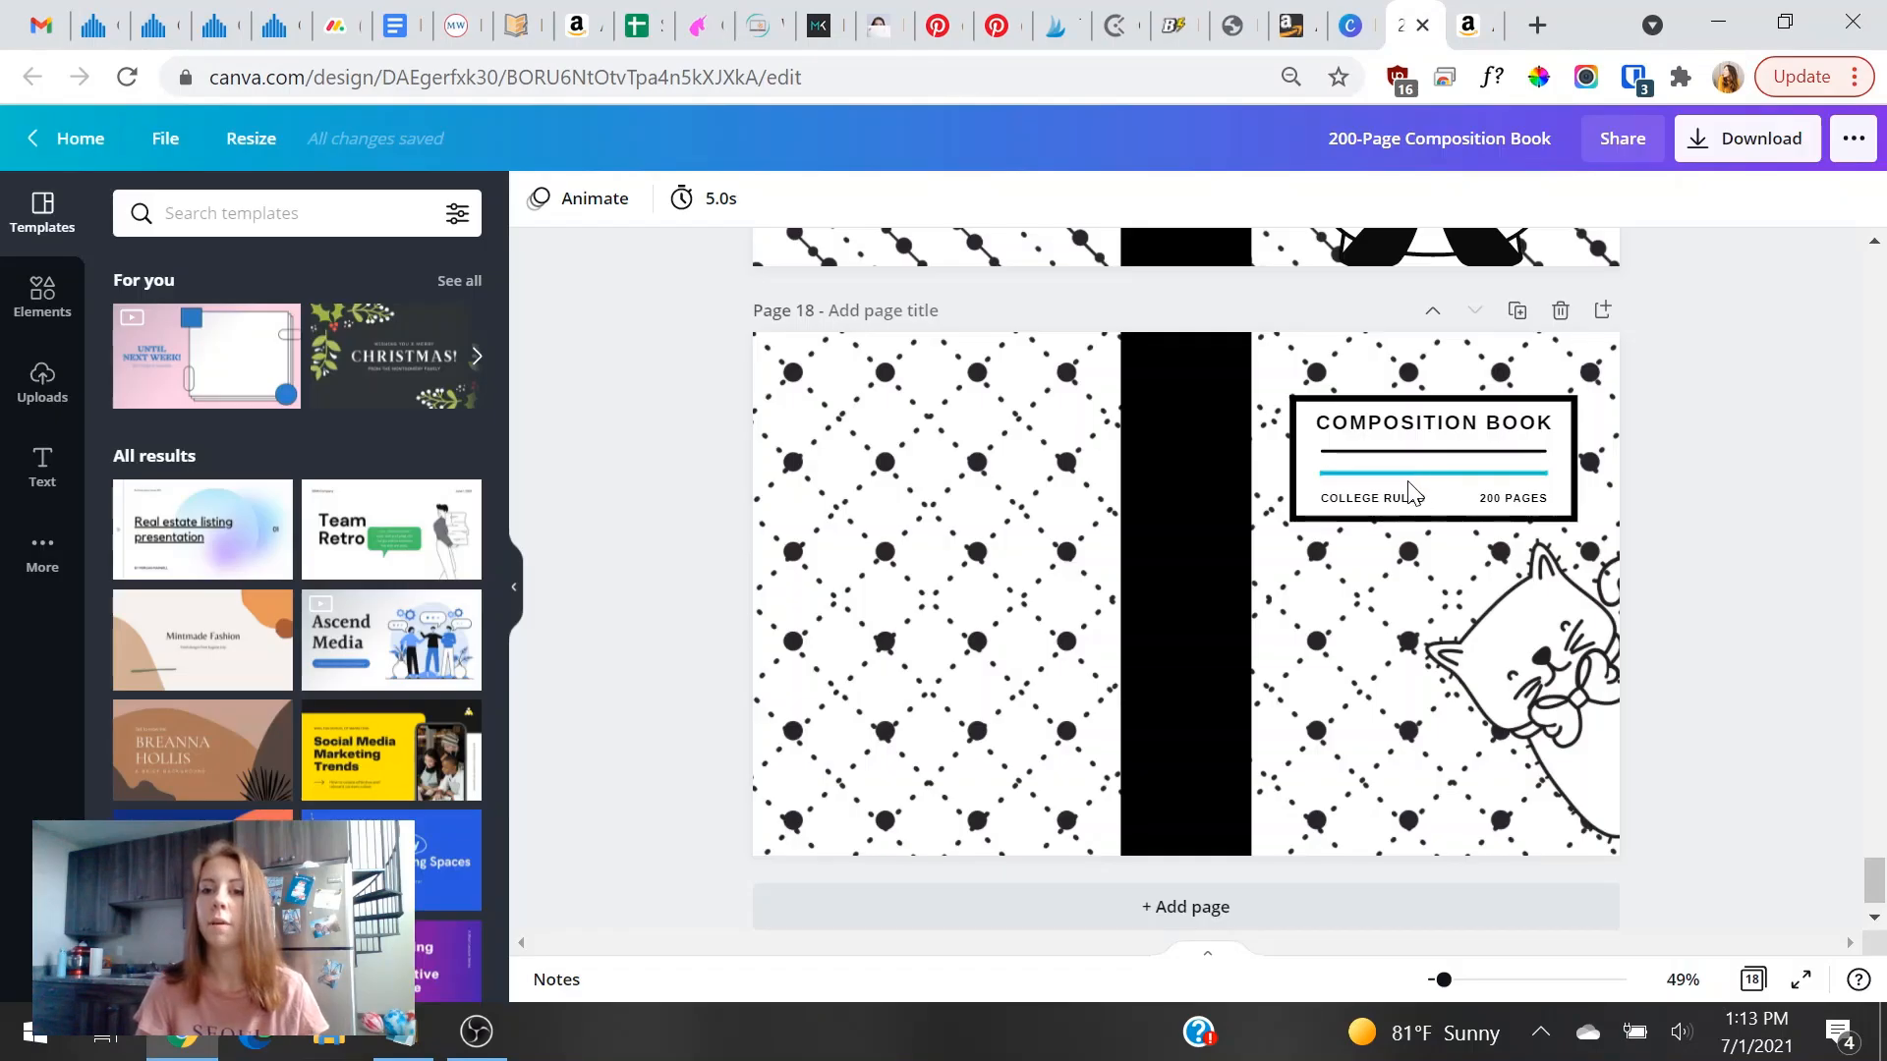
{"action": "scroll", "coordinate": [1533, 590], "scroll_direction": "up", "scroll_amount": 8}
{"action": "scroll", "coordinate": [1535, 590], "scroll_direction": "down", "scroll_amount": 10}
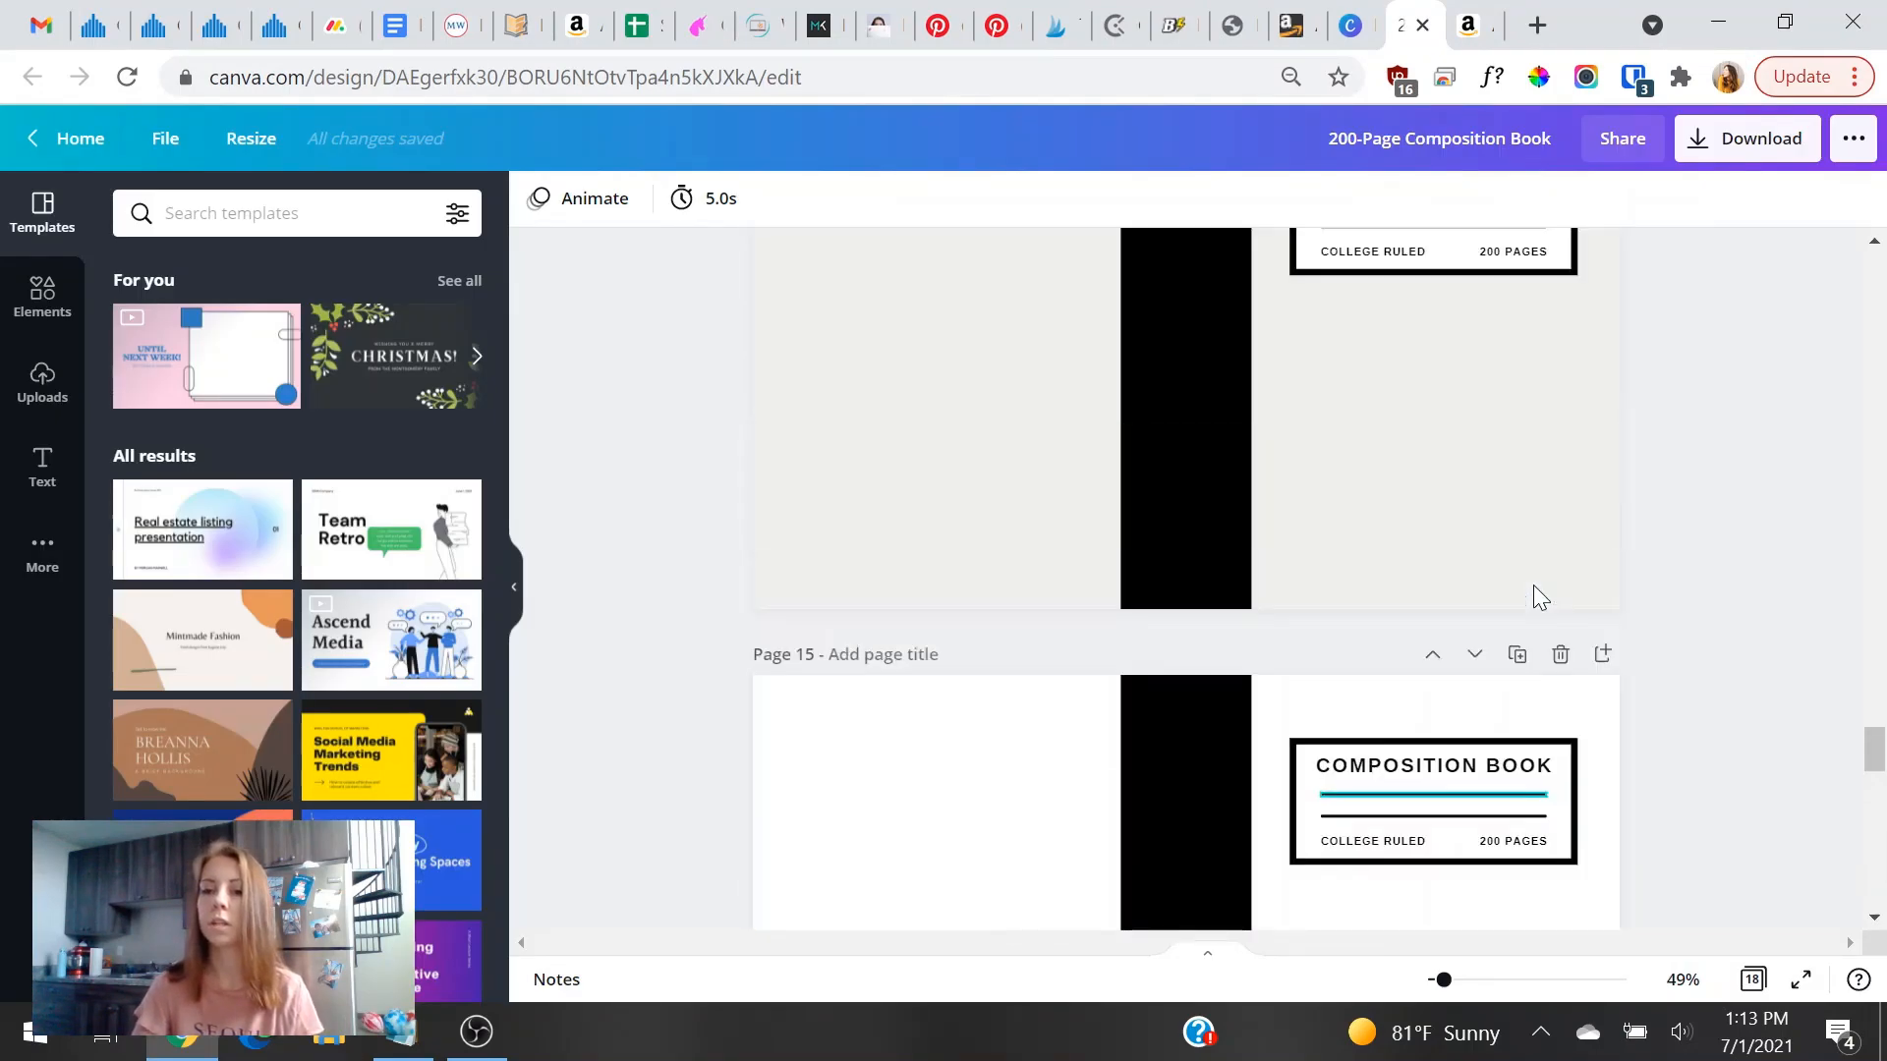
{"action": "scroll", "coordinate": [1635, 645], "scroll_direction": "up", "scroll_amount": 15}
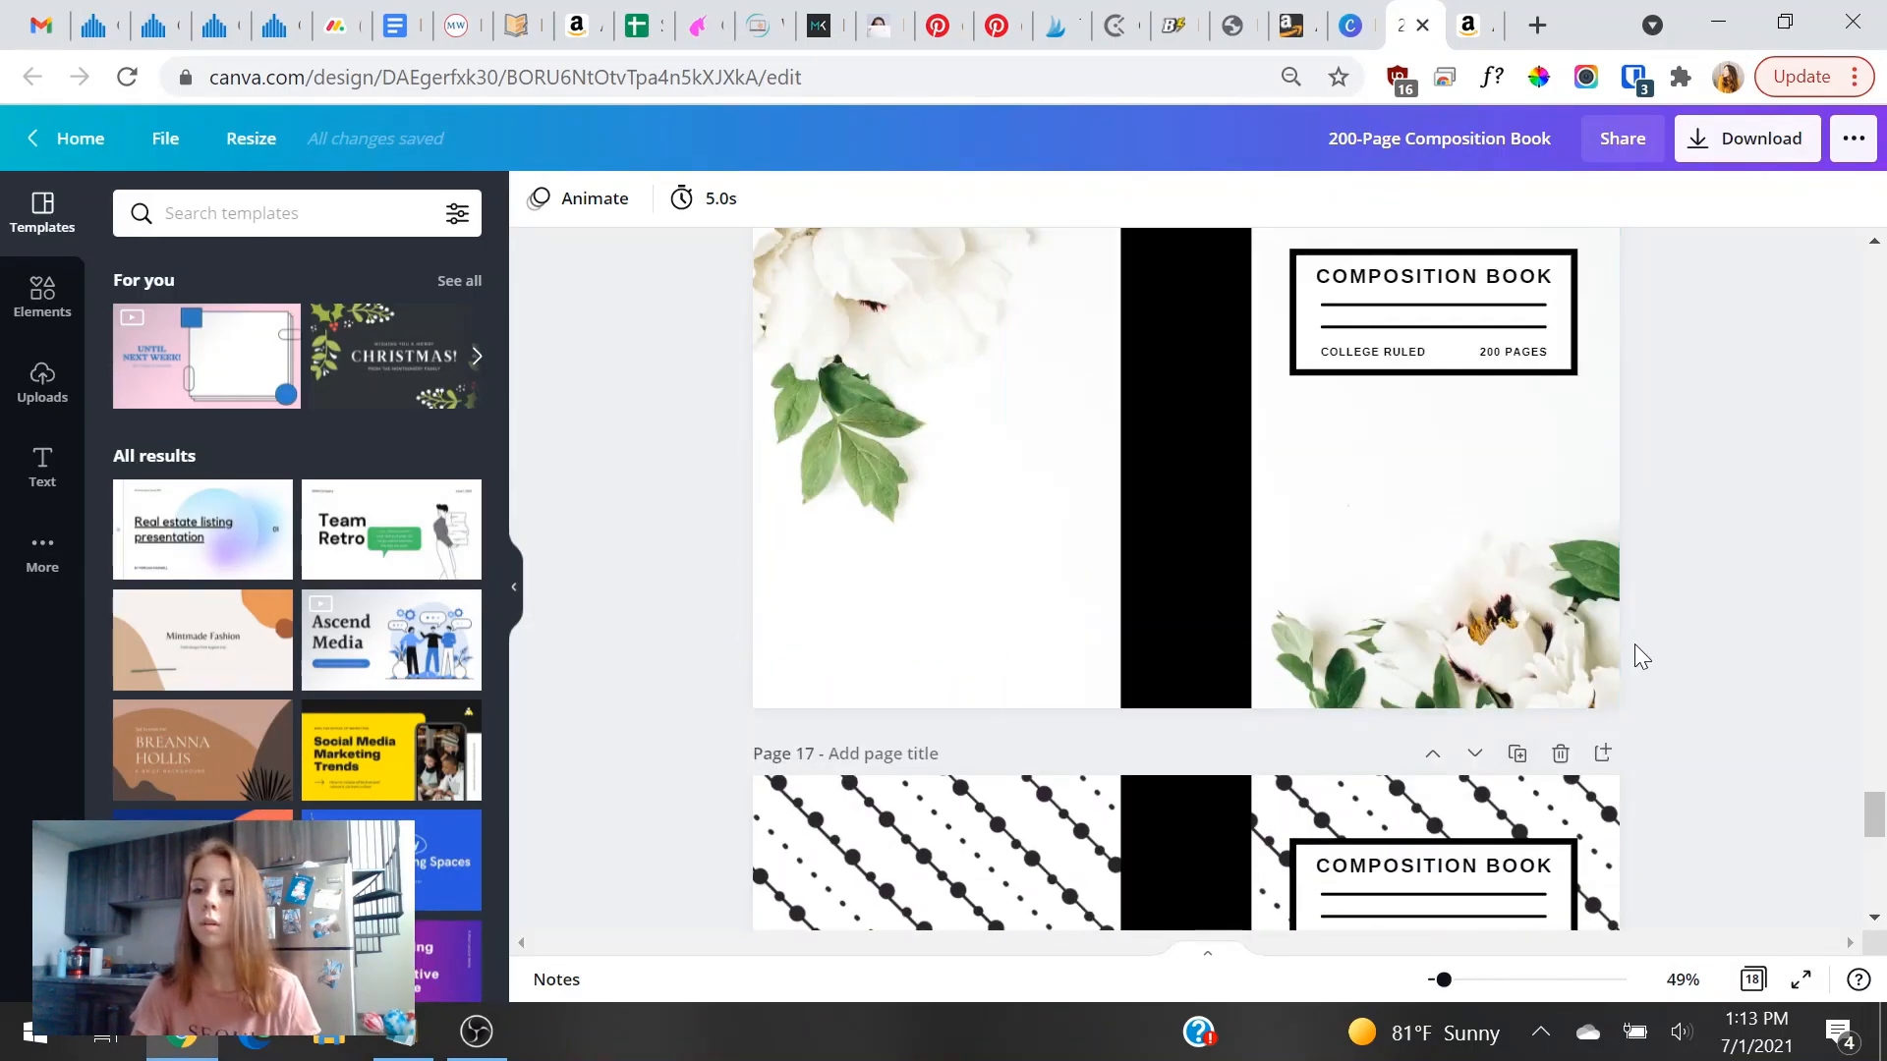
{"action": "scroll", "coordinate": [1637, 658], "scroll_direction": "up", "scroll_amount": 15}
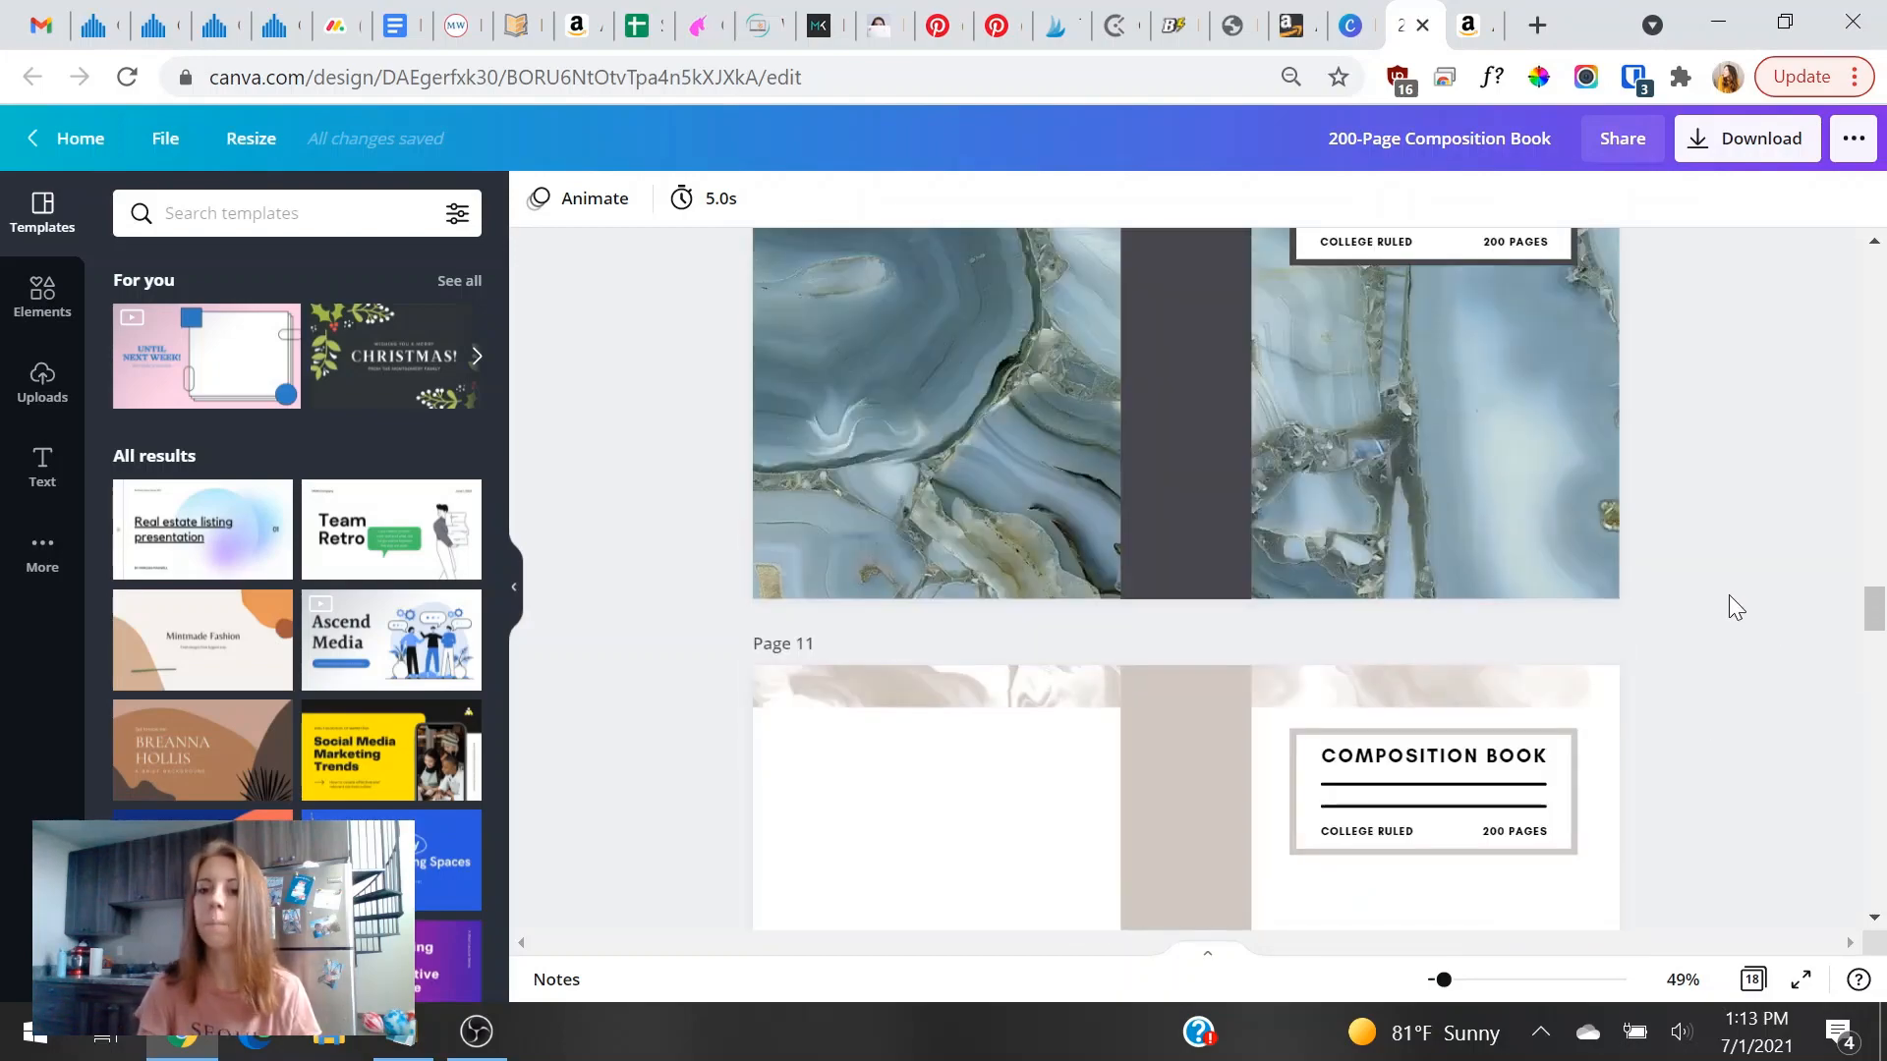
{"action": "scroll", "coordinate": [1729, 600], "scroll_direction": "down", "scroll_amount": 15}
{"action": "scroll", "coordinate": [1722, 633], "scroll_direction": "down", "scroll_amount": 15}
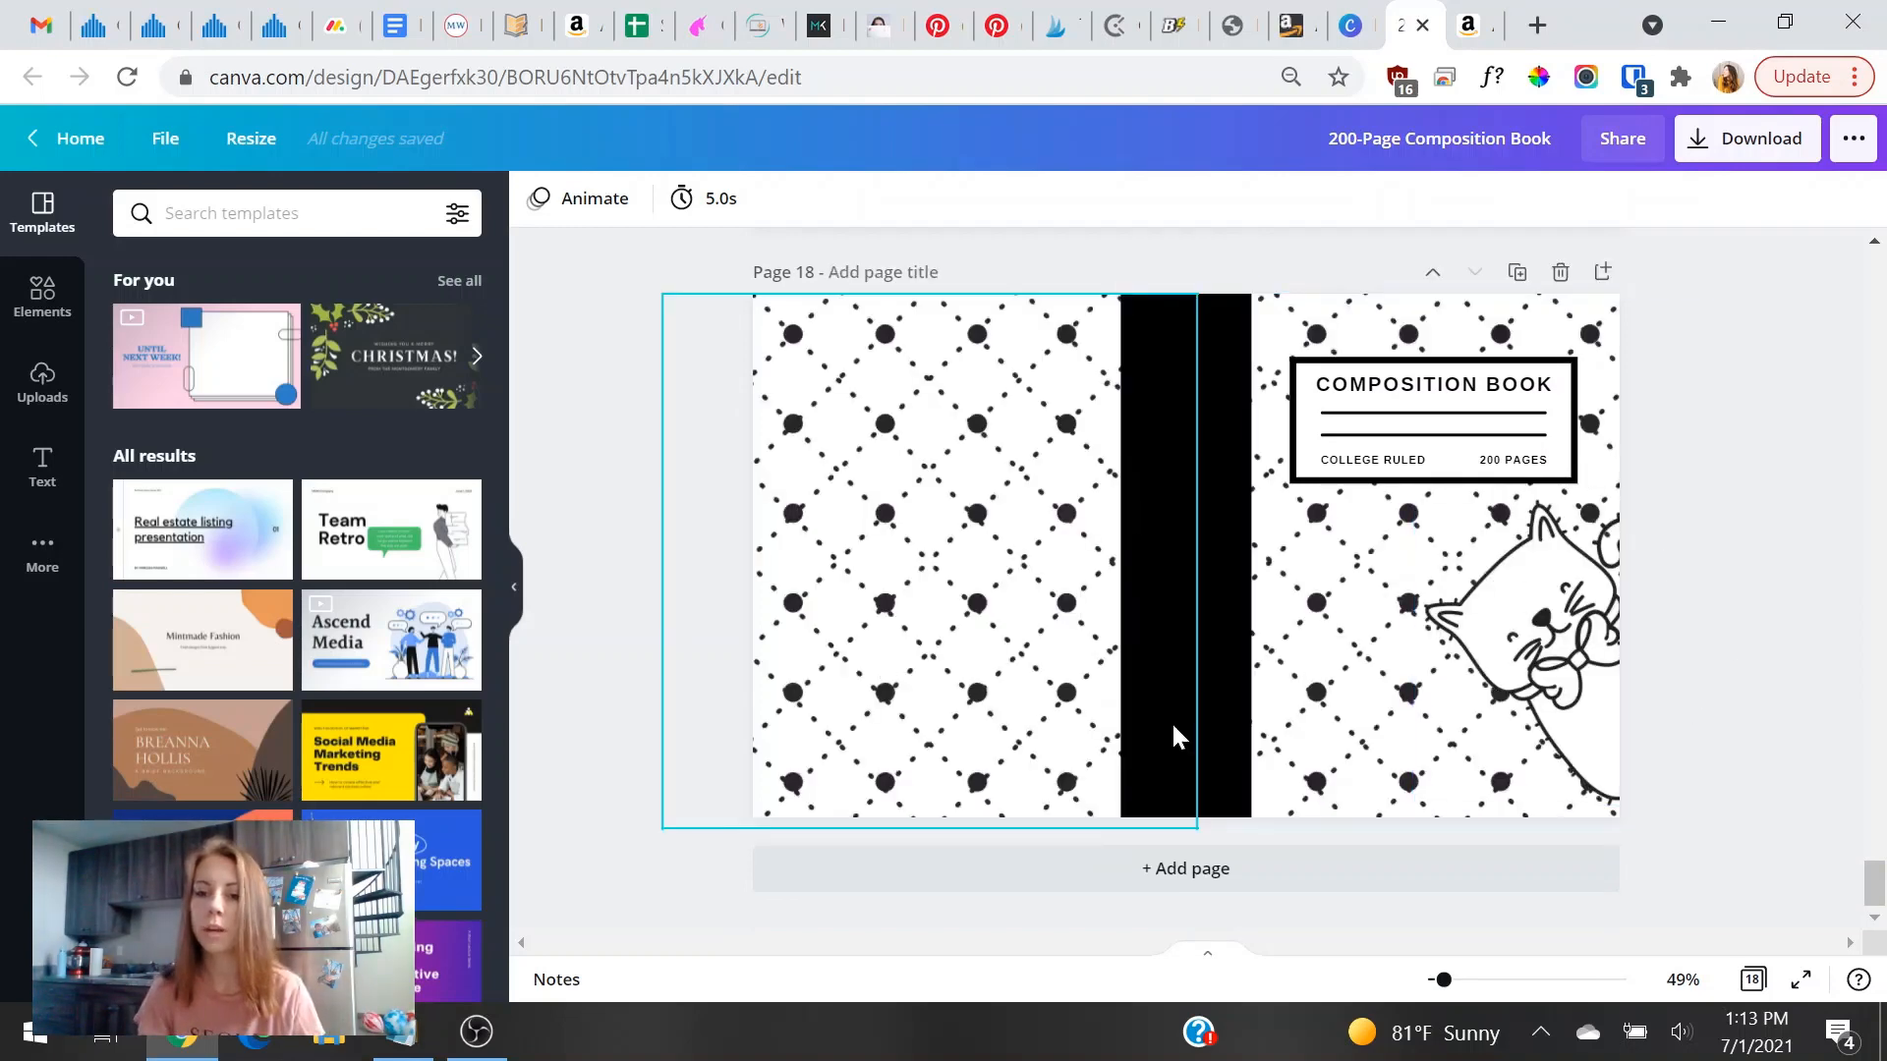
Download only page 18, the cat cover, as a PDF Print file and dismiss the download confirmation.
{"action": "left_click", "coordinate": [1800, 138]}
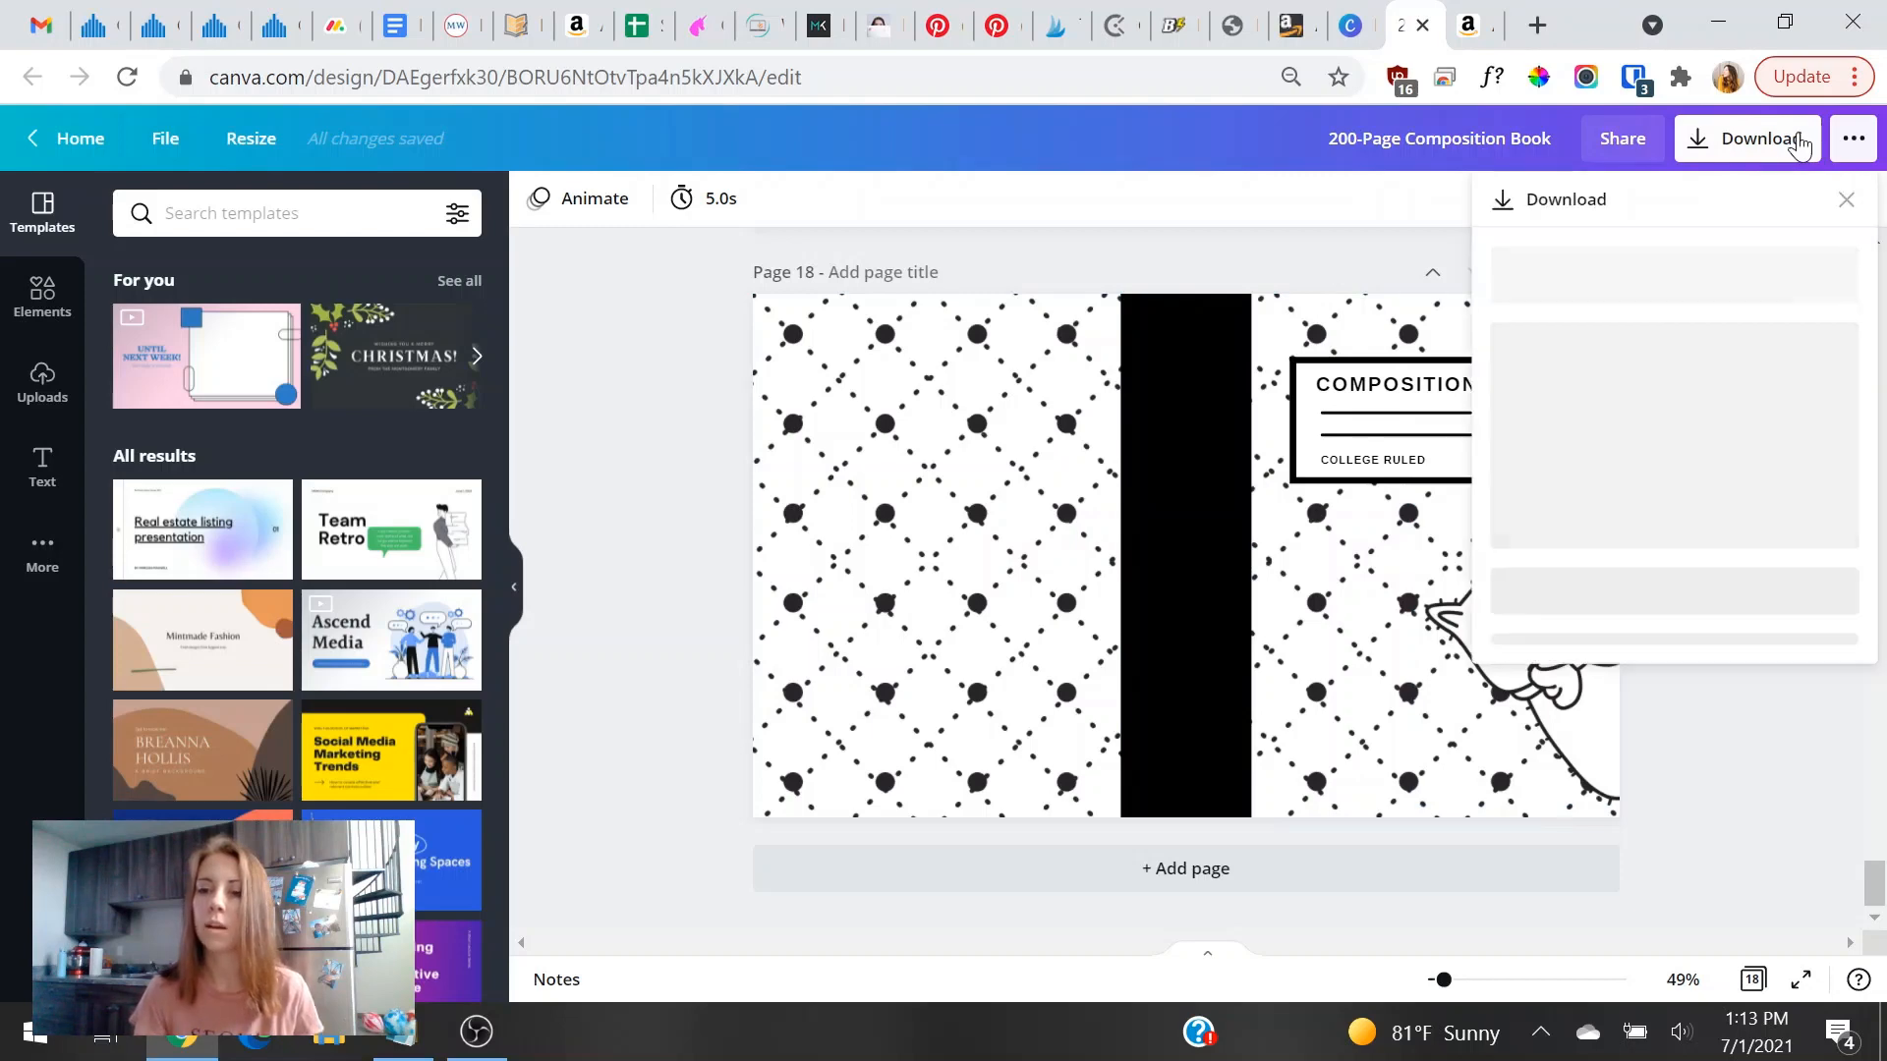
{"action": "left_click", "coordinate": [1752, 316]}
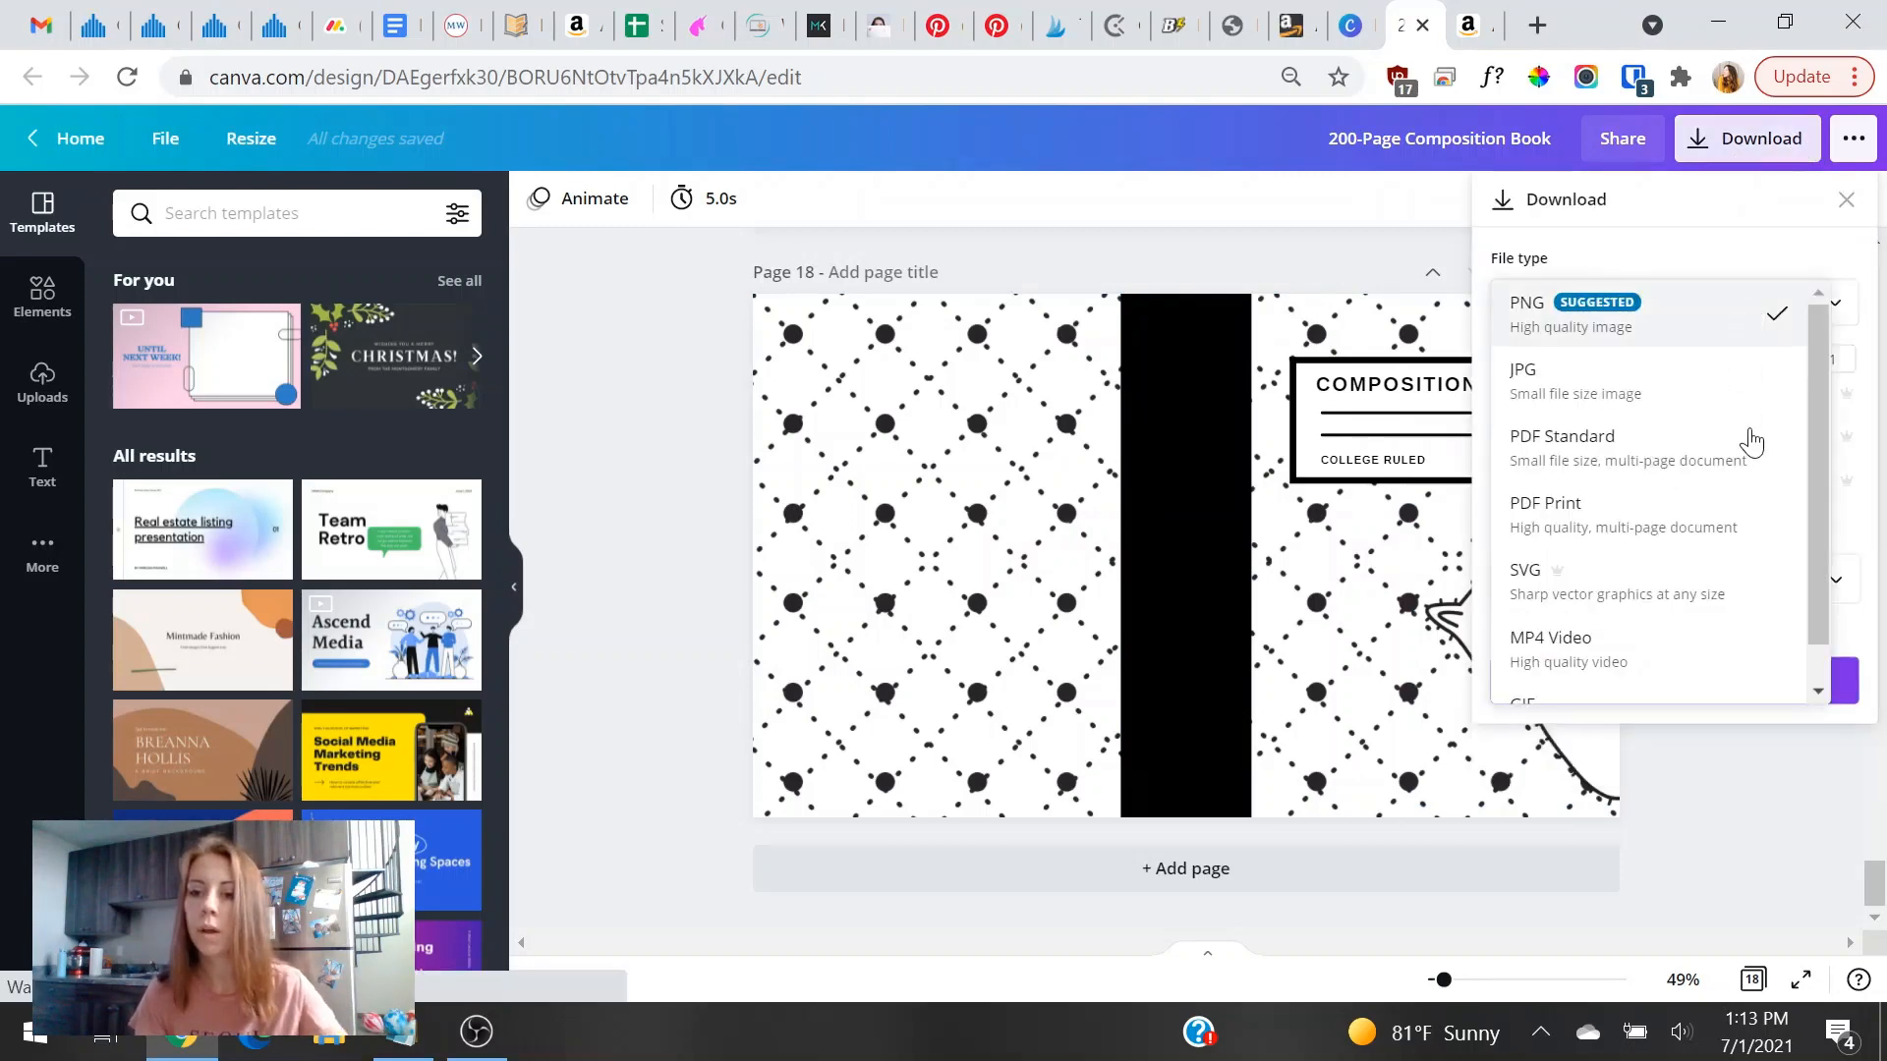
{"action": "left_click", "coordinate": [1678, 536]}
{"action": "left_click", "coordinate": [1674, 446]}
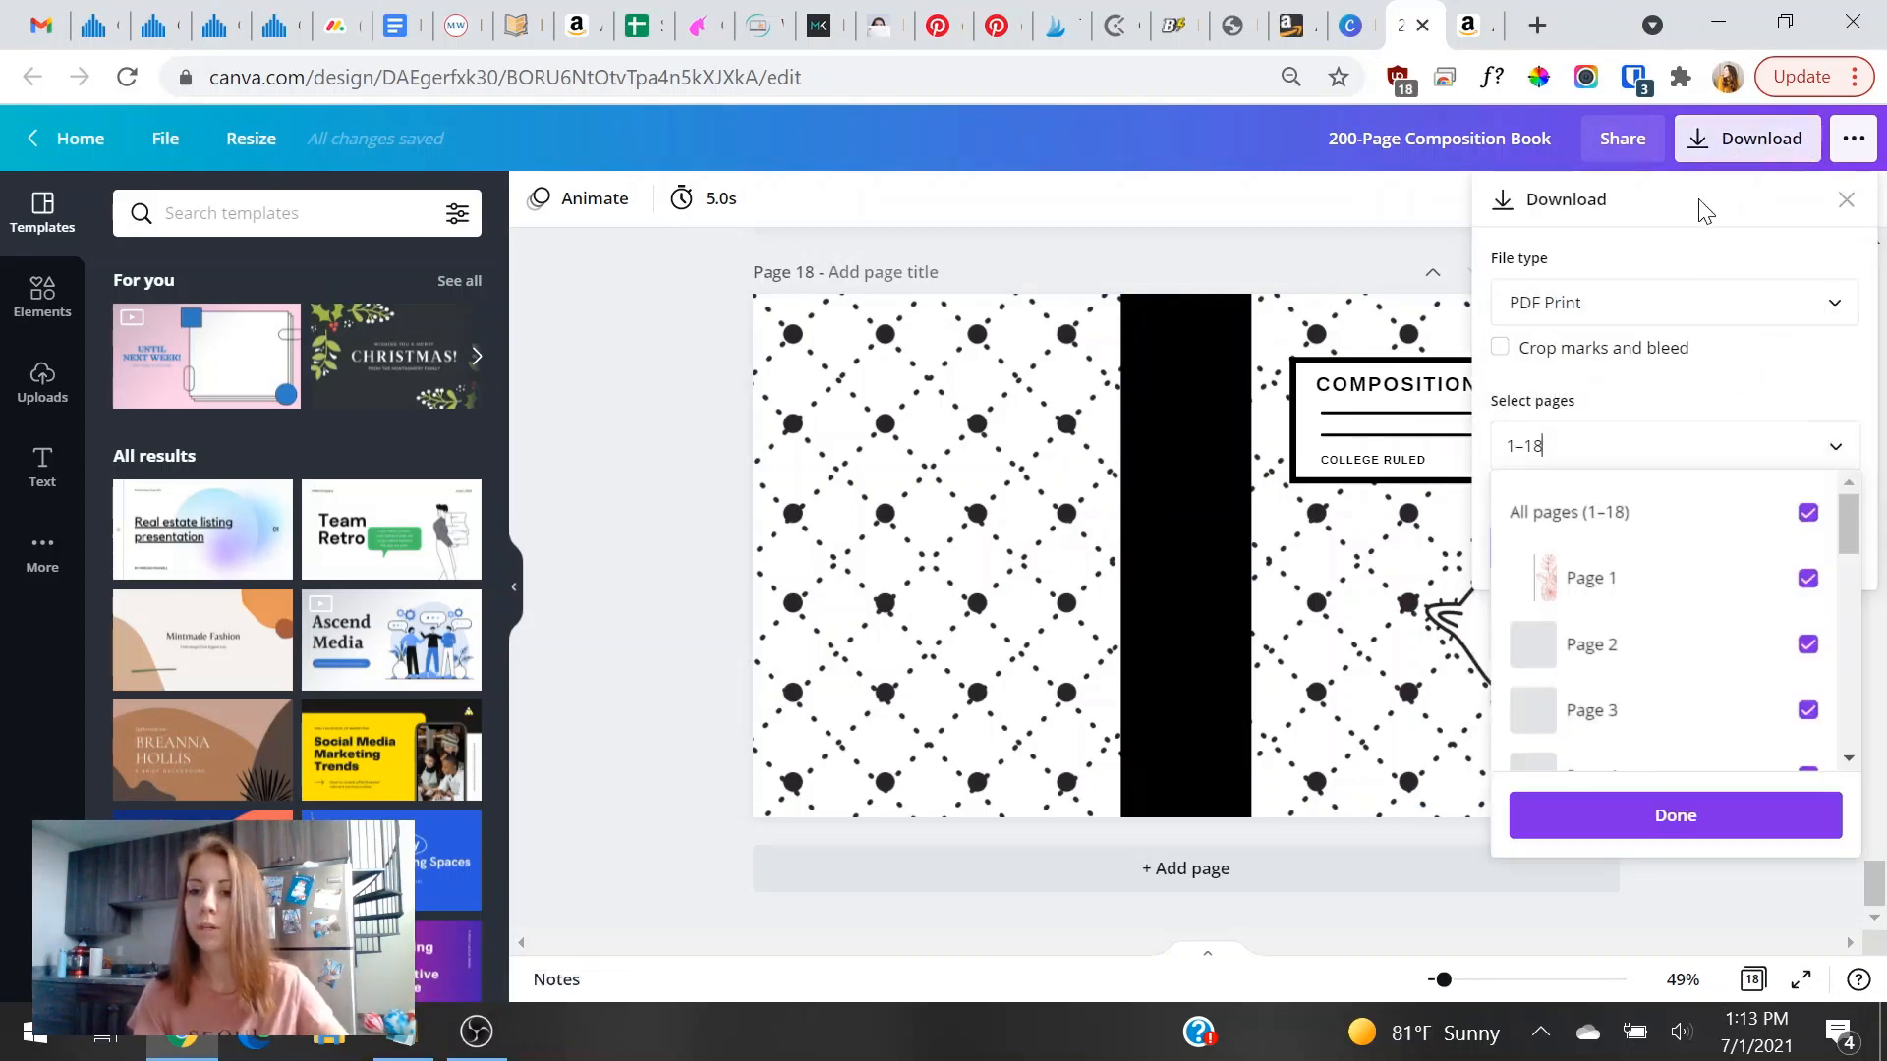
{"action": "left_click", "coordinate": [1719, 512]}
{"action": "scroll", "coordinate": [1690, 639], "scroll_direction": "down", "scroll_amount": 10}
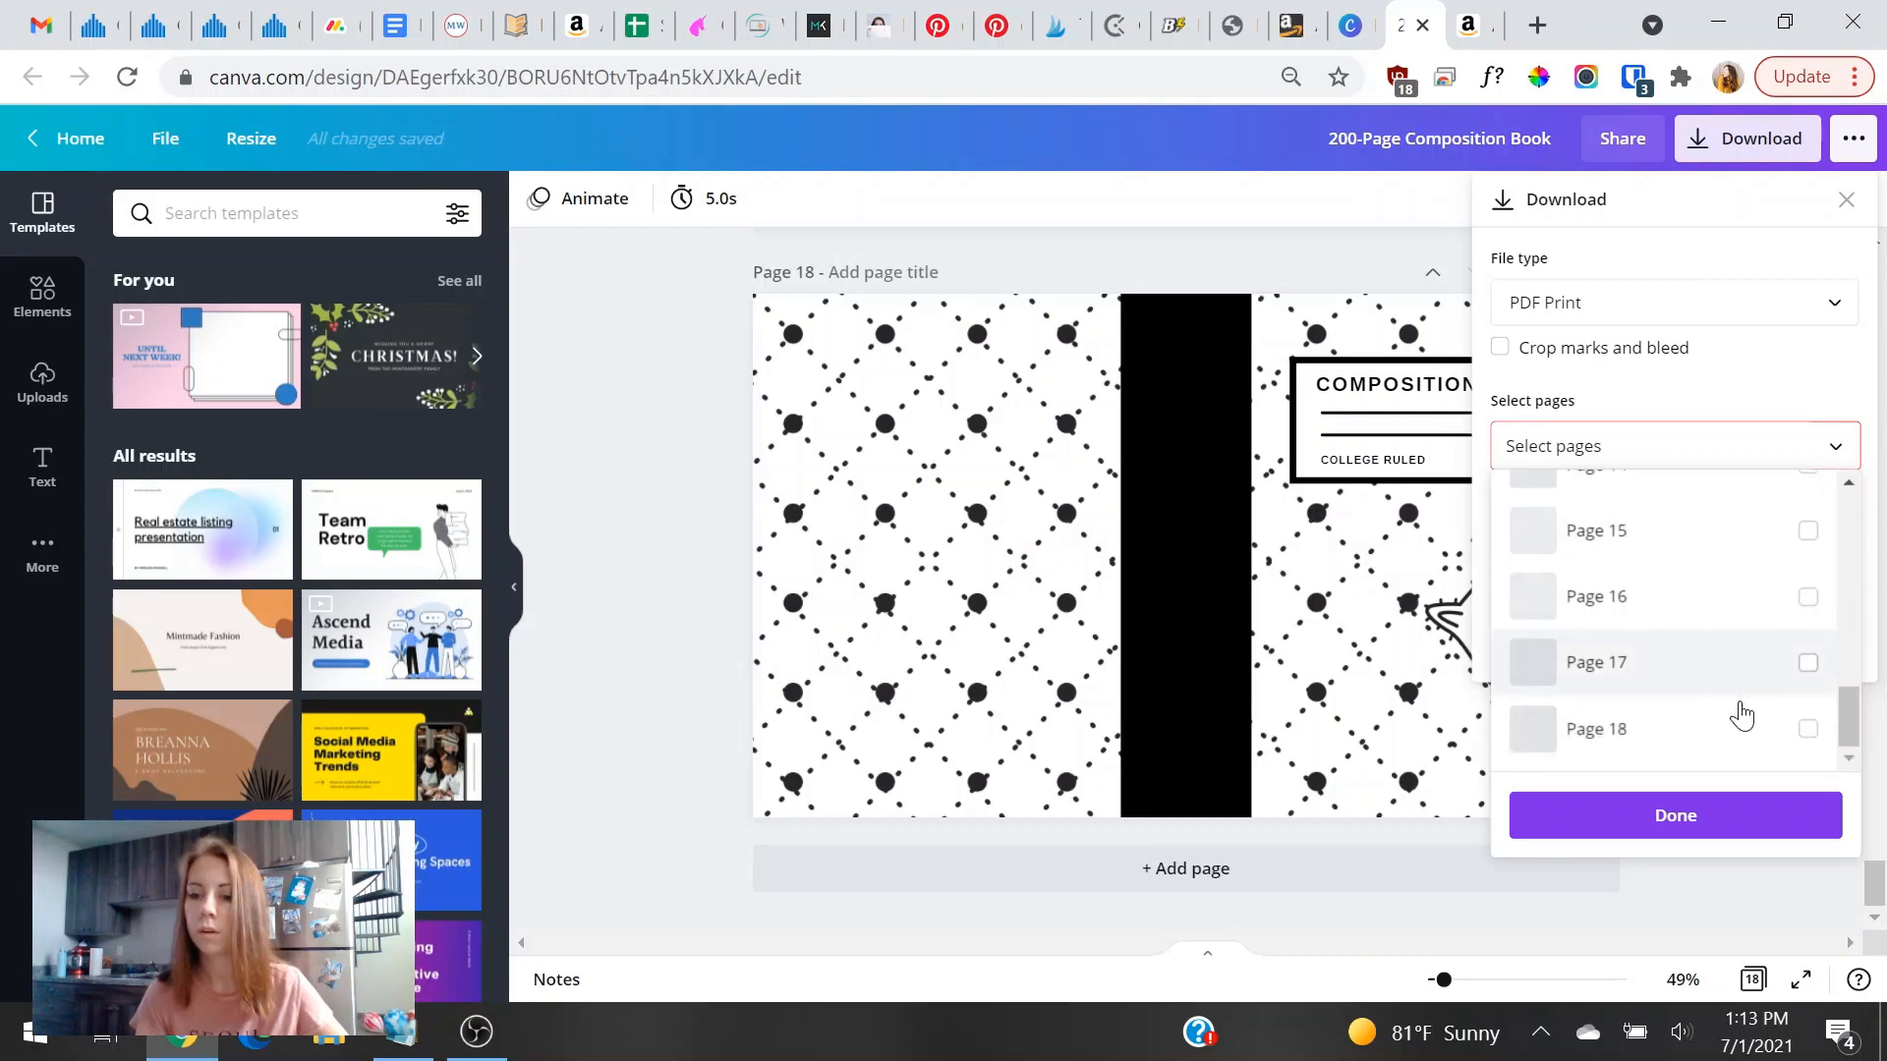
{"action": "left_click", "coordinate": [1750, 729]}
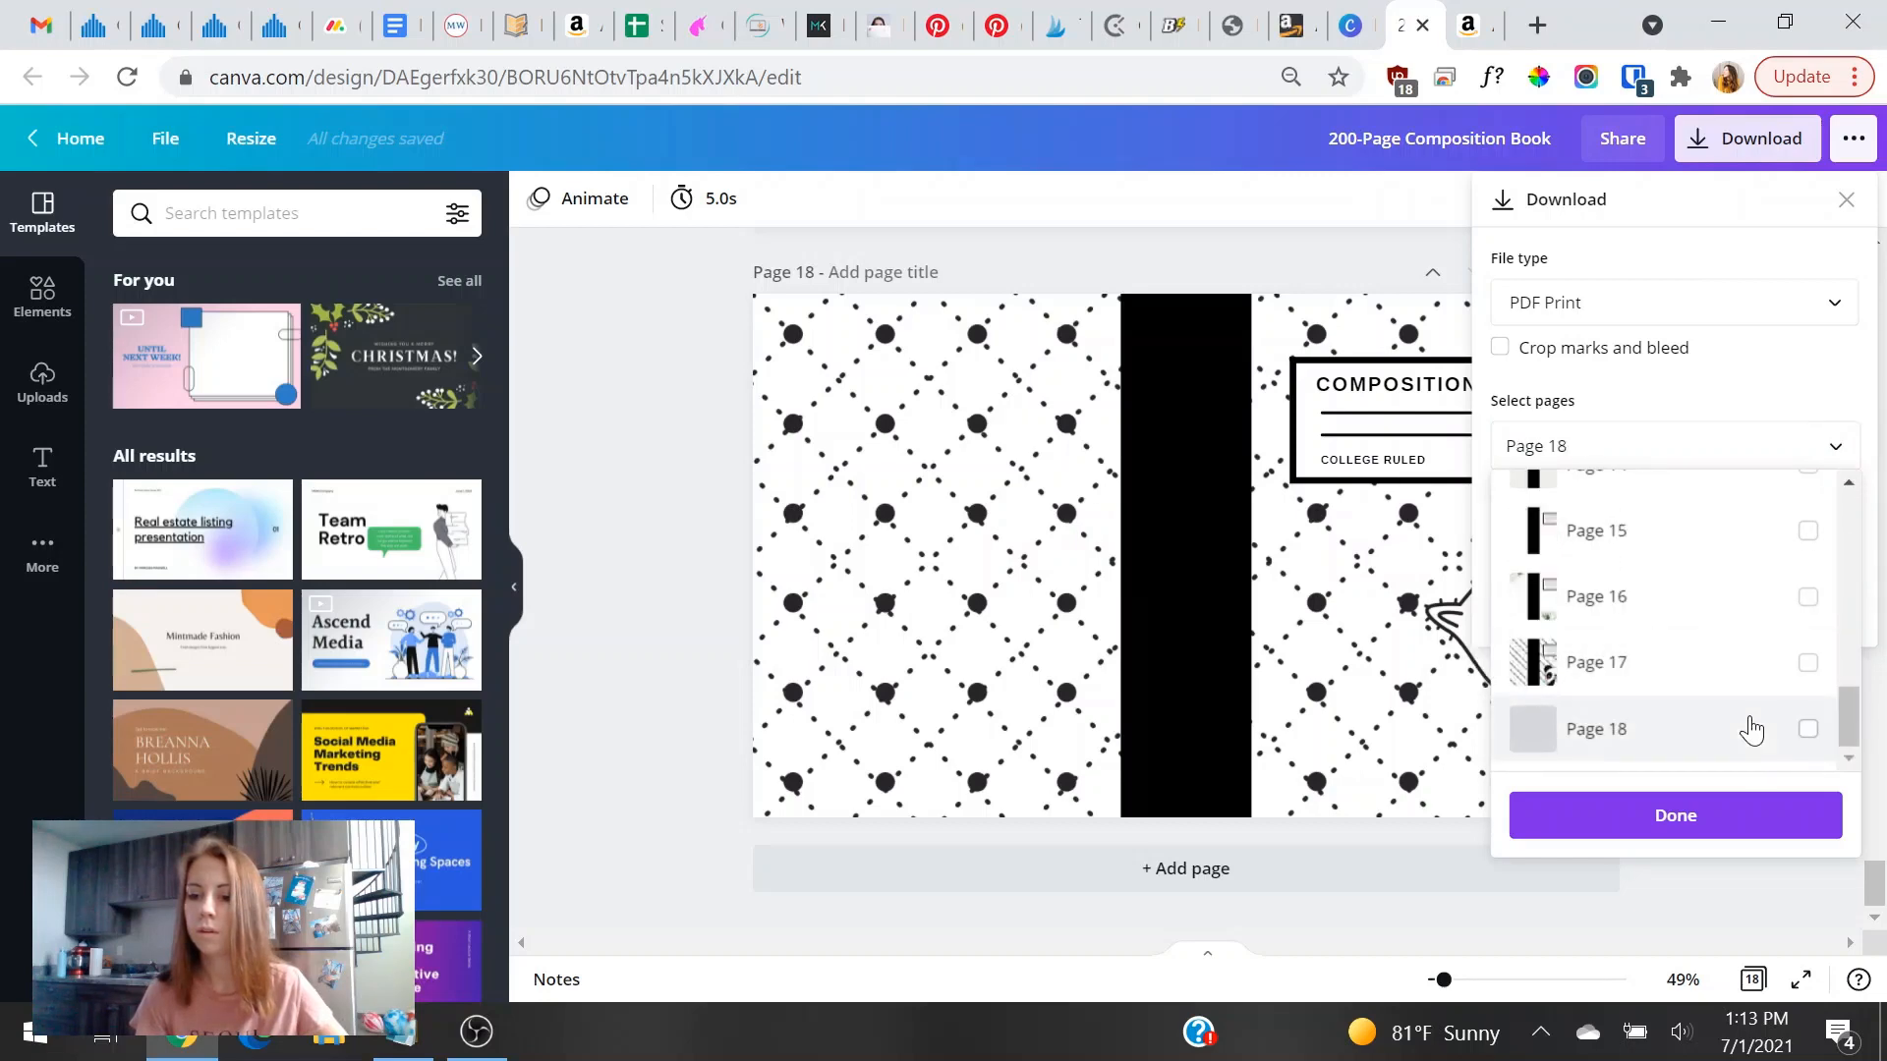
{"action": "left_click", "coordinate": [1783, 807]}
{"action": "left_click", "coordinate": [1681, 563]}
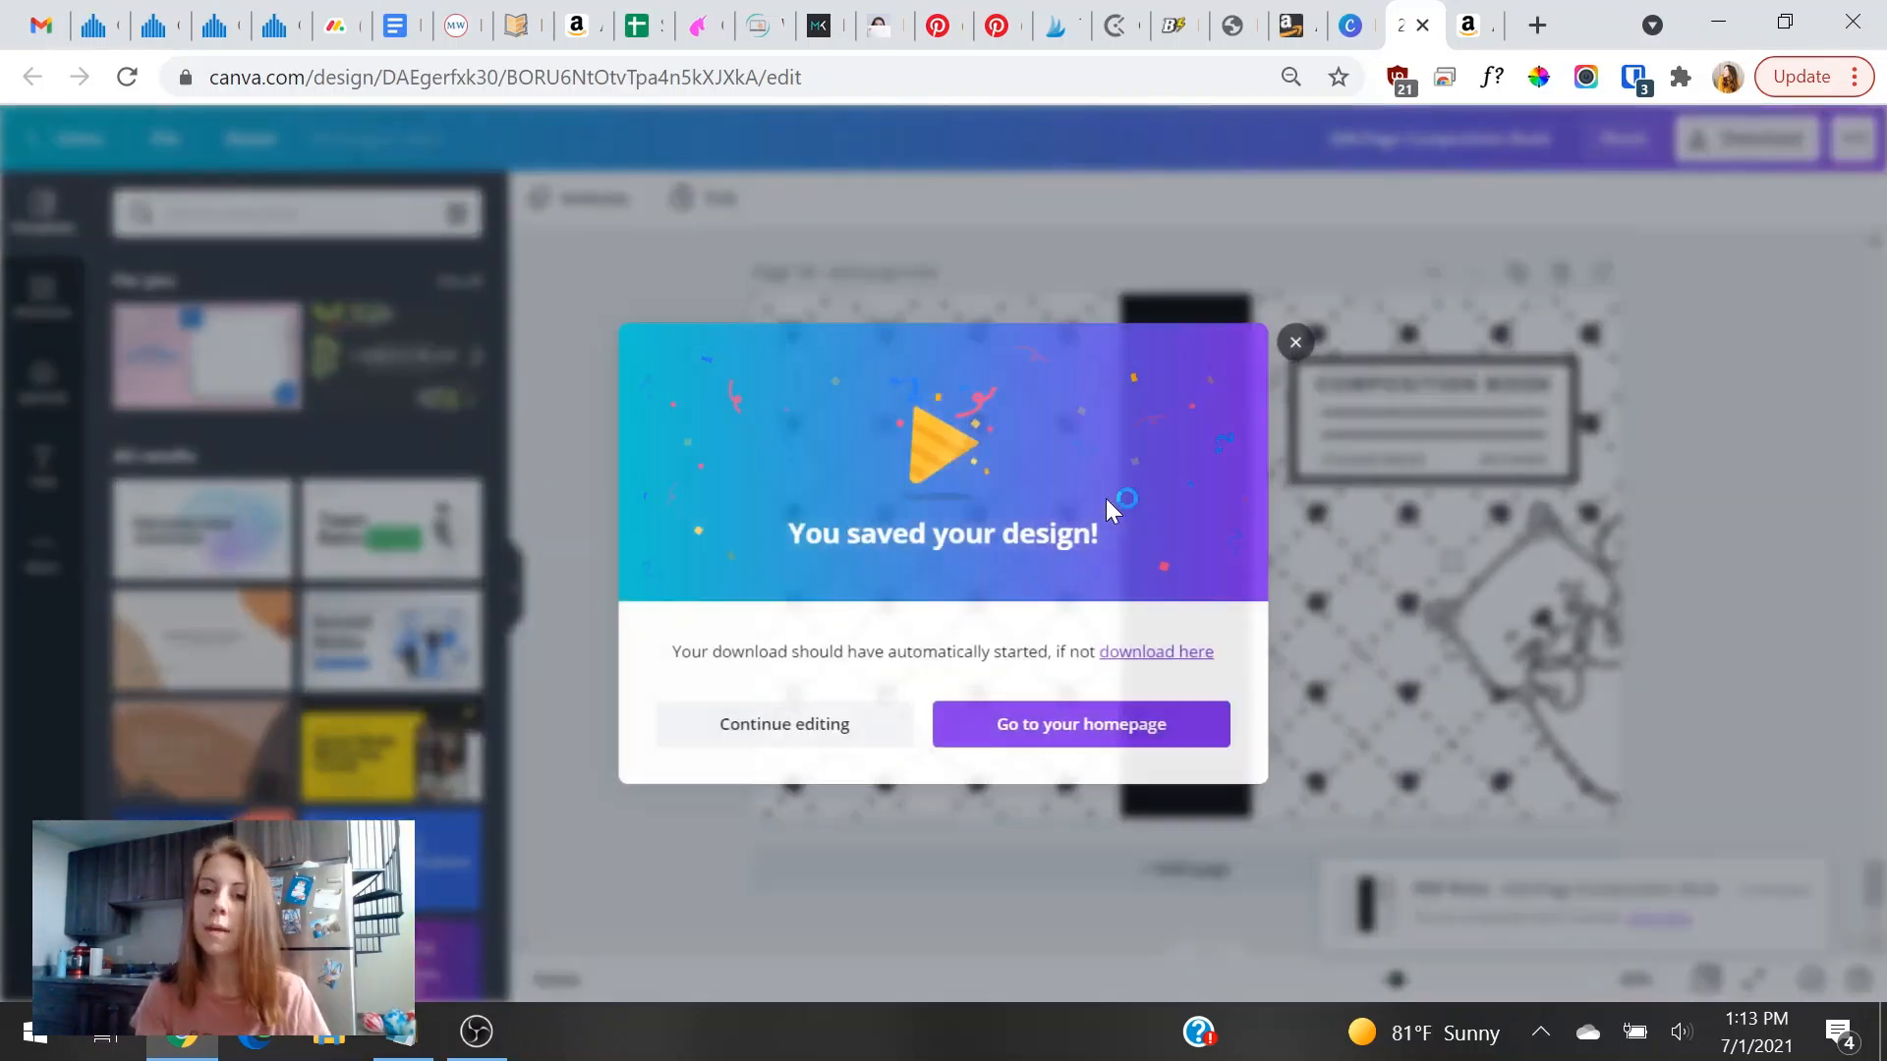
{"action": "left_click", "coordinate": [1295, 342]}
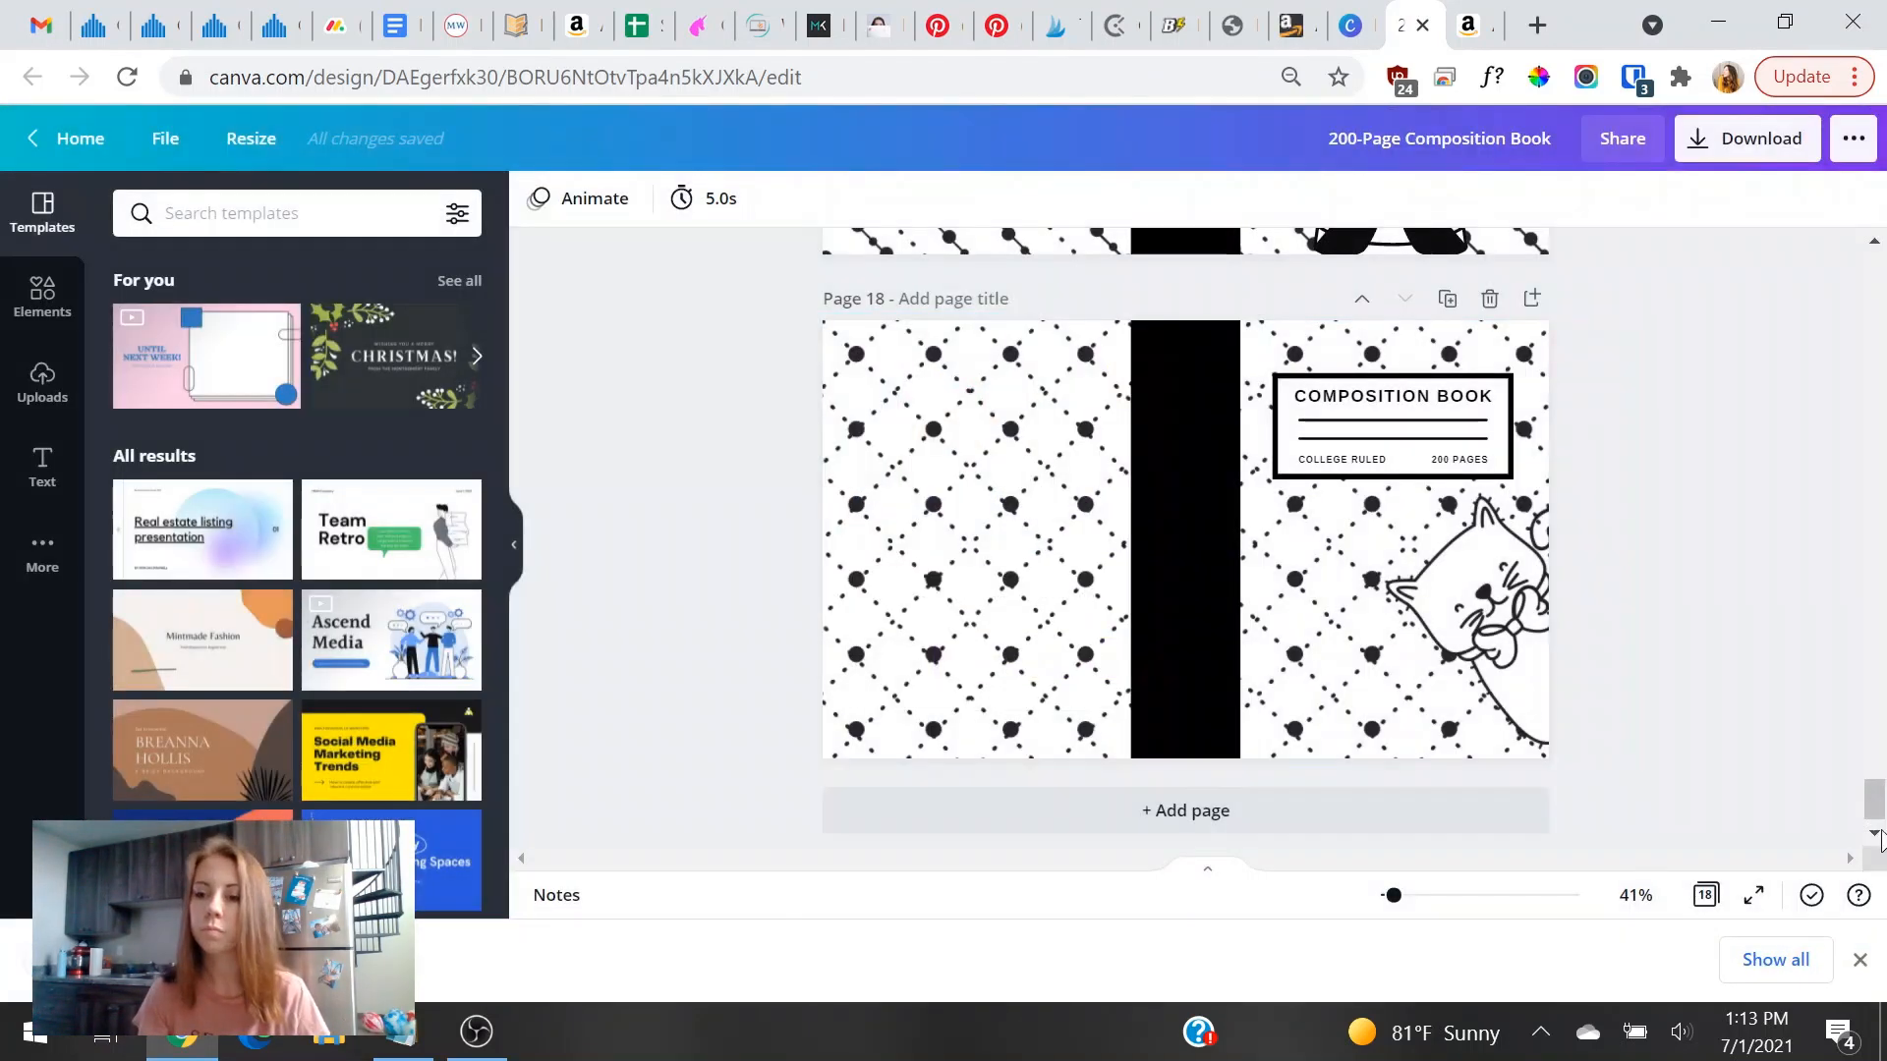
Go to page 1 of the design and inspect the black spine guide line and the background template image.
{"action": "left_click_drag", "start_coordinate": [1884, 798], "coordinate": [1883, 291]}
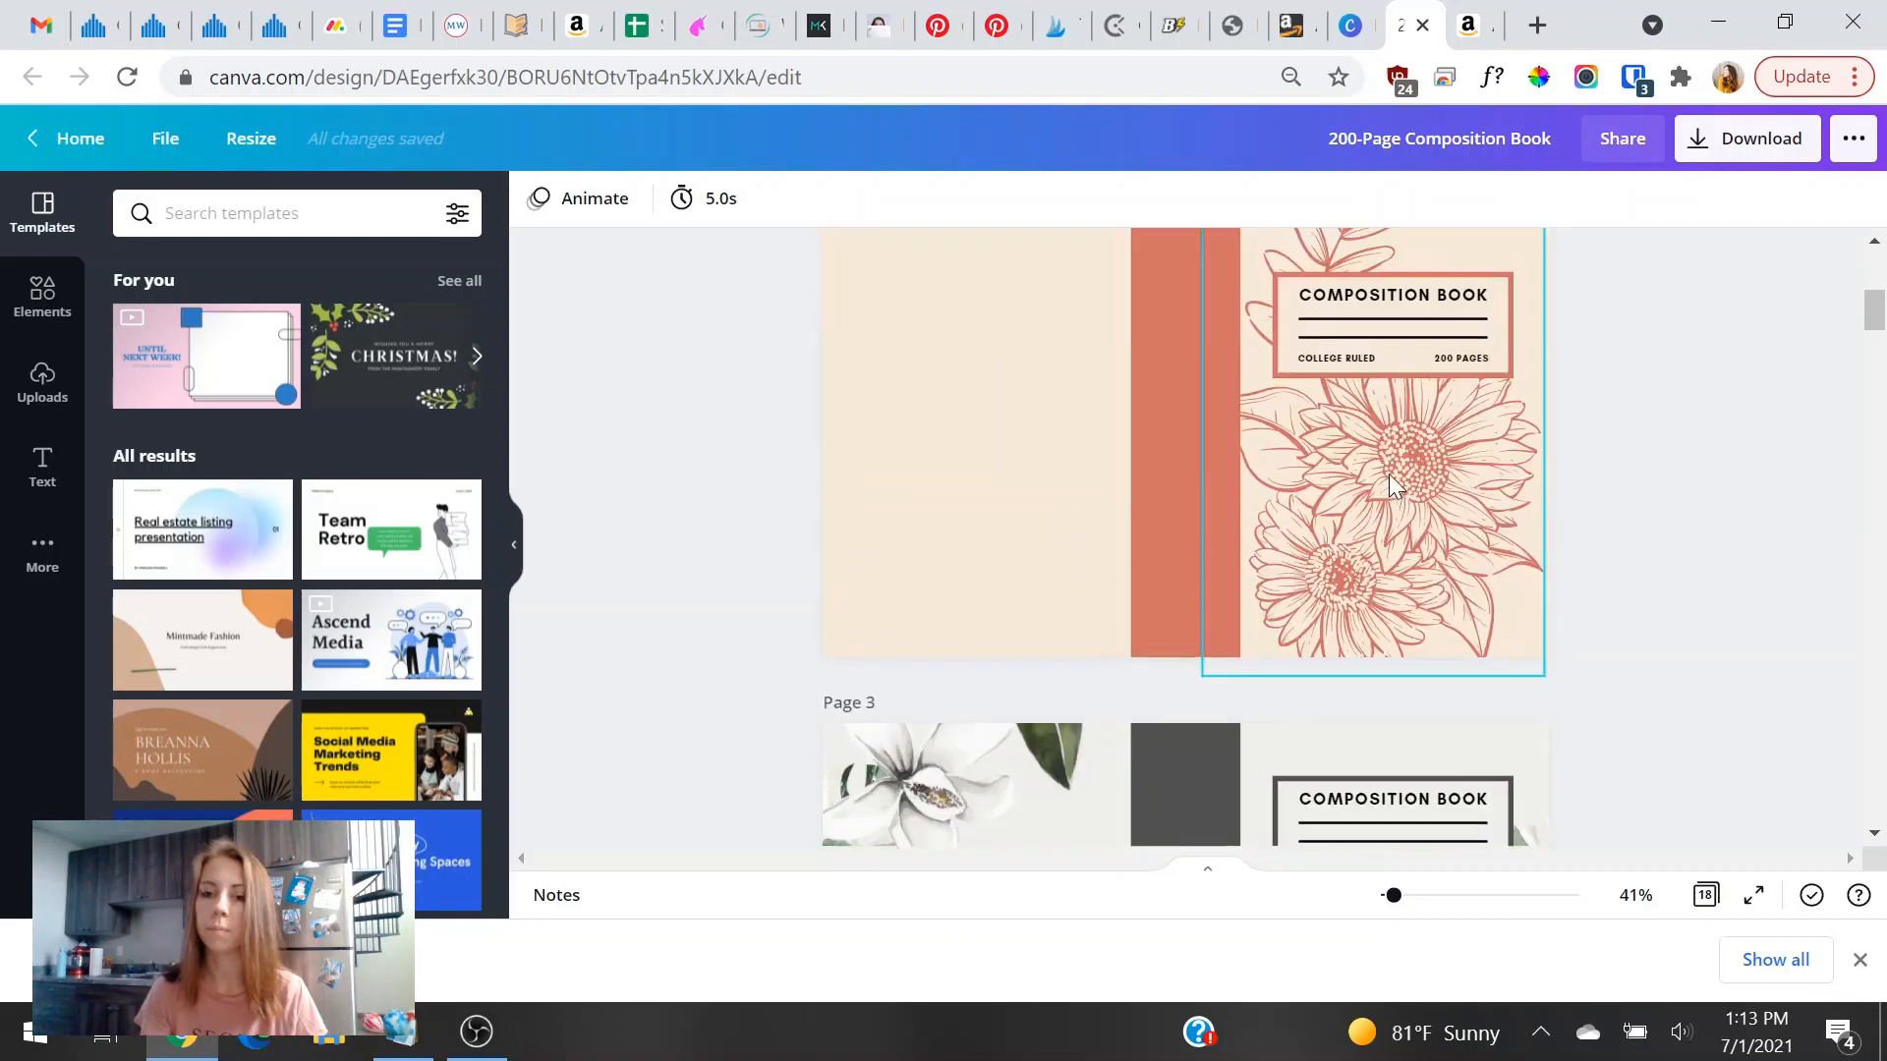
{"action": "left_click", "coordinate": [1187, 468]}
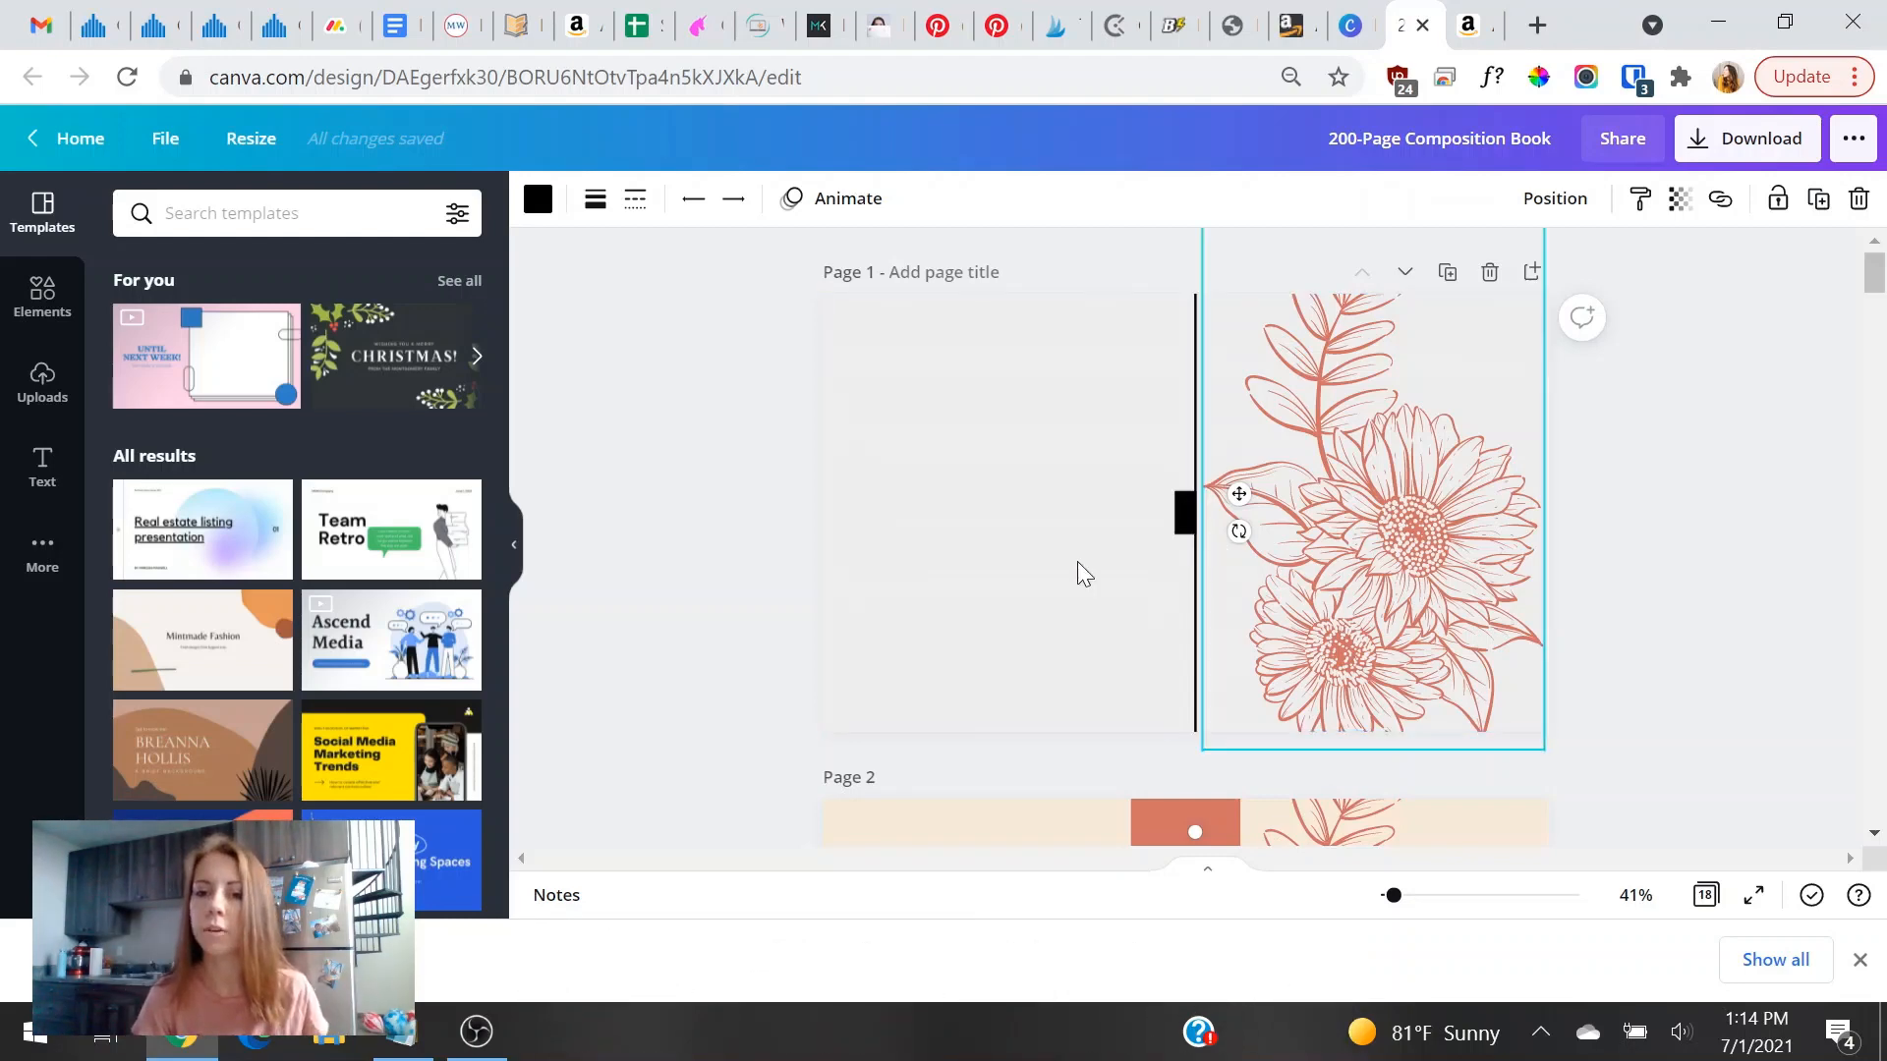
{"action": "left_click", "coordinate": [981, 388]}
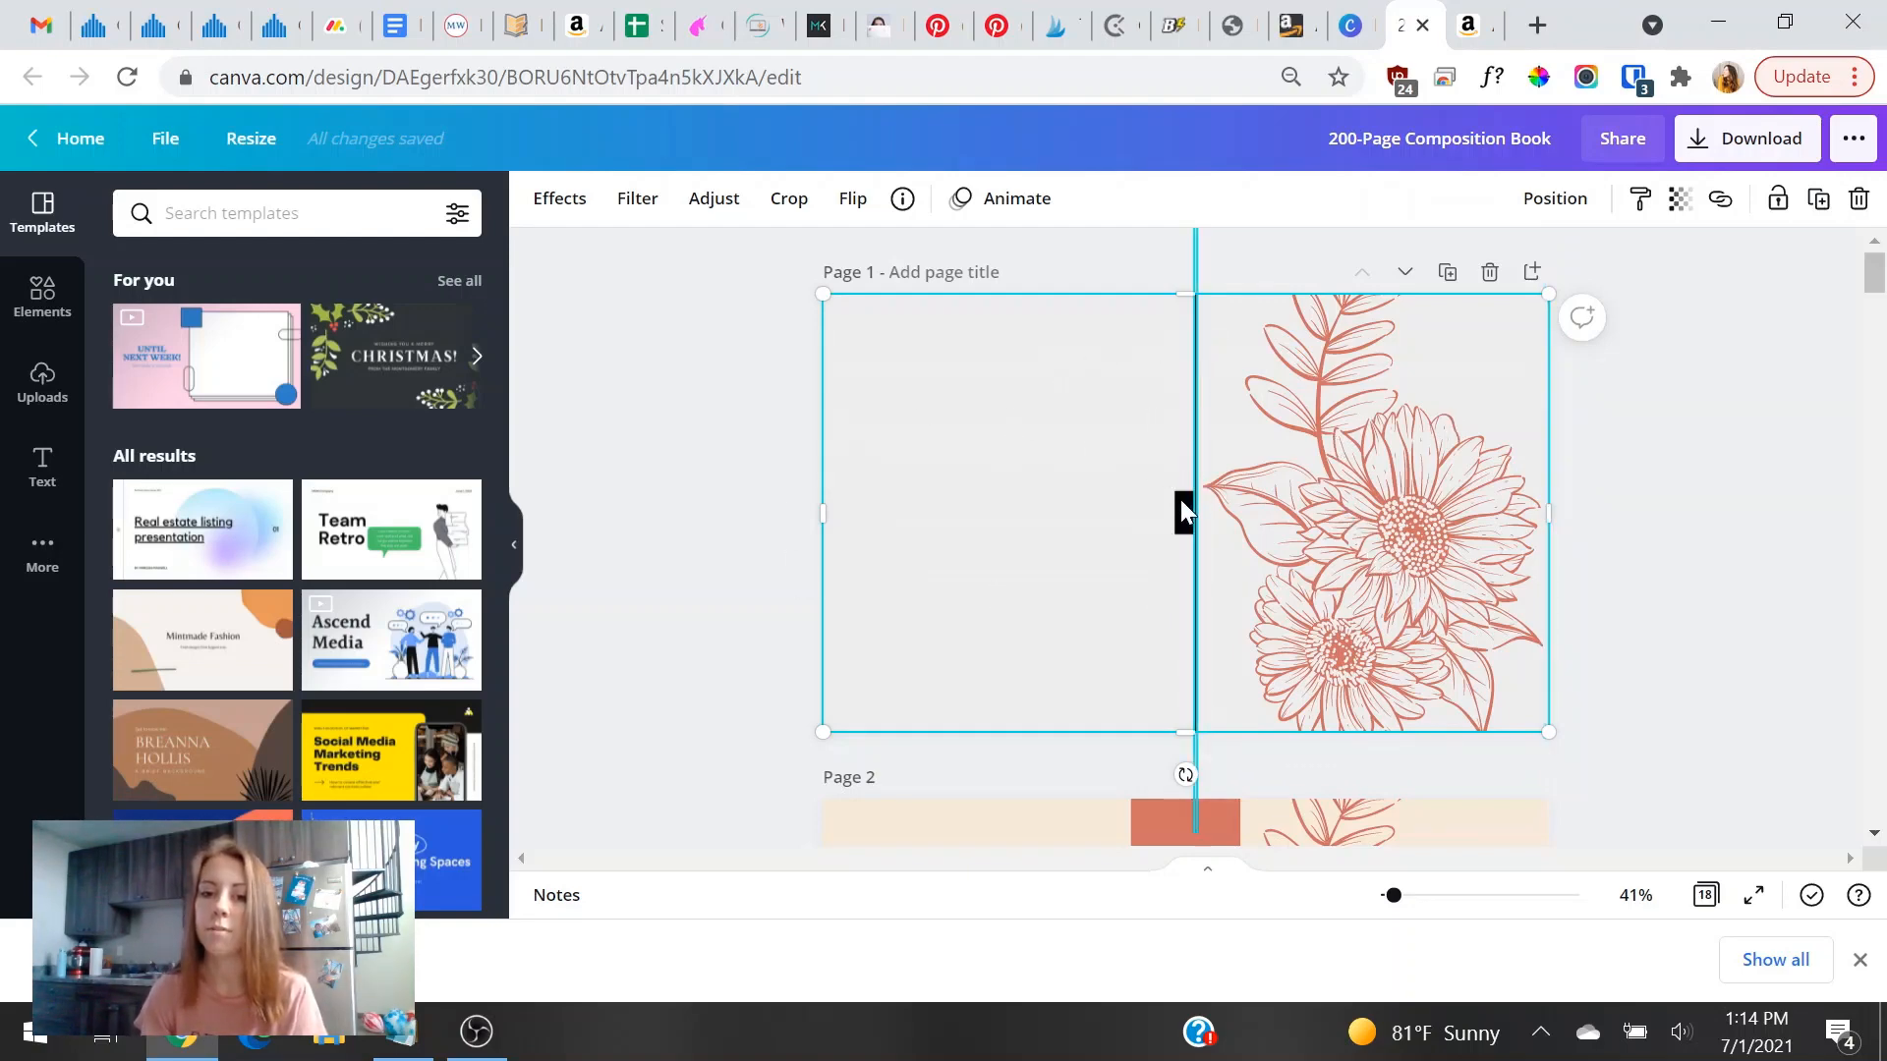
Review the composition book cover designs from page 1 through to page 18.
{"action": "scroll", "coordinate": [1129, 544], "scroll_direction": "down", "scroll_amount": 2}
{"action": "scroll", "coordinate": [1358, 331], "scroll_direction": "down", "scroll_amount": 2}
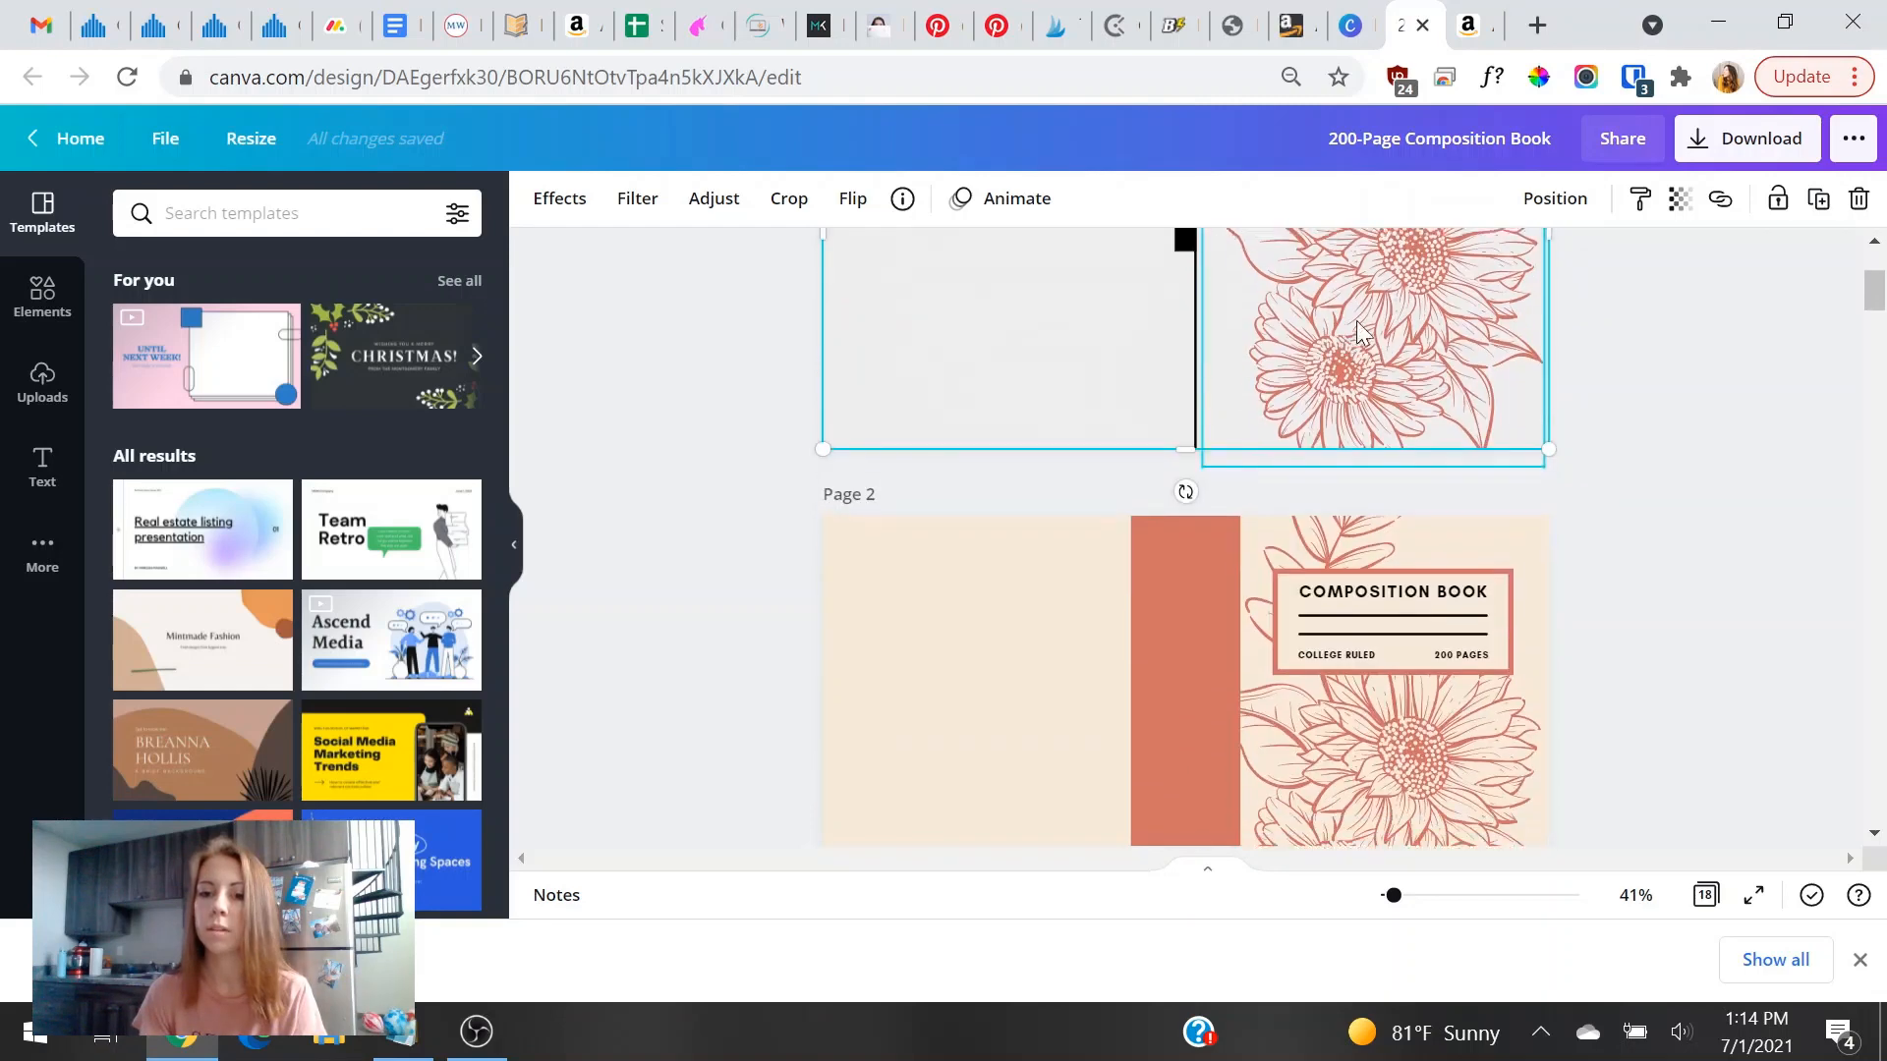
{"action": "scroll", "coordinate": [1359, 331], "scroll_direction": "down", "scroll_amount": 8}
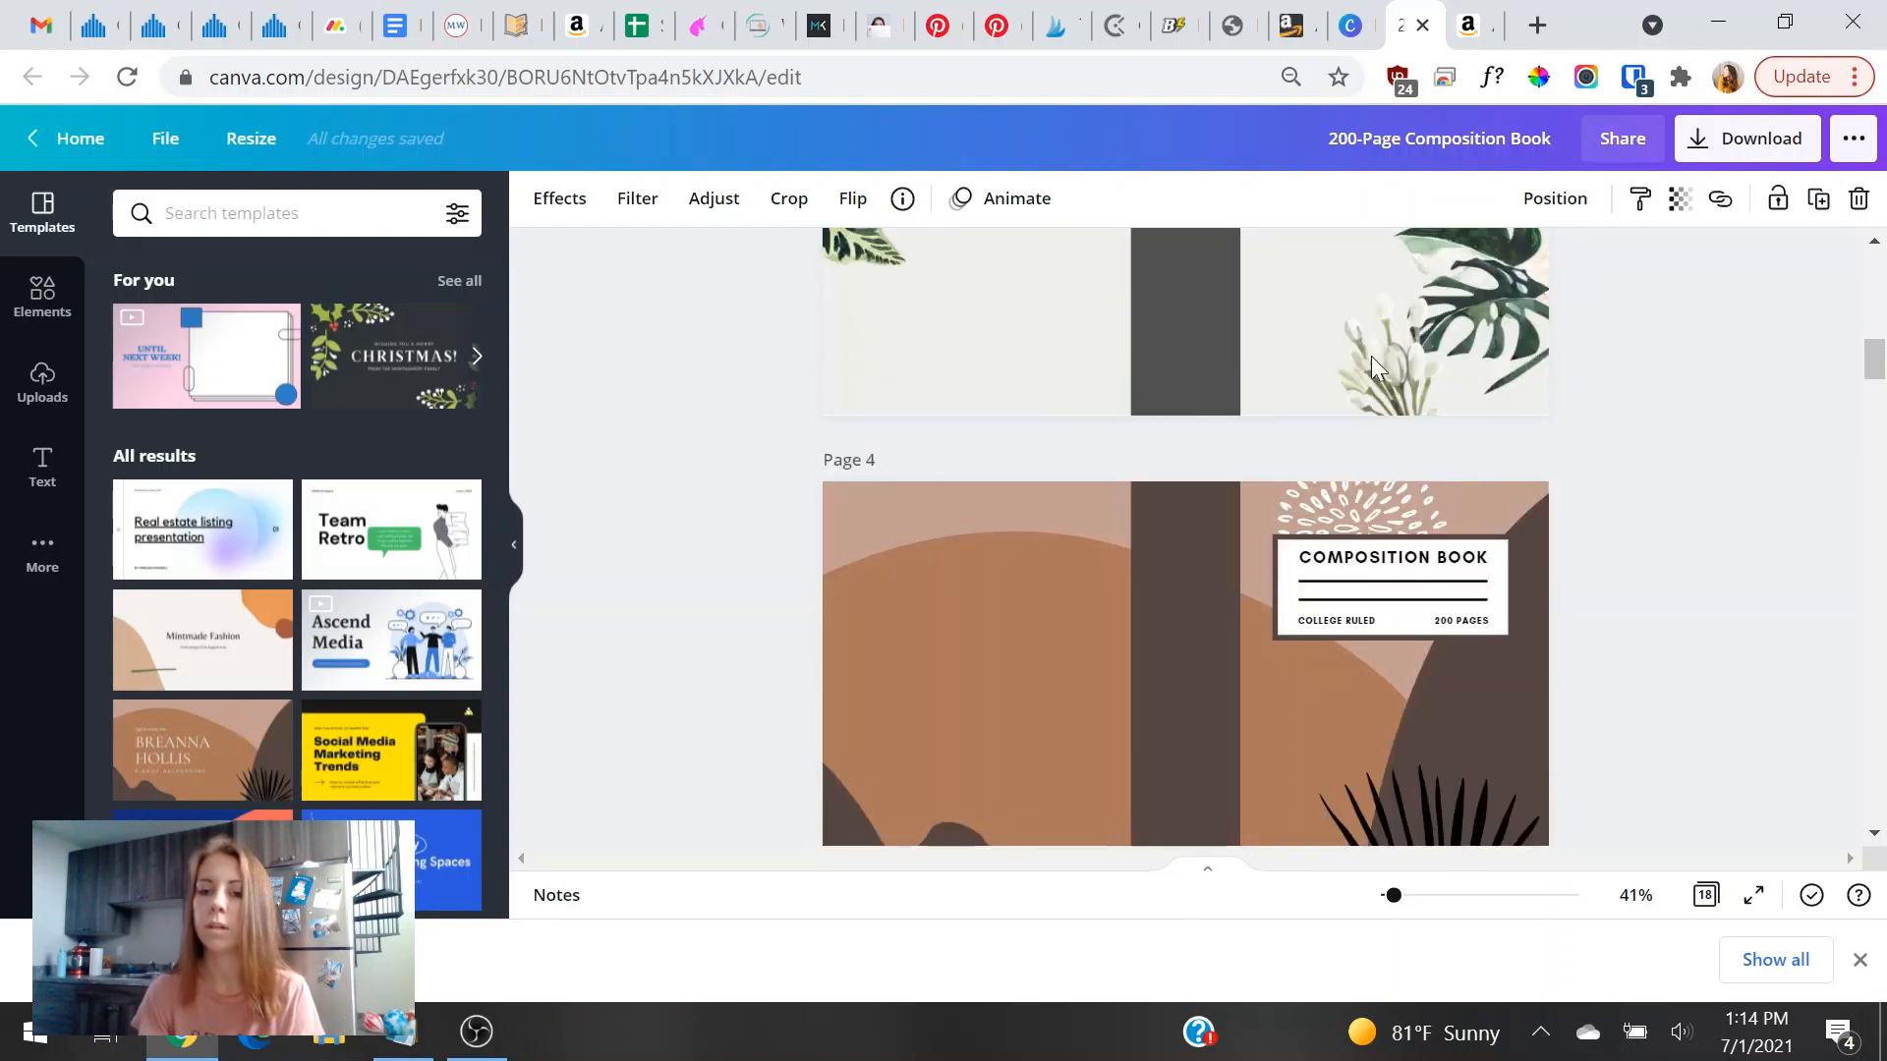
{"action": "scroll", "coordinate": [952, 496], "scroll_direction": "down", "scroll_amount": 2}
{"action": "scroll", "coordinate": [1533, 550], "scroll_direction": "down", "scroll_amount": 7}
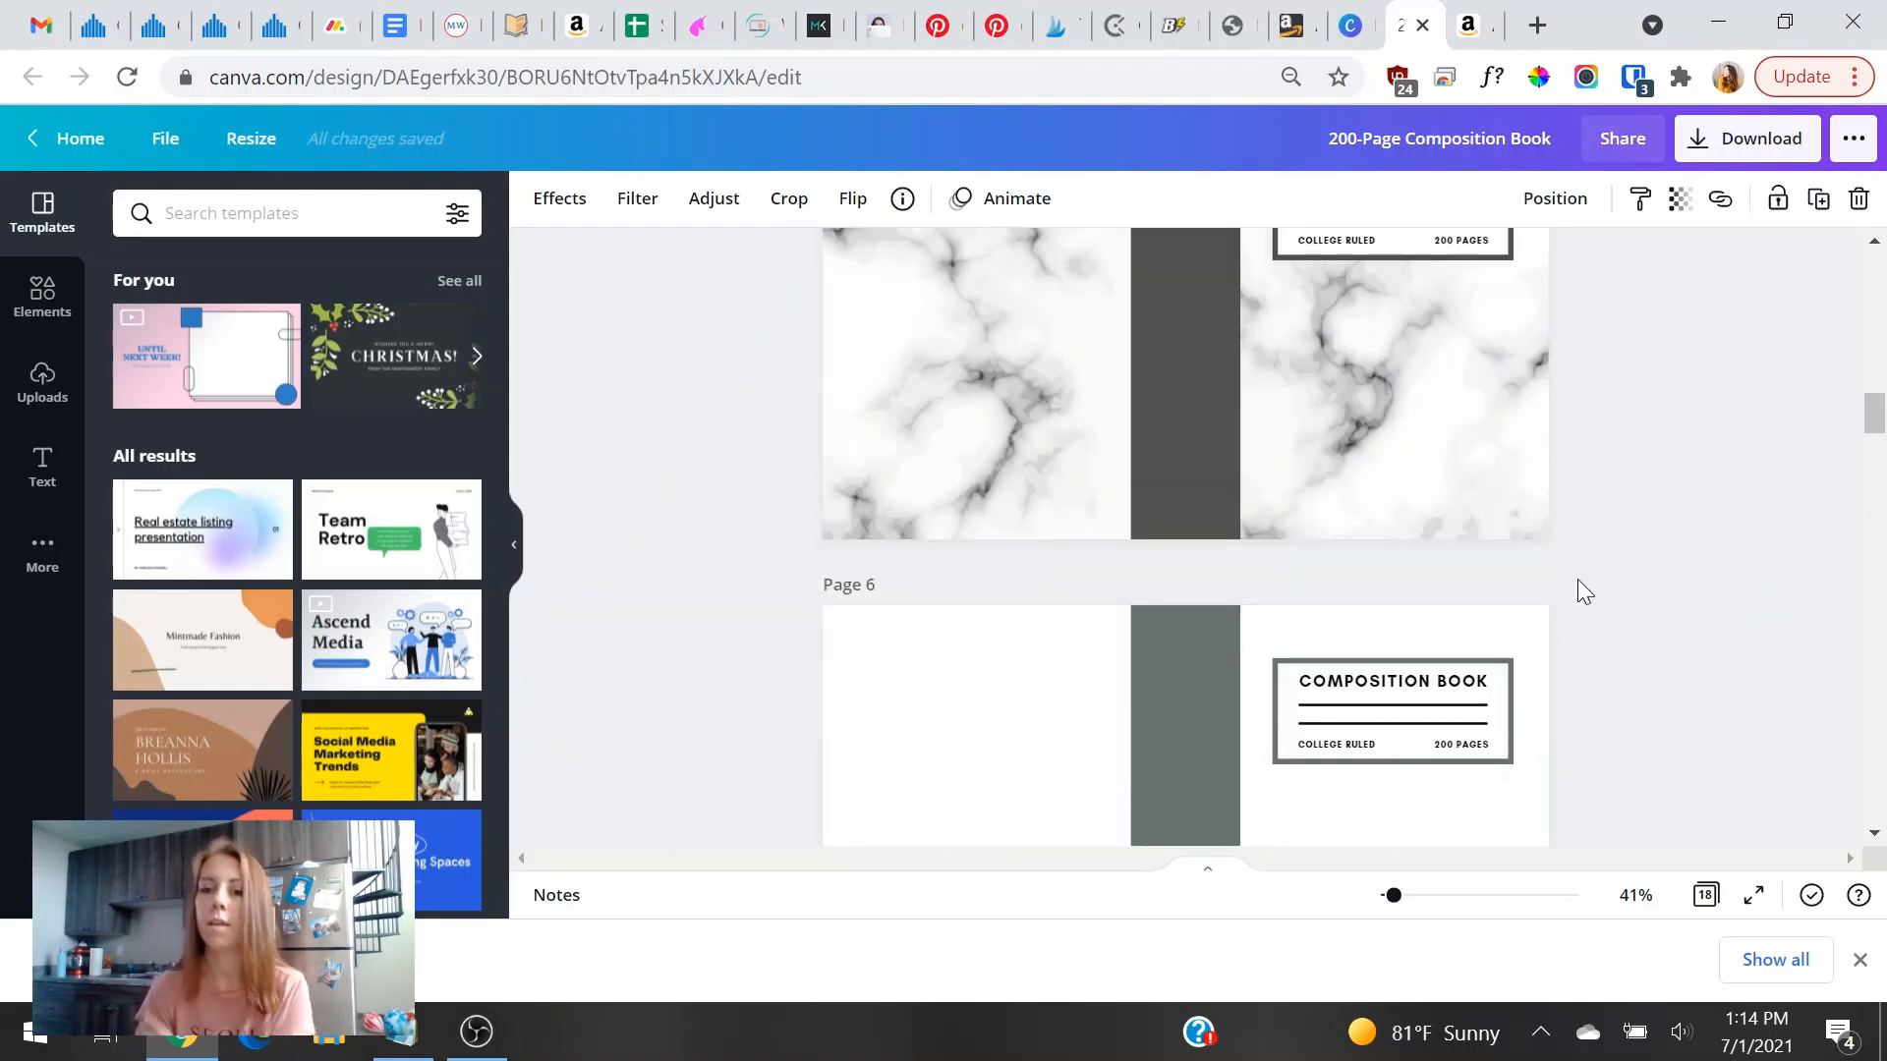
{"action": "scroll", "coordinate": [1577, 580], "scroll_direction": "down", "scroll_amount": 15}
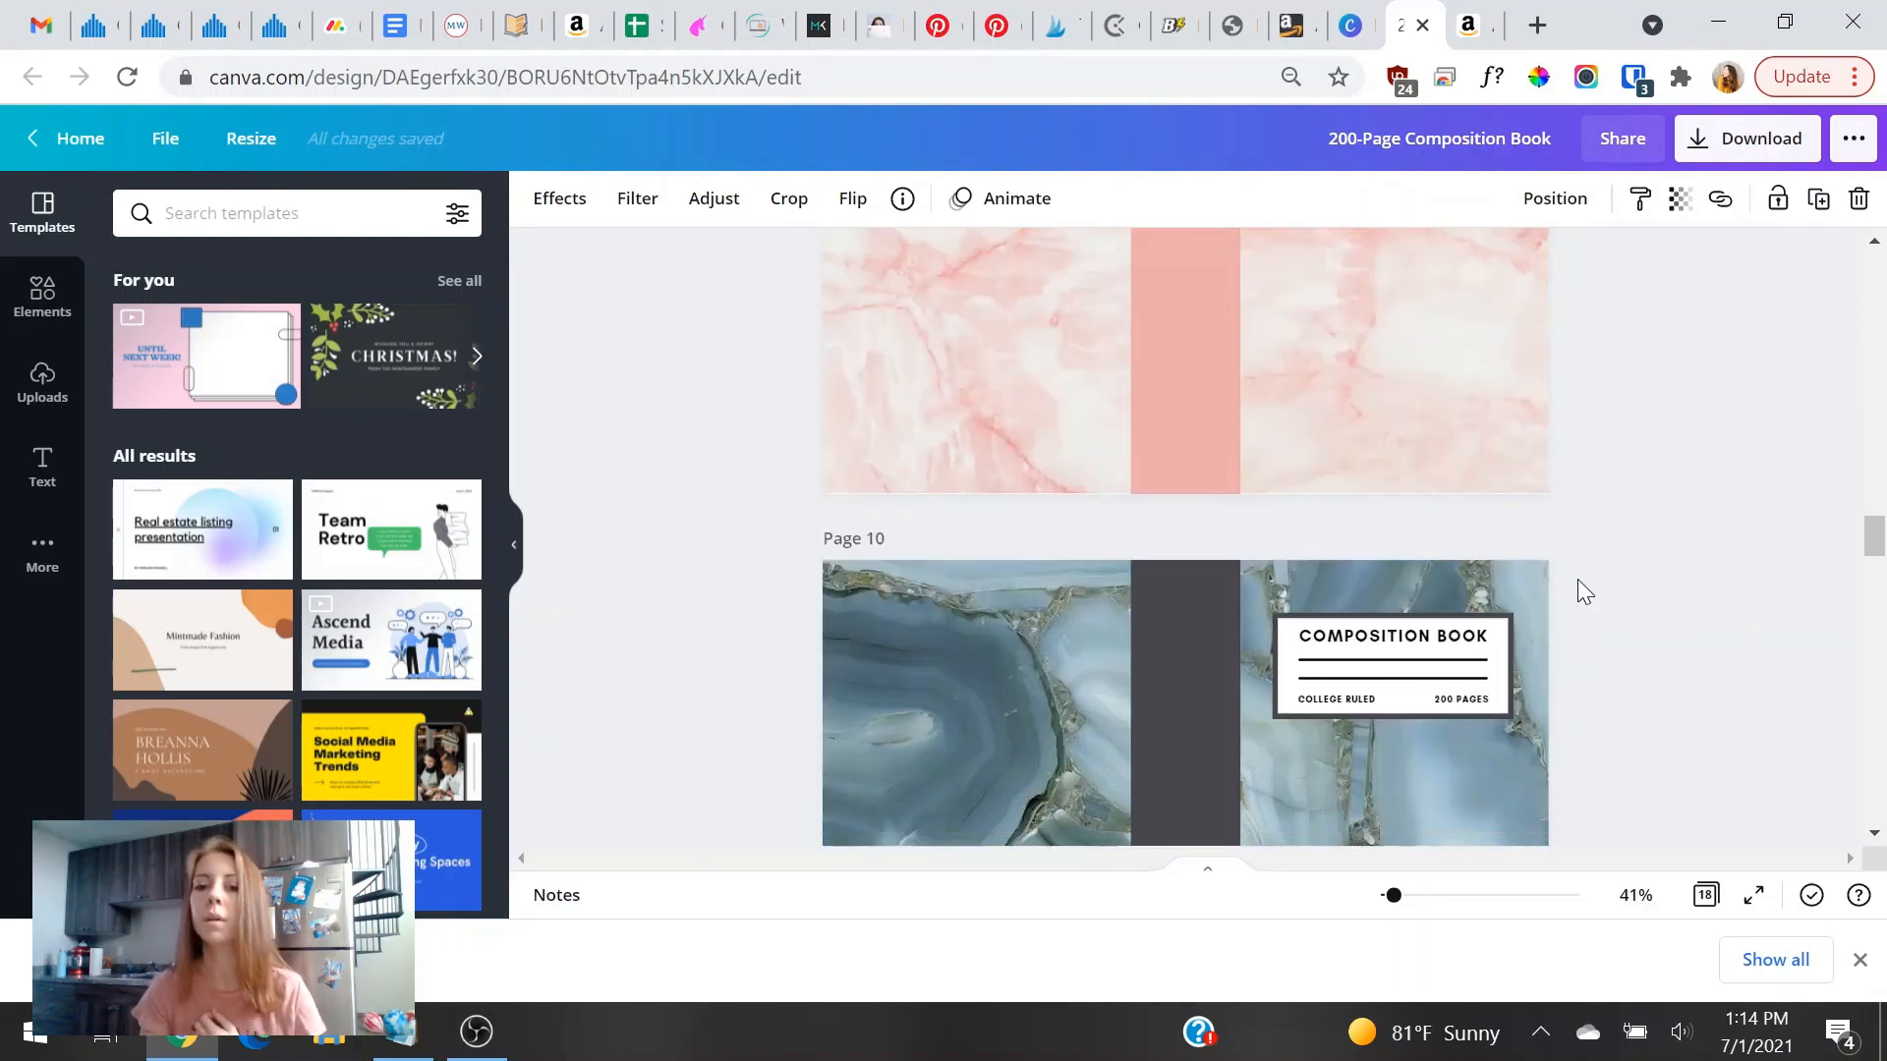
{"action": "scroll", "coordinate": [1577, 592], "scroll_direction": "down", "scroll_amount": 12}
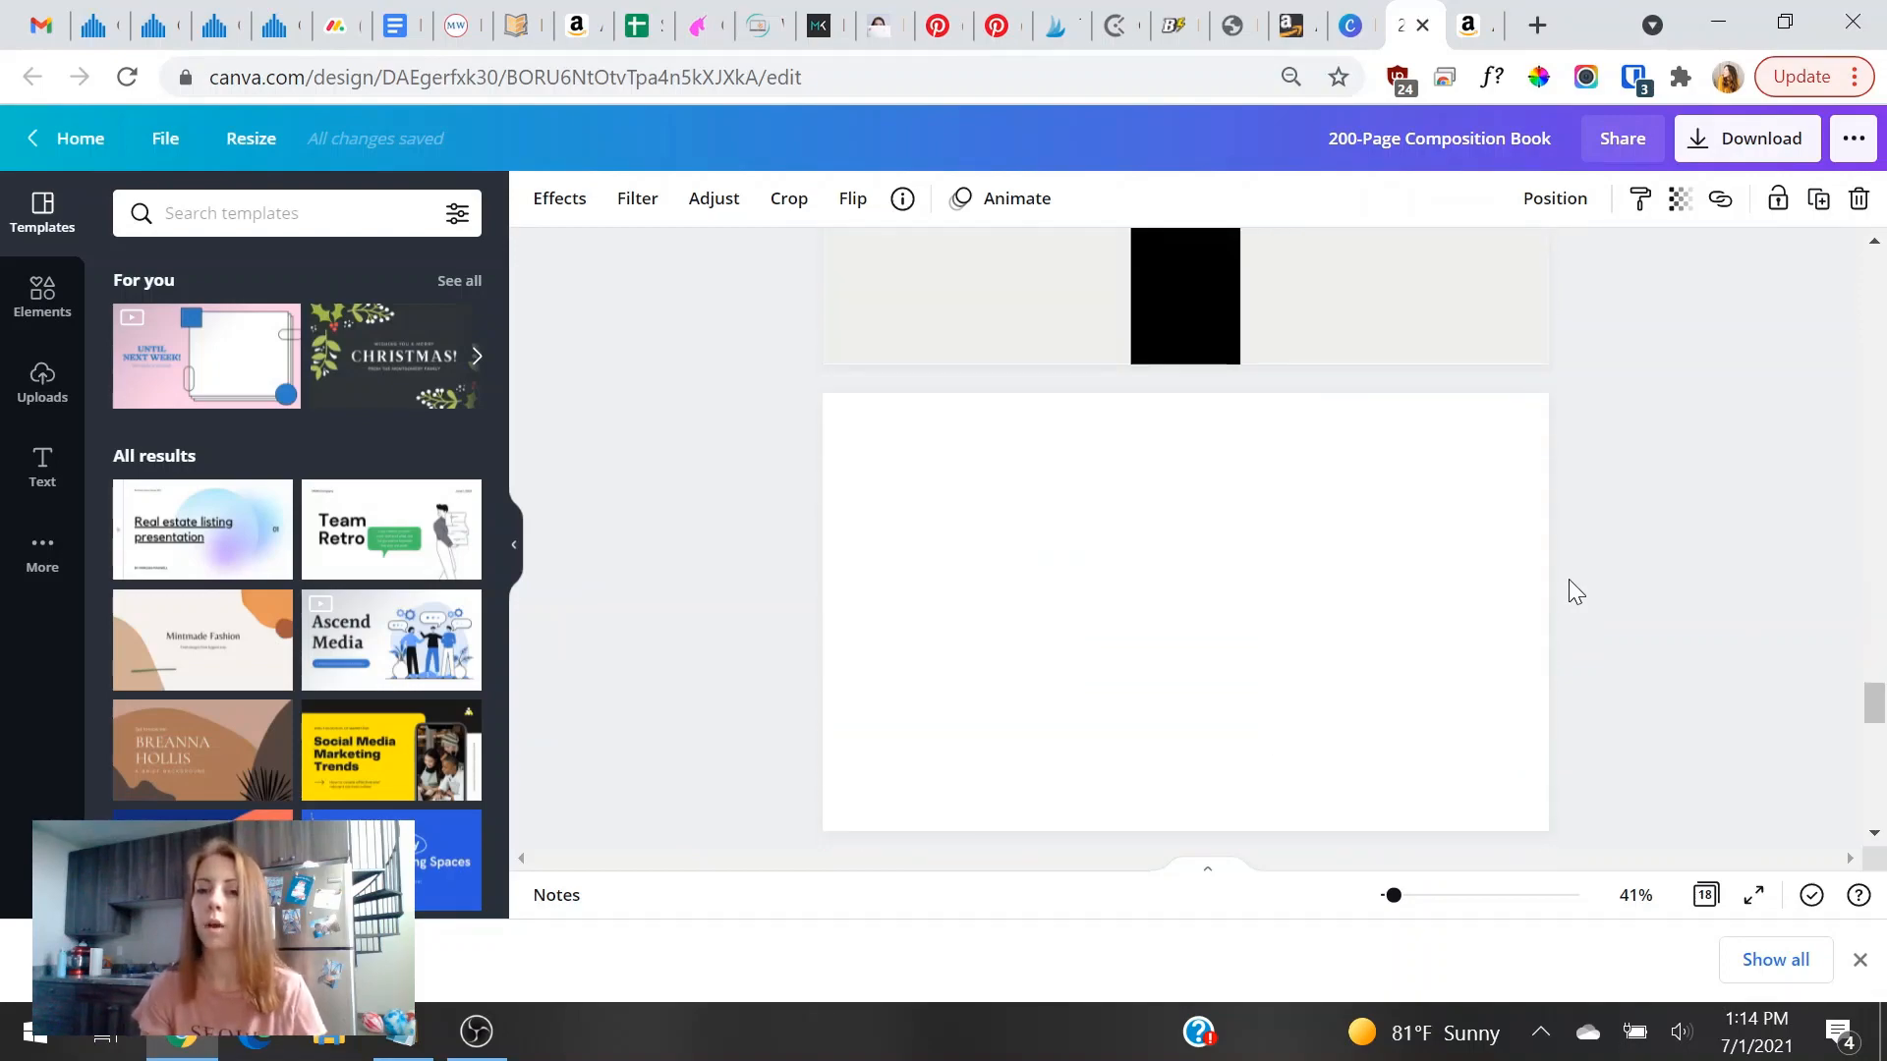
{"action": "scroll", "coordinate": [1277, 540], "scroll_direction": "down", "scroll_amount": 15}
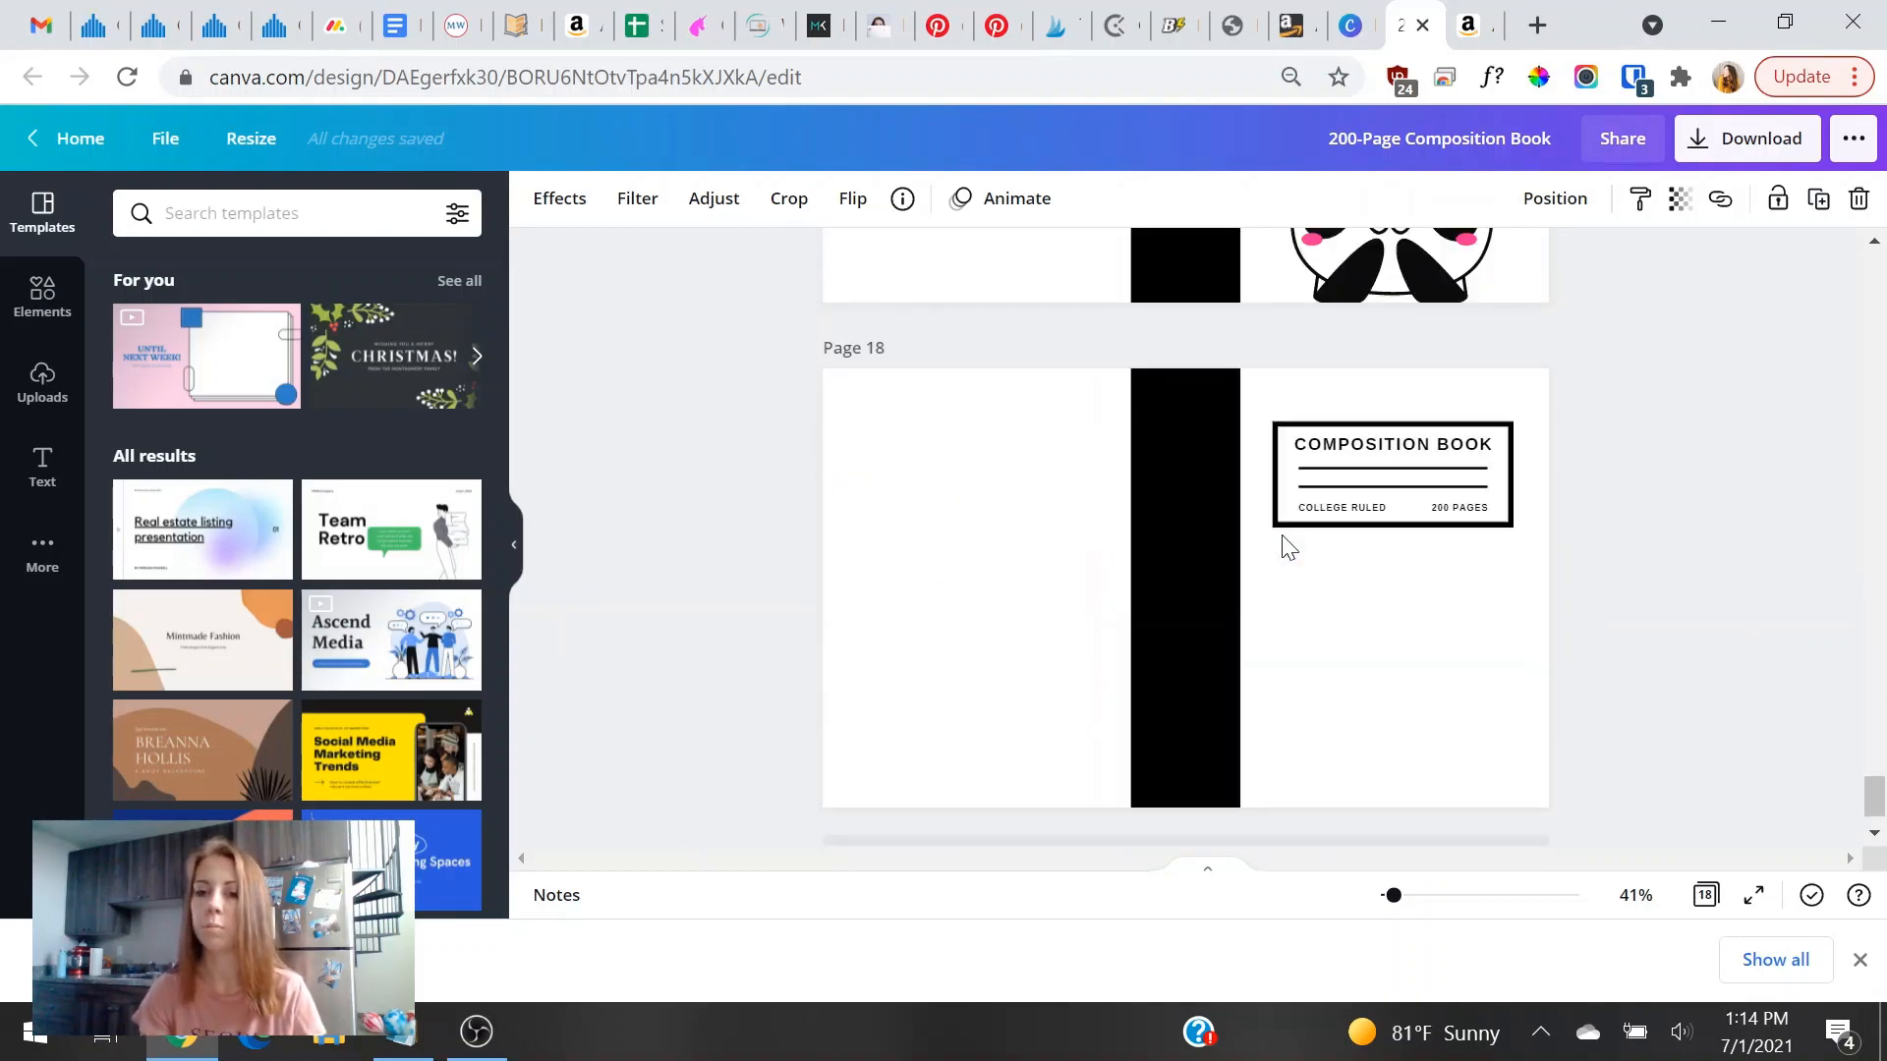
Switch from Canva to the Book Bolt designer and open its Interior generator.
{"action": "scroll", "coordinate": [1281, 547], "scroll_direction": "down", "scroll_amount": 1}
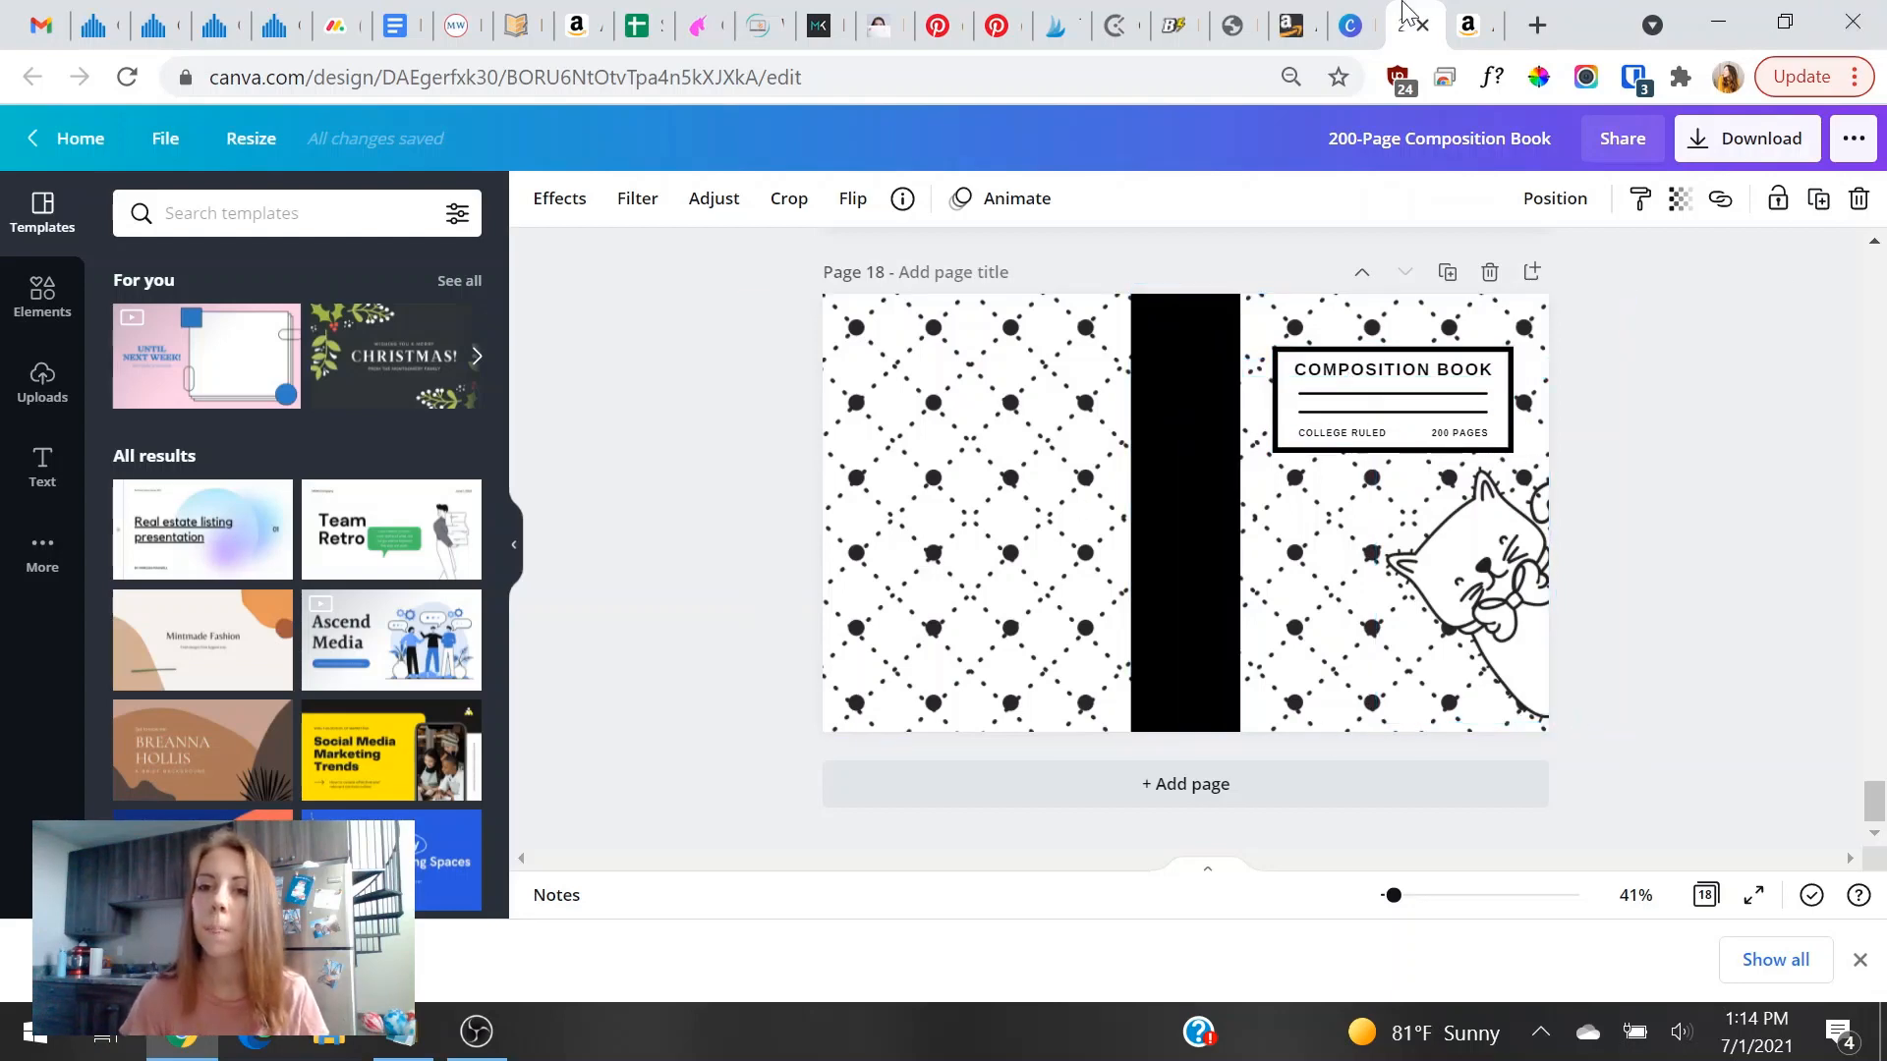
{"action": "left_click", "coordinate": [1332, 14]}
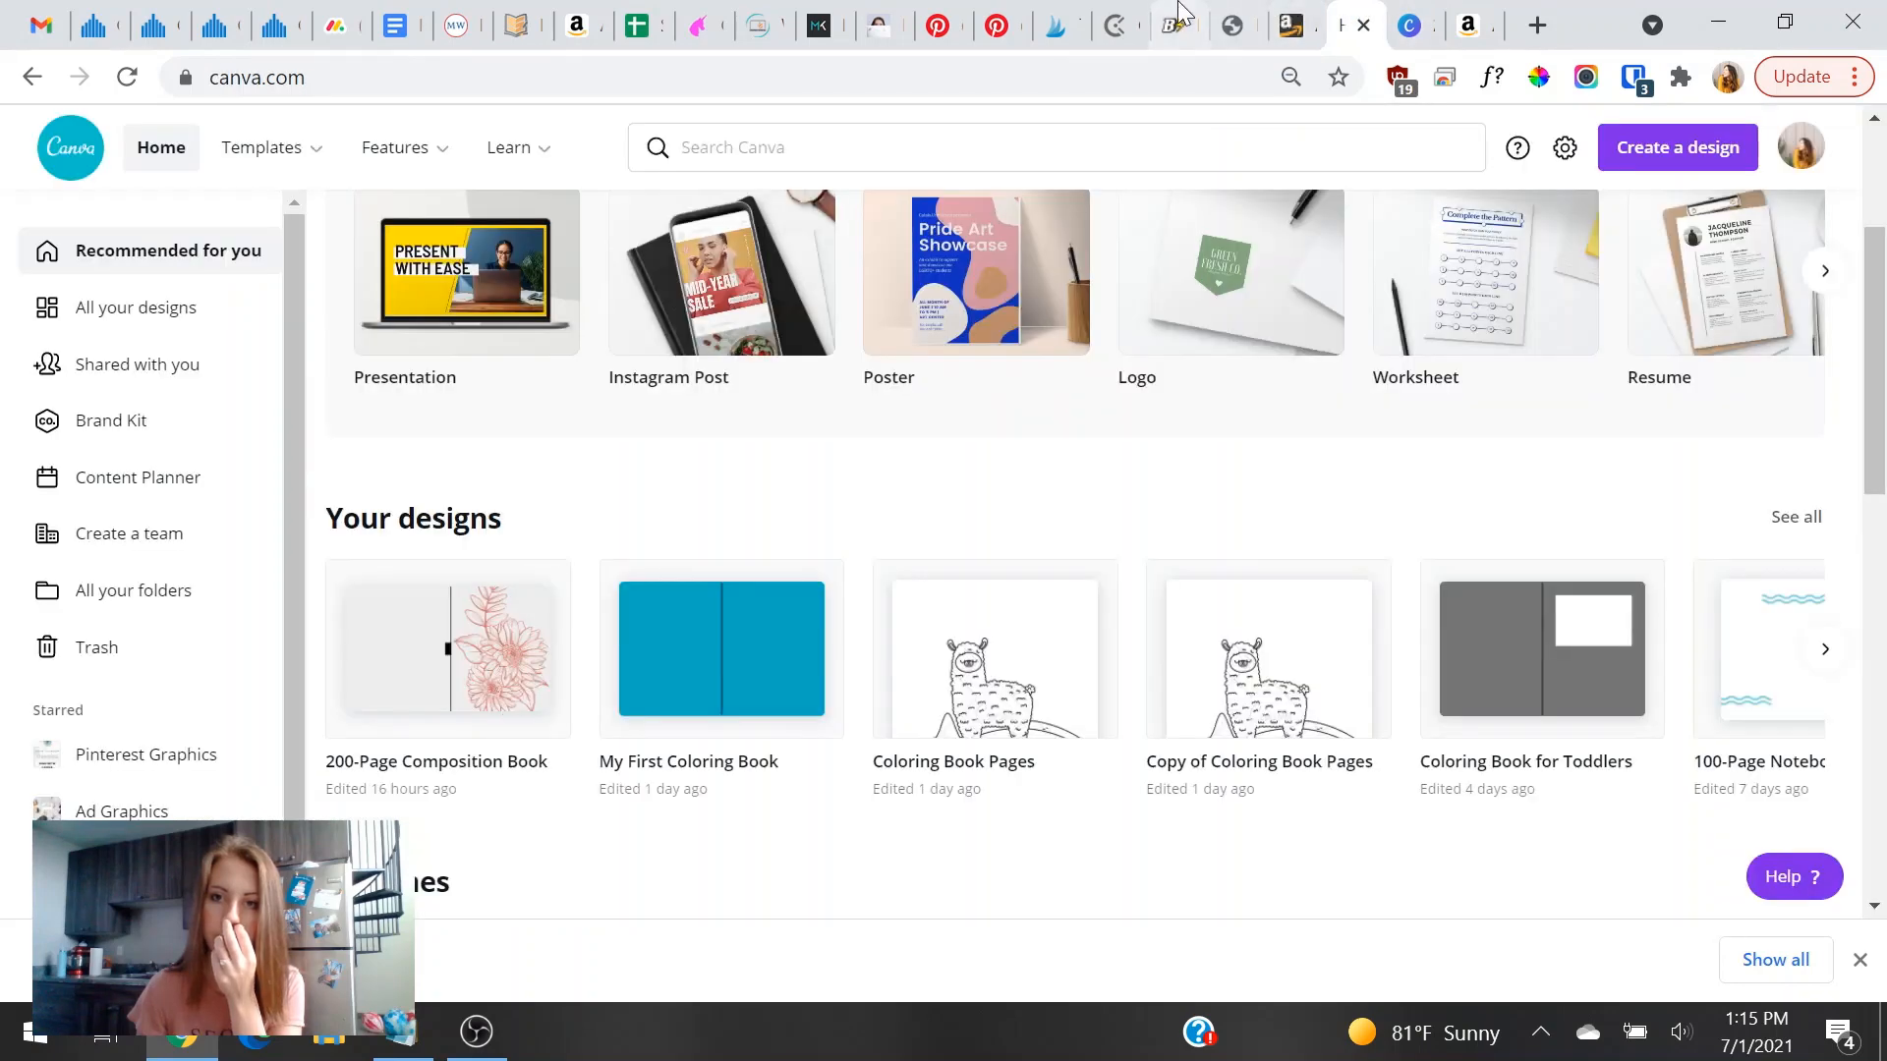
{"action": "left_click", "coordinate": [1178, 25]}
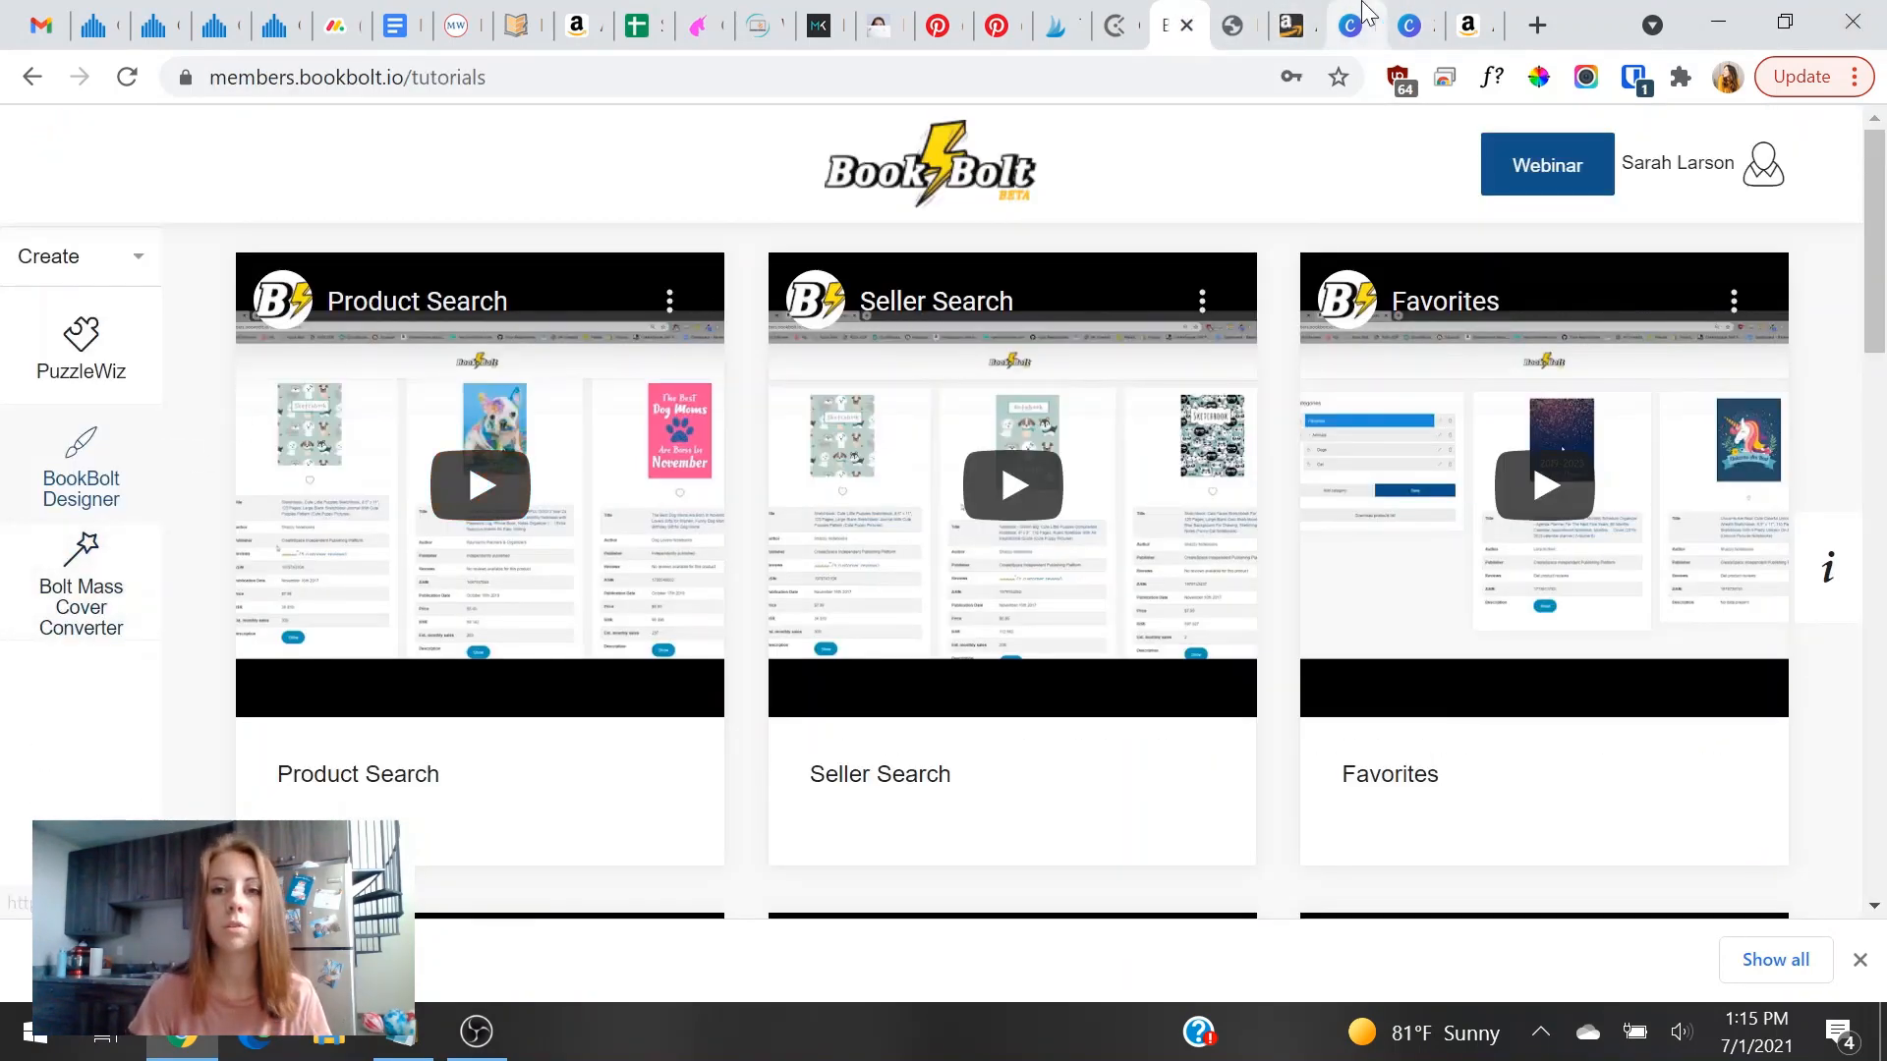
{"action": "left_click", "coordinate": [1237, 25]}
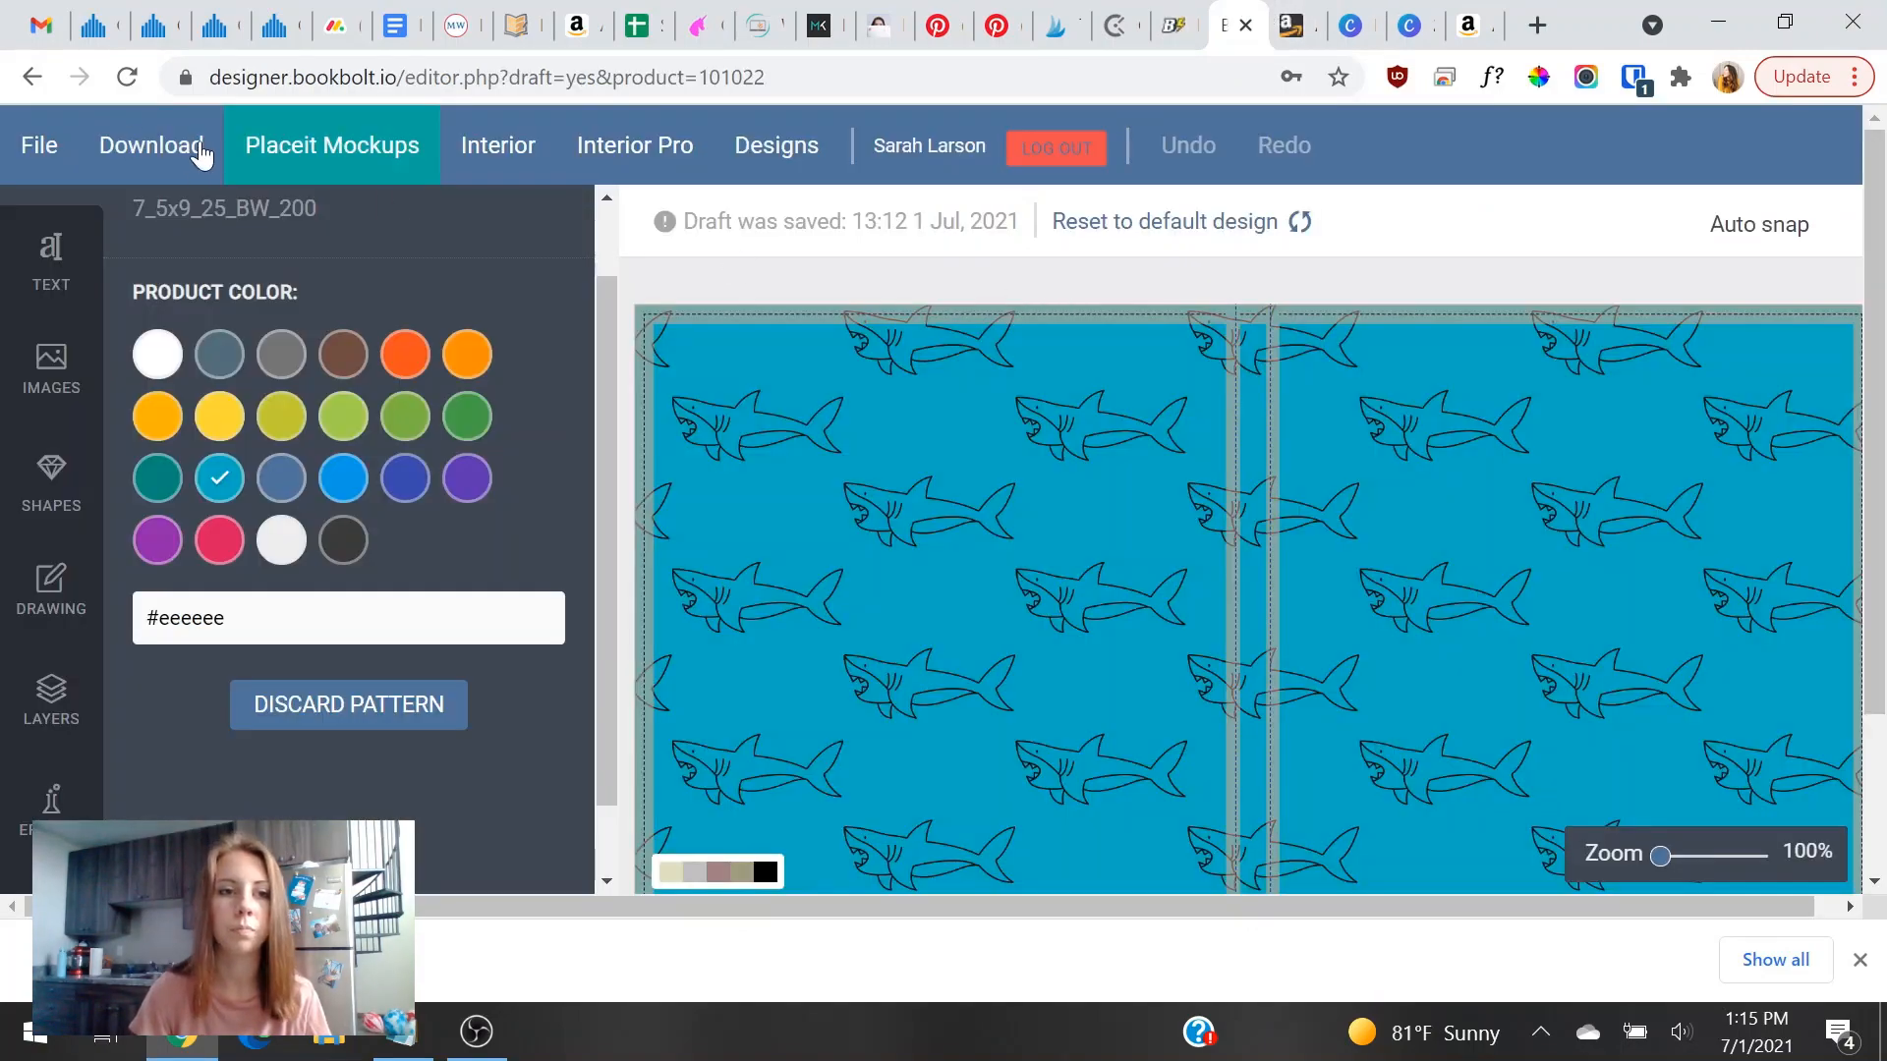
{"action": "left_click", "coordinate": [531, 142]}
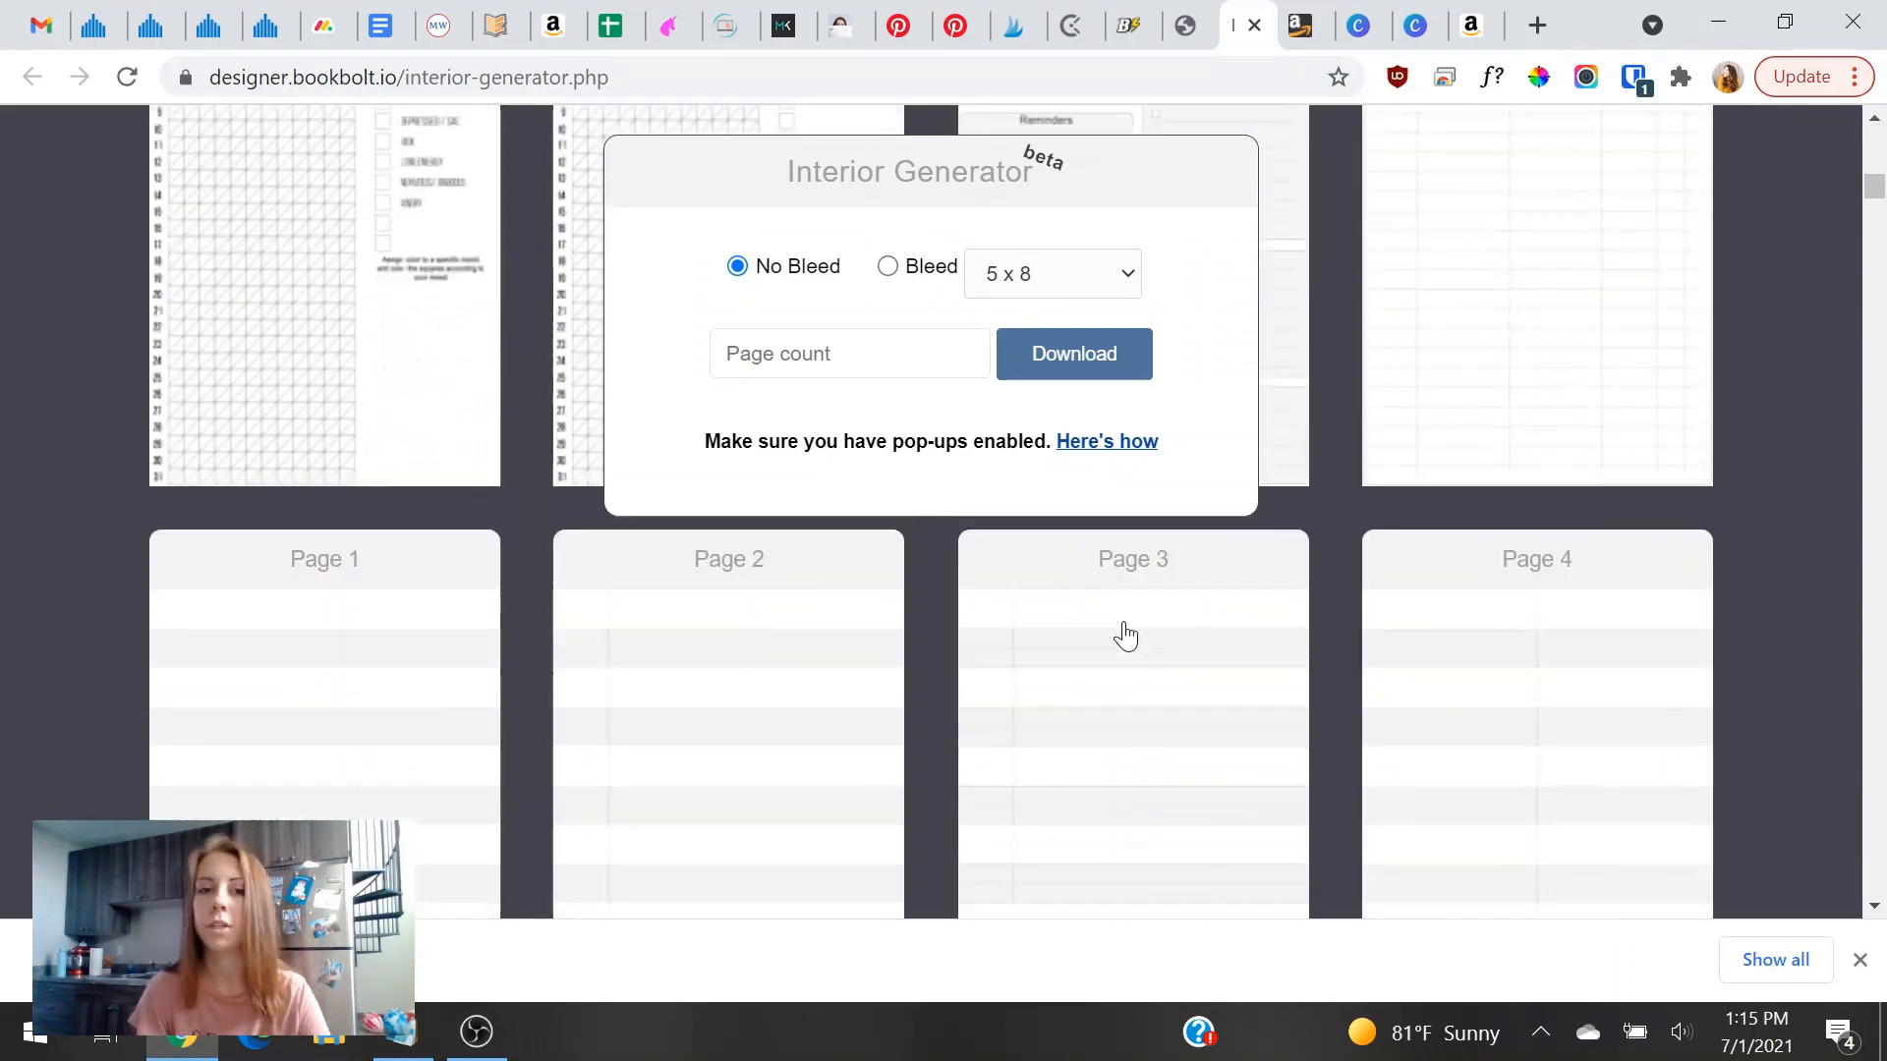
Set the interior to Bleed with a 7.5 x 9.25 trim size.
{"action": "left_click", "coordinate": [888, 267]}
{"action": "scroll", "coordinate": [1371, 606], "scroll_direction": "up", "scroll_amount": 1}
{"action": "left_click", "coordinate": [1080, 276]}
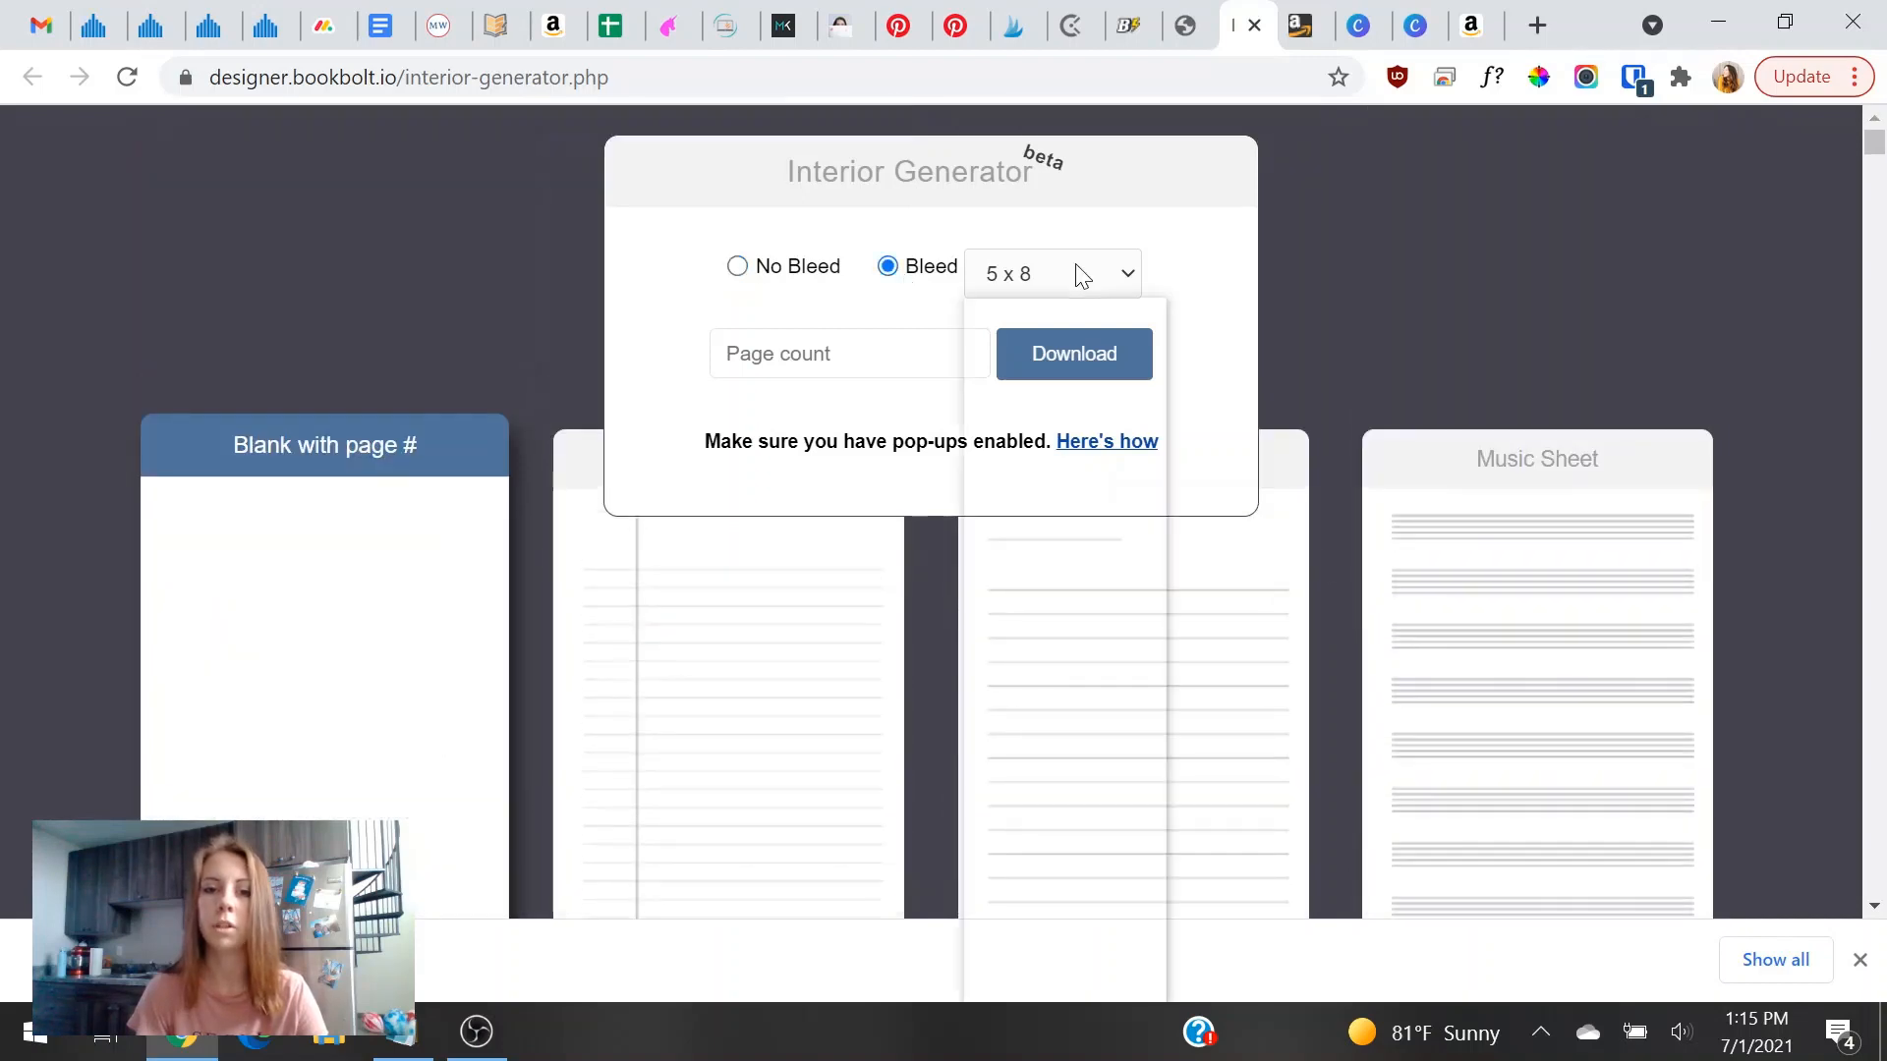
{"action": "left_click", "coordinate": [1080, 276]}
{"action": "left_click", "coordinate": [1080, 276]}
{"action": "scroll", "coordinate": [1032, 433], "scroll_direction": "down", "scroll_amount": 1}
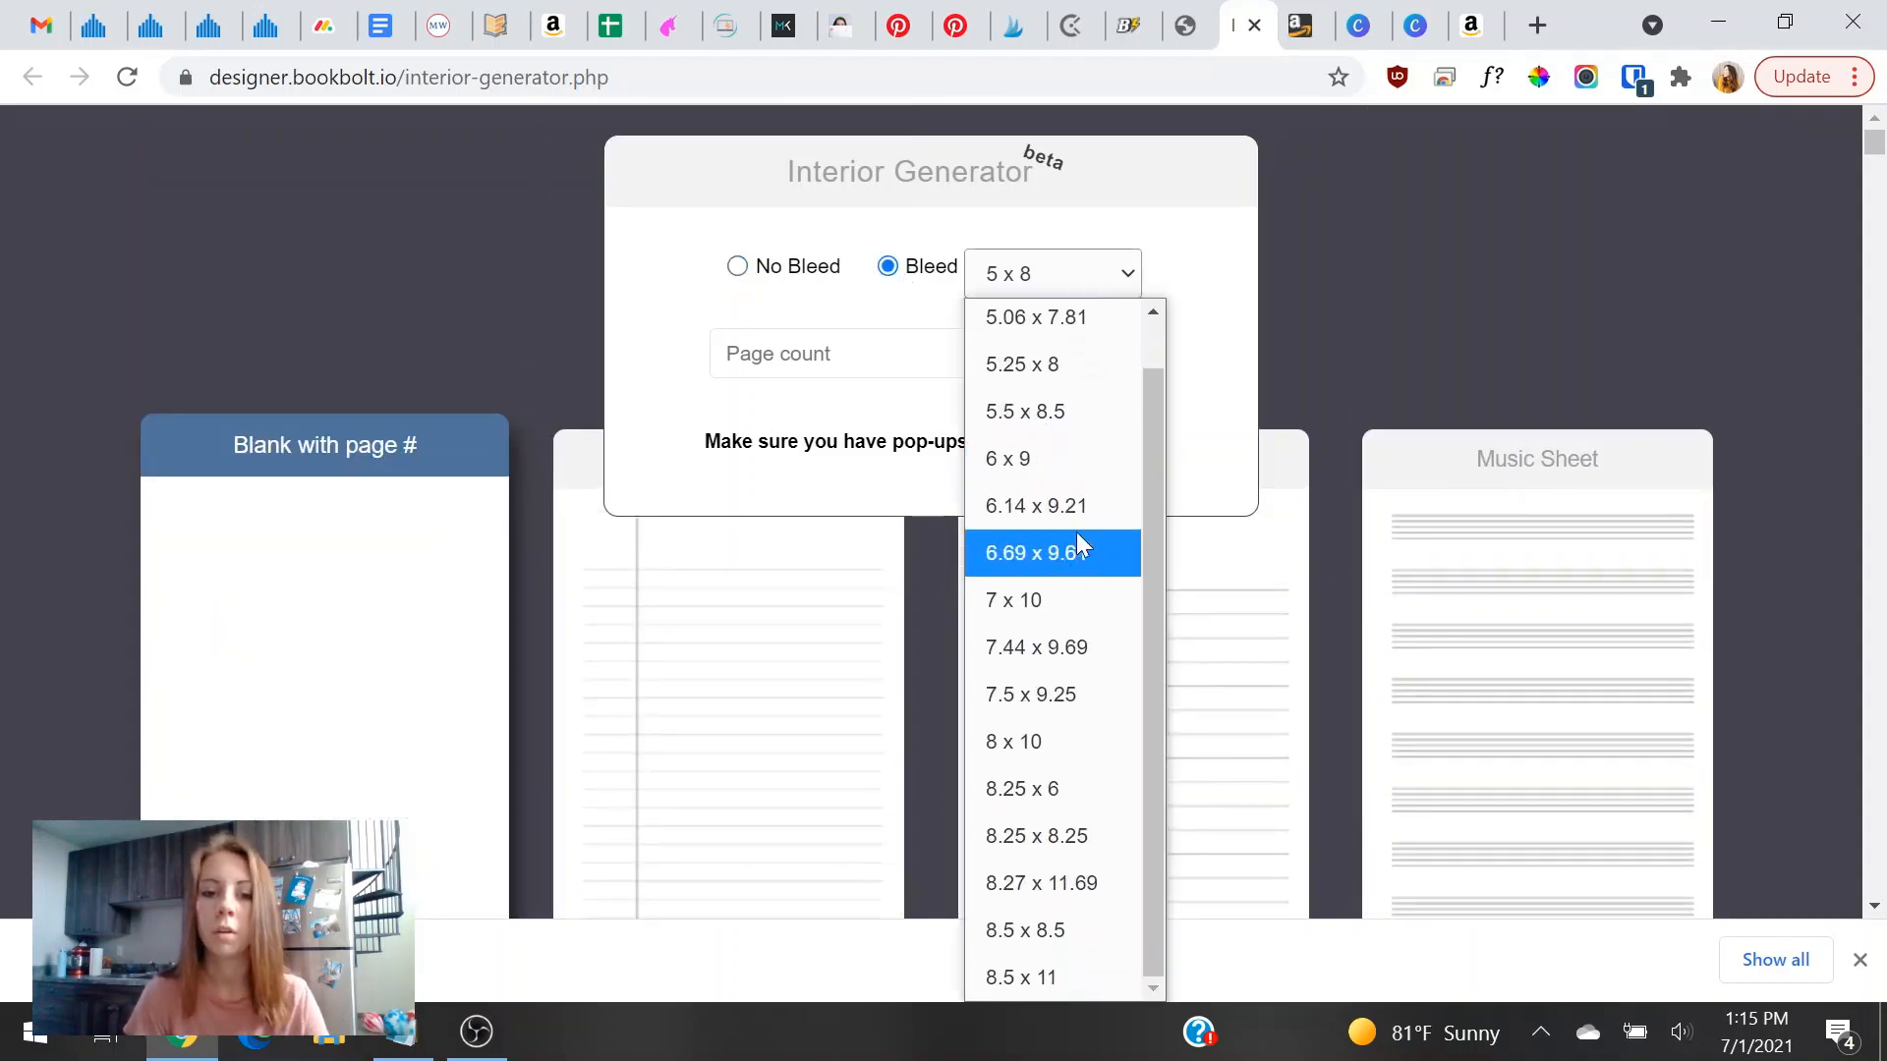
{"action": "left_click", "coordinate": [1063, 690]}
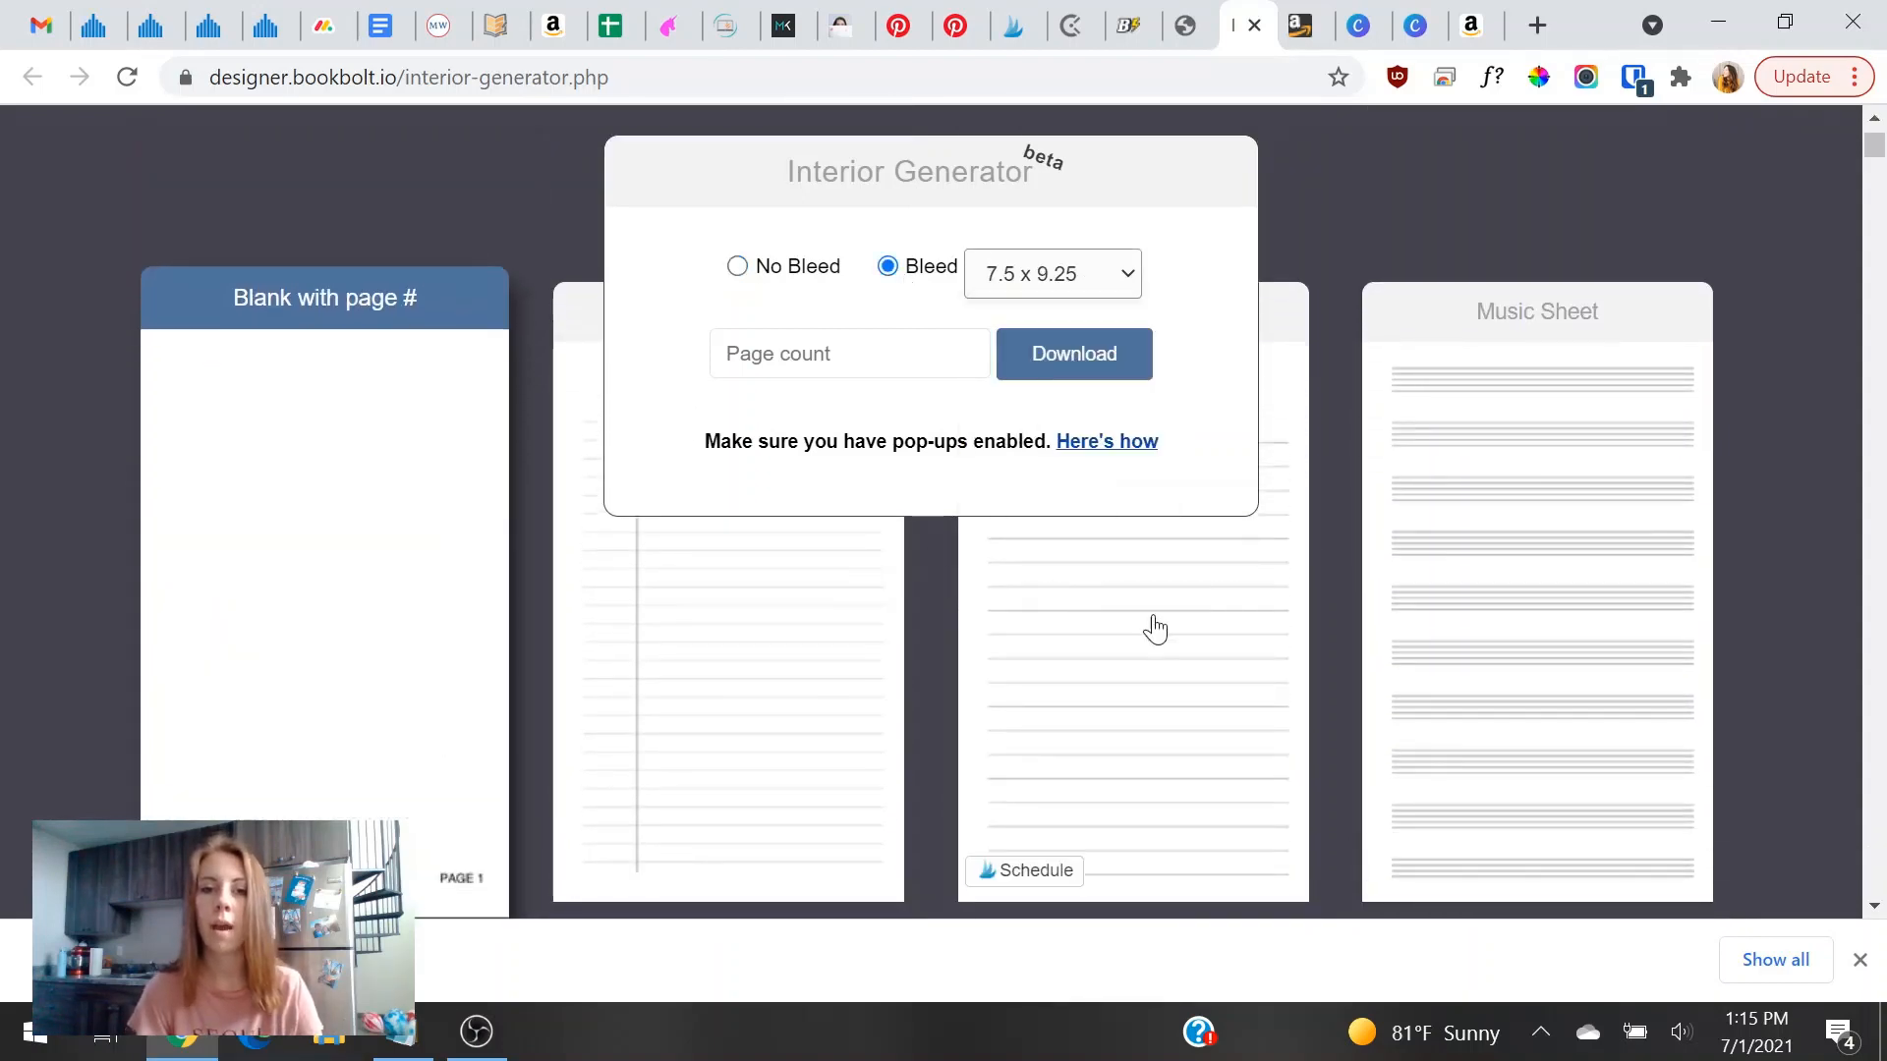
Browse the interior templates and select the lined template without a margin line, next to Music Sheet.
{"action": "scroll", "coordinate": [1495, 531], "scroll_direction": "down", "scroll_amount": 6}
{"action": "scroll", "coordinate": [1883, 567], "scroll_direction": "down", "scroll_amount": 2}
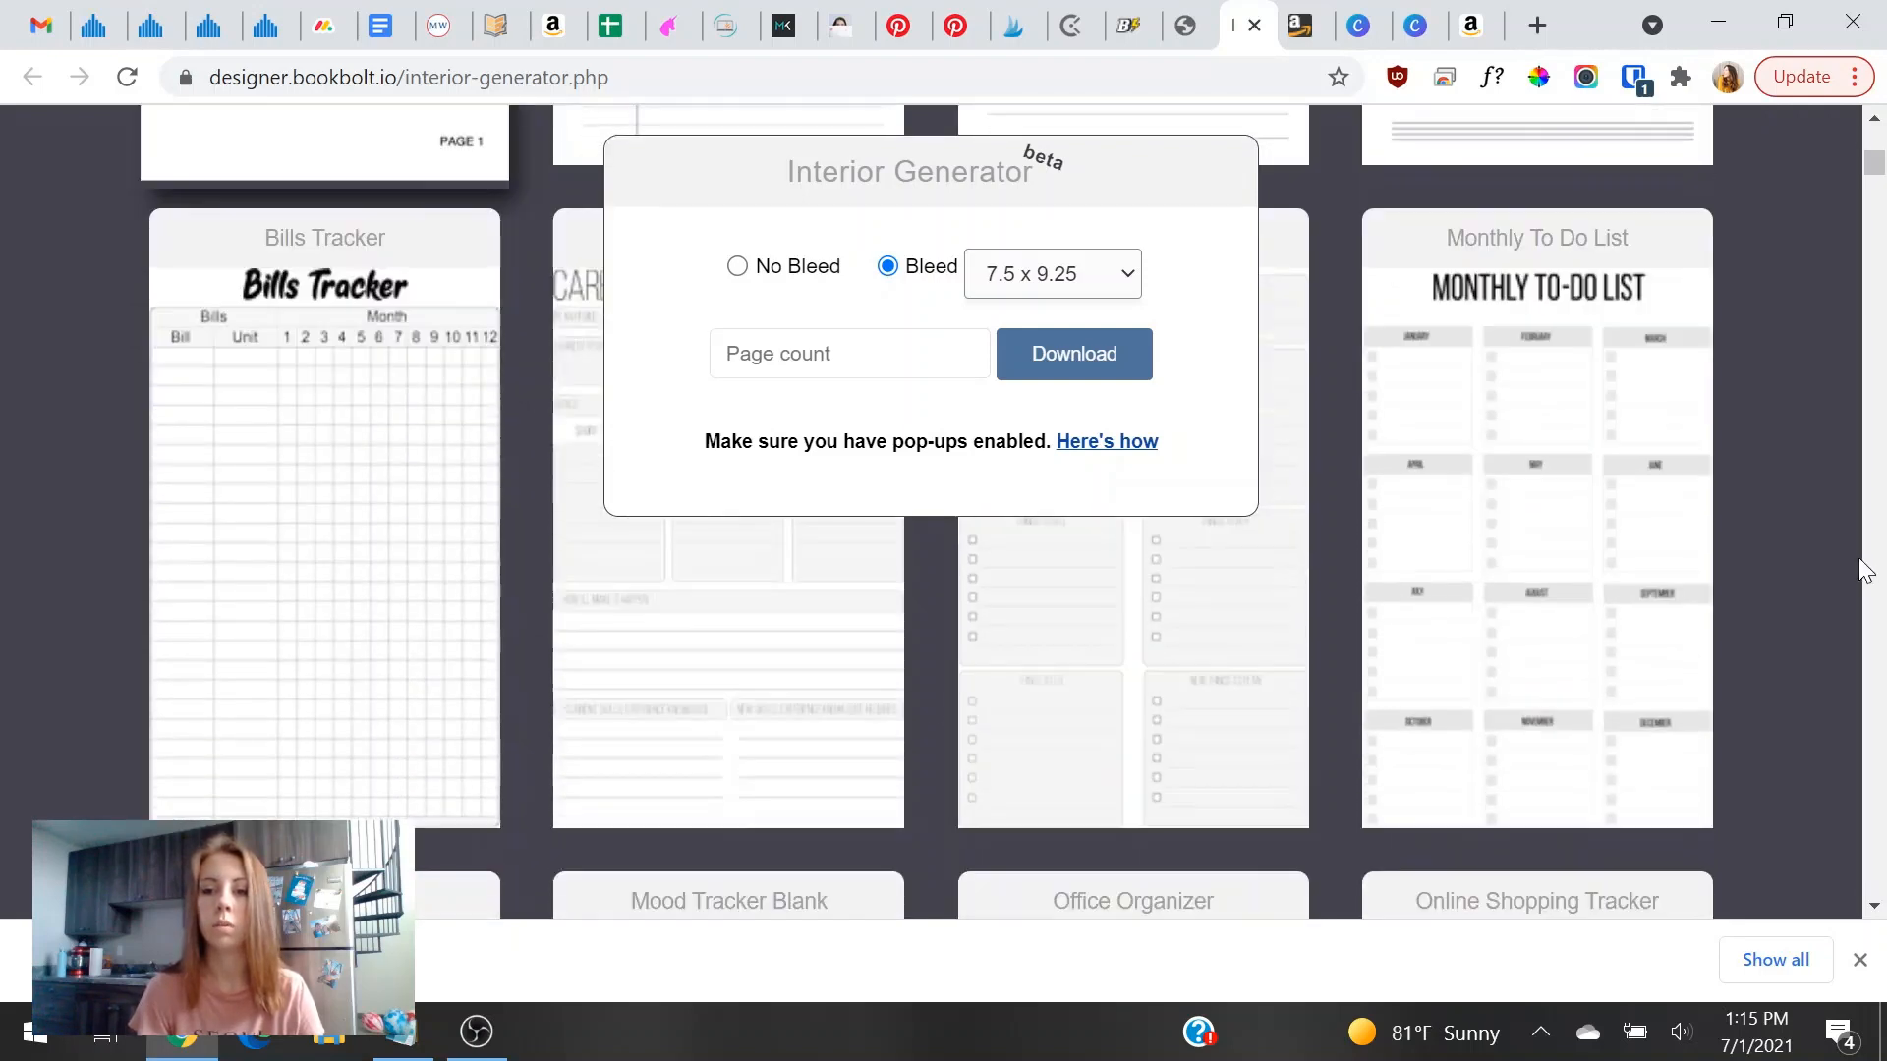
{"action": "scroll", "coordinate": [1768, 889], "scroll_direction": "up", "scroll_amount": 8}
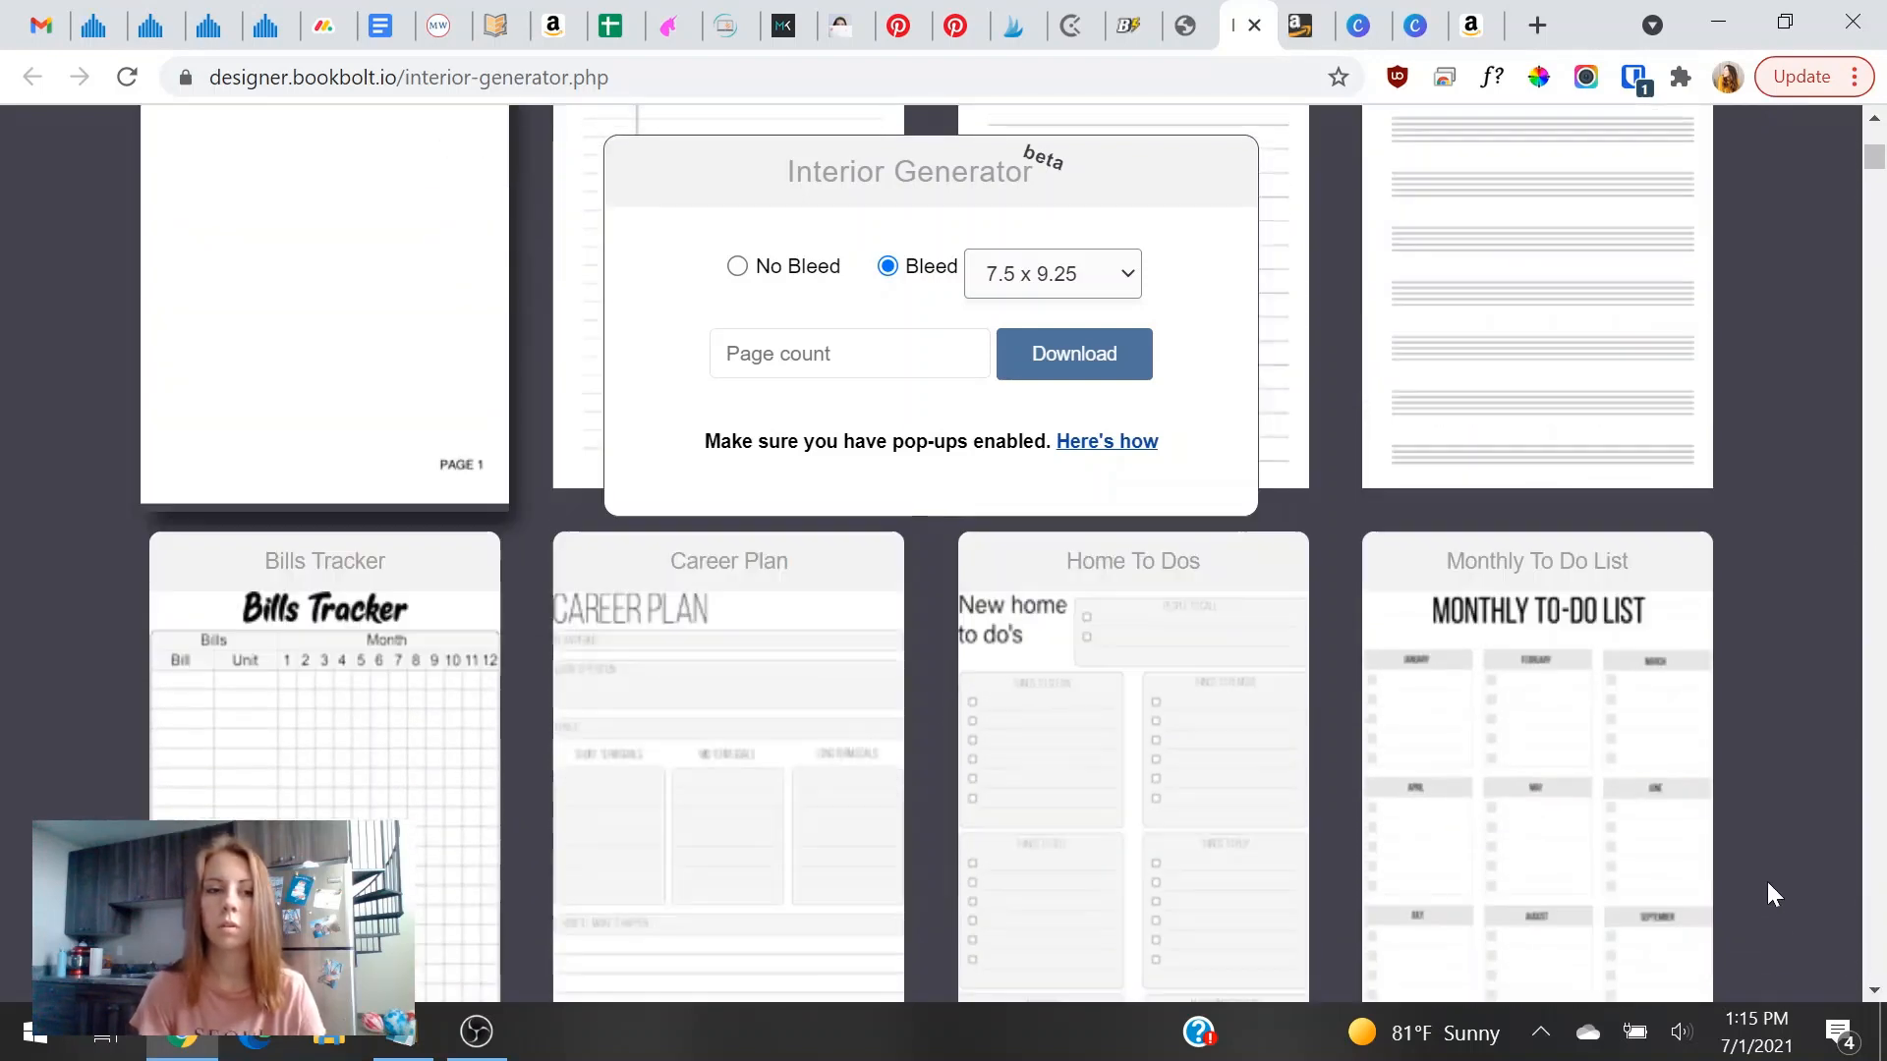
{"action": "scroll", "coordinate": [1579, 353], "scroll_direction": "down", "scroll_amount": 3}
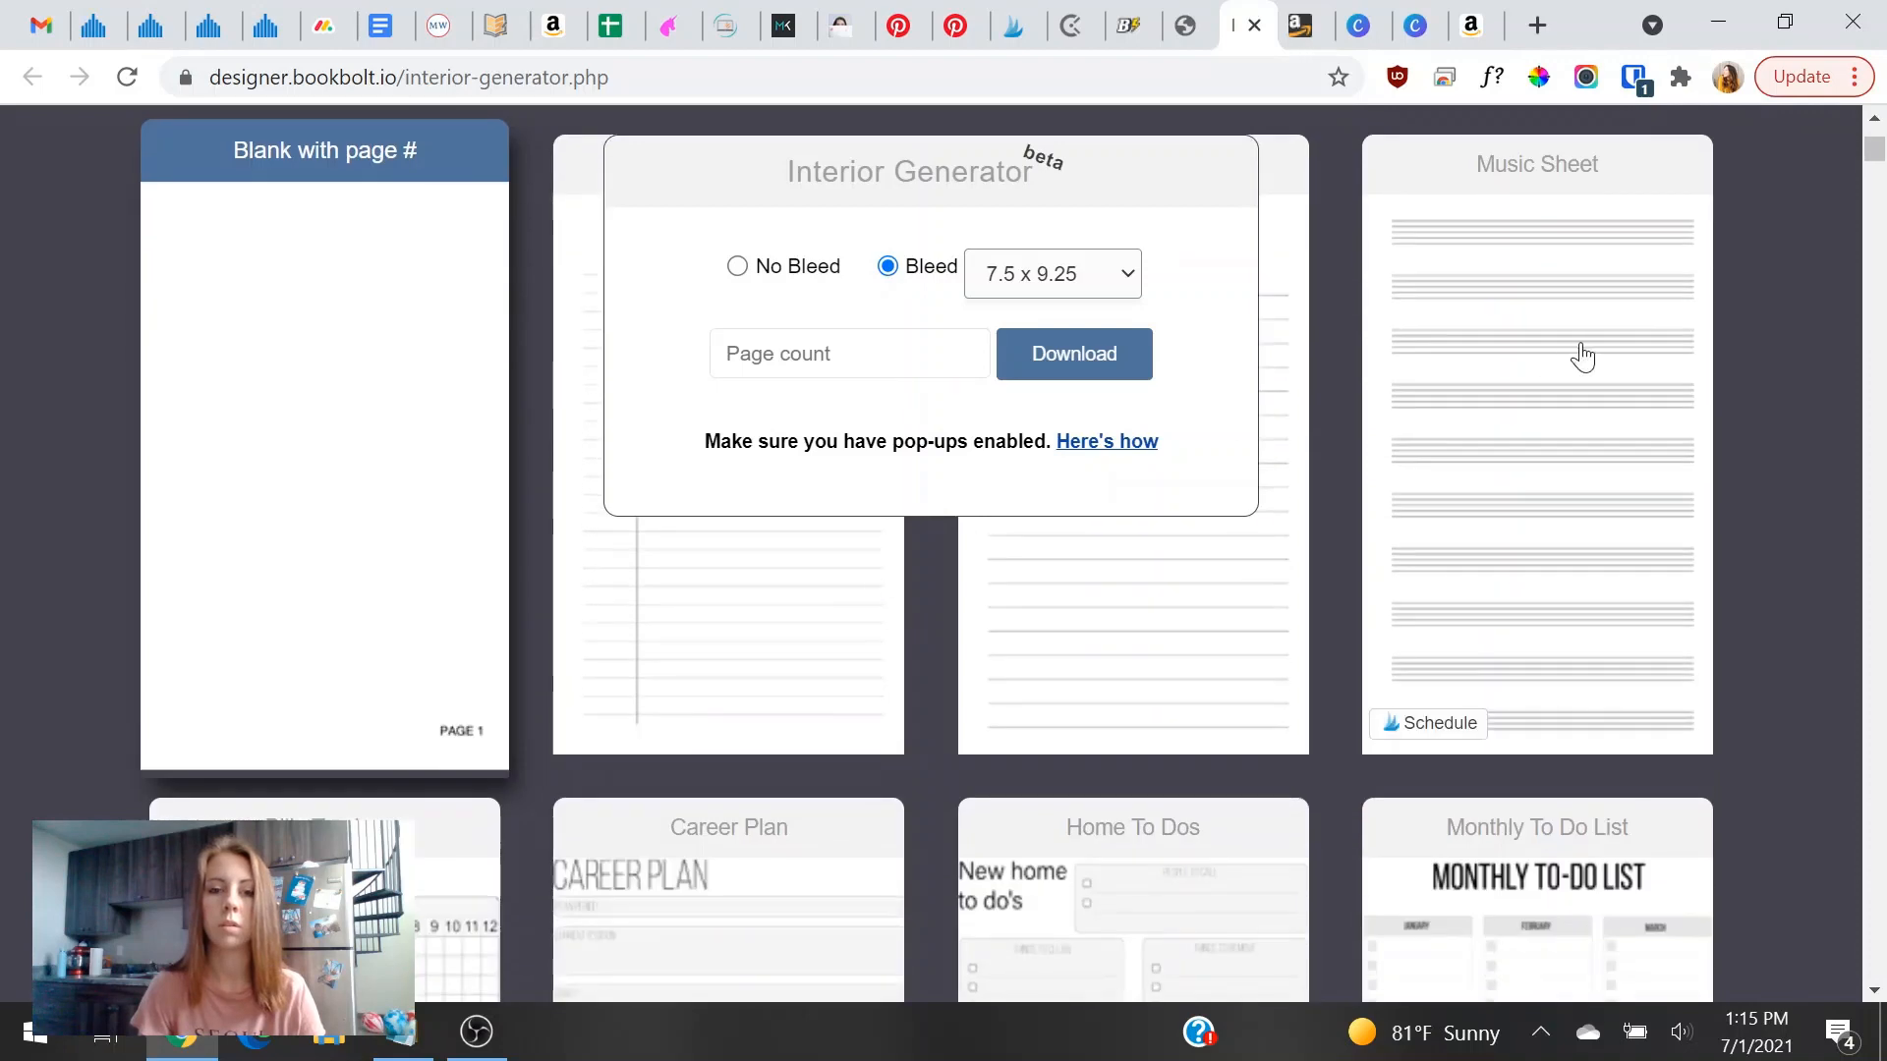
{"action": "scroll", "coordinate": [1070, 353], "scroll_direction": "up", "scroll_amount": 2}
{"action": "left_click", "coordinate": [1195, 674]}
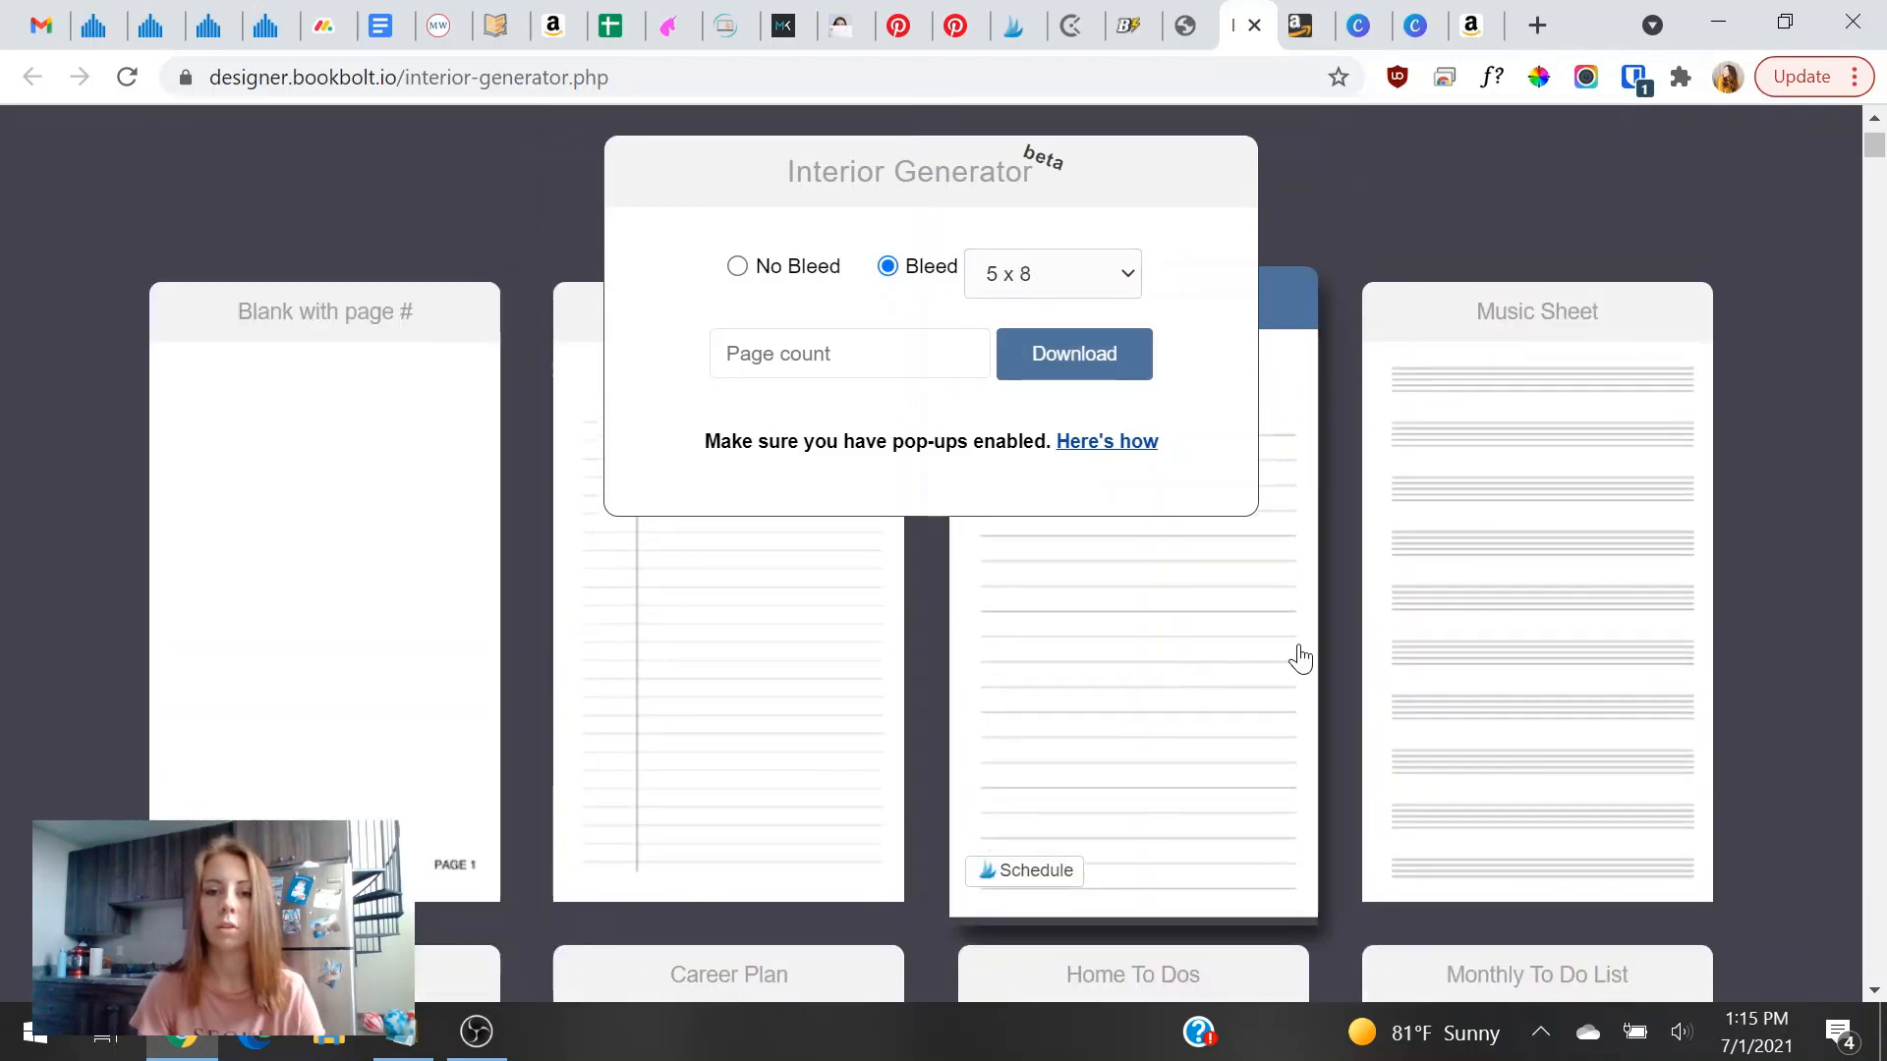
Select the college-ruled interior template with the vertical margin line.
{"action": "scroll", "coordinate": [1448, 442], "scroll_direction": "down", "scroll_amount": 2}
{"action": "scroll", "coordinate": [982, 609], "scroll_direction": "down", "scroll_amount": 2}
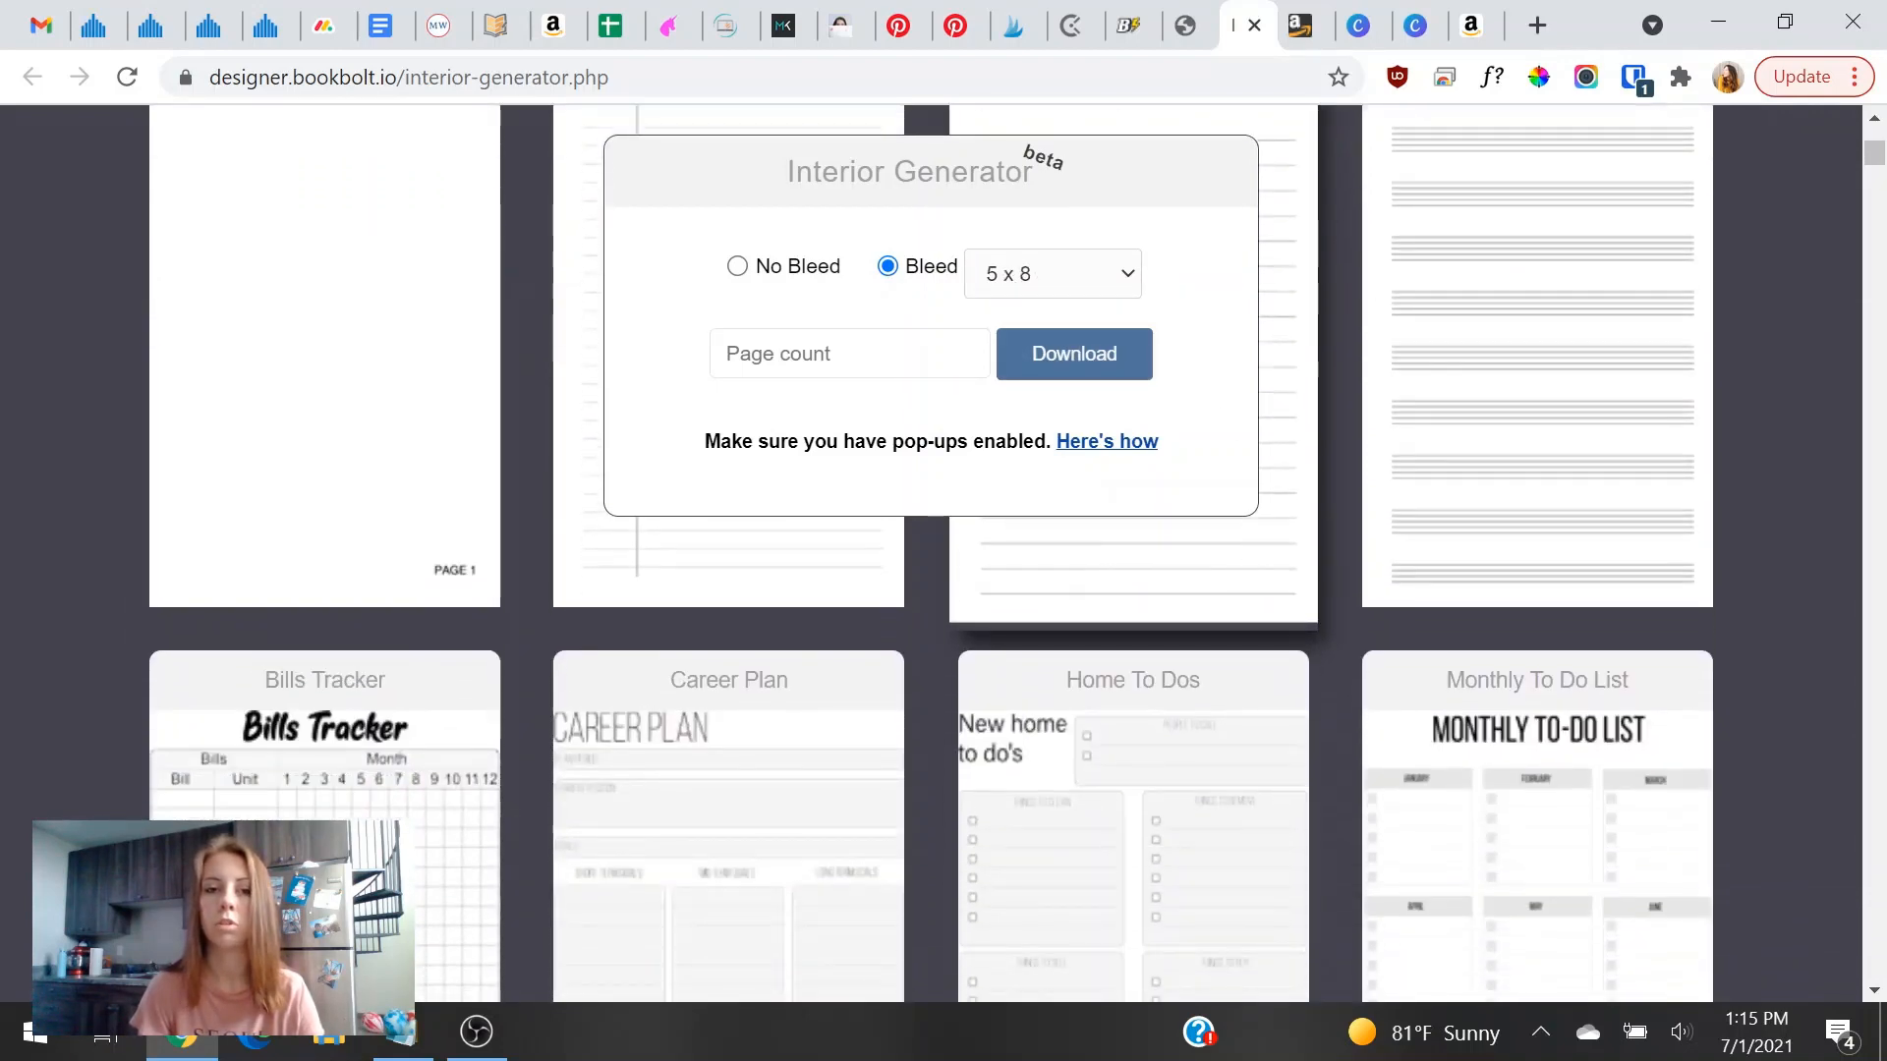
{"action": "scroll", "coordinate": [733, 661], "scroll_direction": "up", "scroll_amount": 3}
{"action": "scroll", "coordinate": [733, 658], "scroll_direction": "down", "scroll_amount": 2}
{"action": "scroll", "coordinate": [733, 657], "scroll_direction": "down", "scroll_amount": 1}
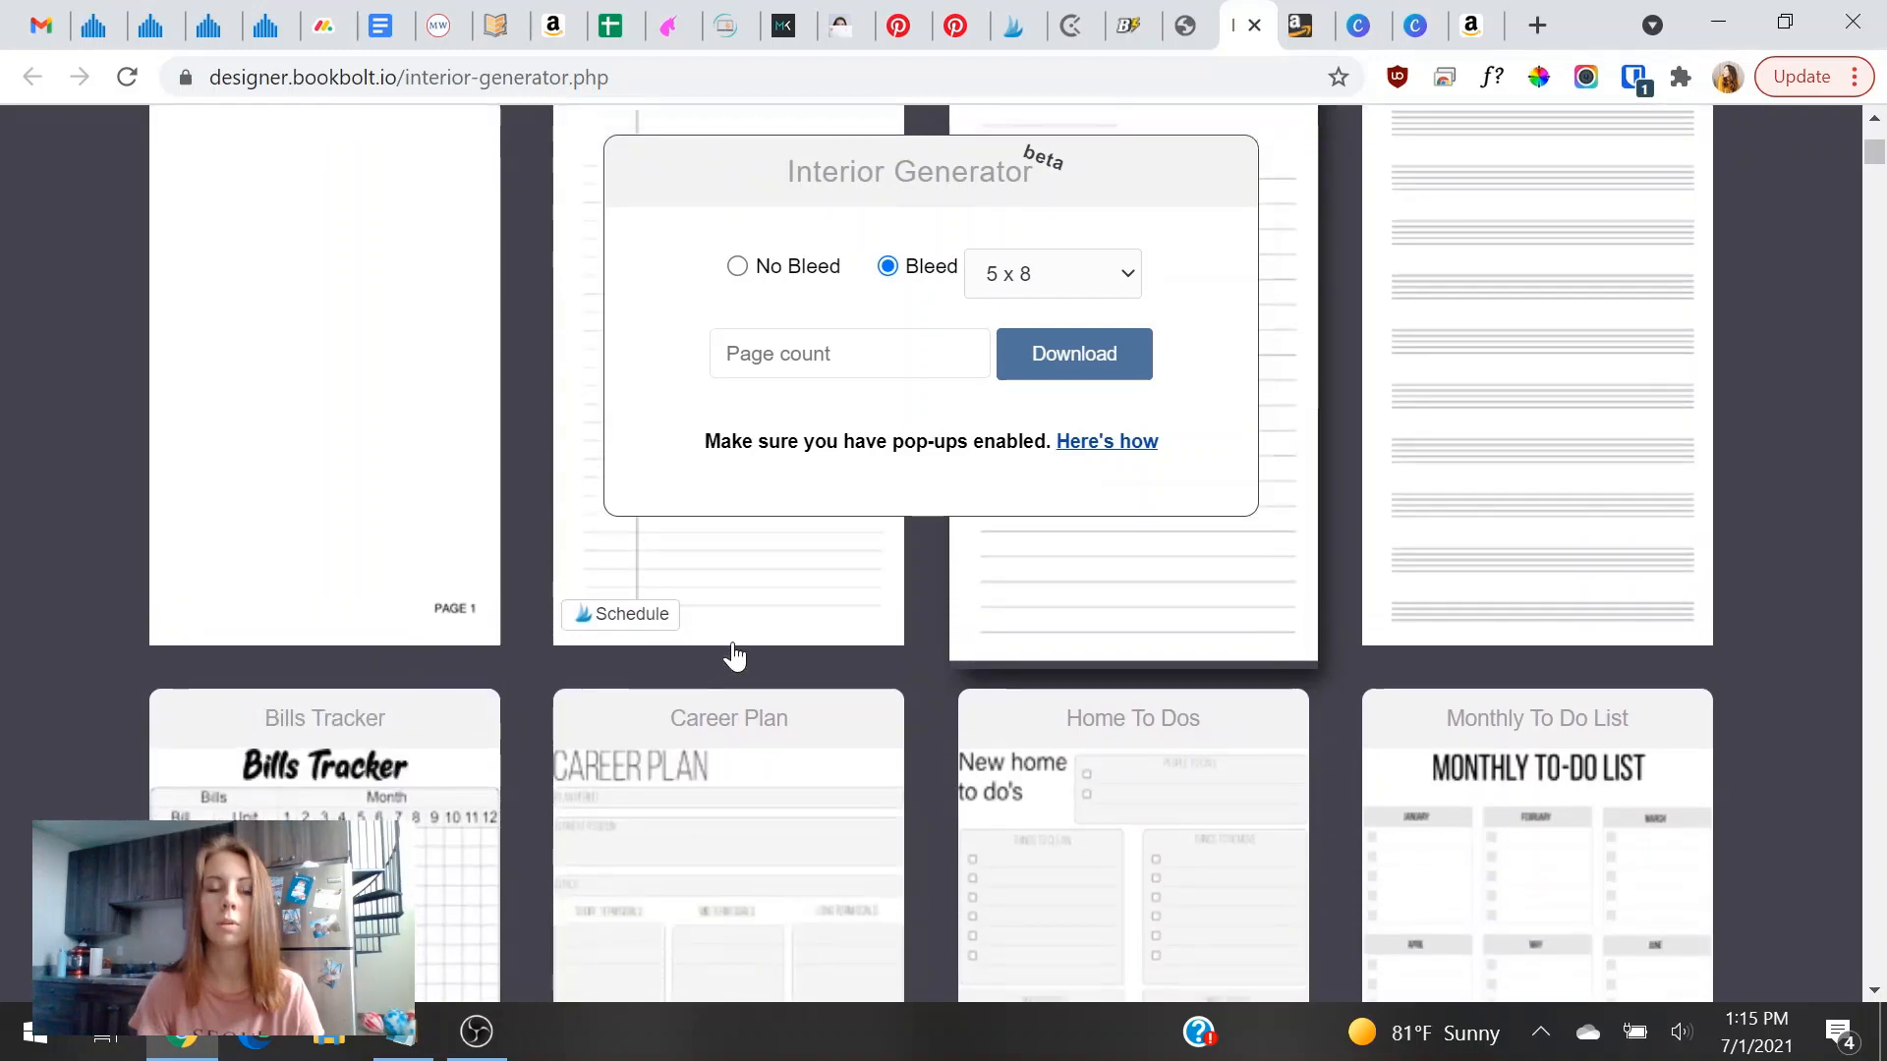
{"action": "scroll", "coordinate": [733, 657], "scroll_direction": "up", "scroll_amount": 1}
{"action": "left_click", "coordinate": [731, 655]}
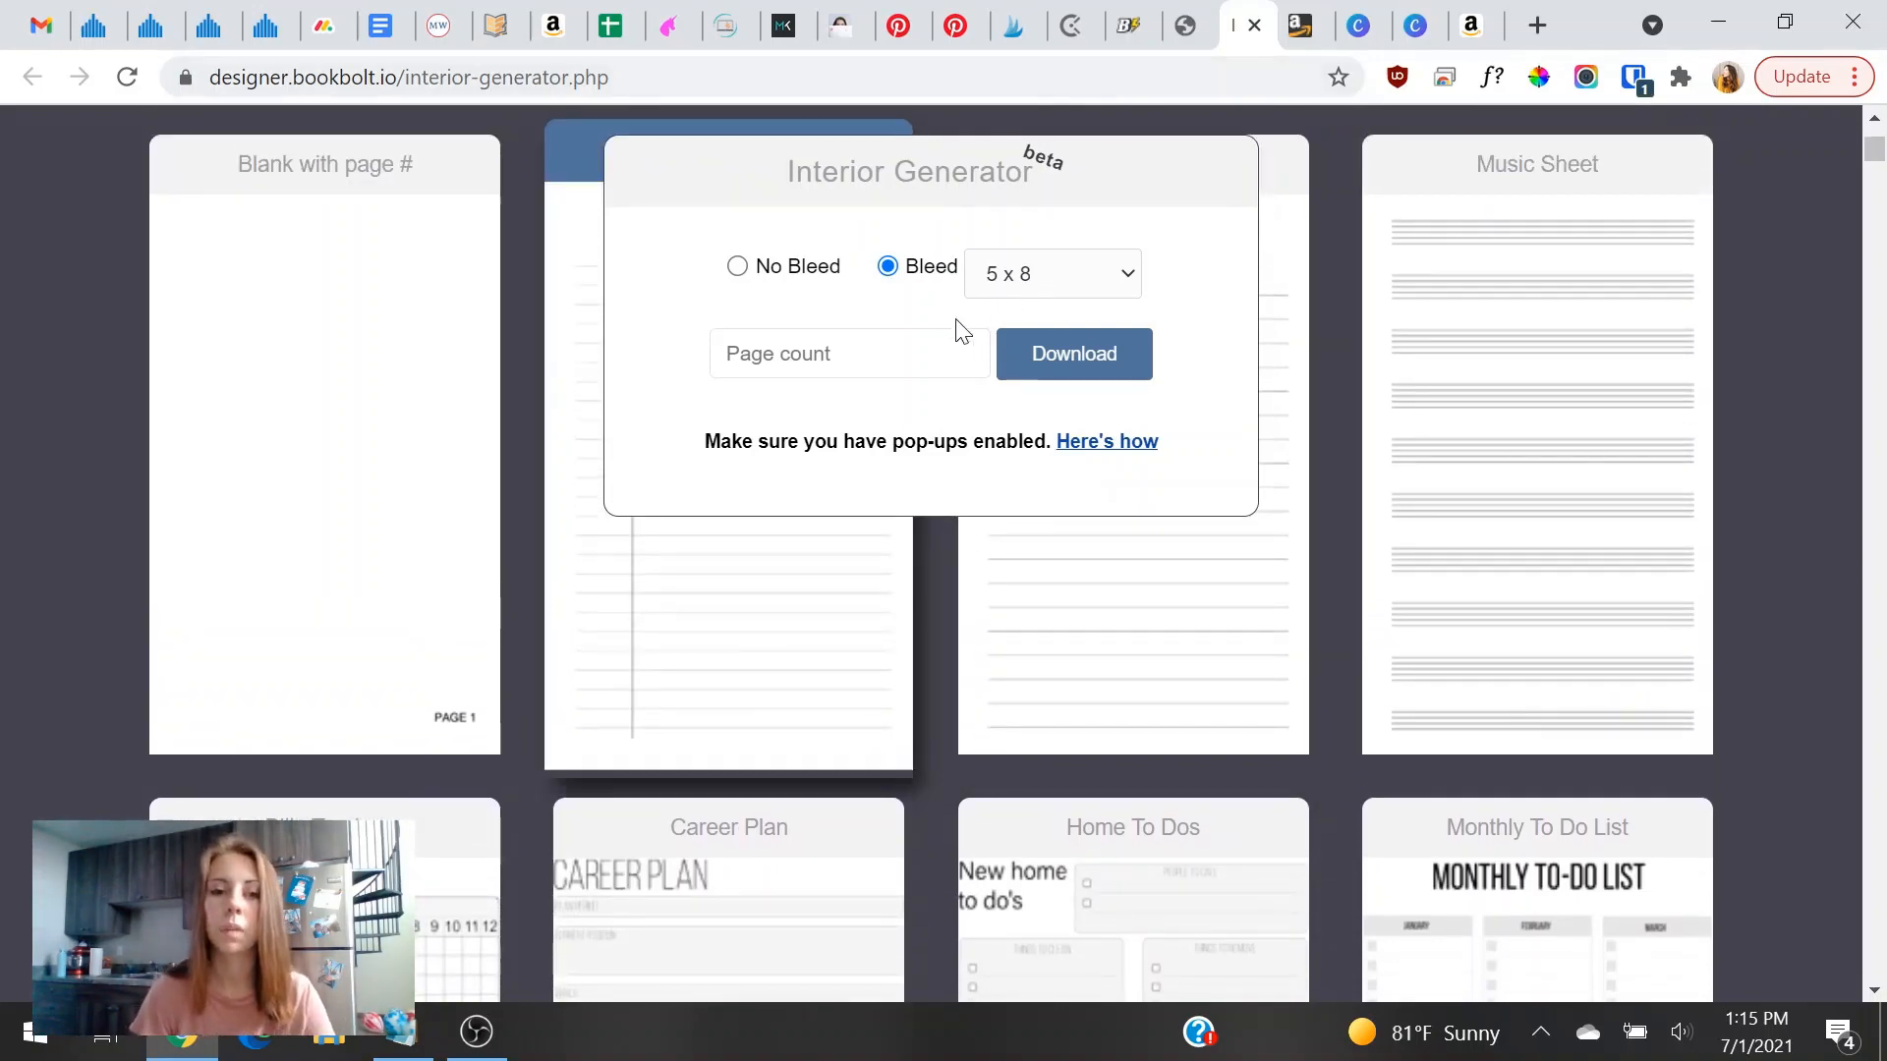
Set the page count to 200 and generate the college-ruled interior PDF.
{"action": "left_click", "coordinate": [938, 354]}
{"action": "type", "text": "200"}
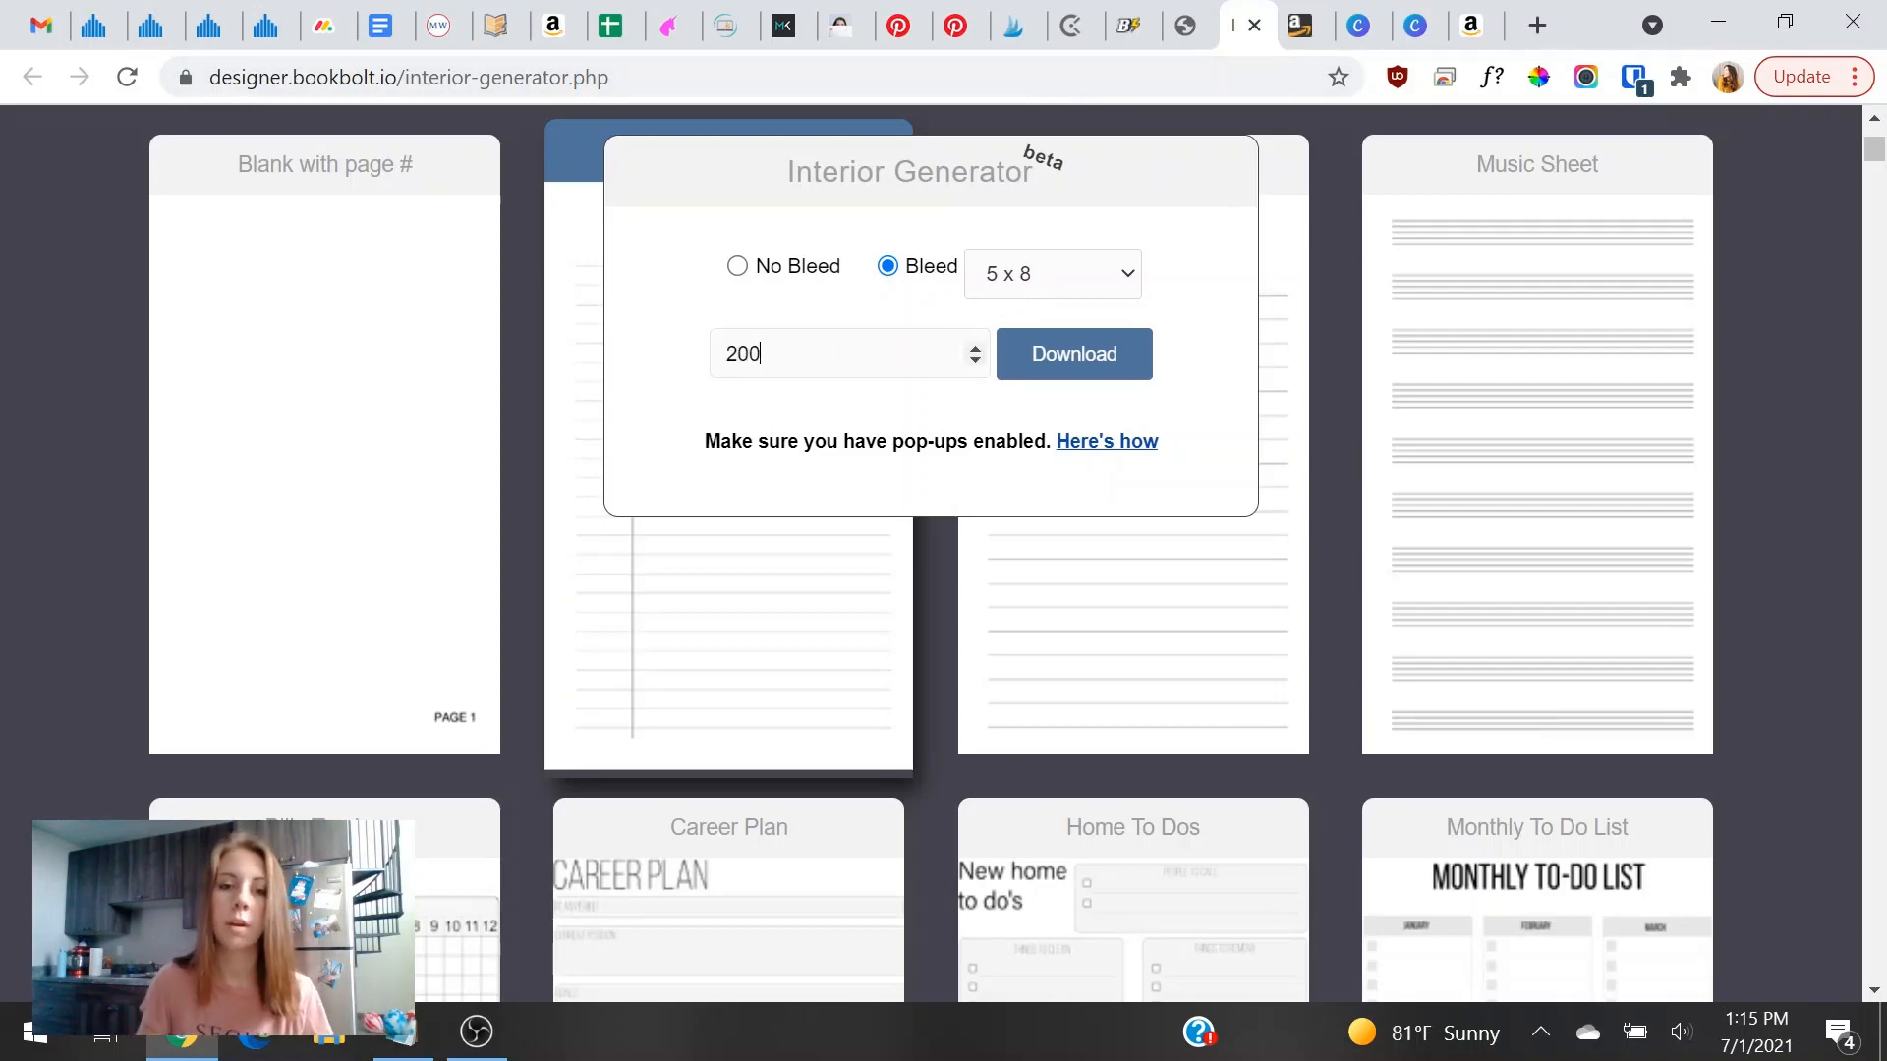
{"action": "left_click", "coordinate": [1074, 353]}
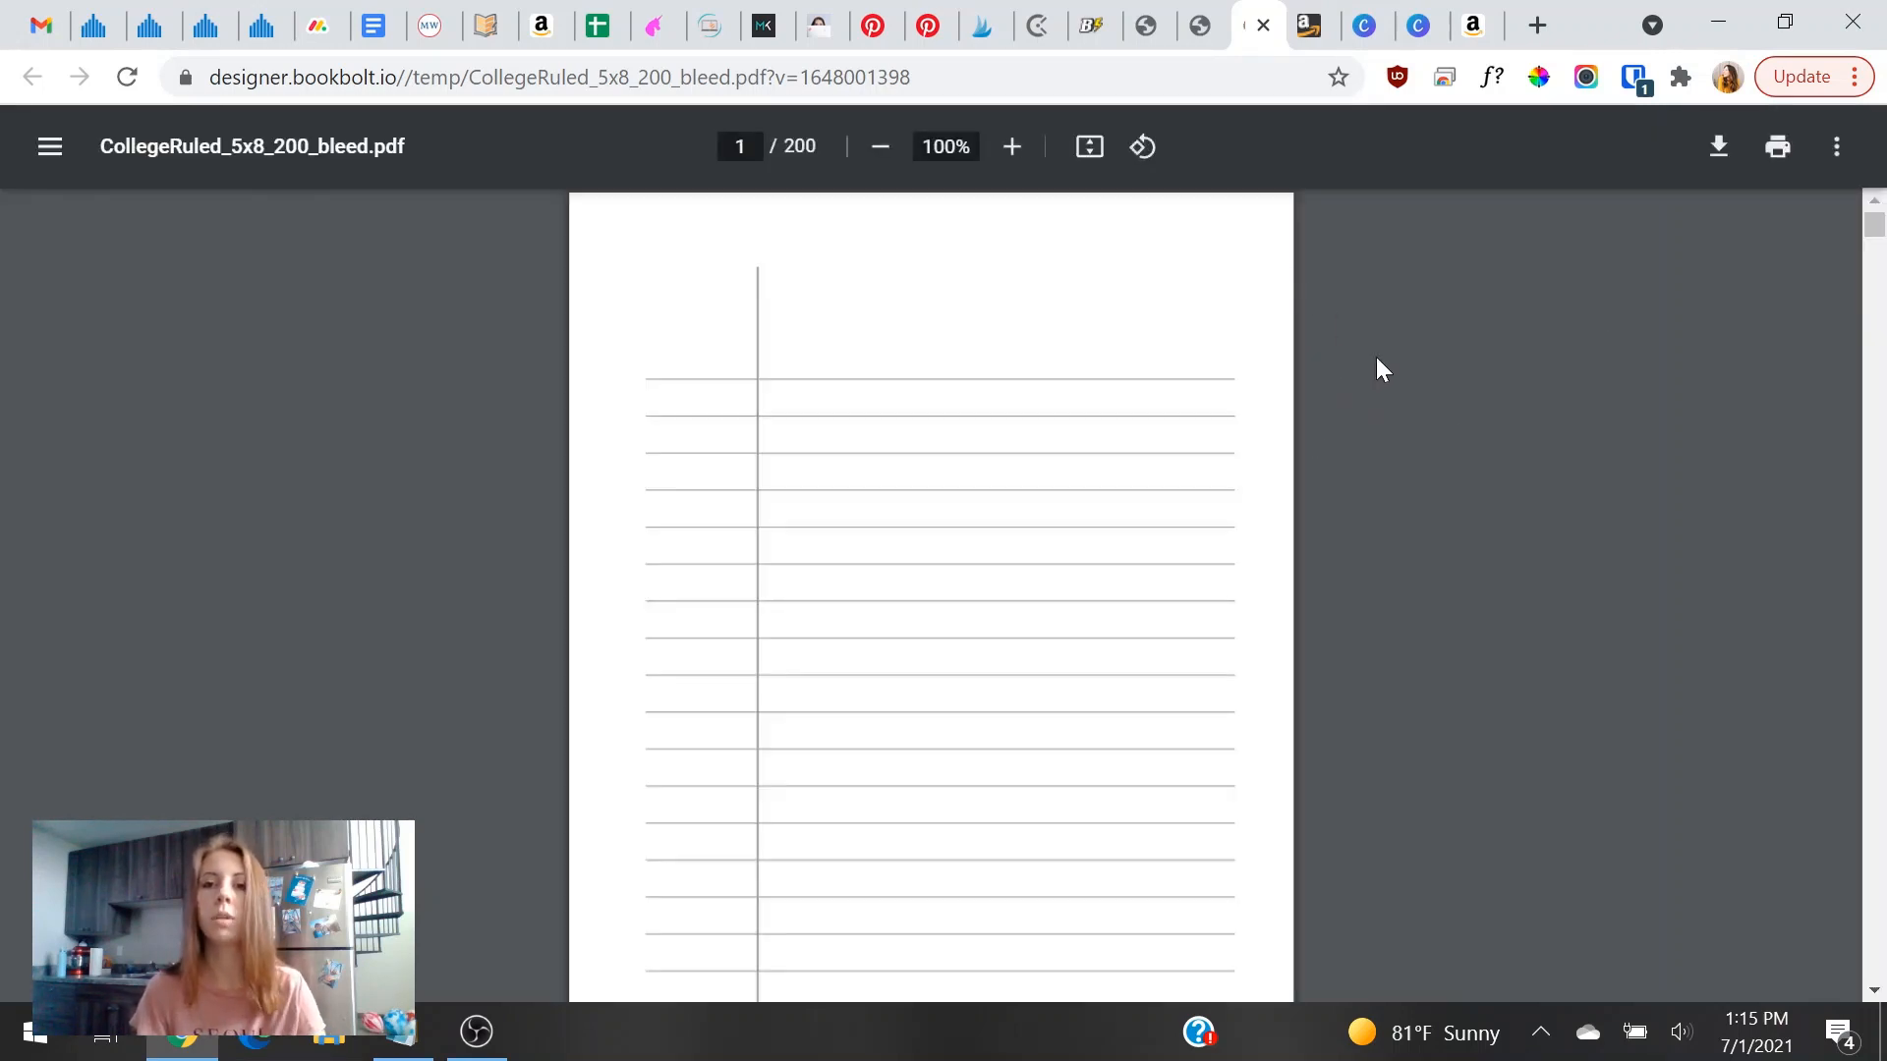
Look through the first pages of the generated college-ruled PDF, then close it.
{"action": "scroll", "coordinate": [1253, 393], "scroll_direction": "down", "scroll_amount": 20}
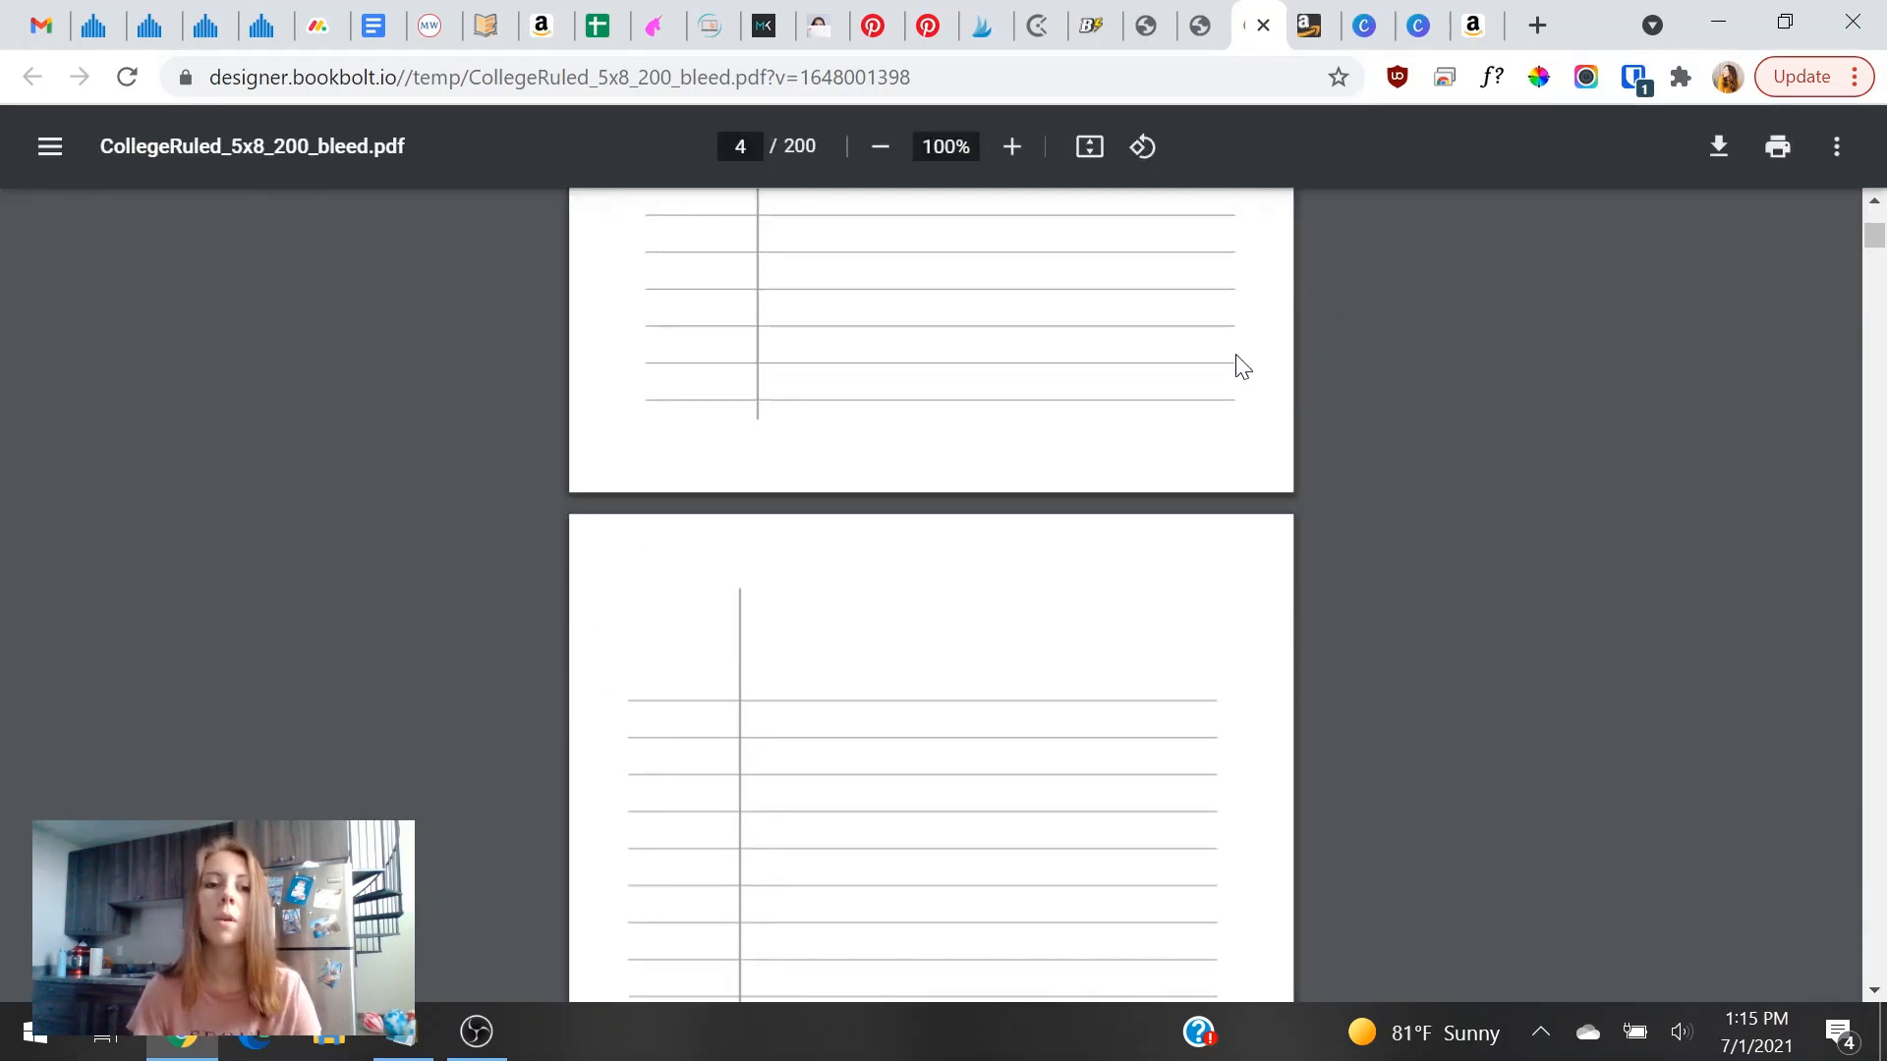
{"action": "scroll", "coordinate": [1228, 359], "scroll_direction": "down", "scroll_amount": 3}
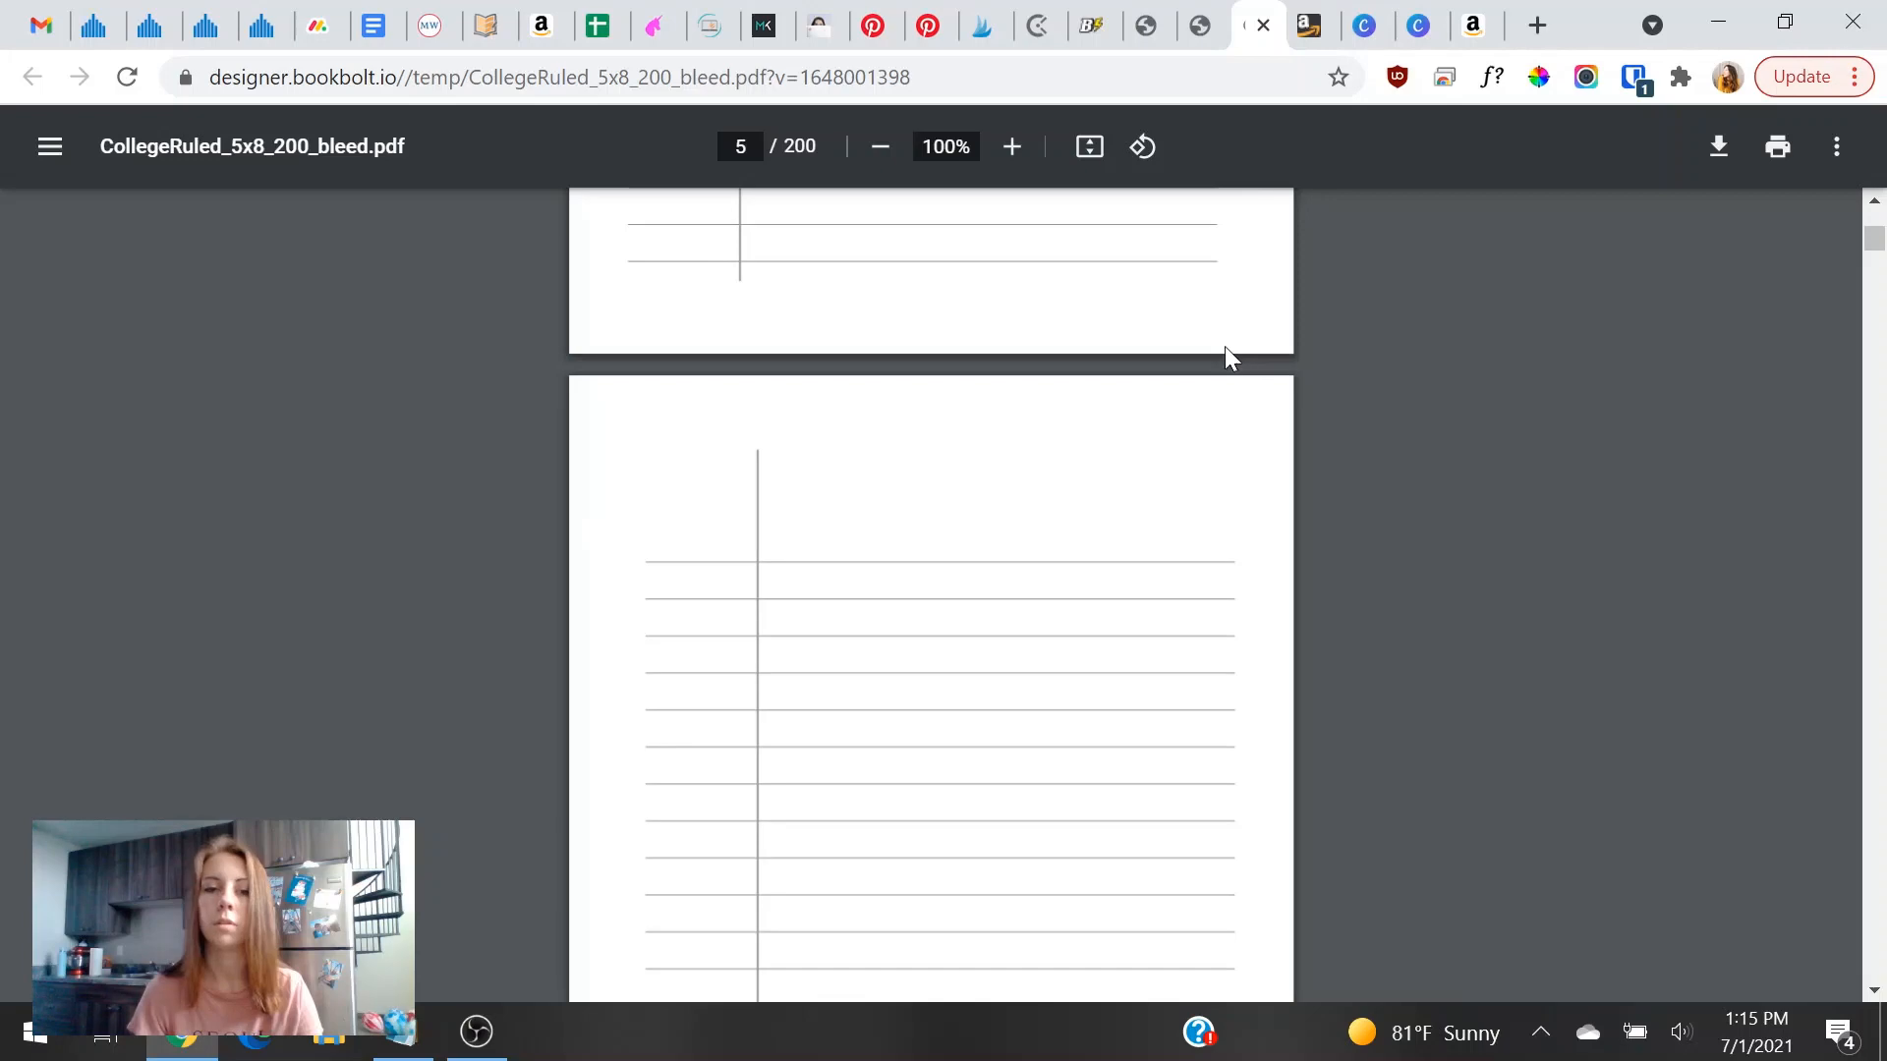
{"action": "left_click", "coordinate": [1262, 25]}
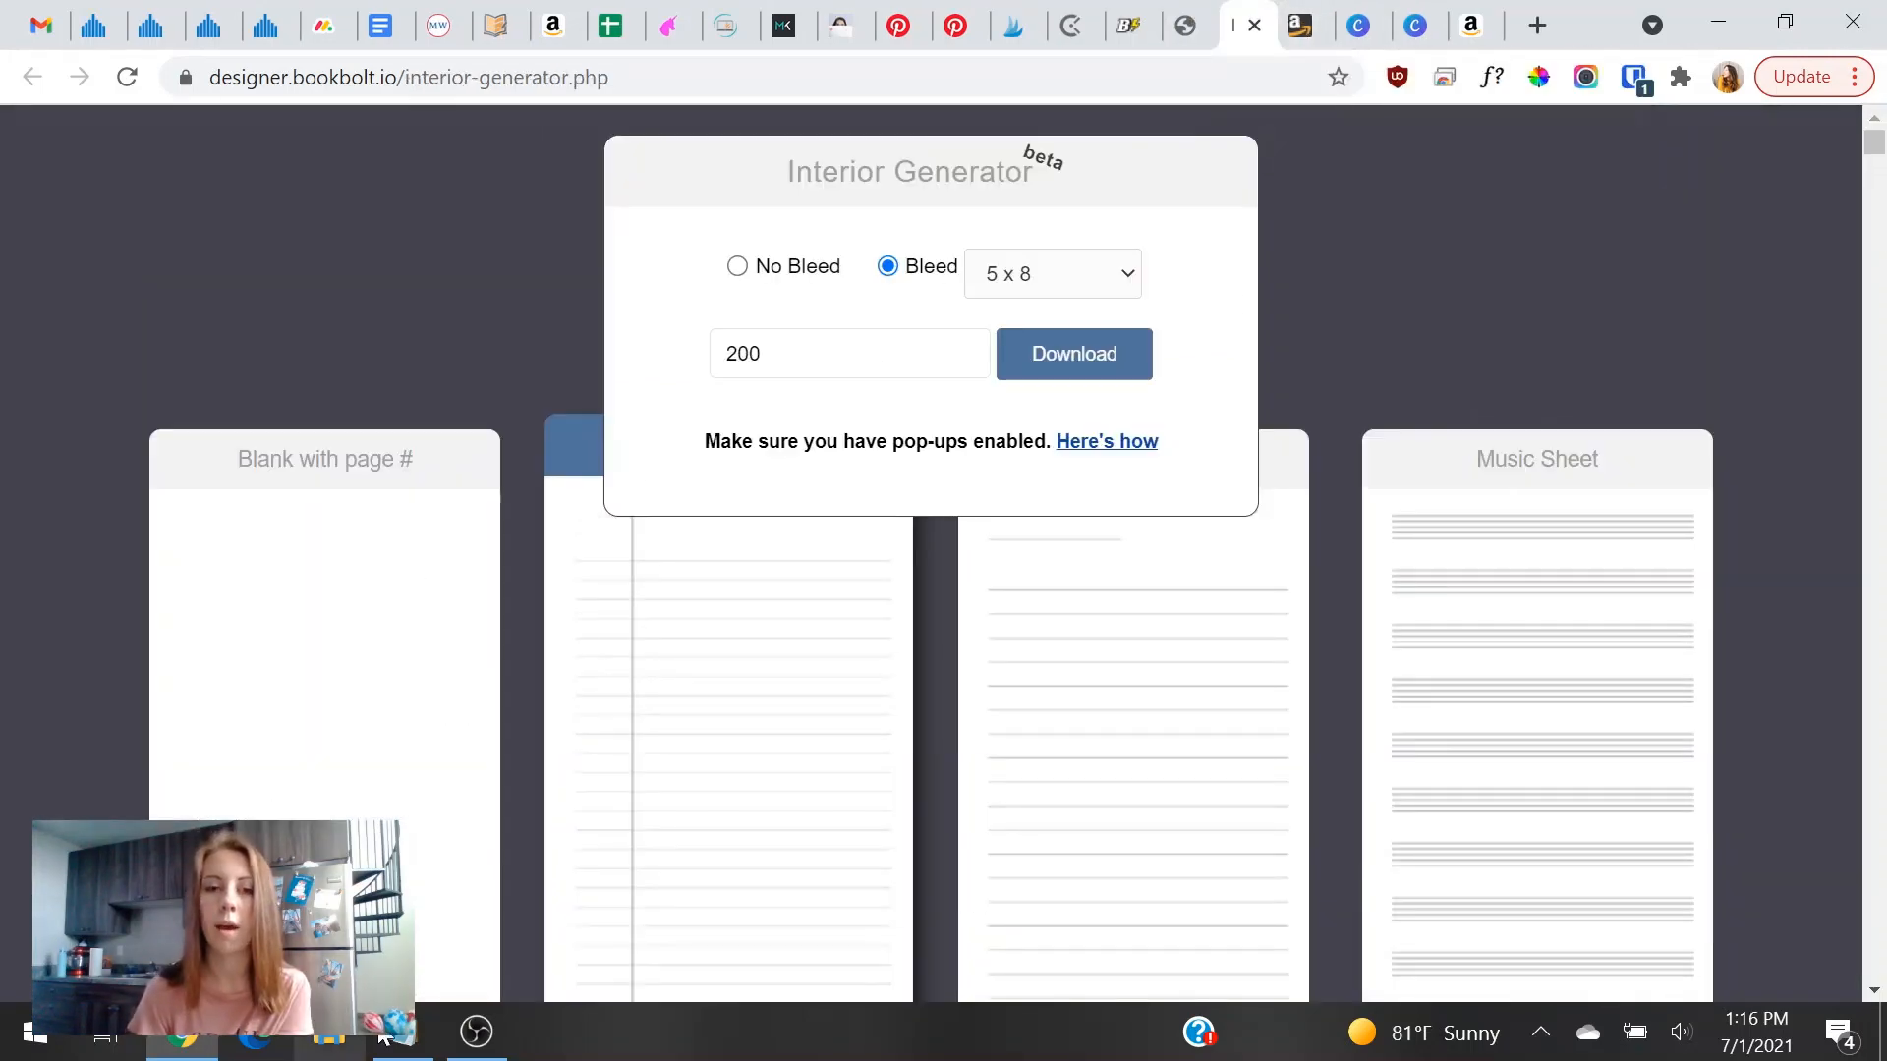
Close the Book Bolt interior generator and cover designer and go to the Kindle Direct Publishing bookshelf.
{"action": "left_click", "coordinate": [1302, 25]}
{"action": "left_click", "coordinate": [1246, 27]}
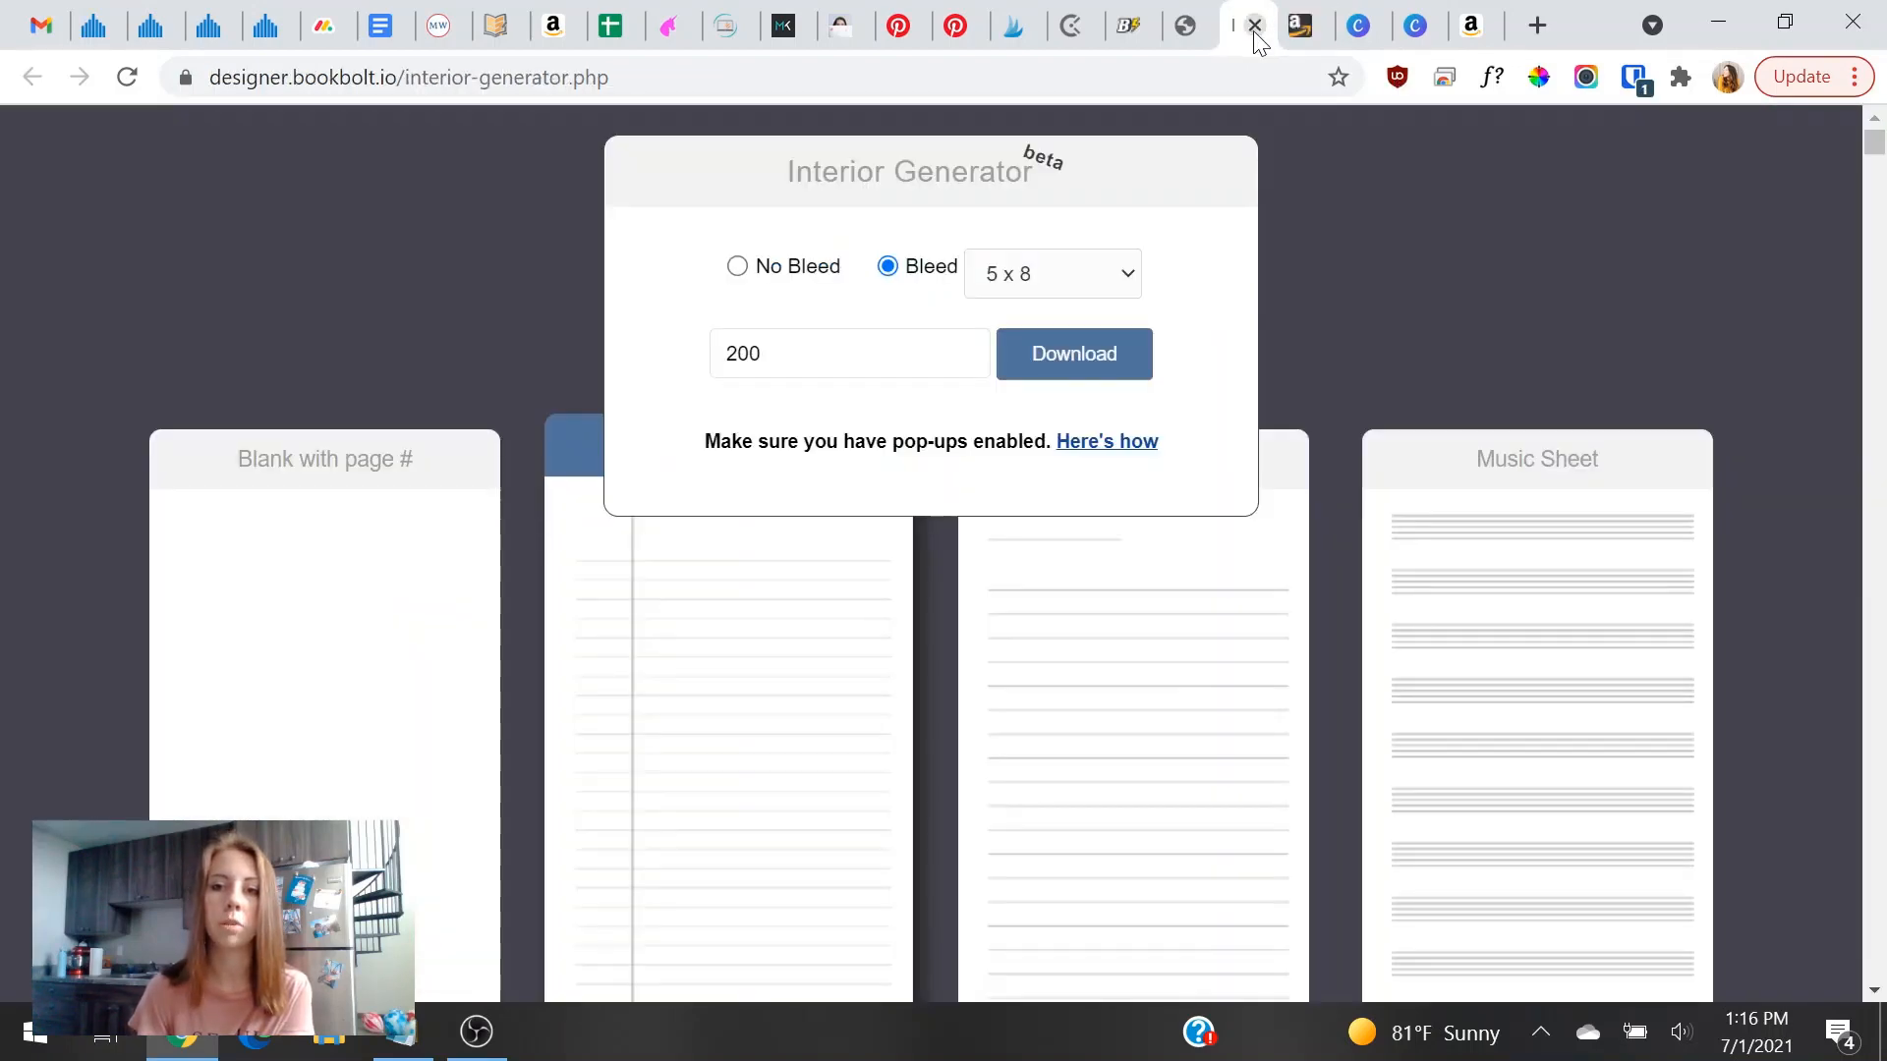
{"action": "left_click", "coordinate": [1254, 25]}
{"action": "left_click", "coordinate": [1201, 10]}
{"action": "left_click", "coordinate": [1197, 26]}
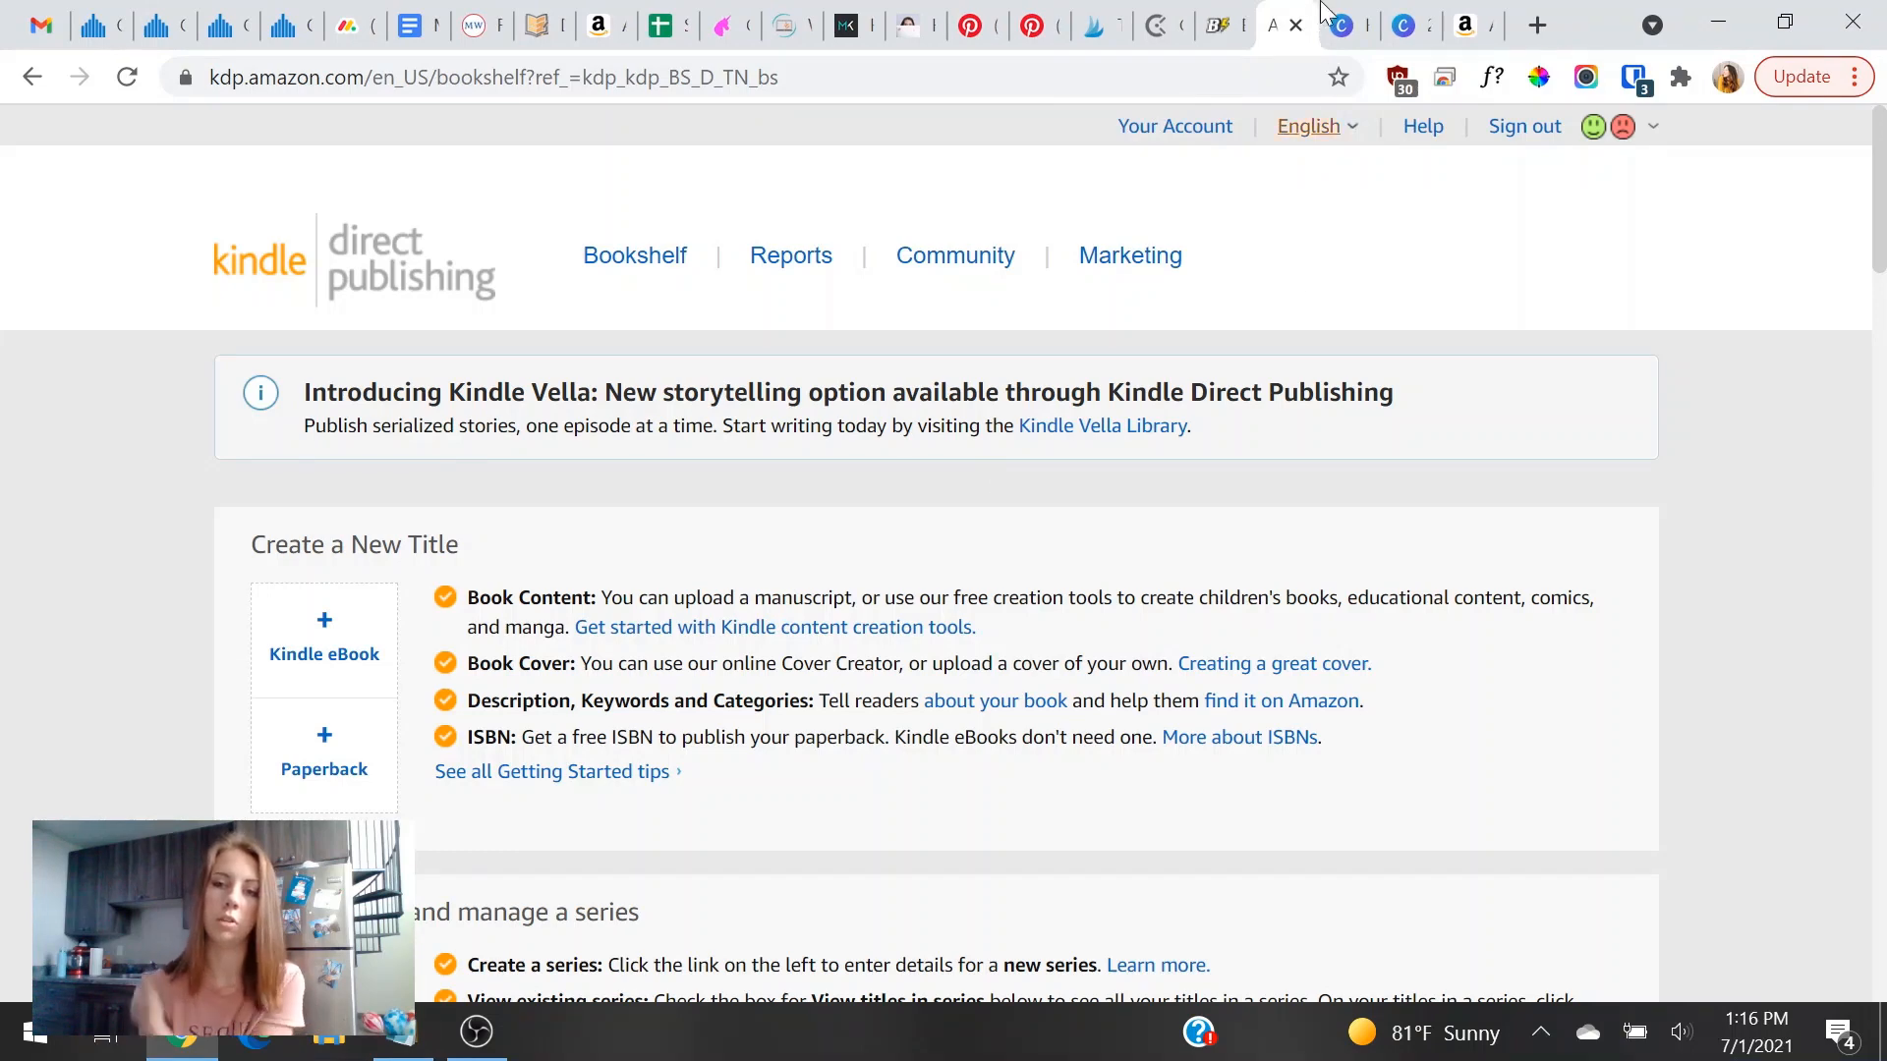
Start a new paperback title from the Kindle Direct Publishing bookshelf in a separate tab and switch to its setup form.
{"action": "left_click", "coordinate": [1464, 25]}
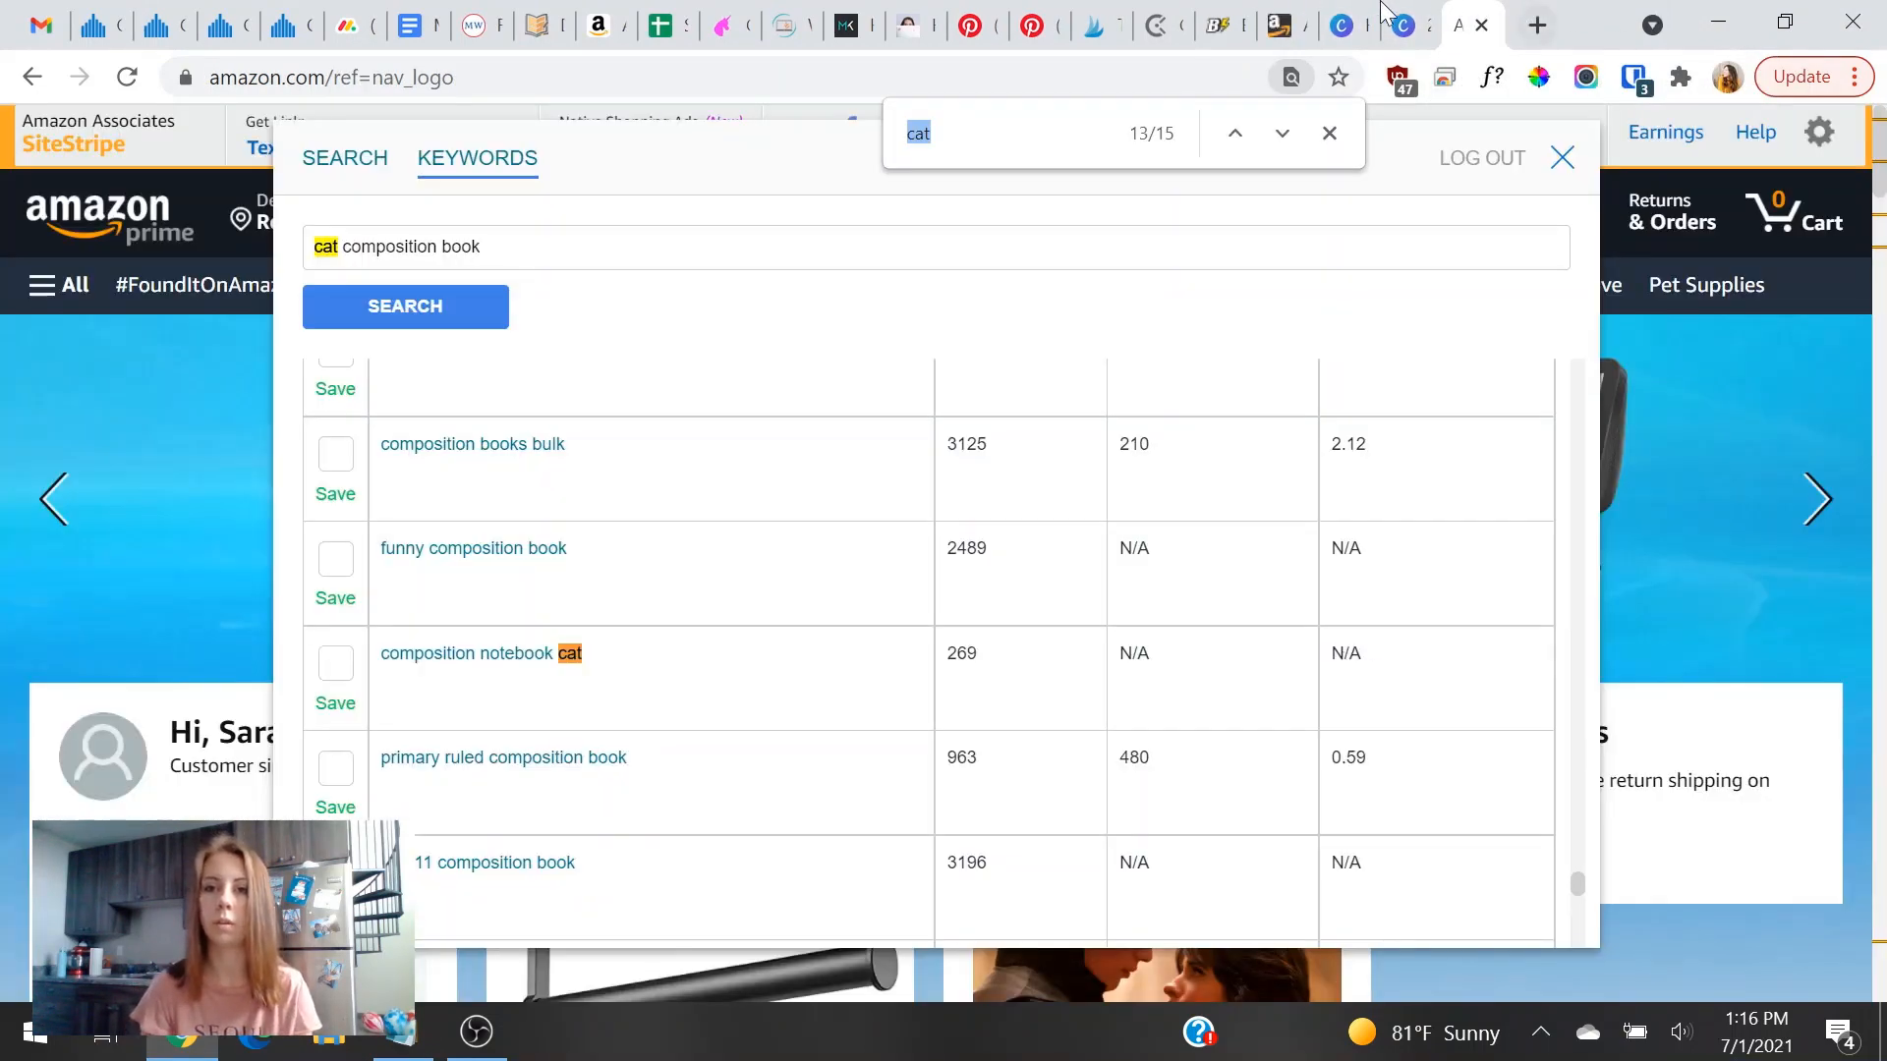
{"action": "left_click", "coordinate": [1277, 25]}
{"action": "right_click", "coordinate": [292, 759]}
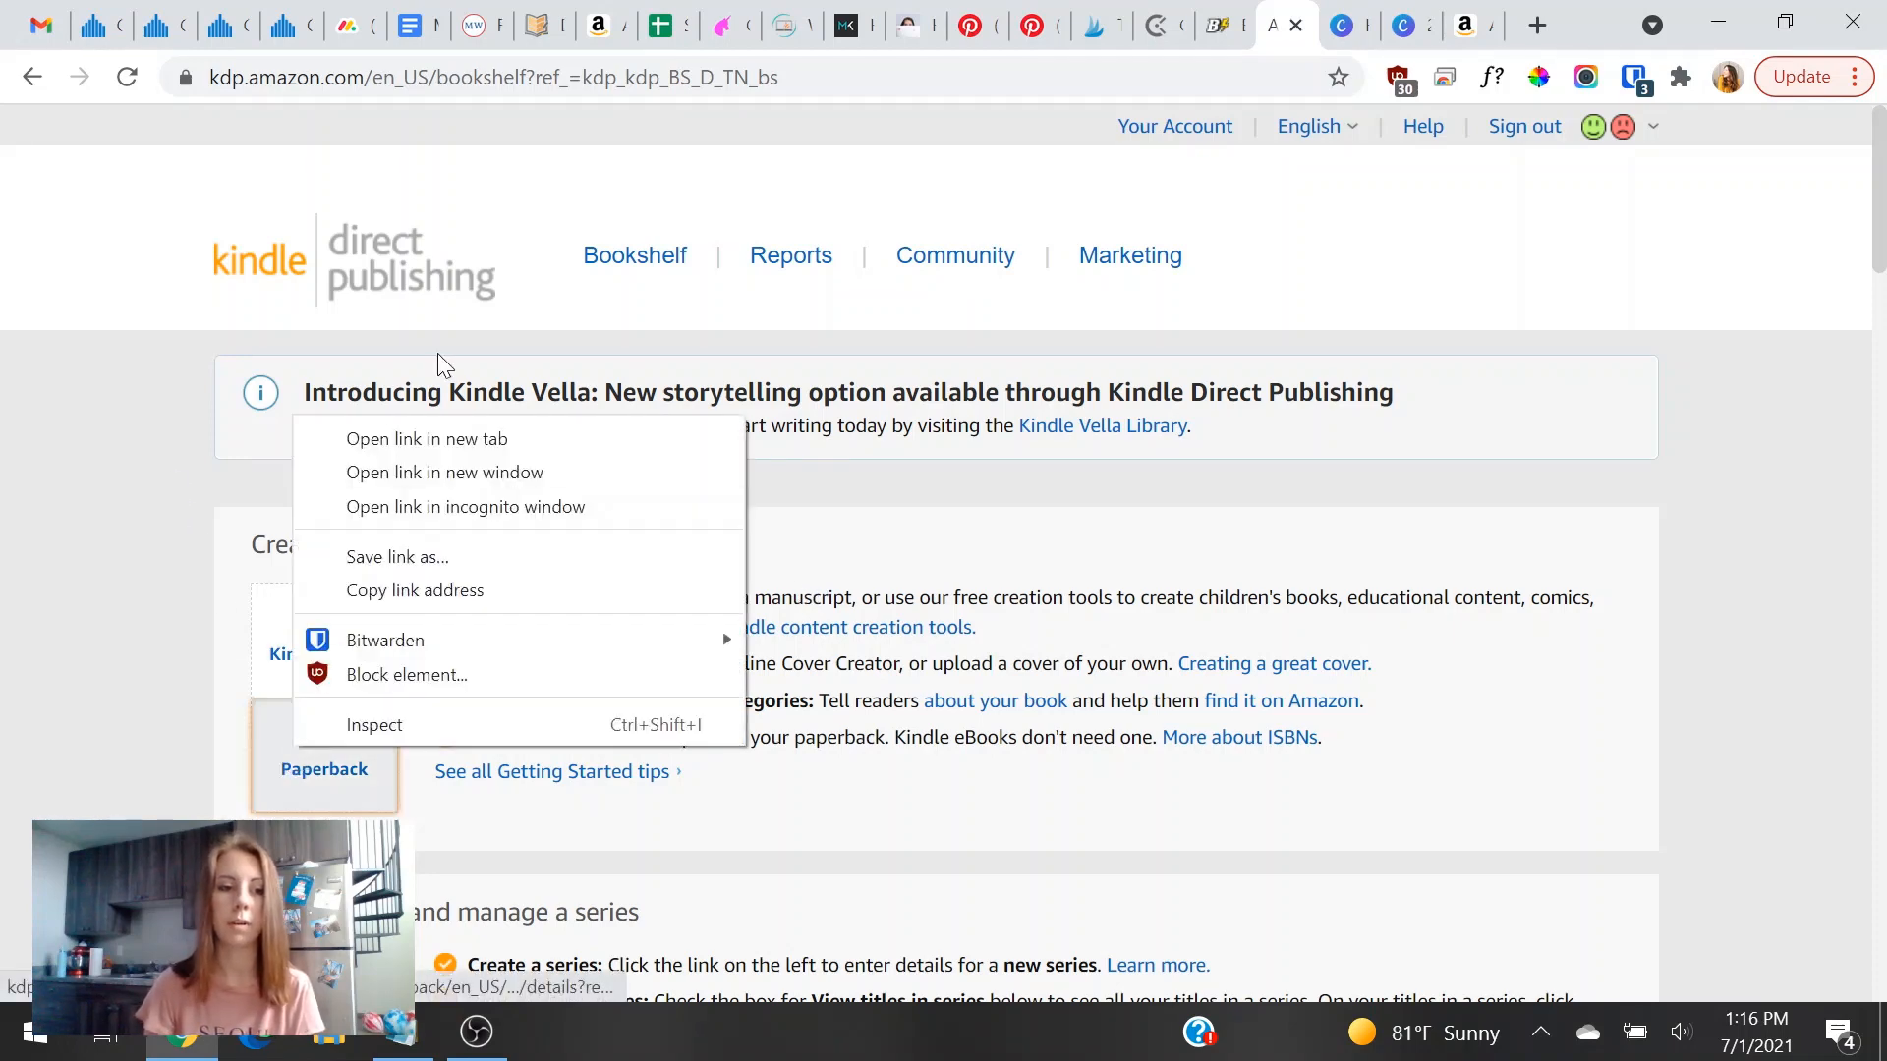
{"action": "left_click", "coordinate": [422, 434]}
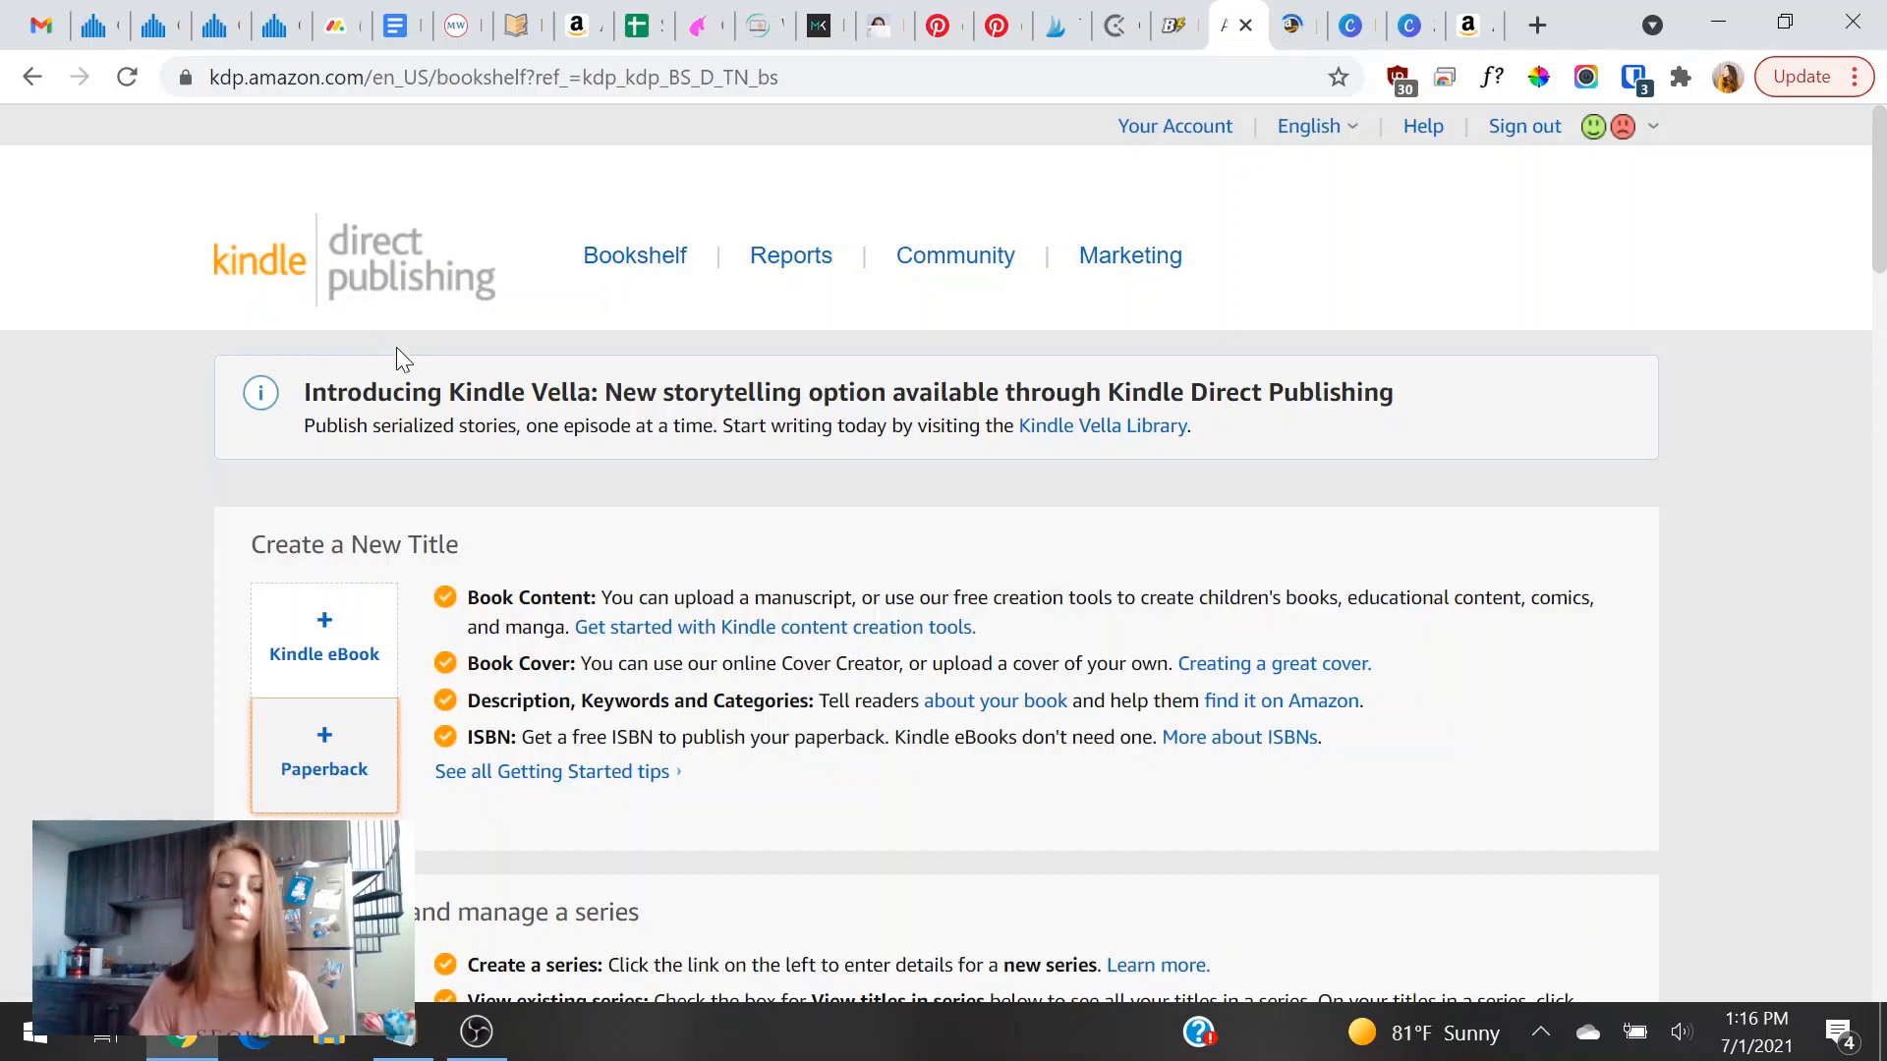
{"action": "scroll", "coordinate": [763, 580], "scroll_direction": "down", "scroll_amount": 4}
{"action": "scroll", "coordinate": [727, 629], "scroll_direction": "up", "scroll_amount": 4}
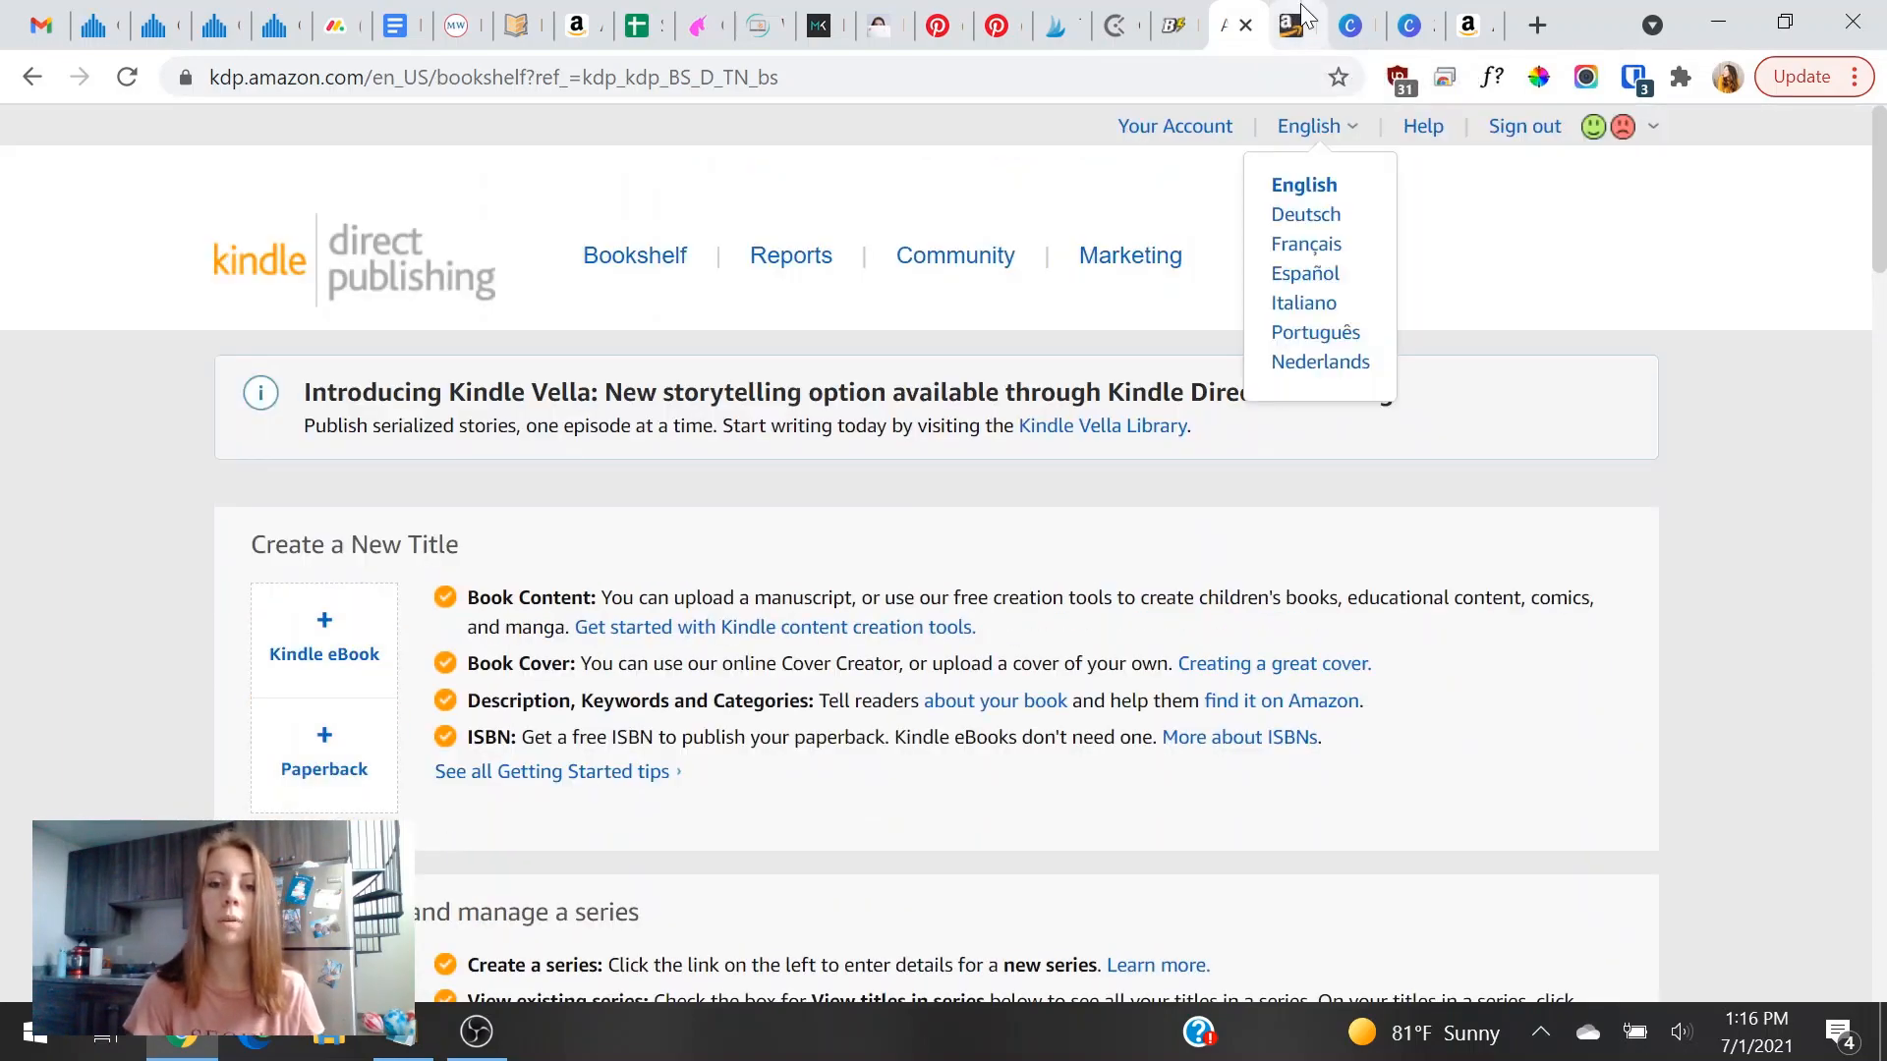
{"action": "left_click", "coordinate": [1297, 20]}
Look over the Paperback Details form and recheck the cat composition book keywords on Amazon, ending back at the form.
{"action": "scroll", "coordinate": [675, 729], "scroll_direction": "down", "scroll_amount": 5}
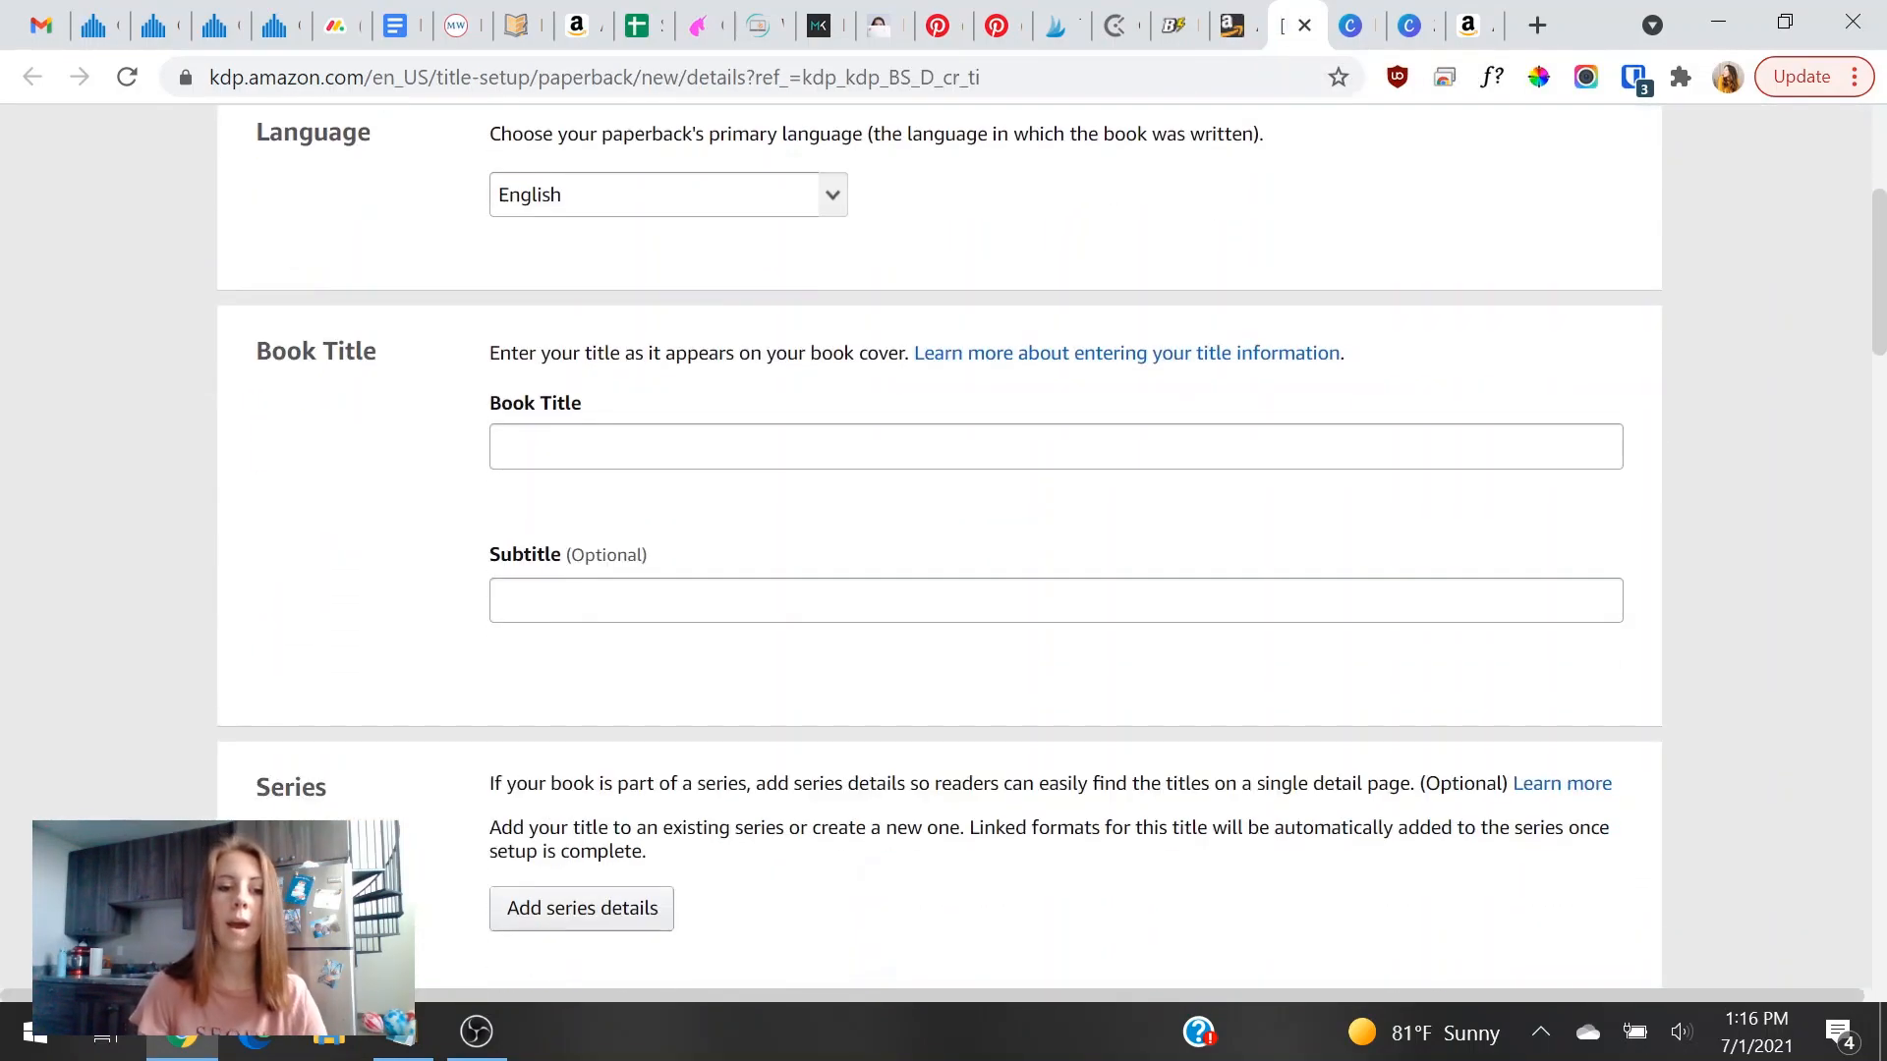
{"action": "scroll", "coordinate": [839, 601], "scroll_direction": "down", "scroll_amount": 7}
{"action": "scroll", "coordinate": [839, 601], "scroll_direction": "up", "scroll_amount": 13}
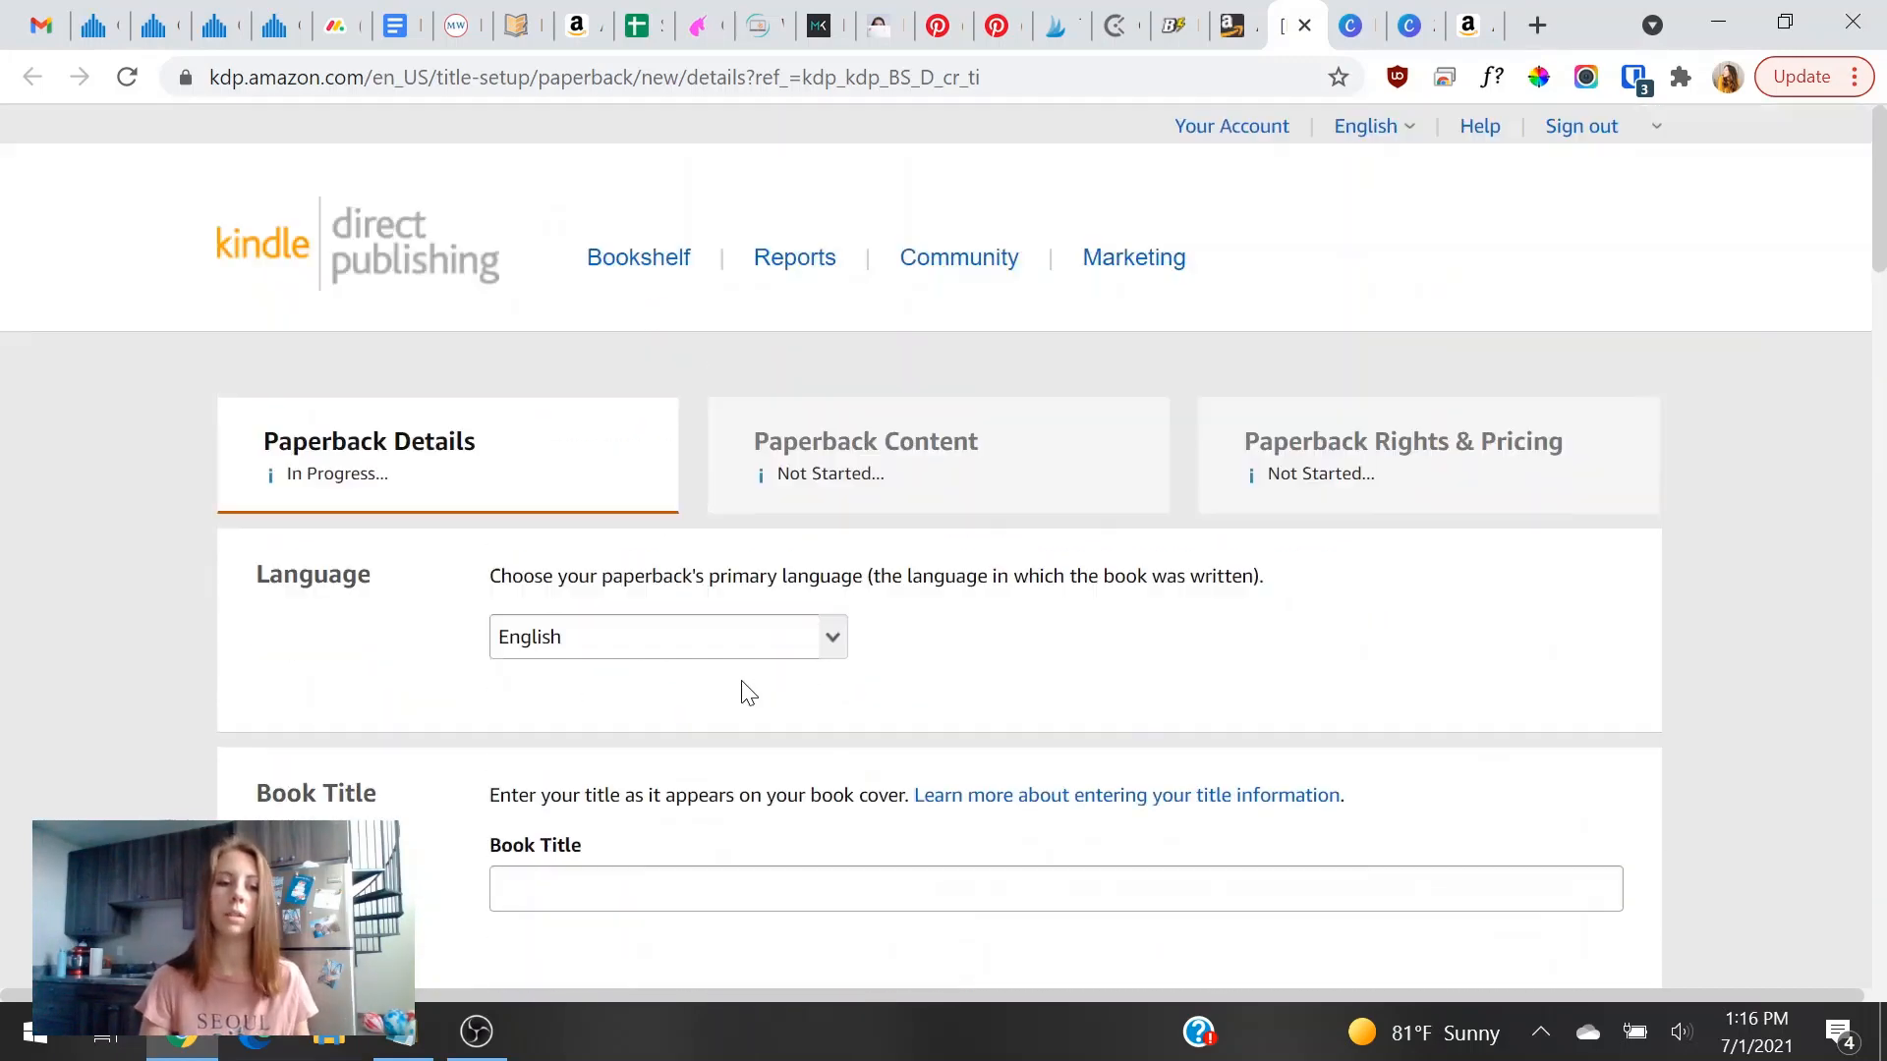
{"action": "left_click", "coordinate": [1469, 25]}
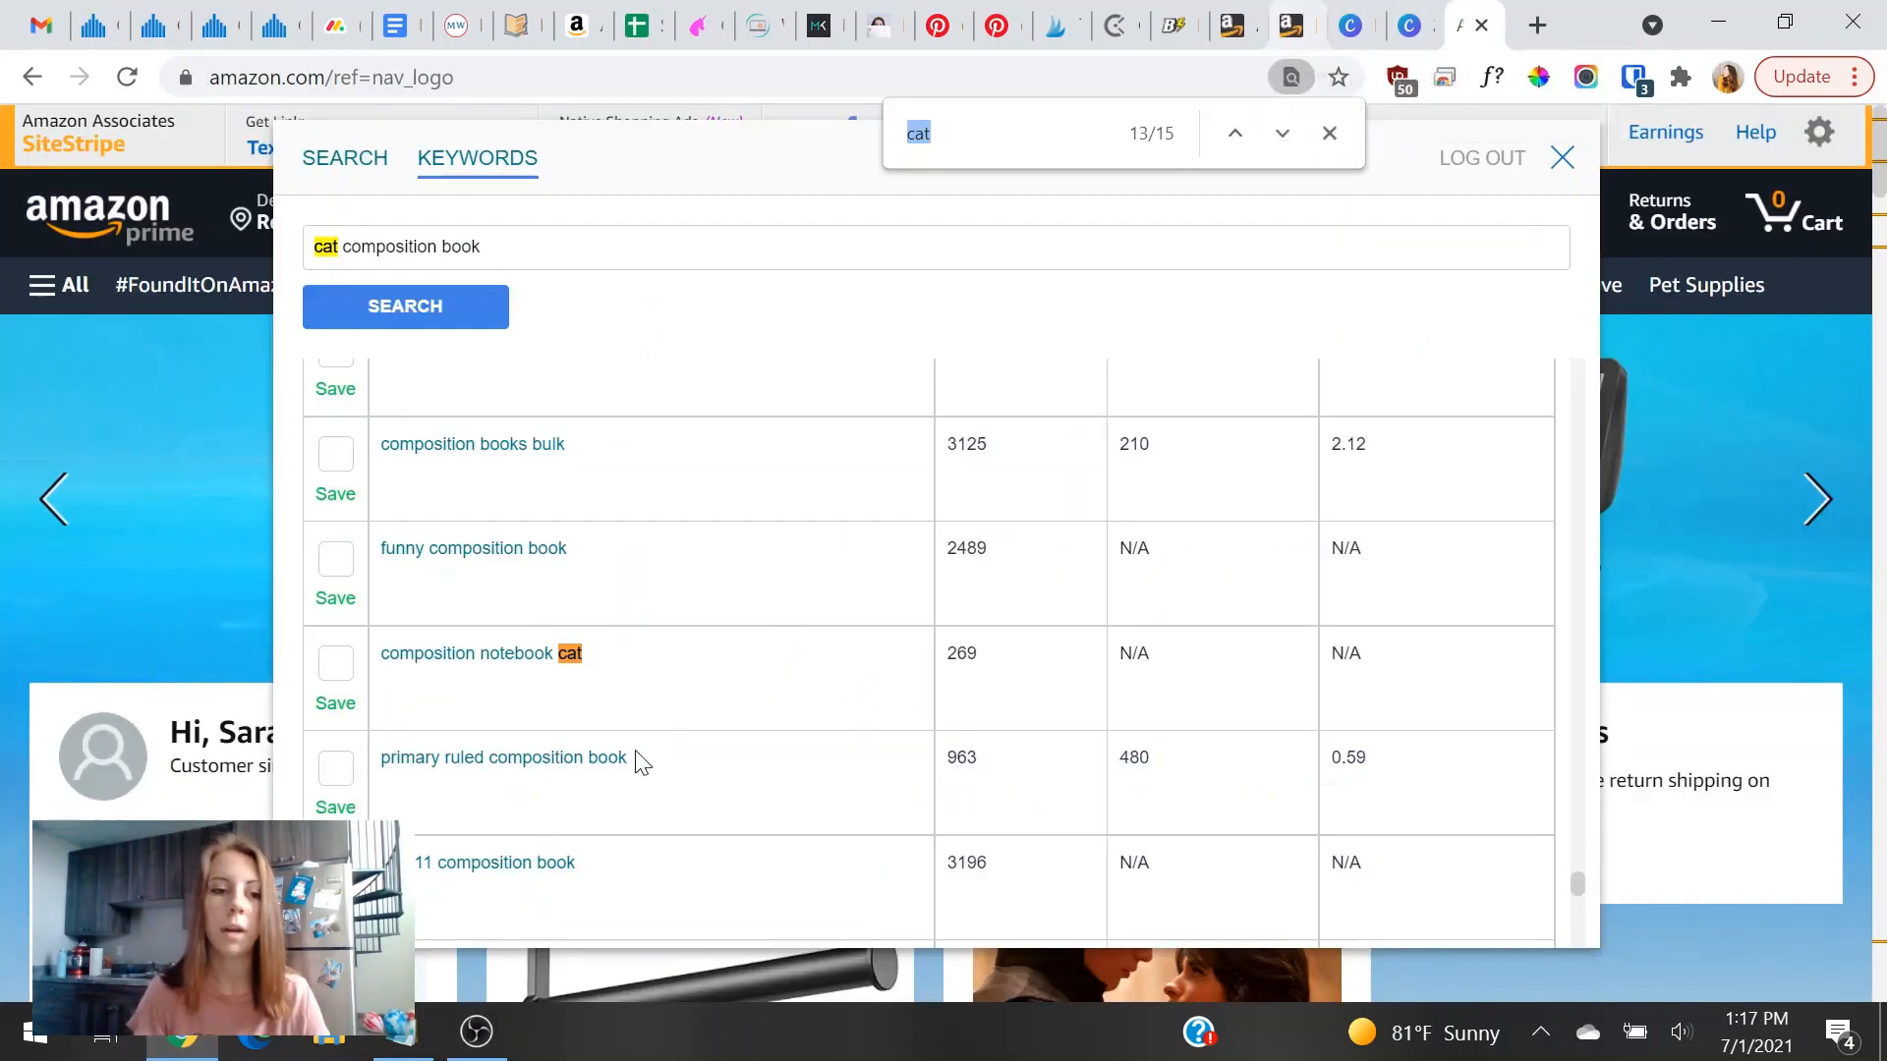
{"action": "left_click", "coordinate": [1176, 25]}
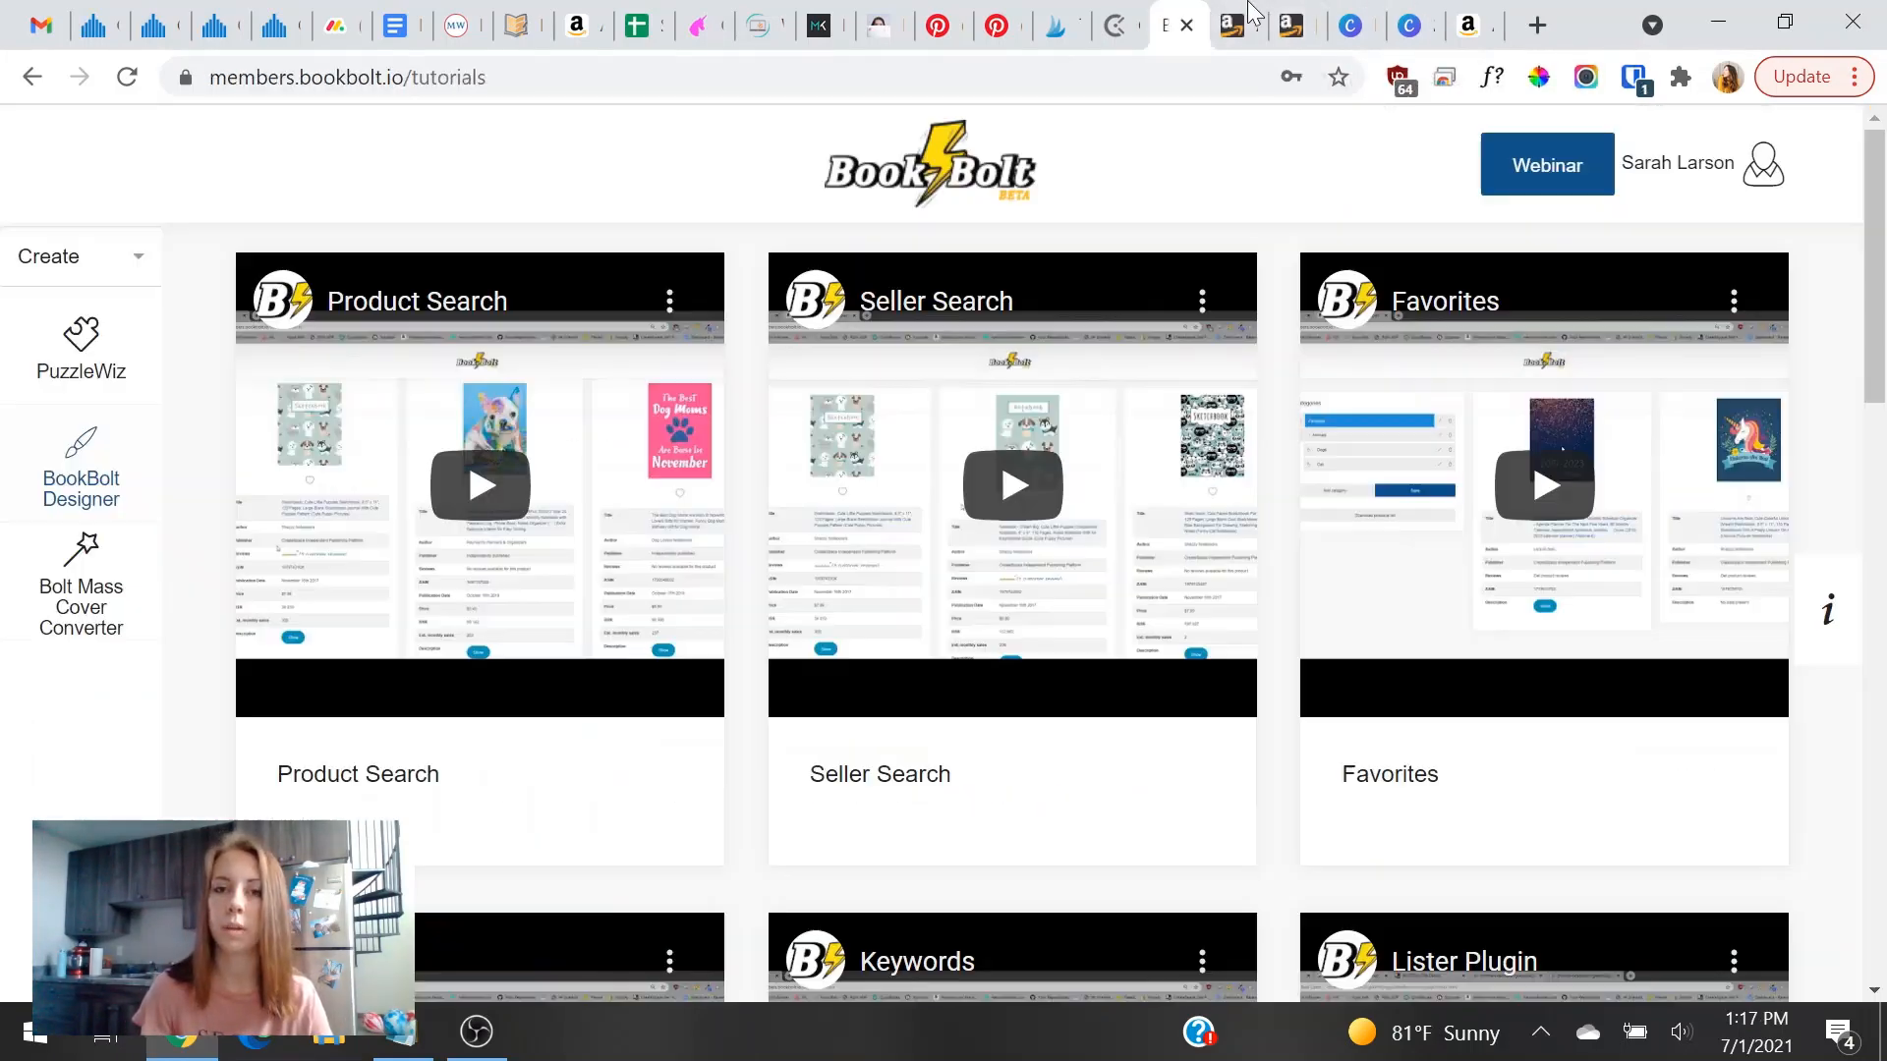
{"action": "left_click", "coordinate": [1244, 20]}
{"action": "scroll", "coordinate": [761, 791], "scroll_direction": "down", "scroll_amount": 4}
{"action": "scroll", "coordinate": [1377, 324], "scroll_direction": "up", "scroll_amount": 4}
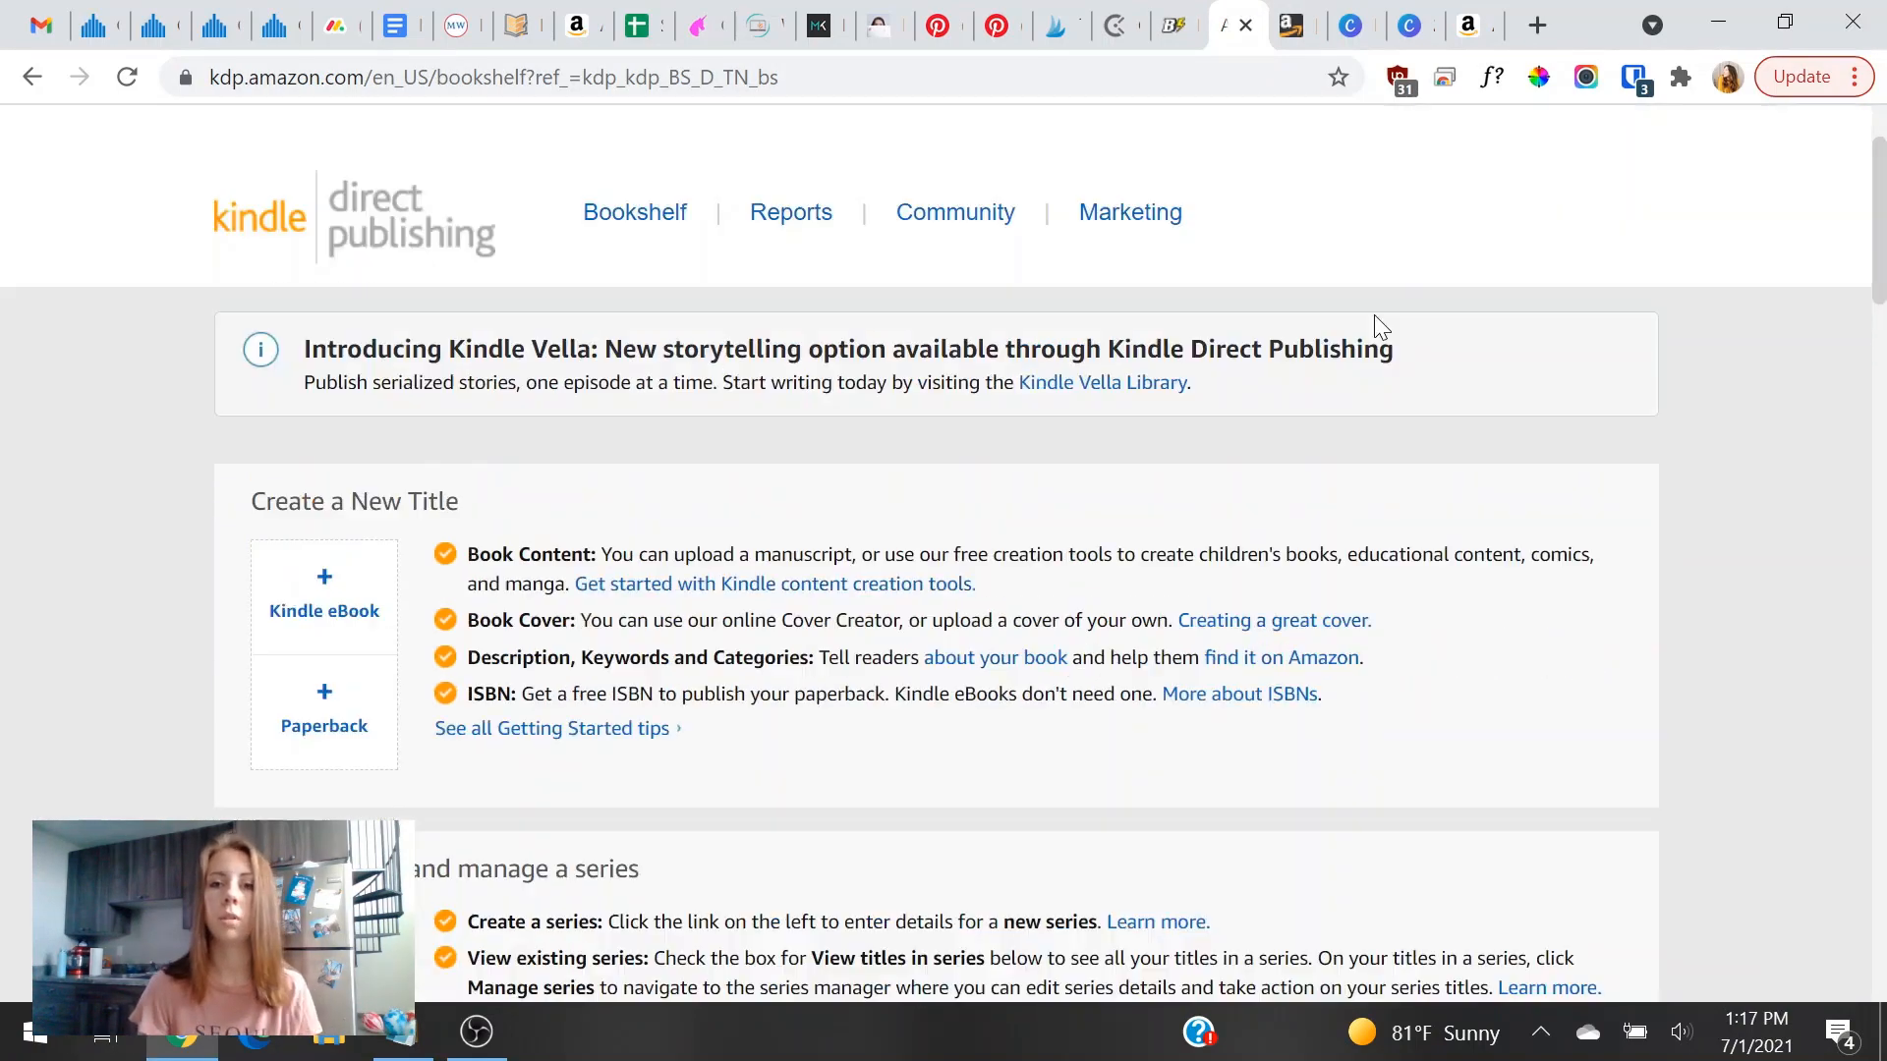
{"action": "left_click", "coordinate": [1295, 24]}
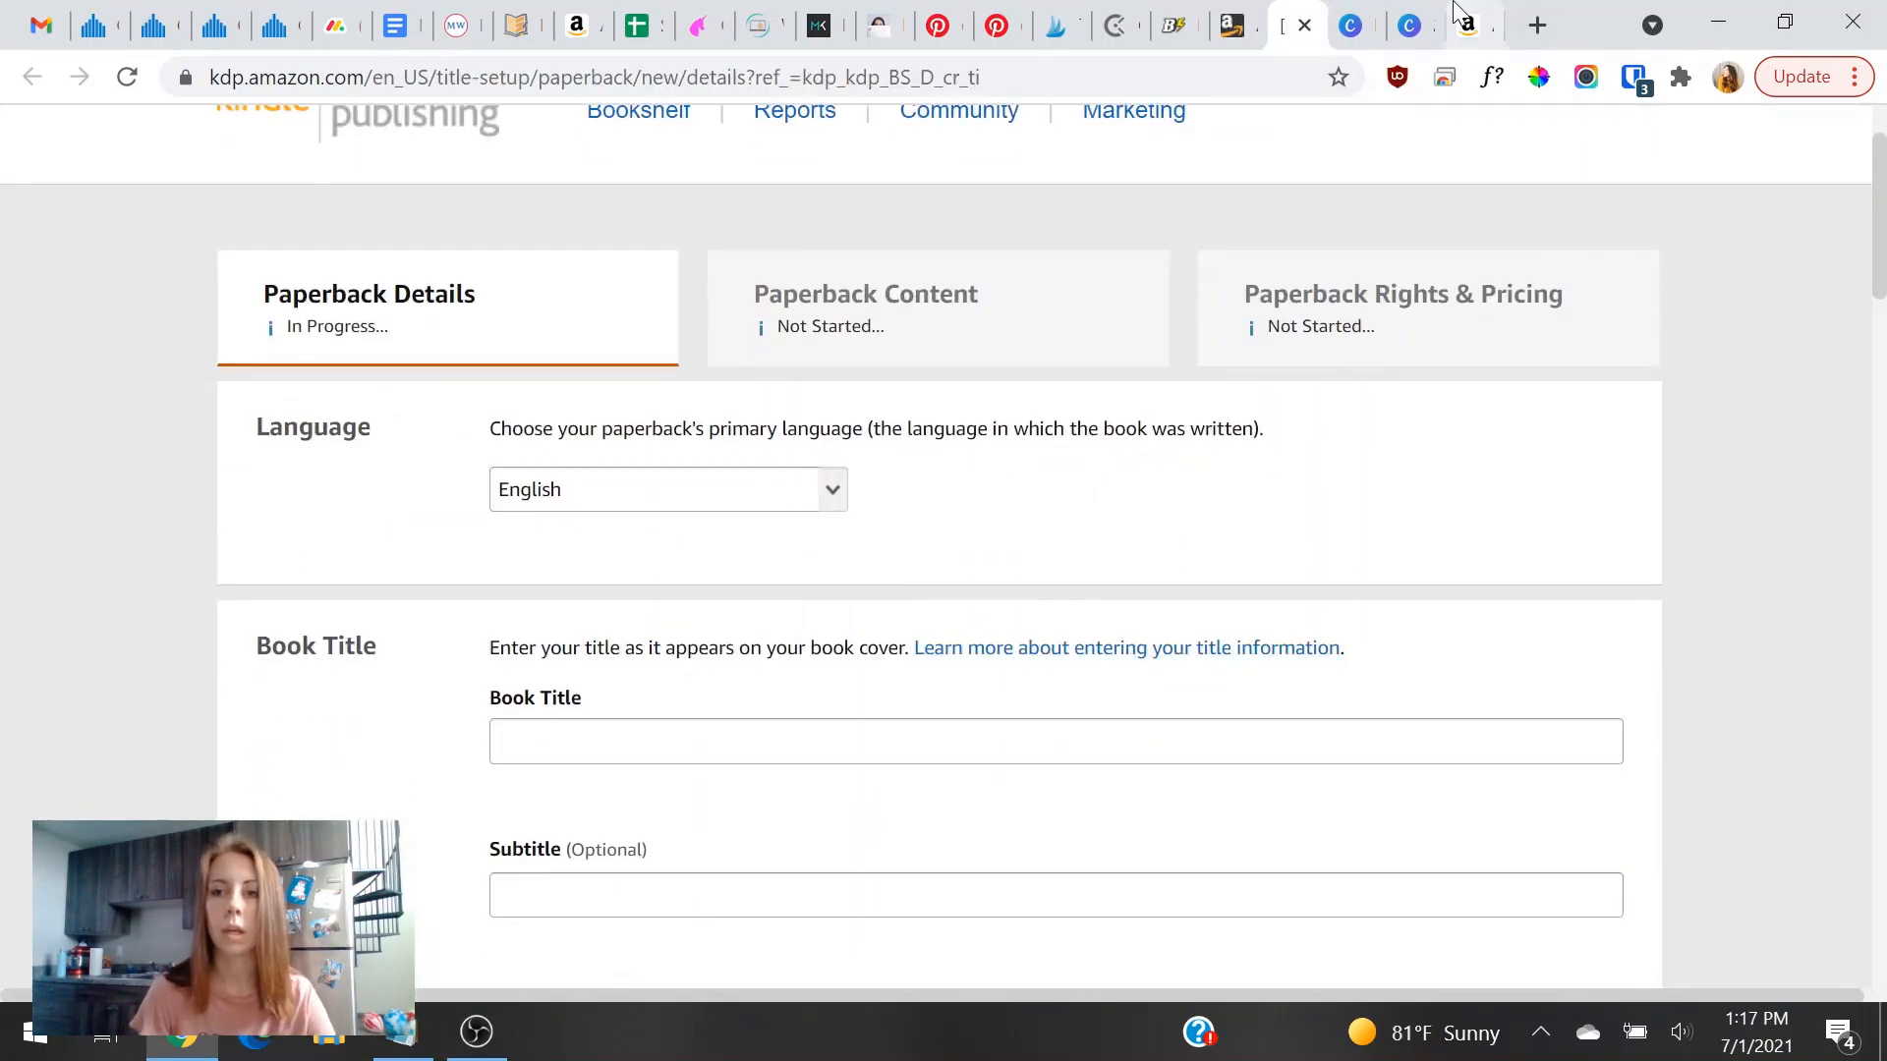
Enter "Composition Notebook Cat" as the paperback's book title.
{"action": "left_click", "coordinate": [980, 732]}
{"action": "type", "text": "Compositio"}
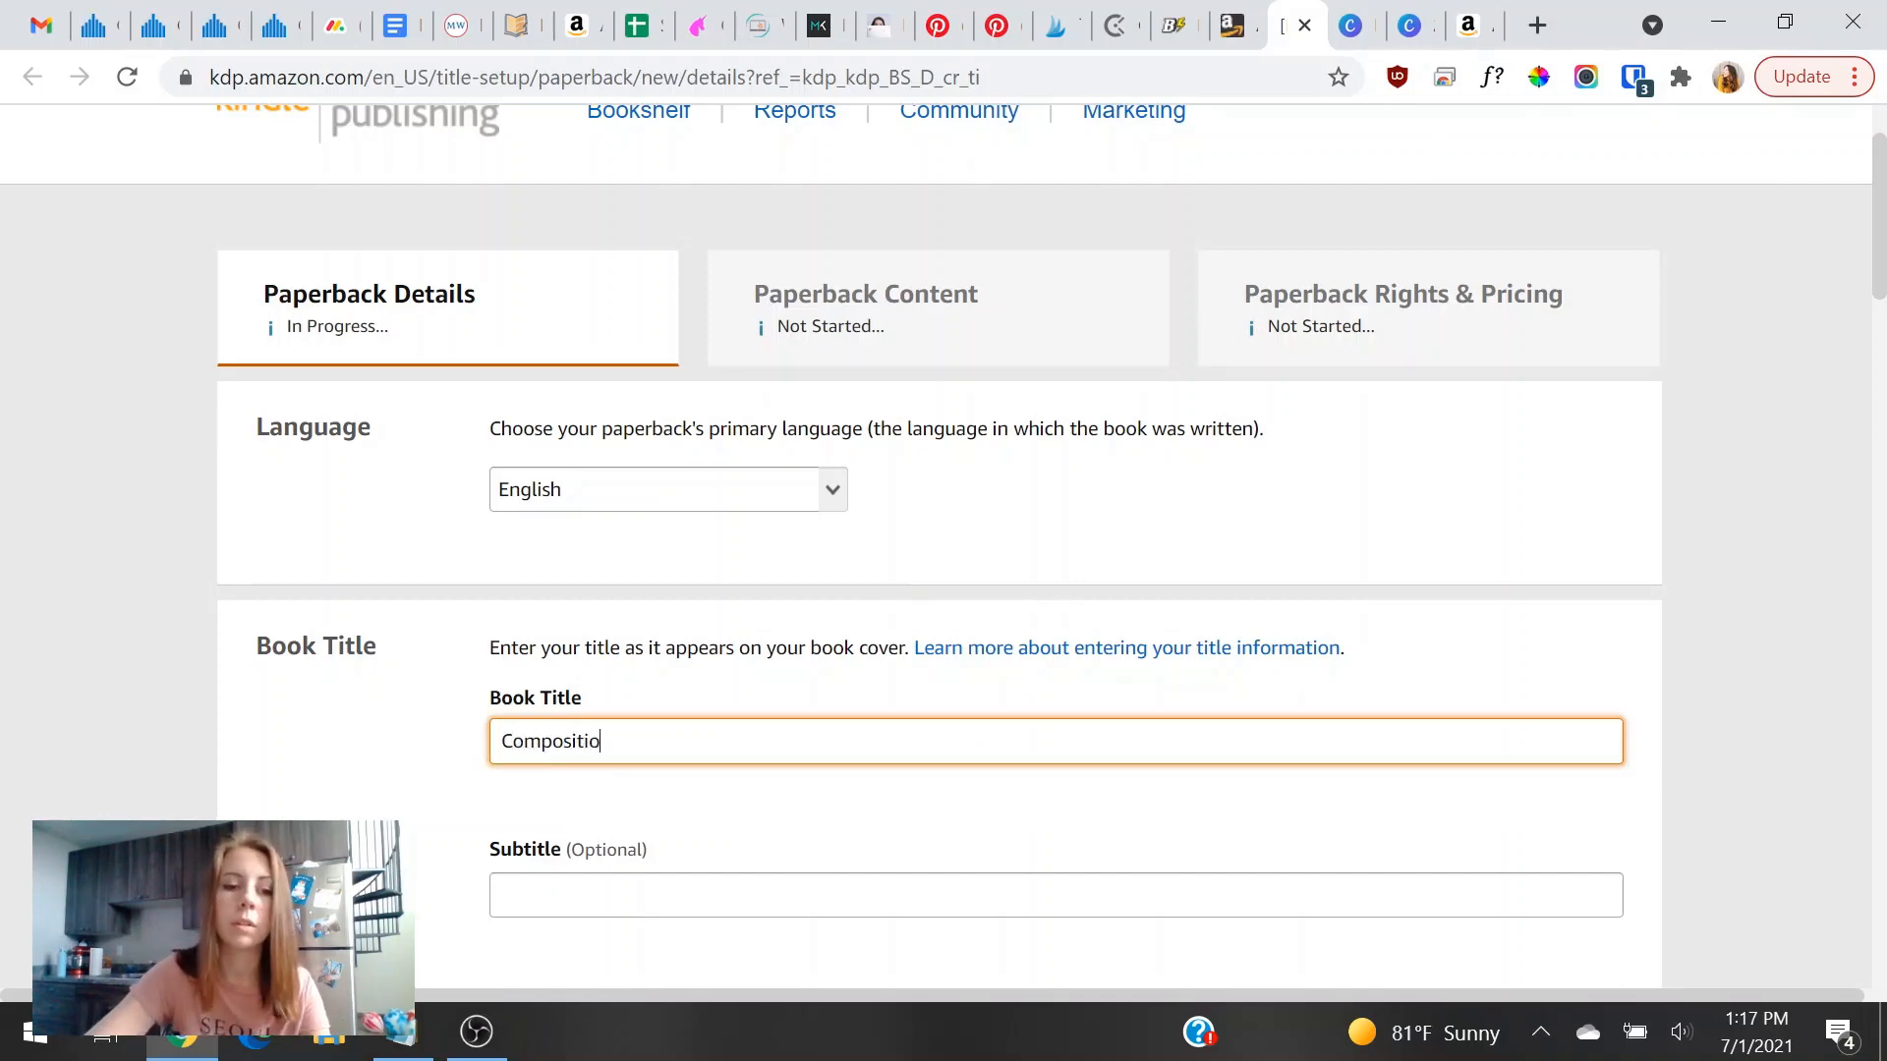
{"action": "type", "text": "n Noteb"}
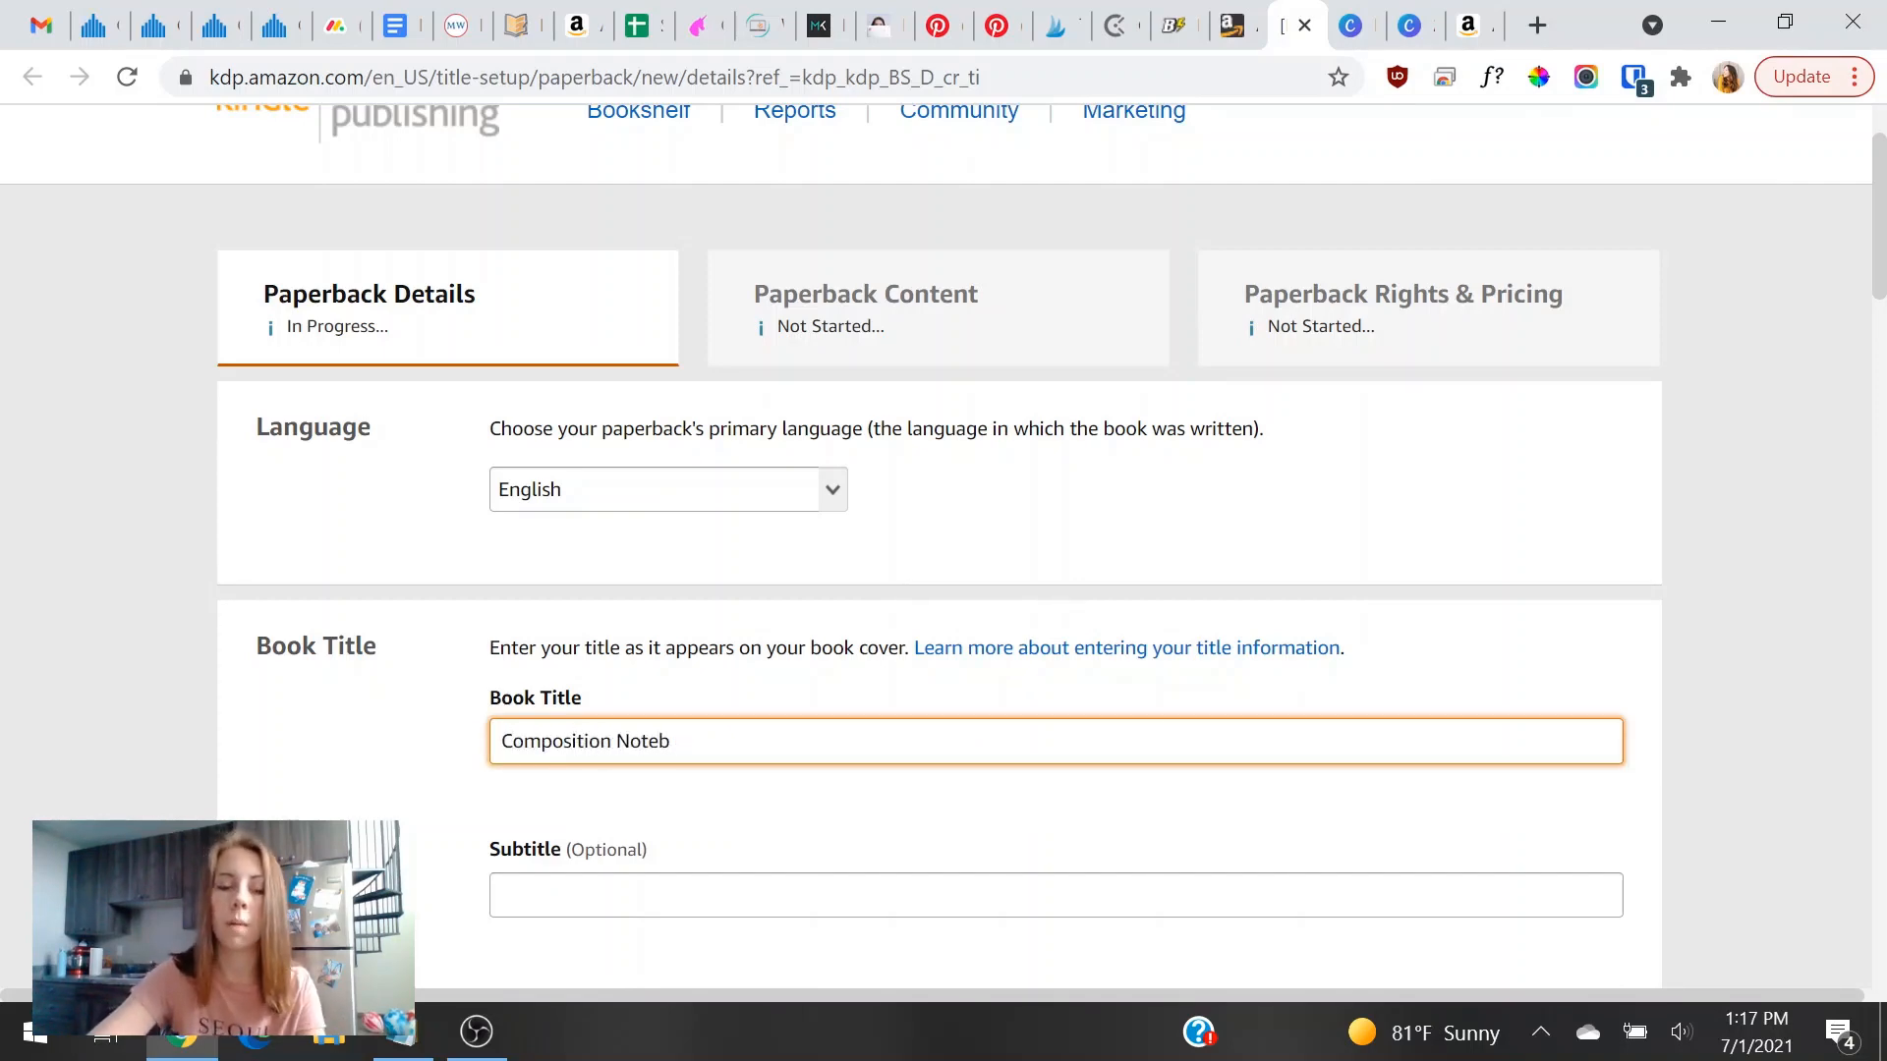
{"action": "type", "text": "ook Cat"}
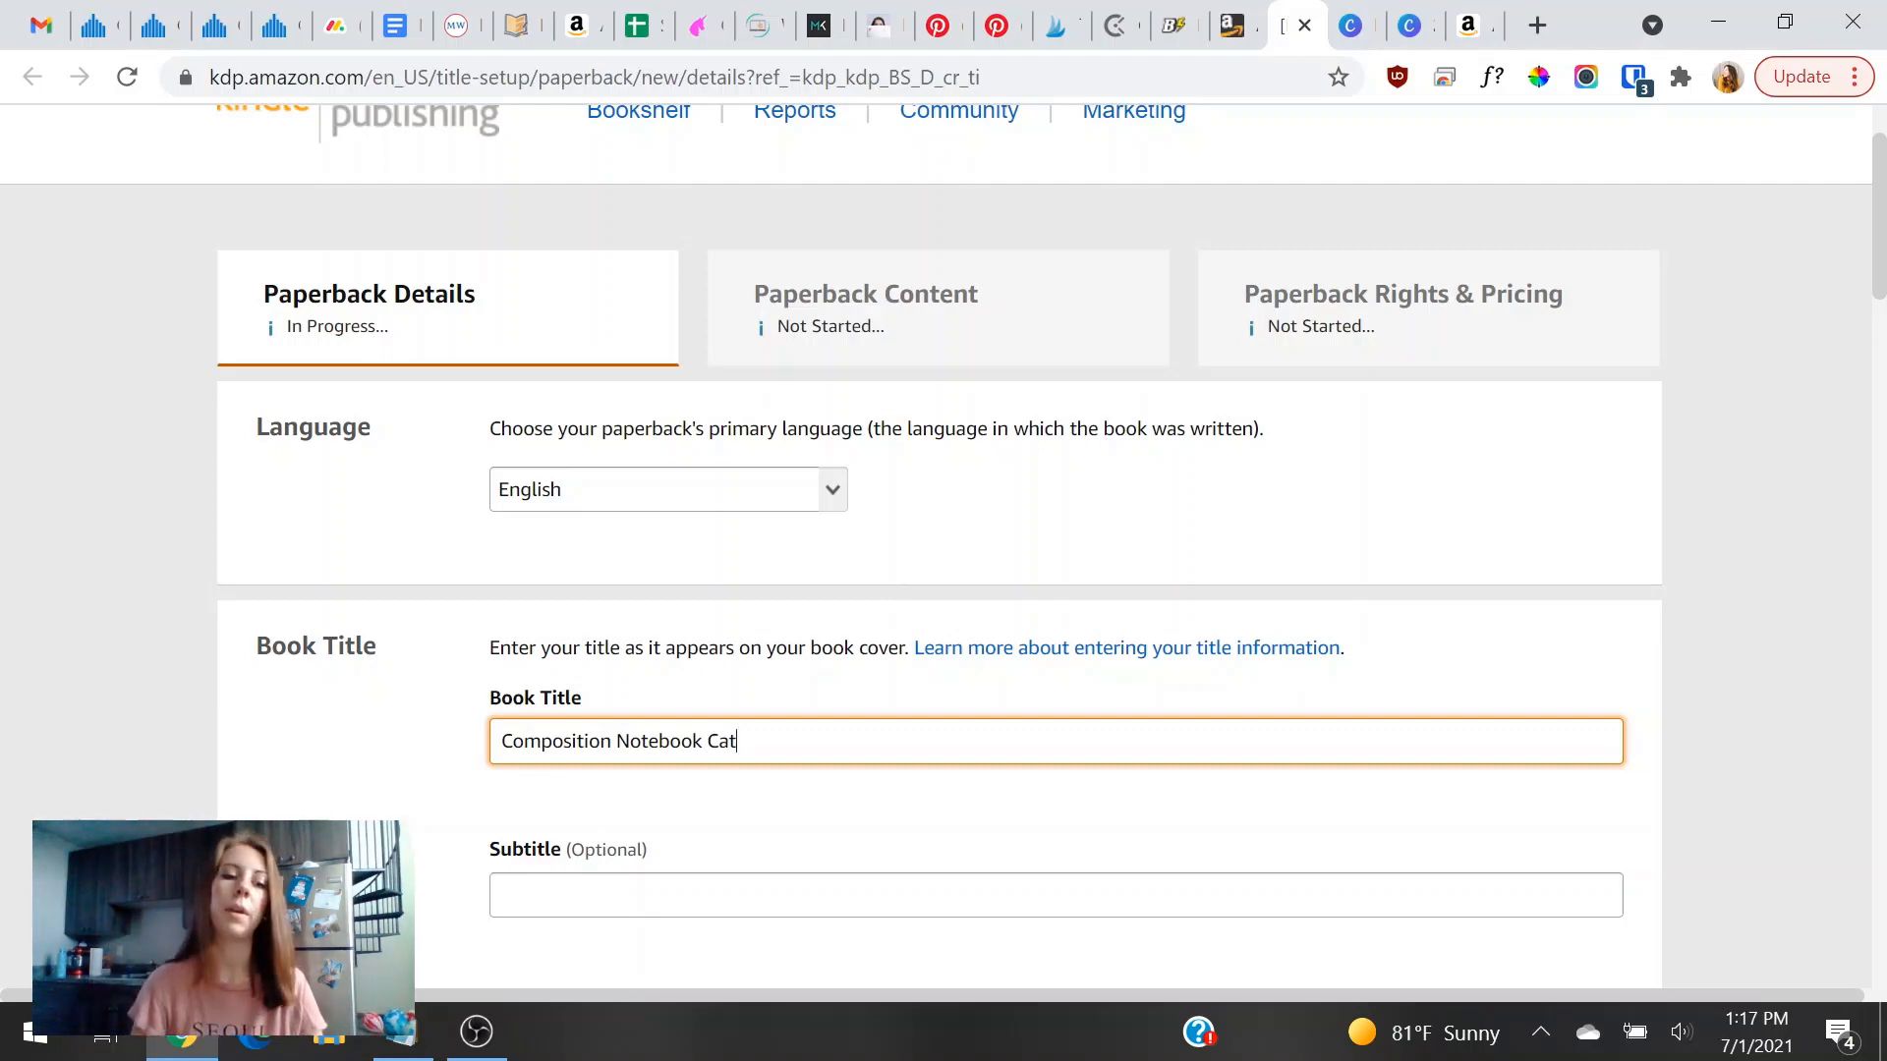
Copy the book title "Composition Notebook Cat" into the paperback's subtitle.
{"action": "scroll", "coordinate": [812, 645], "scroll_direction": "down", "scroll_amount": 1}
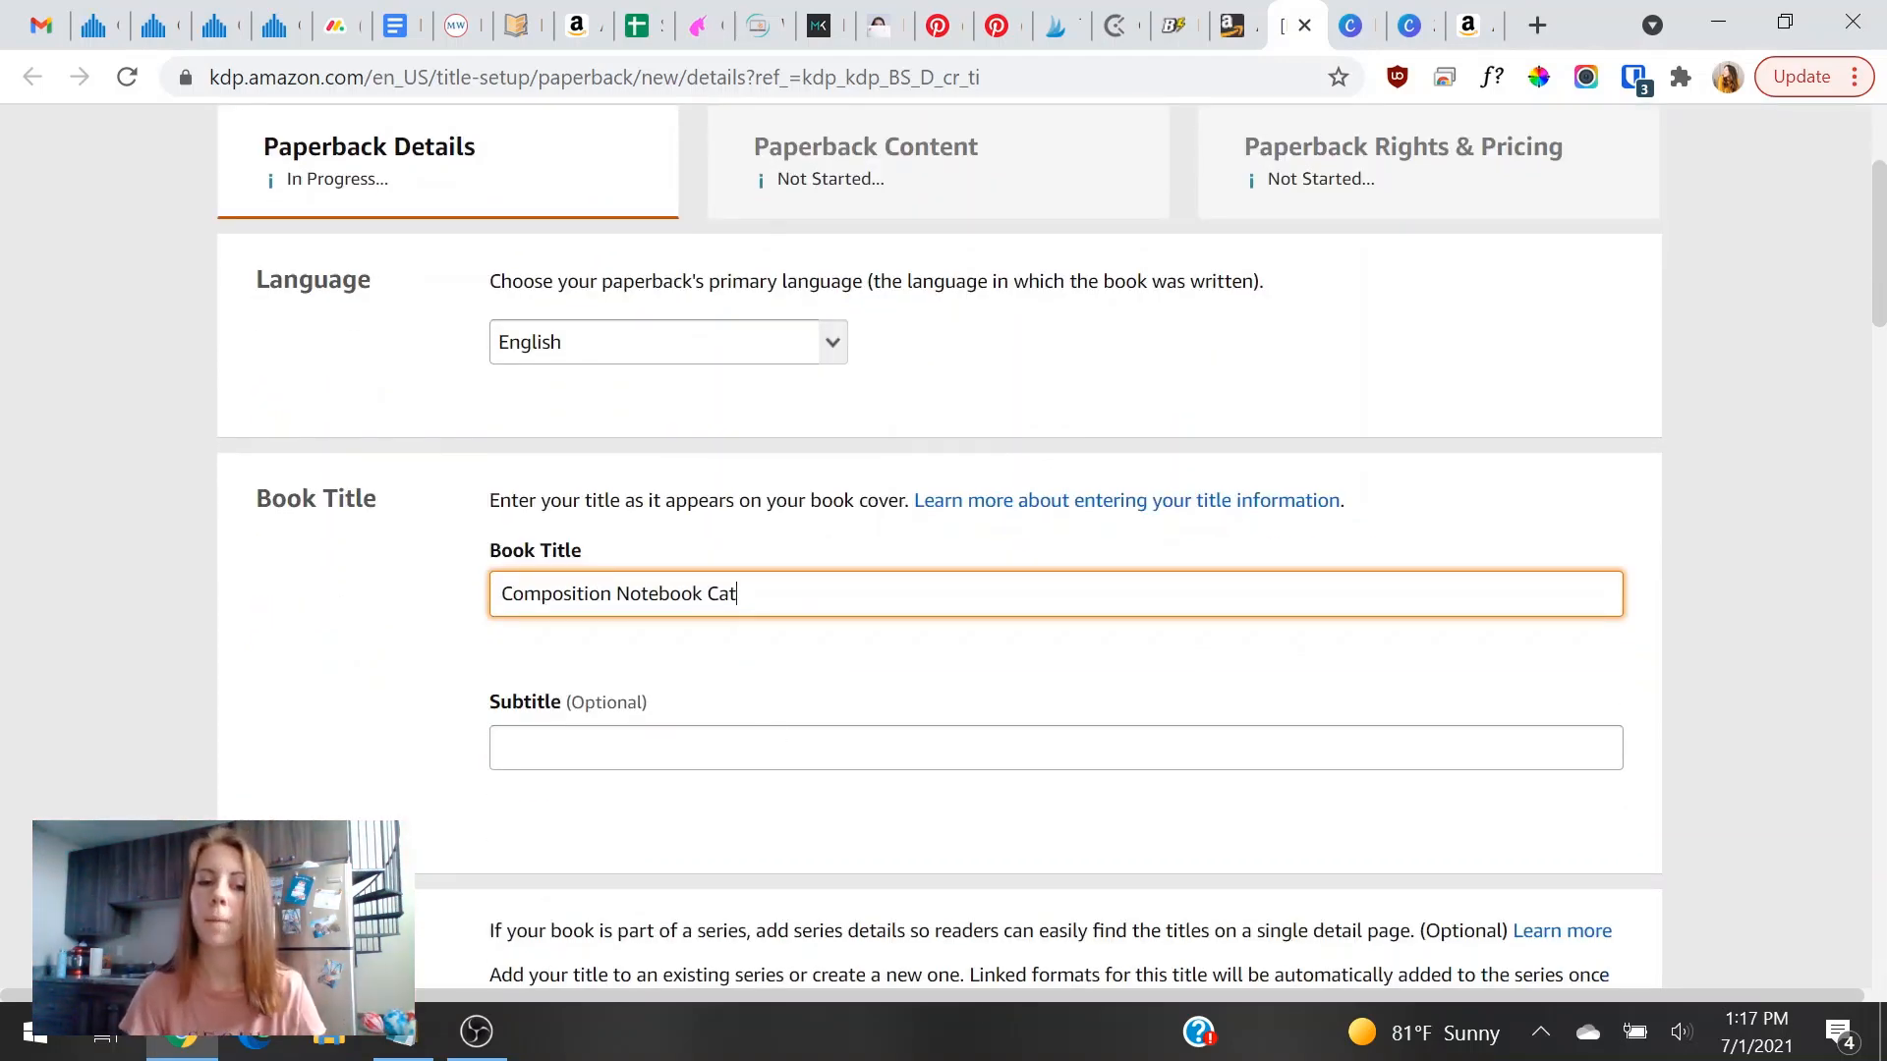
{"action": "key", "text": "ctrl+a"}
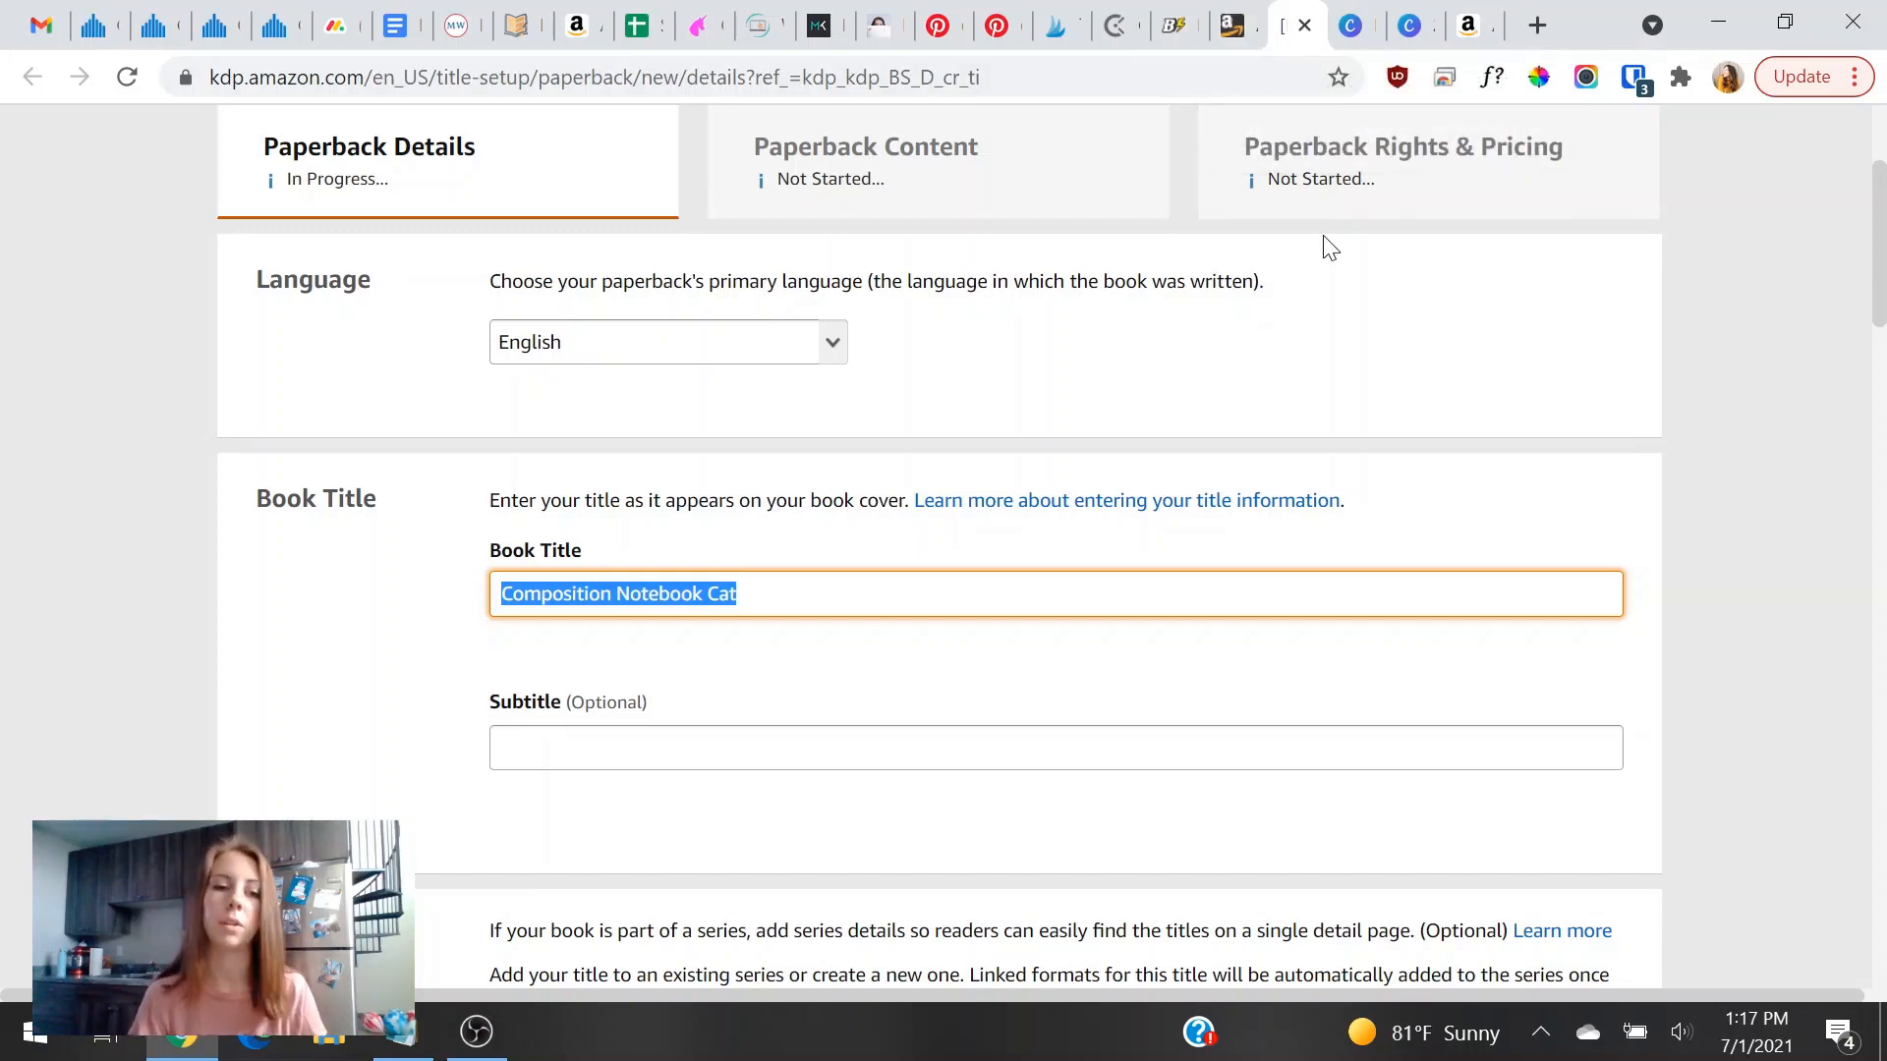
{"action": "left_click", "coordinate": [766, 619]}
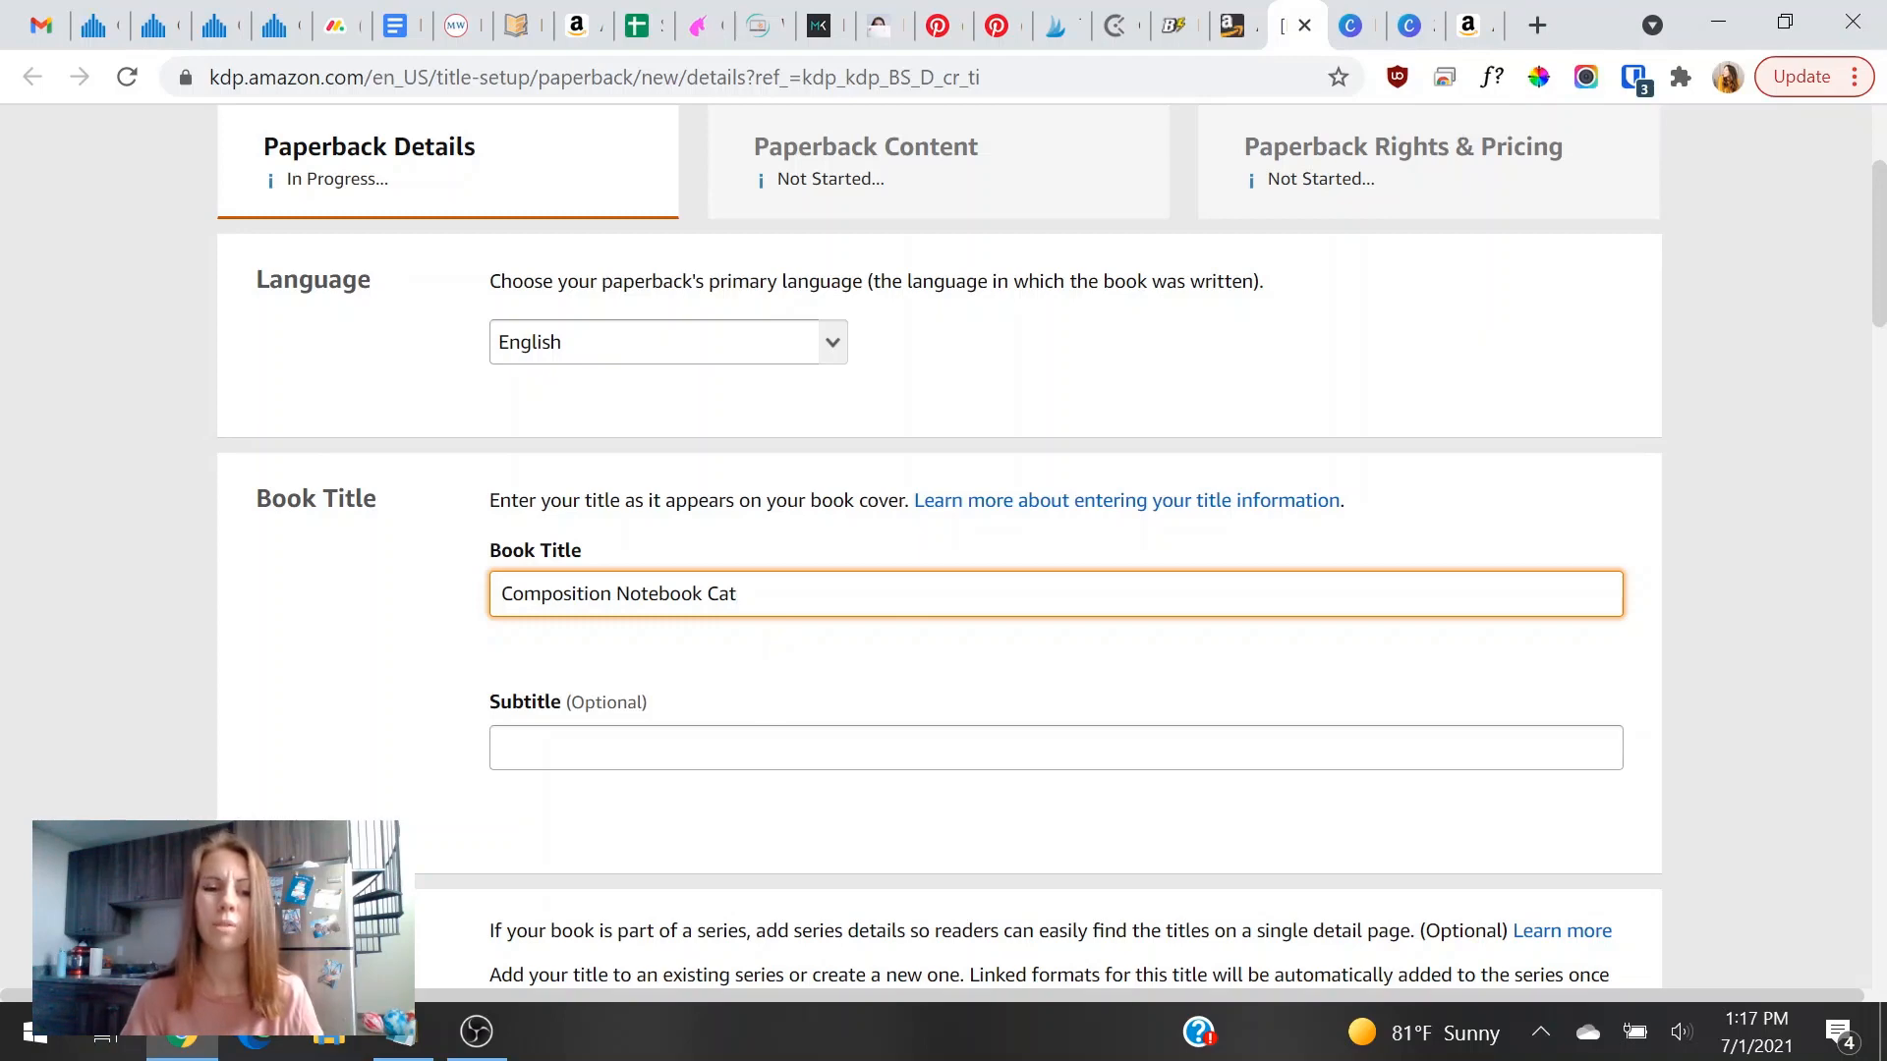
{"action": "left_click", "coordinate": [1468, 24]}
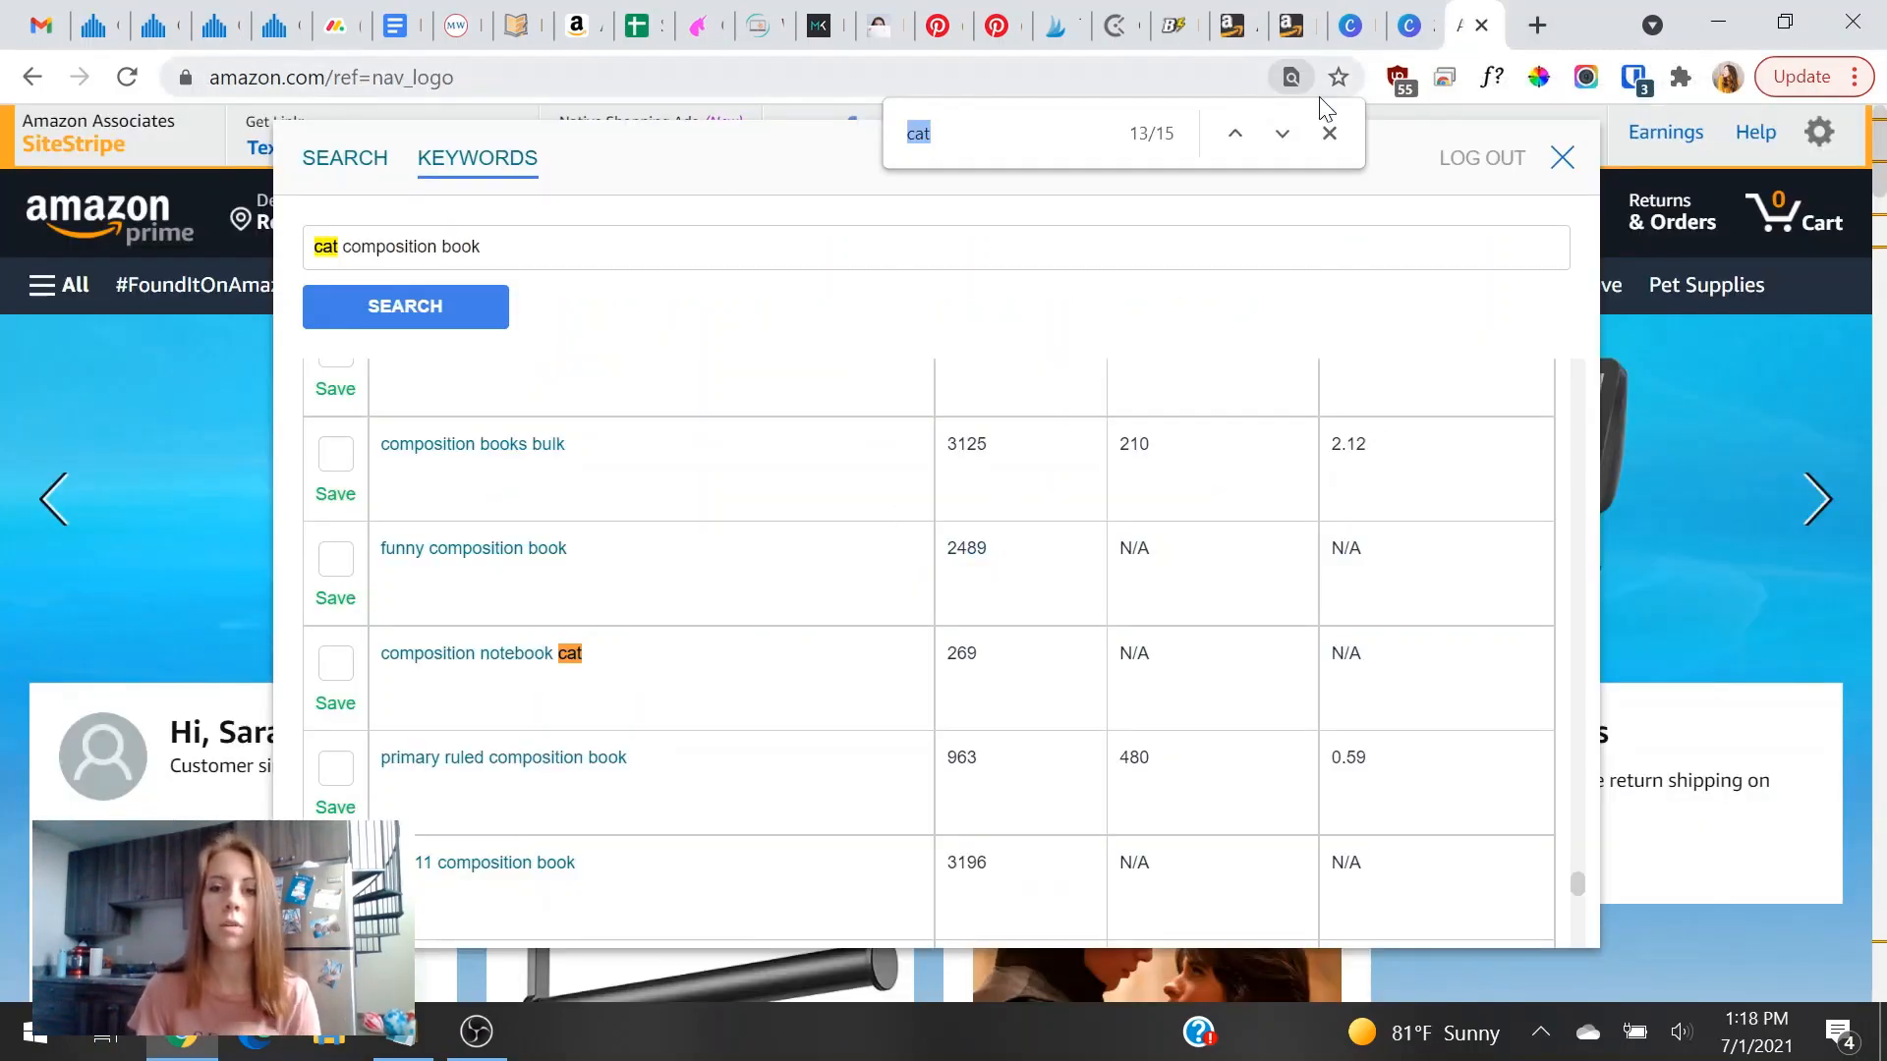
{"action": "left_click", "coordinate": [1320, 14]}
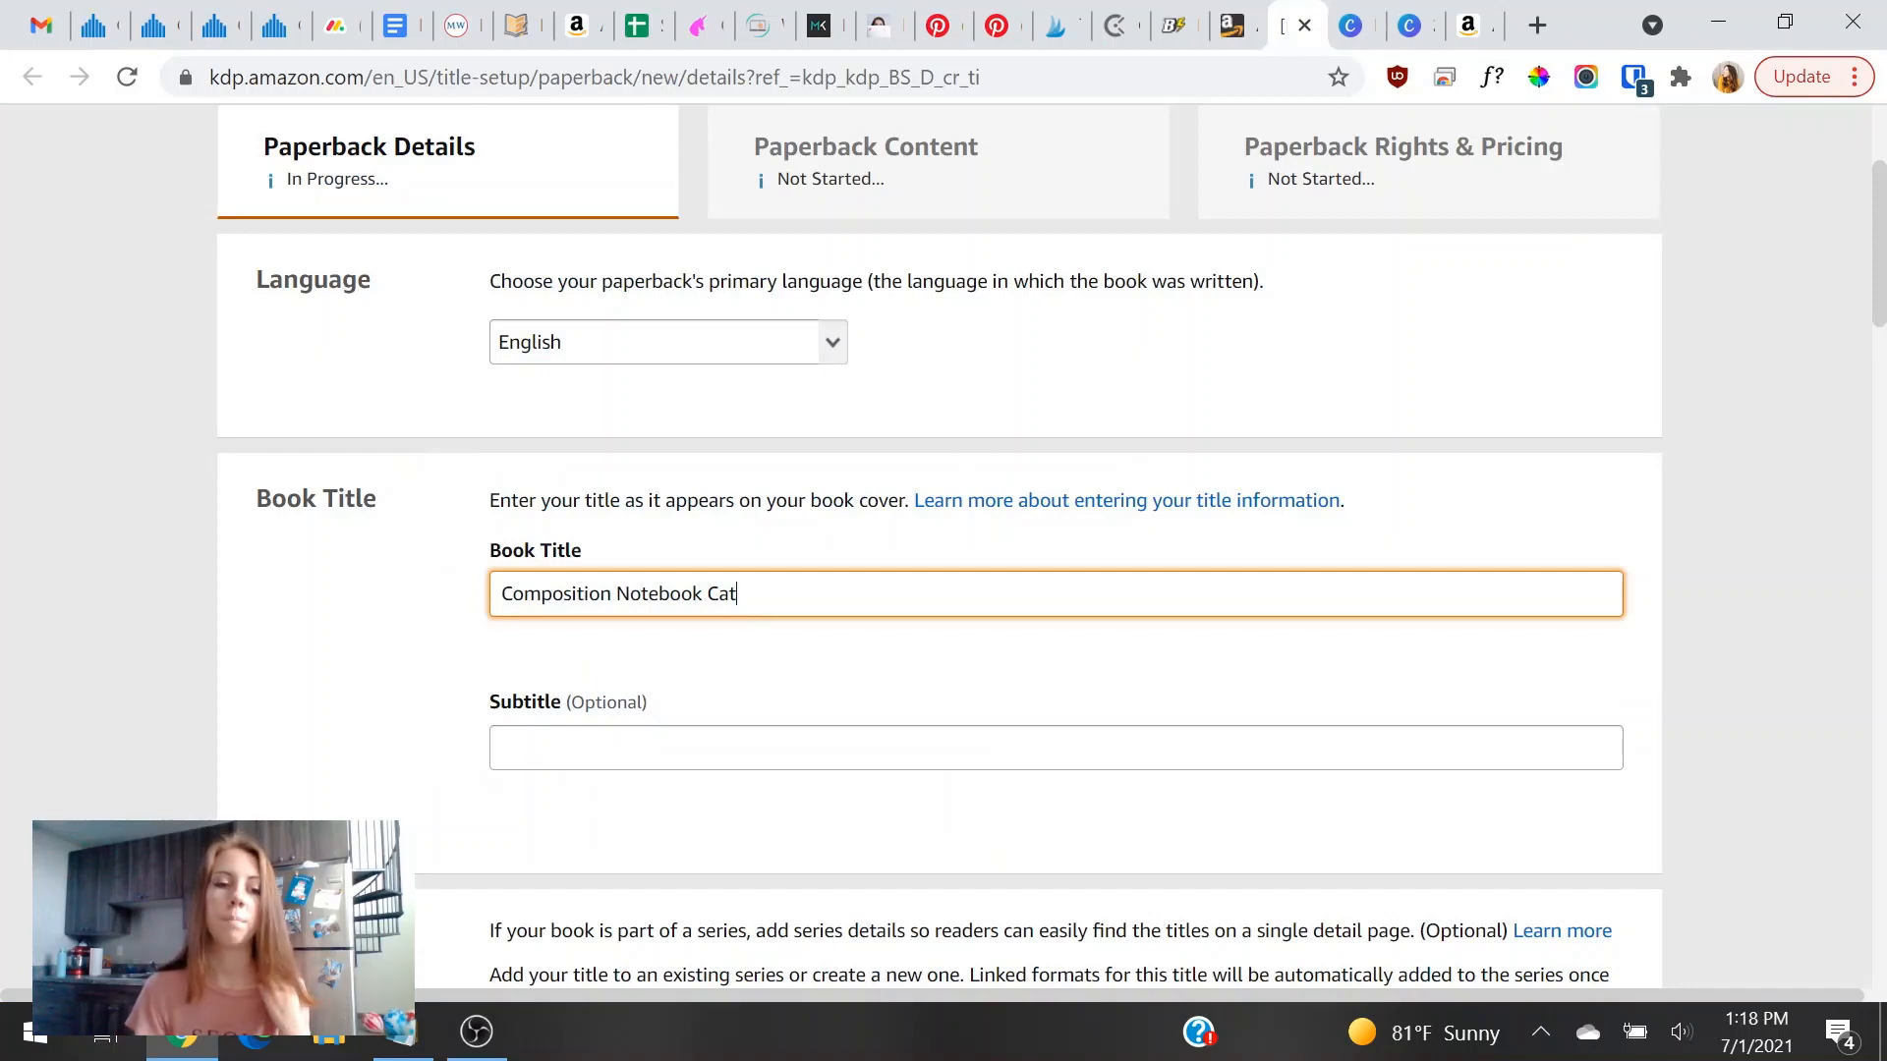
{"action": "key", "text": "ctrl+a"}
{"action": "key", "text": "ctrl+c"}
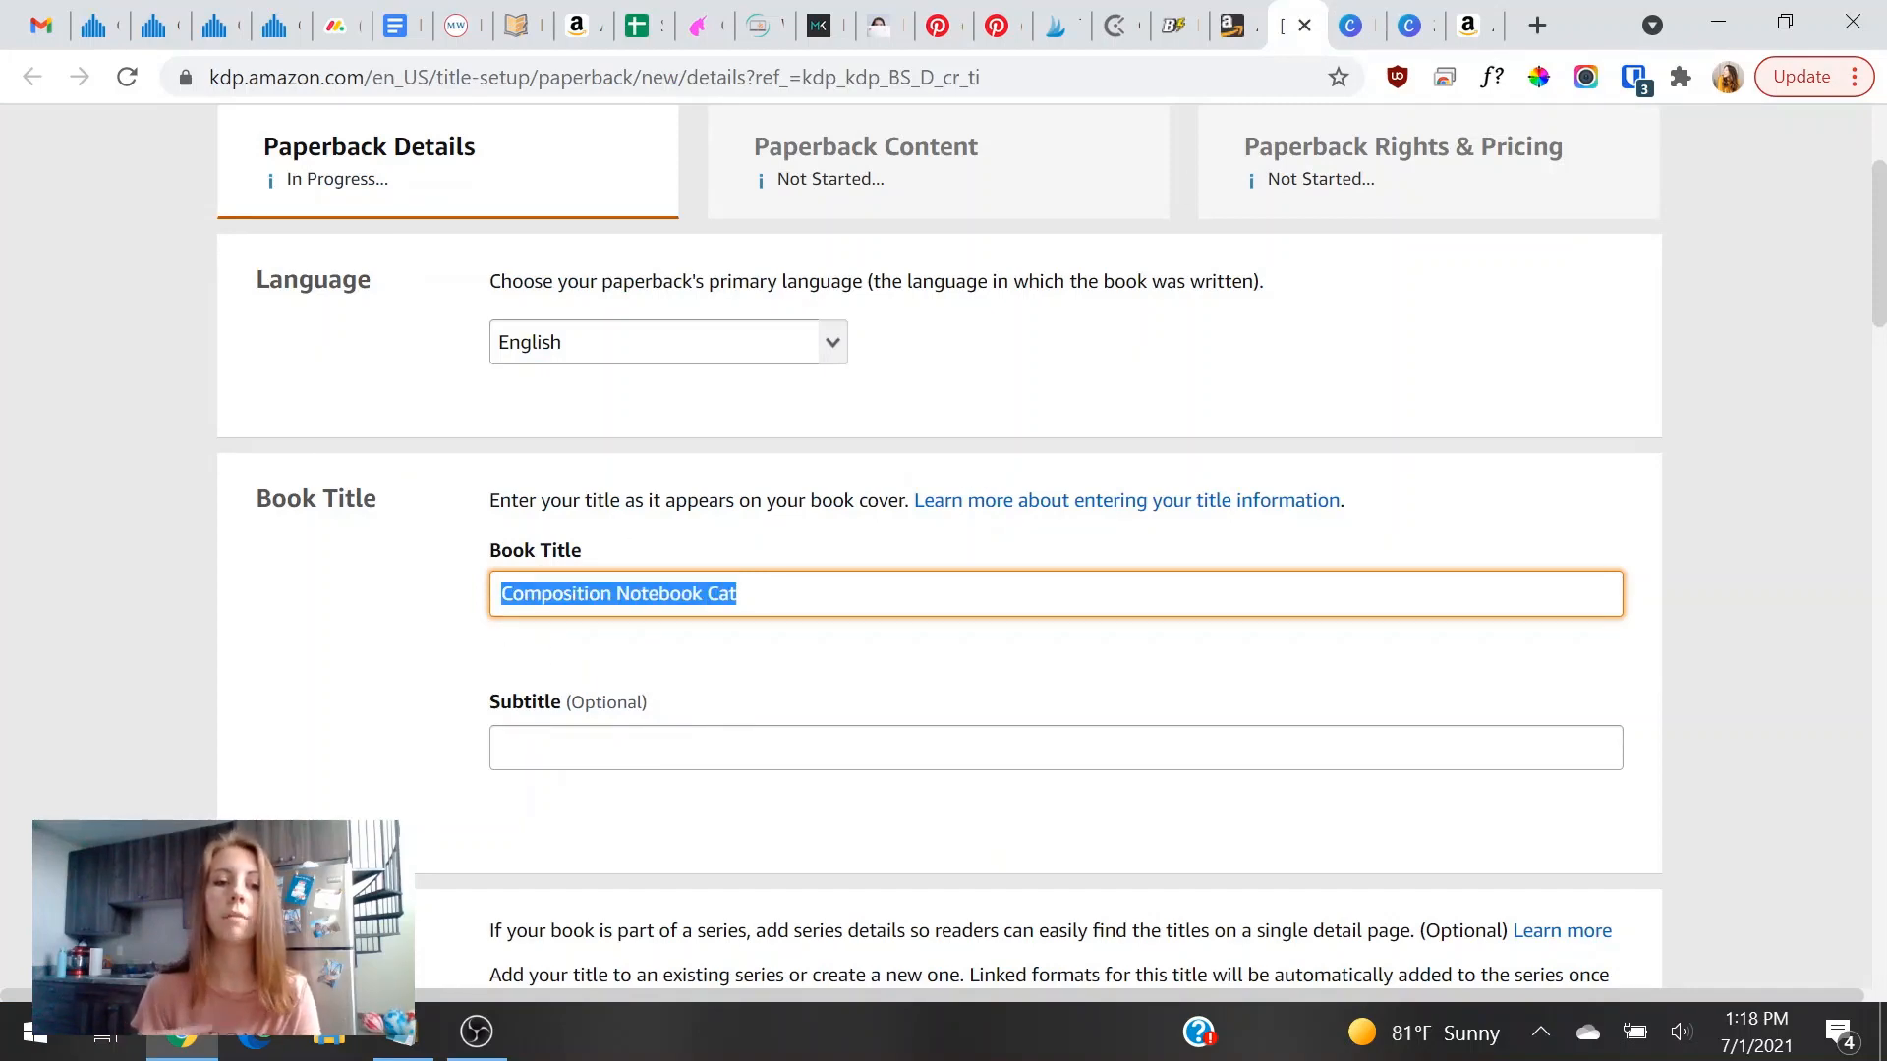
{"action": "key", "text": "Tab"}
{"action": "key", "text": "ctrl+v"}
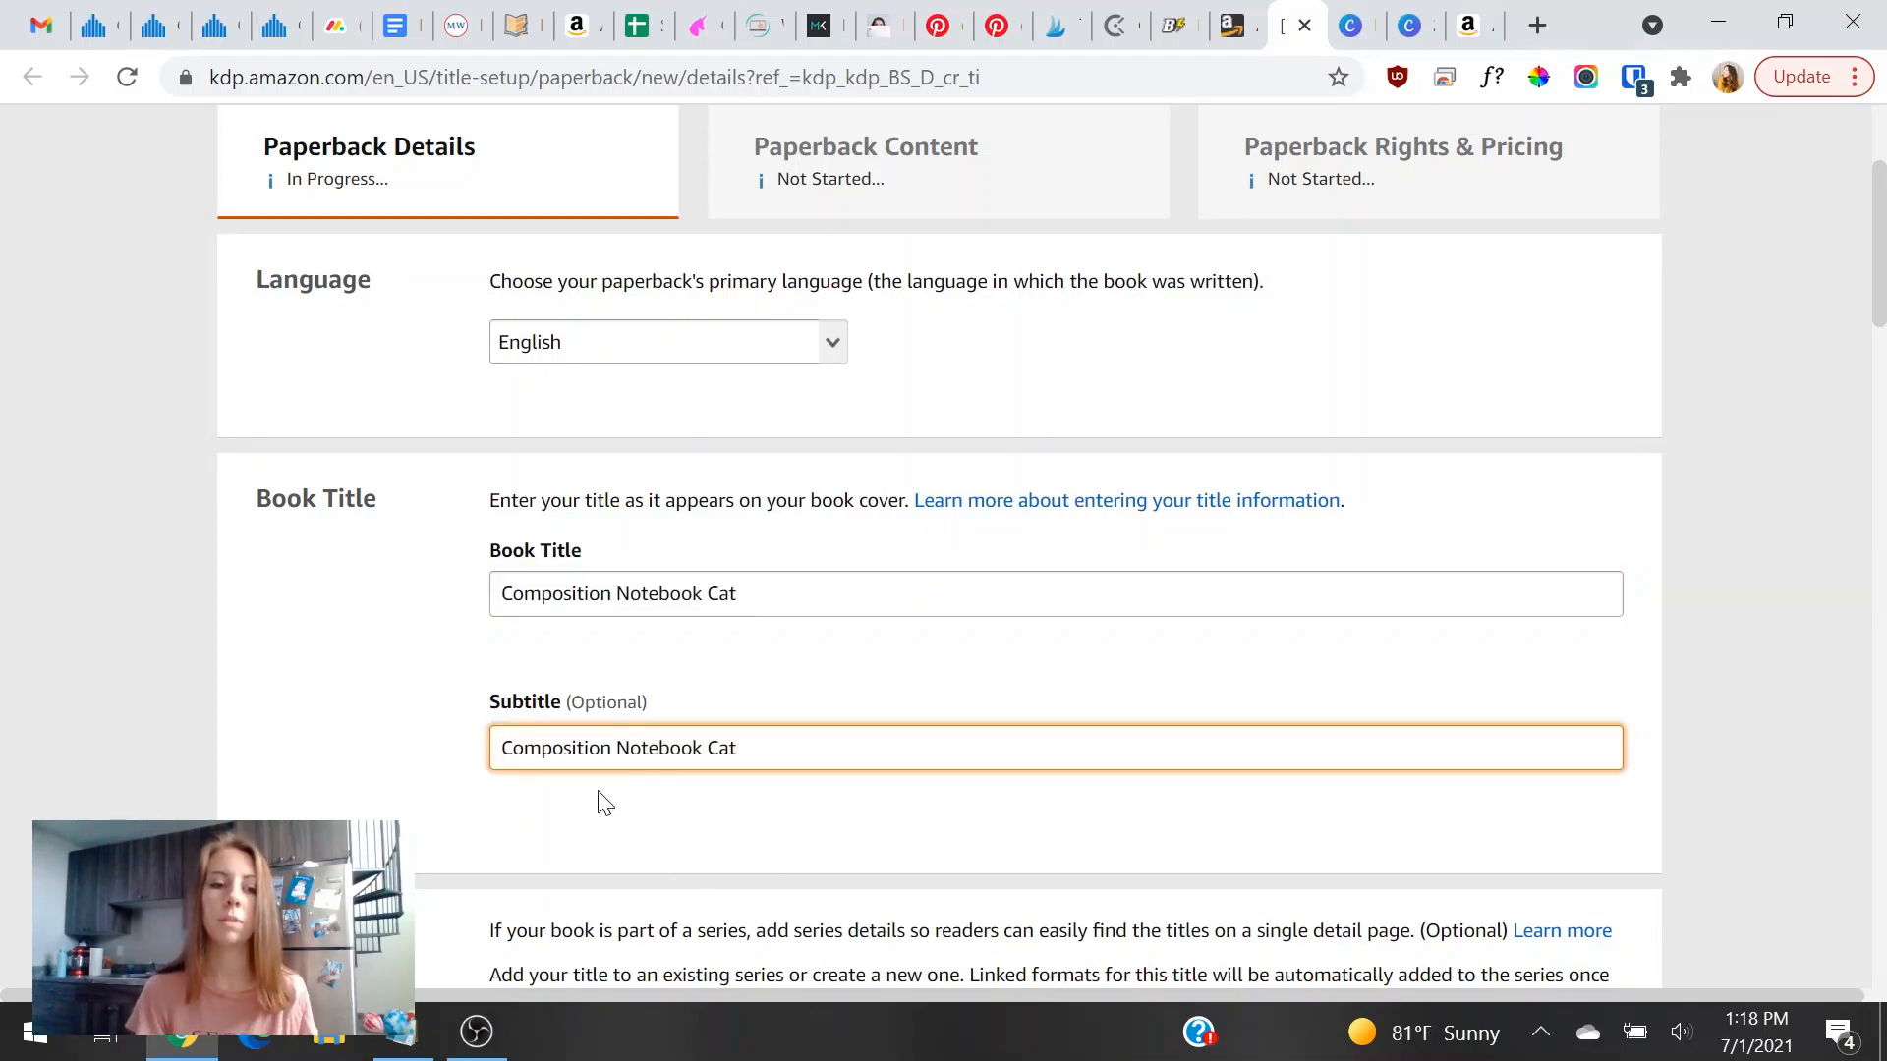
Copy the keyword "composition notebooks with cats" from the Amazon keyword results and append it to the paperback's subtitle after a comma.
{"action": "left_click", "coordinate": [1467, 24]}
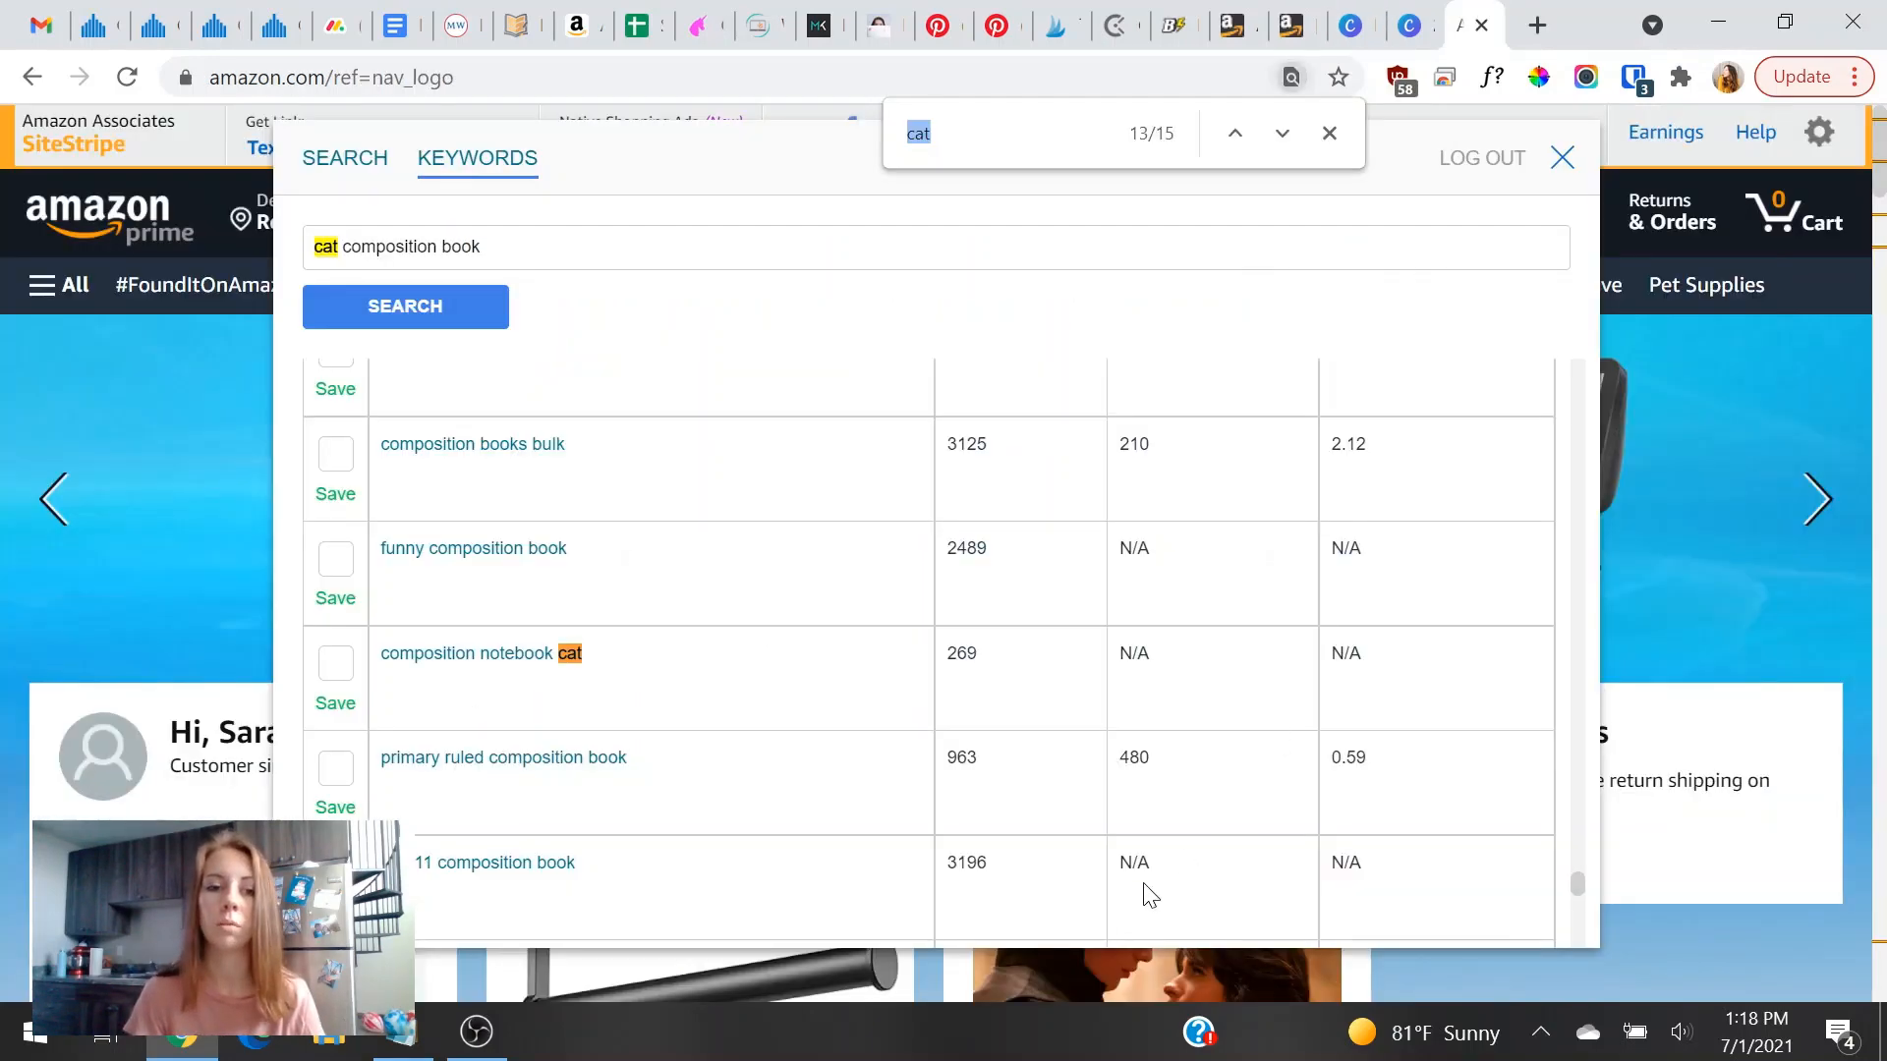
{"action": "scroll", "coordinate": [1000, 784], "scroll_direction": "up", "scroll_amount": 3}
{"action": "left_click", "coordinate": [1284, 135]}
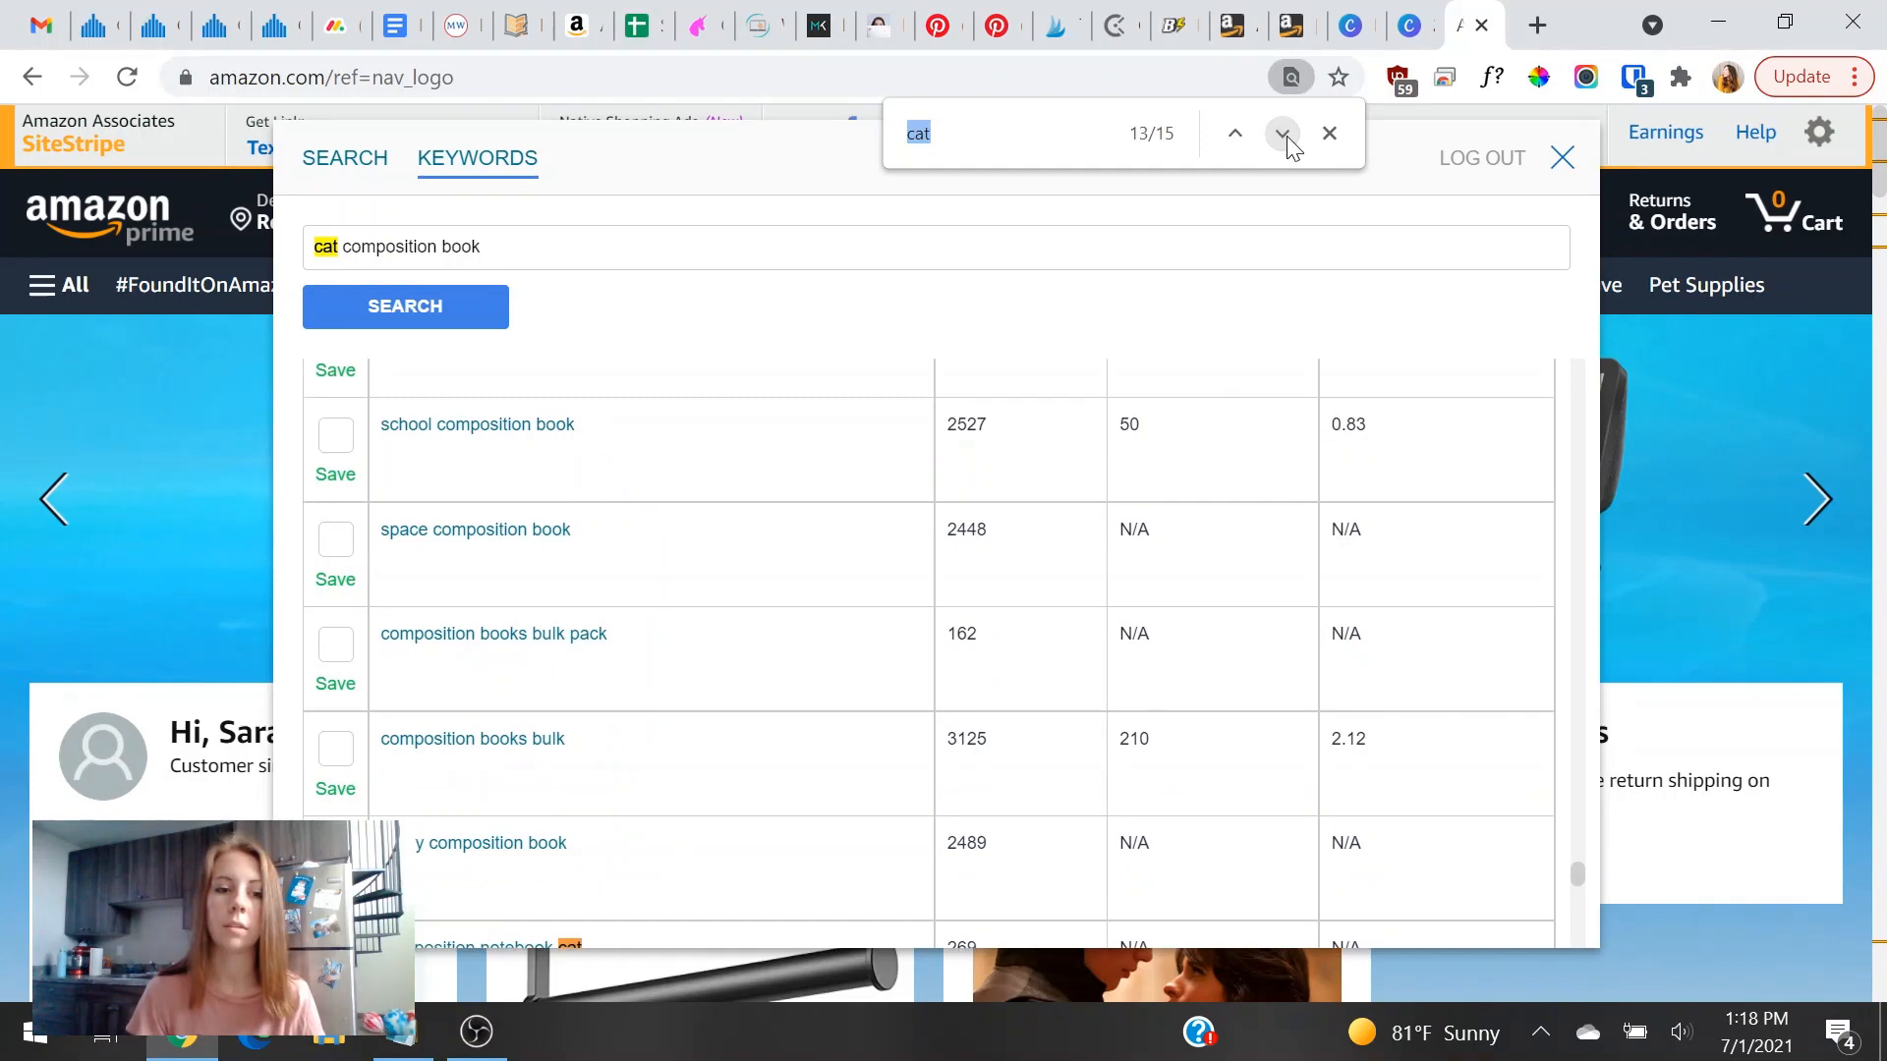
{"action": "left_click", "coordinate": [1284, 136]}
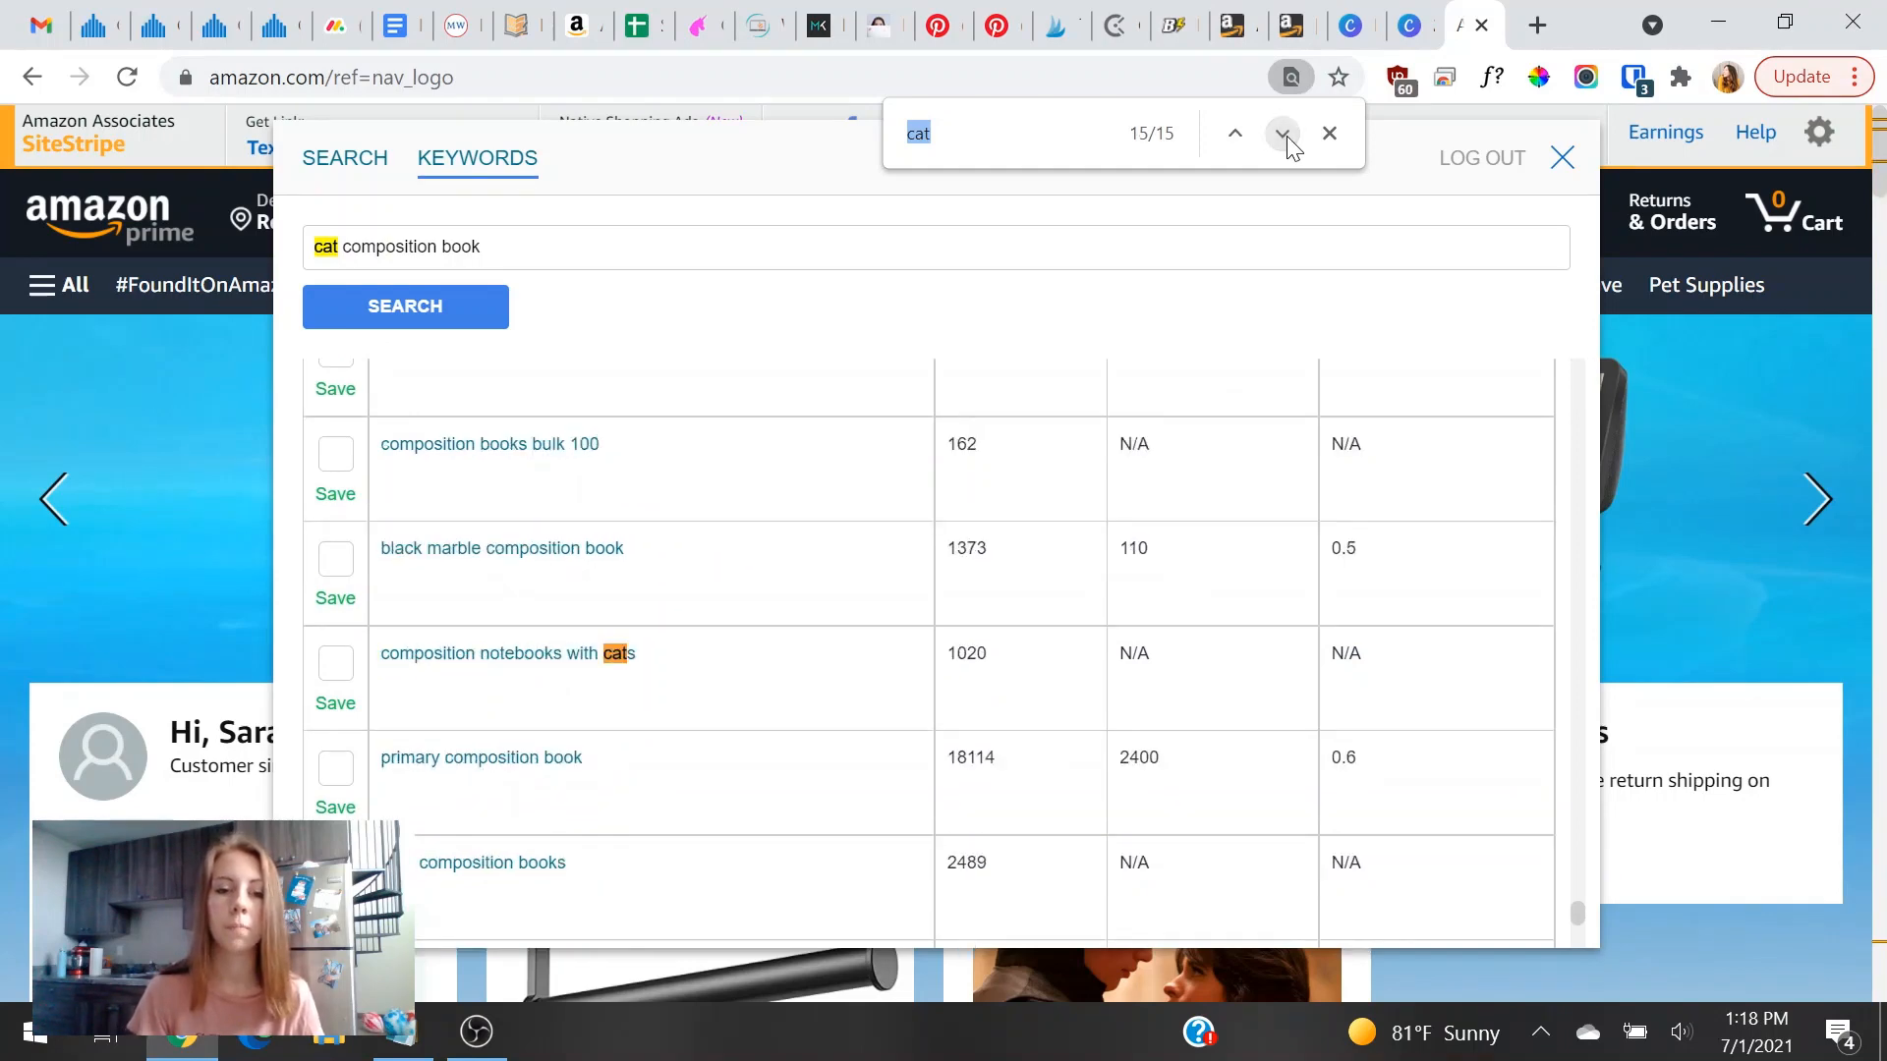
{"action": "left_click_drag", "start_coordinate": [682, 676], "coordinate": [383, 661]}
{"action": "key", "text": "ctrl+c"}
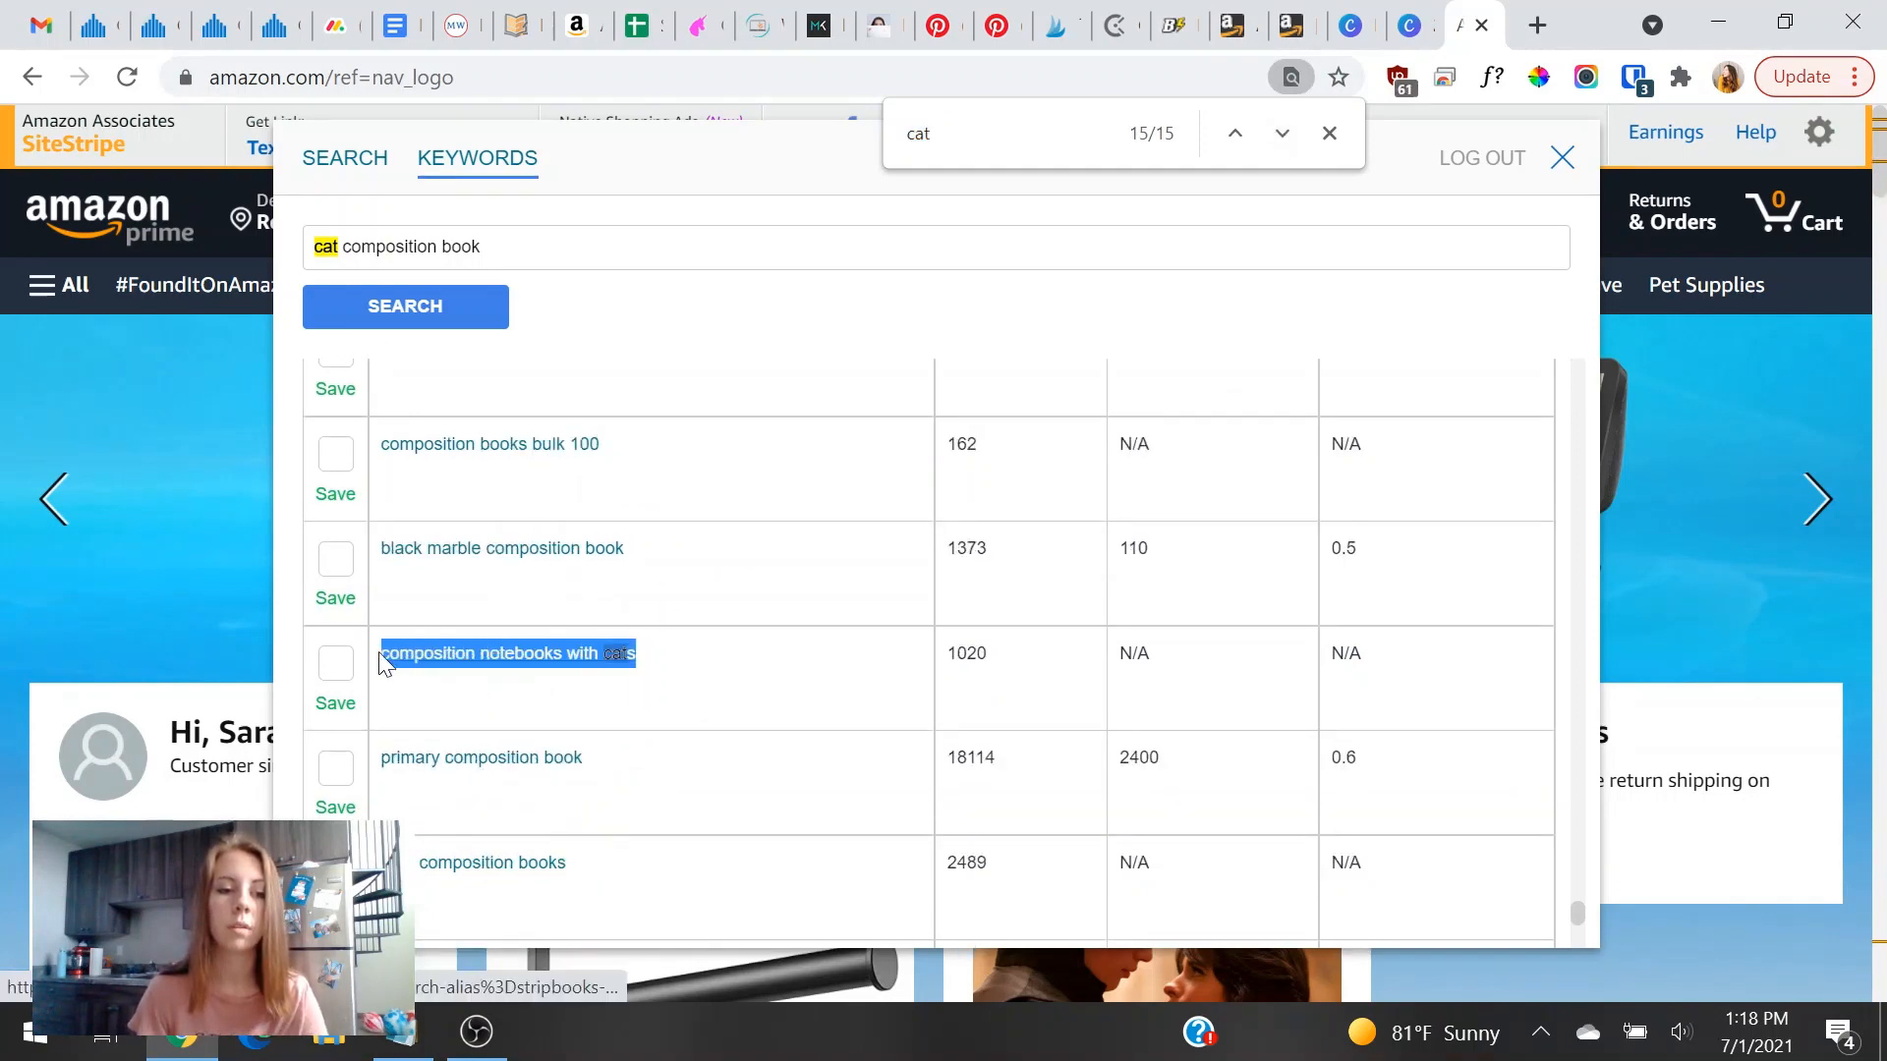
{"action": "left_click", "coordinate": [1240, 25]}
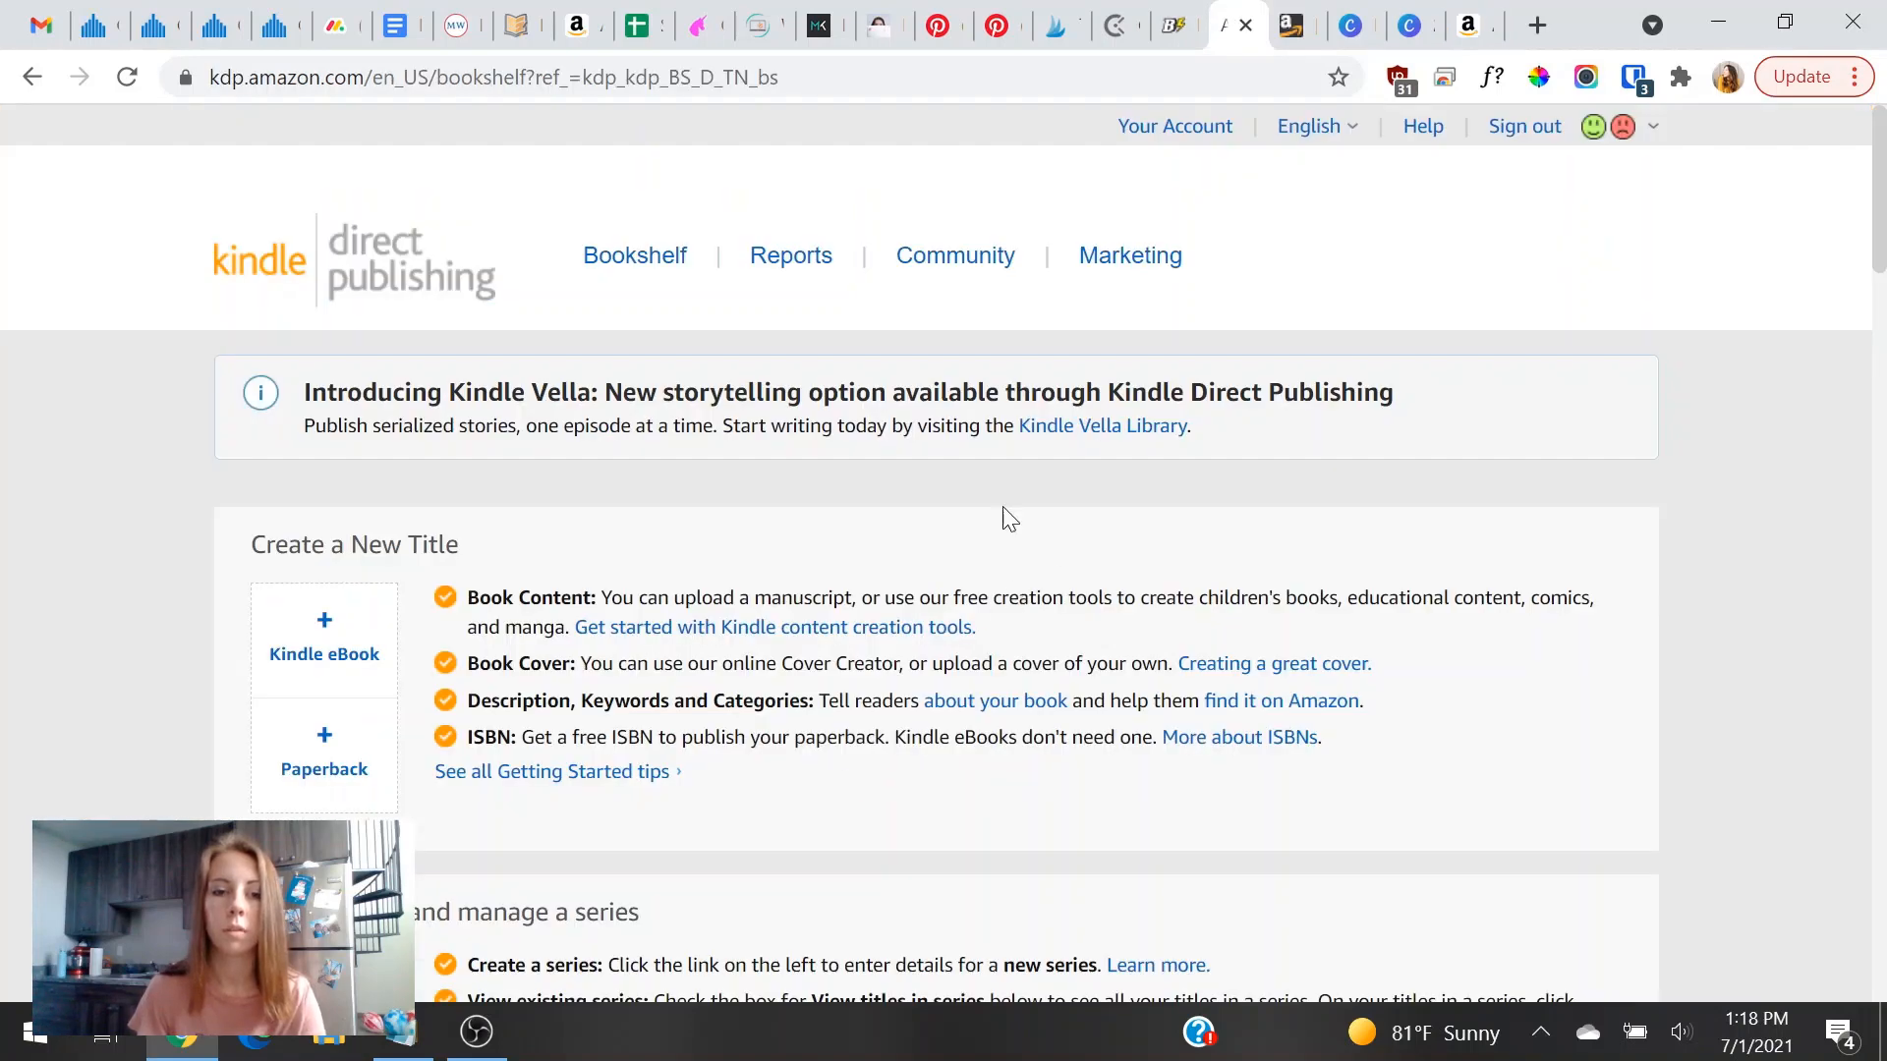
{"action": "left_click", "coordinate": [1305, 16]}
{"action": "type", "text": ","}
{"action": "key", "text": "ctrl+v"}
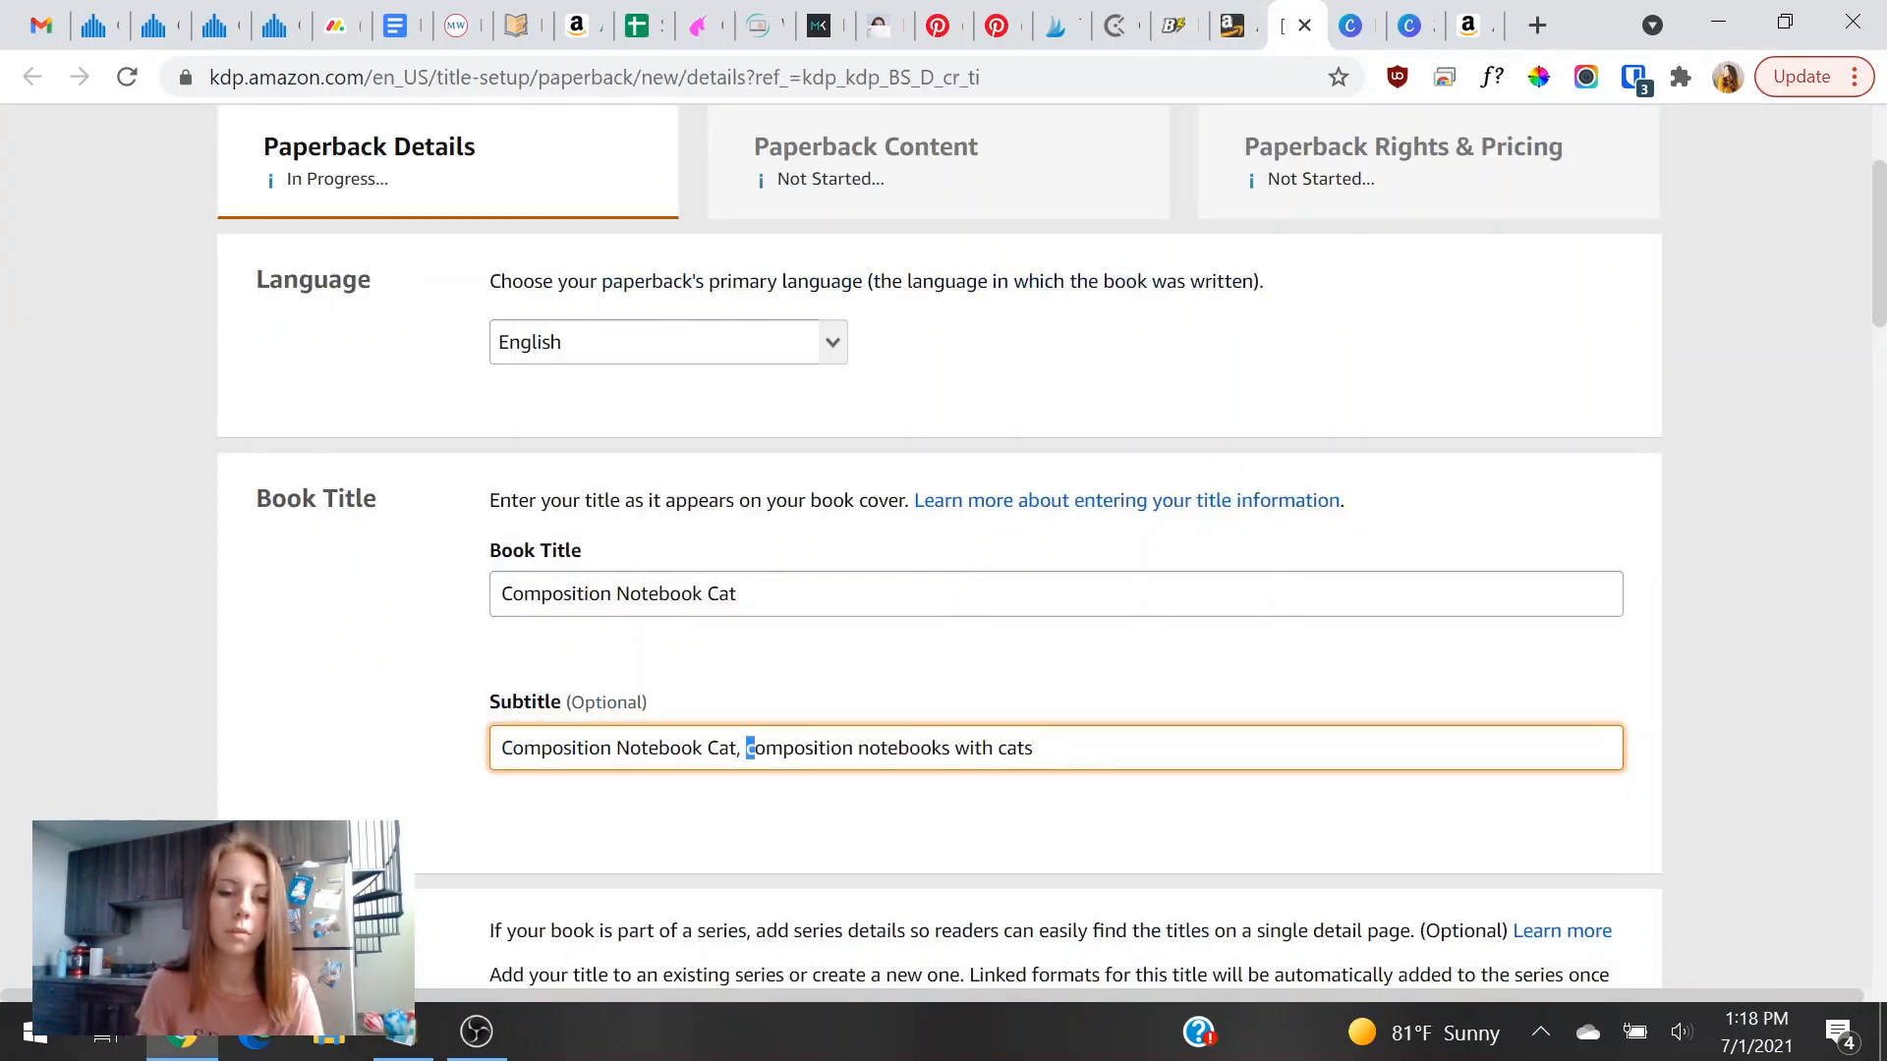
Capitalize the phrase added to the subtitle as "Composition Notebooks with Cats".
{"action": "type", "text": "C"}
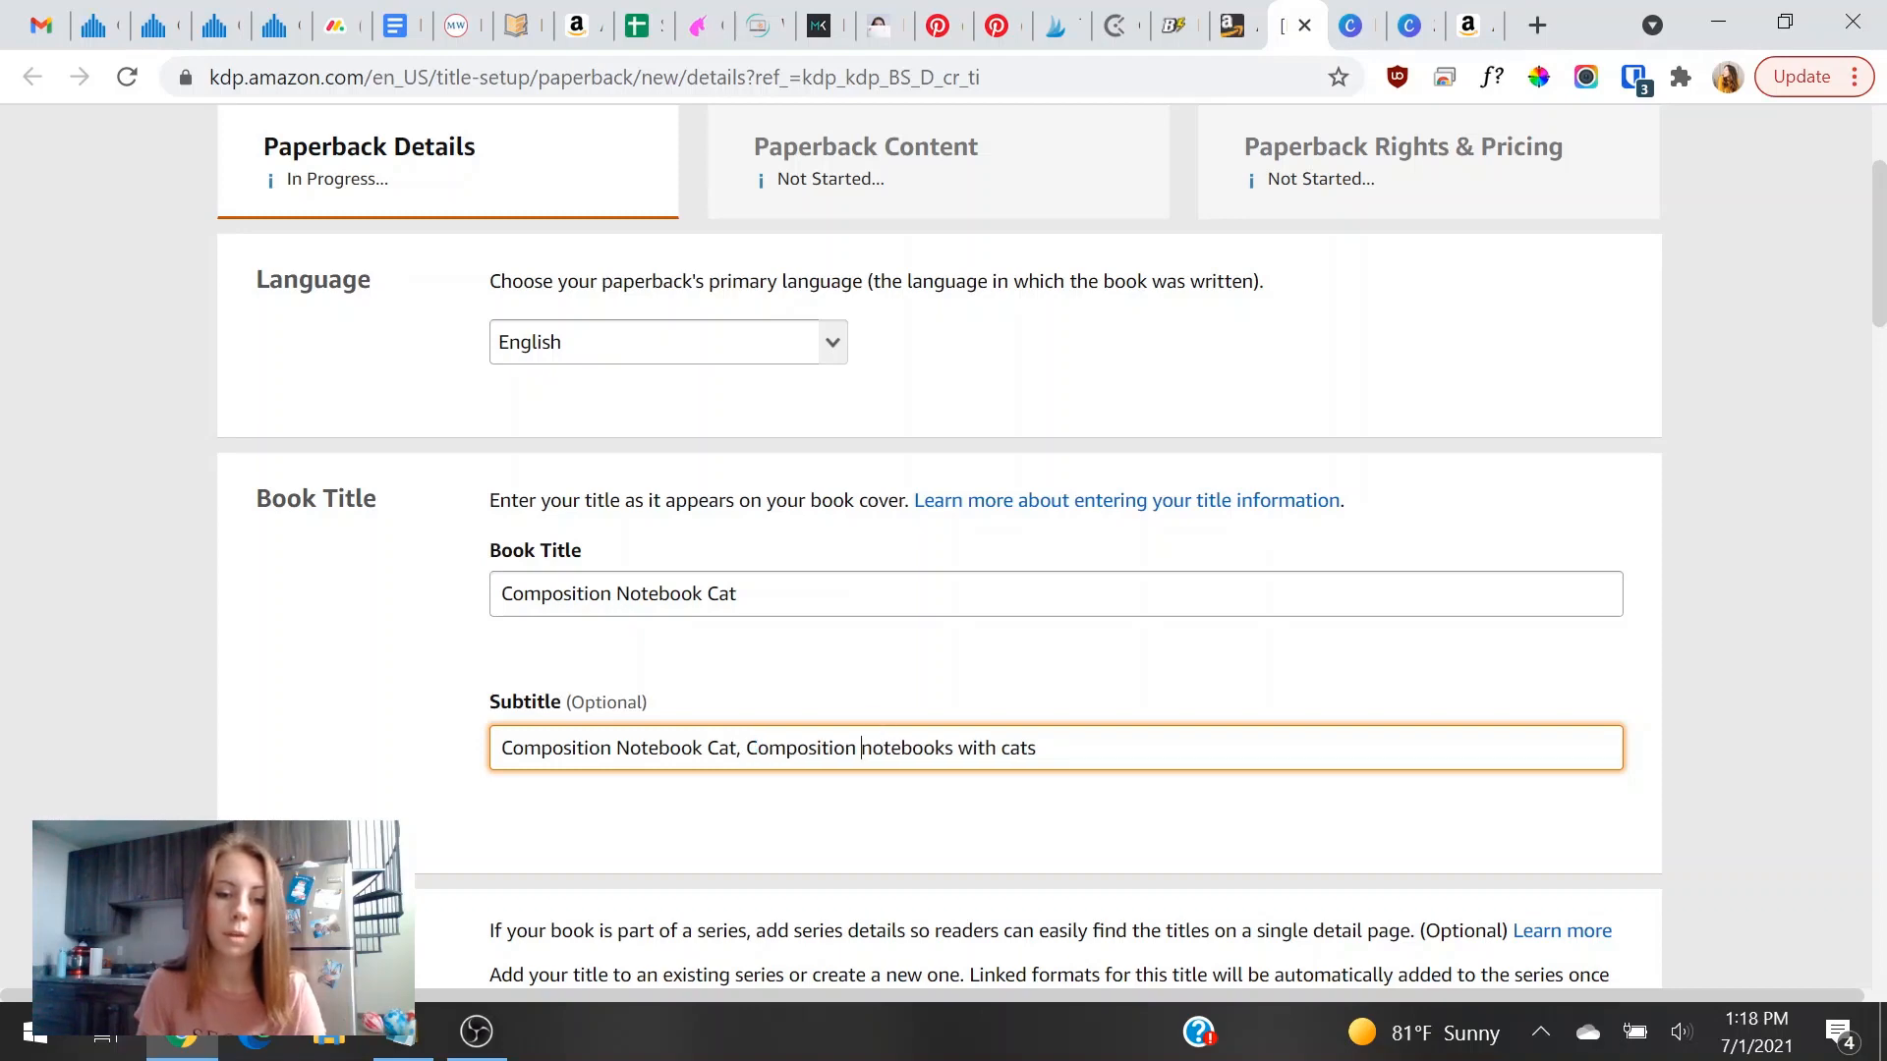
{"action": "type", "text": "N"}
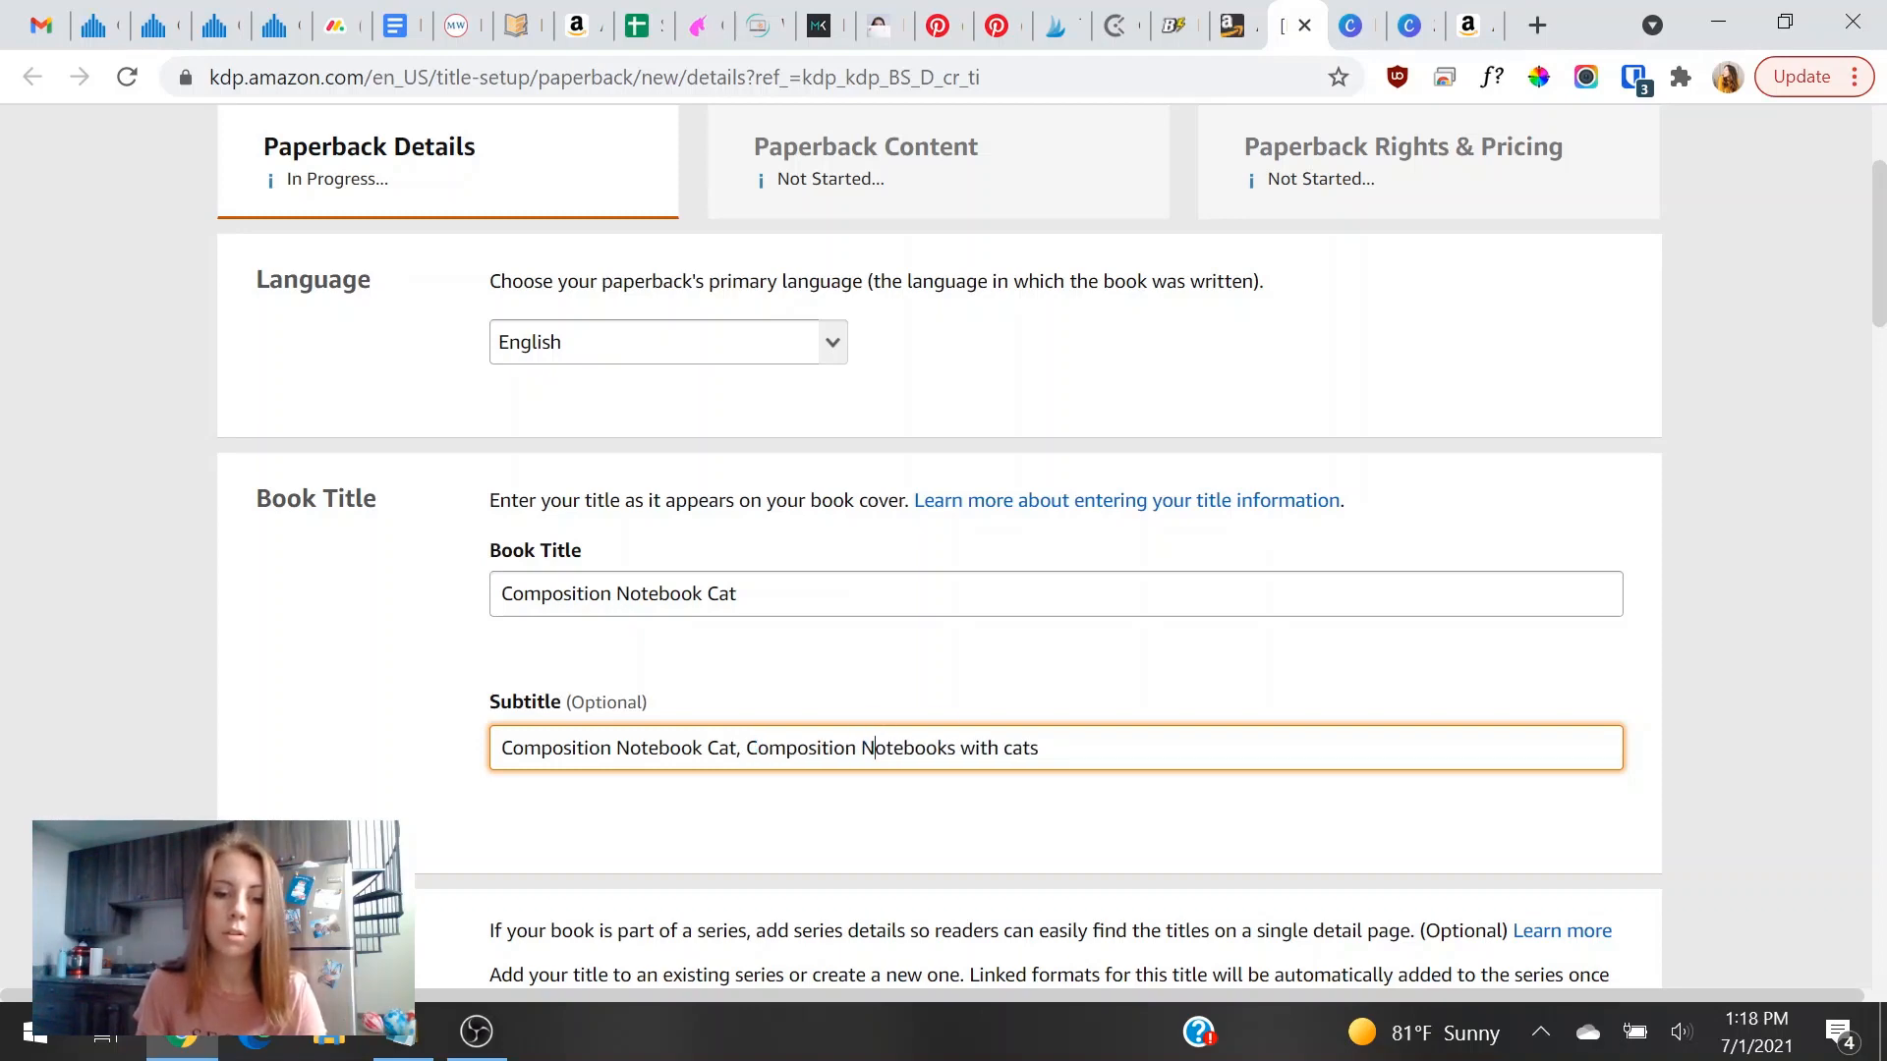
{"action": "left_click_drag", "start_coordinate": [1004, 748], "coordinate": [1013, 748]}
{"action": "left_click", "coordinate": [1004, 748]}
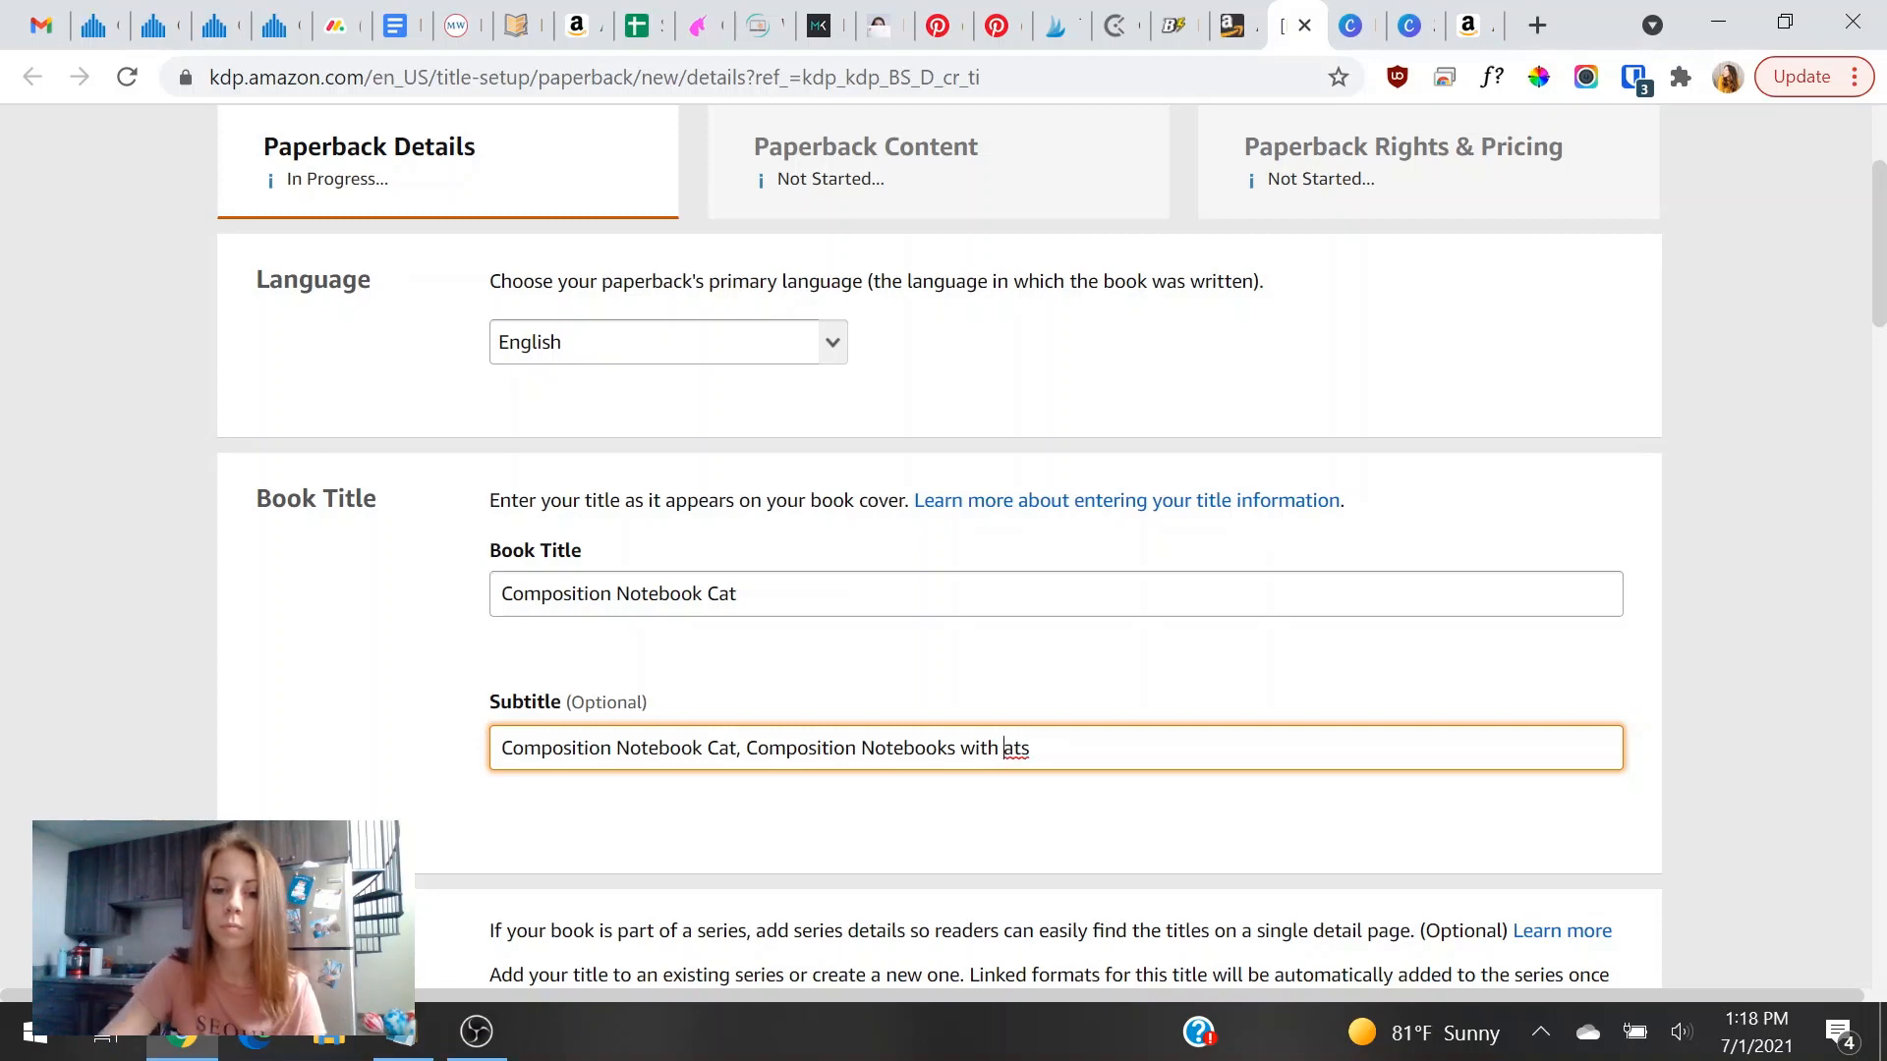
{"action": "type", "text": "C"}
Recheck the cat composition book keywords on Amazon, then append ", 200 7.5x9.25 College Ruled Pages" to the paperback's subtitle.
{"action": "left_click", "coordinate": [1461, 24]}
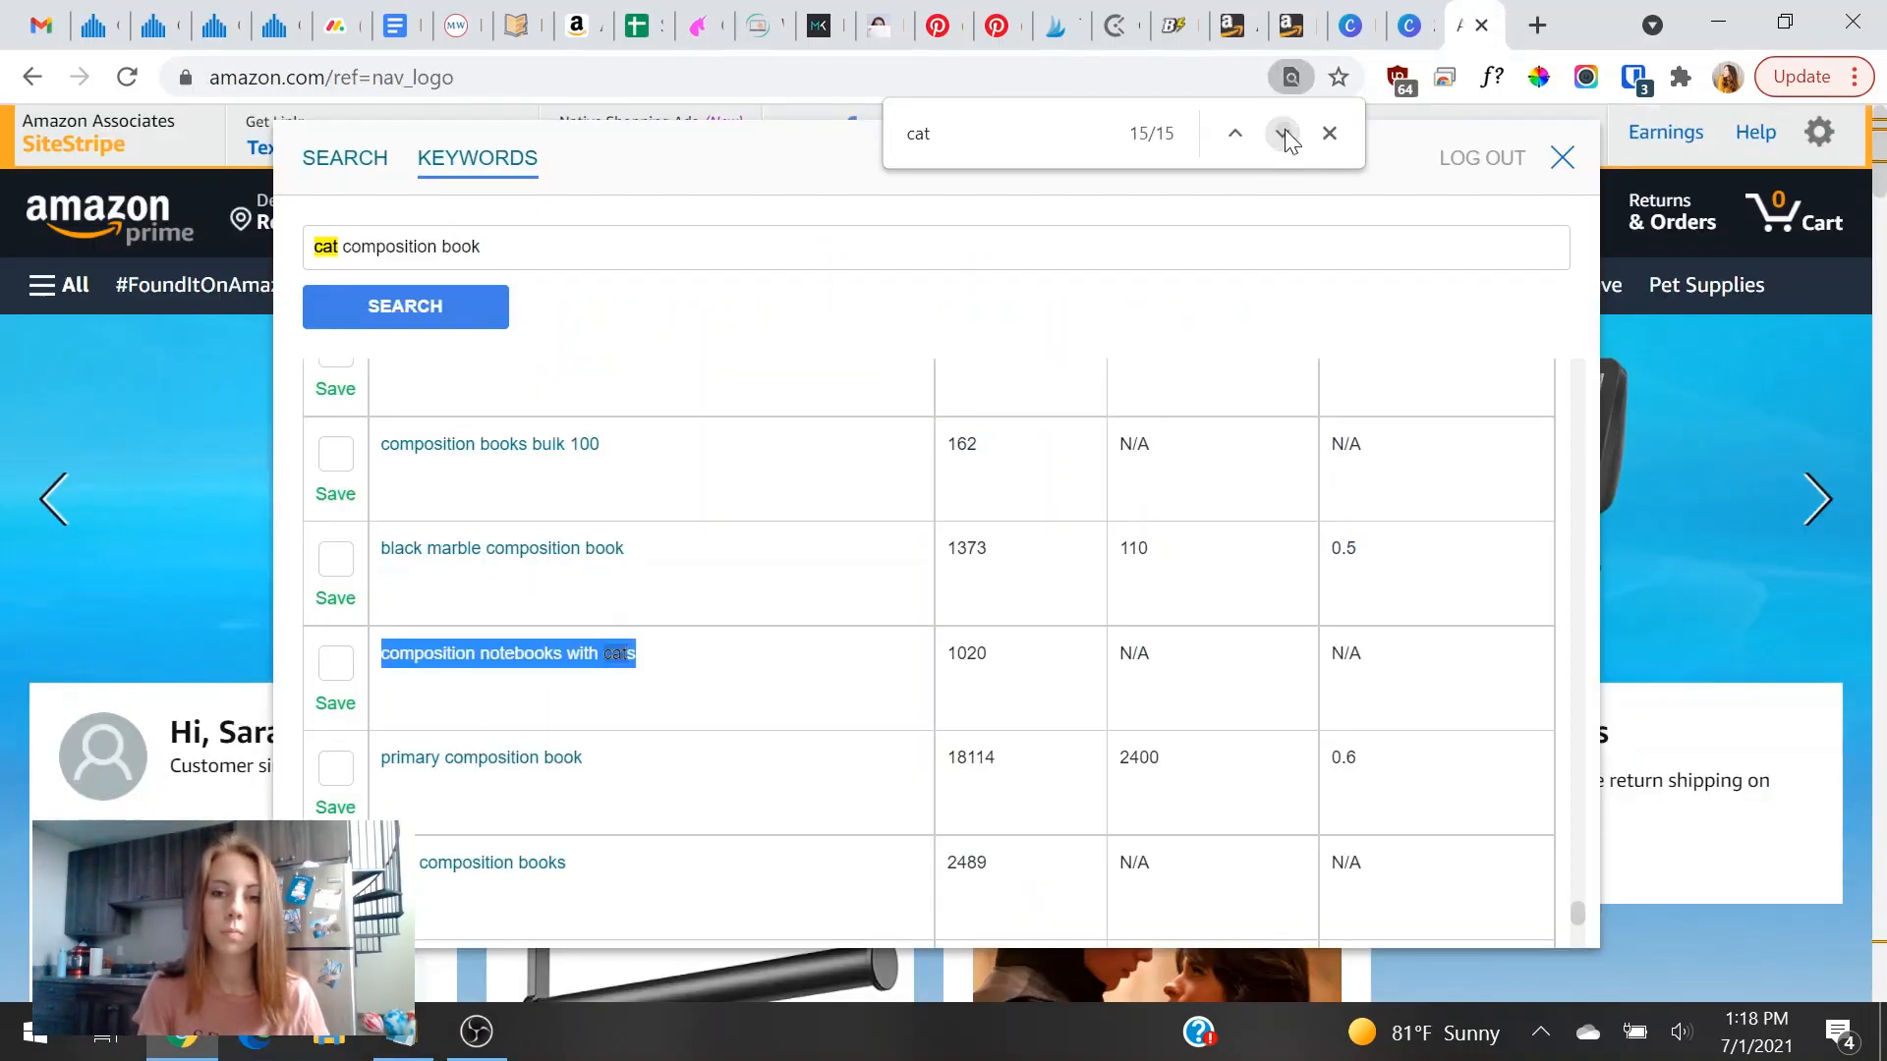
{"action": "scroll", "coordinate": [1349, 716], "scroll_direction": "up", "scroll_amount": 15}
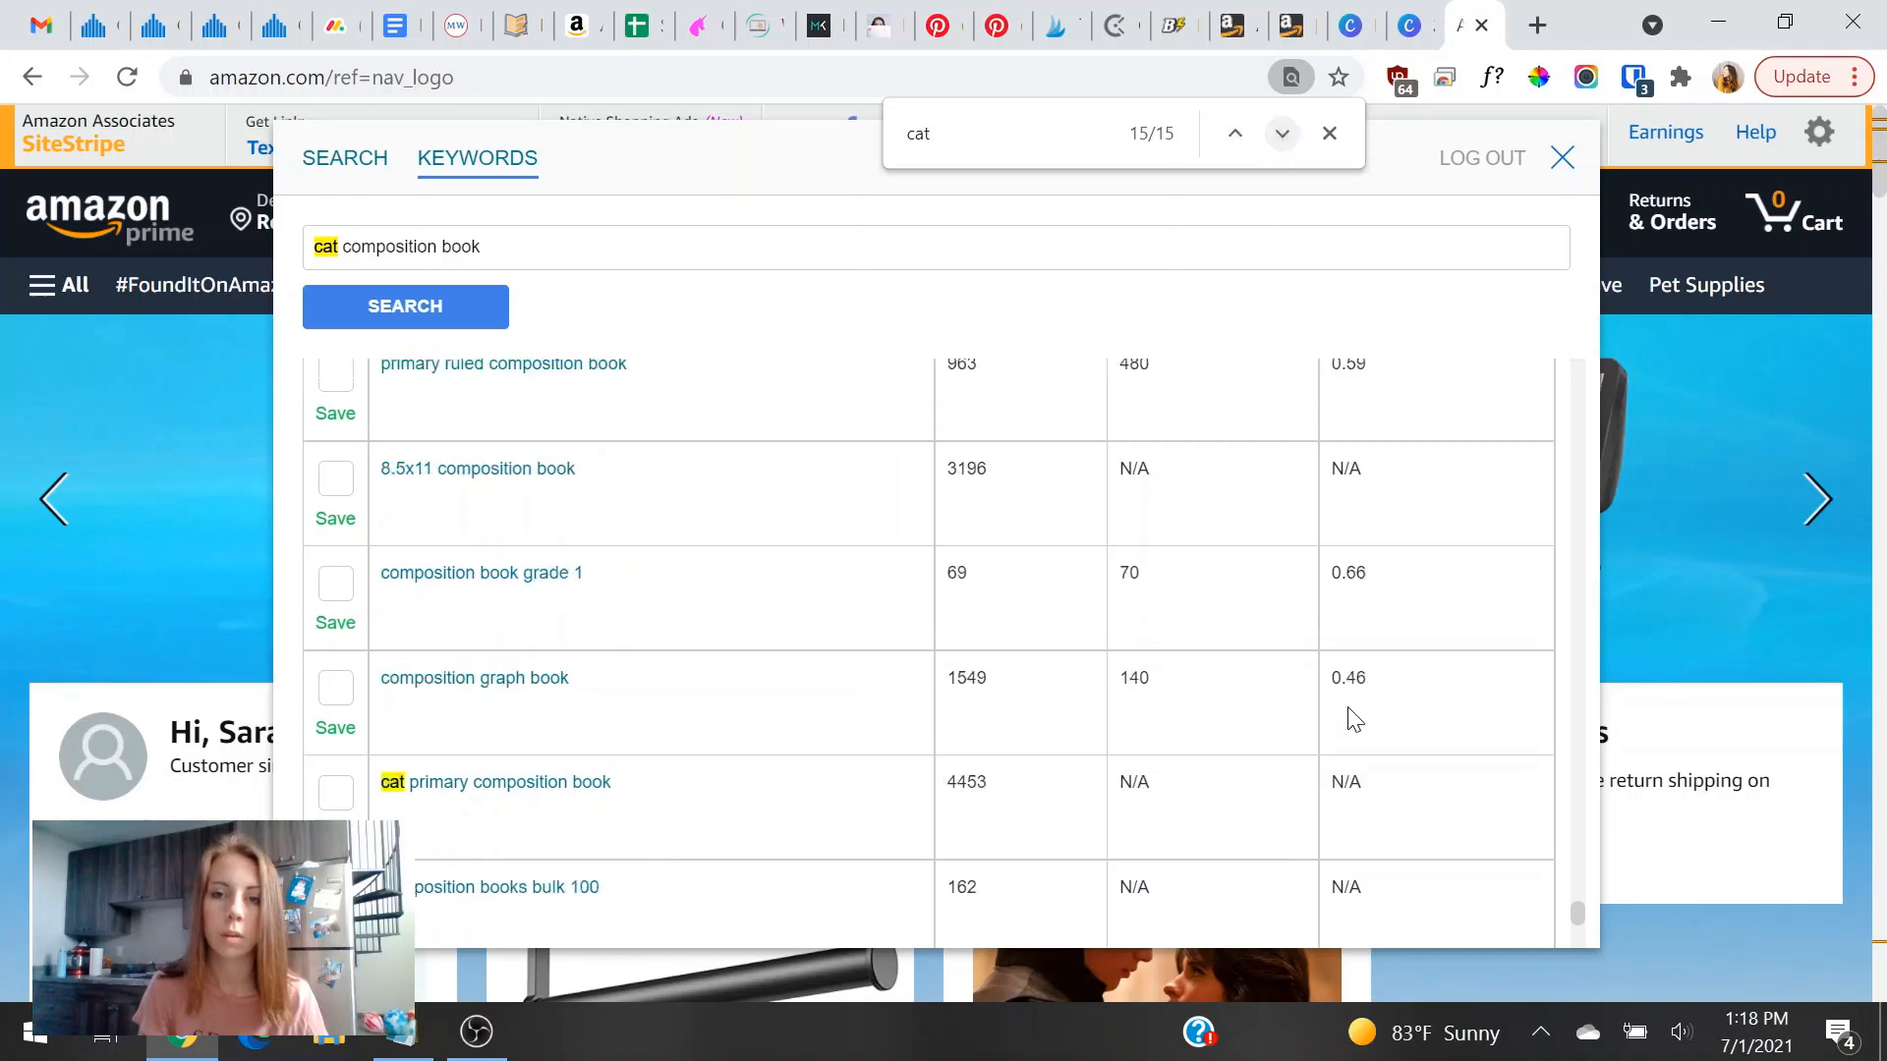
{"action": "left_click_drag", "start_coordinate": [1577, 914], "coordinate": [1578, 339]}
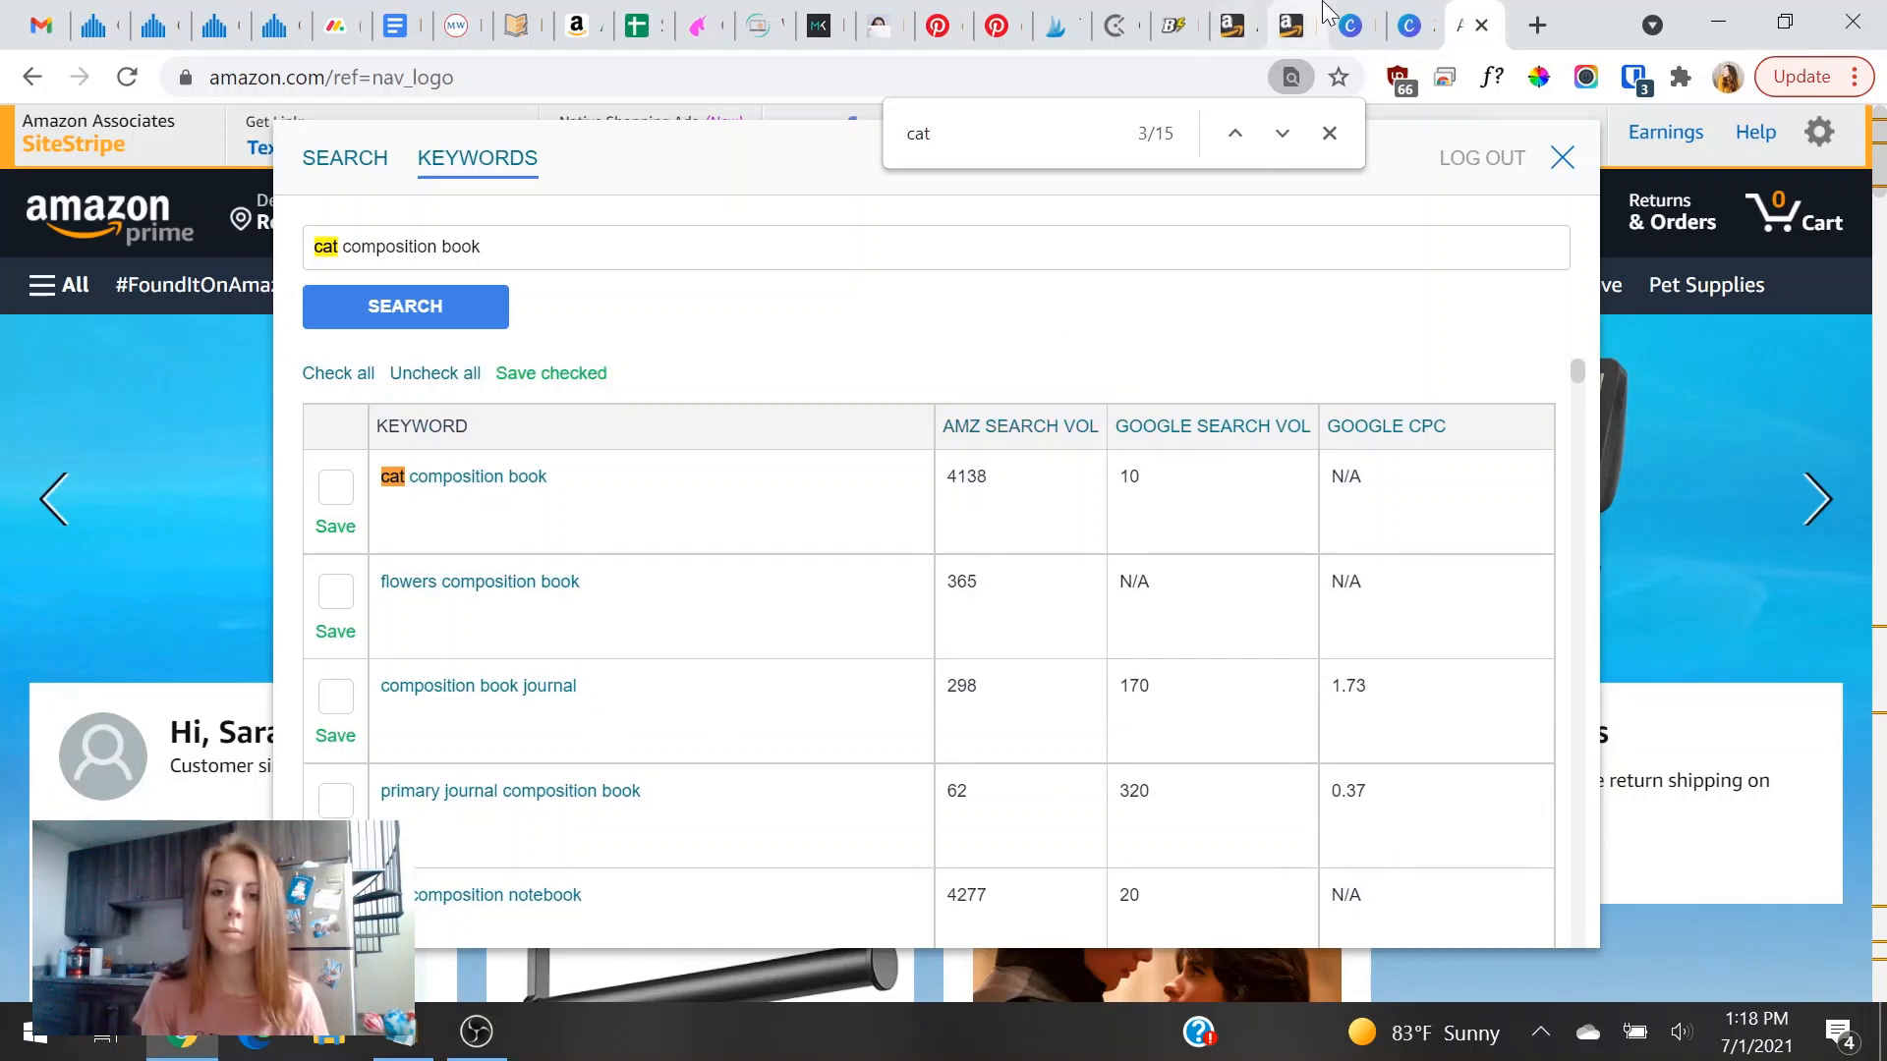
{"action": "left_click", "coordinate": [1258, 18]}
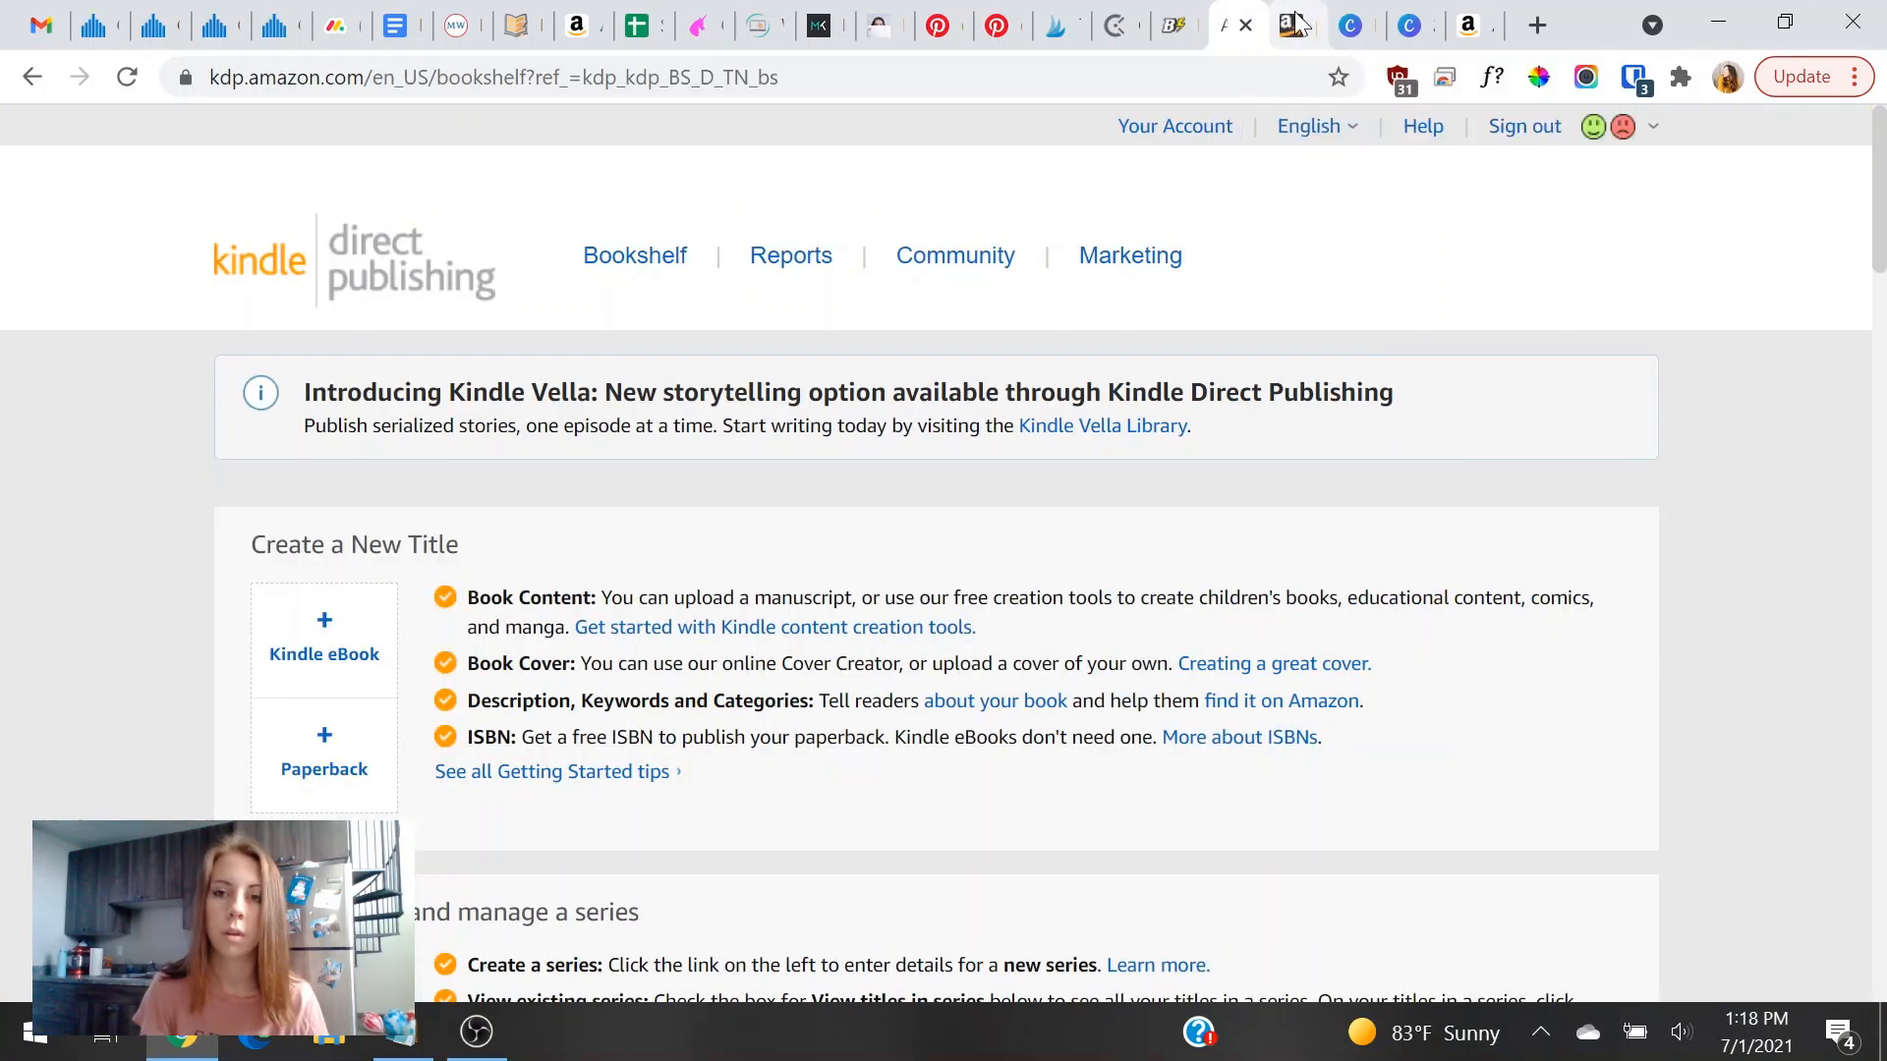
{"action": "left_click", "coordinate": [1327, 18]}
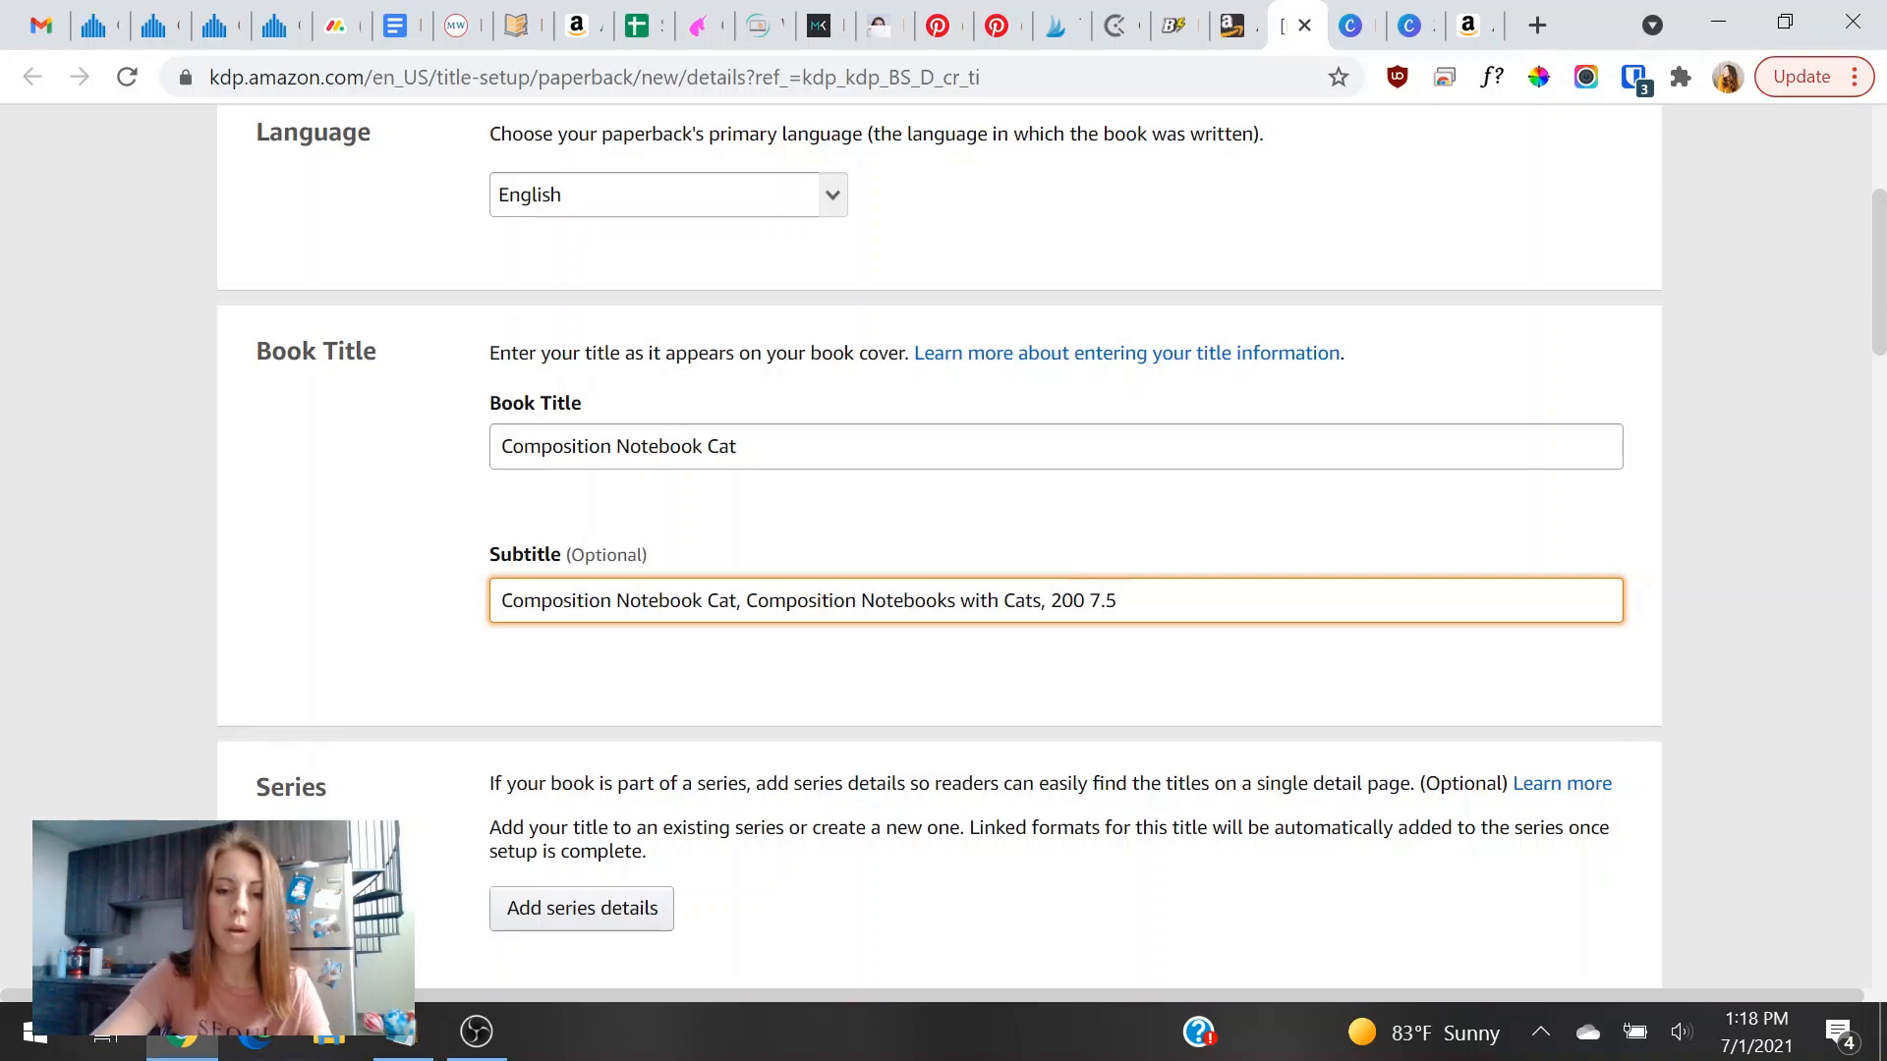
{"action": "type", "text": "Col"}
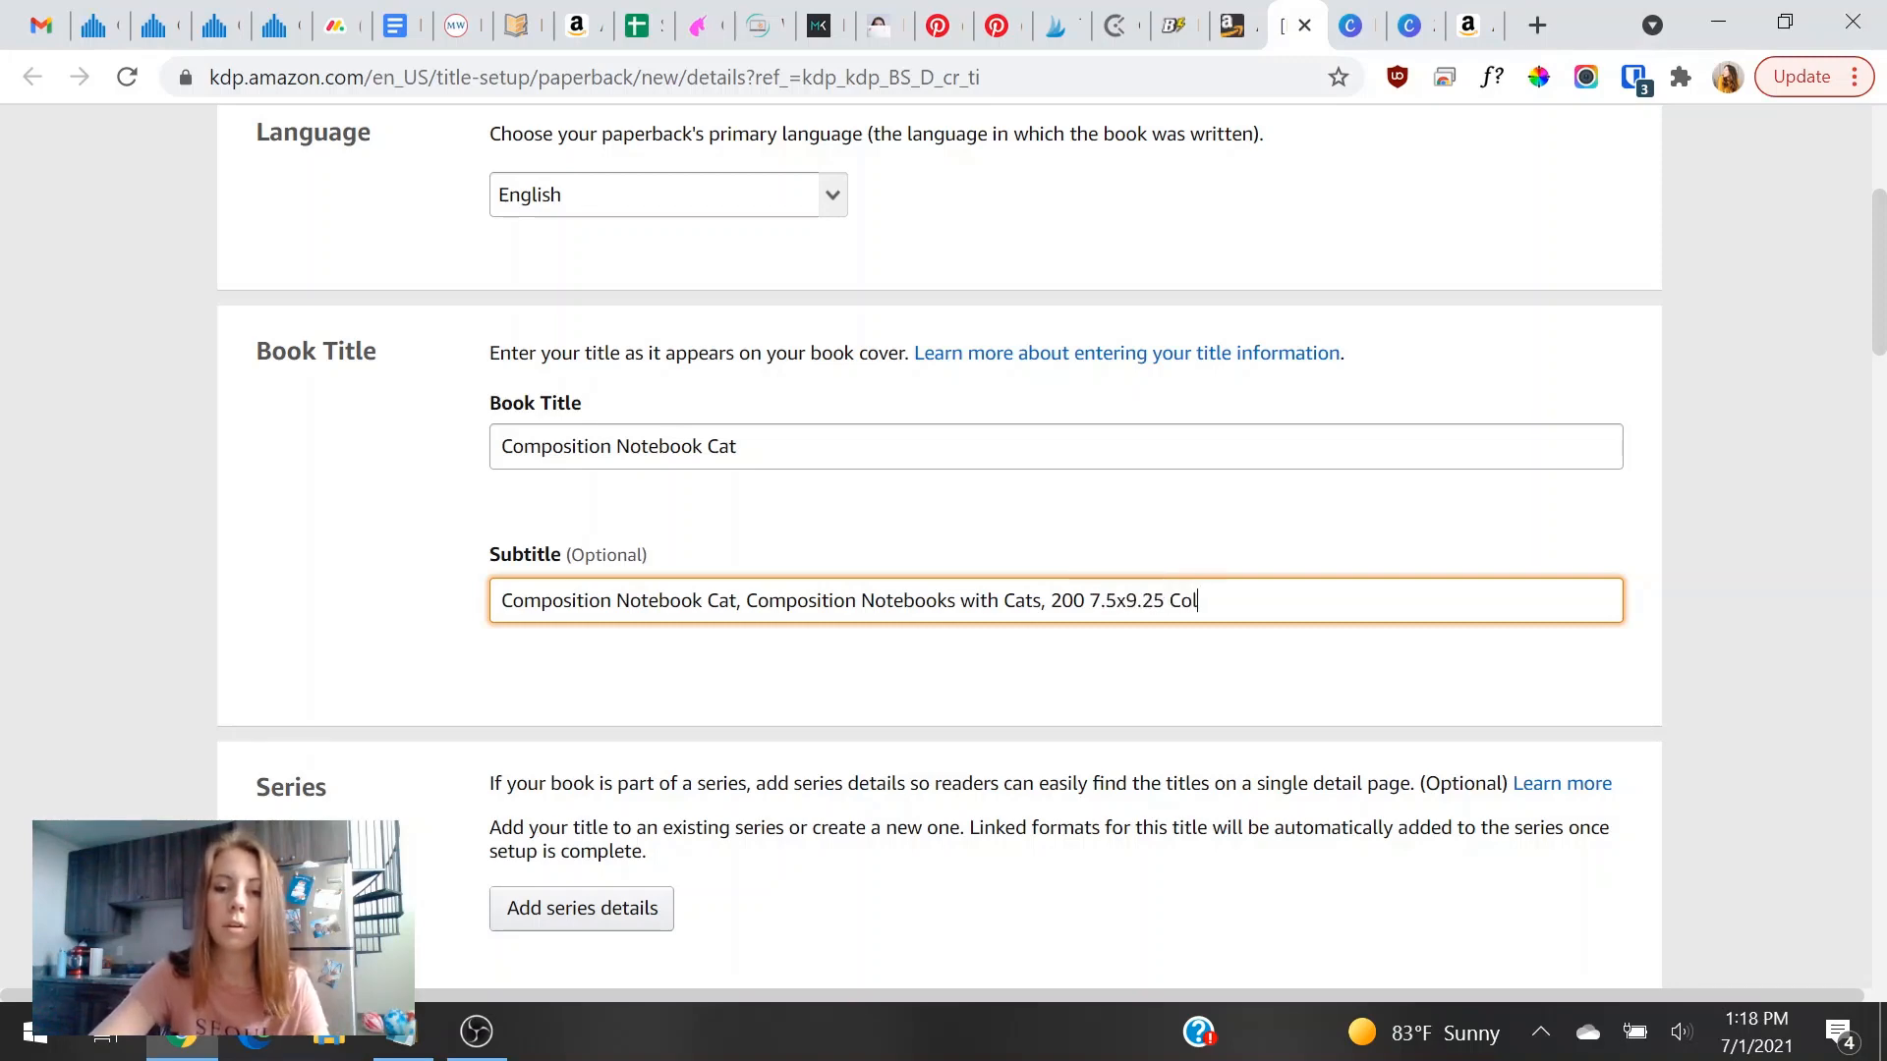
{"action": "type", "text": "elgege R"}
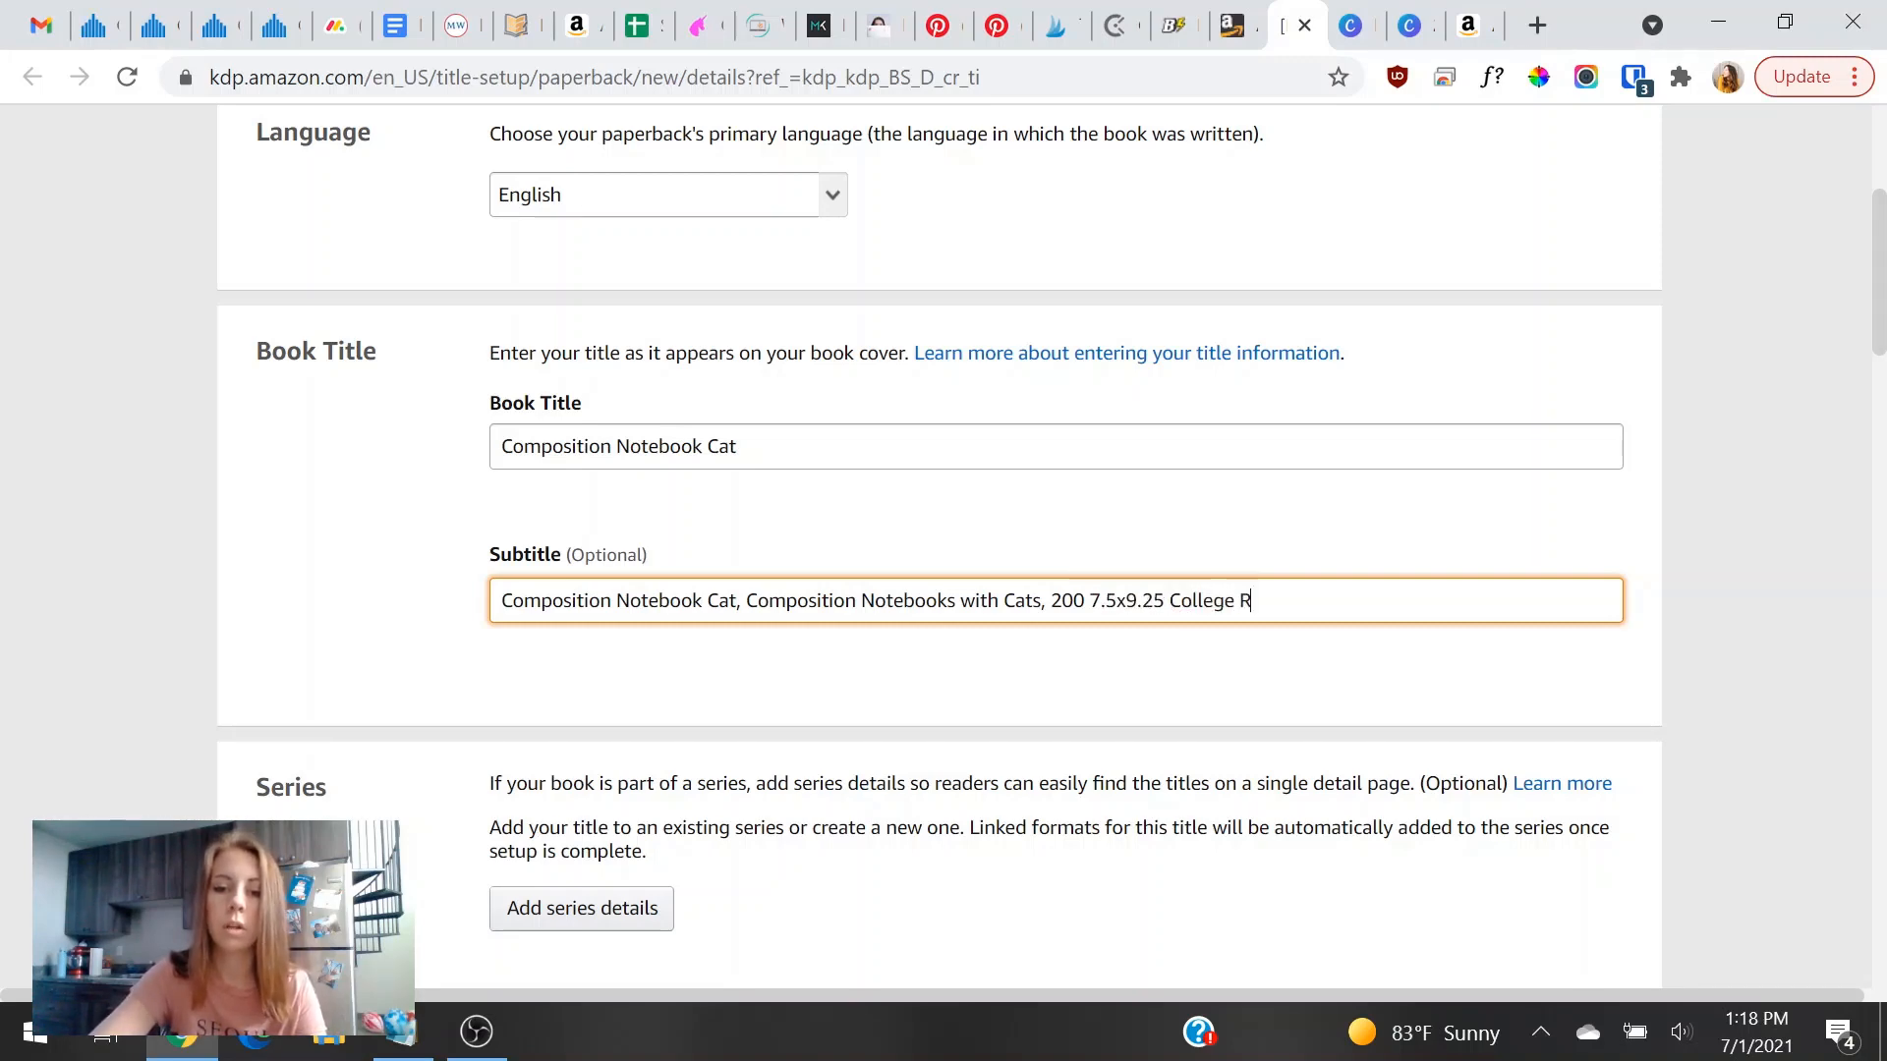
{"action": "type", "text": "uled Pages"}
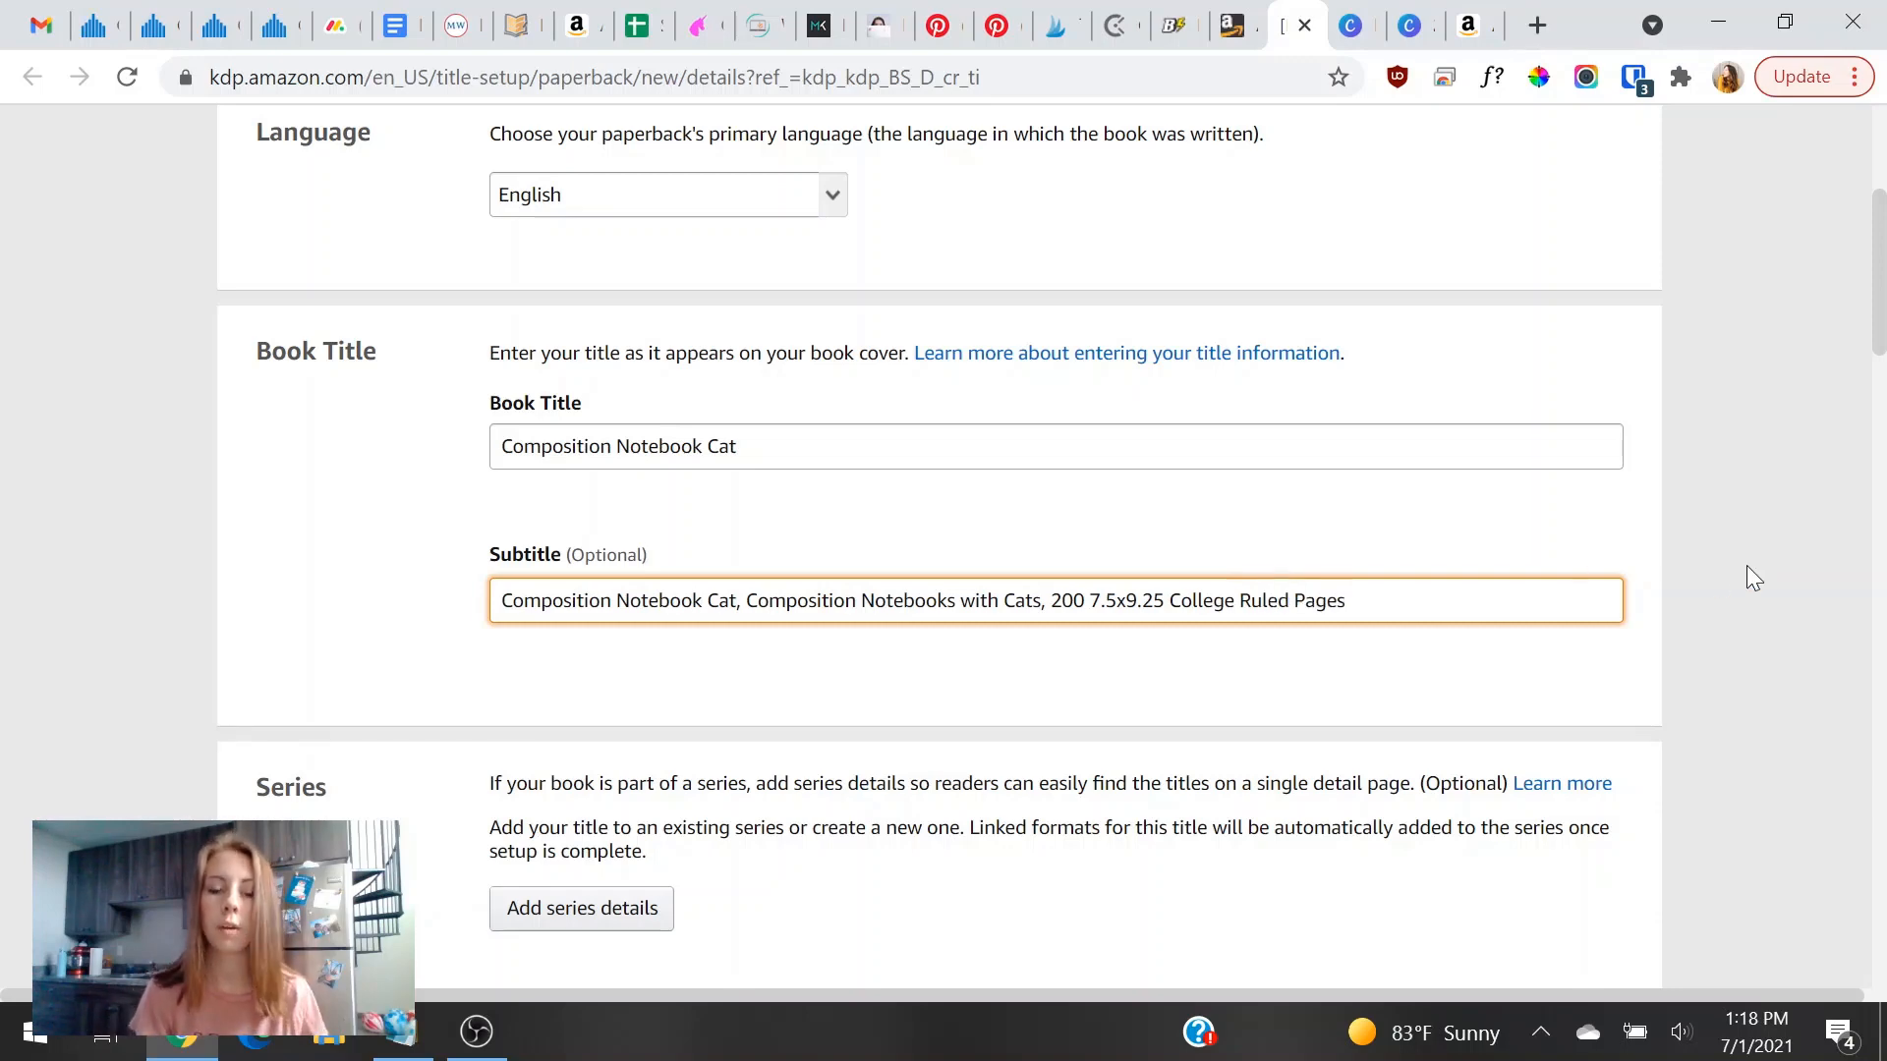
{"action": "left_click", "coordinate": [1747, 566]}
Enter the primary author's first and last name, correcting the capitalization of the last name.
{"action": "scroll", "coordinate": [1218, 707], "scroll_direction": "down", "scroll_amount": 7}
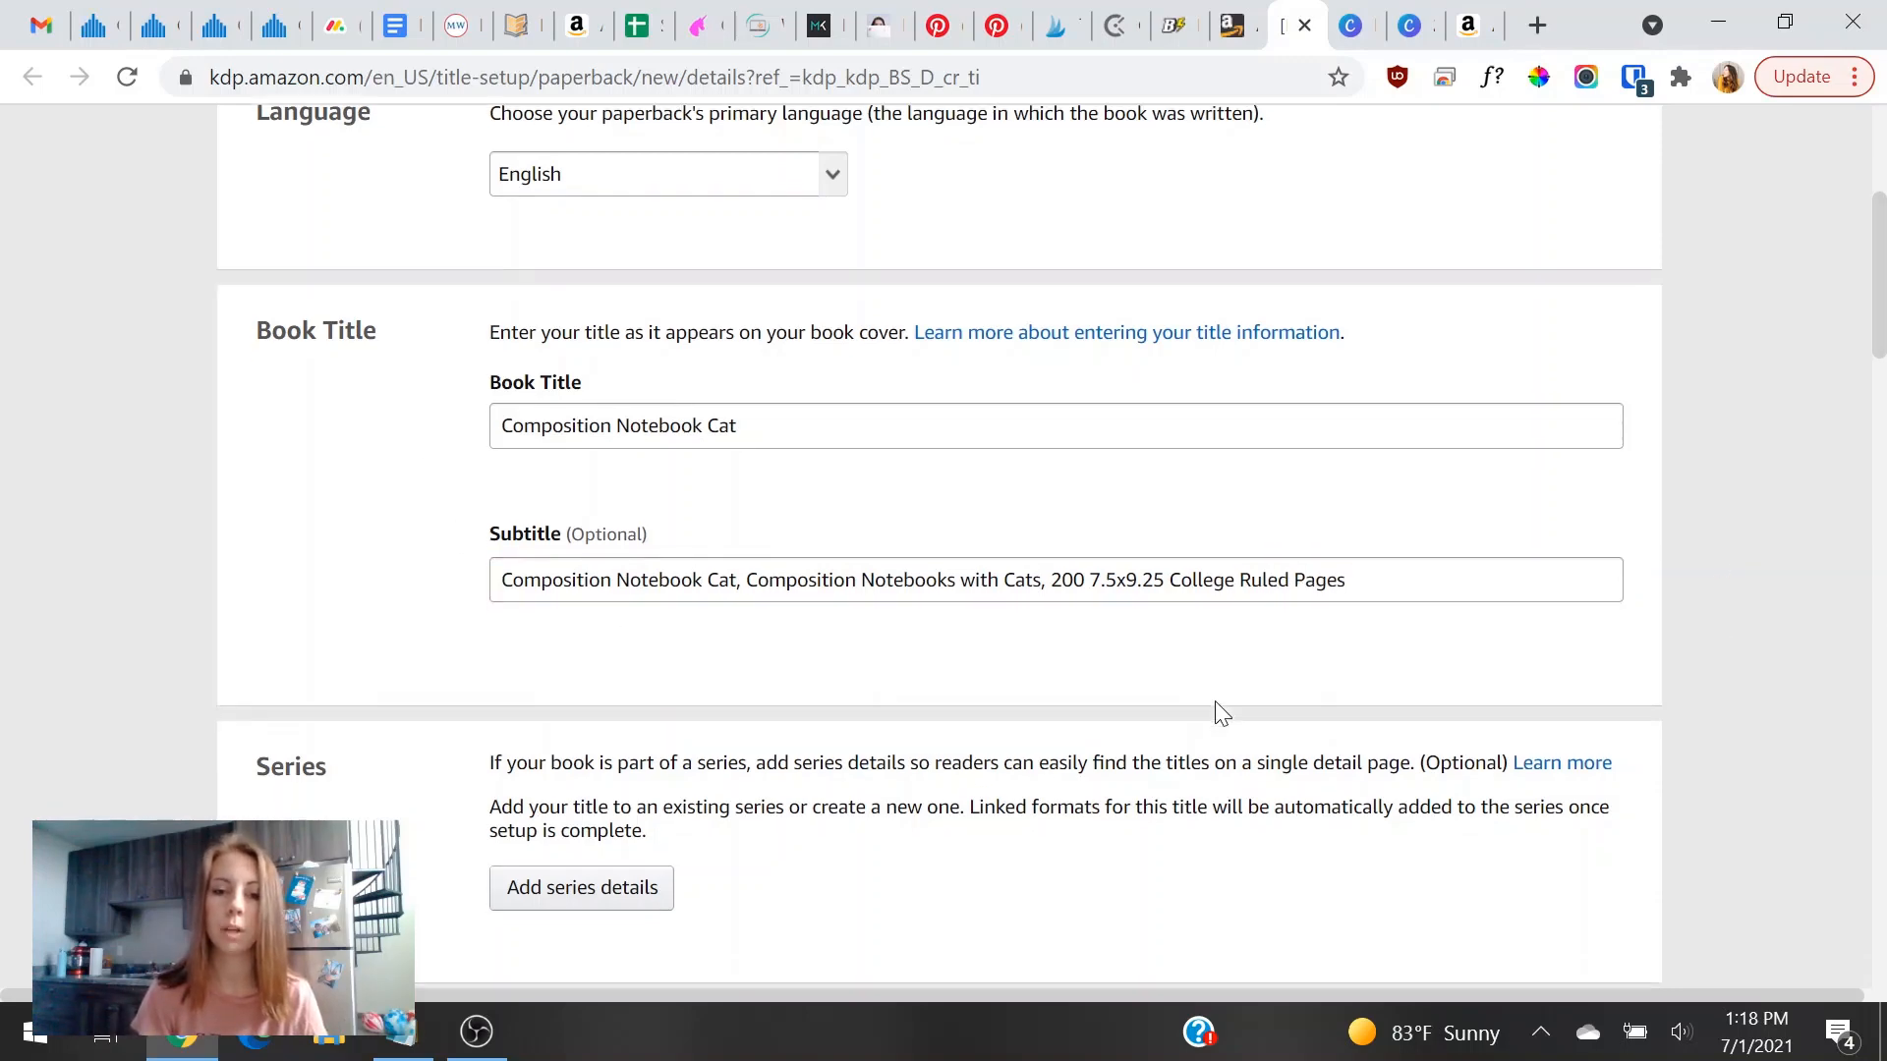
{"action": "left_click", "coordinate": [813, 667]}
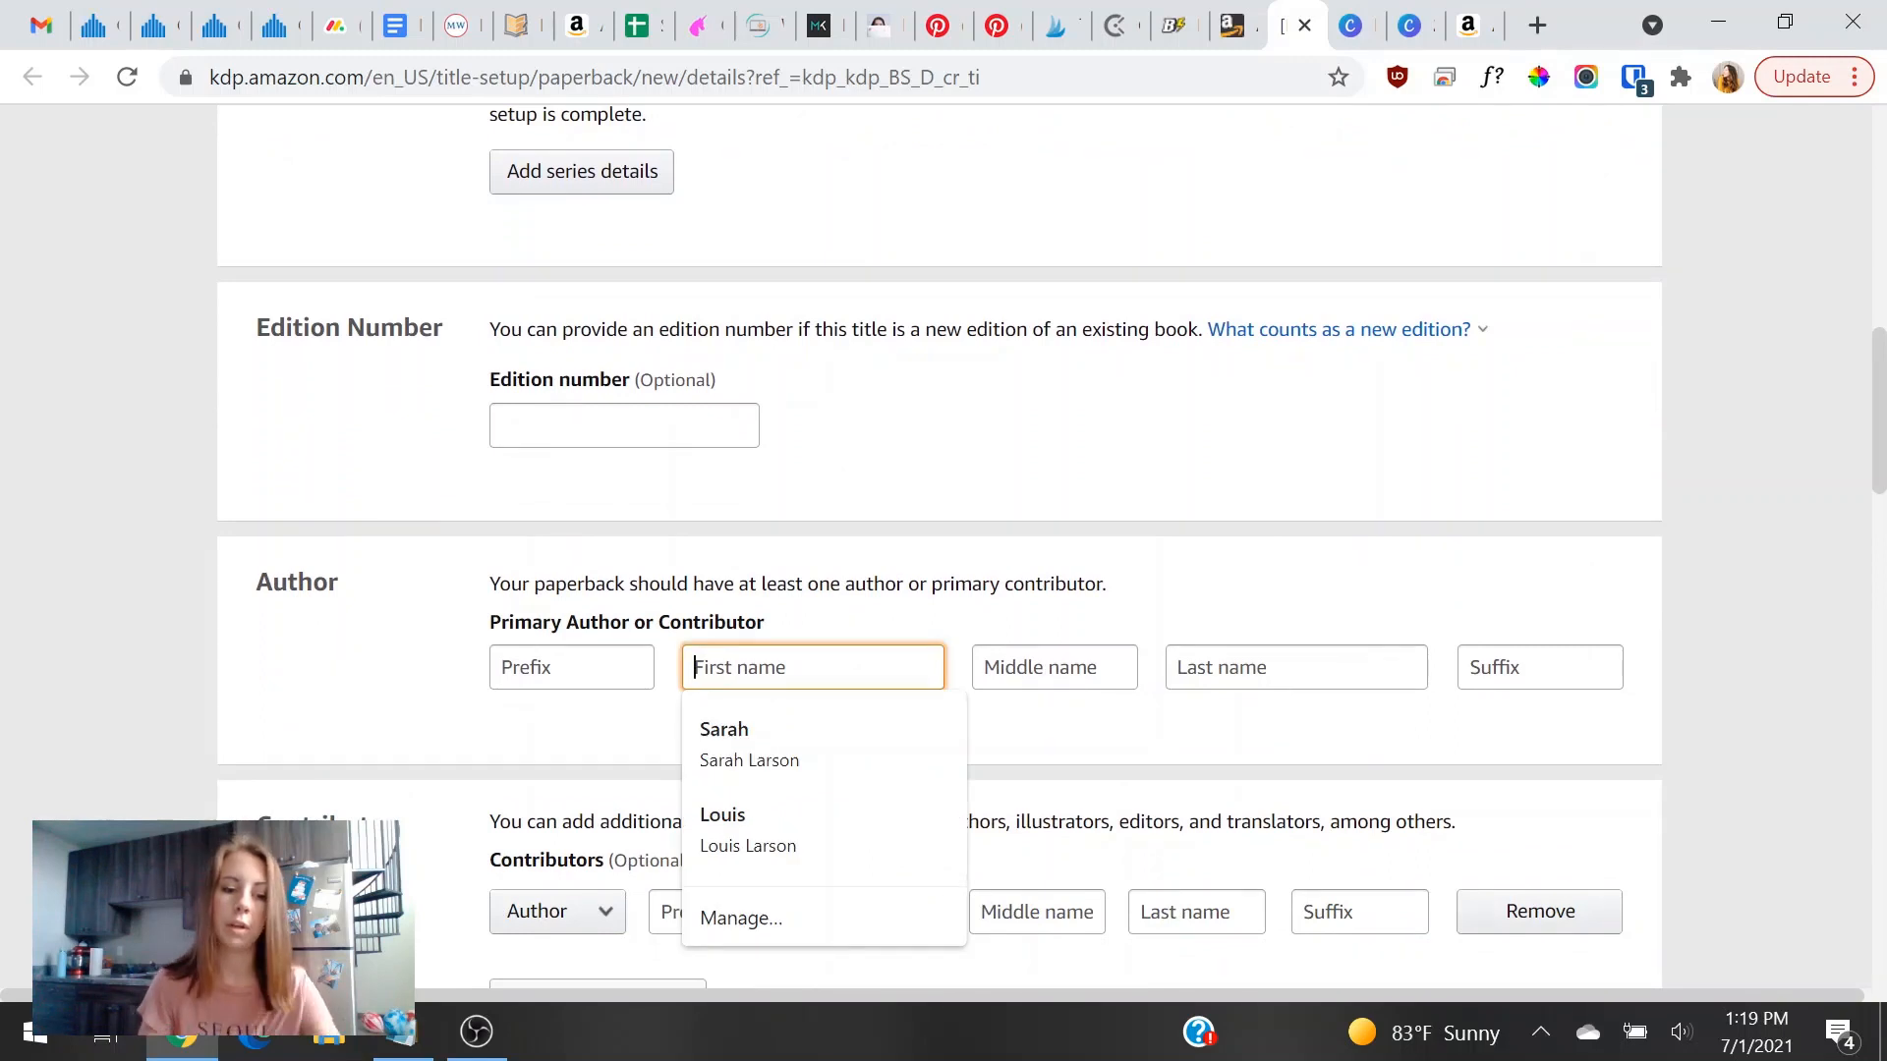
{"action": "type", "text": "Sarah"}
{"action": "key", "text": "Tab"}
{"action": "key", "text": "Tab"}
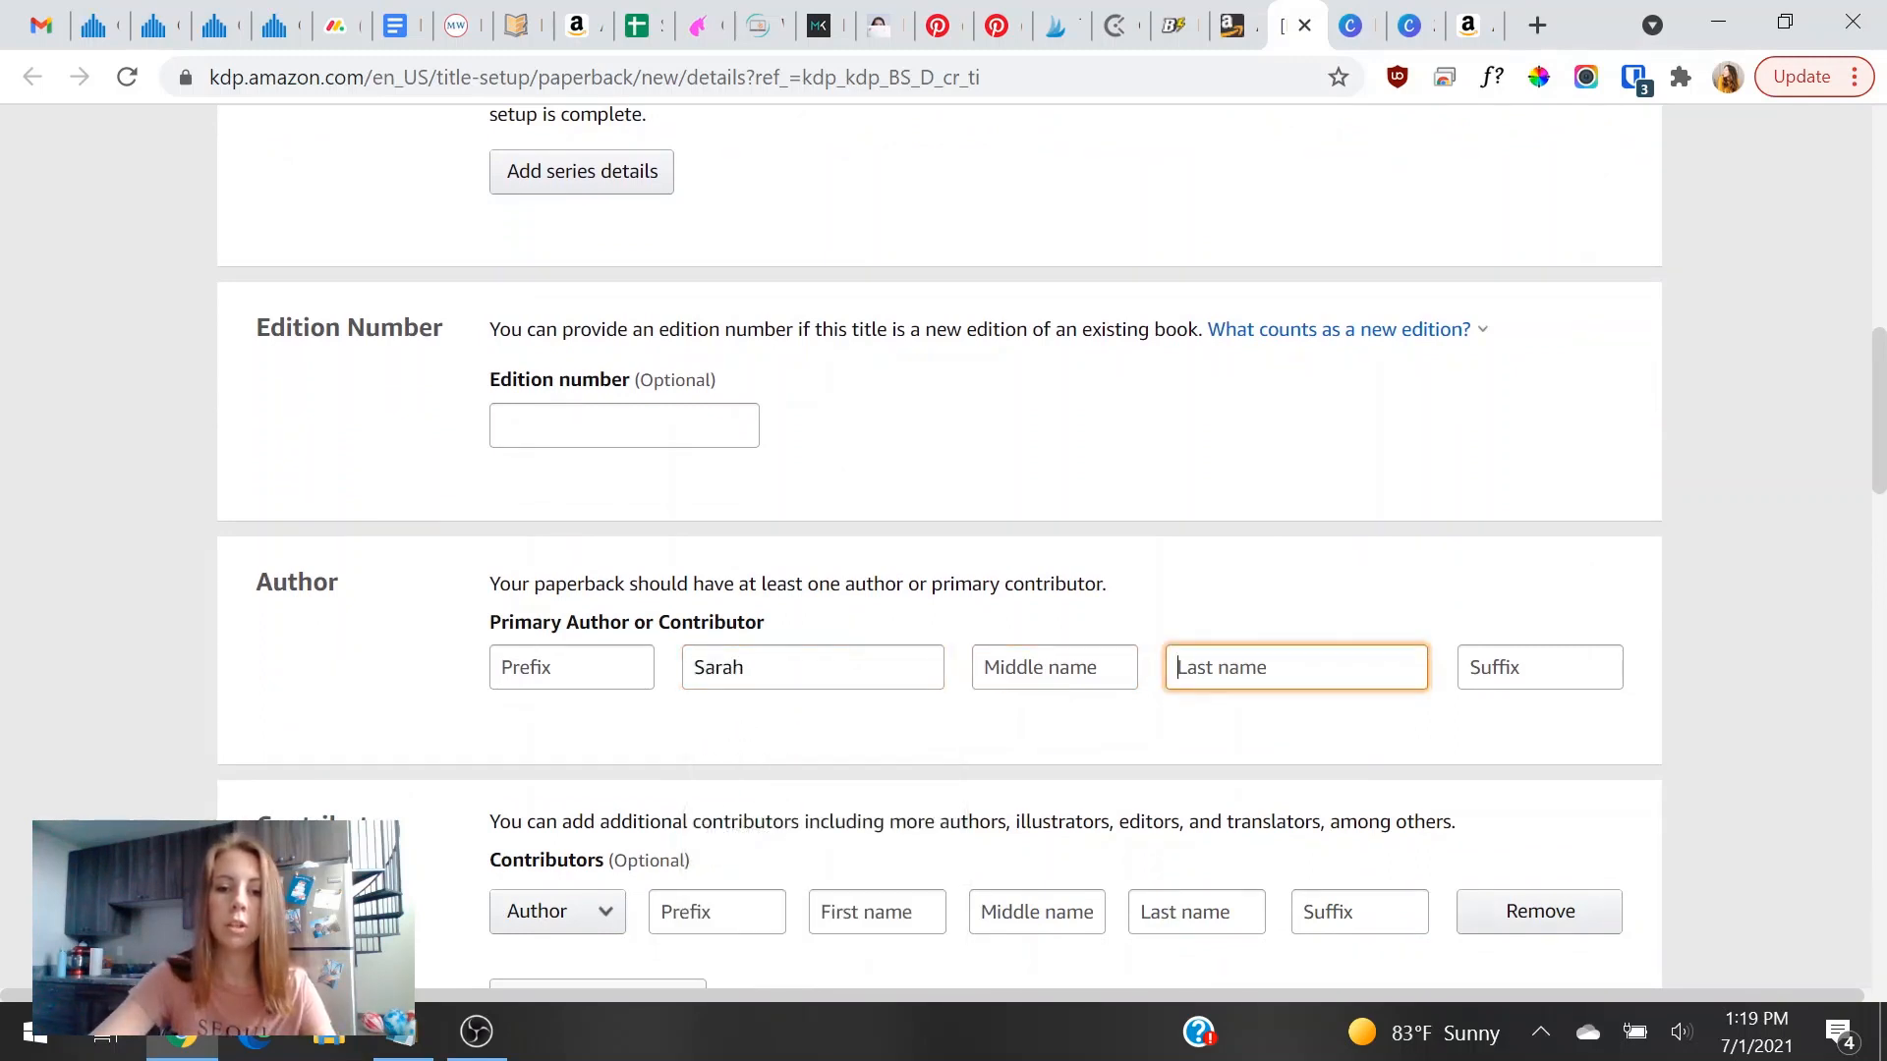
{"action": "type", "text": "lARSON"}
{"action": "key", "text": "BackSpace"}
{"action": "key", "text": "BackSpace"}
{"action": "key", "text": "BackSpace"}
{"action": "key", "text": "BackSpace"}
{"action": "key", "text": "BackSpace"}
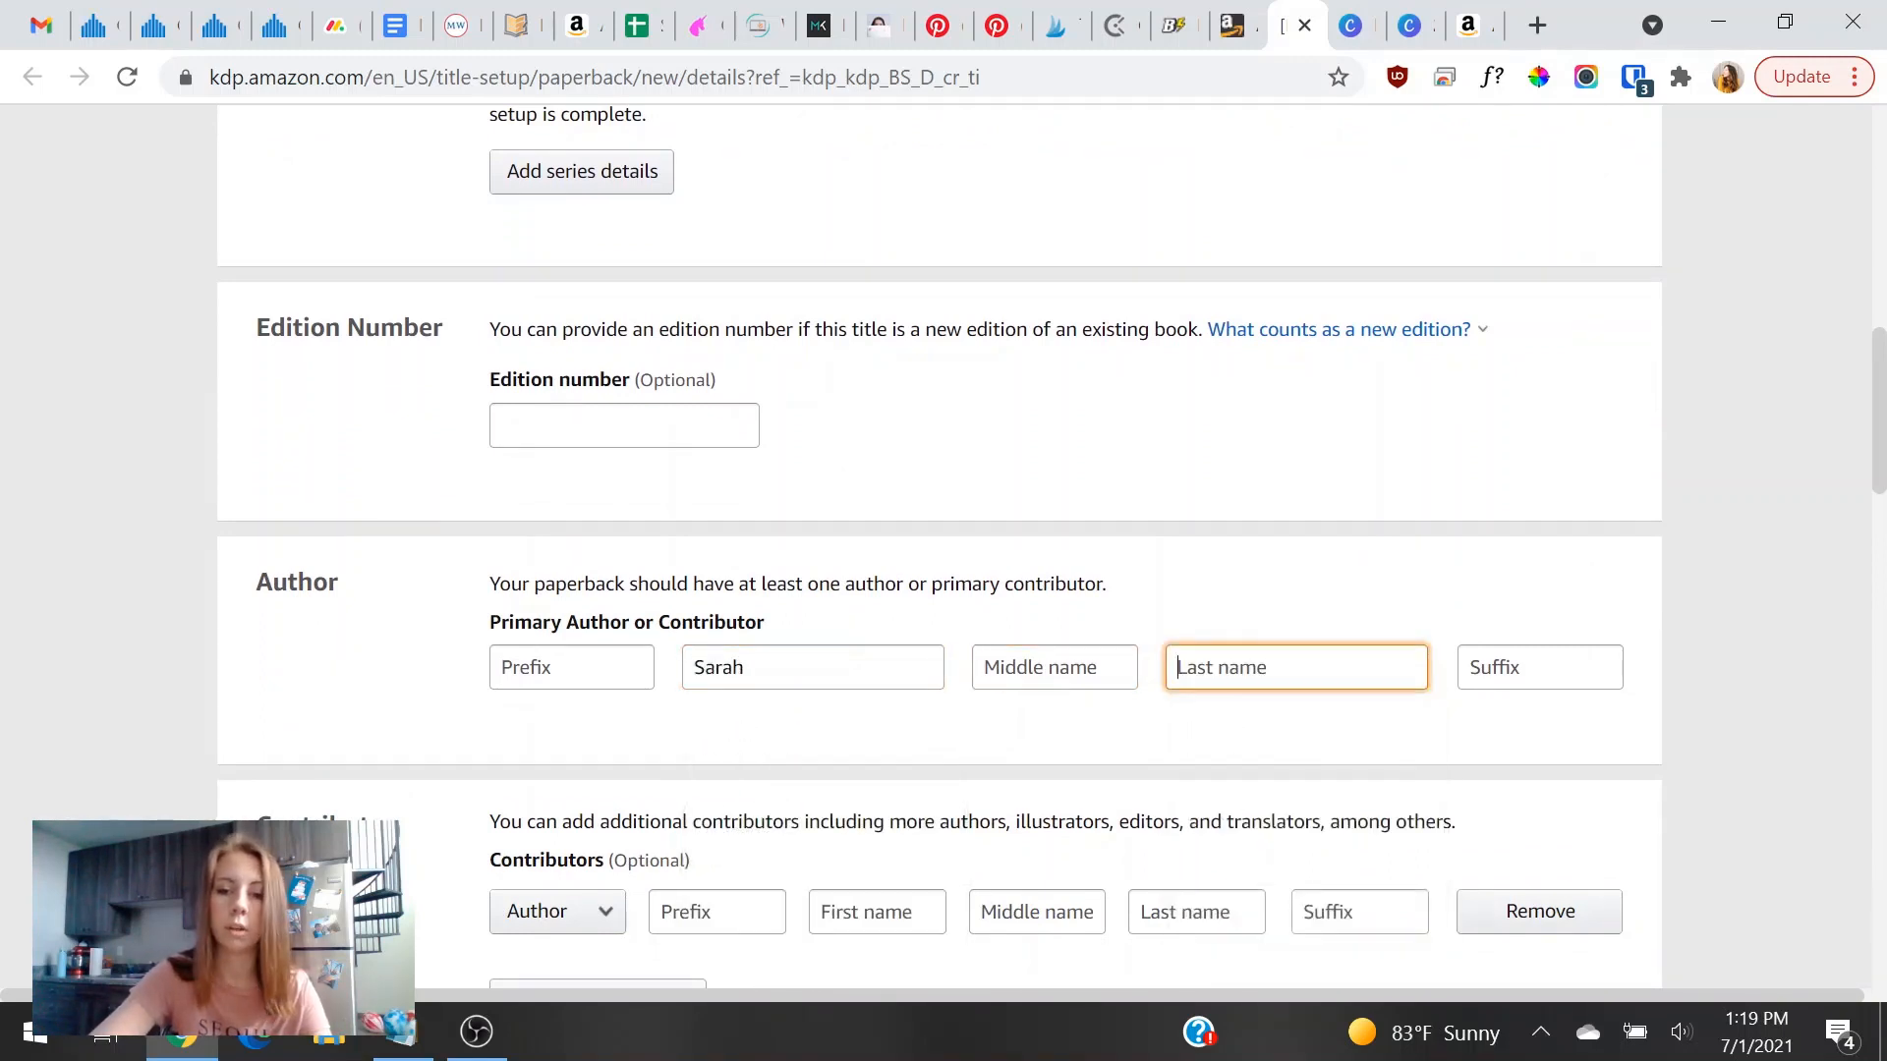
{"action": "type", "text": "Larson"}
Review the title, subtitle, series, author and contributor sections of the form down to the description editor.
{"action": "scroll", "coordinate": [1545, 682], "scroll_direction": "down", "scroll_amount": 6}
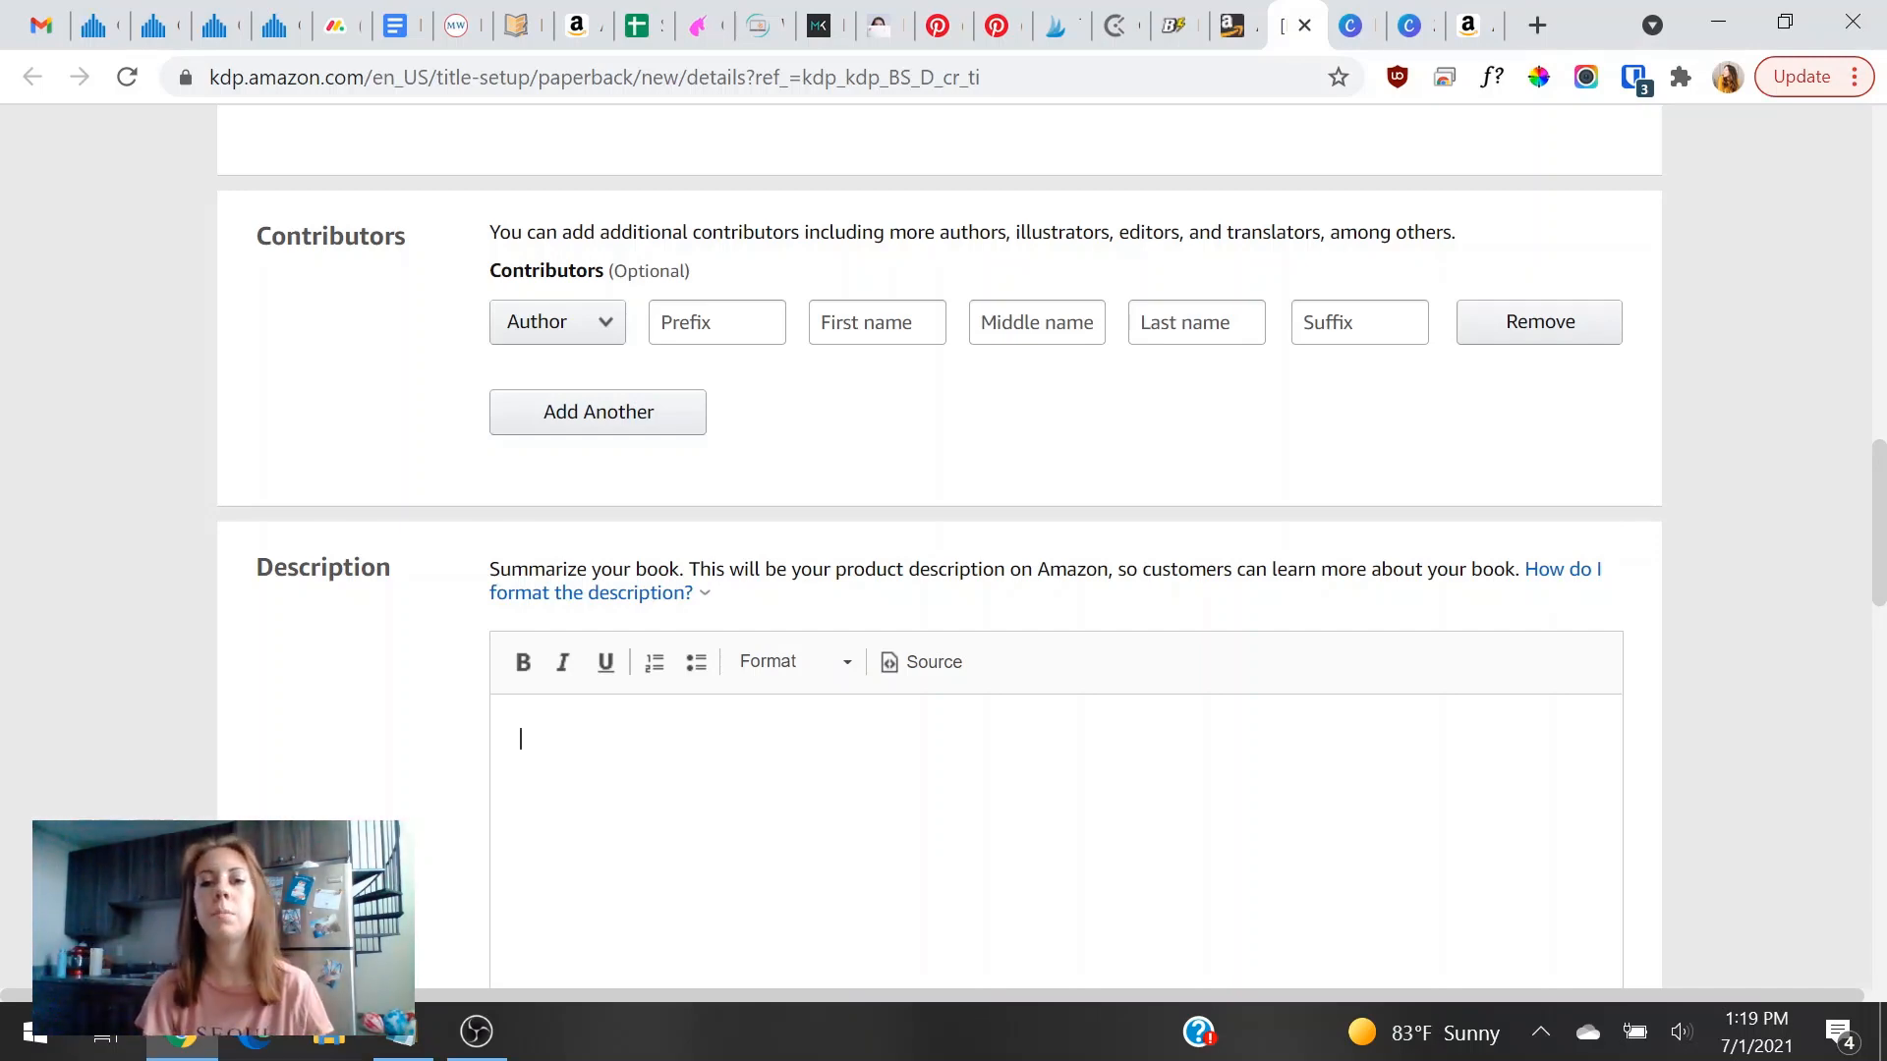
{"action": "scroll", "coordinate": [623, 897], "scroll_direction": "up", "scroll_amount": 12}
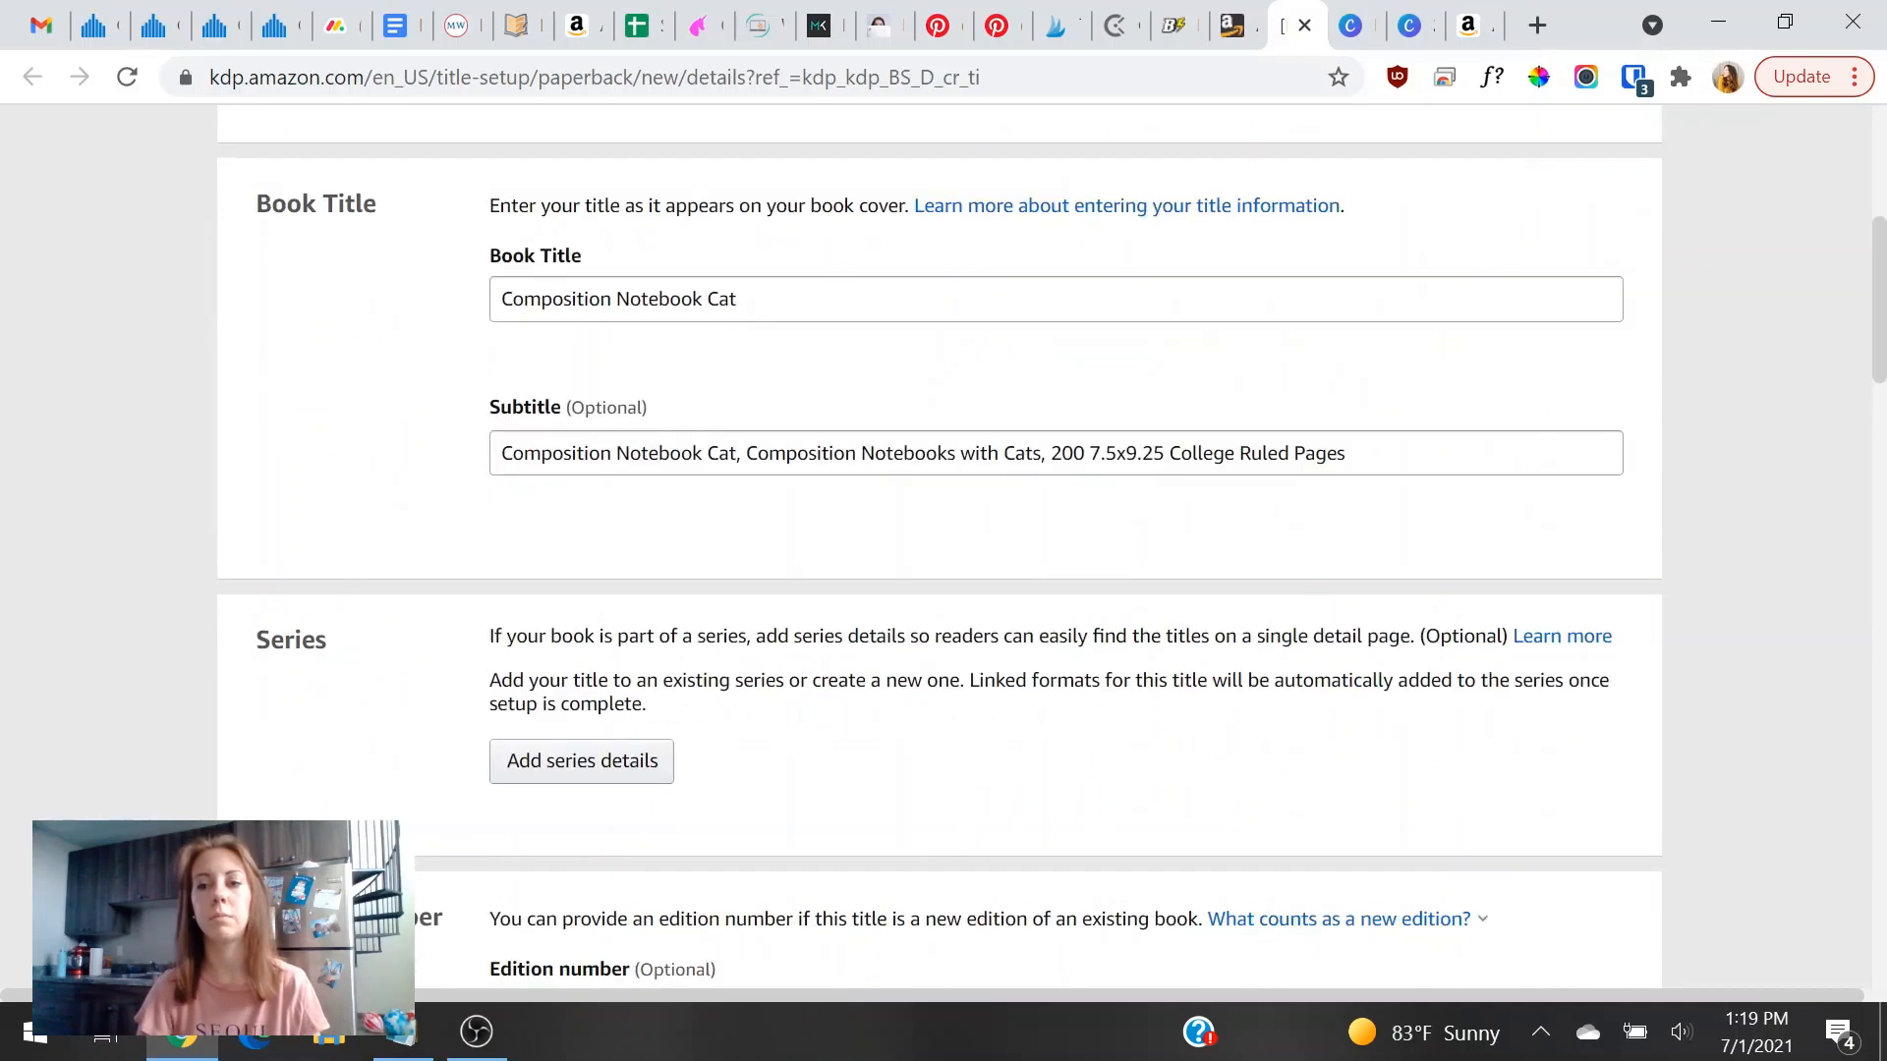
{"action": "scroll", "coordinate": [663, 497], "scroll_direction": "down", "scroll_amount": 5}
{"action": "scroll", "coordinate": [664, 497], "scroll_direction": "up", "scroll_amount": 7}
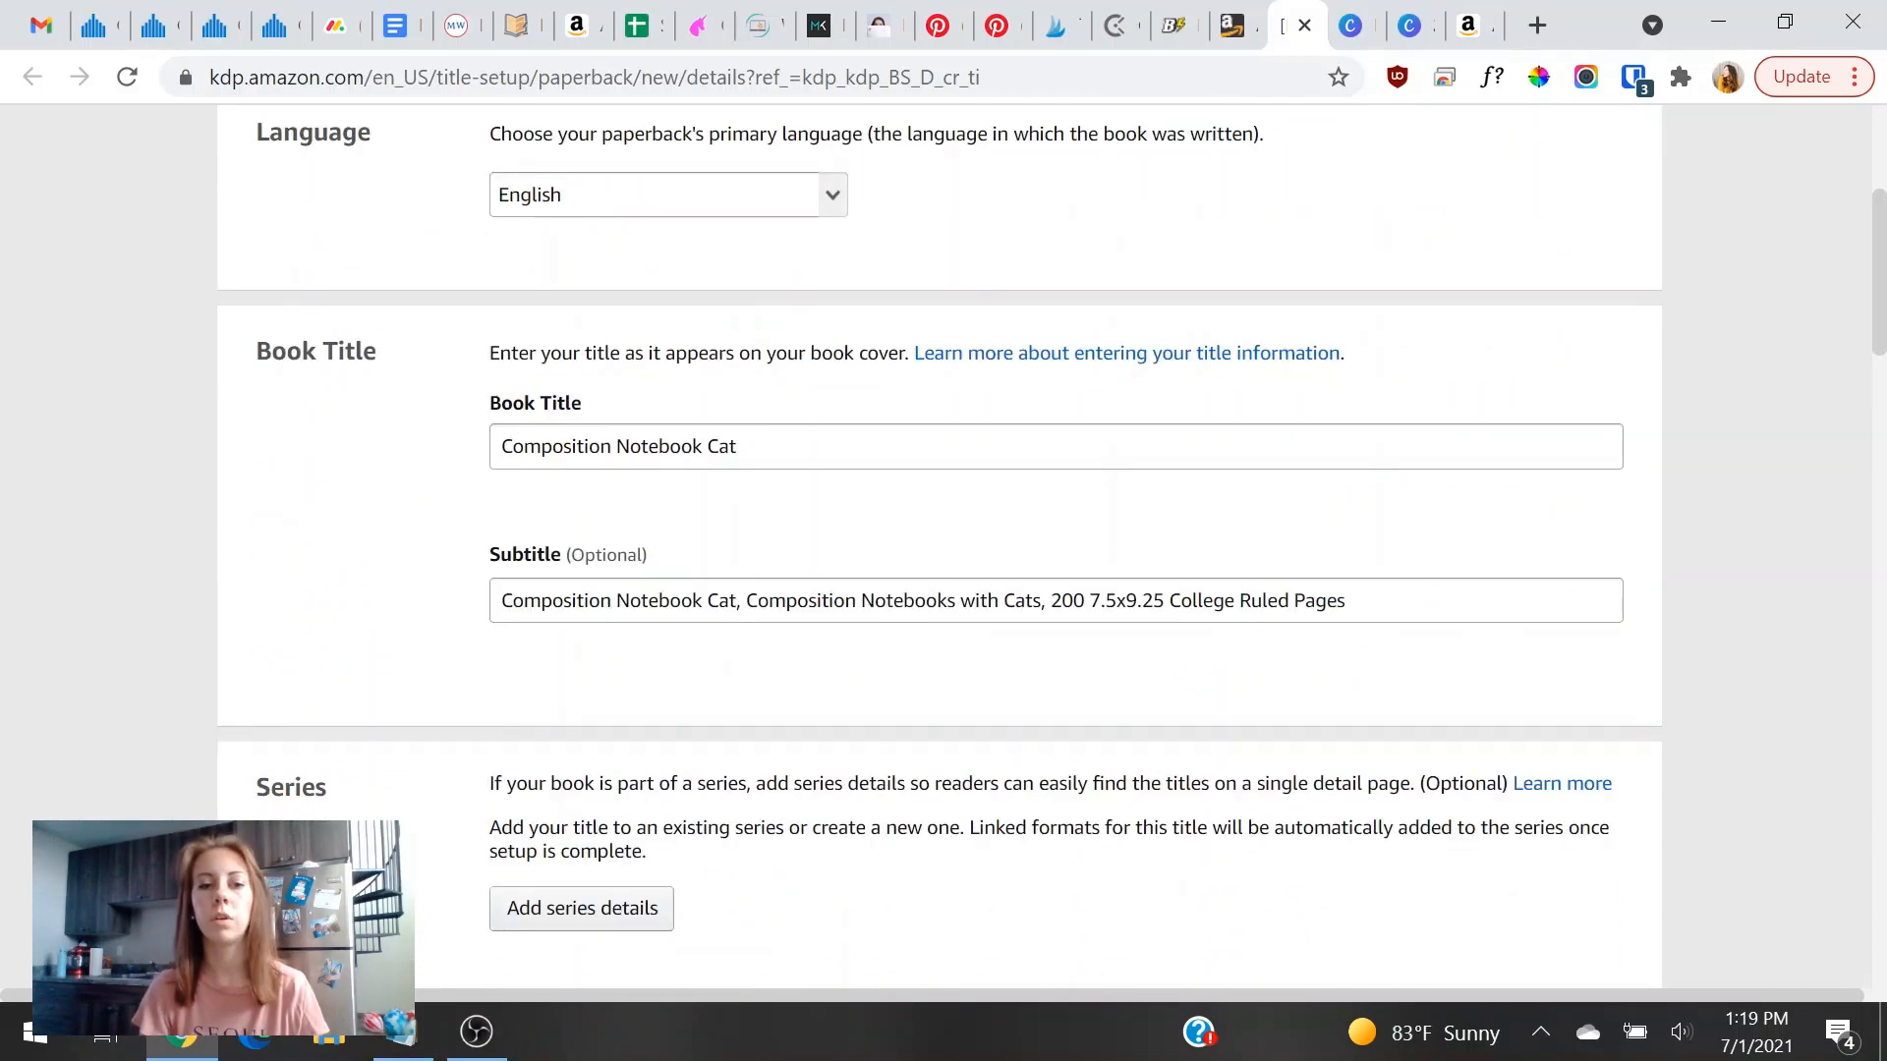
{"action": "scroll", "coordinate": [663, 498], "scroll_direction": "down", "scroll_amount": 15}
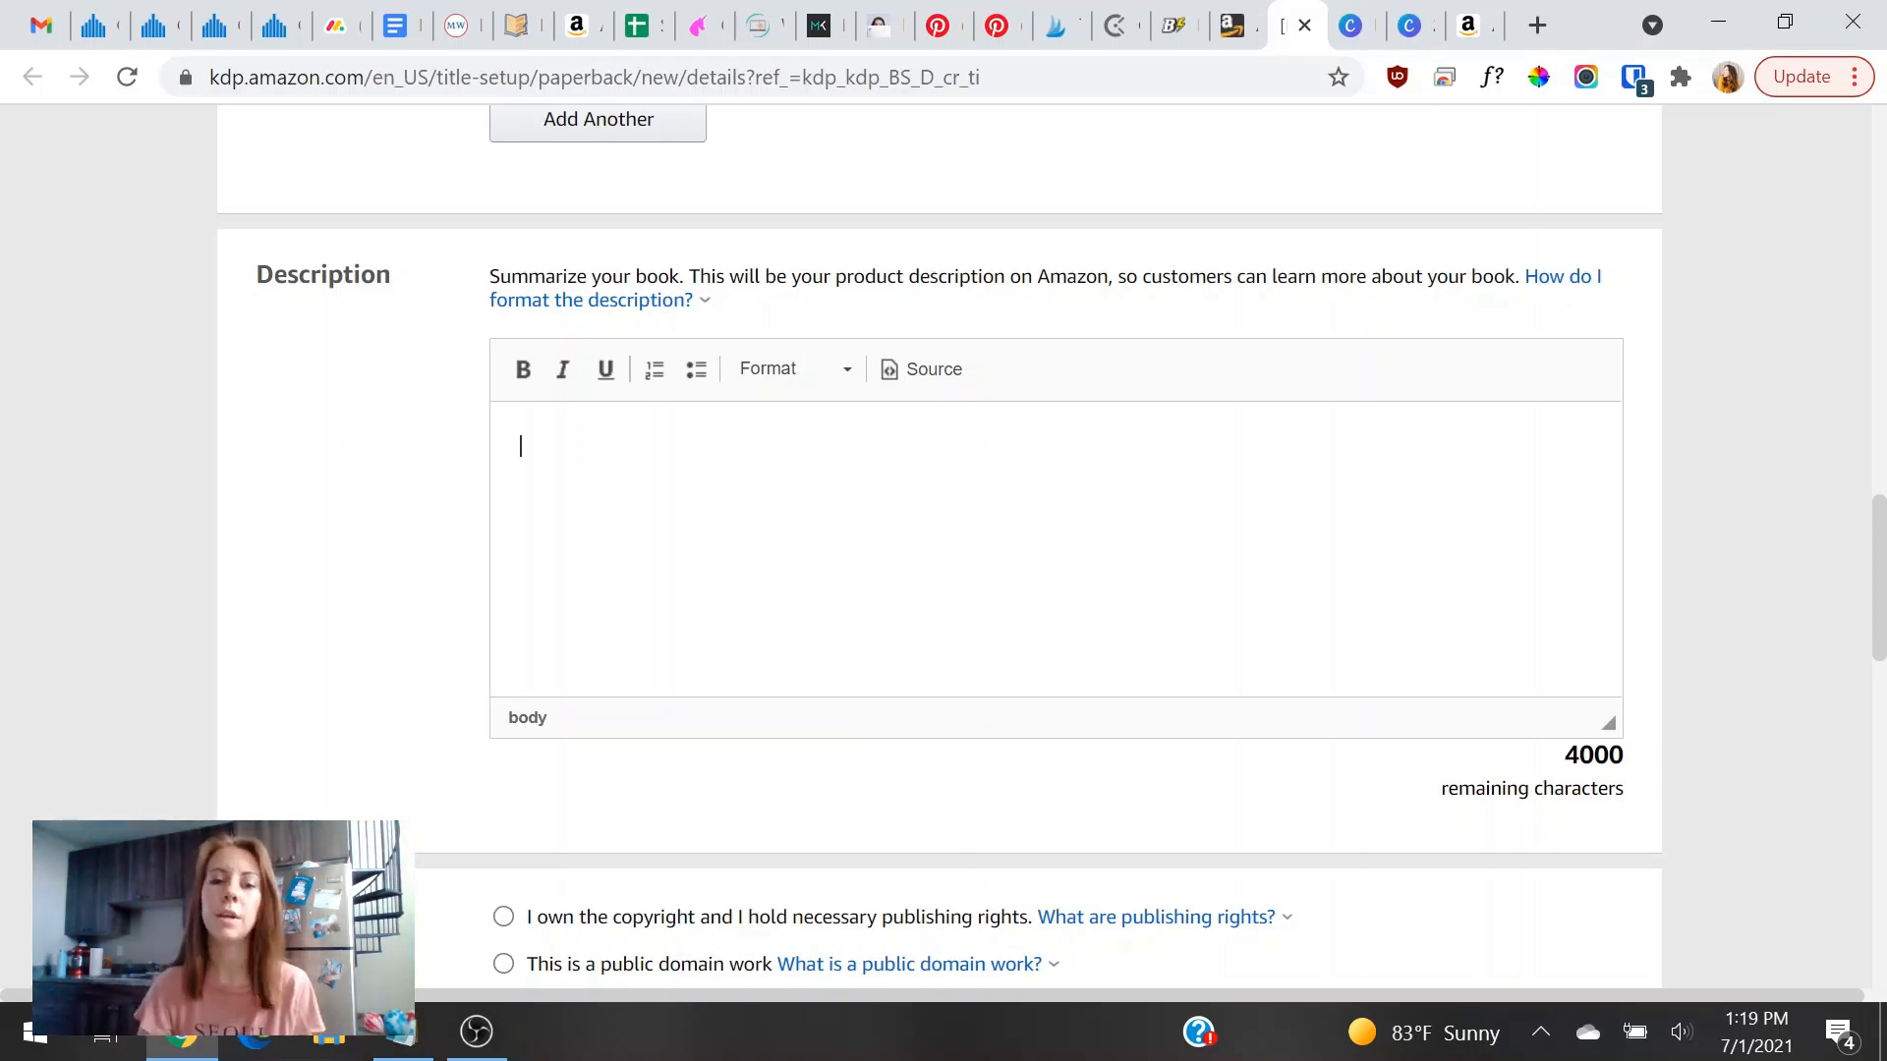
{"action": "scroll", "coordinate": [722, 550], "scroll_direction": "up", "scroll_amount": 20}
{"action": "scroll", "coordinate": [722, 555], "scroll_direction": "down", "scroll_amount": 7}
{"action": "scroll", "coordinate": [727, 565], "scroll_direction": "down", "scroll_amount": 10}
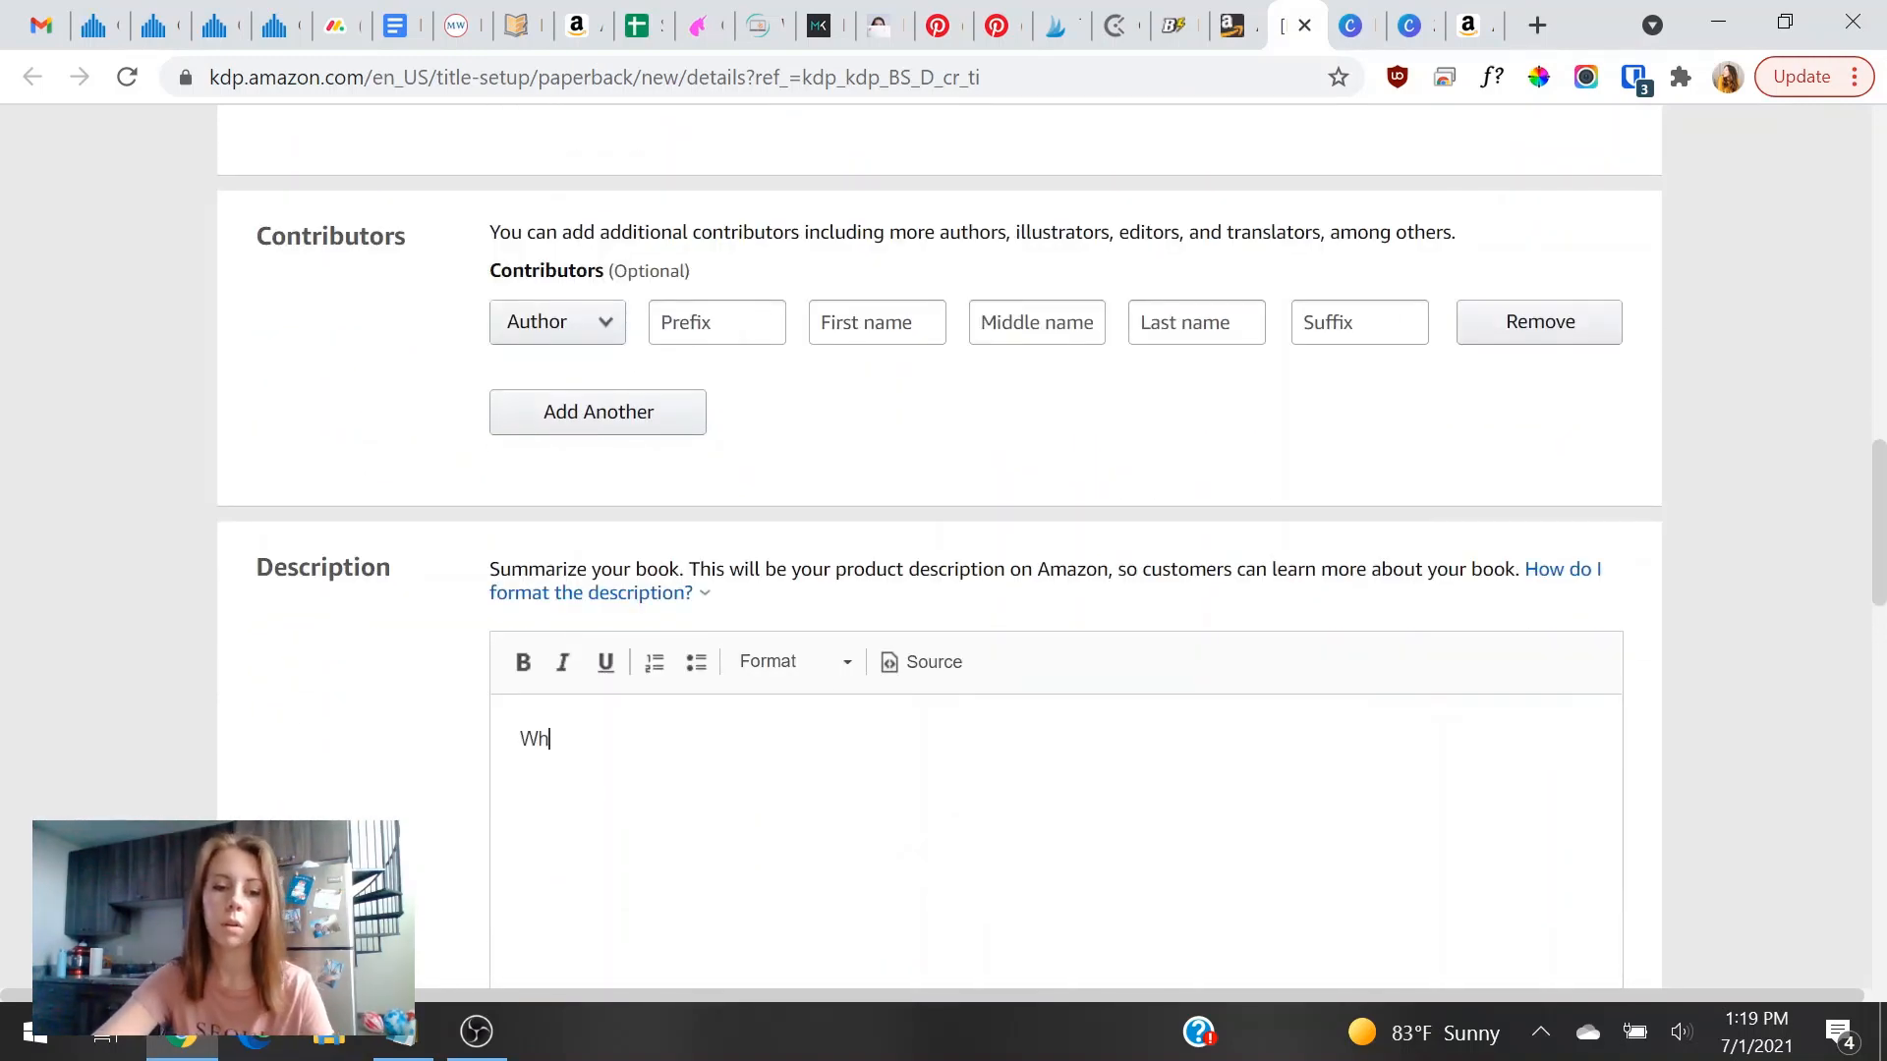
Begin the book description with "What's not to love about a cute composition notebook with cats?".
{"action": "key", "text": "BackSpace"}
{"action": "key", "text": "BackSpace"}
{"action": "type", "text": "Wh"}
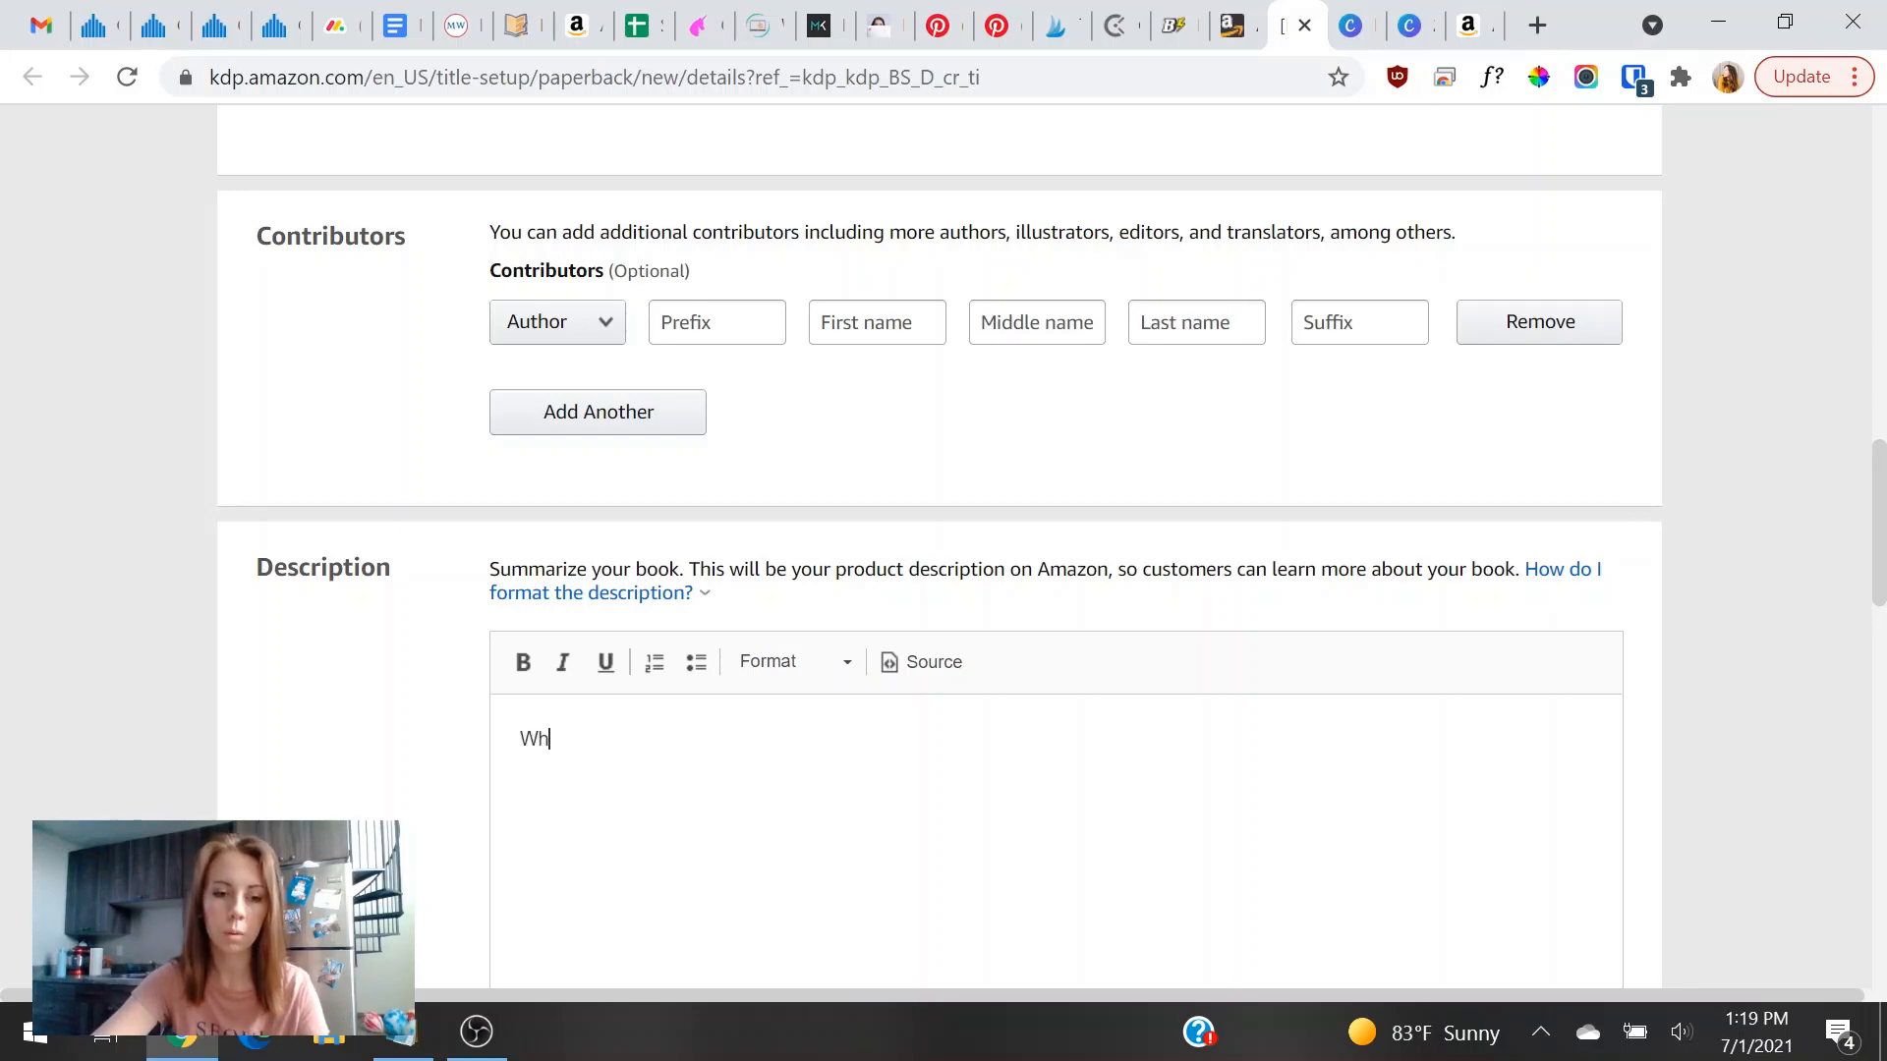
{"action": "type", "text": "at's not to love about "}
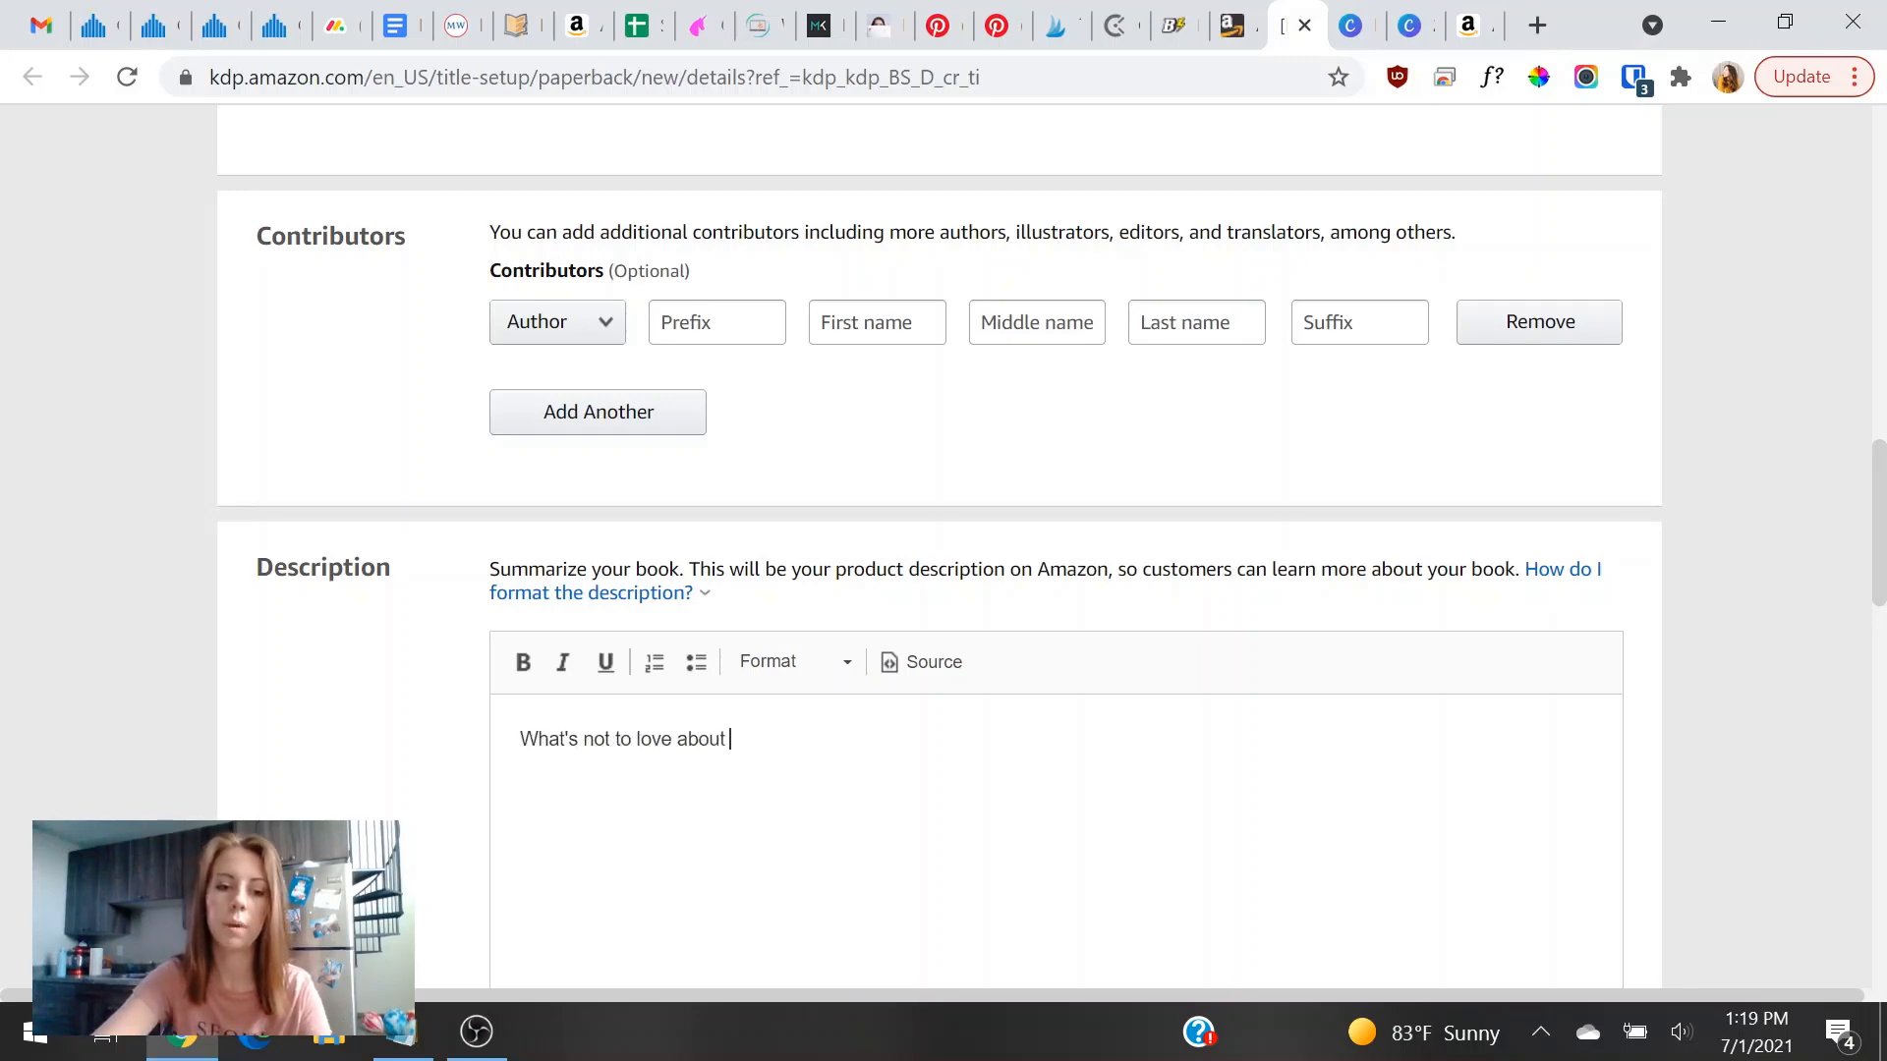
{"action": "type", "text": "a cute compos"}
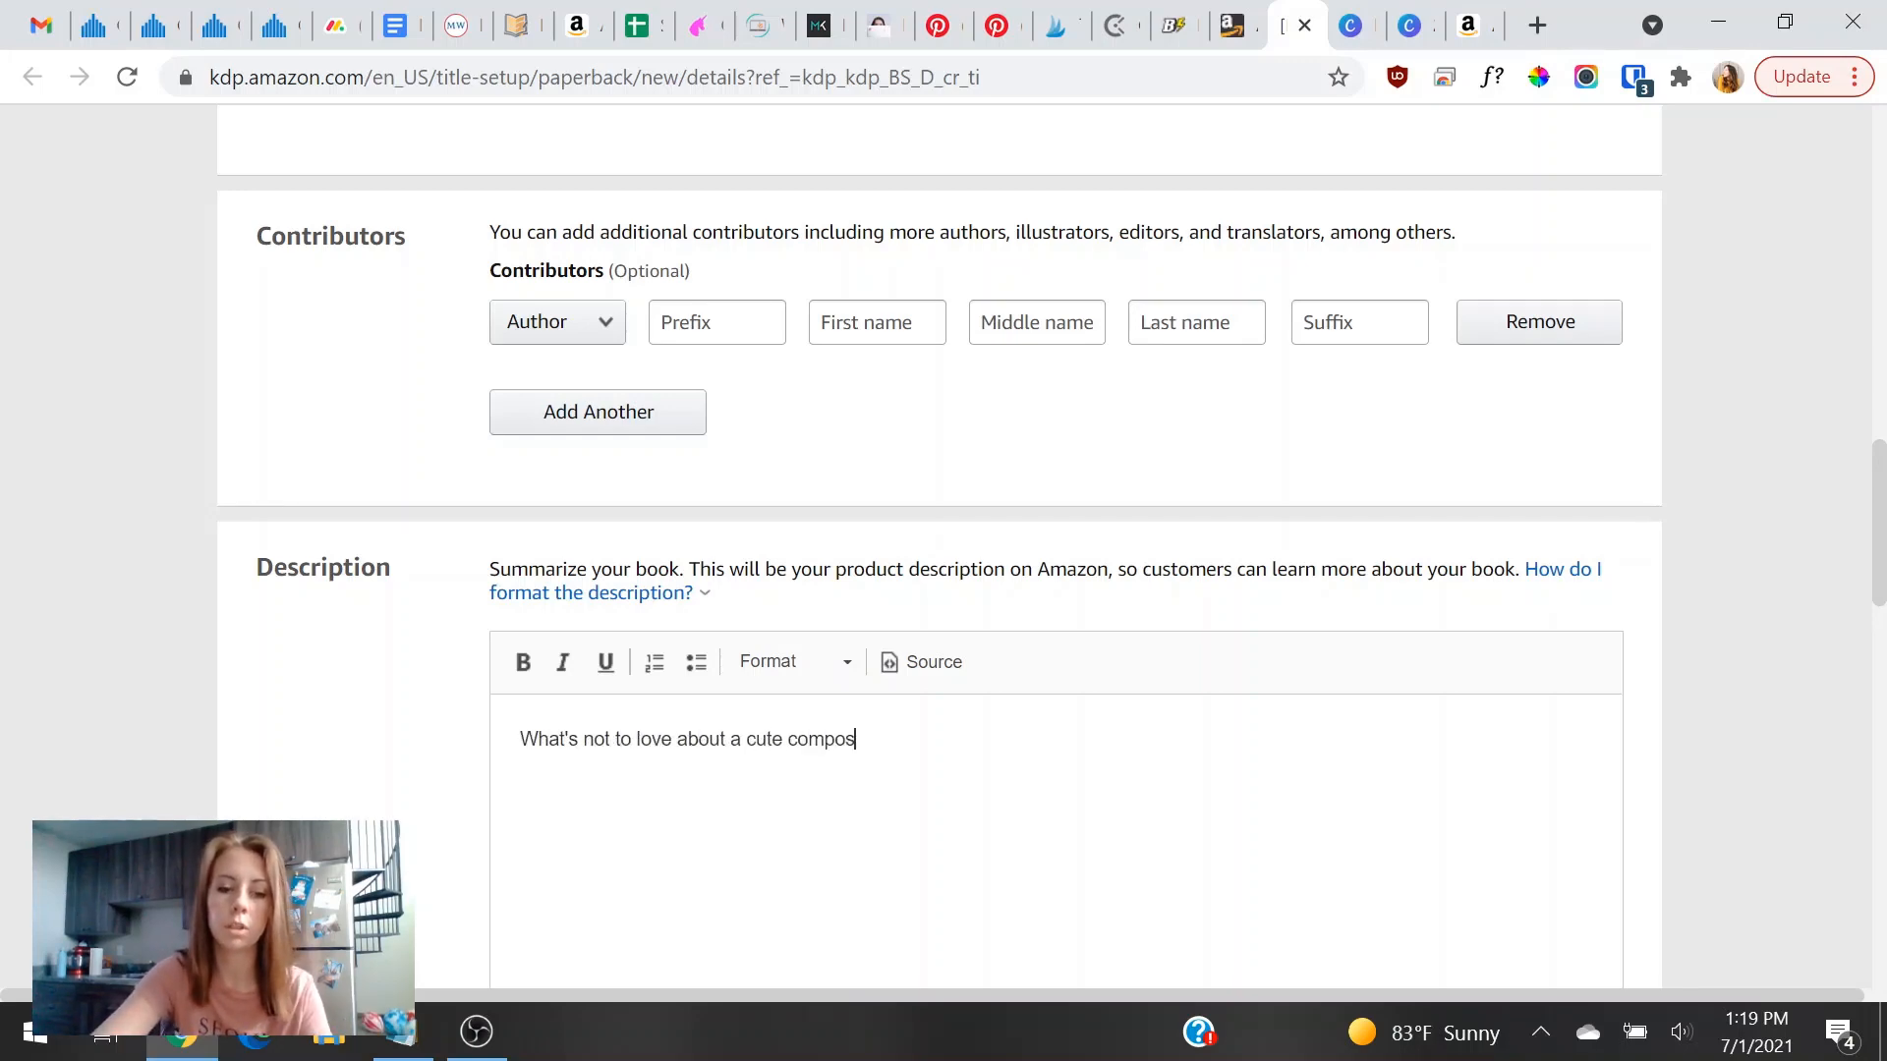
{"action": "type", "text": "ition notebook with c"}
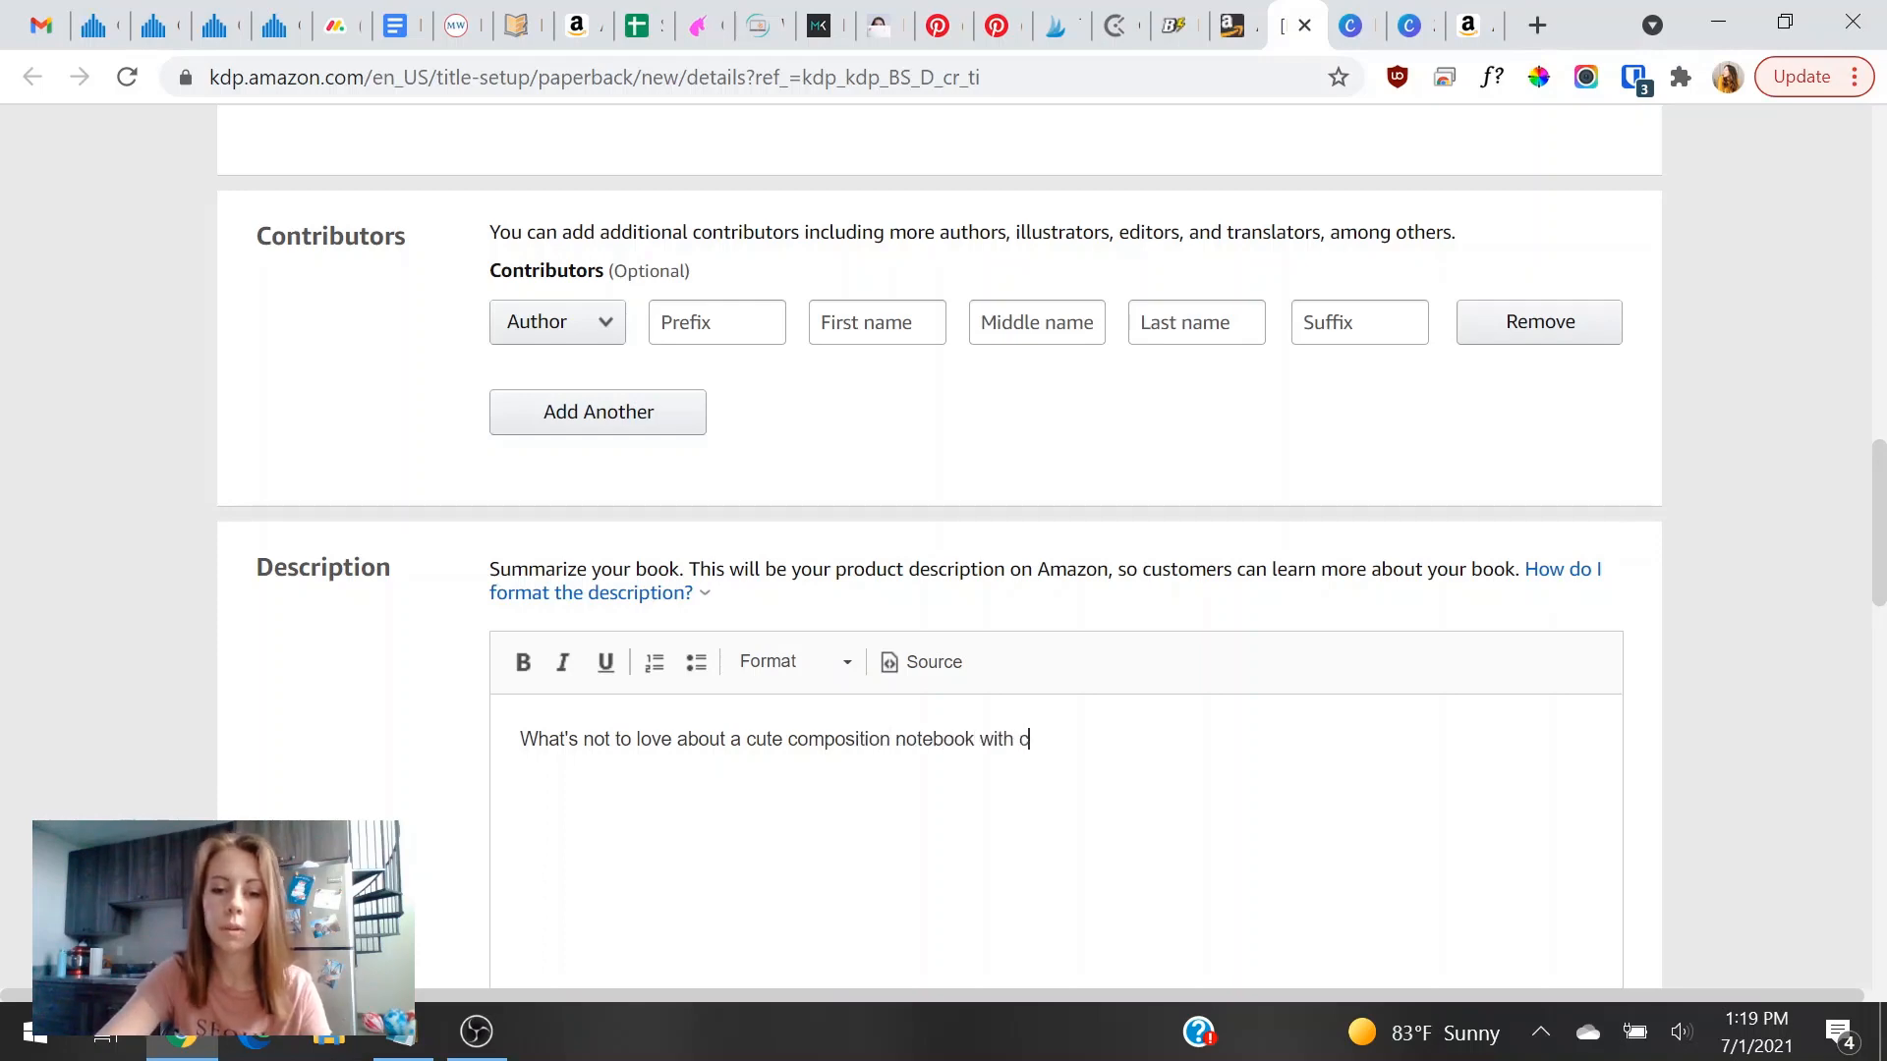
{"action": "type", "text": "ats? Within th"}
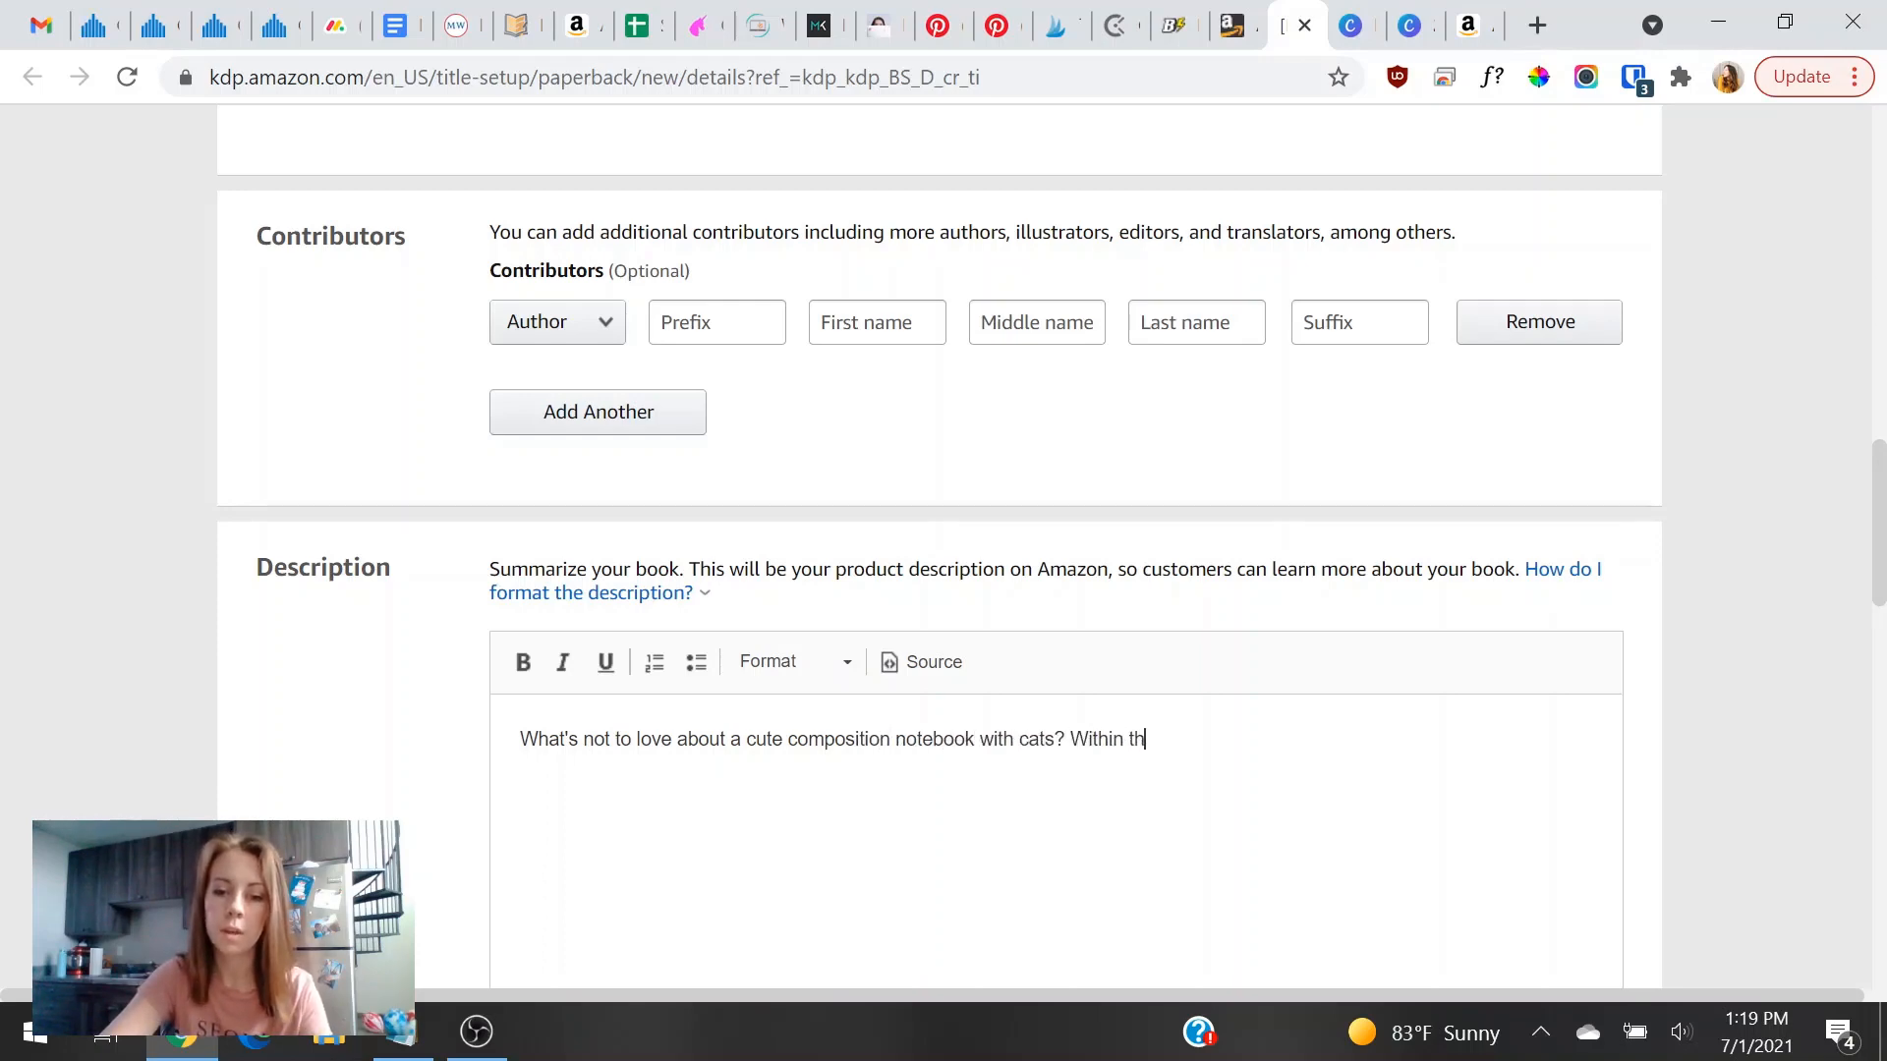
Continue the description with "Within this composition notebook cats are 200 college-ruled pages, making this the perfect cat composition book to take notes in!".
{"action": "type", "text": "is composition "}
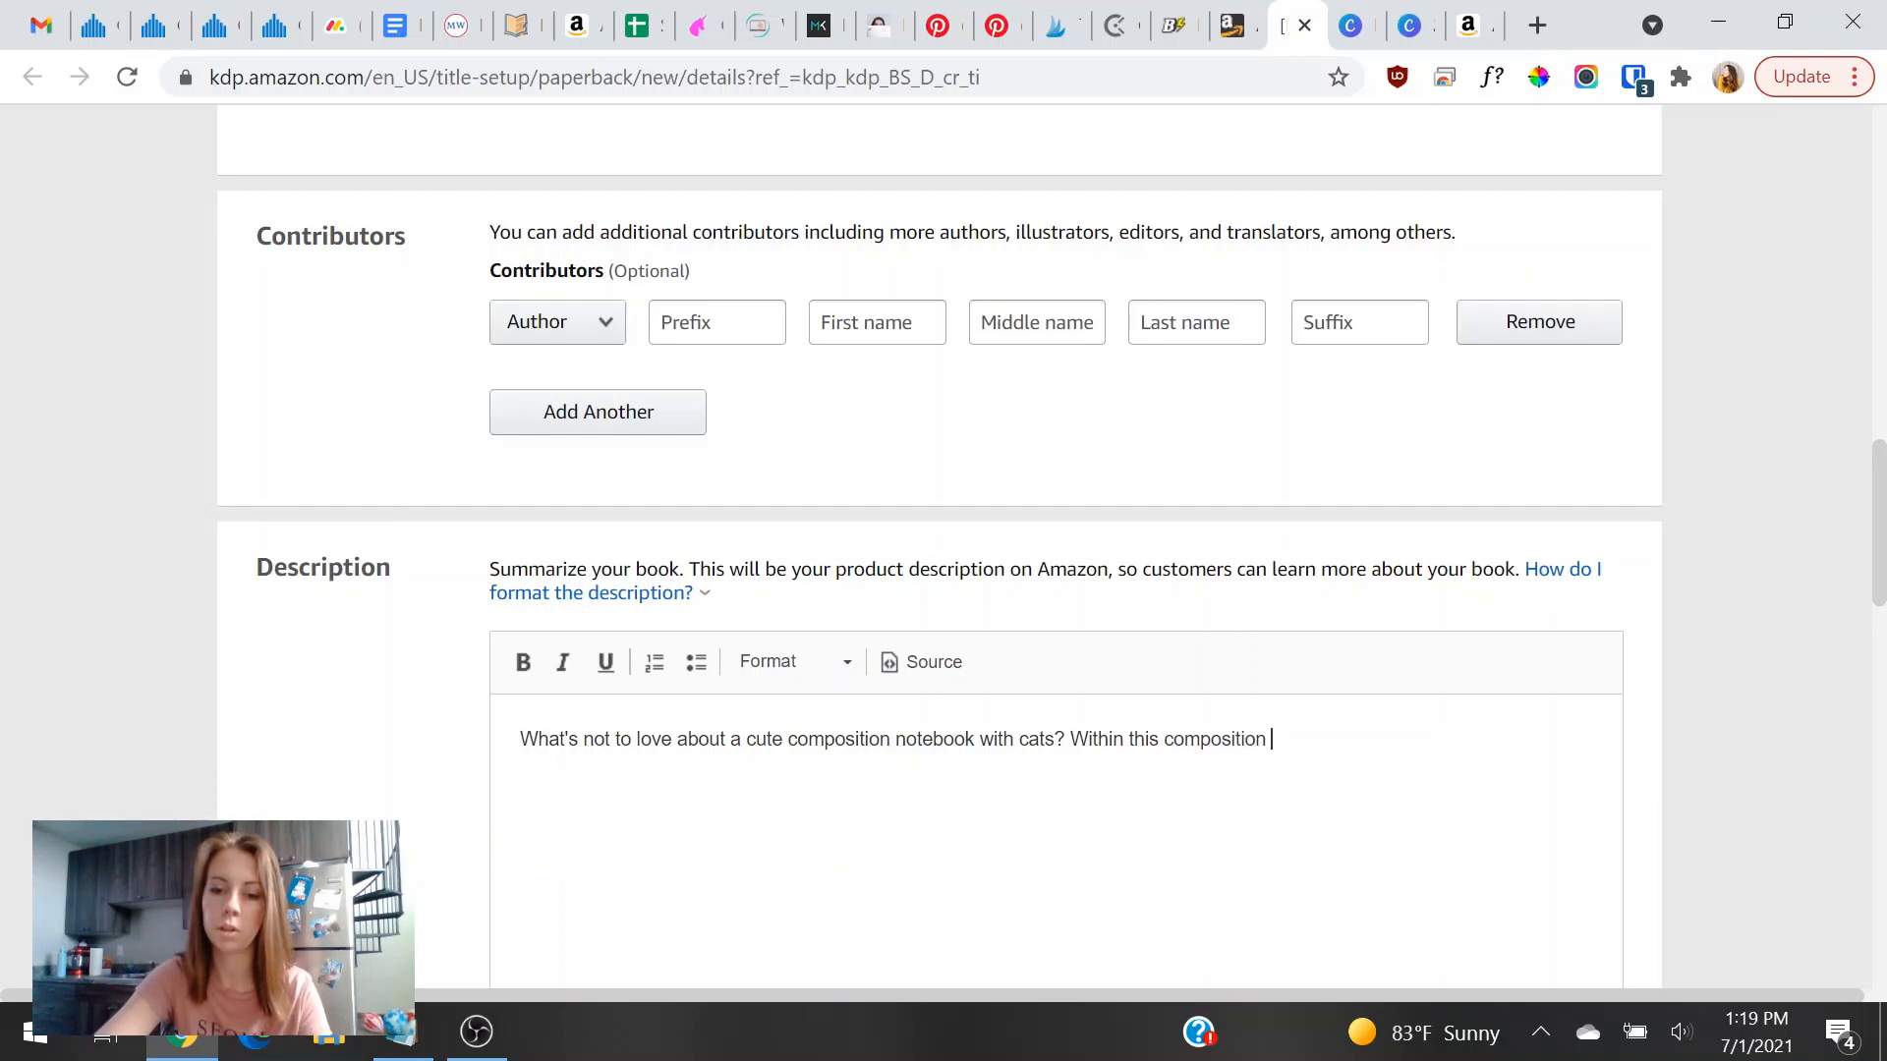
{"action": "type", "text": "notebook cats is "}
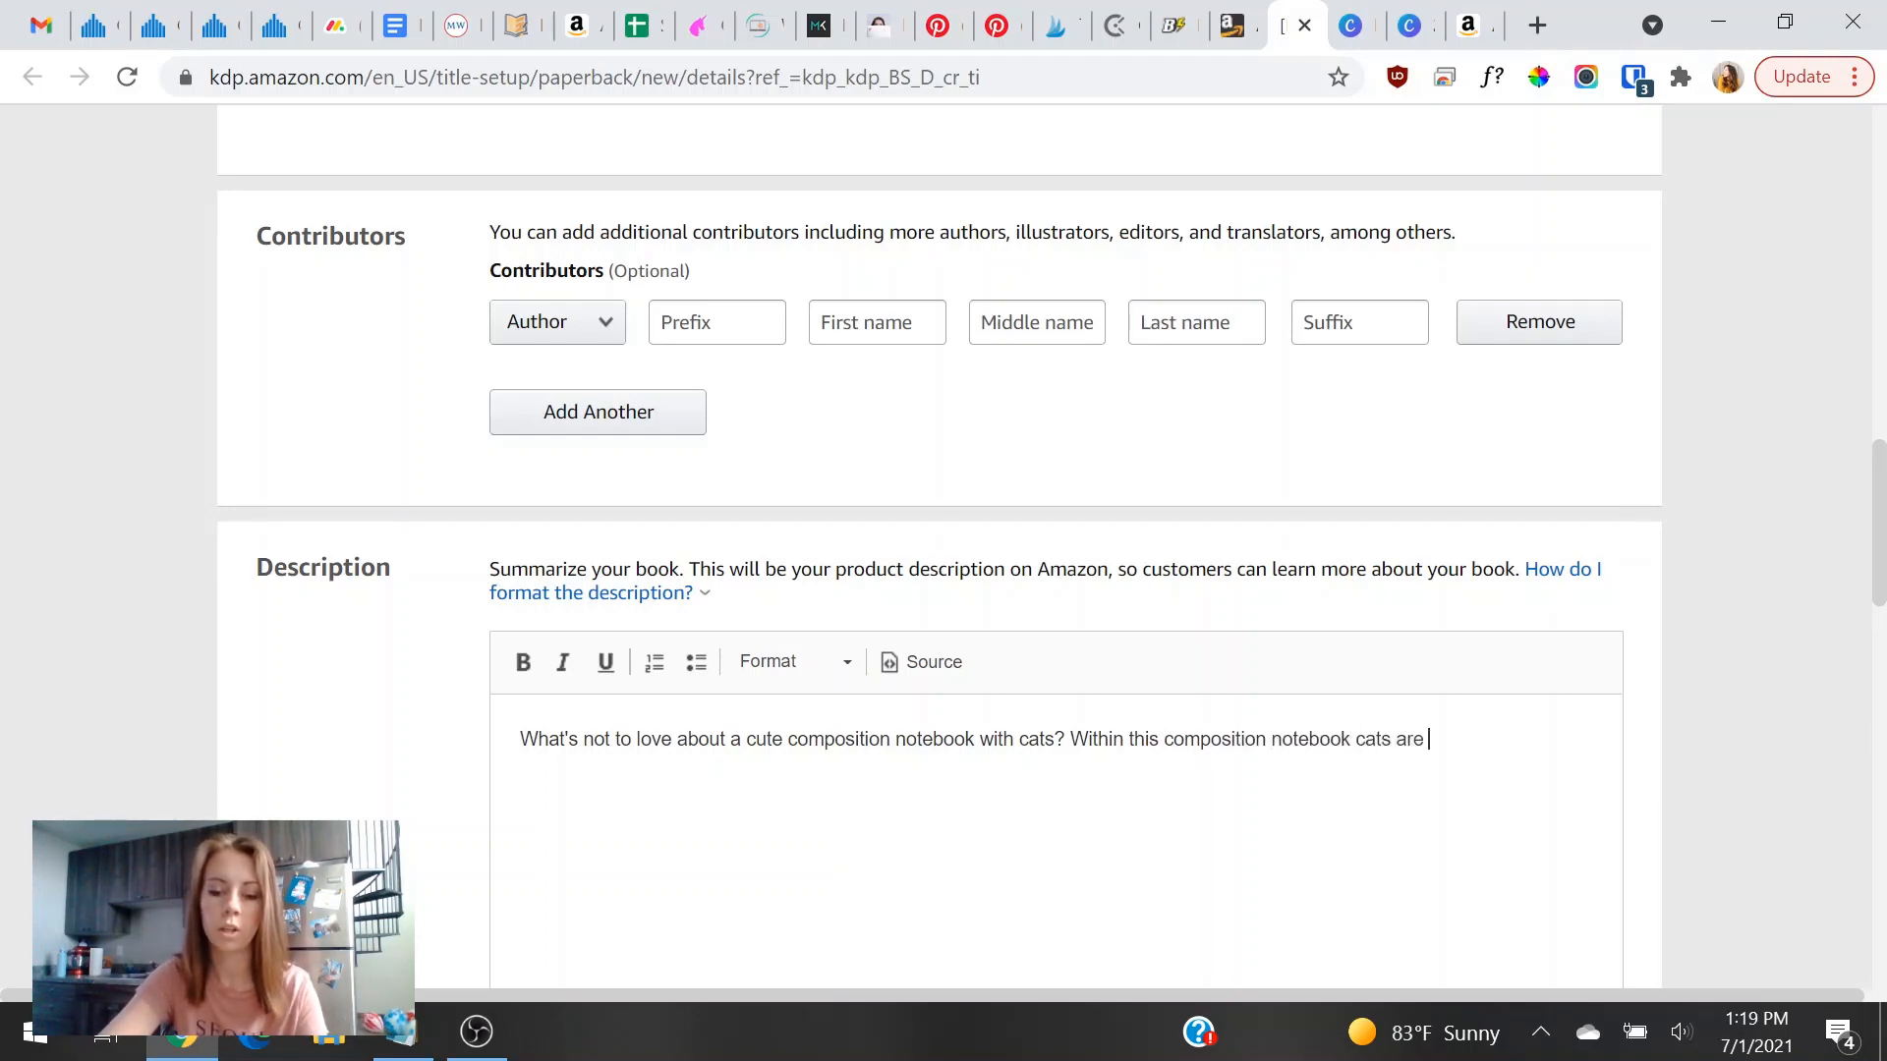
{"action": "type", "text": "200 college-r"}
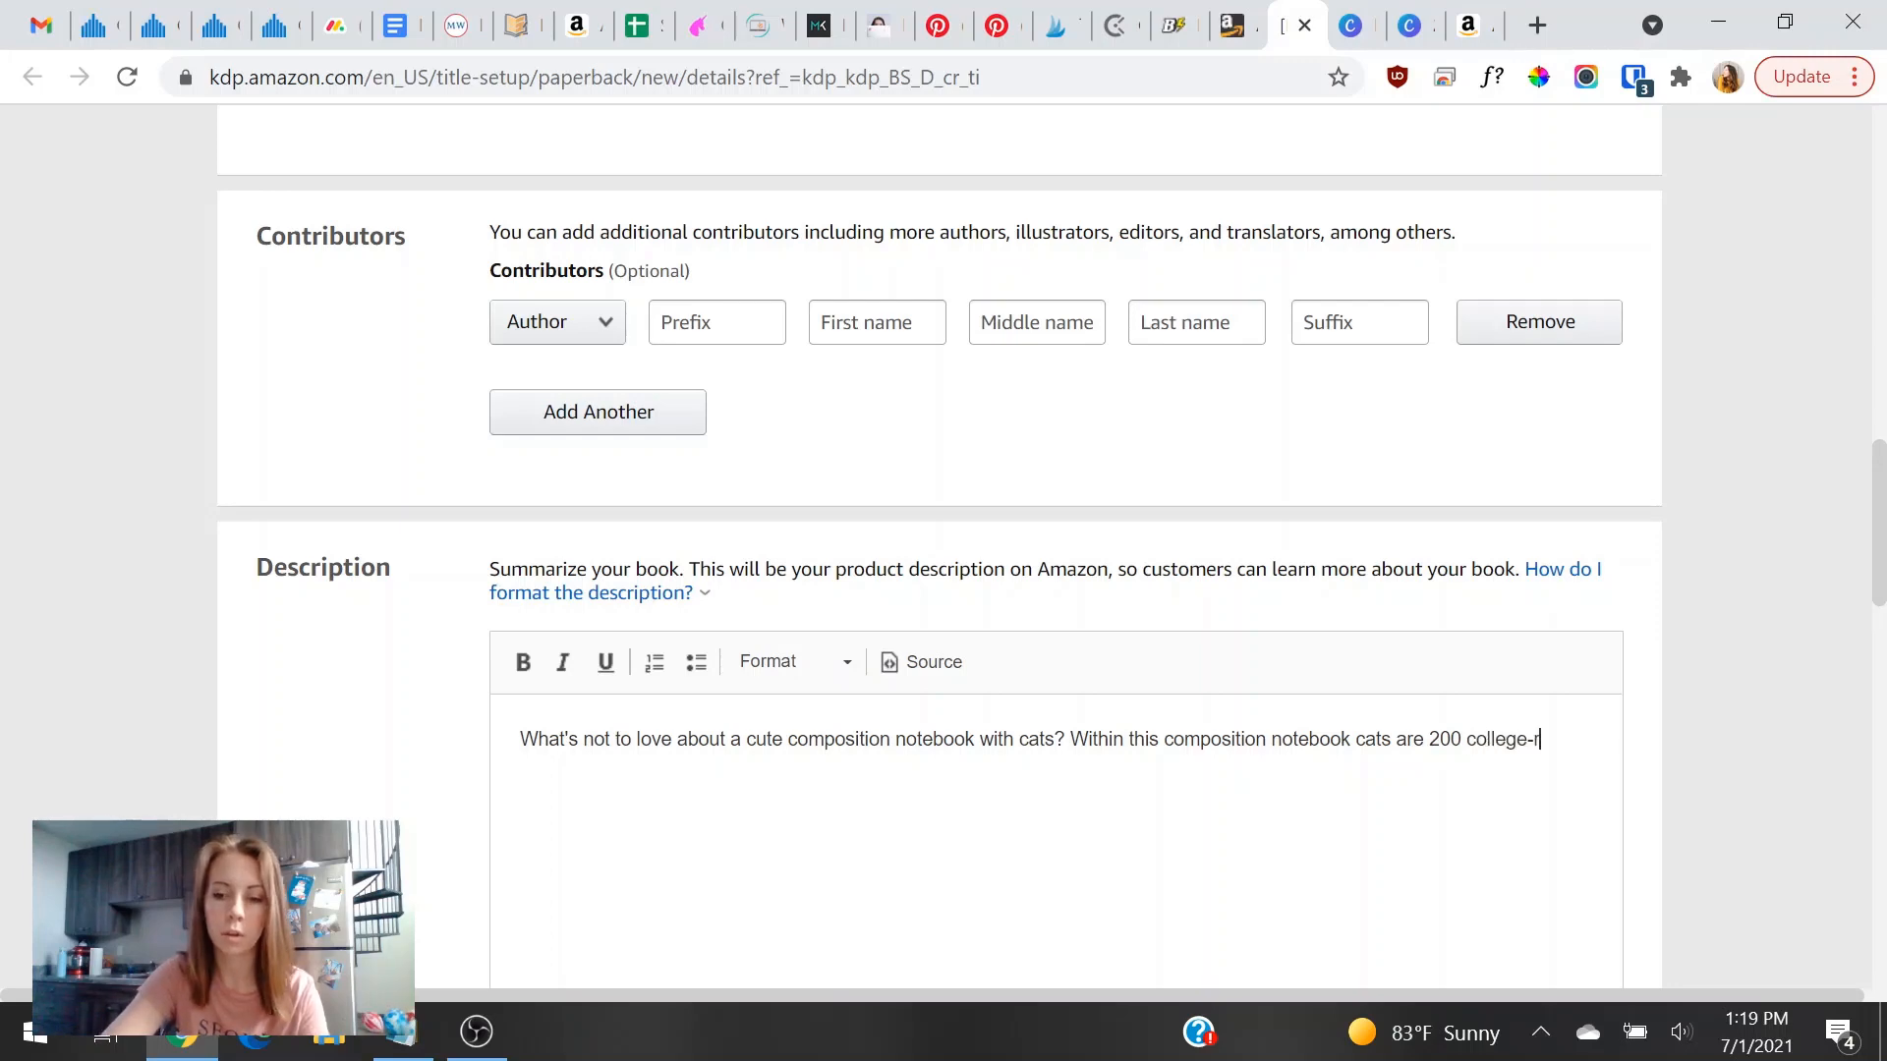
{"action": "type", "text": "uled pages, ma"}
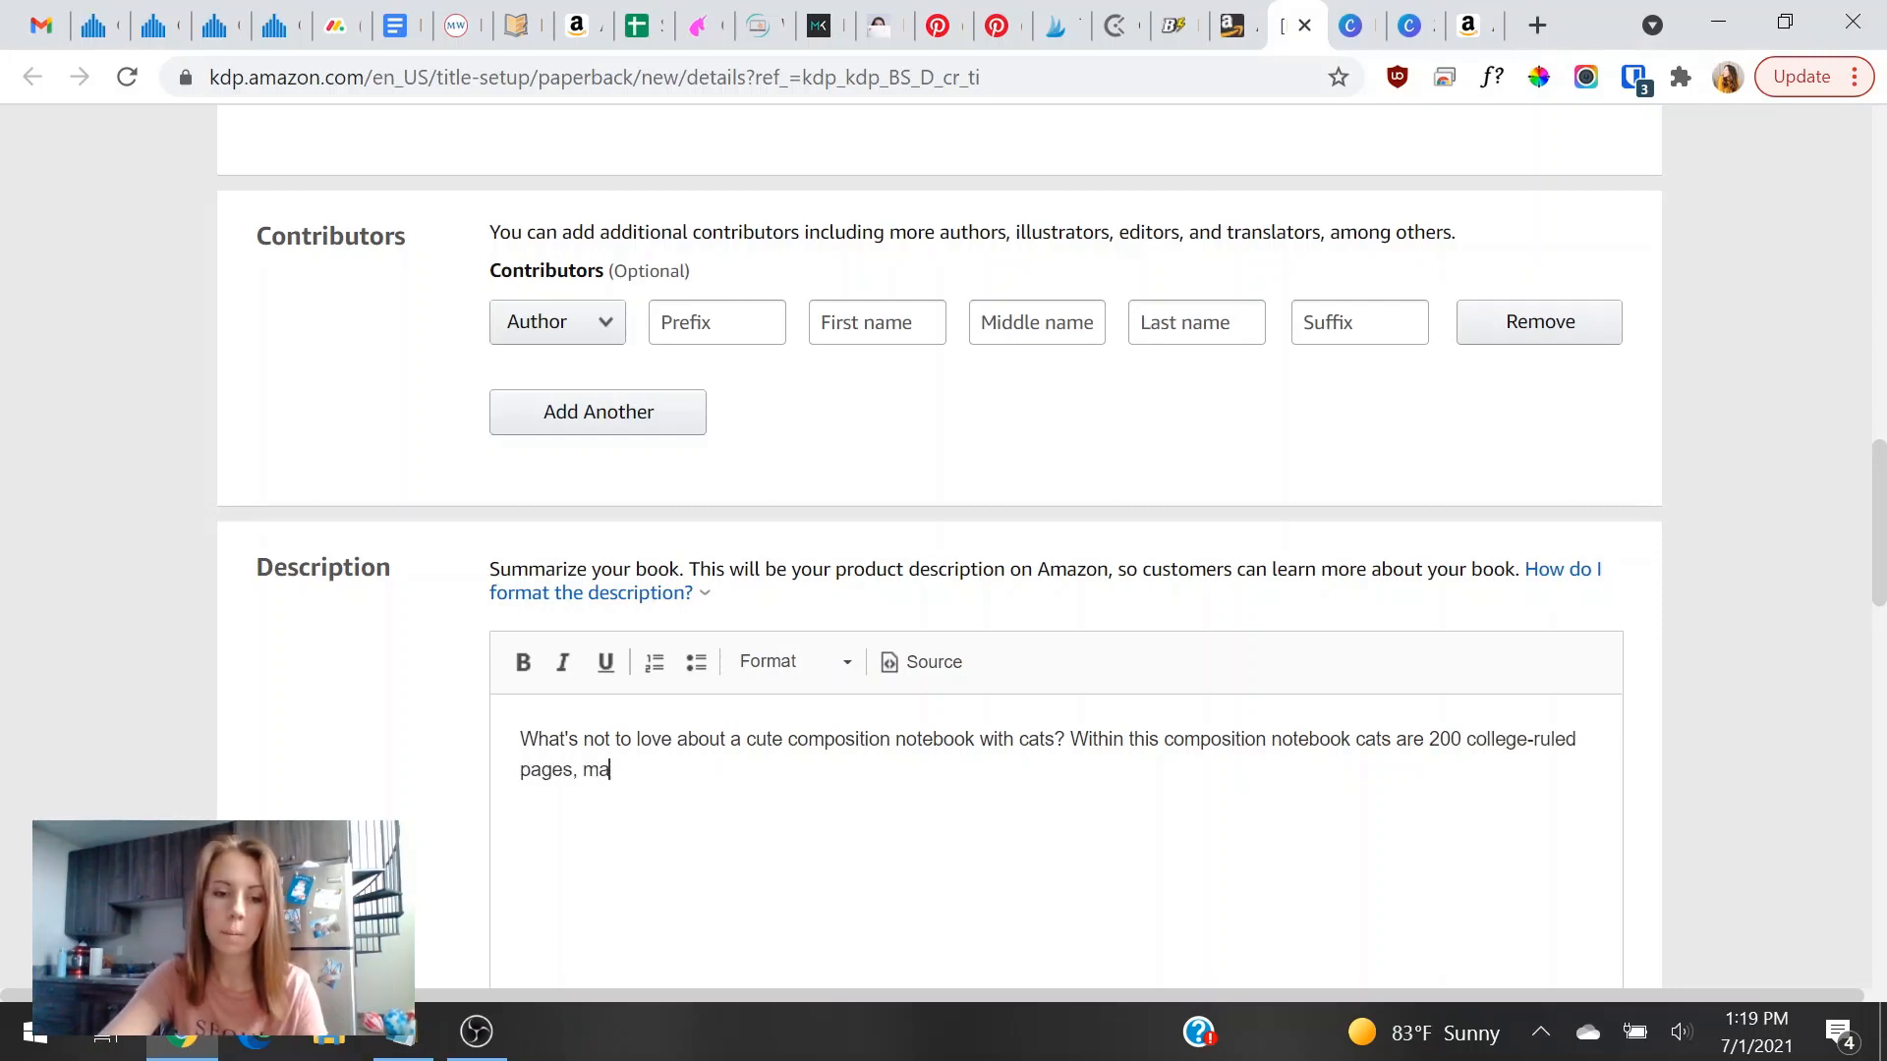
{"action": "type", "text": "king this the perfe"}
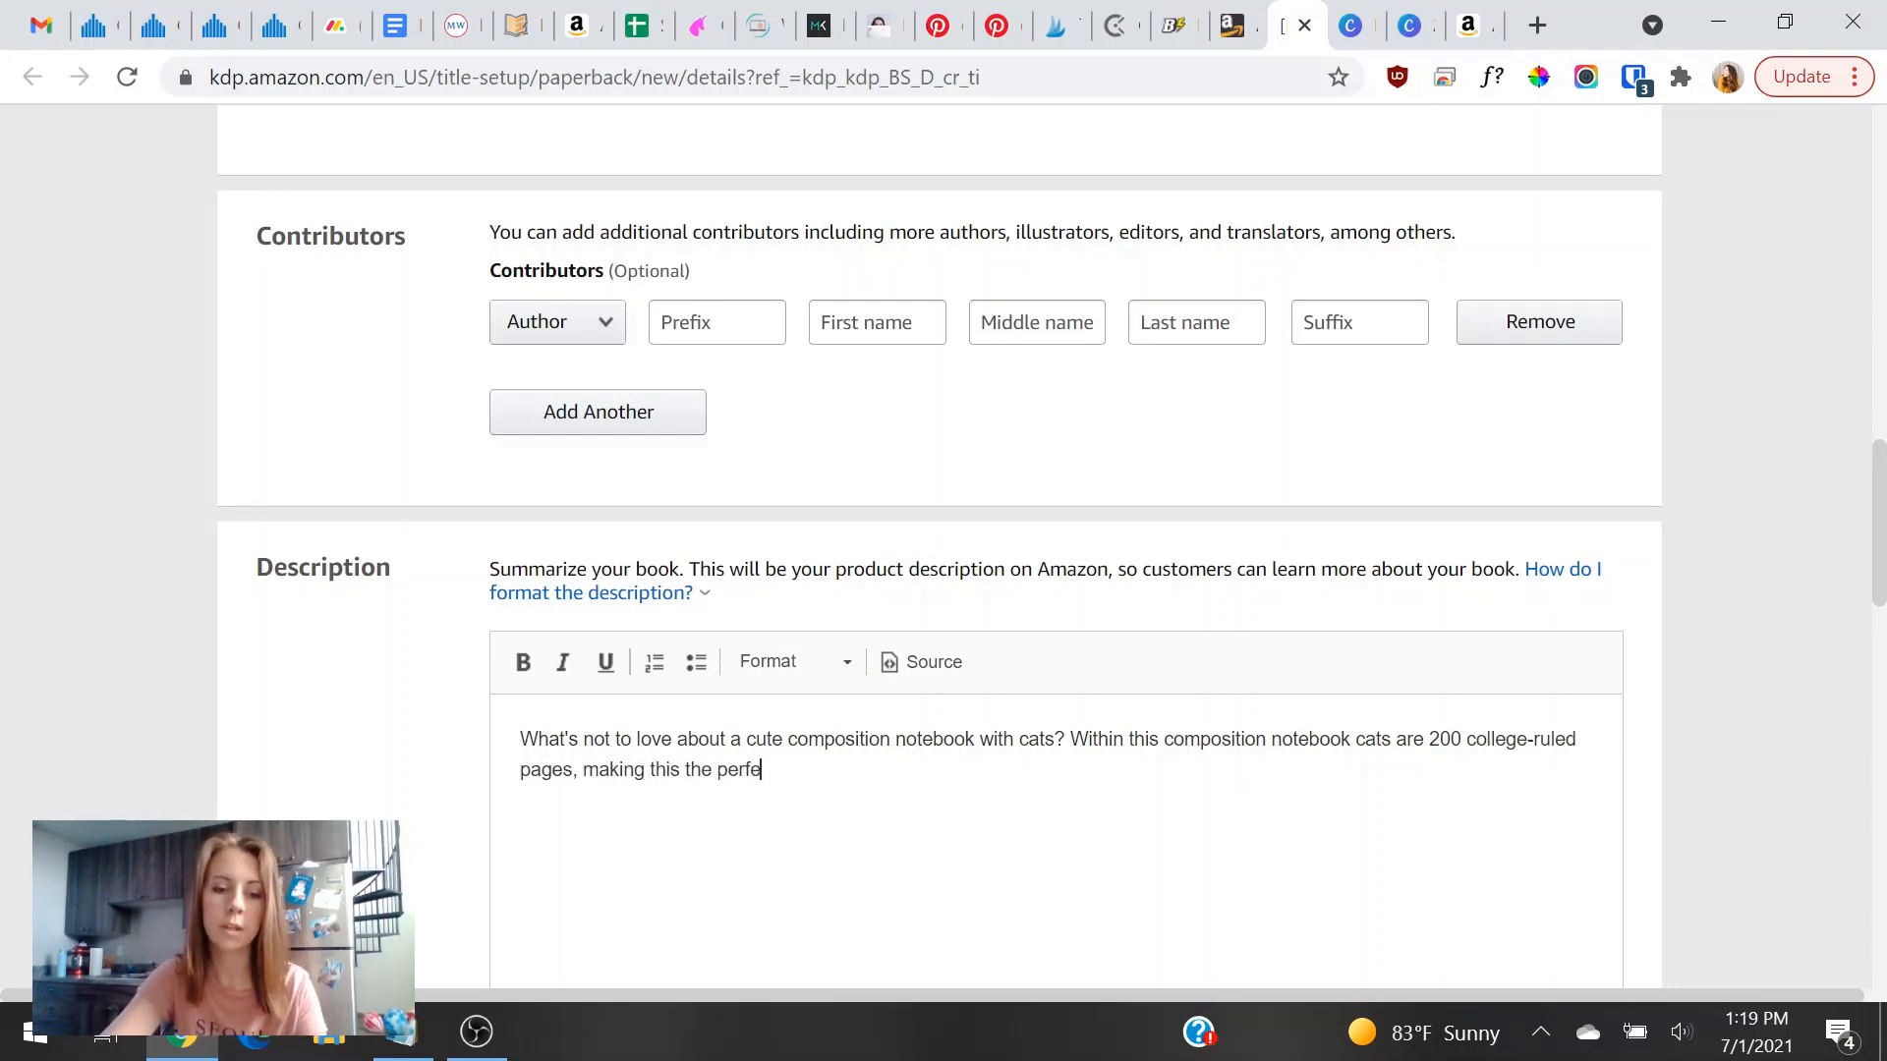
{"action": "type", "text": "ct cat composit"}
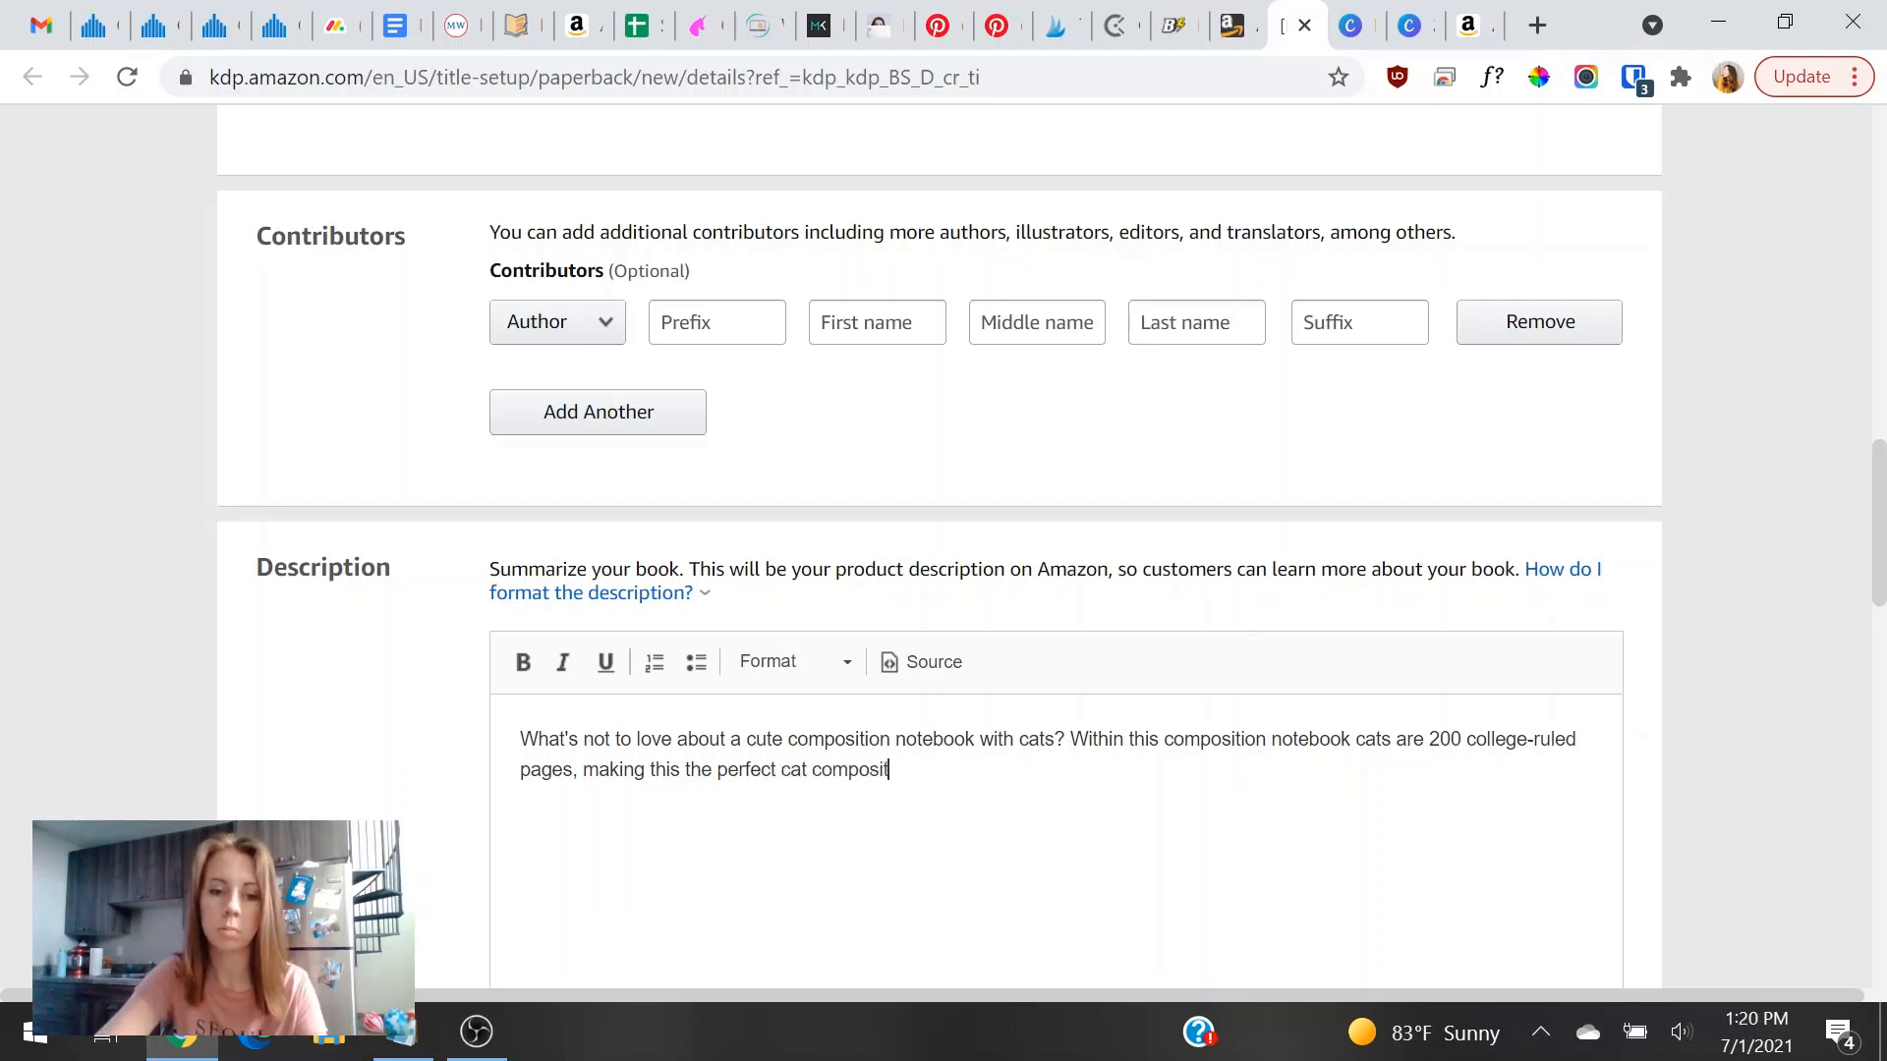
{"action": "type", "text": "ion book to take notes in!"}
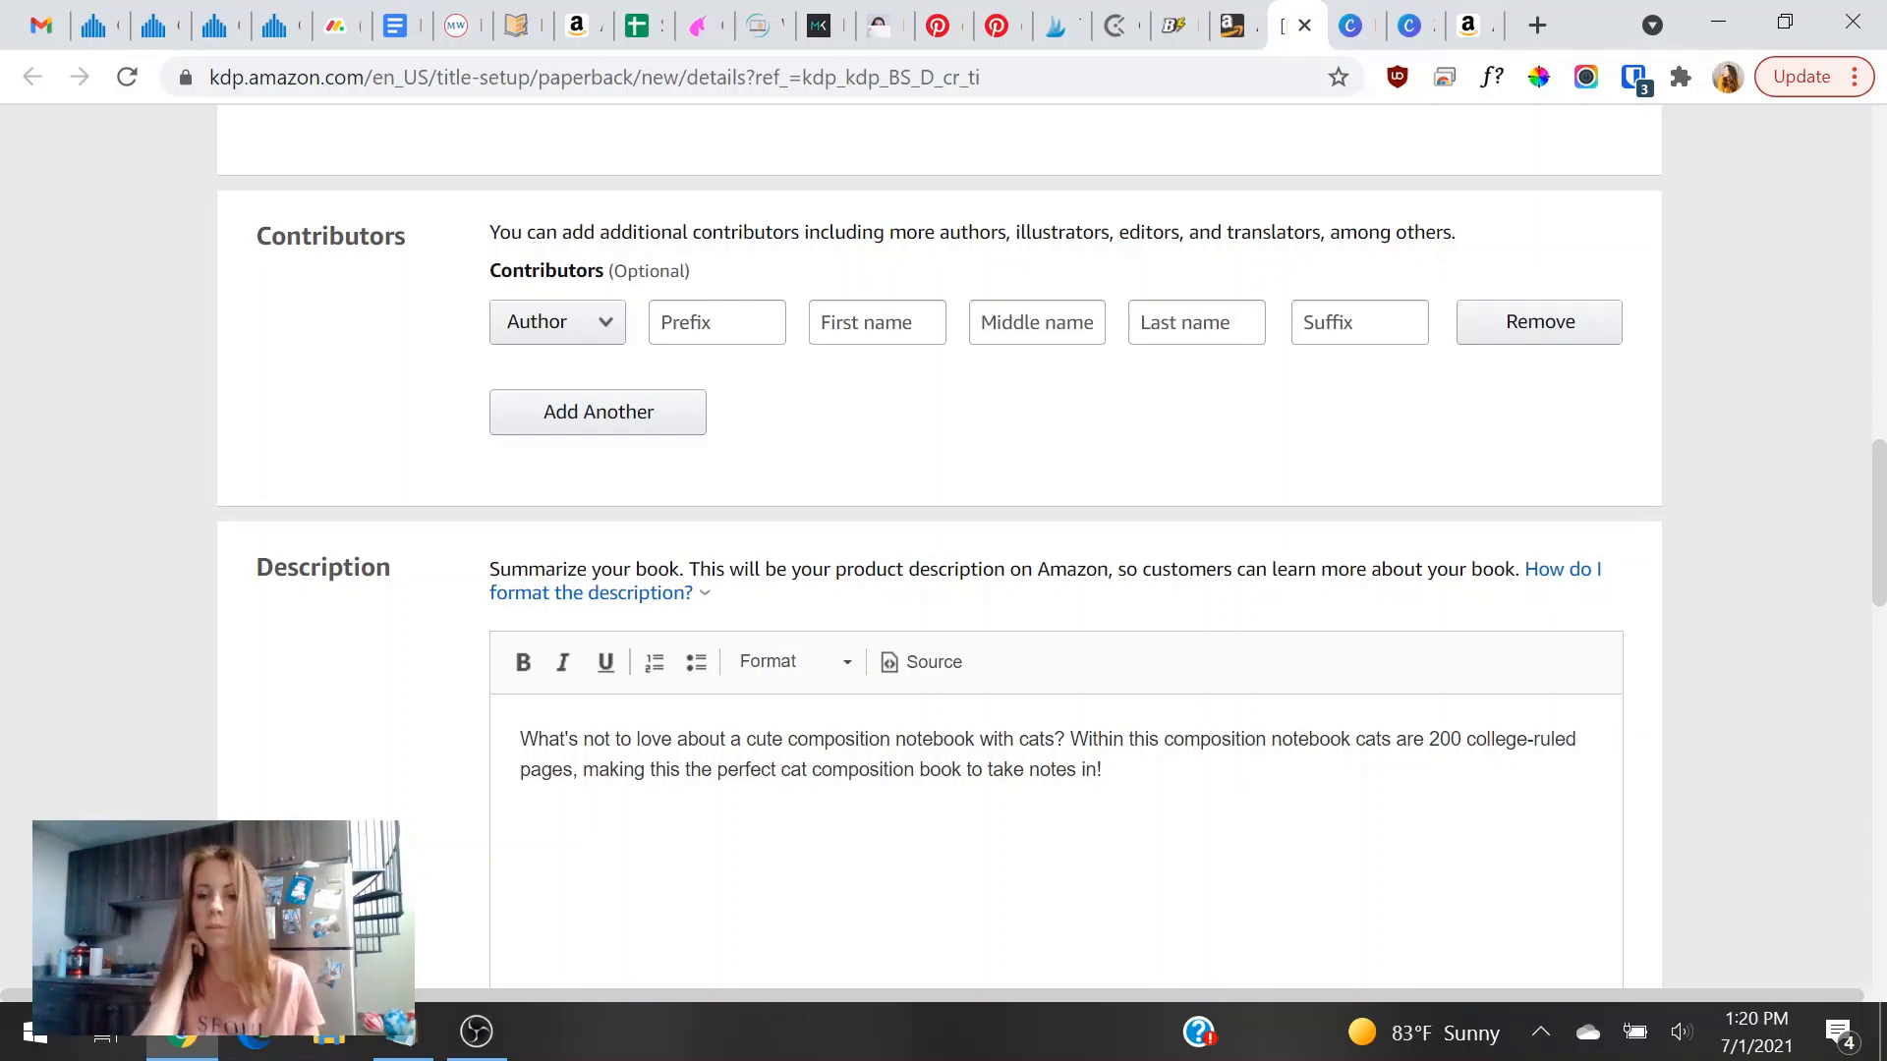
Compare the description with the title and subtitle, and change "notebook cats" to "notebook cat" in its second sentence.
{"action": "scroll", "coordinate": [771, 776], "scroll_direction": "up", "scroll_amount": 15}
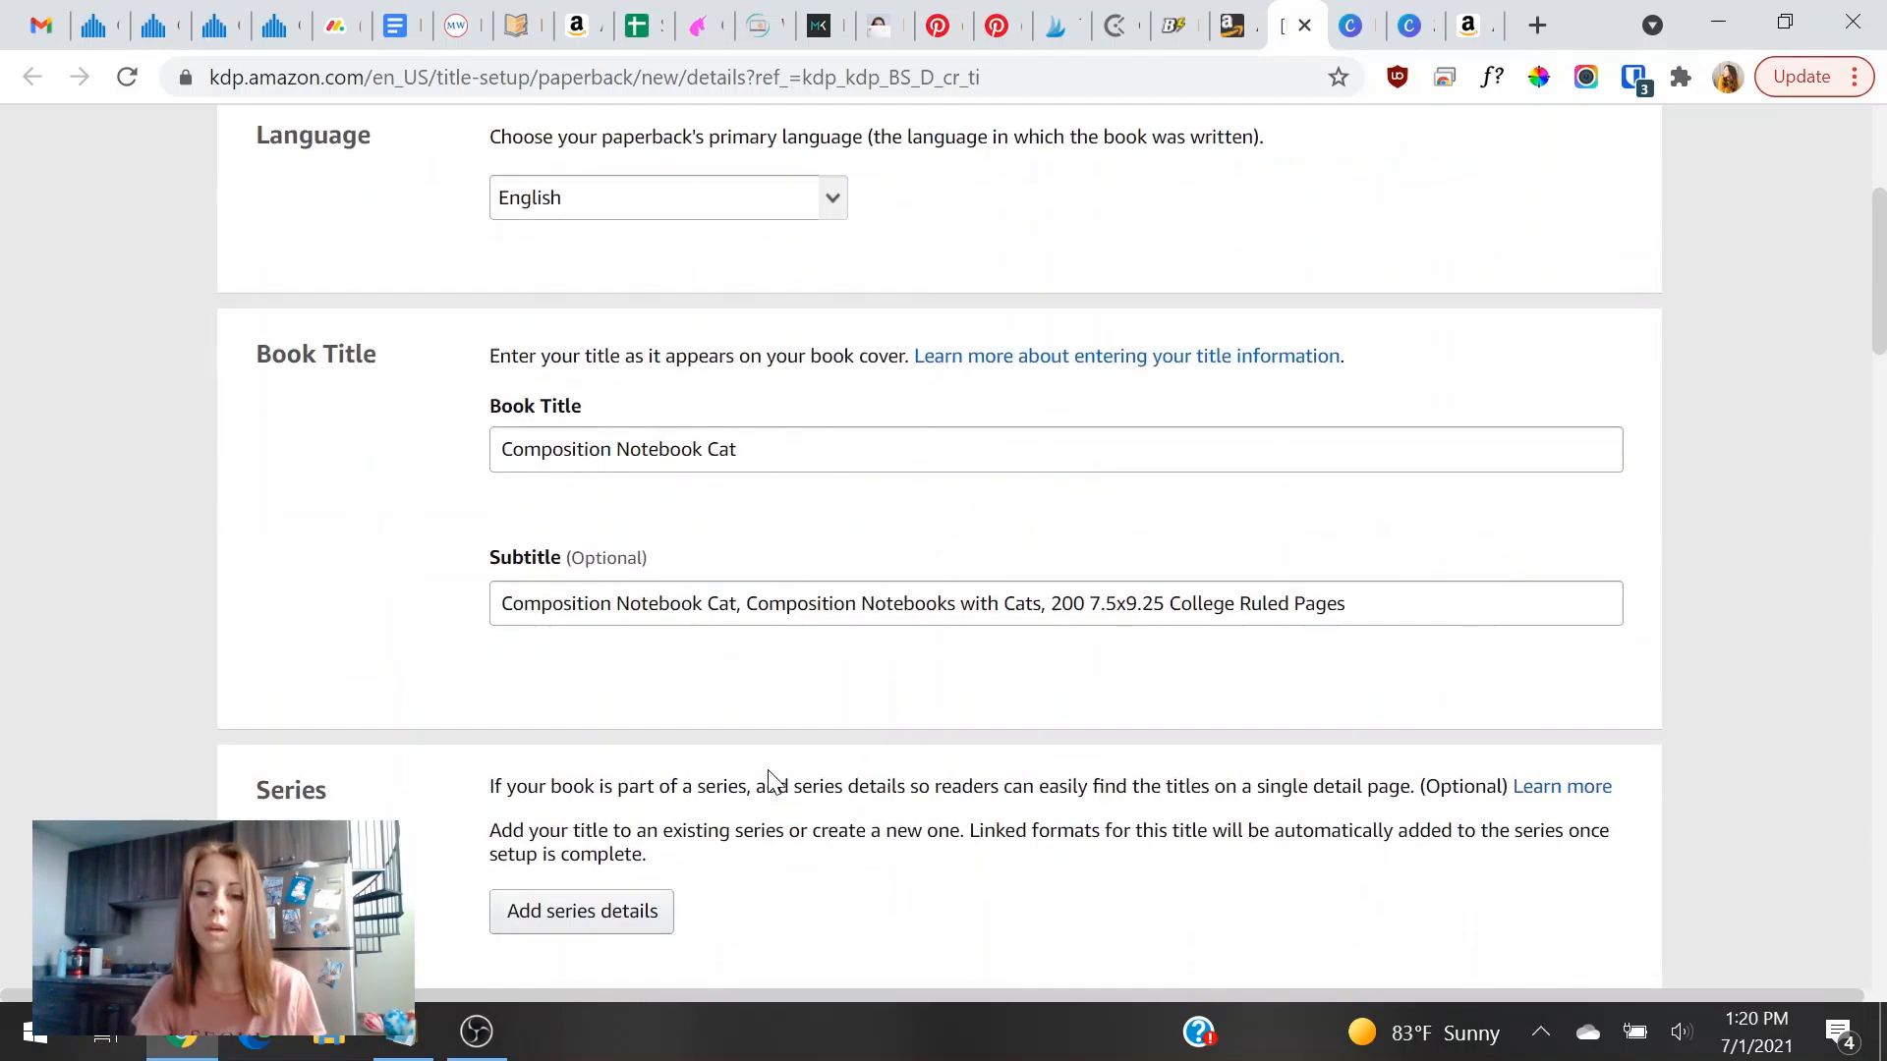
{"action": "scroll", "coordinate": [1392, 451], "scroll_direction": "down", "scroll_amount": 15}
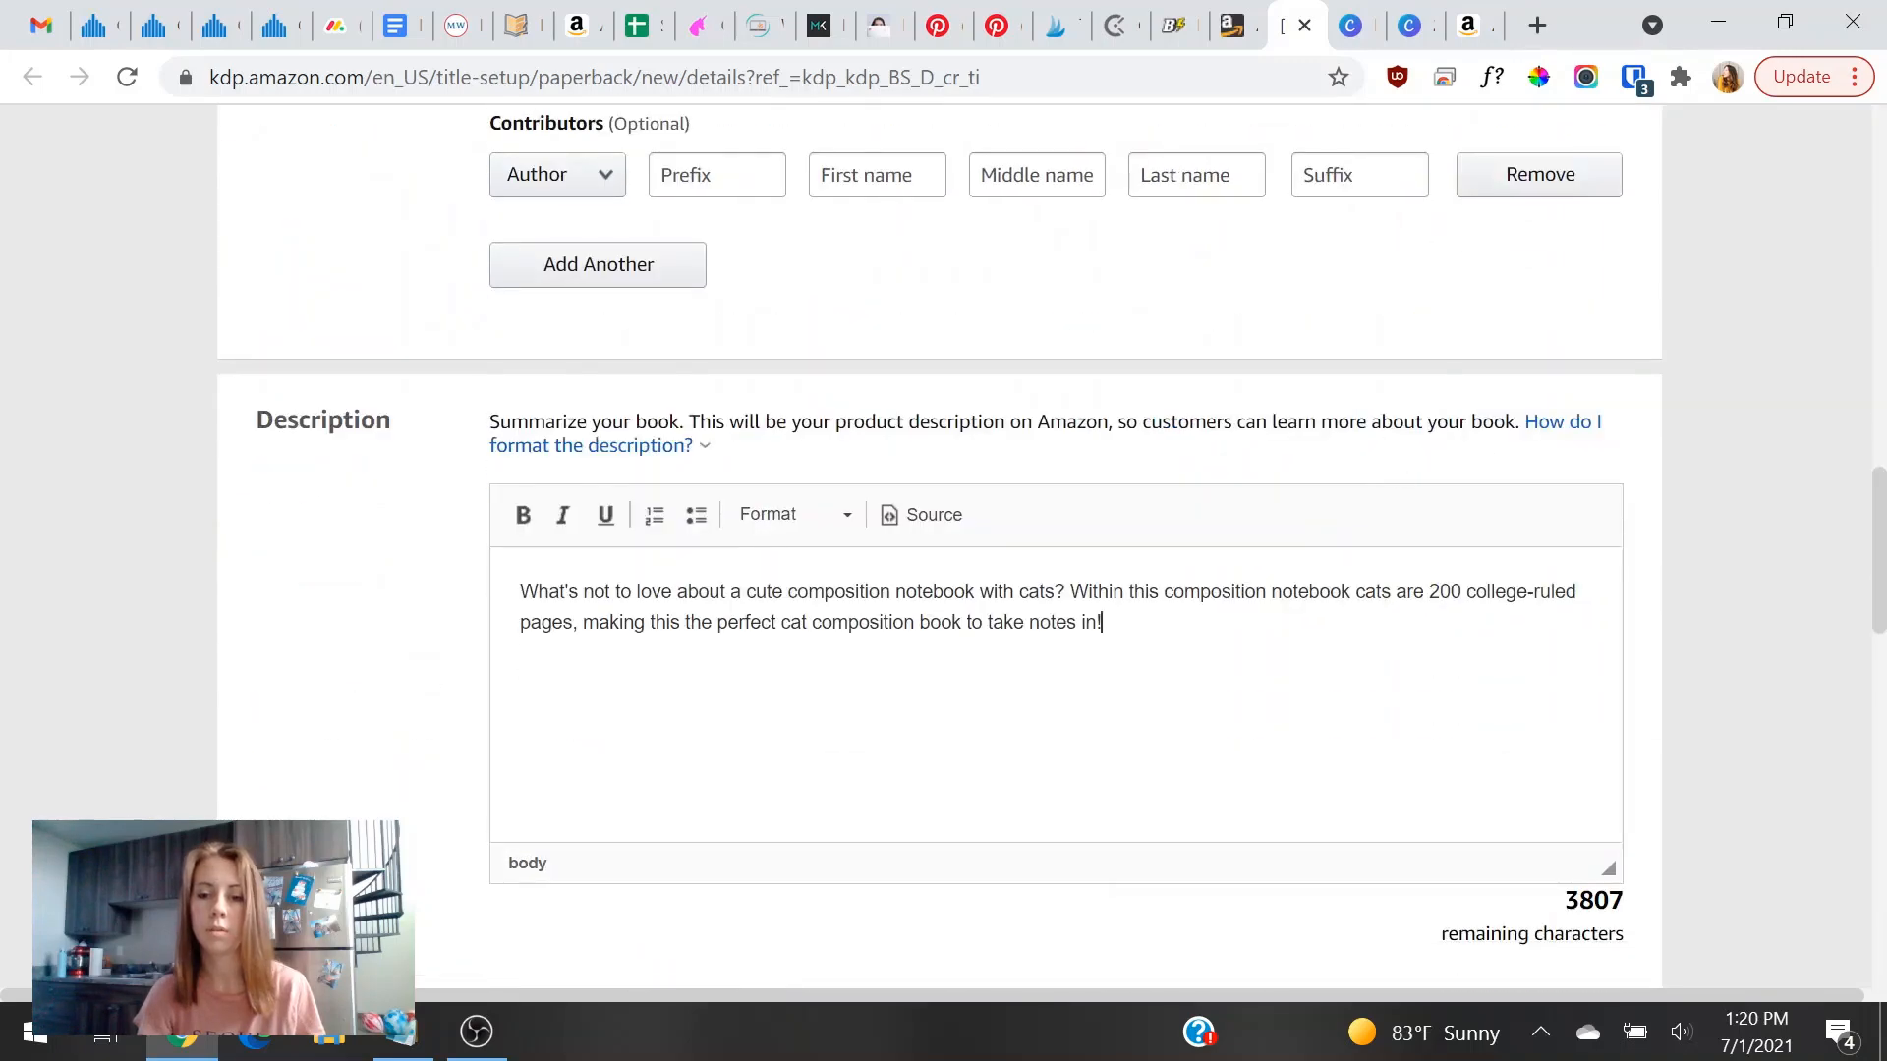
{"action": "key", "text": "BackSpace"}
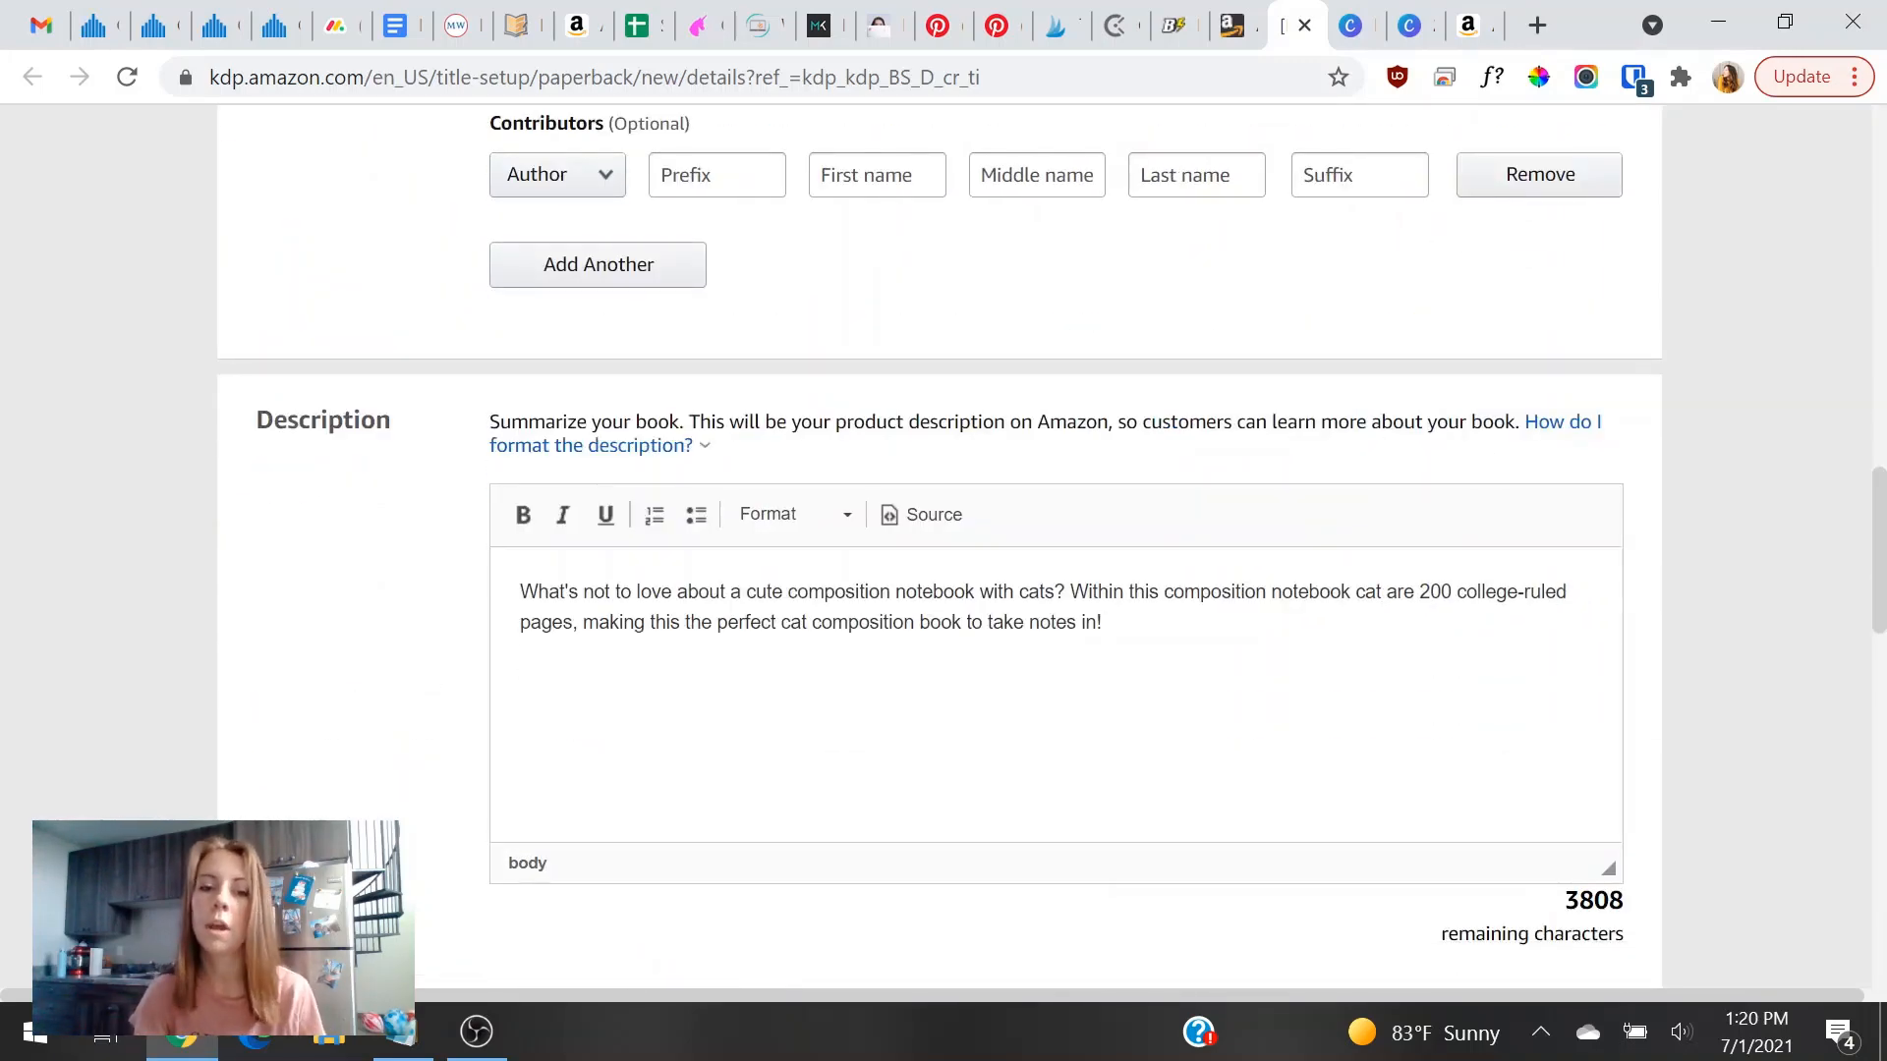
{"action": "scroll", "coordinate": [943, 546], "scroll_direction": "down", "scroll_amount": 2}
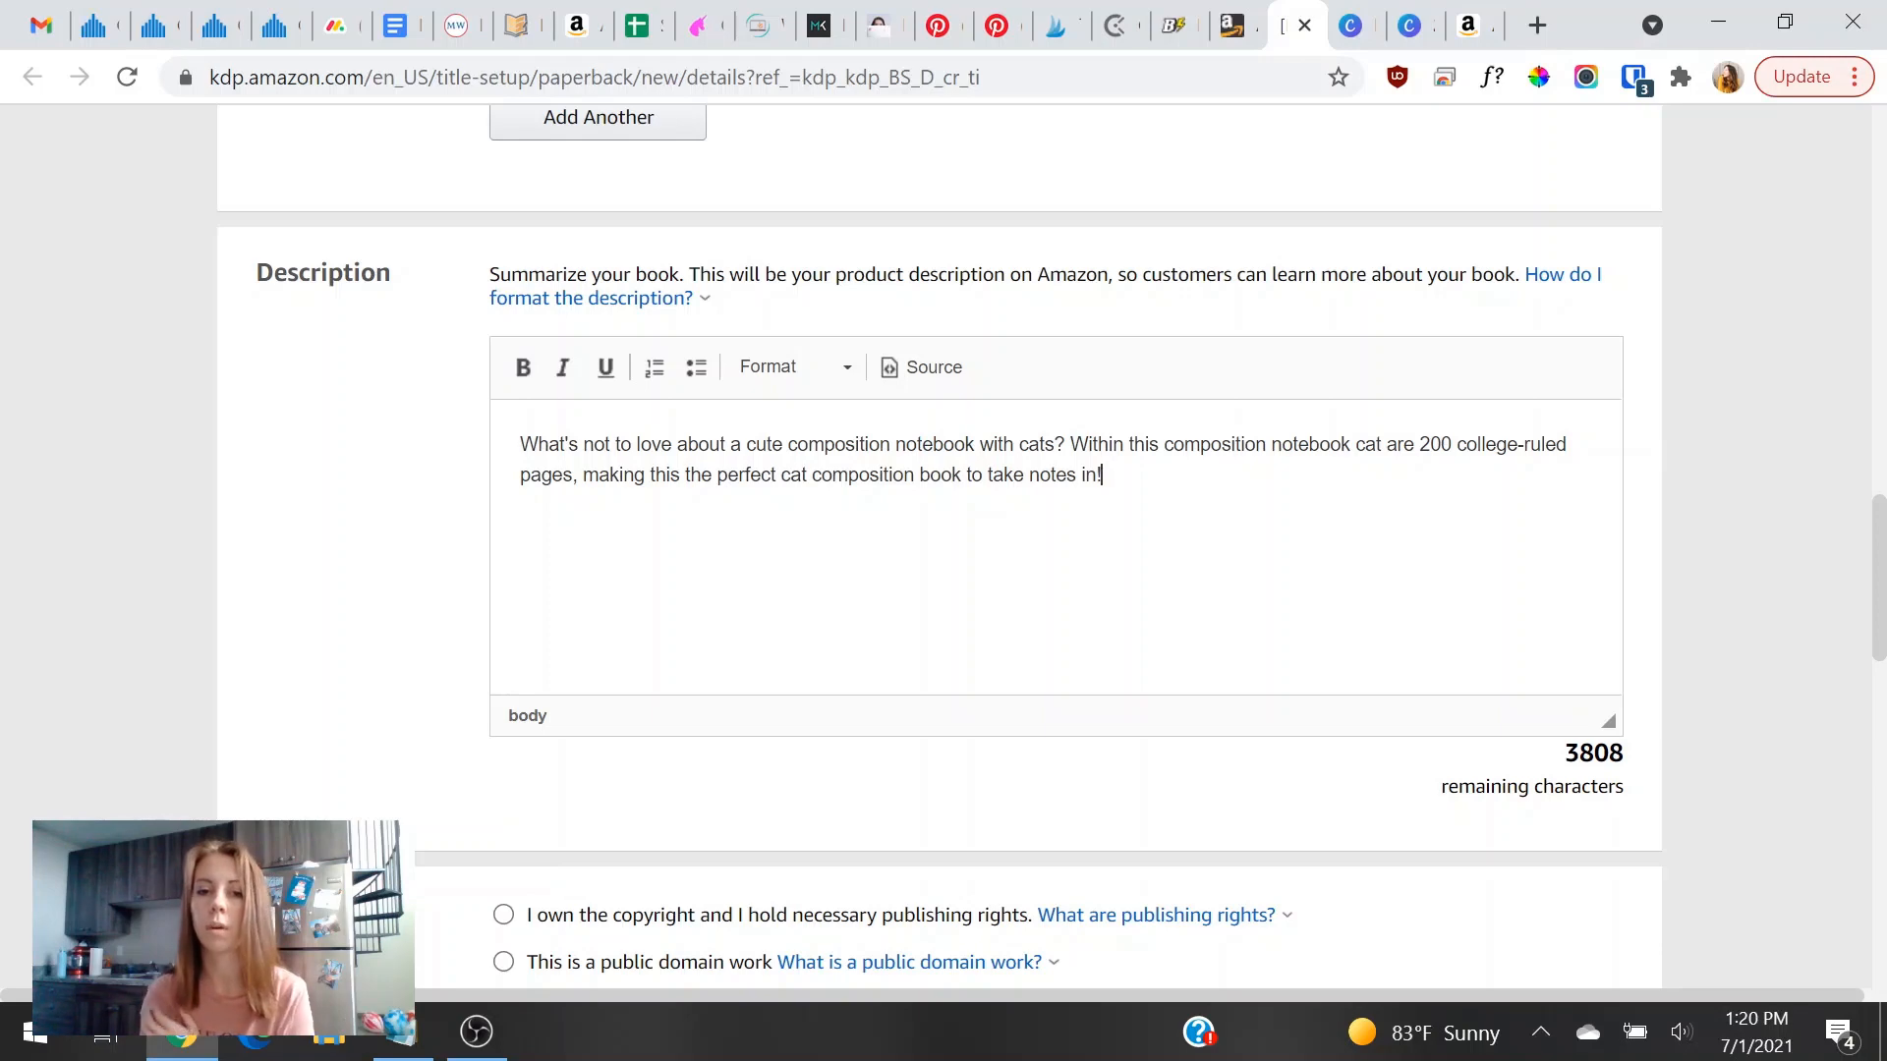
{"action": "scroll", "coordinate": [941, 540], "scroll_direction": "down", "scroll_amount": 2}
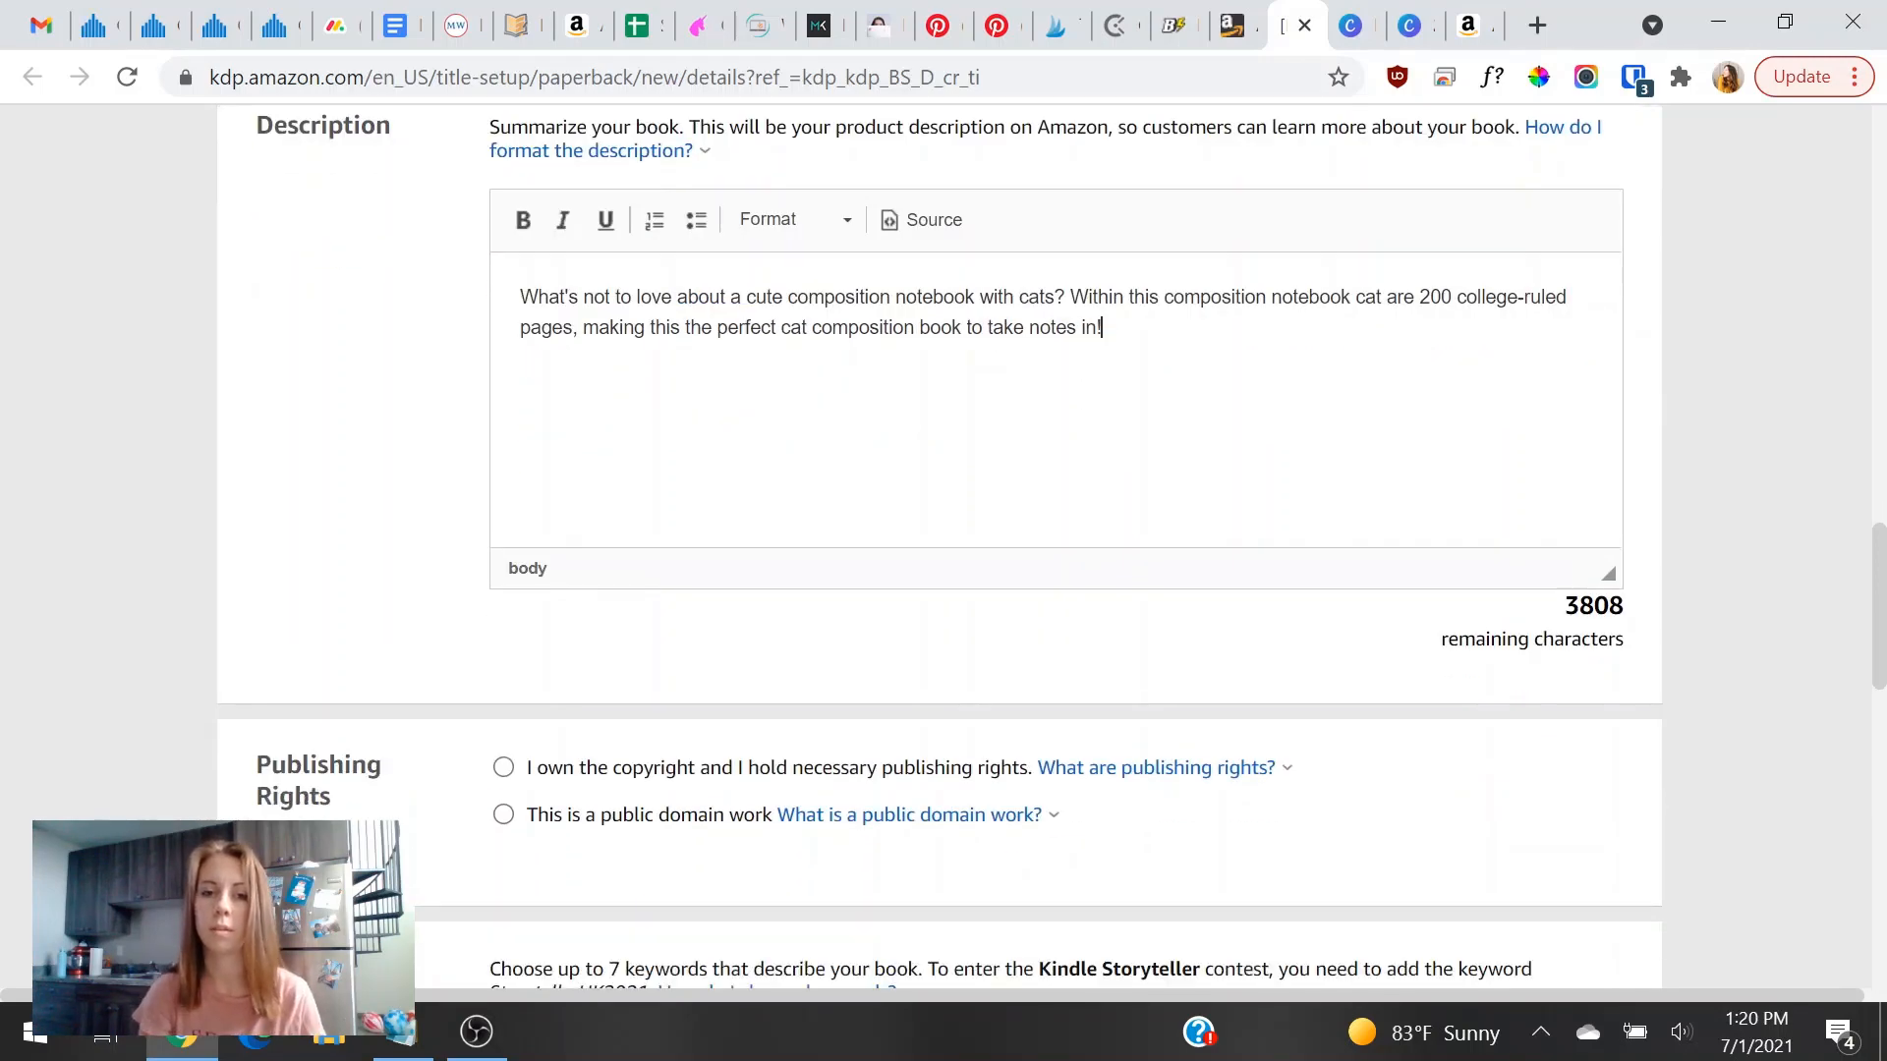
{"action": "scroll", "coordinate": [941, 540], "scroll_direction": "up", "scroll_amount": 4}
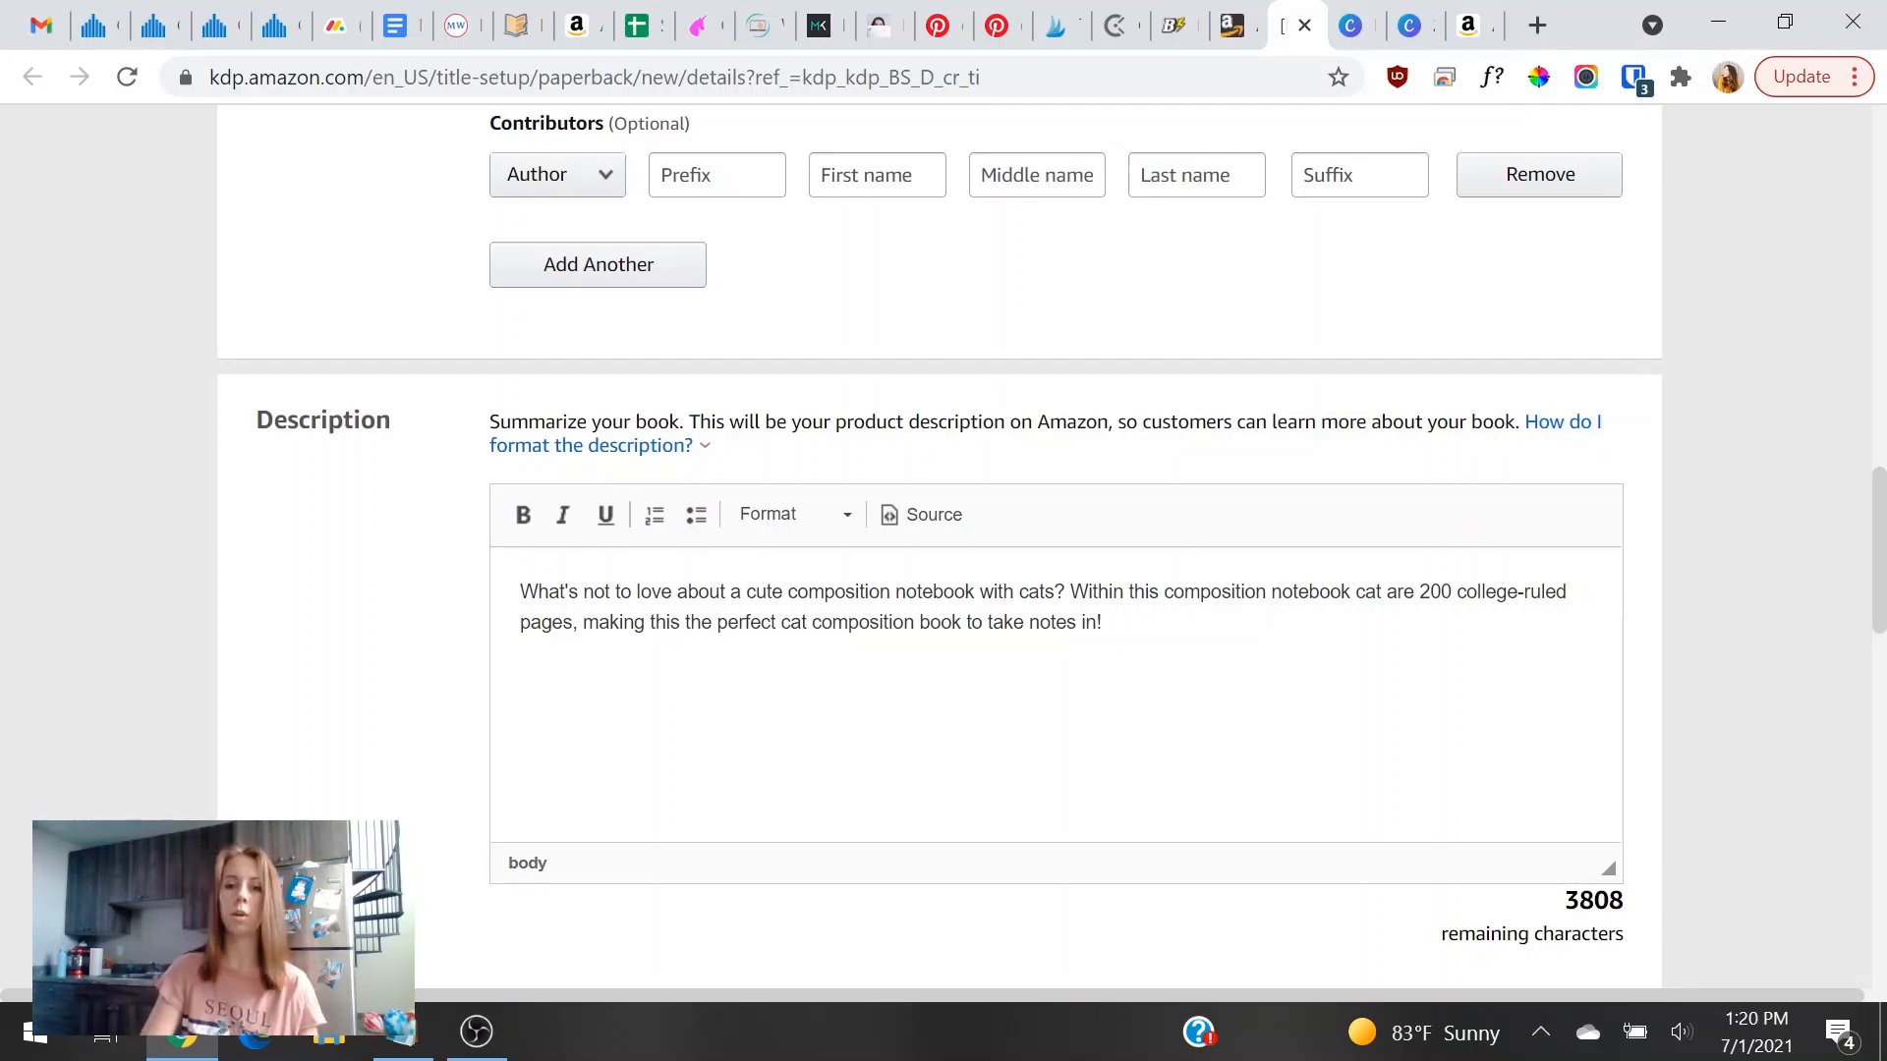
Declare under the publishing rights that you own the copyright and hold the necessary publishing rights.
{"action": "scroll", "coordinate": [881, 709], "scroll_direction": "down", "scroll_amount": 3}
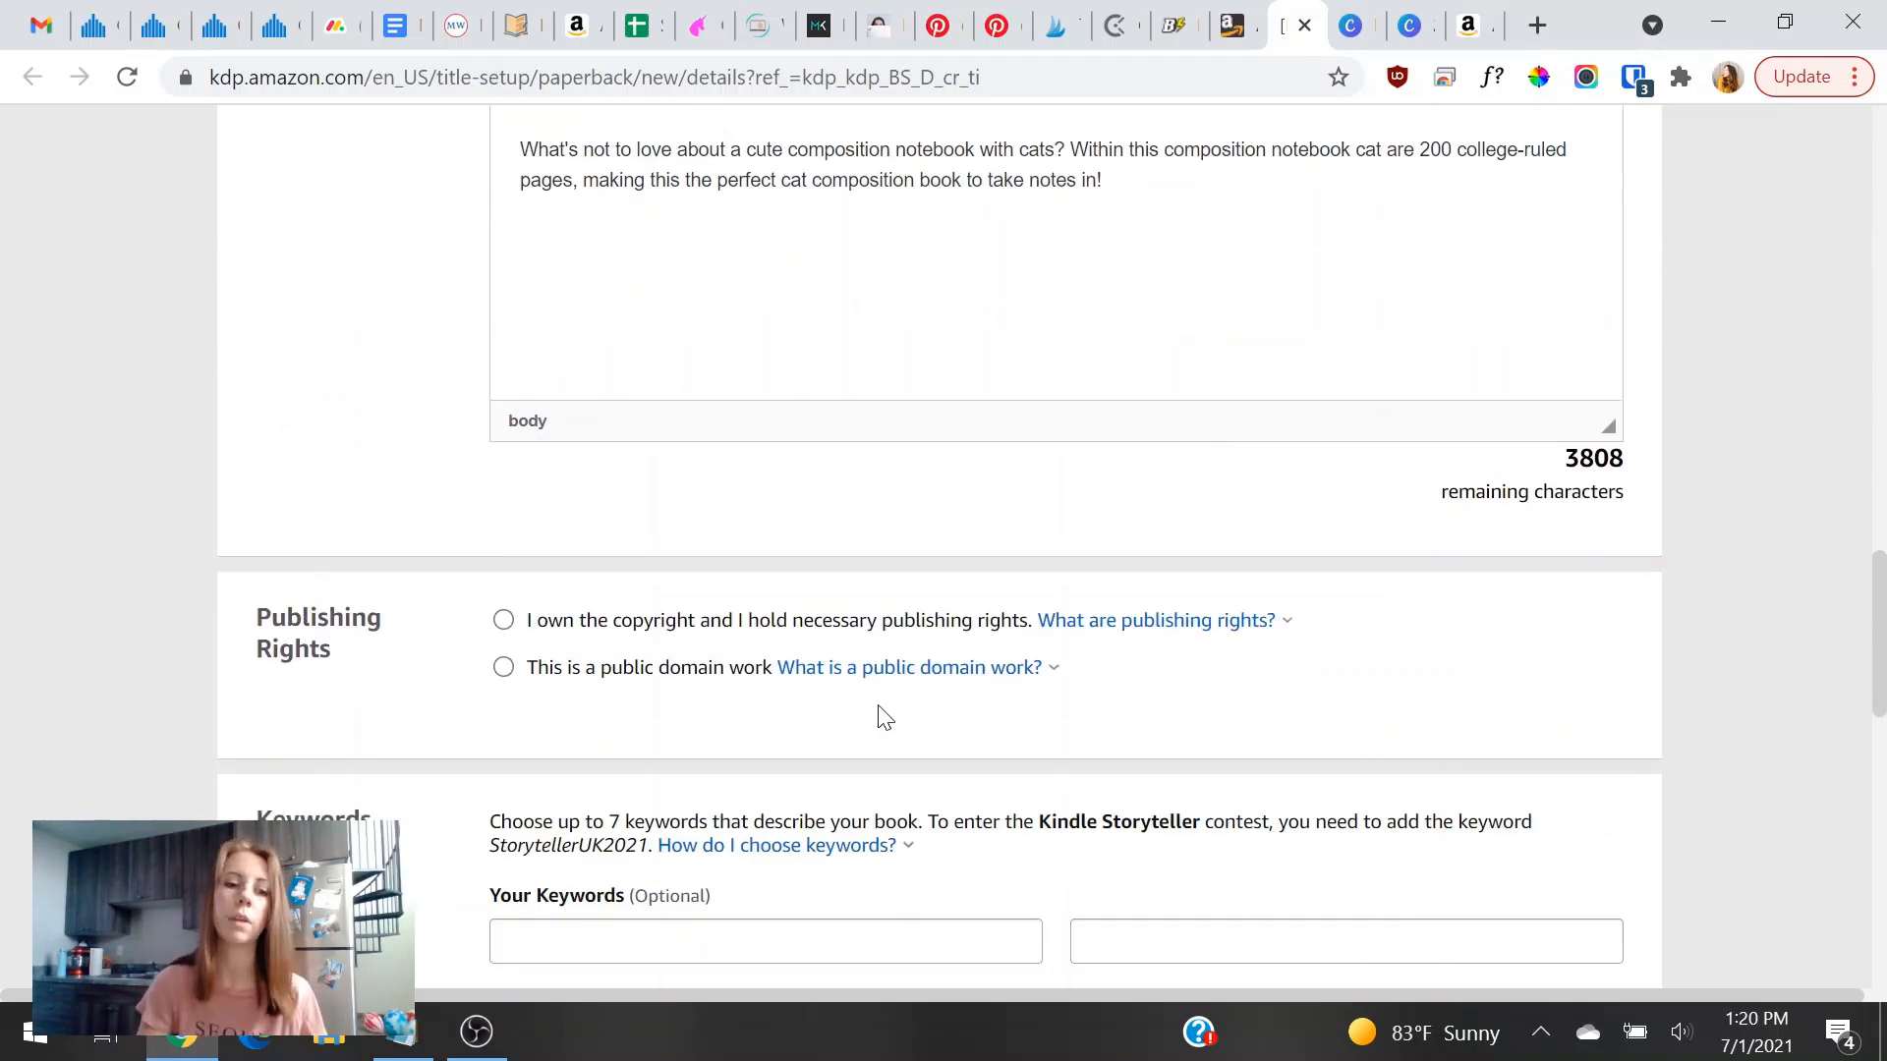
{"action": "left_click", "coordinate": [768, 624]}
{"action": "scroll", "coordinate": [875, 784], "scroll_direction": "up", "scroll_amount": 3}
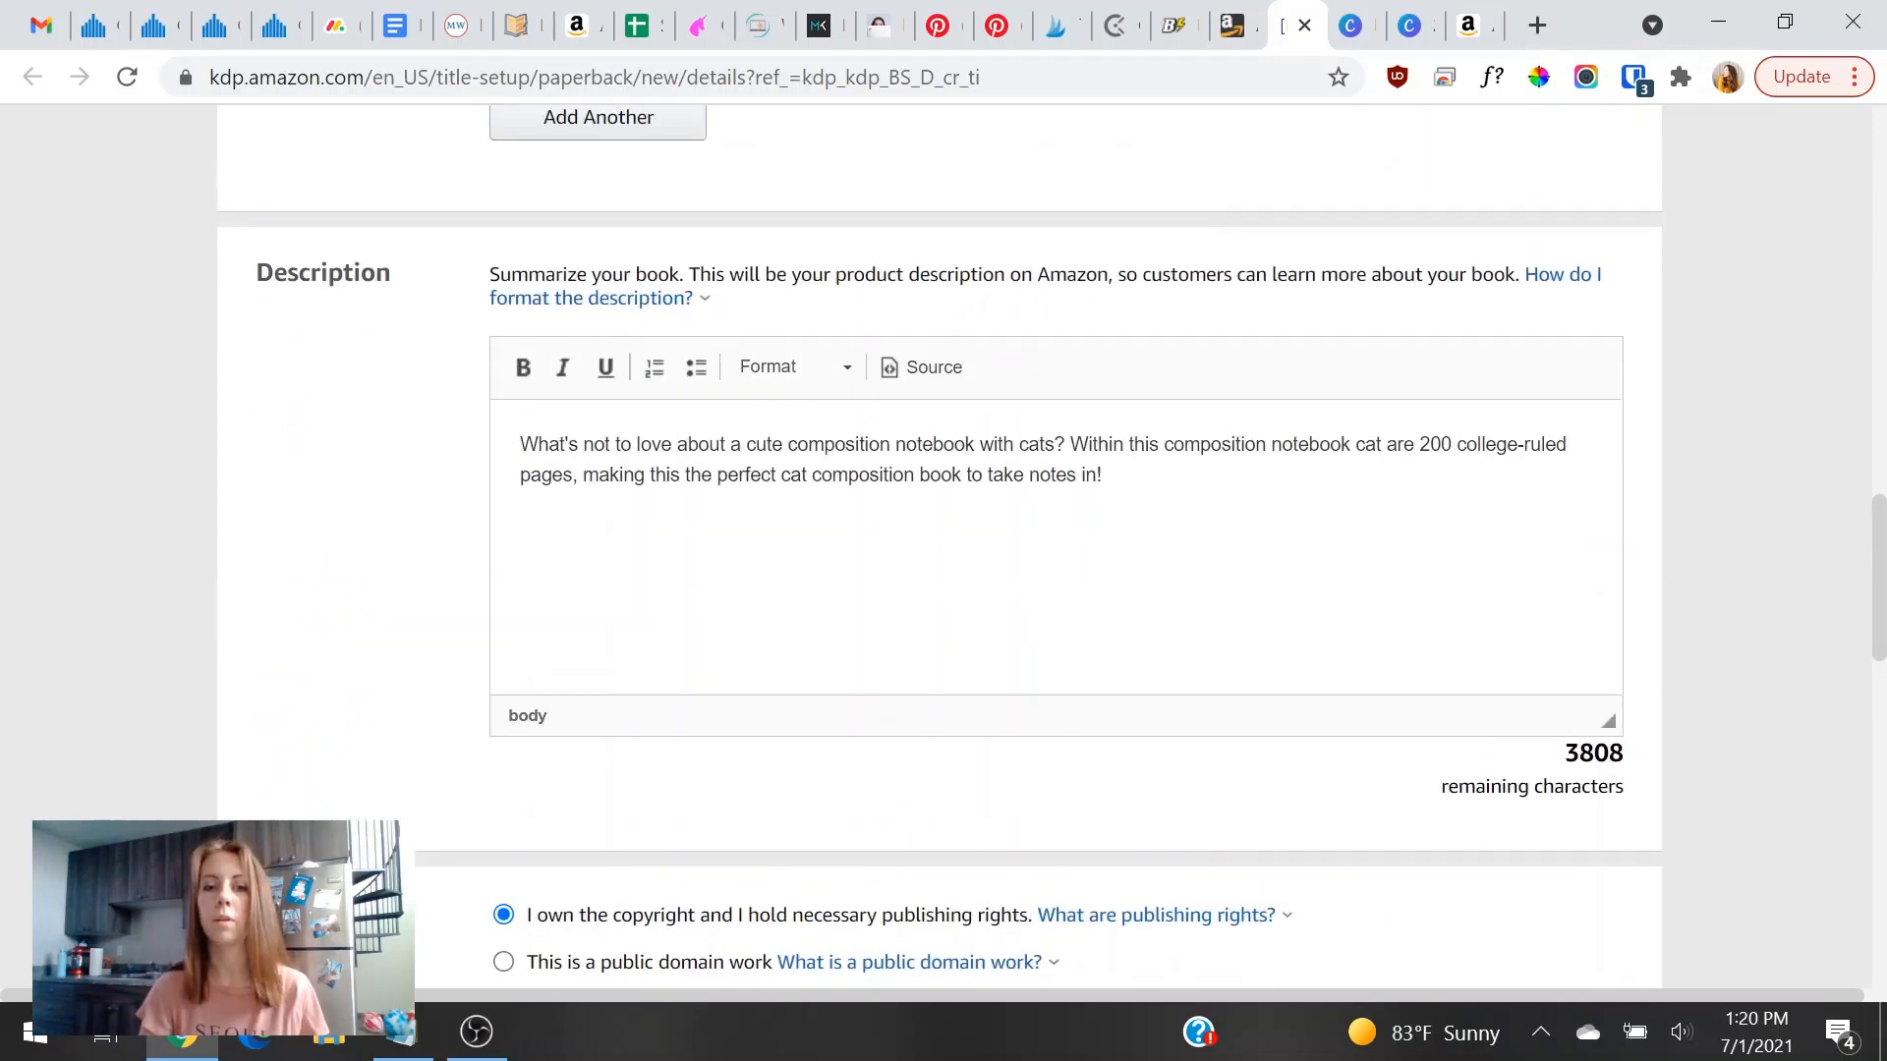
{"action": "scroll", "coordinate": [1066, 398], "scroll_direction": "down", "scroll_amount": 3}
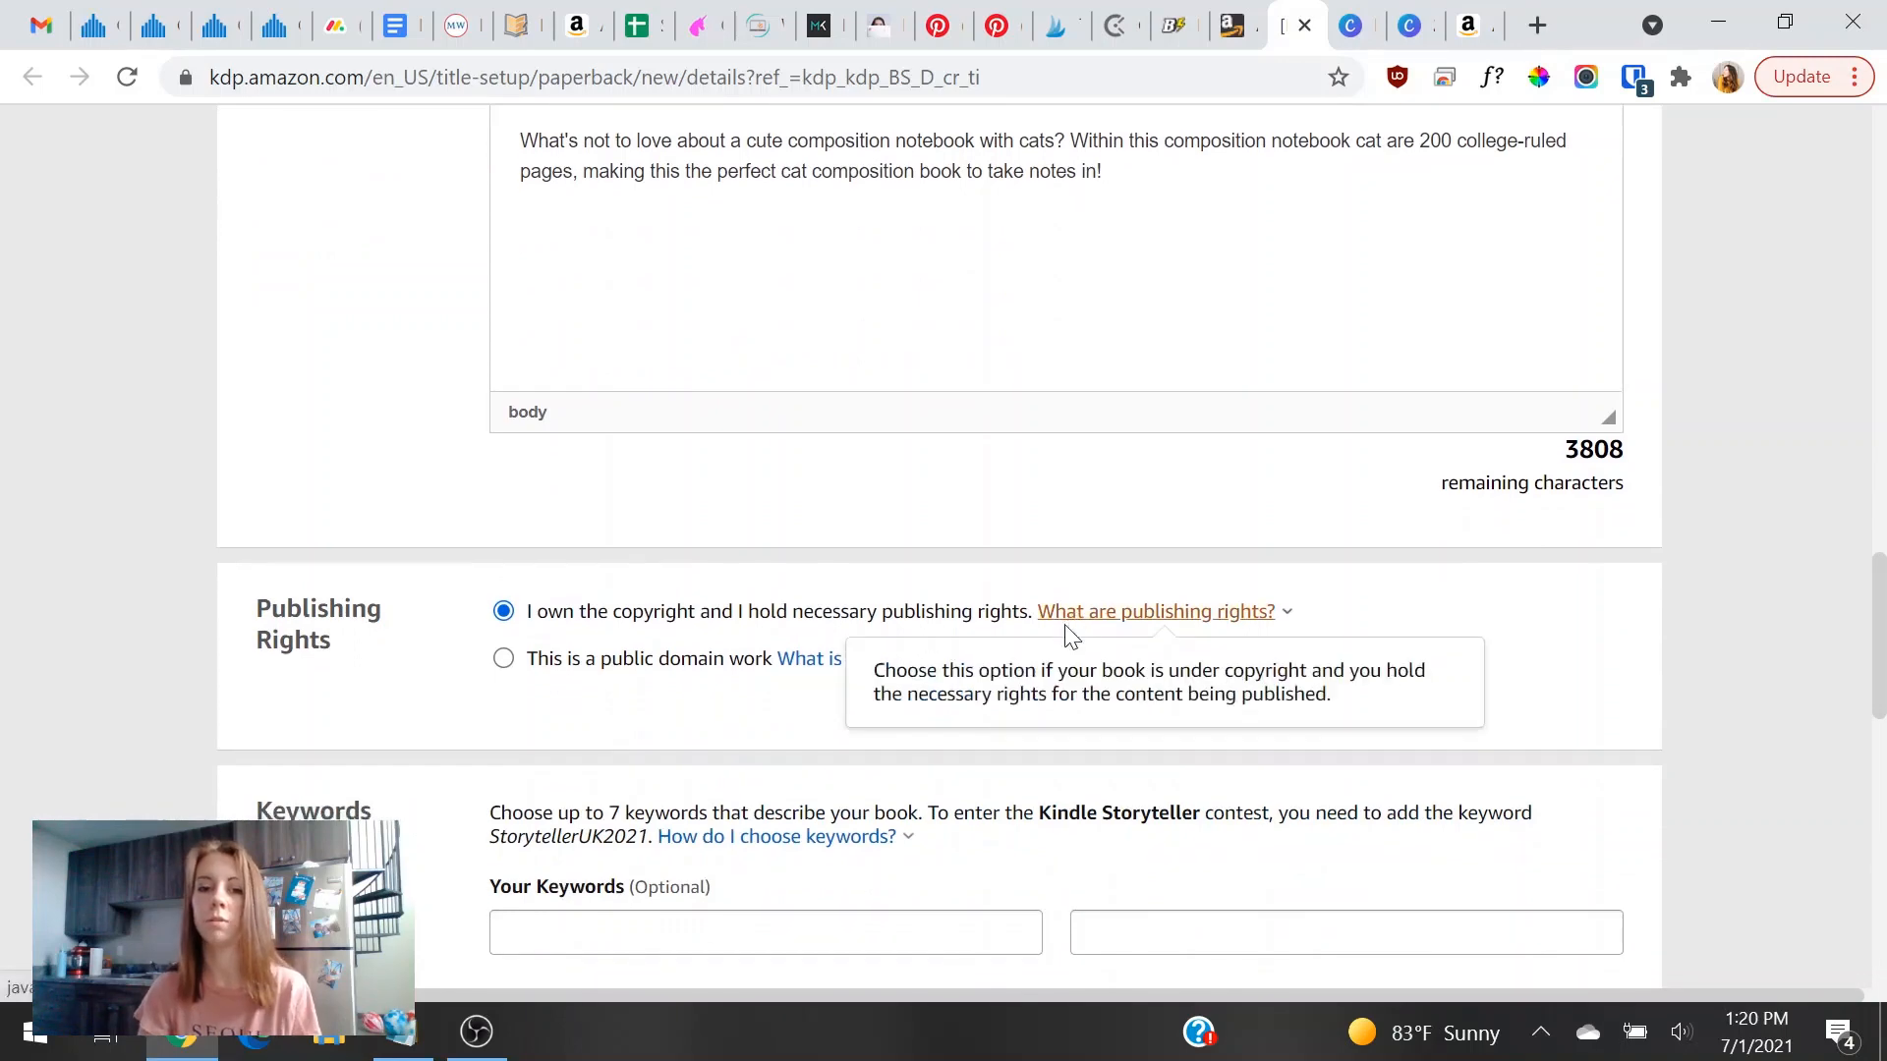
{"action": "scroll", "coordinate": [1067, 398], "scroll_direction": "down", "scroll_amount": 3}
Enter "composition notebook cat" and "composition notebook with cats" as the paperback's first two keywords.
{"action": "left_click", "coordinate": [817, 562]}
{"action": "scroll", "coordinate": [973, 569], "scroll_direction": "up", "scroll_amount": 3}
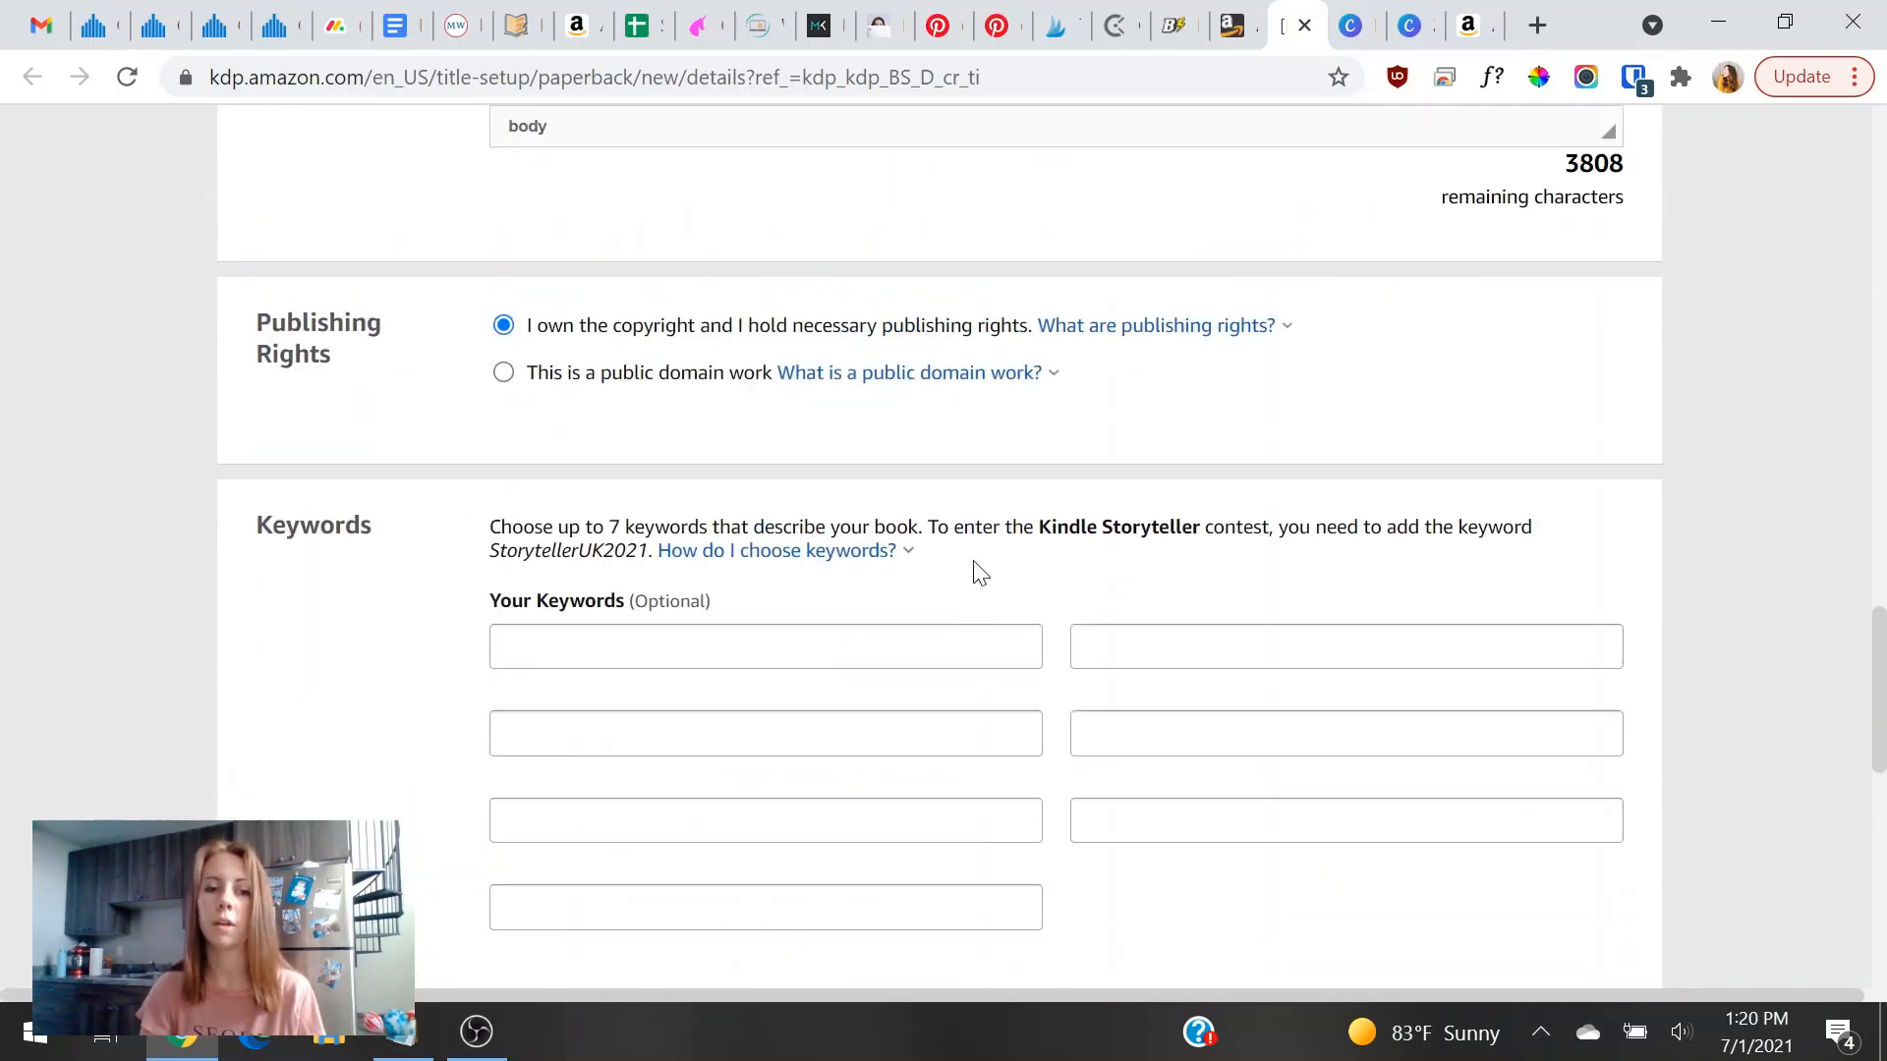
{"action": "left_click", "coordinate": [765, 647]}
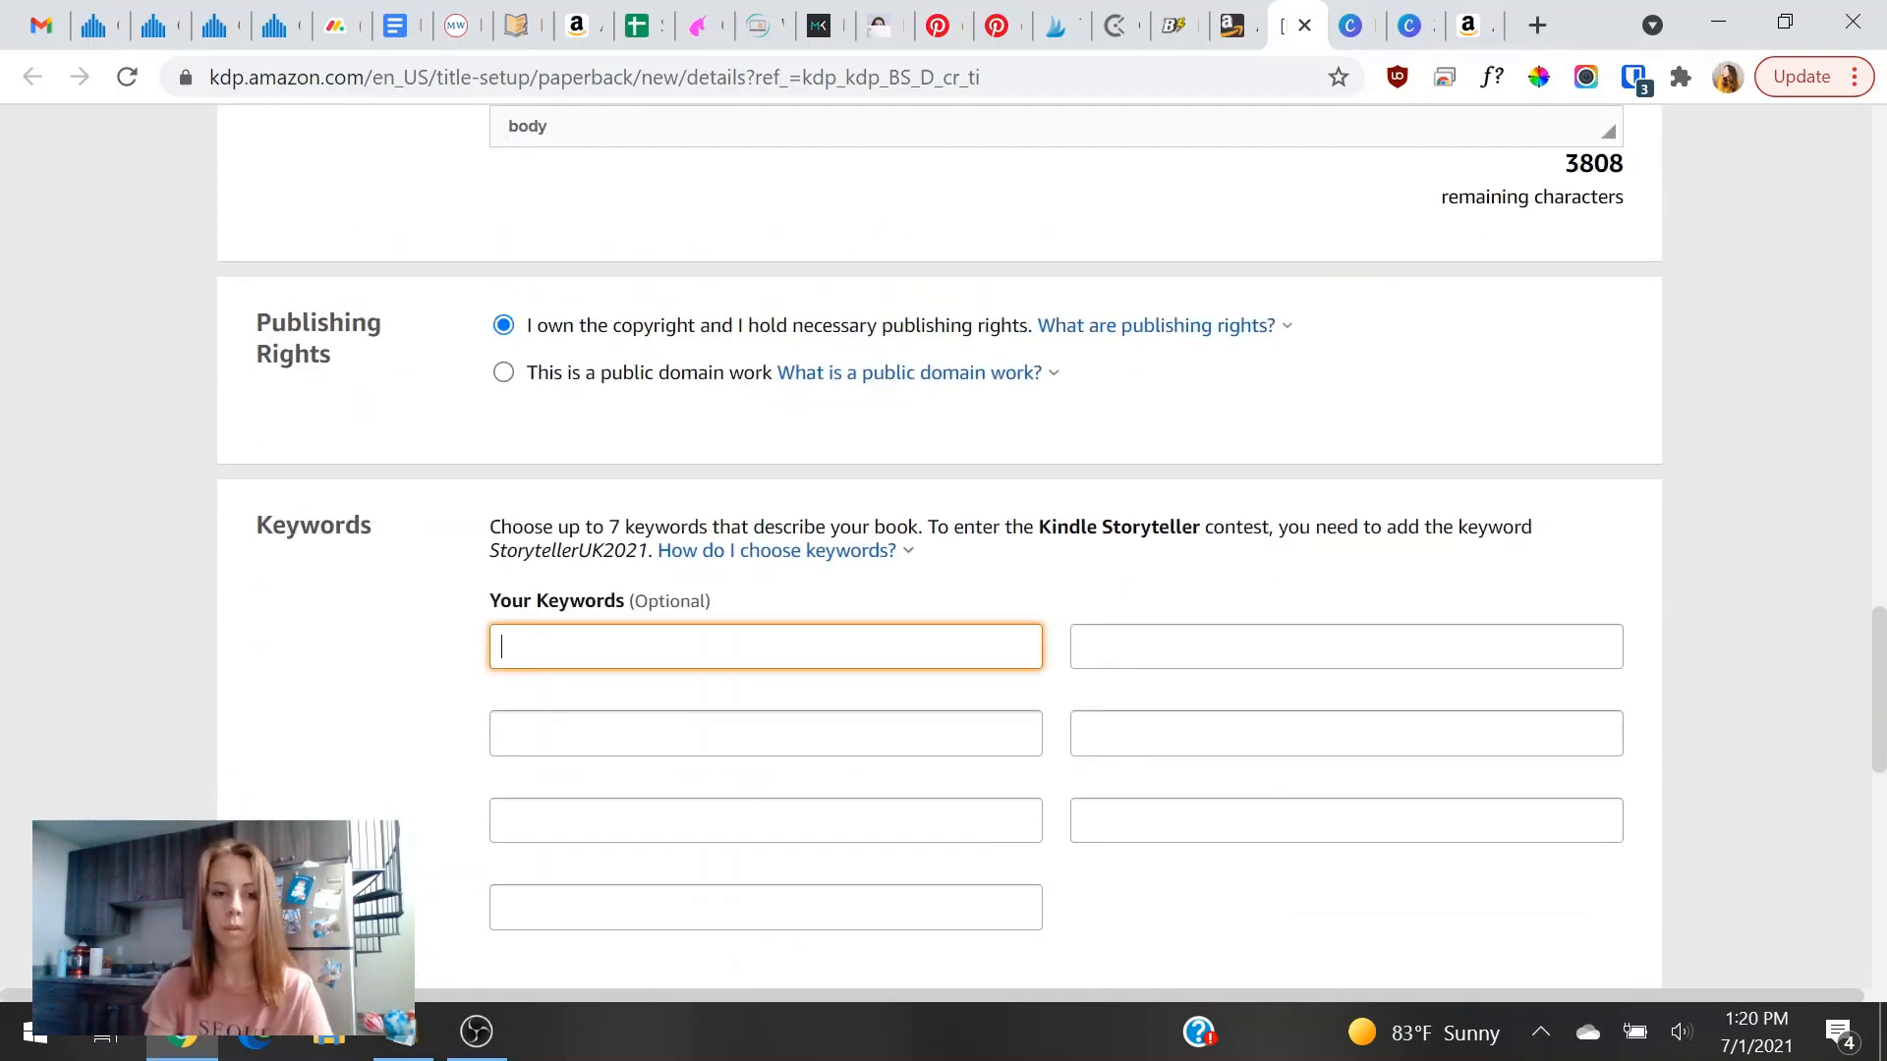
{"action": "type", "text": "composition notebook cat"}
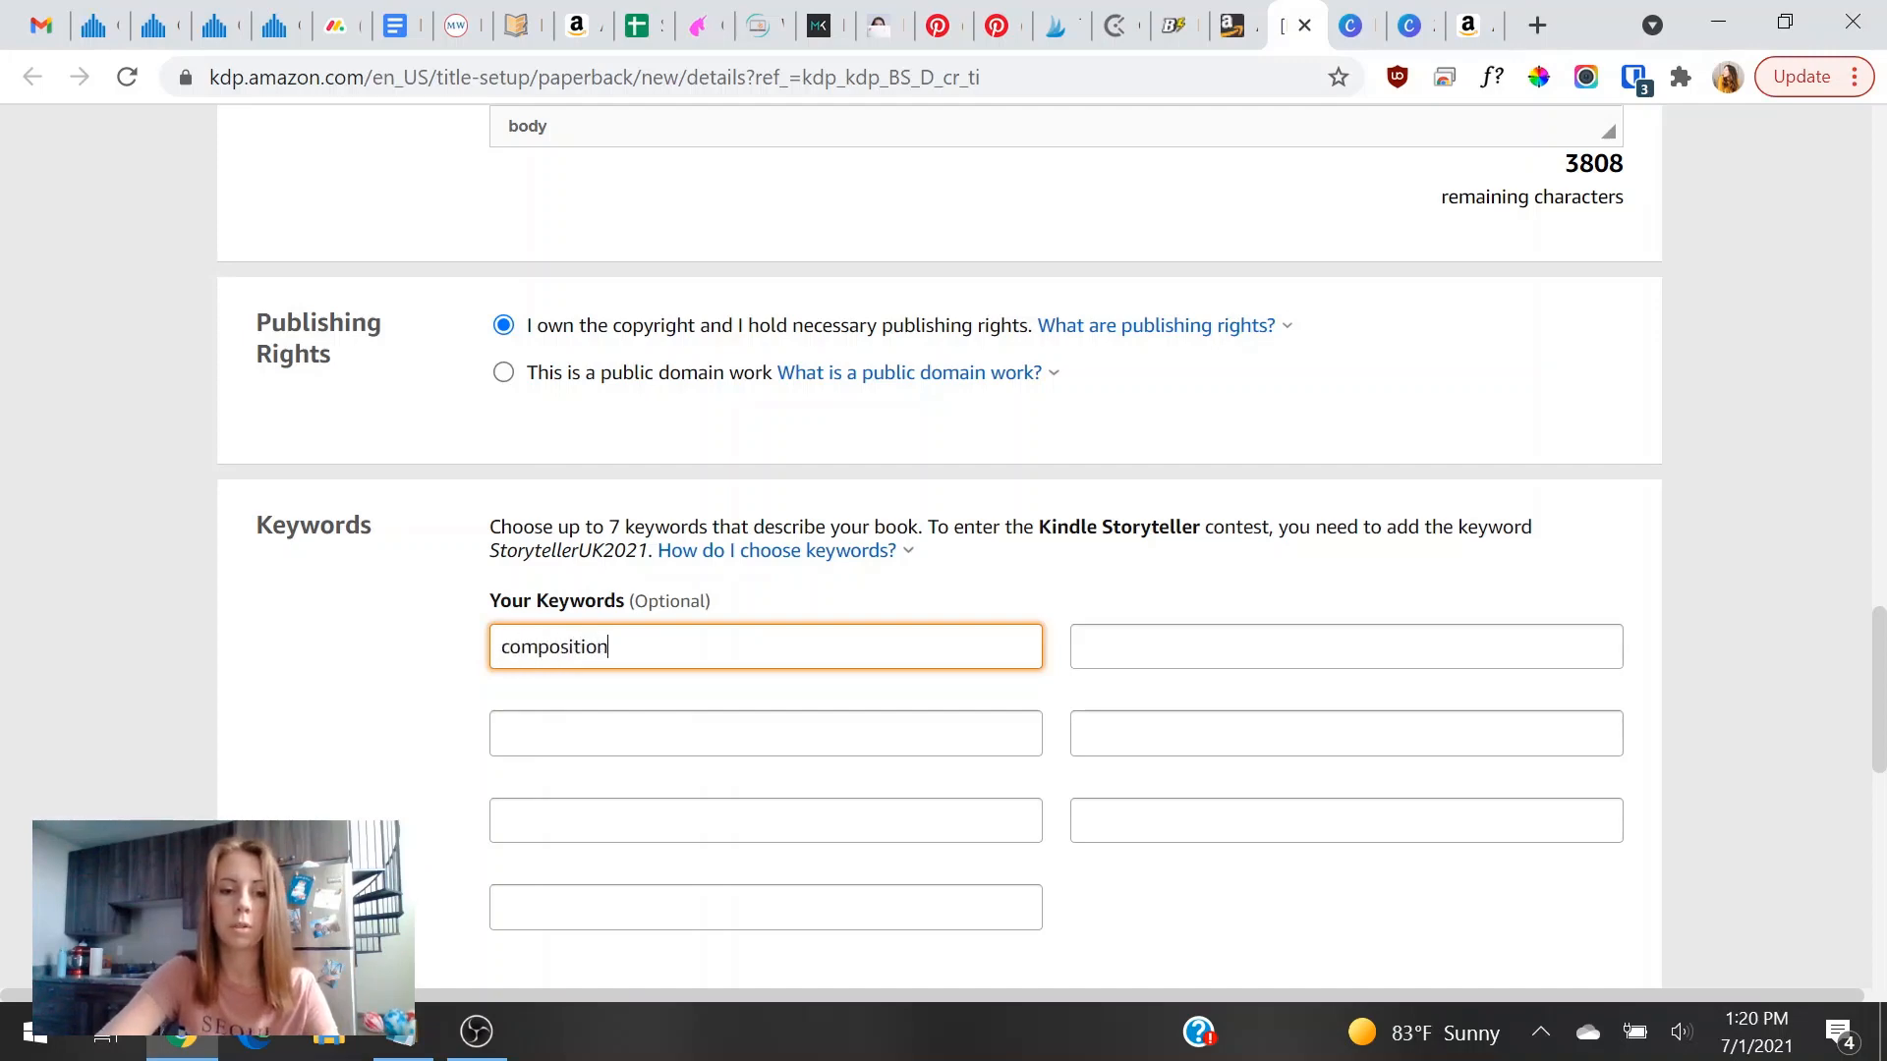
{"action": "left_click", "coordinate": [846, 722]}
{"action": "type", "text": "composition notebook"}
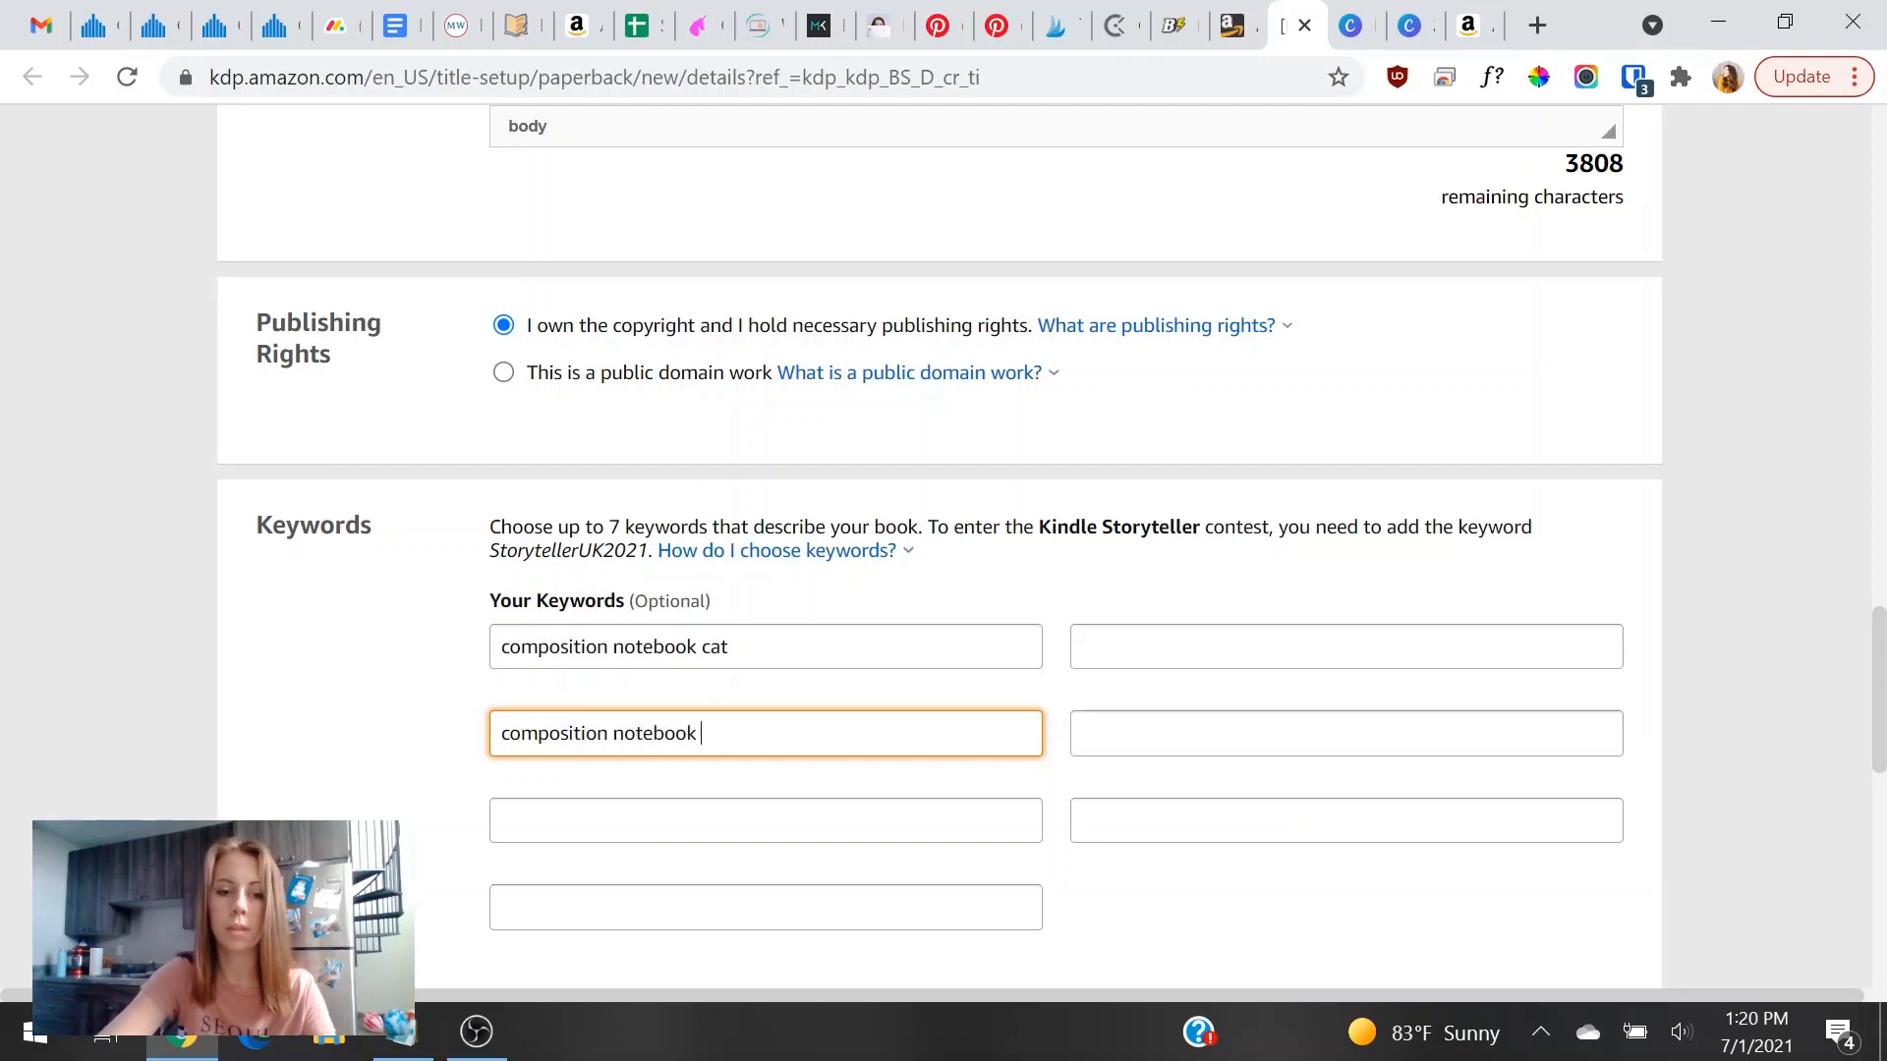
{"action": "type", "text": "wwith cats"}
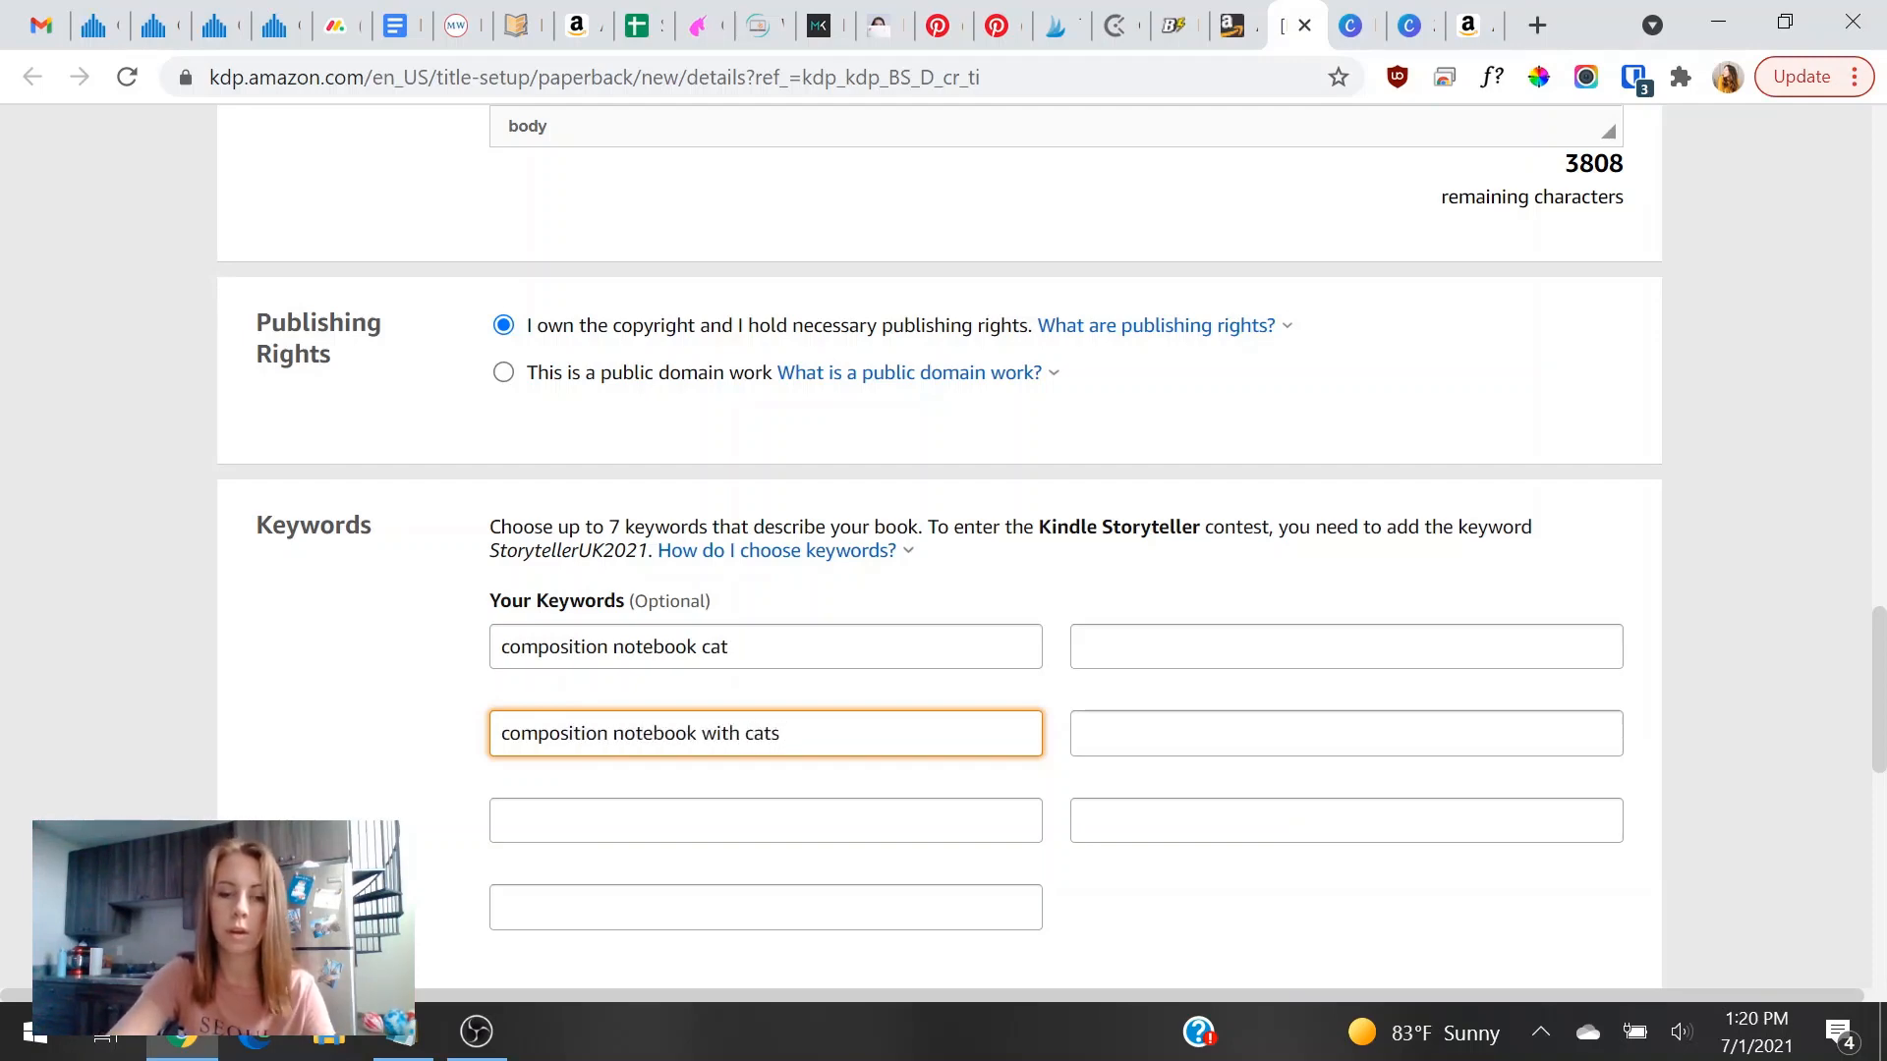
{"action": "key", "text": "Return"}
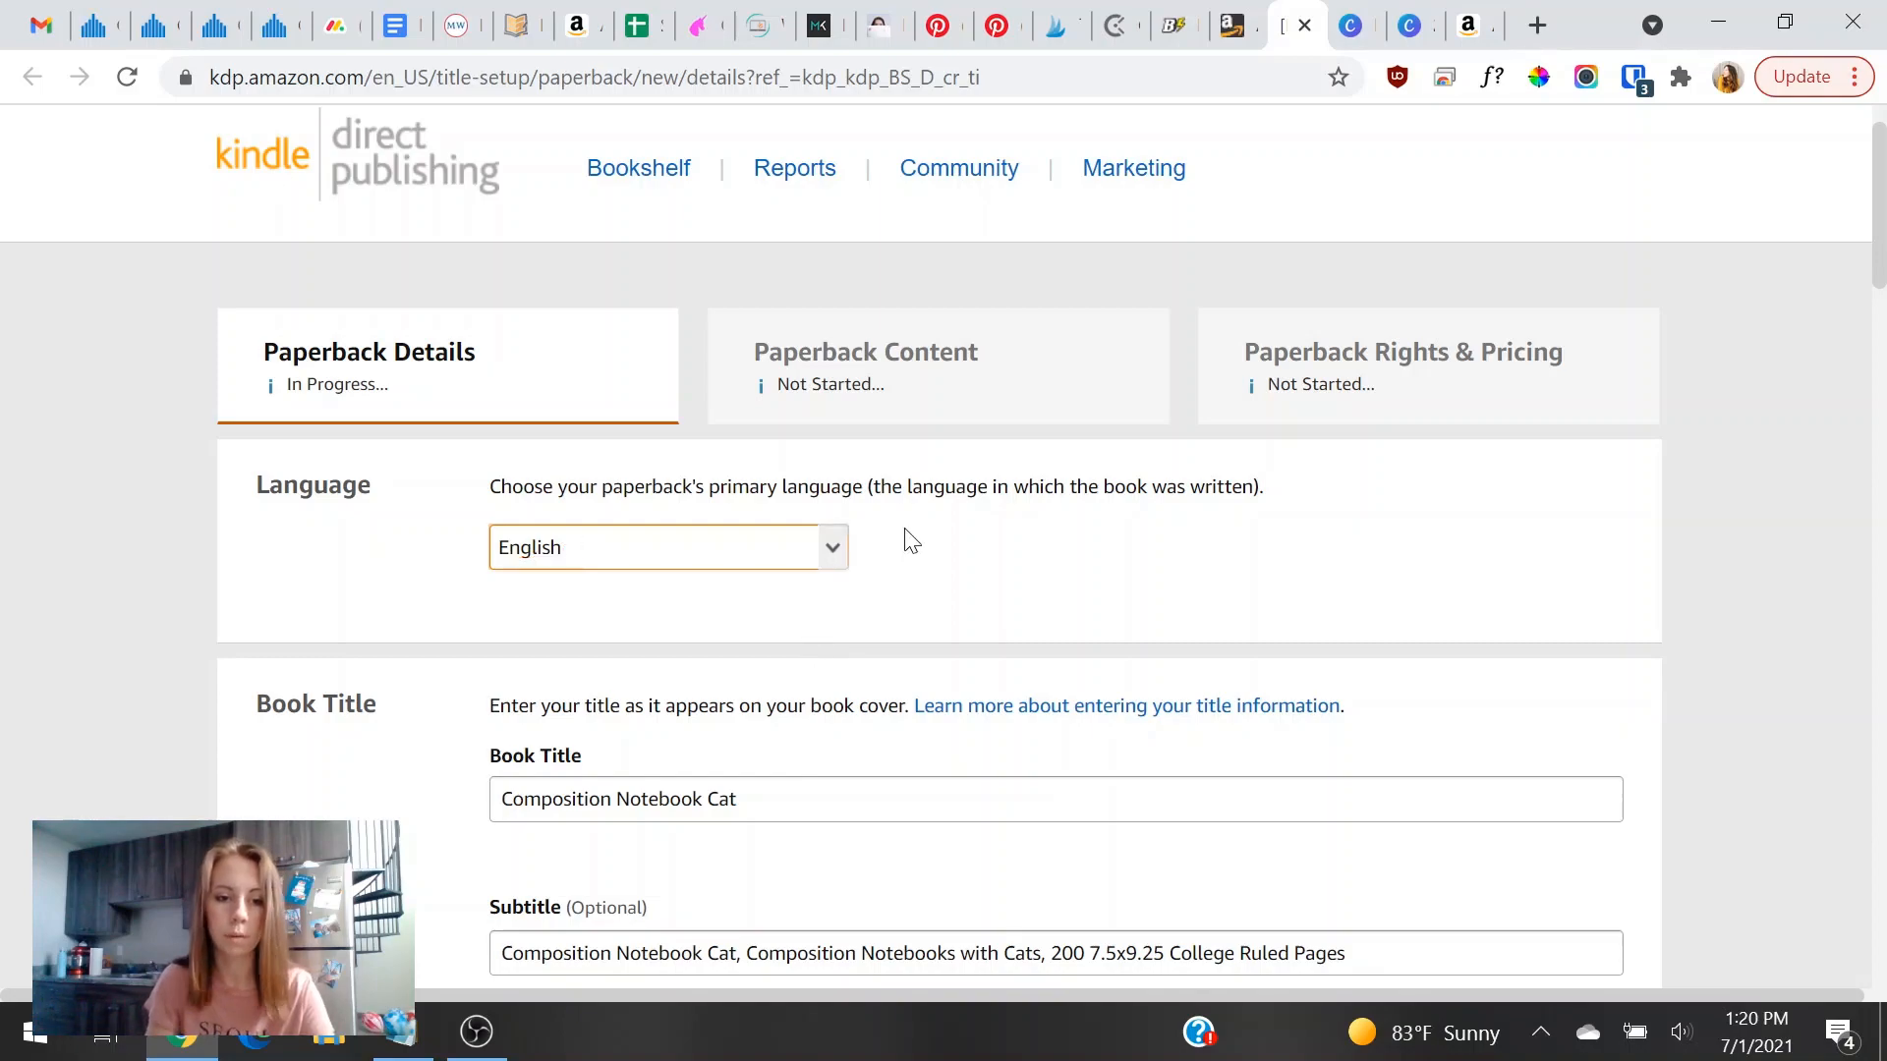
Add "cat composition book" as another keyword below the two already entered.
{"action": "scroll", "coordinate": [828, 562], "scroll_direction": "down", "scroll_amount": 20}
{"action": "scroll", "coordinate": [828, 562], "scroll_direction": "up", "scroll_amount": 5}
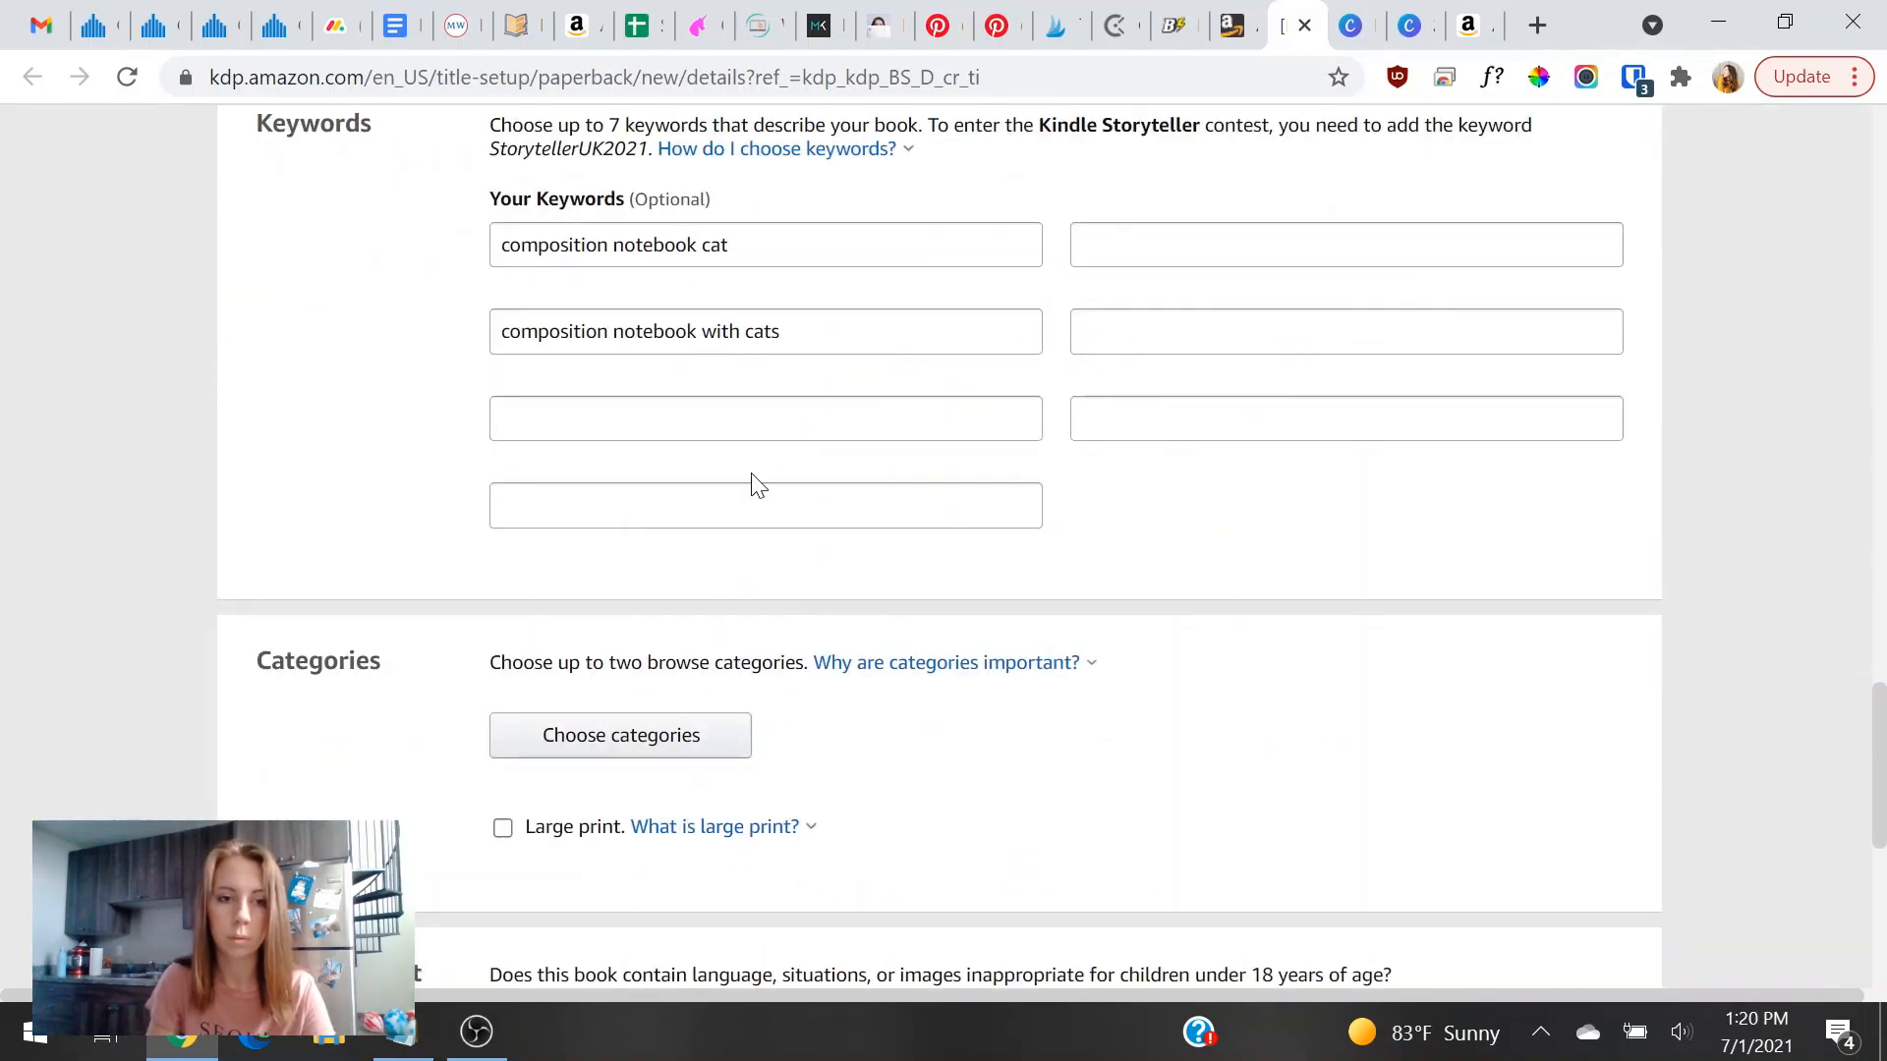
{"action": "left_click", "coordinate": [757, 418]}
{"action": "type", "text": "cat composition book"}
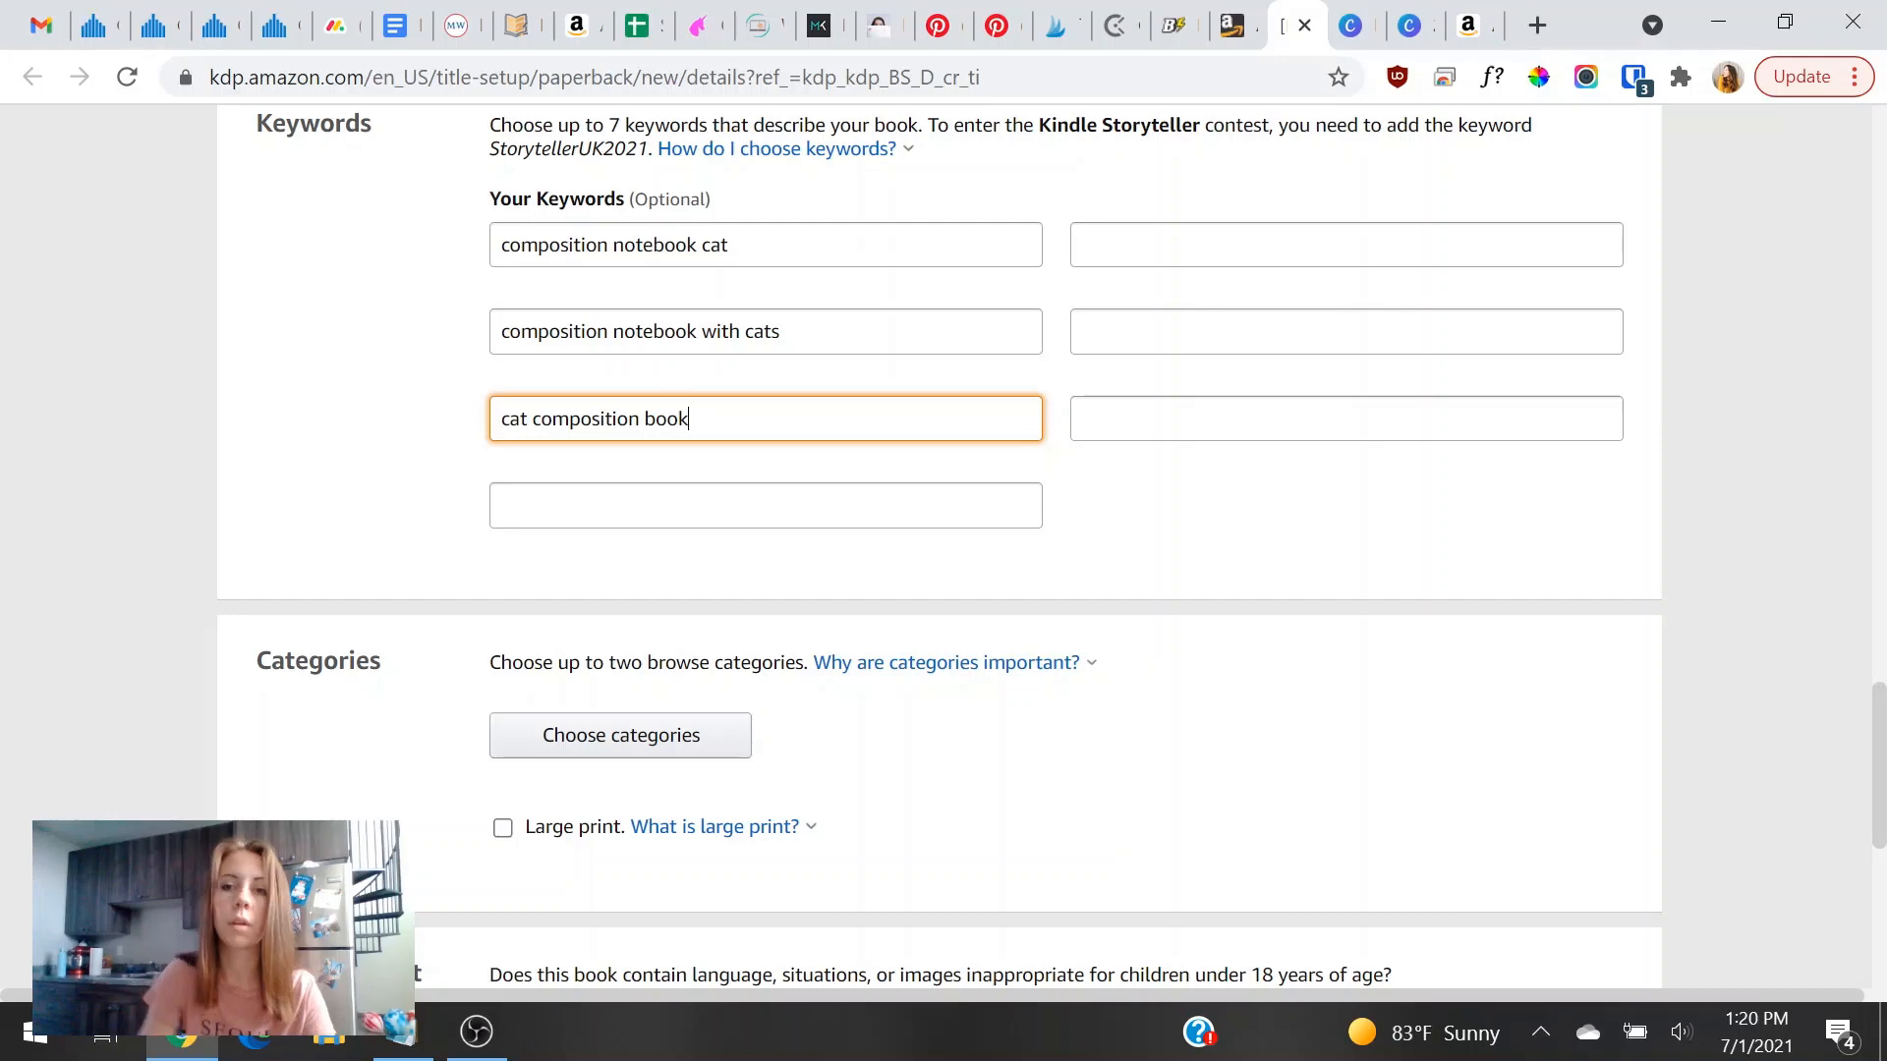
Check the cat keyword results on the Amazon page, then add "cat composition notebook" as a keyword for the paperback.
{"action": "left_click", "coordinate": [1464, 26]}
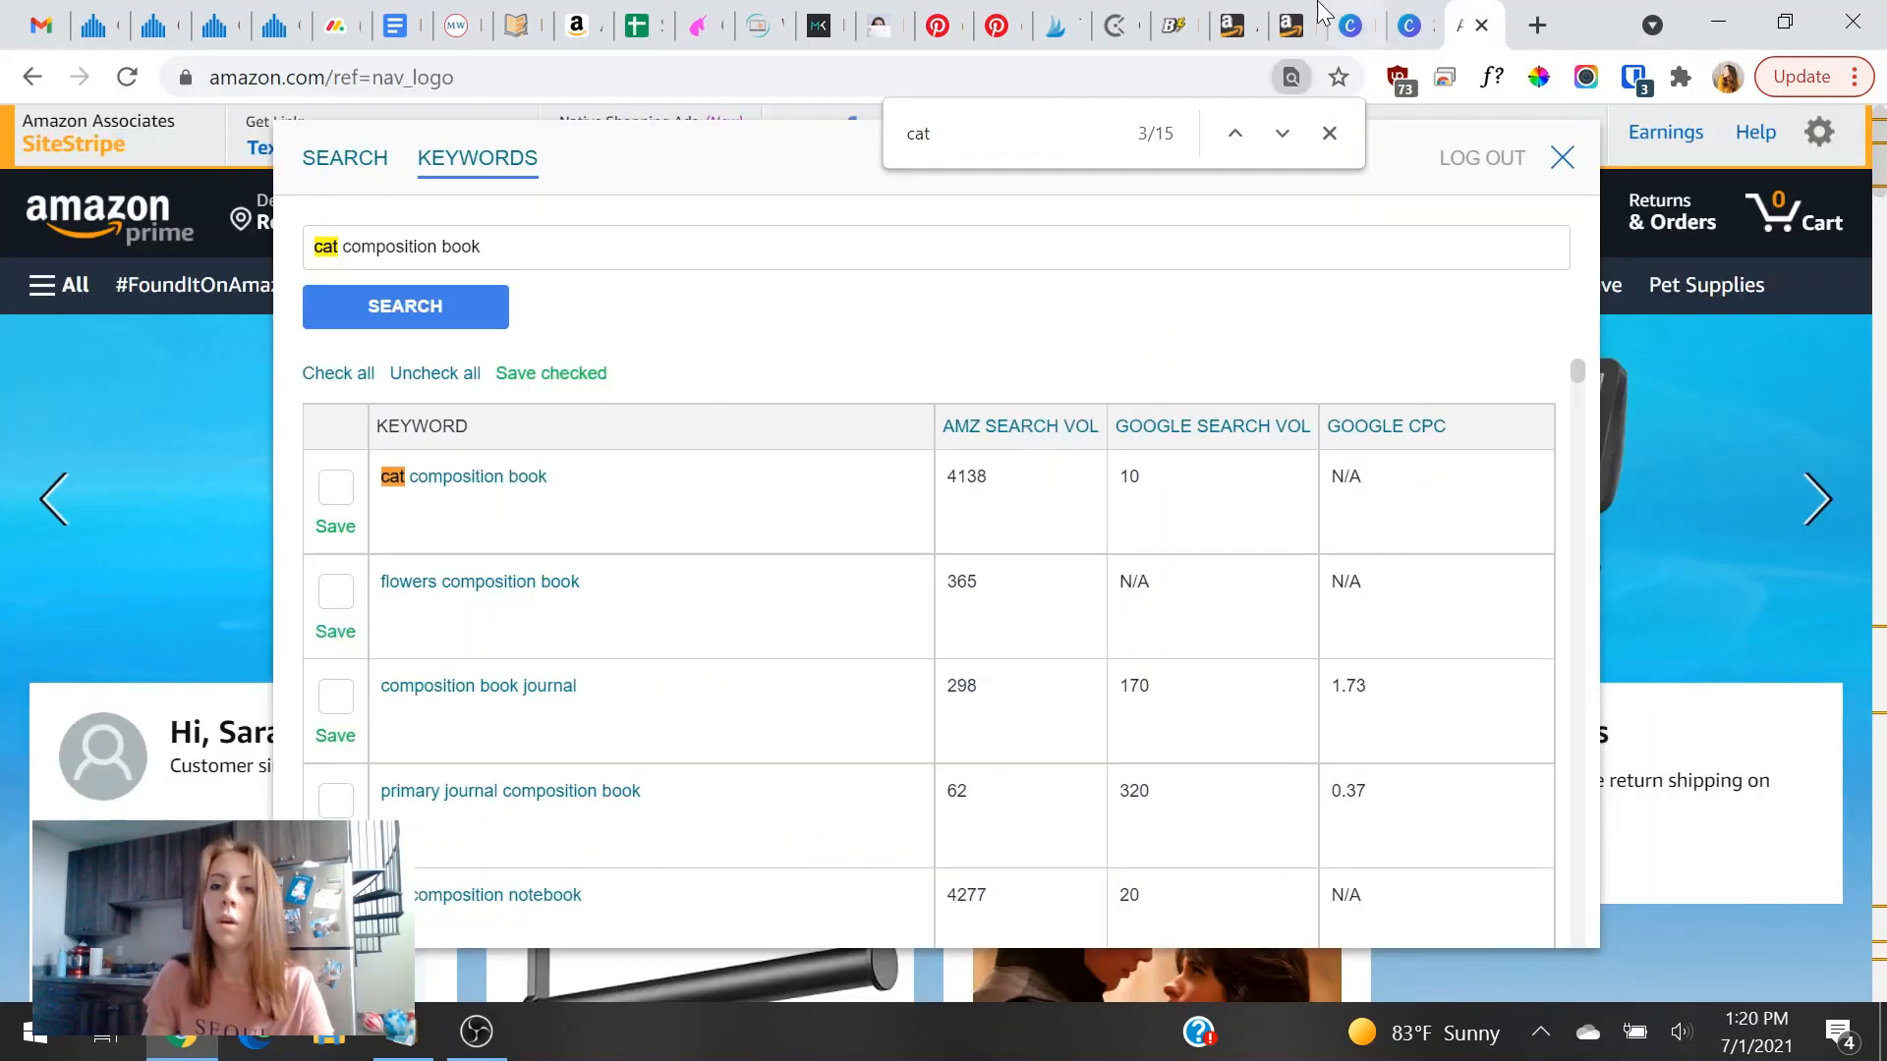
{"action": "left_click", "coordinate": [1281, 132]}
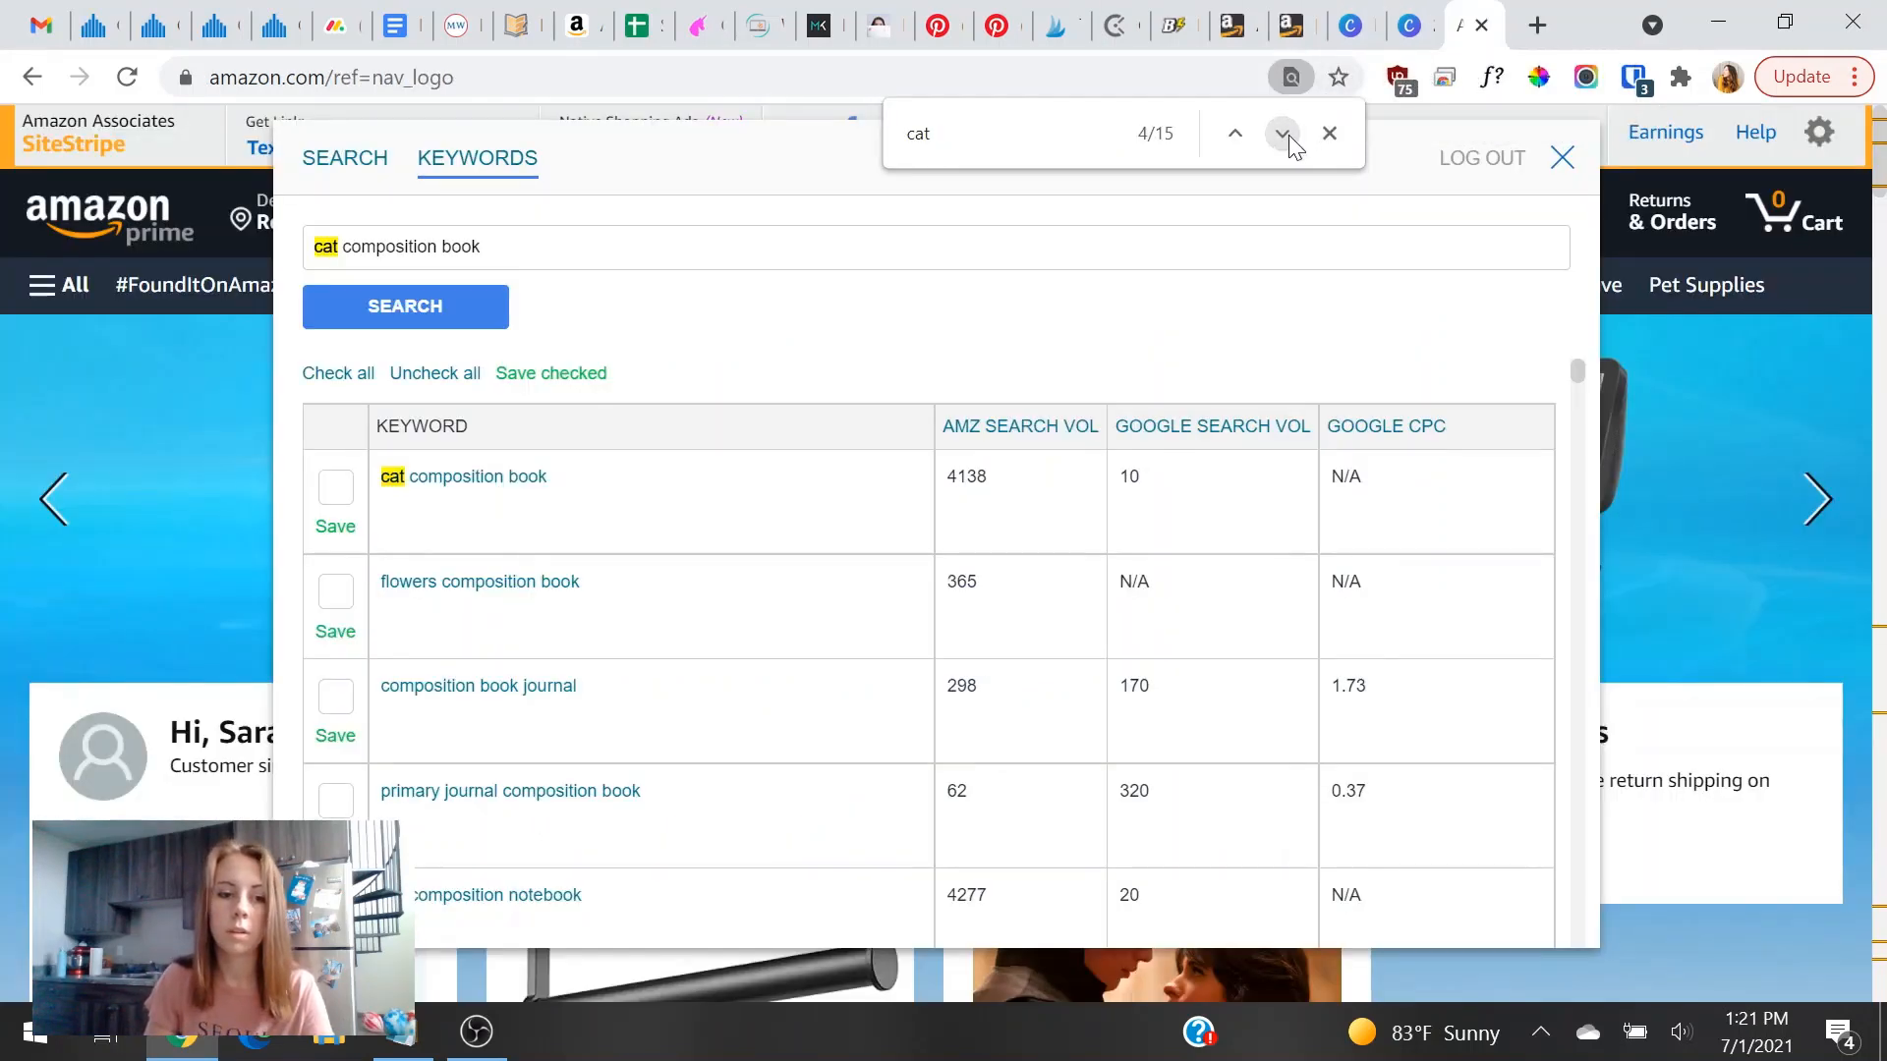
{"action": "left_click", "coordinate": [1230, 20]}
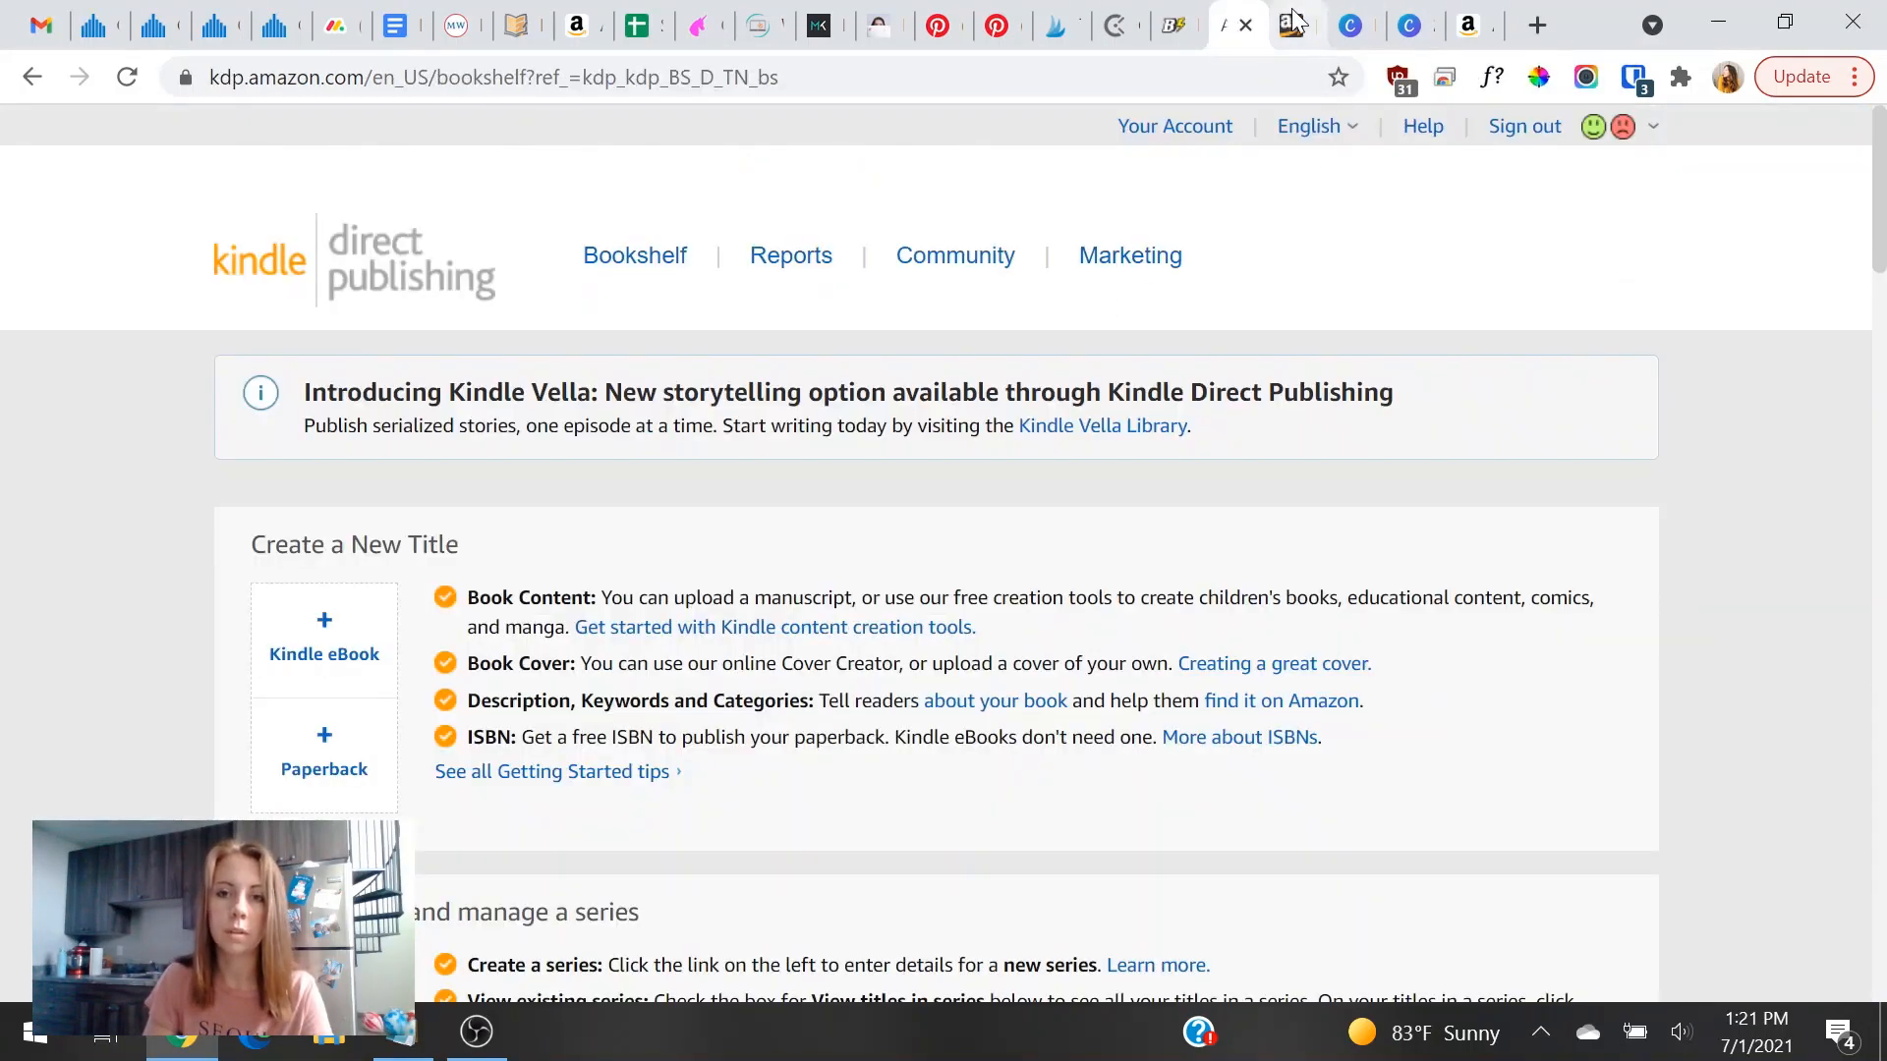
{"action": "left_click", "coordinate": [1292, 24]}
{"action": "key", "text": "Tab"}
{"action": "type", "text": "composition notebook"}
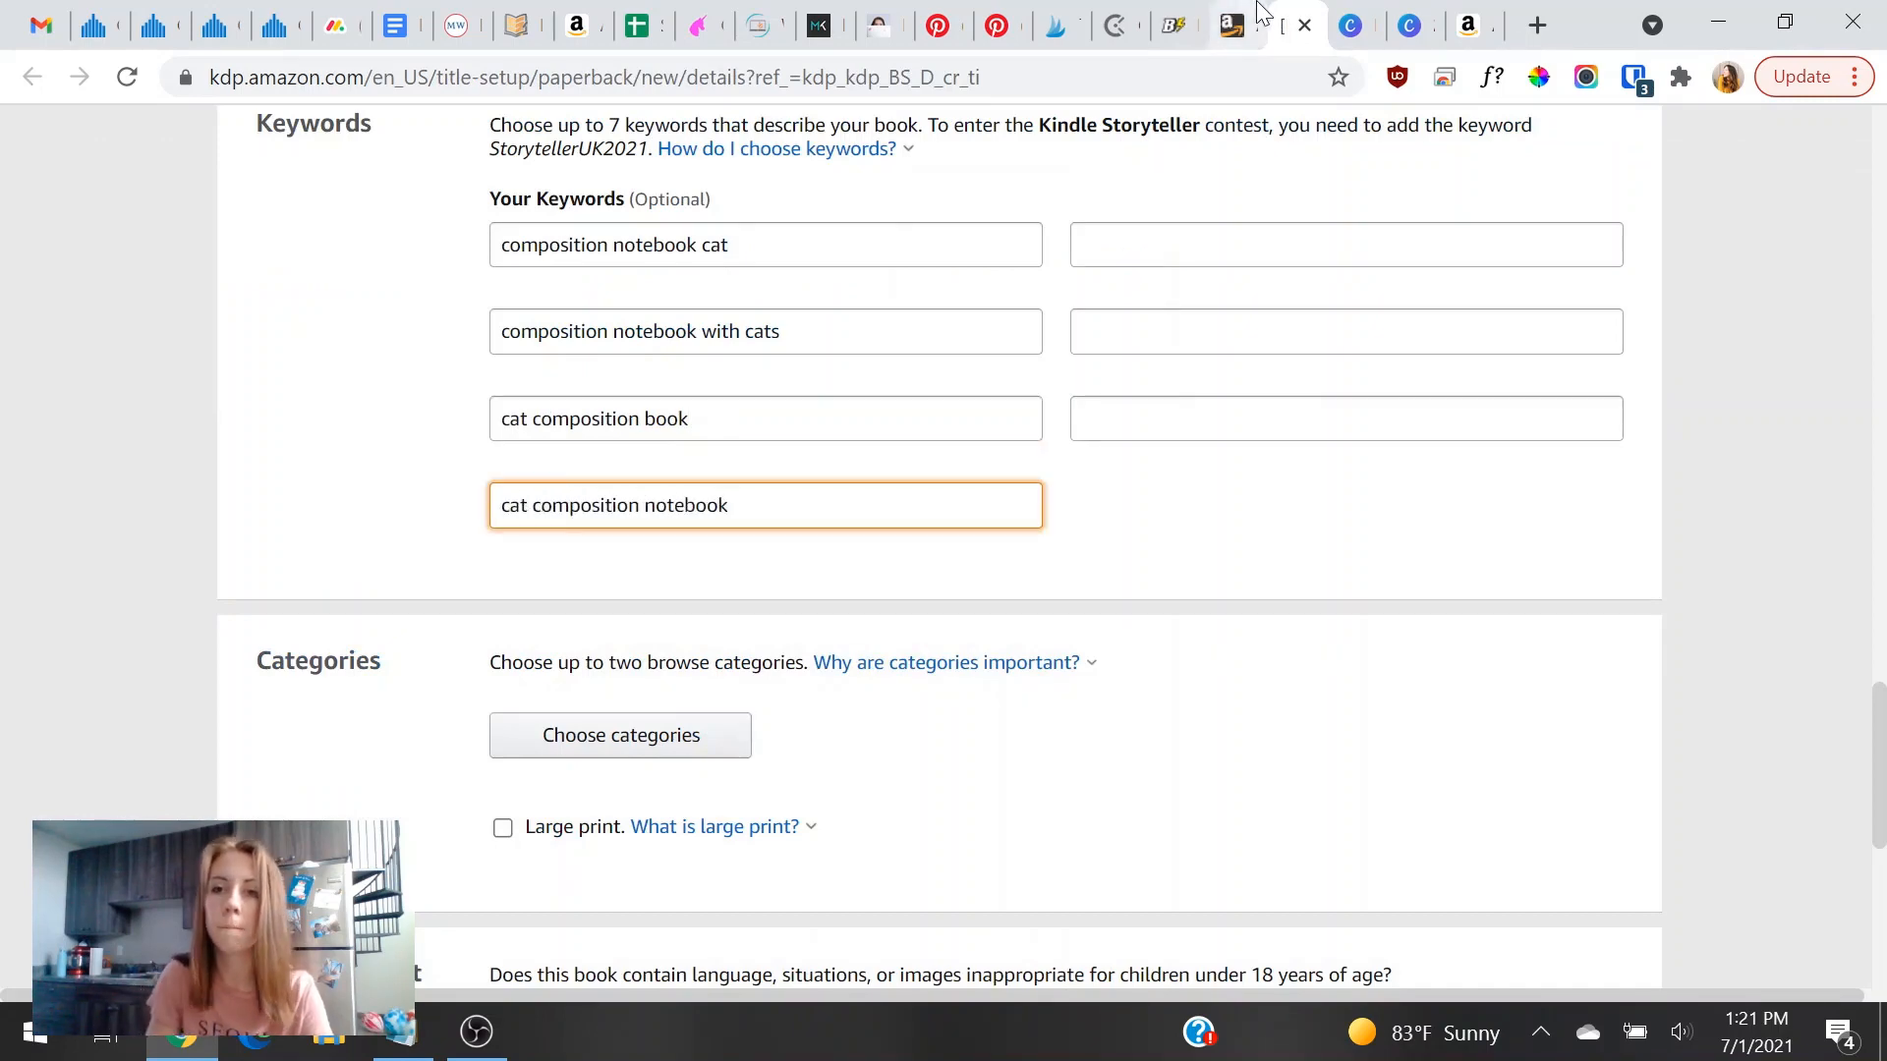
Look through the cat keyword results on the Amazon page, then add "composition notebooks with cats" as the paperback's fifth keyword.
{"action": "left_click", "coordinate": [1466, 23]}
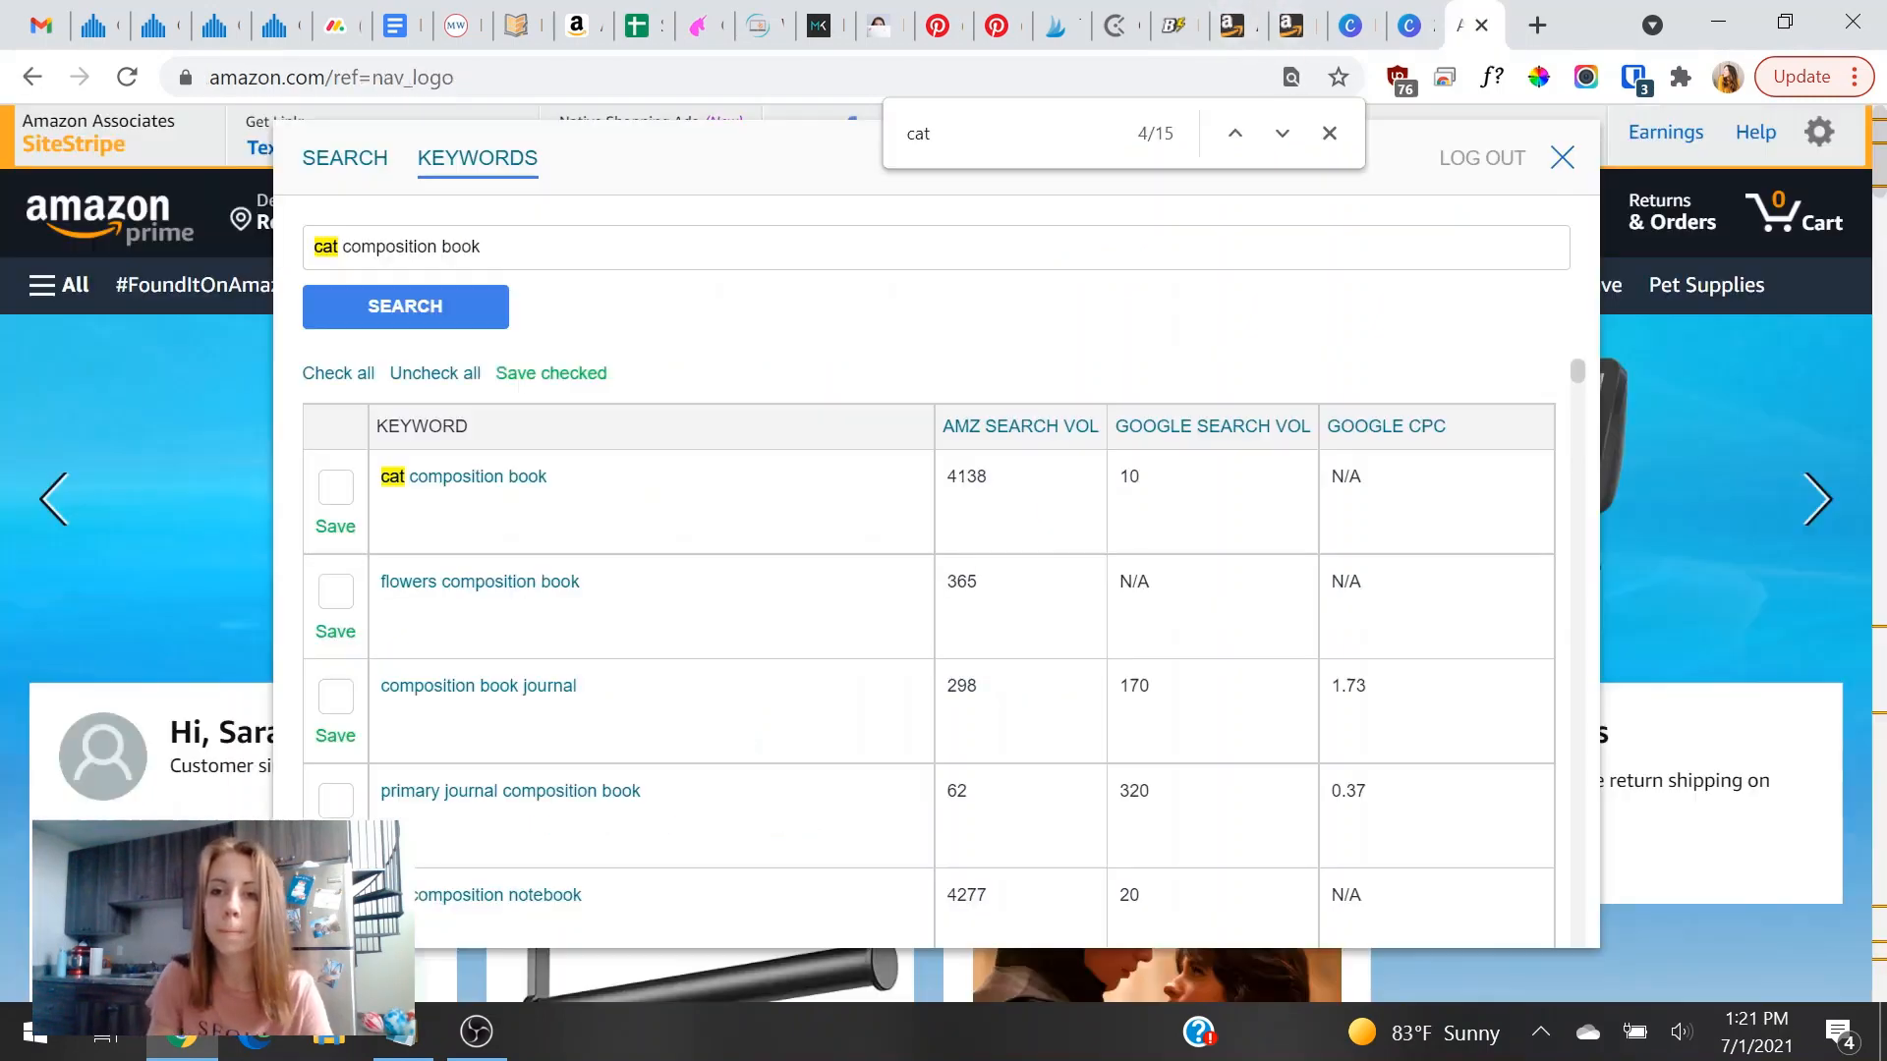
{"action": "left_click", "coordinate": [1284, 135]}
{"action": "left_click", "coordinate": [1284, 135]}
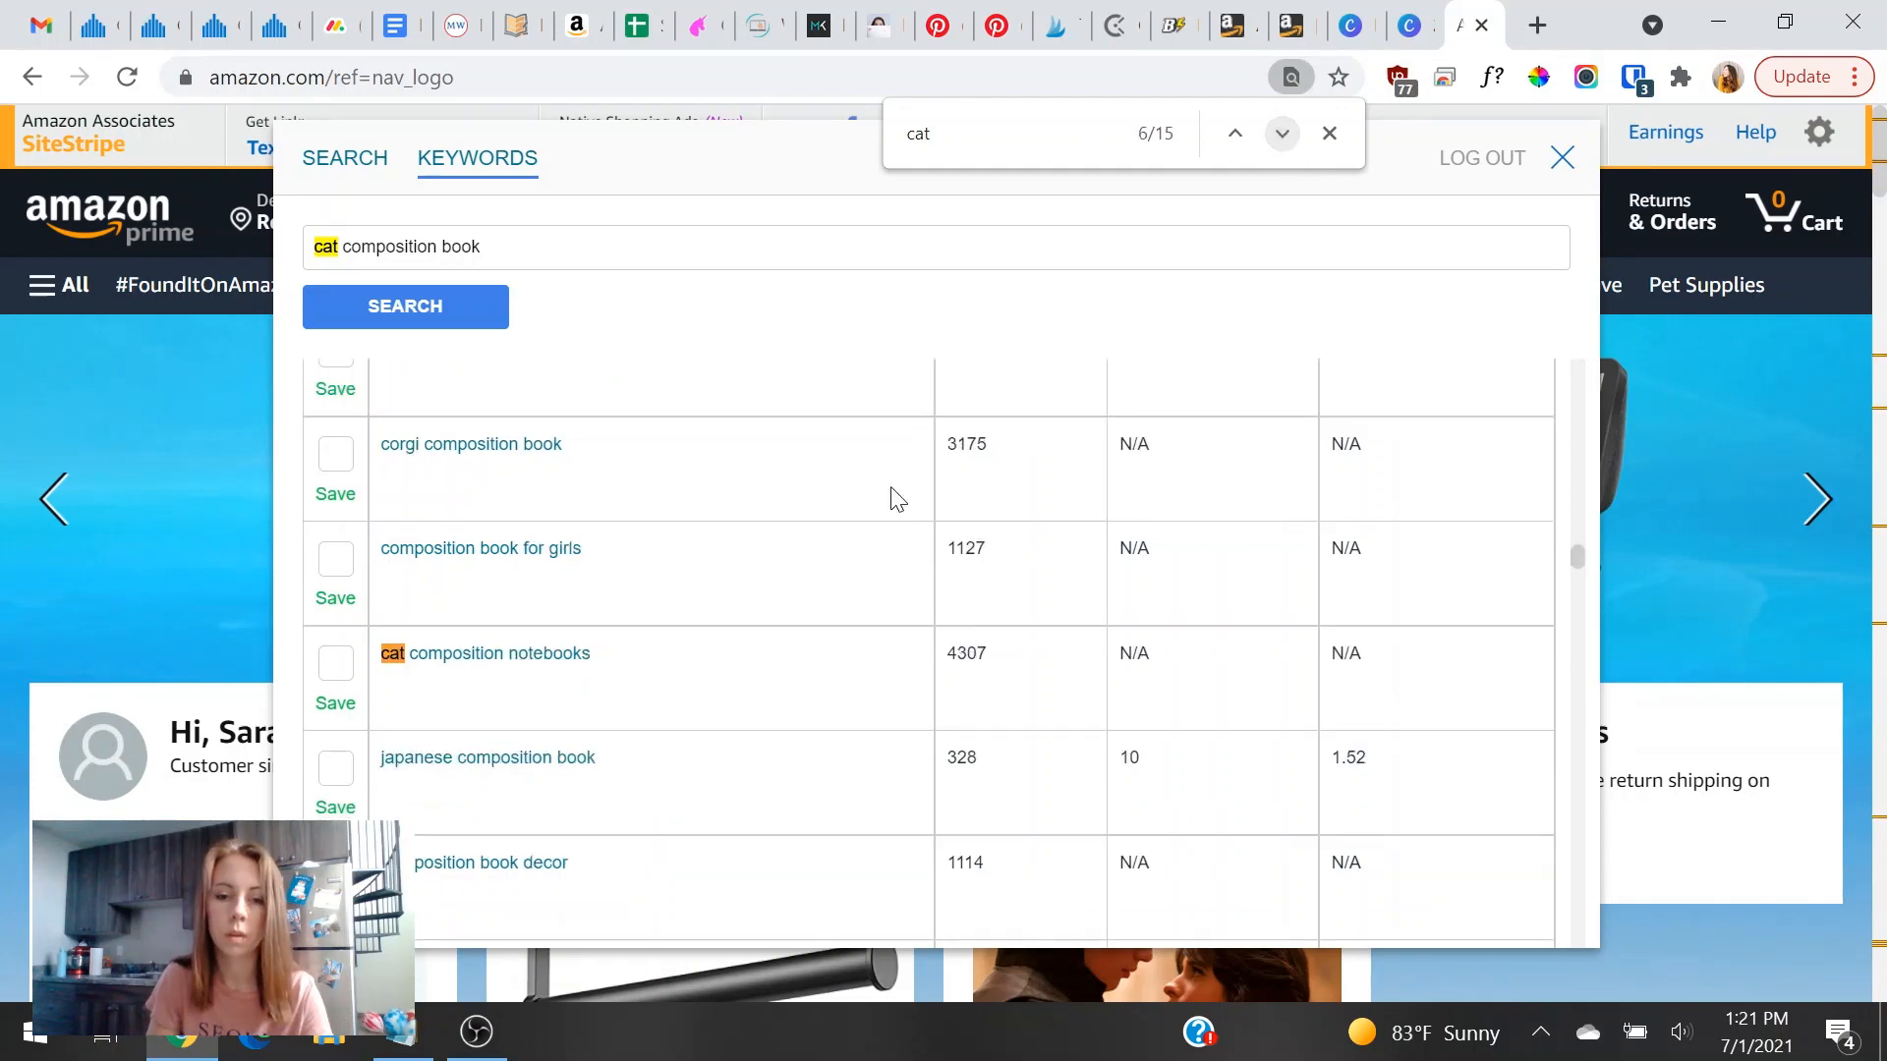
{"action": "left_click_drag", "start_coordinate": [674, 661], "coordinate": [381, 656]}
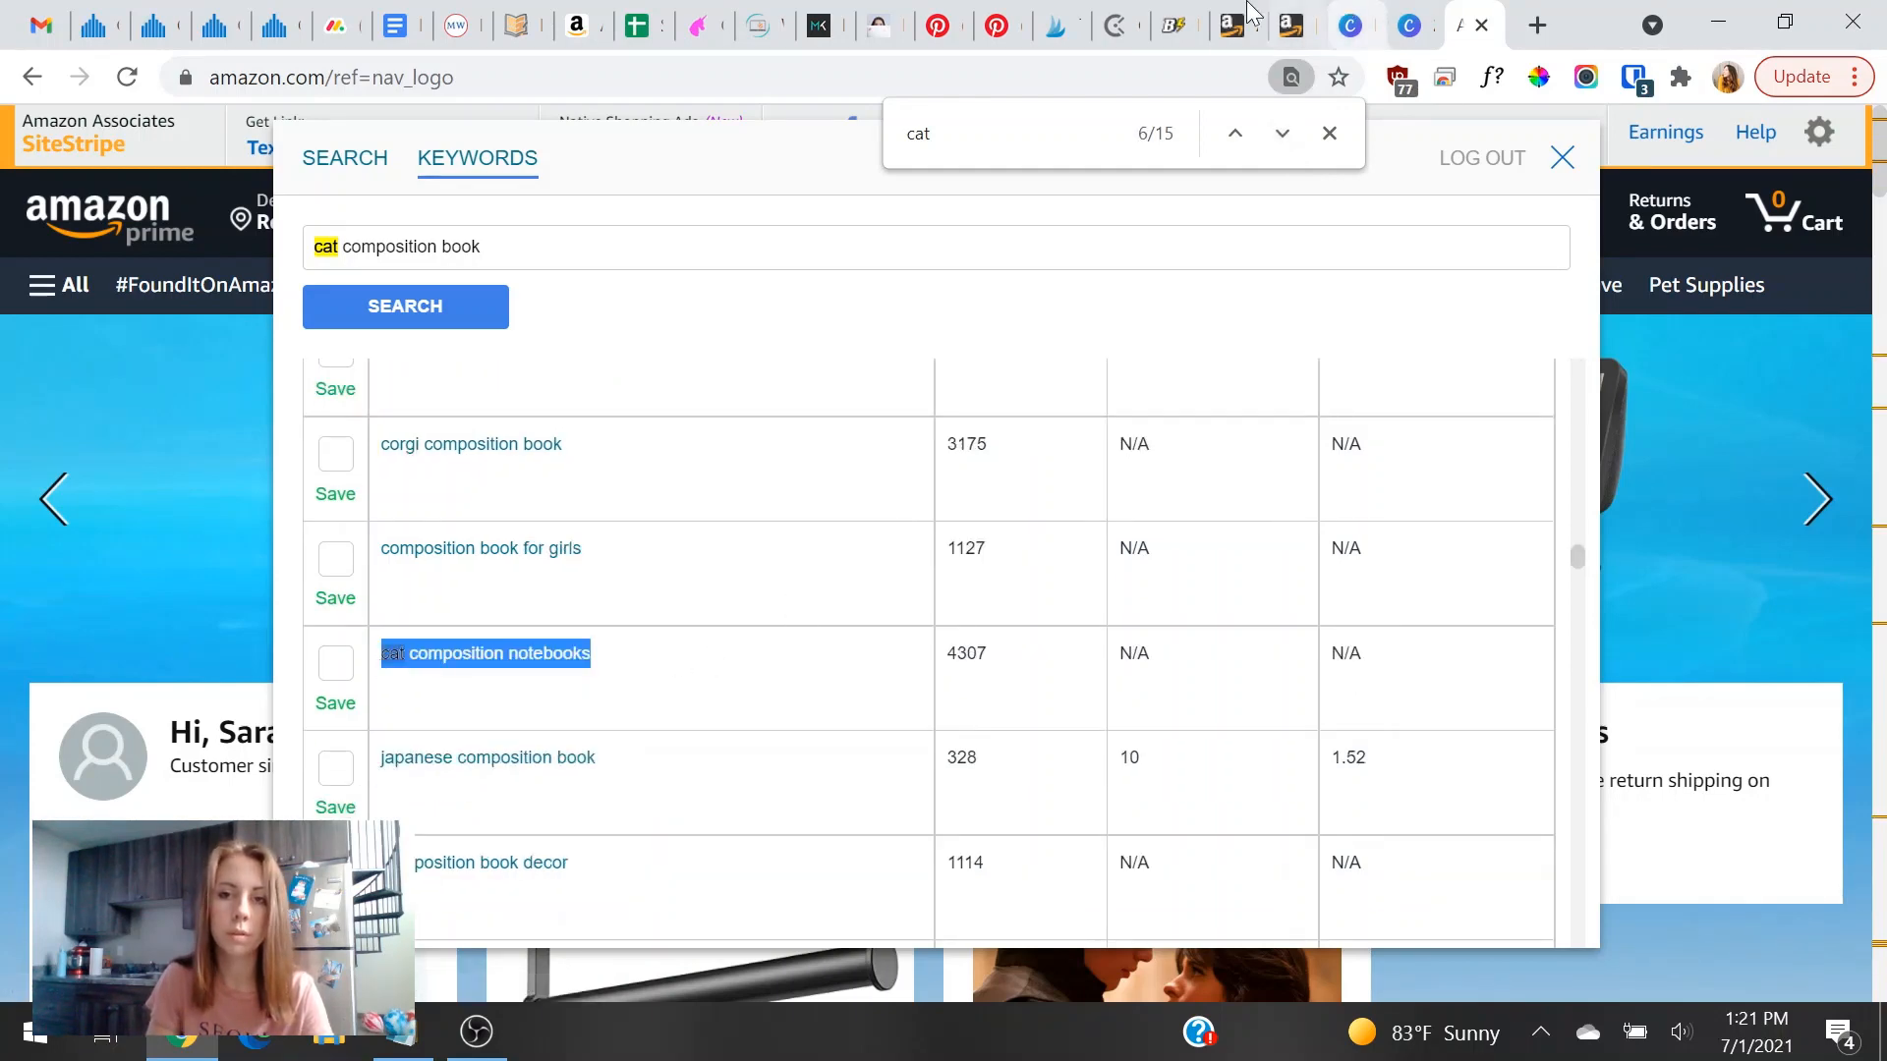
{"action": "left_click", "coordinate": [1232, 25]}
{"action": "left_click", "coordinate": [1291, 25]}
{"action": "key", "text": "Tab"}
{"action": "type", "text": "composition notebooks with cats"}
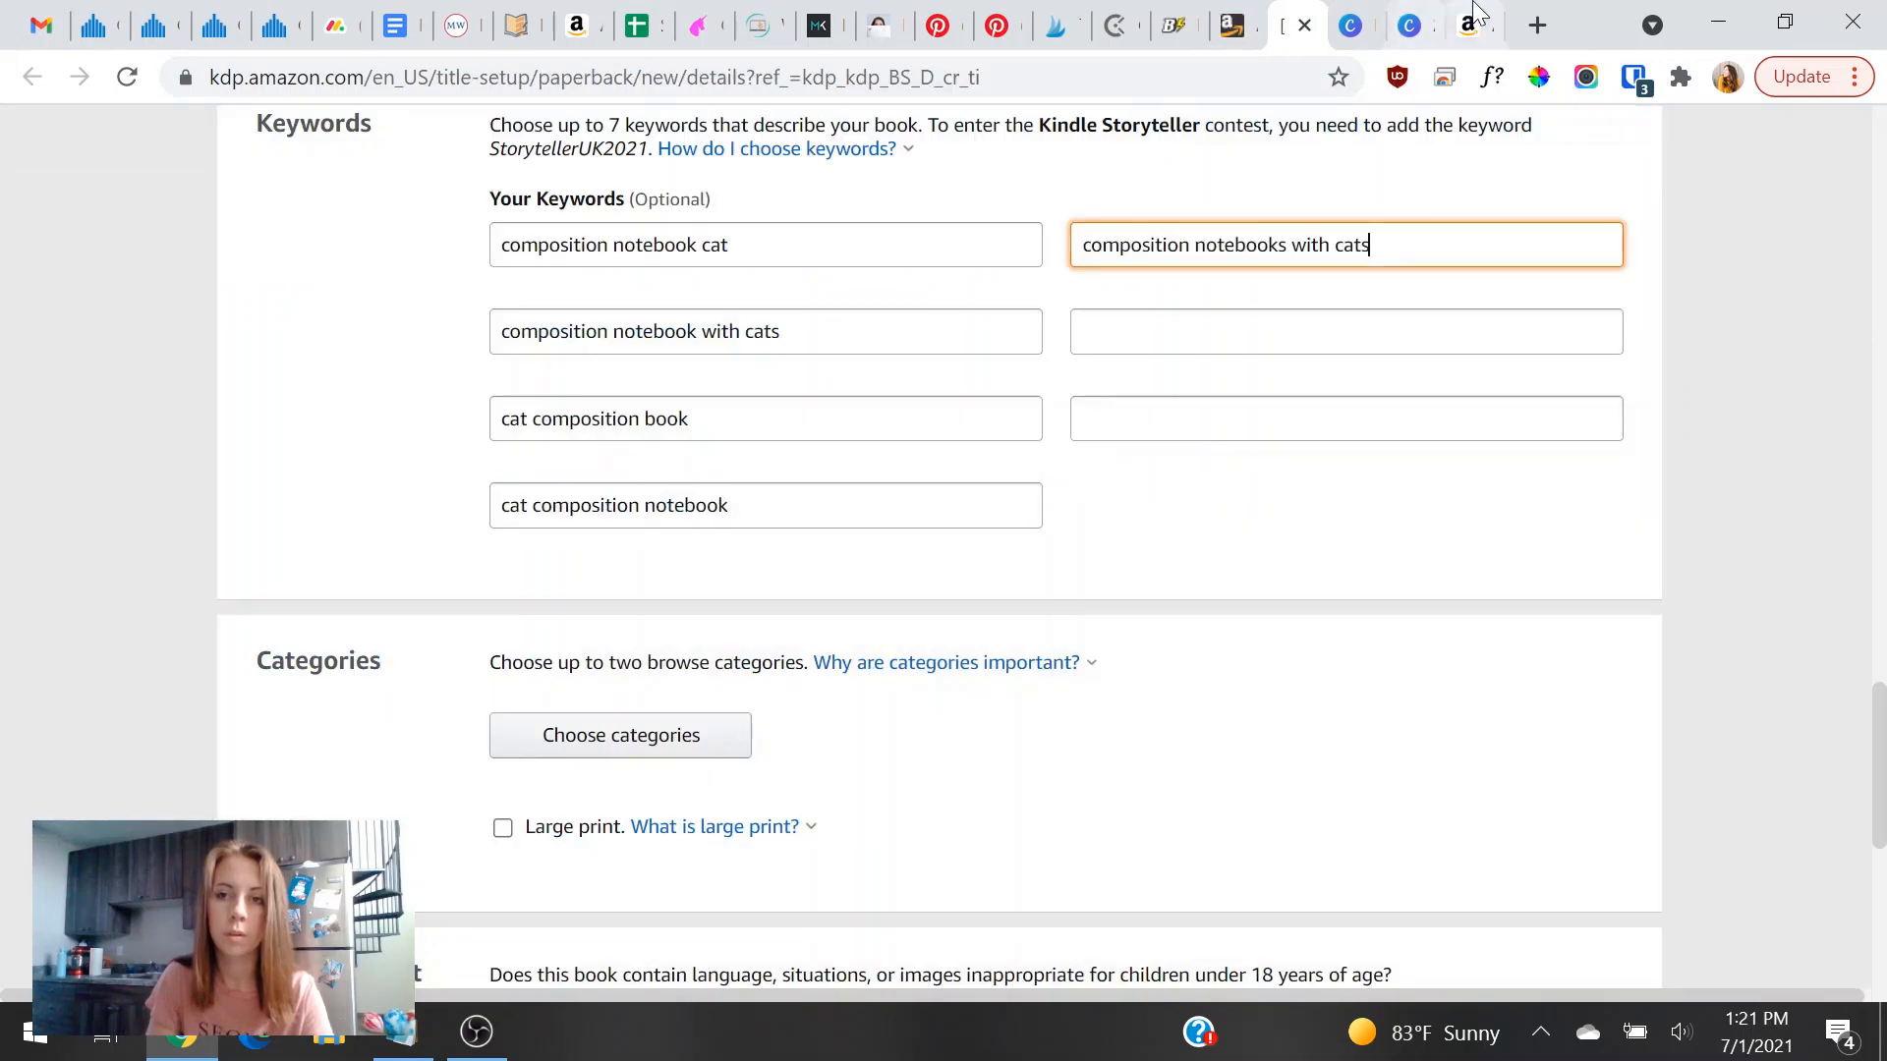
Look further through the keyword results on the Amazon page and copy the phrase "composition notebook for girls cat".
{"action": "left_click", "coordinate": [1468, 25]}
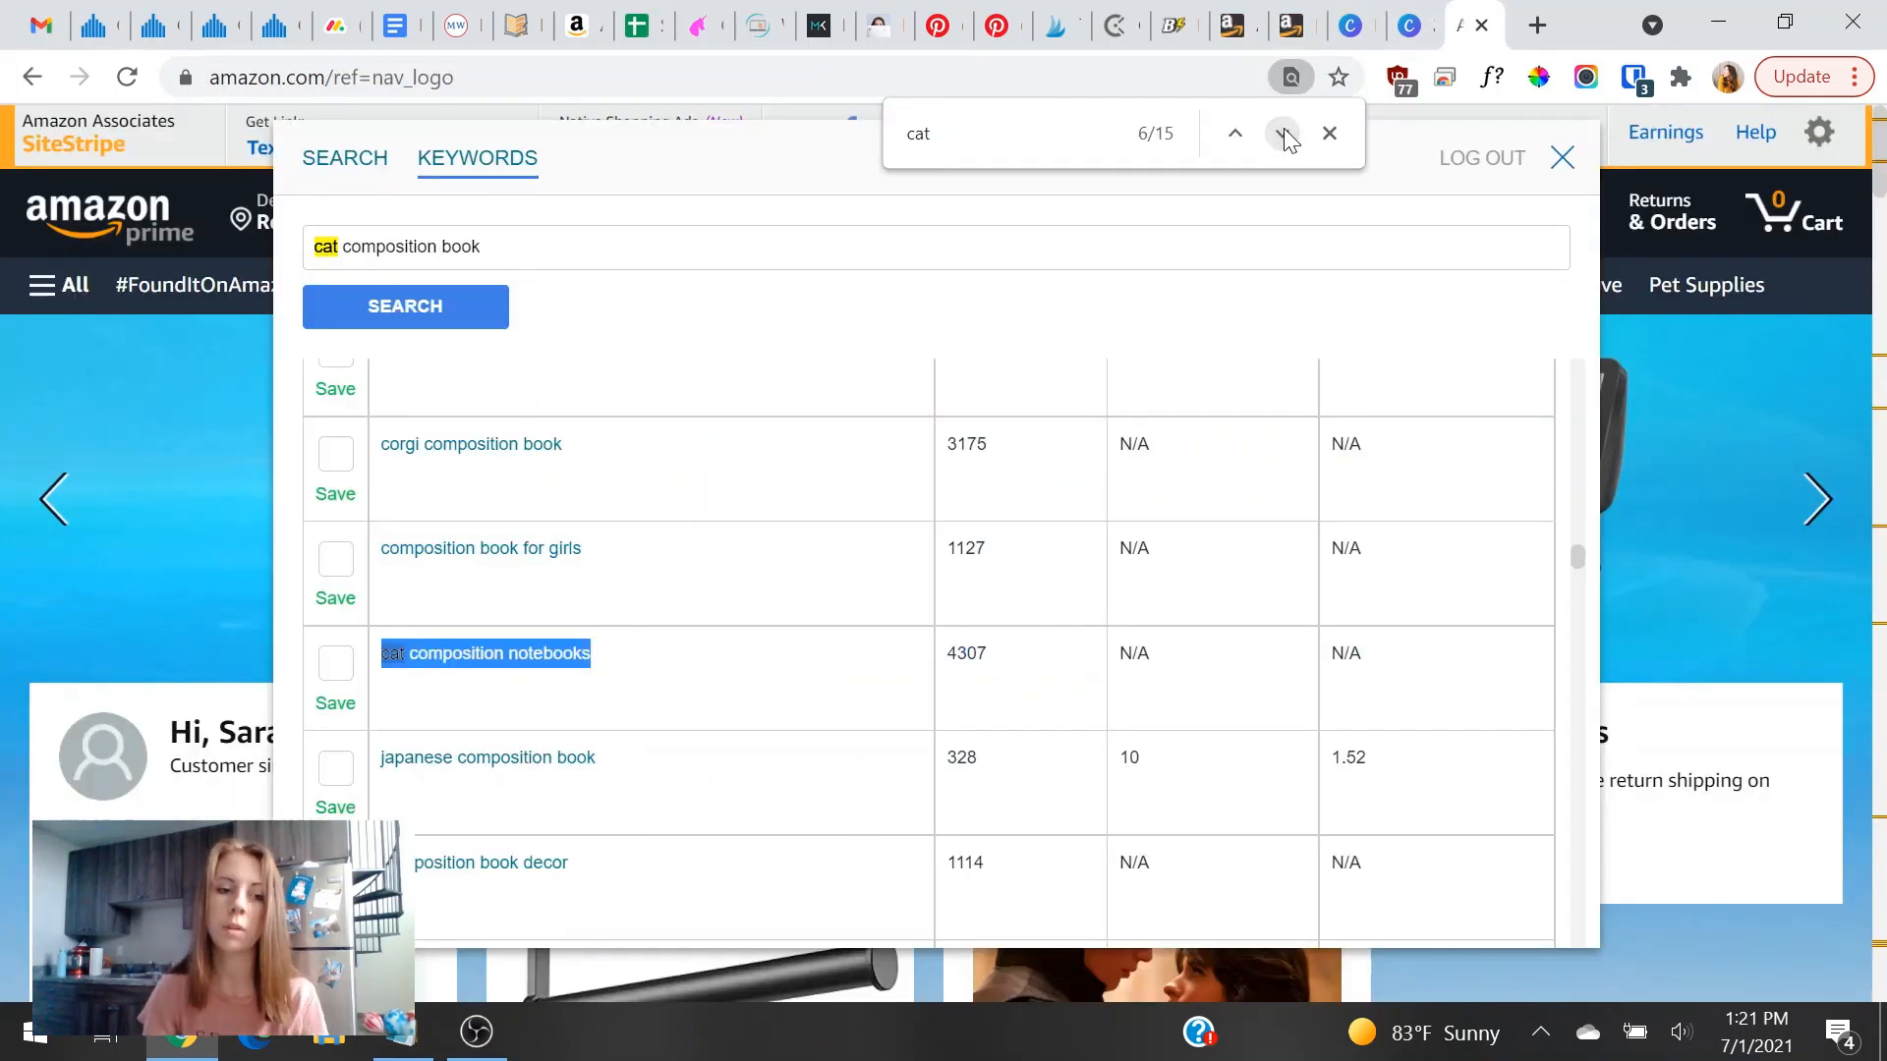
{"action": "scroll", "coordinate": [1091, 522], "scroll_direction": "down", "scroll_amount": 15}
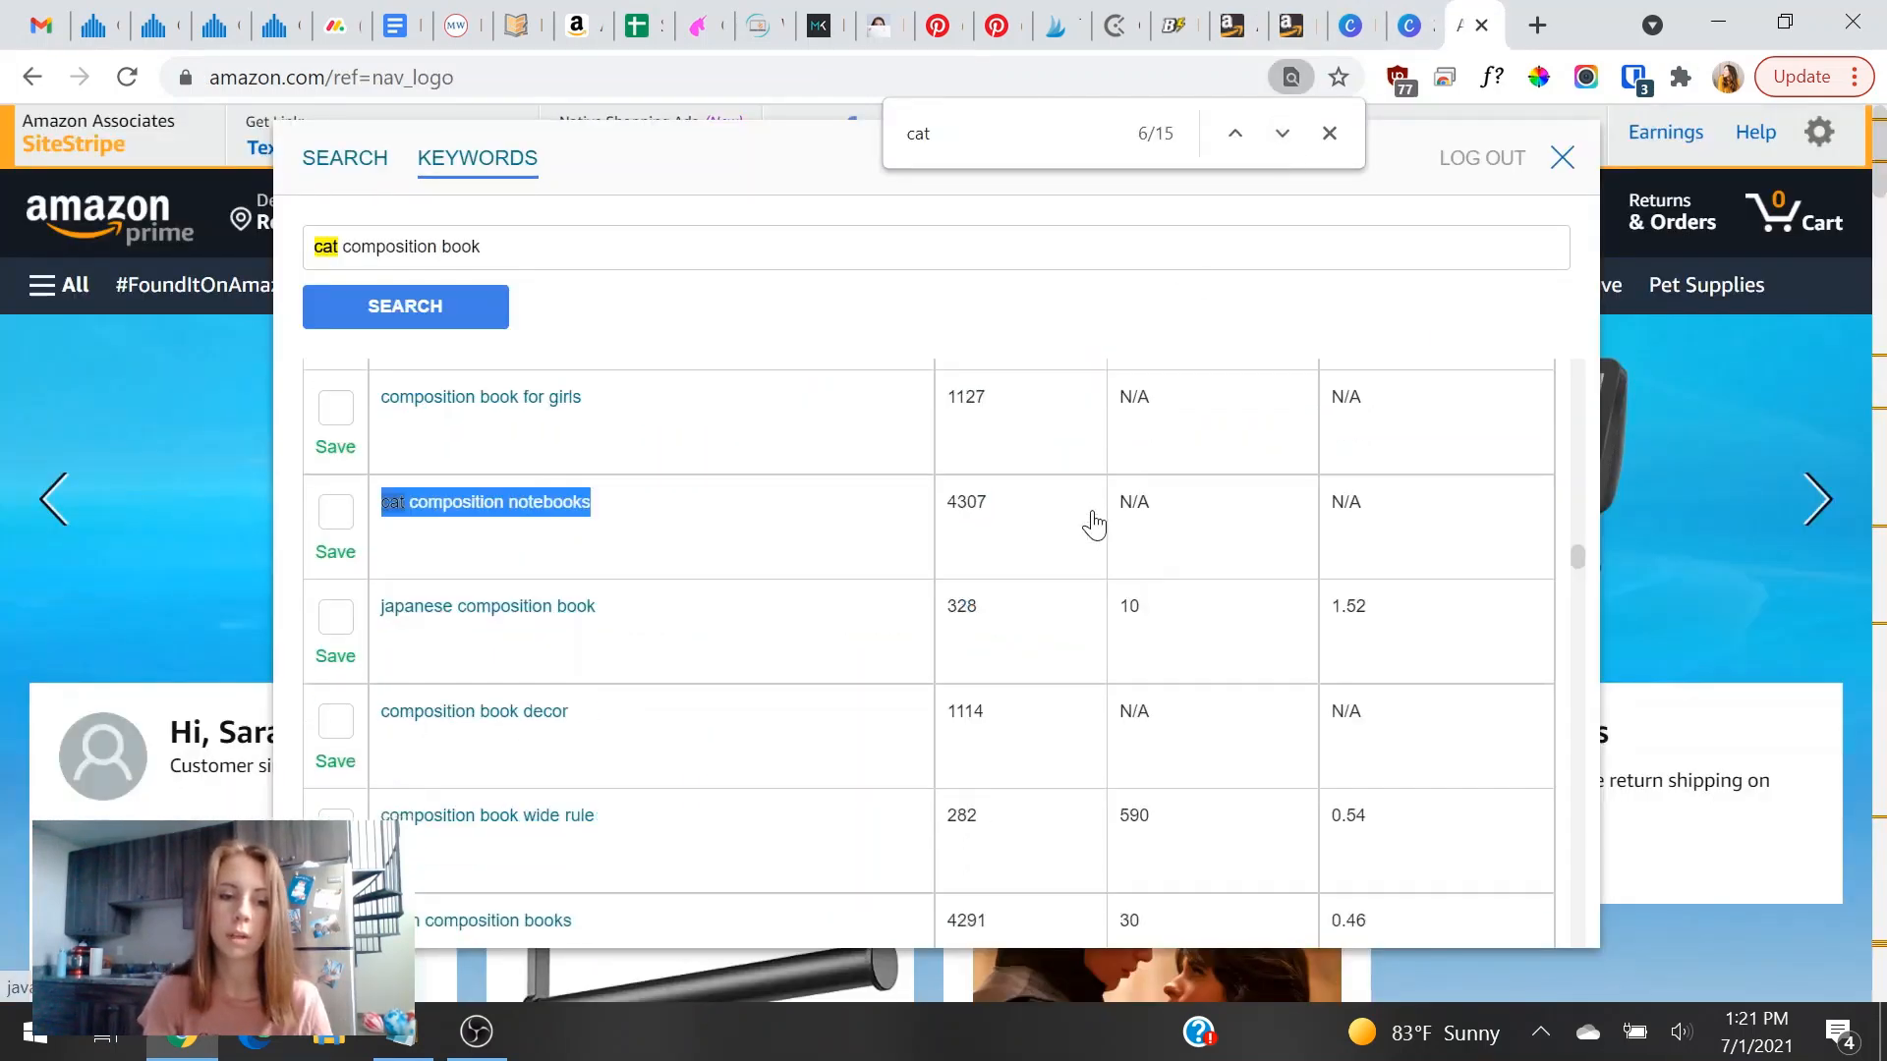
{"action": "scroll", "coordinate": [1118, 550], "scroll_direction": "down", "scroll_amount": 5}
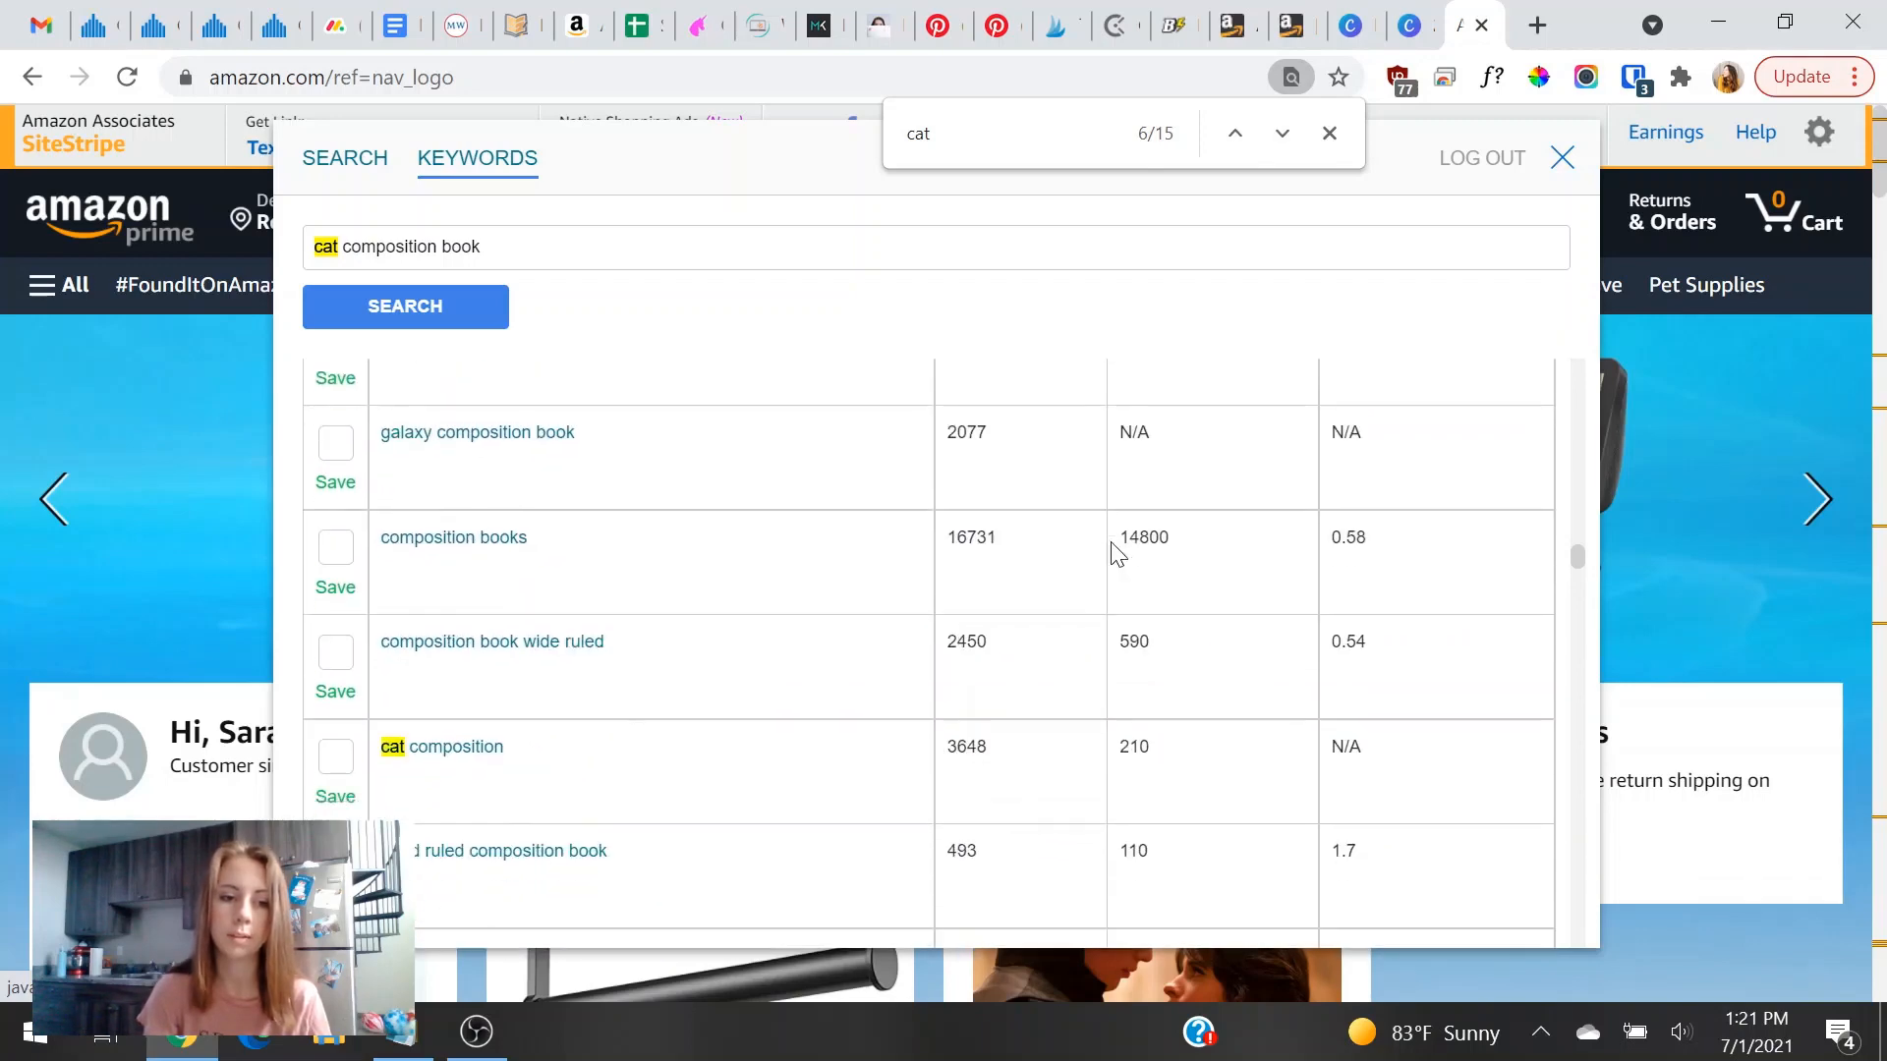
{"action": "scroll", "coordinate": [561, 623], "scroll_direction": "up", "scroll_amount": 1}
{"action": "scroll", "coordinate": [590, 659], "scroll_direction": "down", "scroll_amount": 2}
{"action": "scroll", "coordinate": [593, 671], "scroll_direction": "up", "scroll_amount": 1}
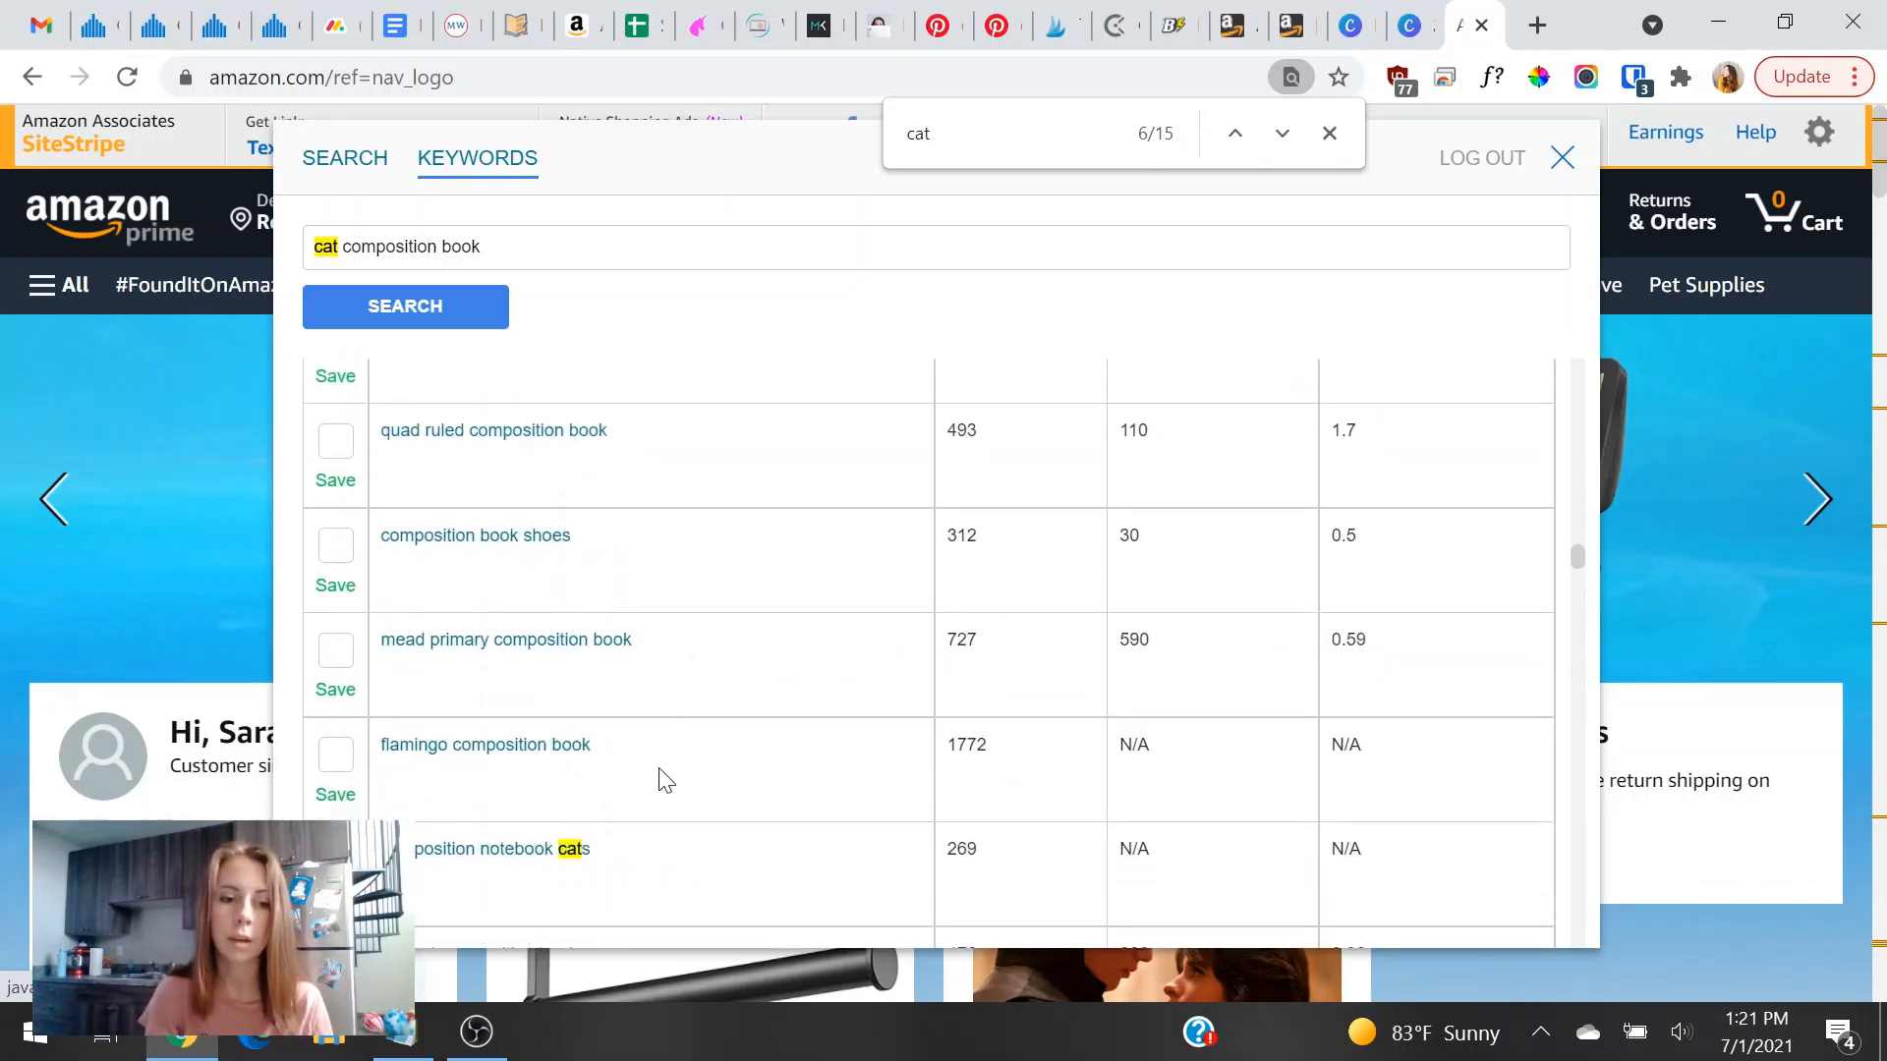
{"action": "scroll", "coordinate": [682, 674], "scroll_direction": "down", "scroll_amount": 5}
{"action": "scroll", "coordinate": [682, 674], "scroll_direction": "down", "scroll_amount": 10}
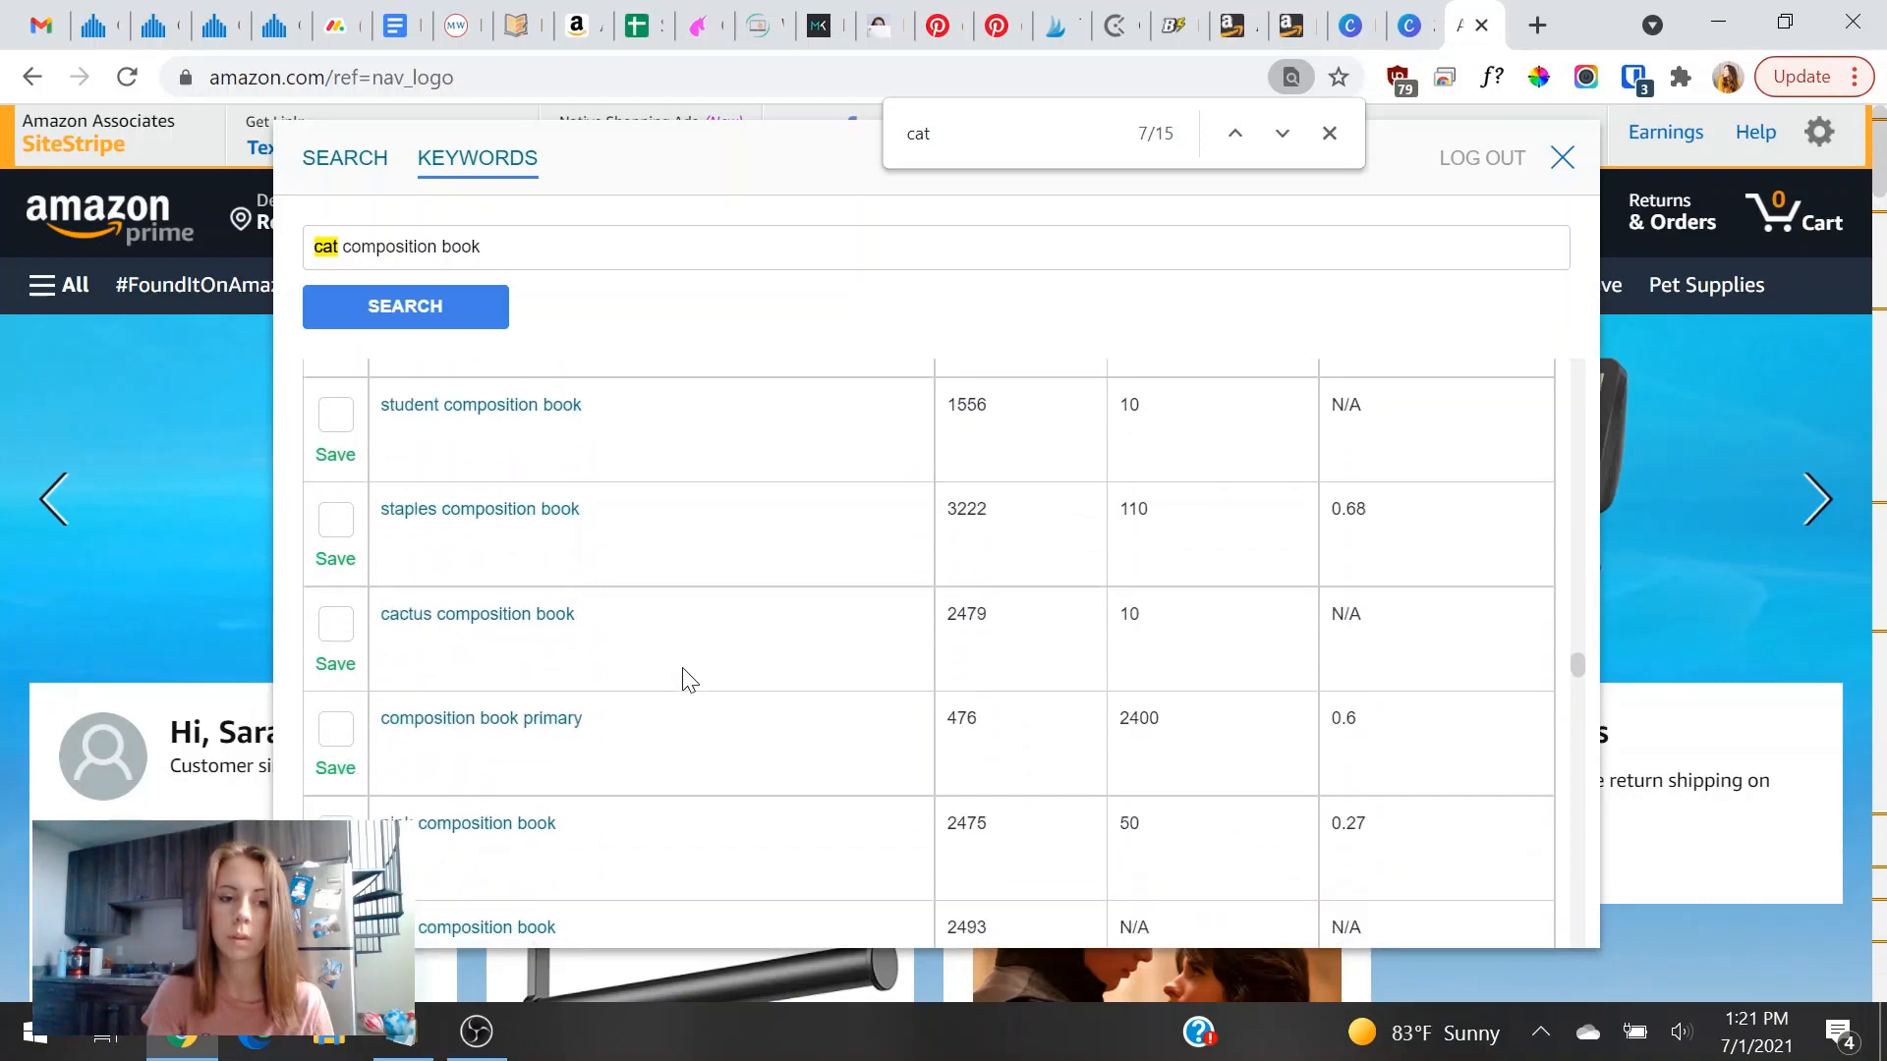
{"action": "triple_click", "coordinate": [511, 429]}
{"action": "key", "text": "ctrl+c"}
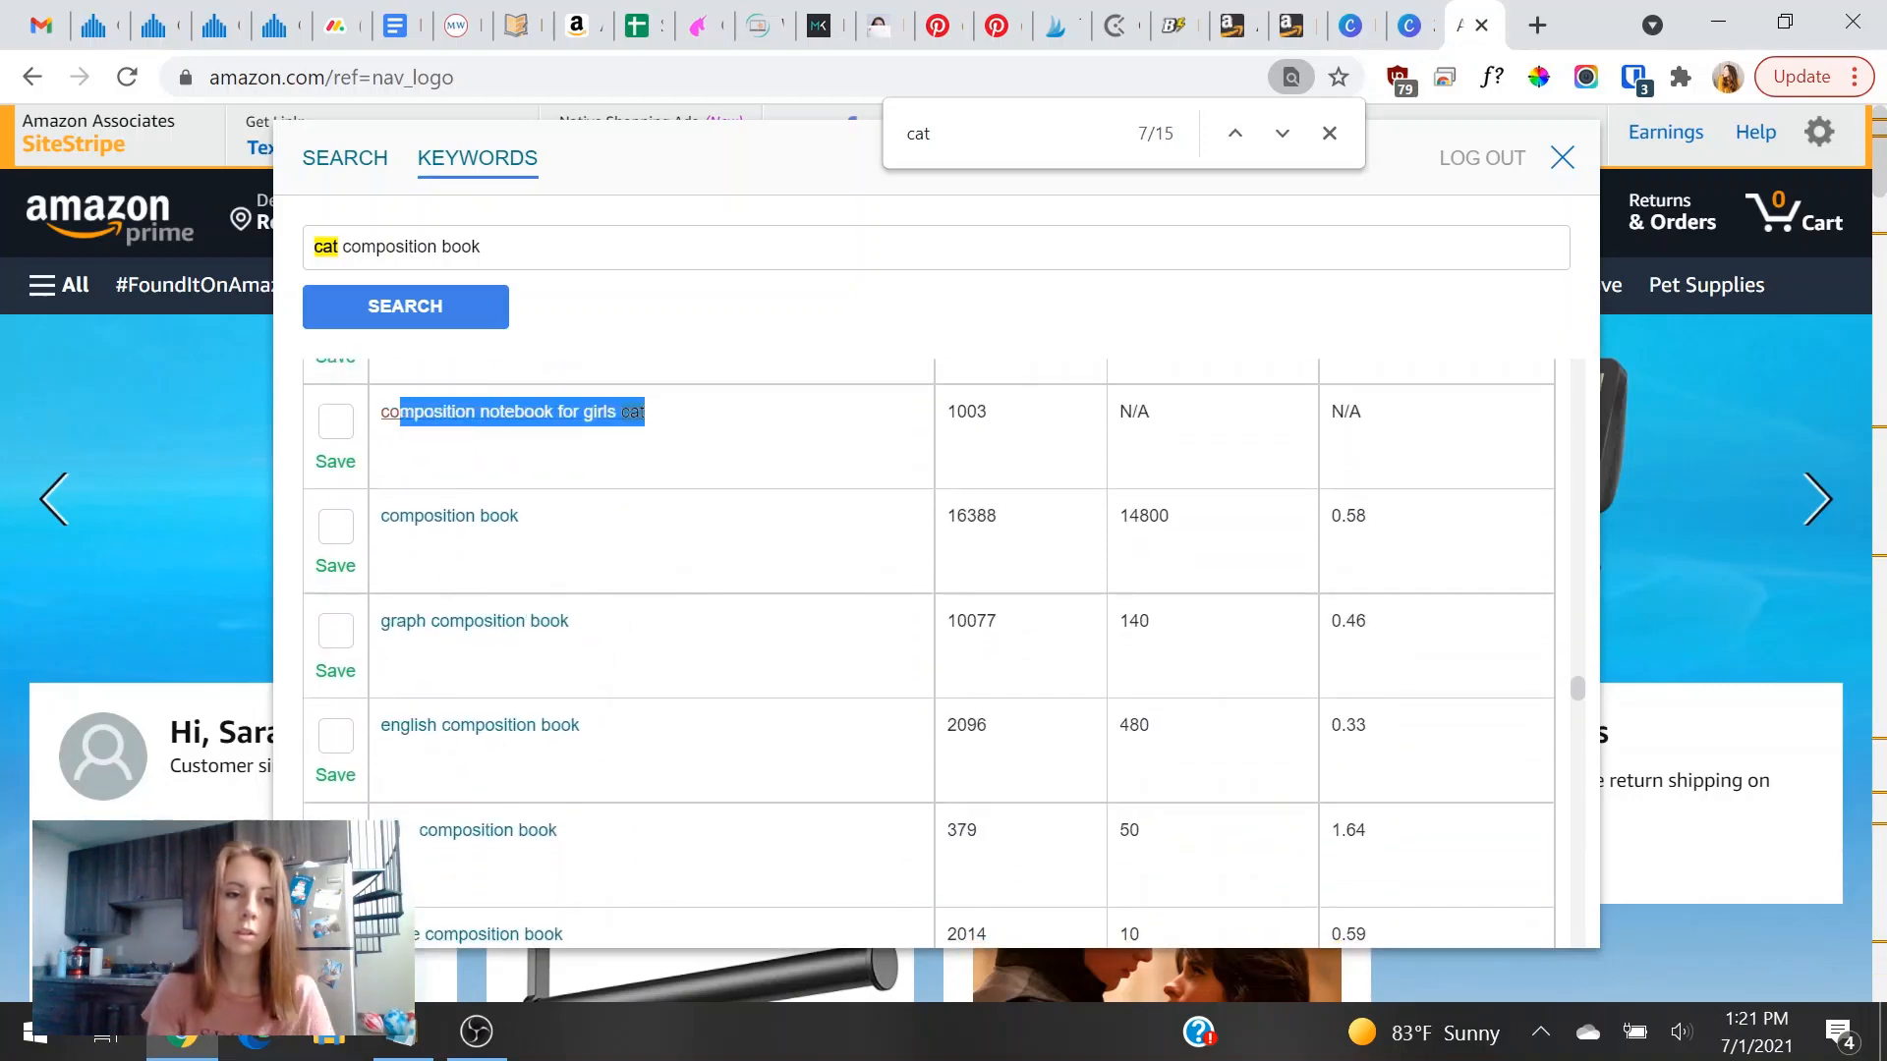
Insert "for Girls" after "Composition Notebook Cat" in the paperback's subtitle on the Kindle Direct Publishing details page.
{"action": "left_click", "coordinate": [1240, 14]}
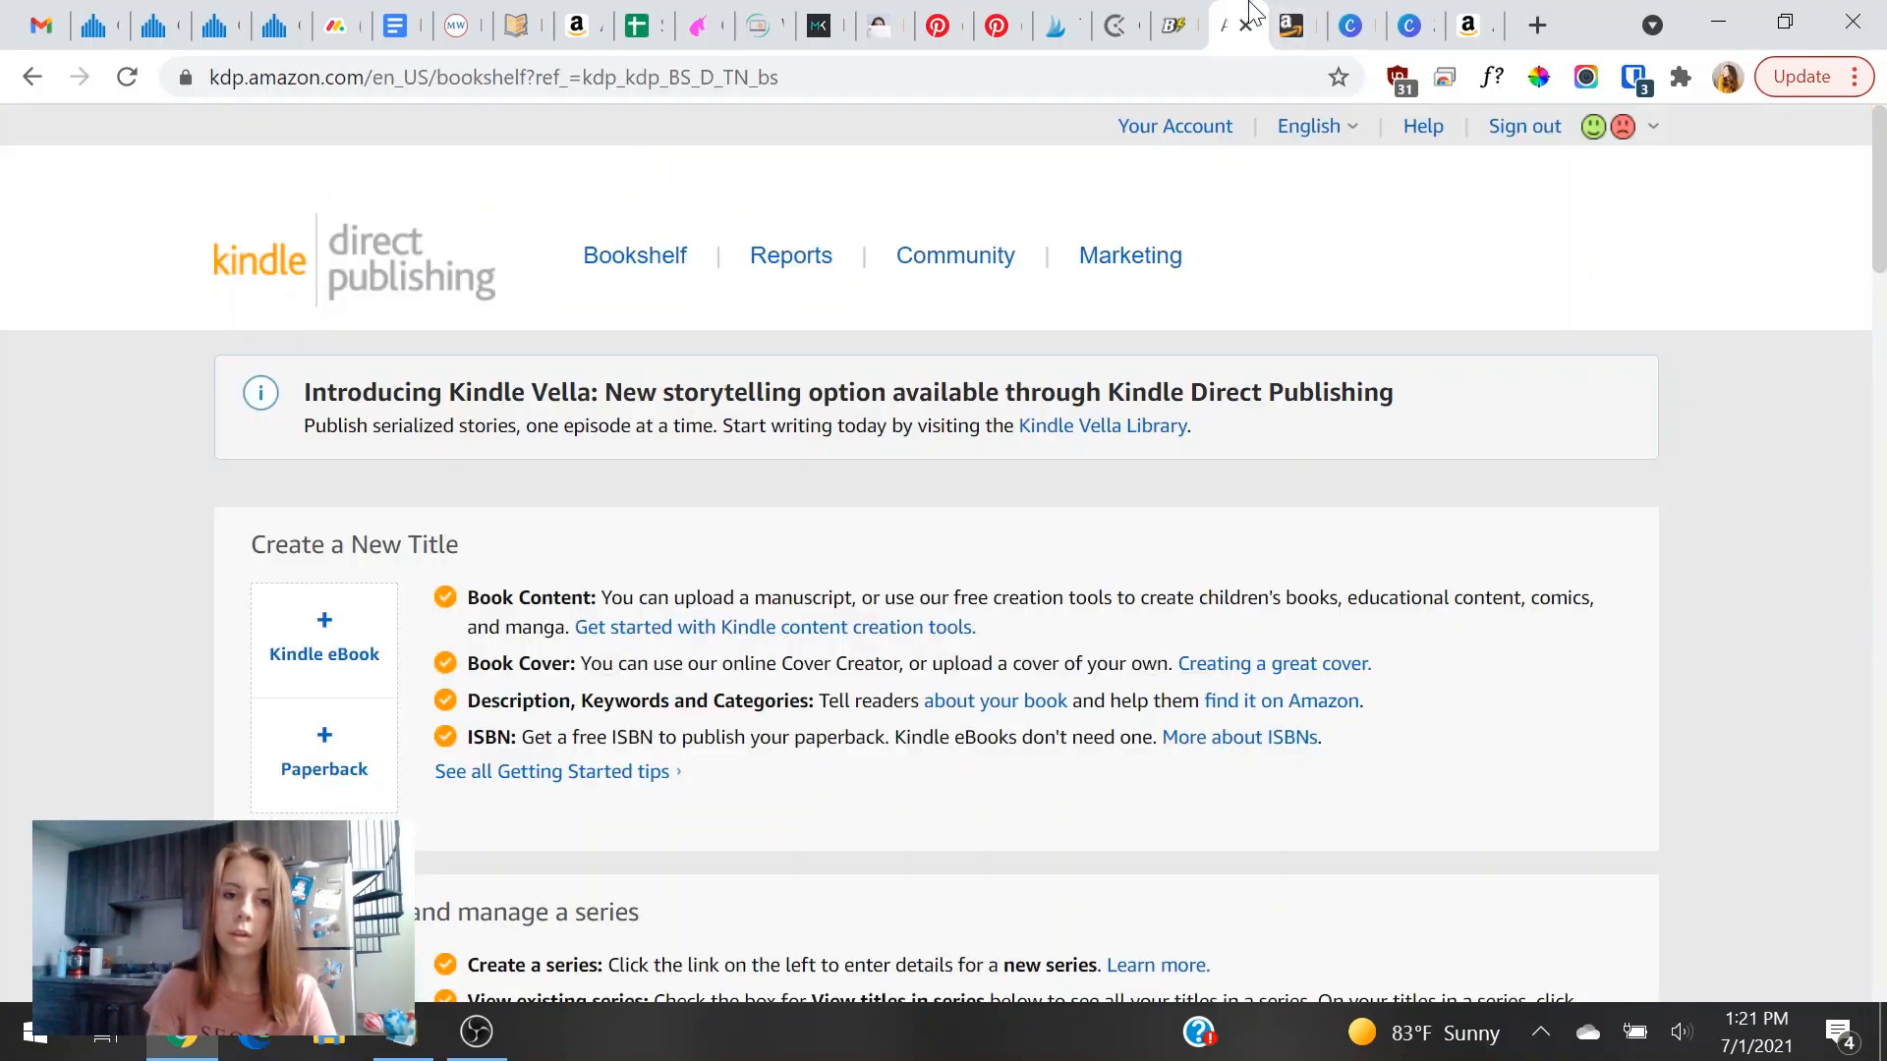
{"action": "left_click", "coordinate": [1295, 24]}
{"action": "scroll", "coordinate": [1347, 504], "scroll_direction": "up", "scroll_amount": 15}
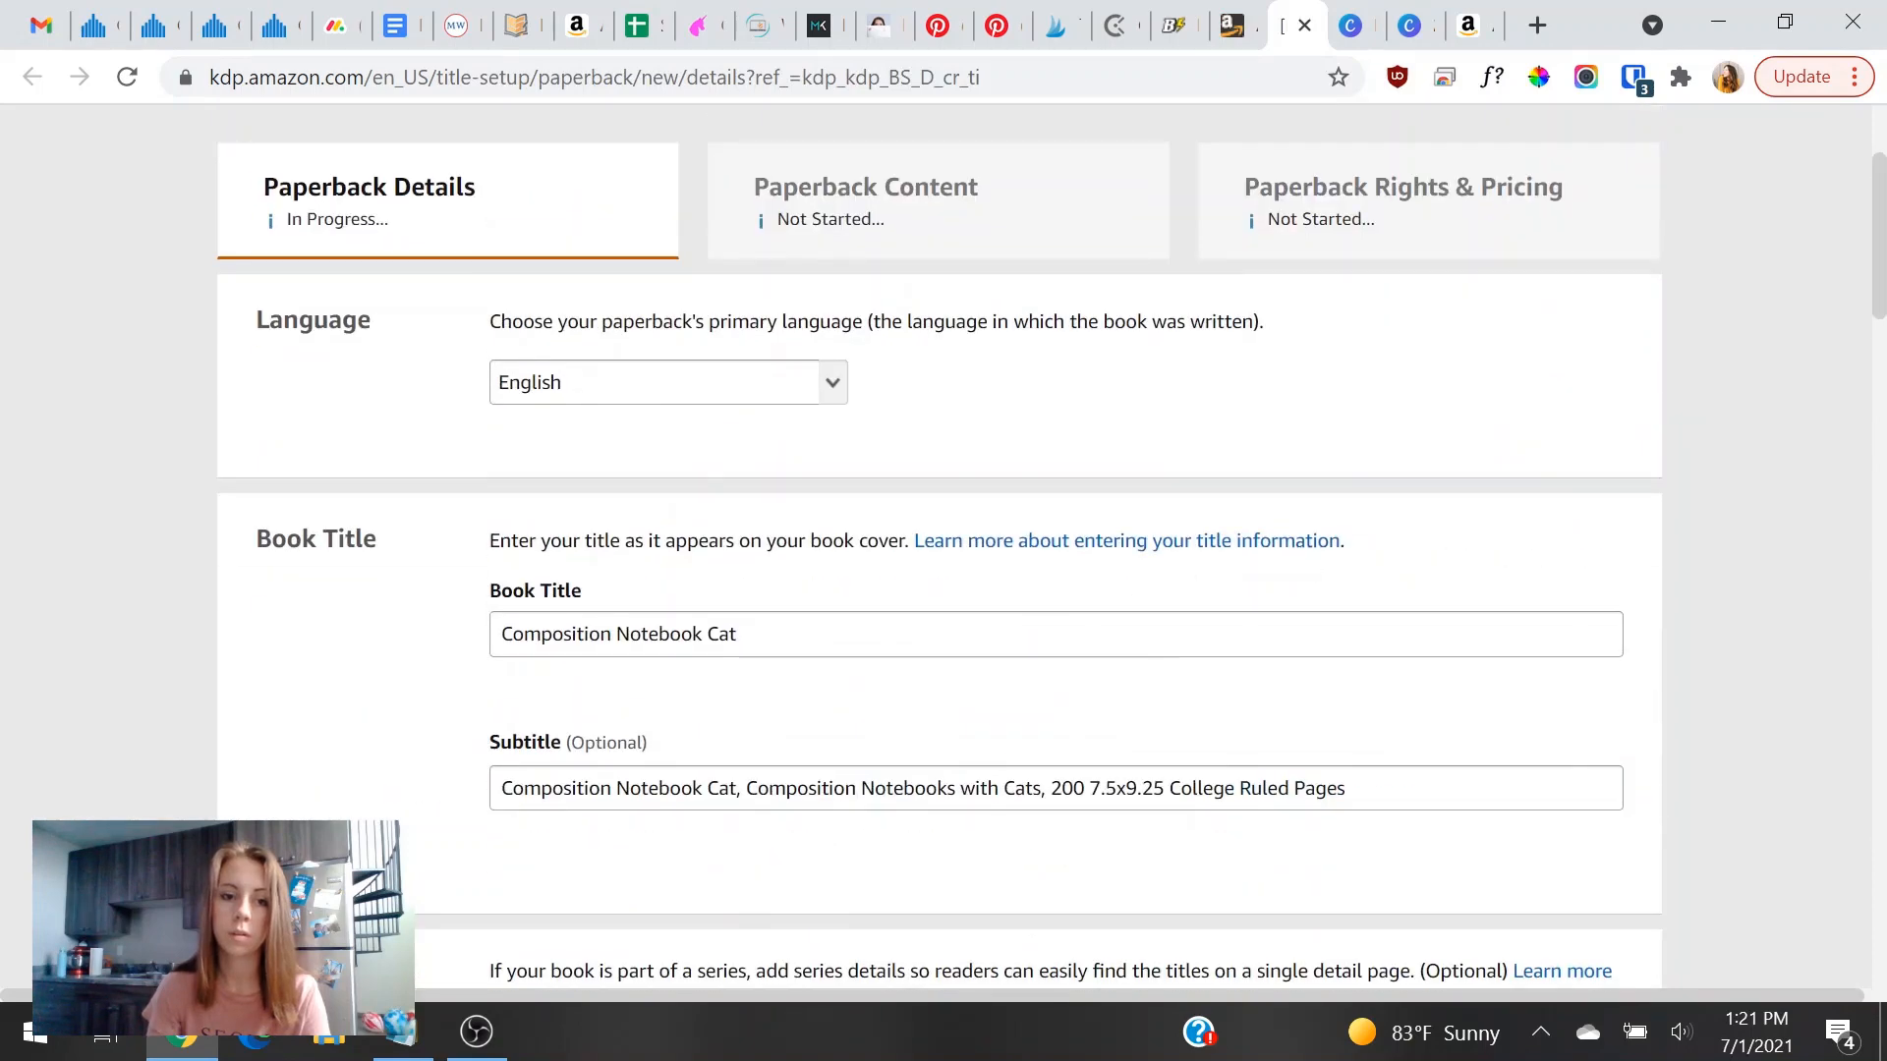
{"action": "scroll", "coordinate": [729, 728], "scroll_direction": "down", "scroll_amount": 2}
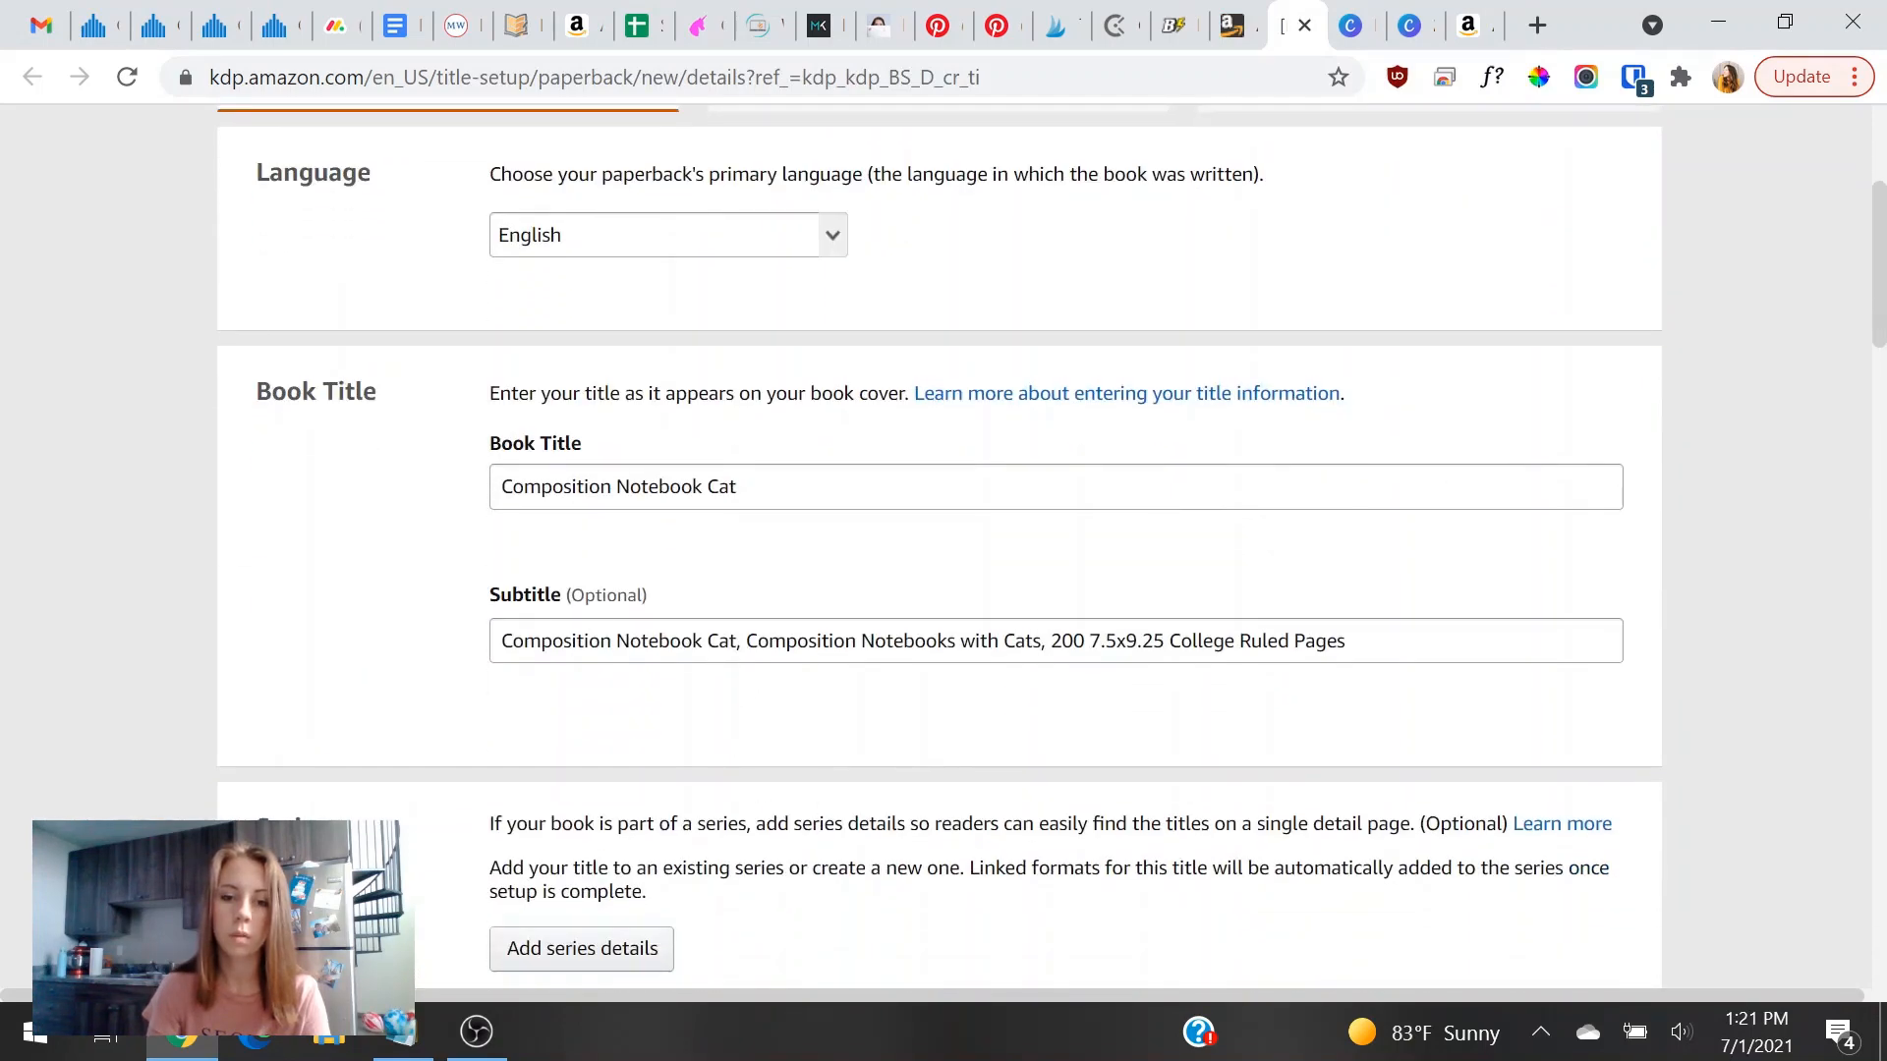
{"action": "left_click", "coordinate": [736, 641]}
{"action": "type", "text": "for Girls"}
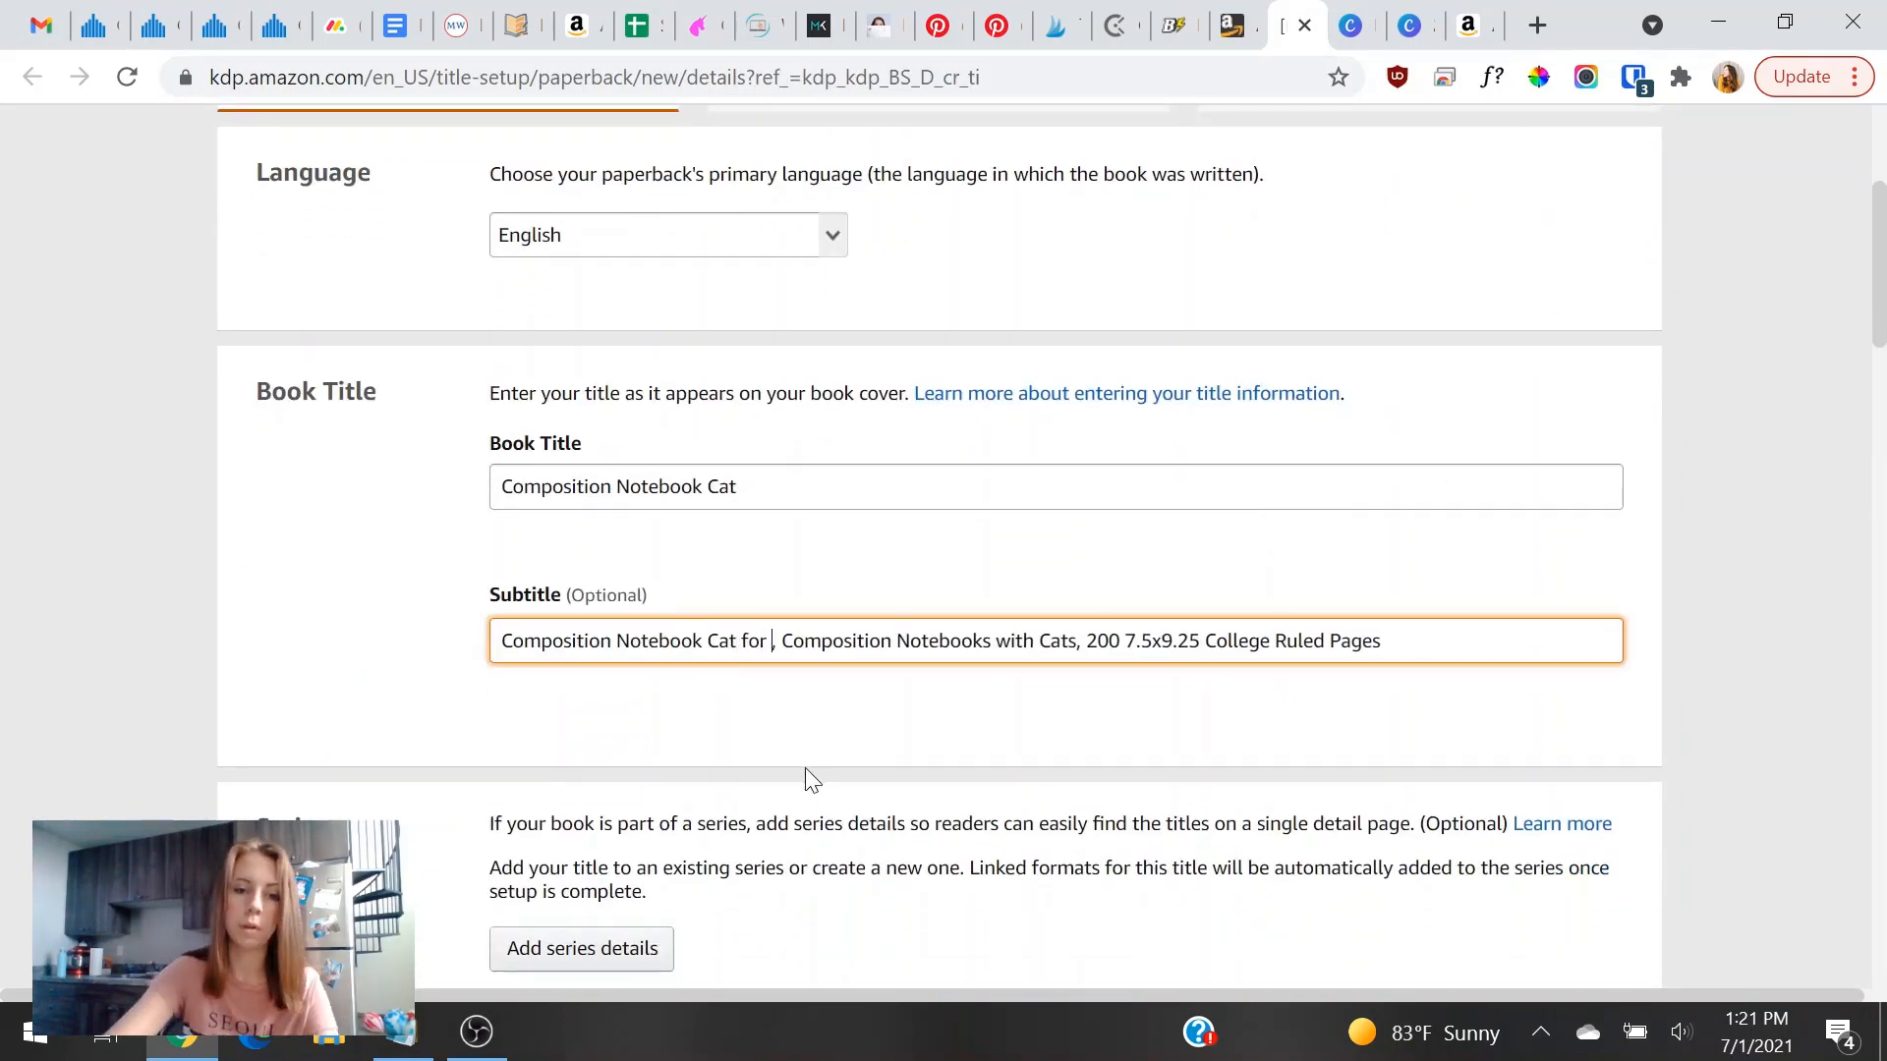
Add the copied phrase "composition notebook for girls cat" as the paperback's sixth keyword.
{"action": "scroll", "coordinate": [805, 769], "scroll_direction": "down", "scroll_amount": 15}
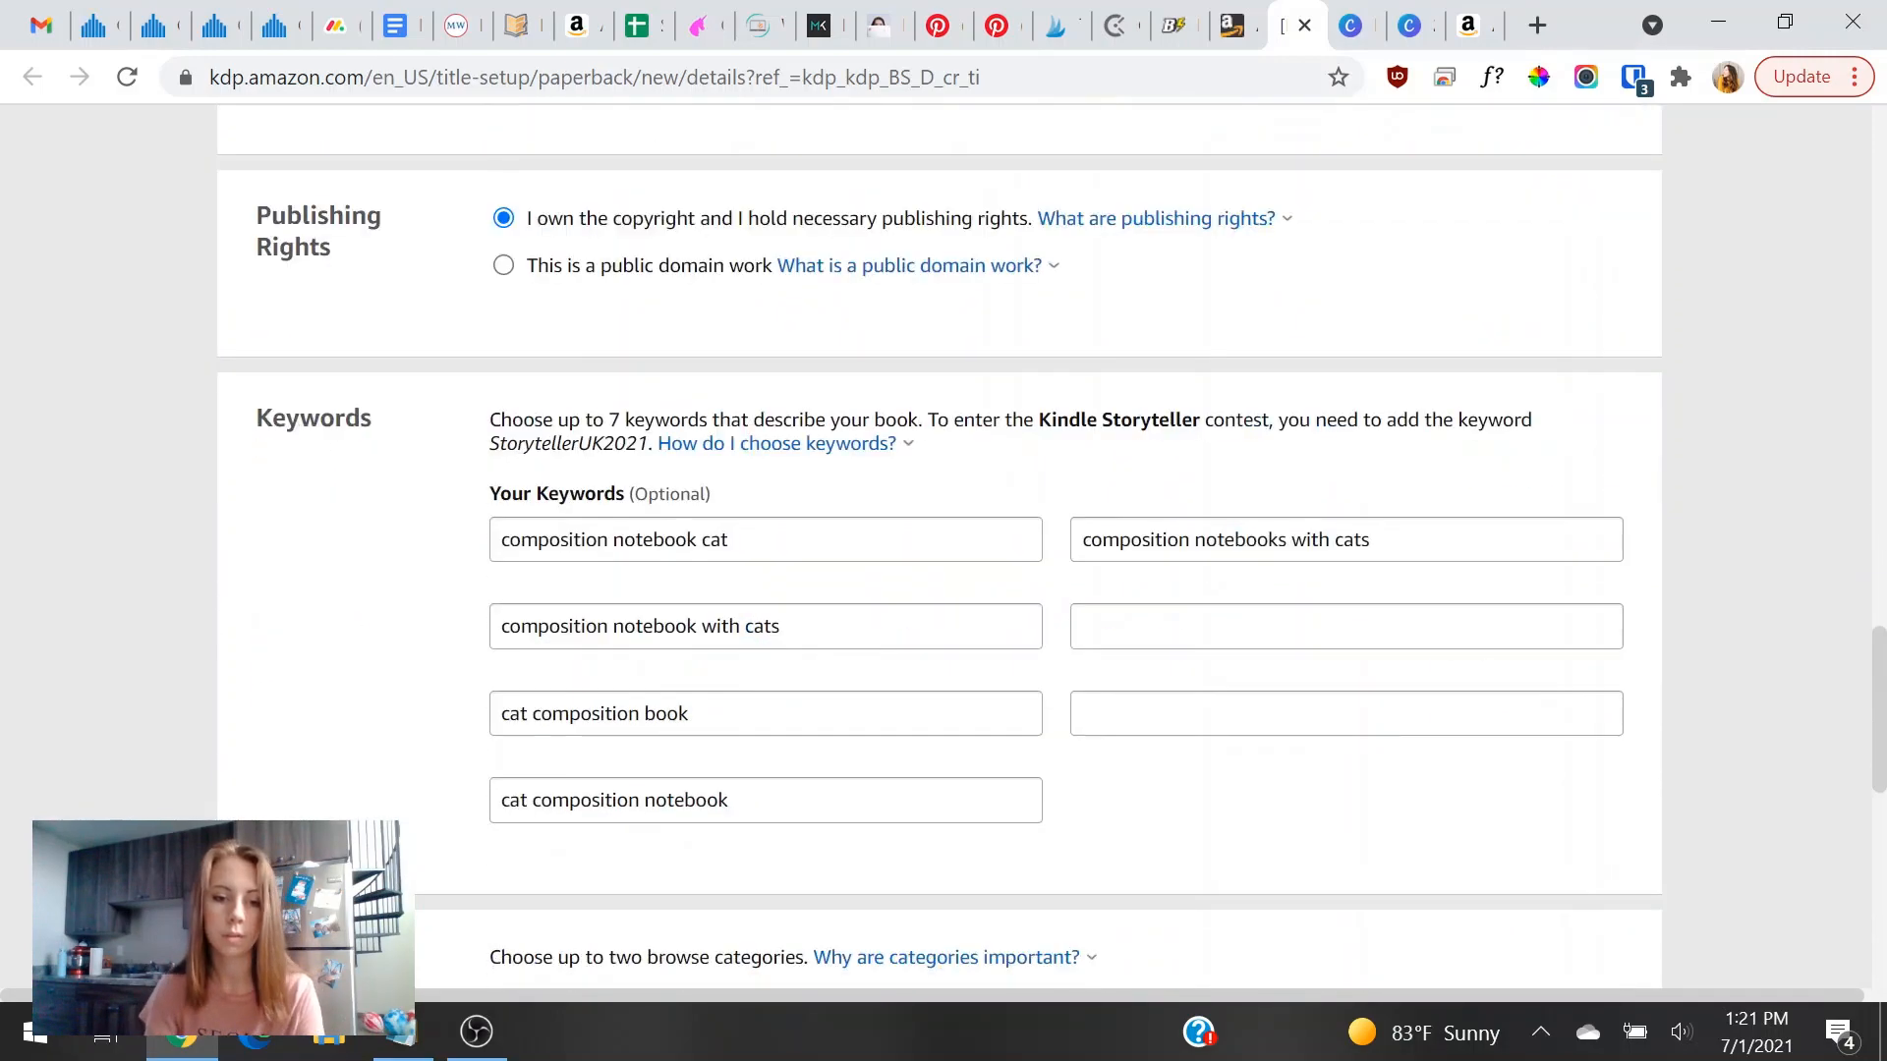
{"action": "left_click", "coordinate": [1318, 465]}
{"action": "key", "text": "ctrl+v"}
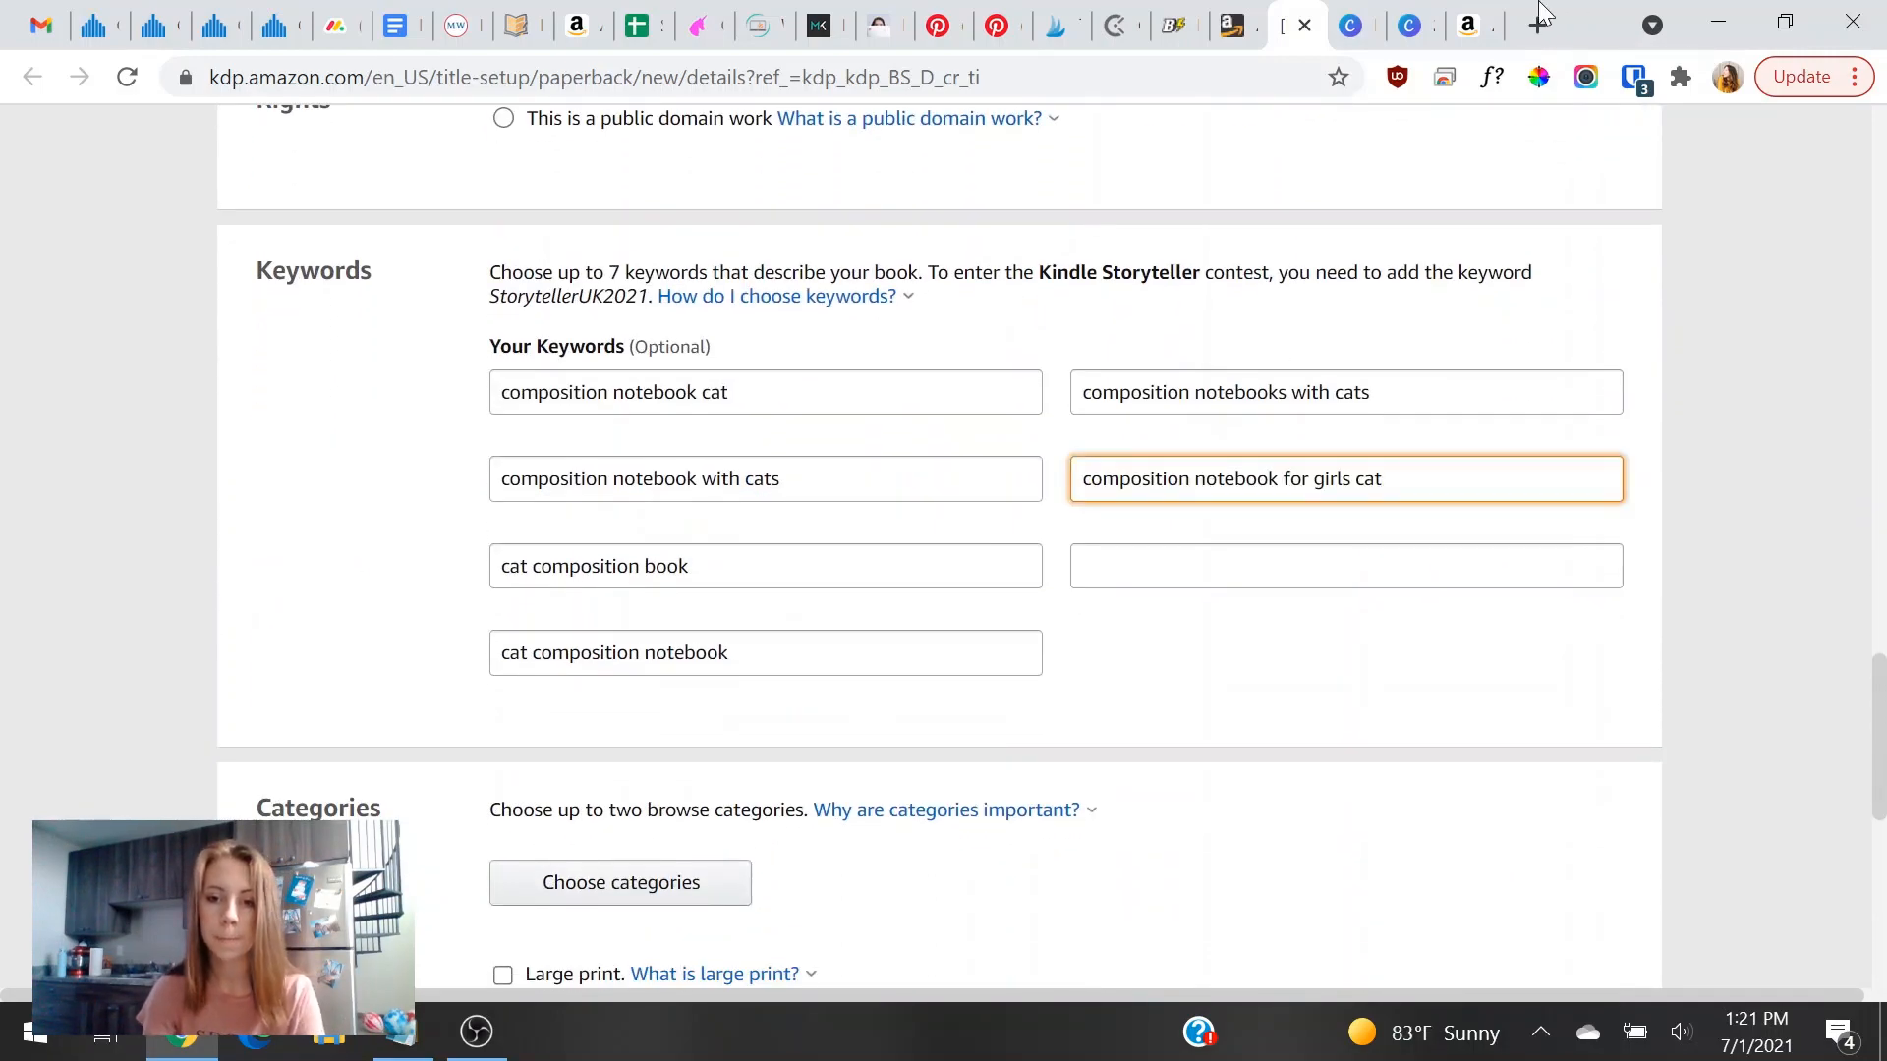
Copy "cats composition notebook" from the Amazon keyword results and enter it as the paperback's last keyword.
{"action": "left_click", "coordinate": [1468, 26]}
{"action": "scroll", "coordinate": [1212, 590], "scroll_direction": "down", "scroll_amount": 10}
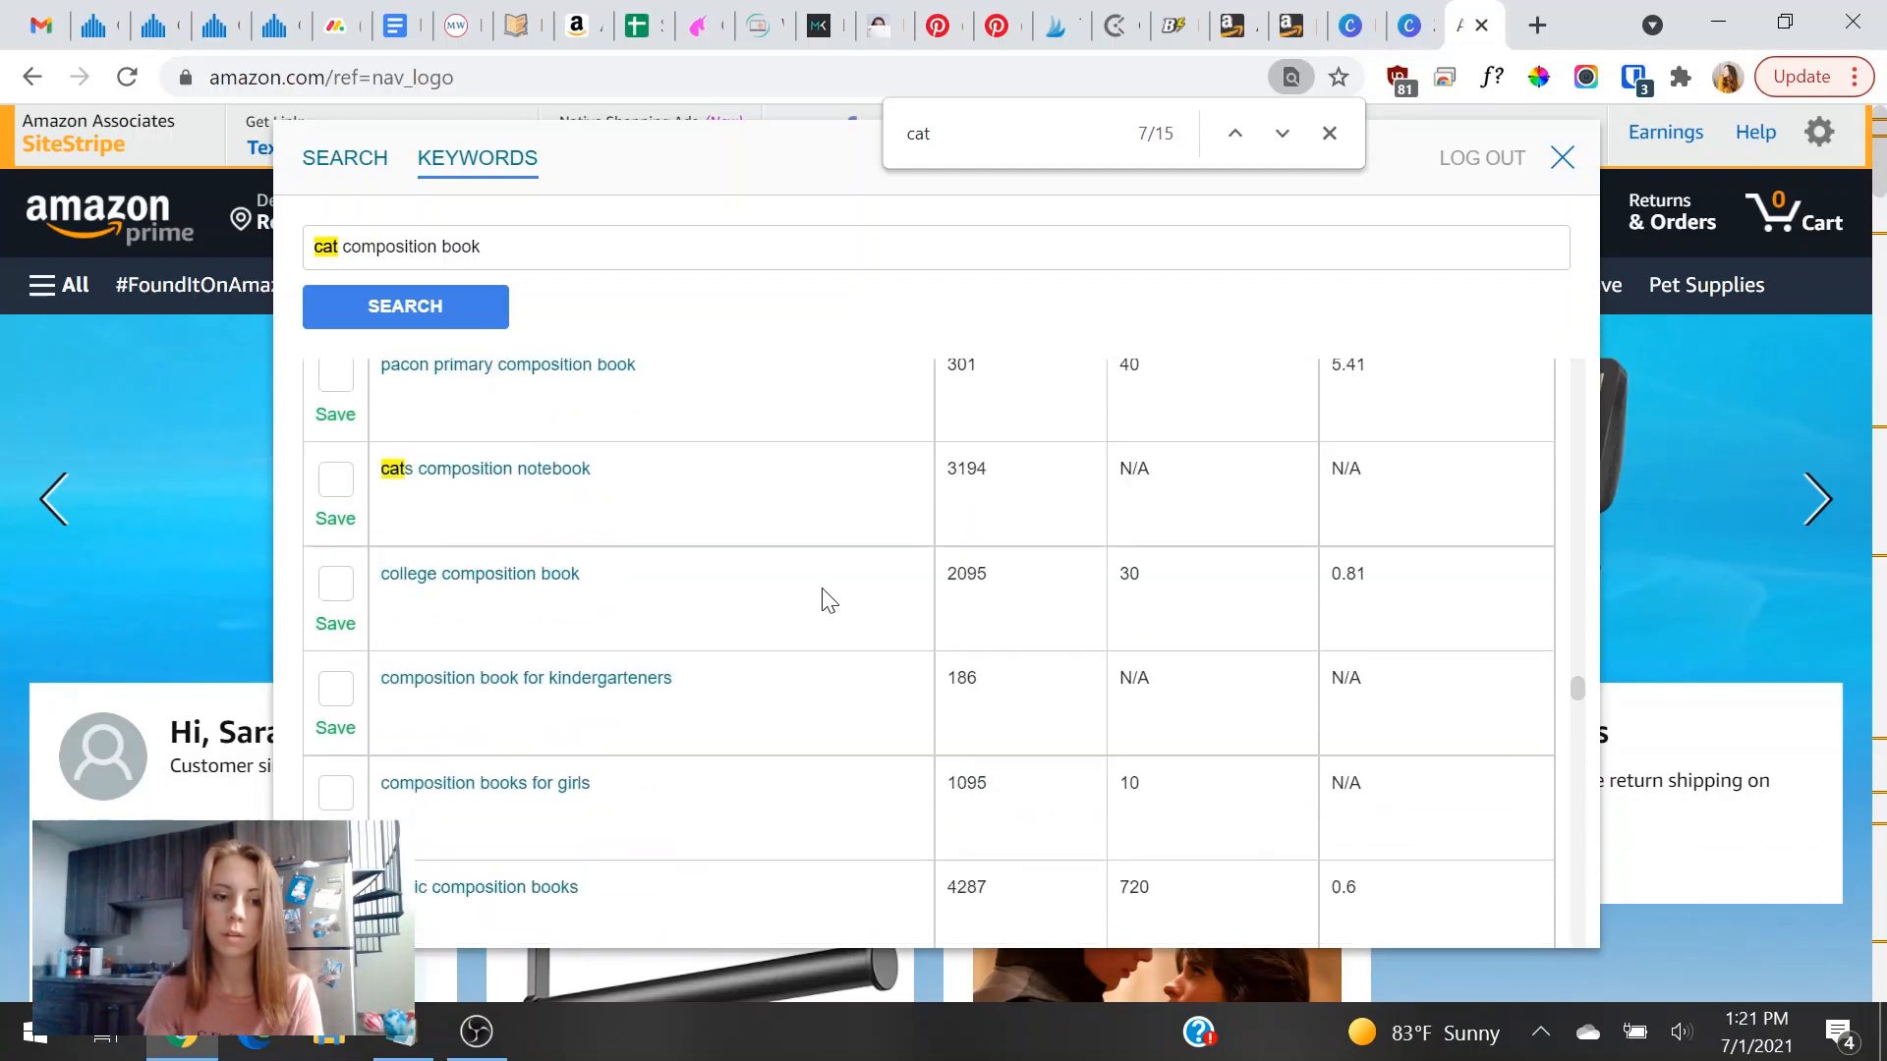
{"action": "scroll", "coordinate": [668, 494], "scroll_direction": "down", "scroll_amount": 2}
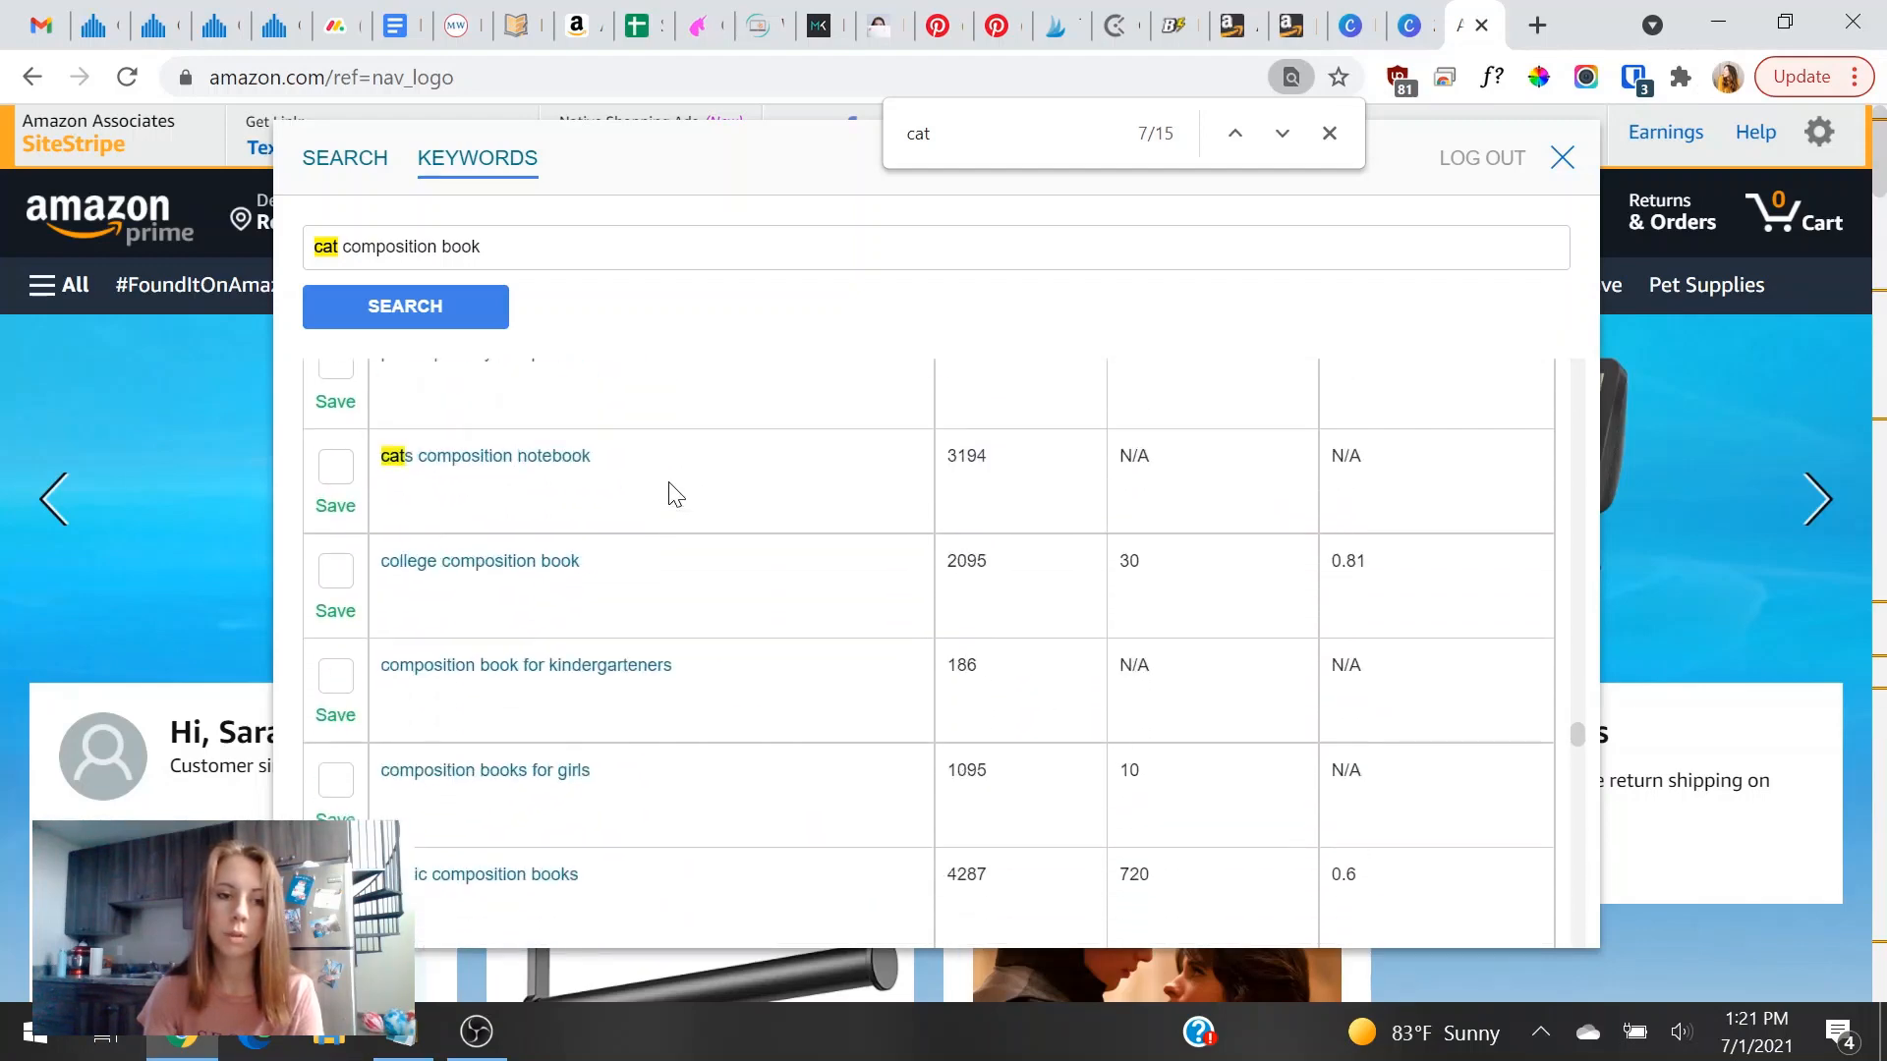
{"action": "left_click_drag", "start_coordinate": [634, 469], "coordinate": [373, 470]}
{"action": "key", "text": "ctrl+c"}
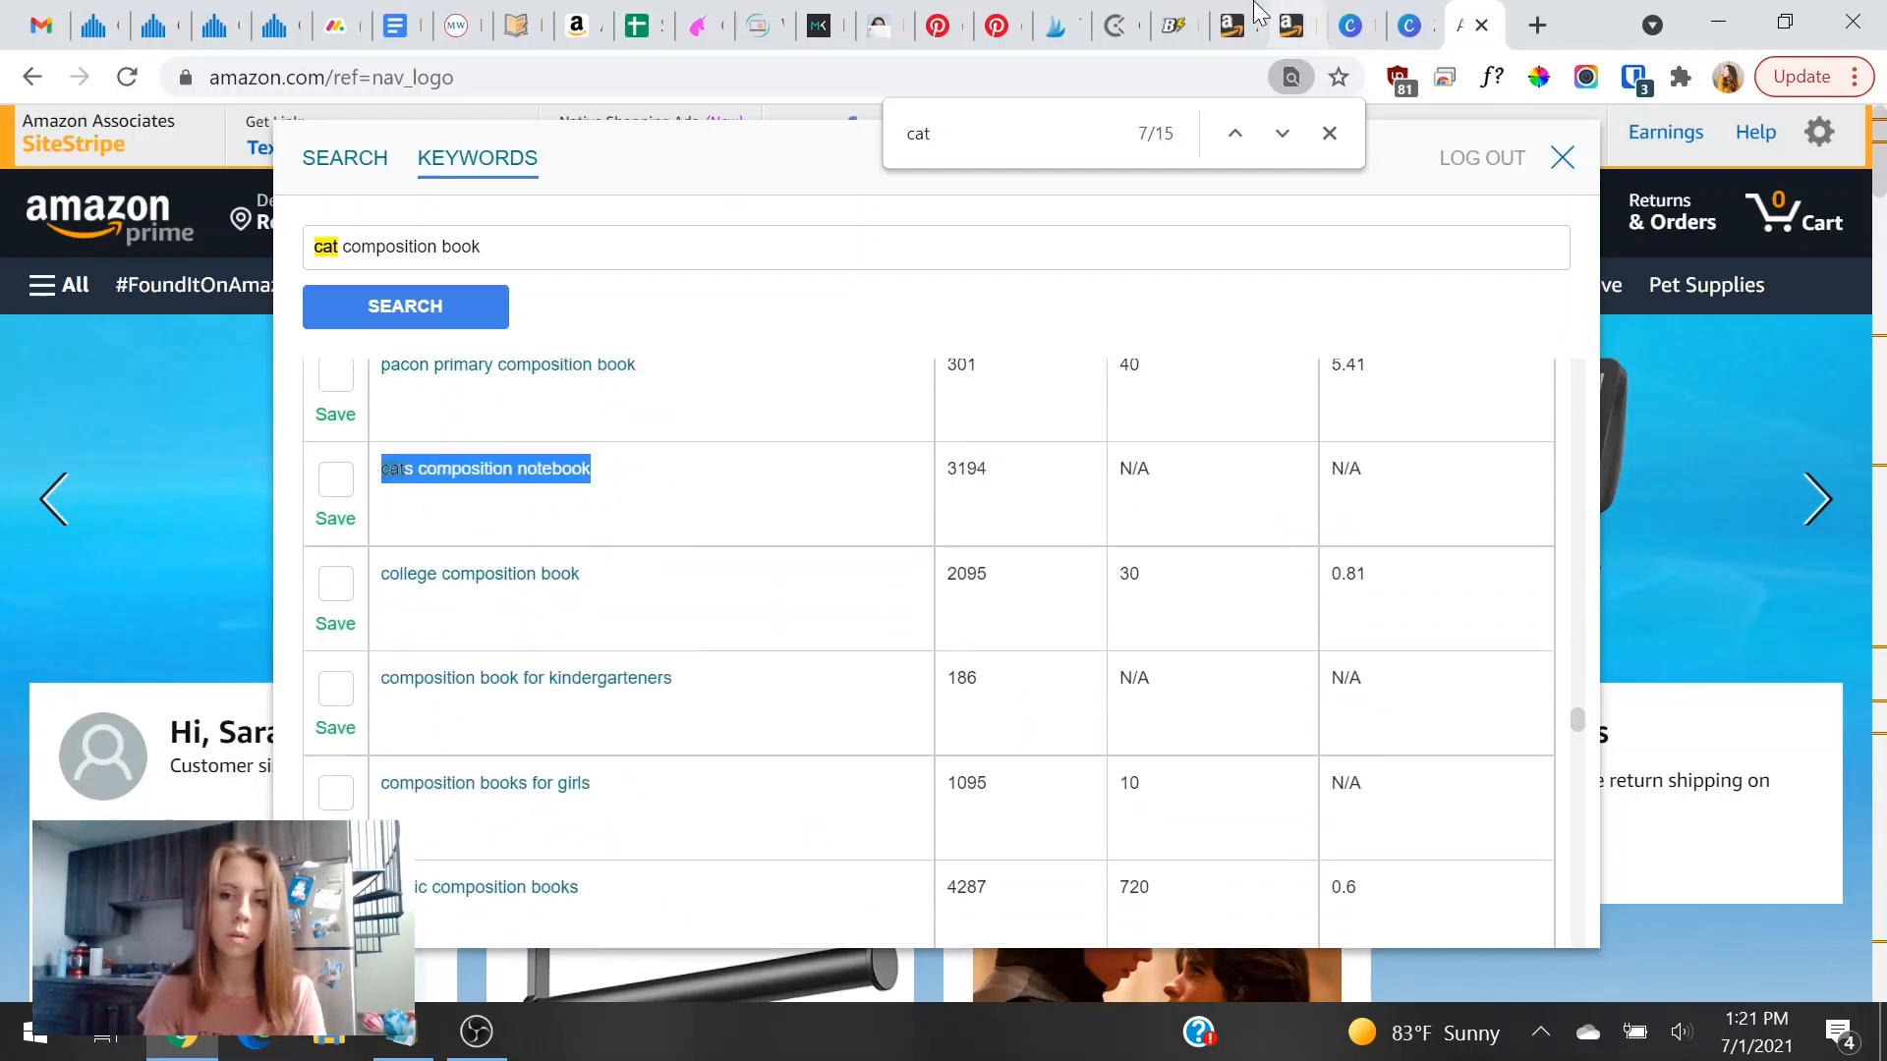
{"action": "left_click", "coordinate": [1240, 20]}
{"action": "left_click", "coordinate": [1292, 20]}
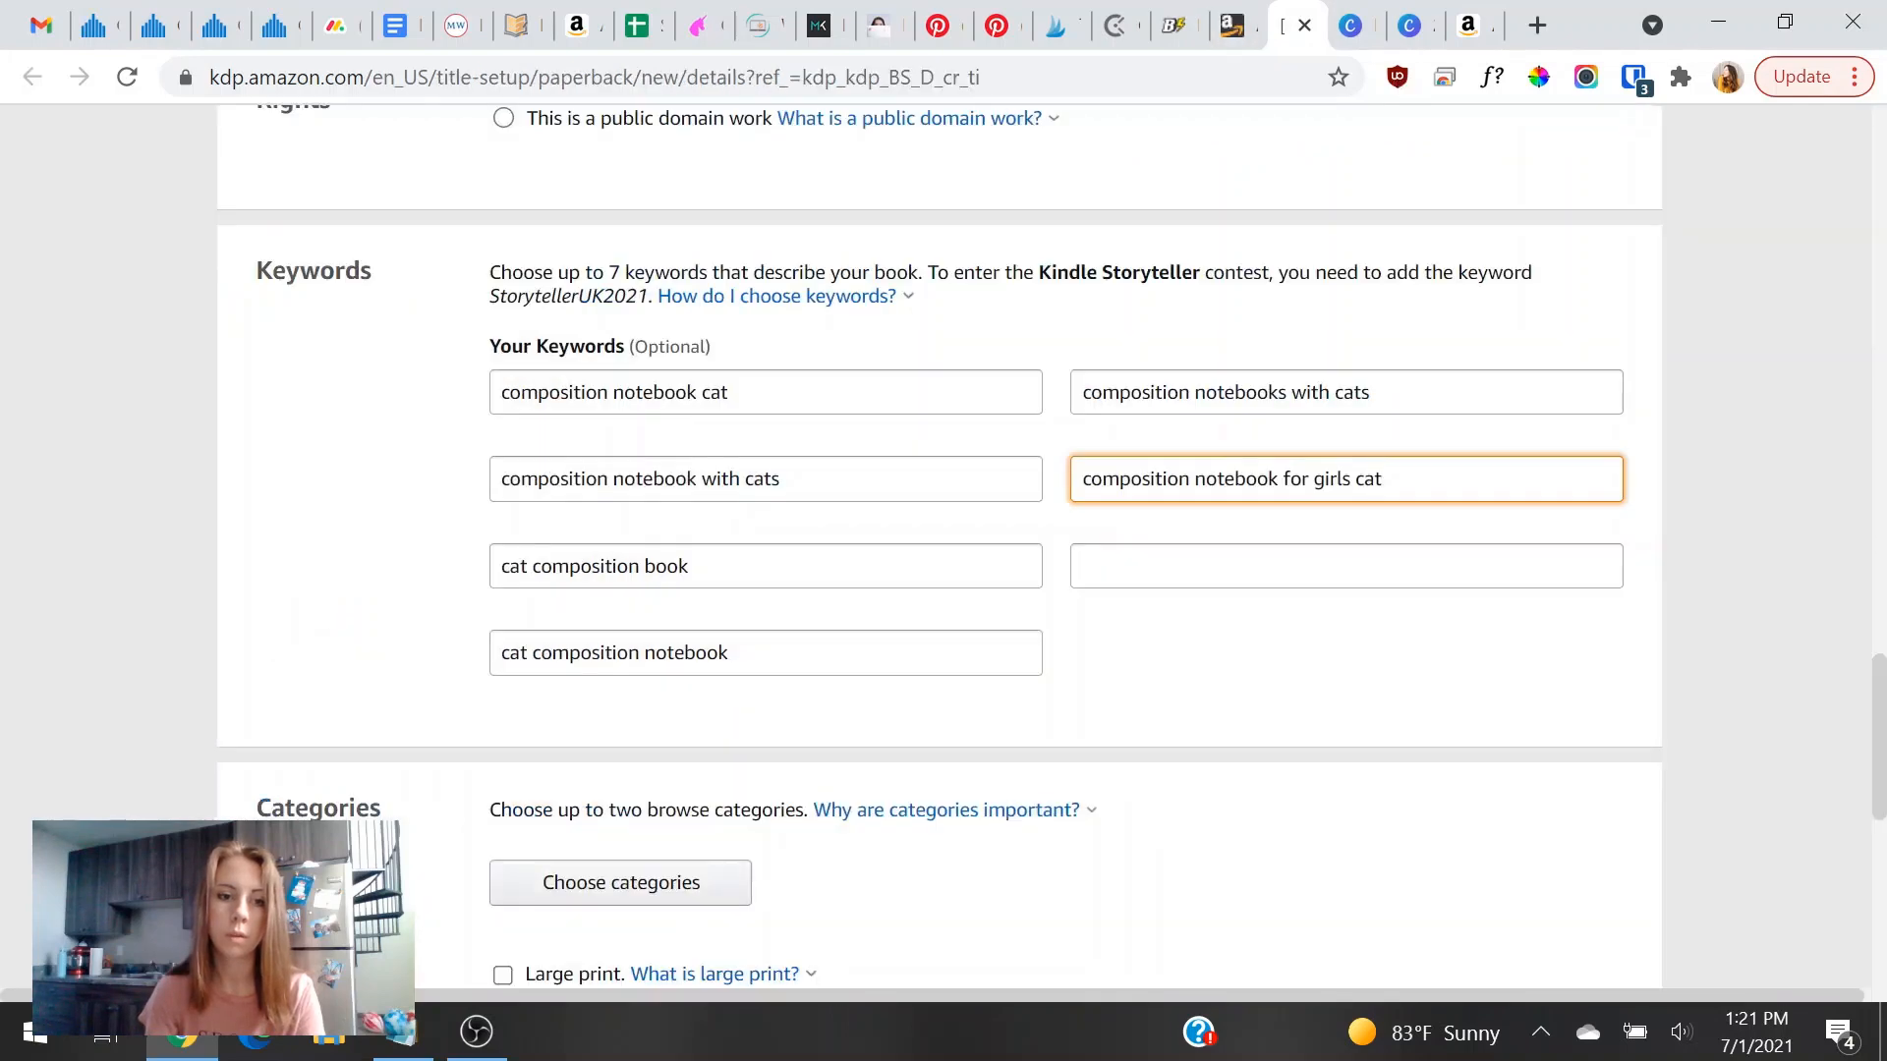
{"action": "left_click", "coordinate": [1278, 568]}
{"action": "key", "text": "ctrl+v"}
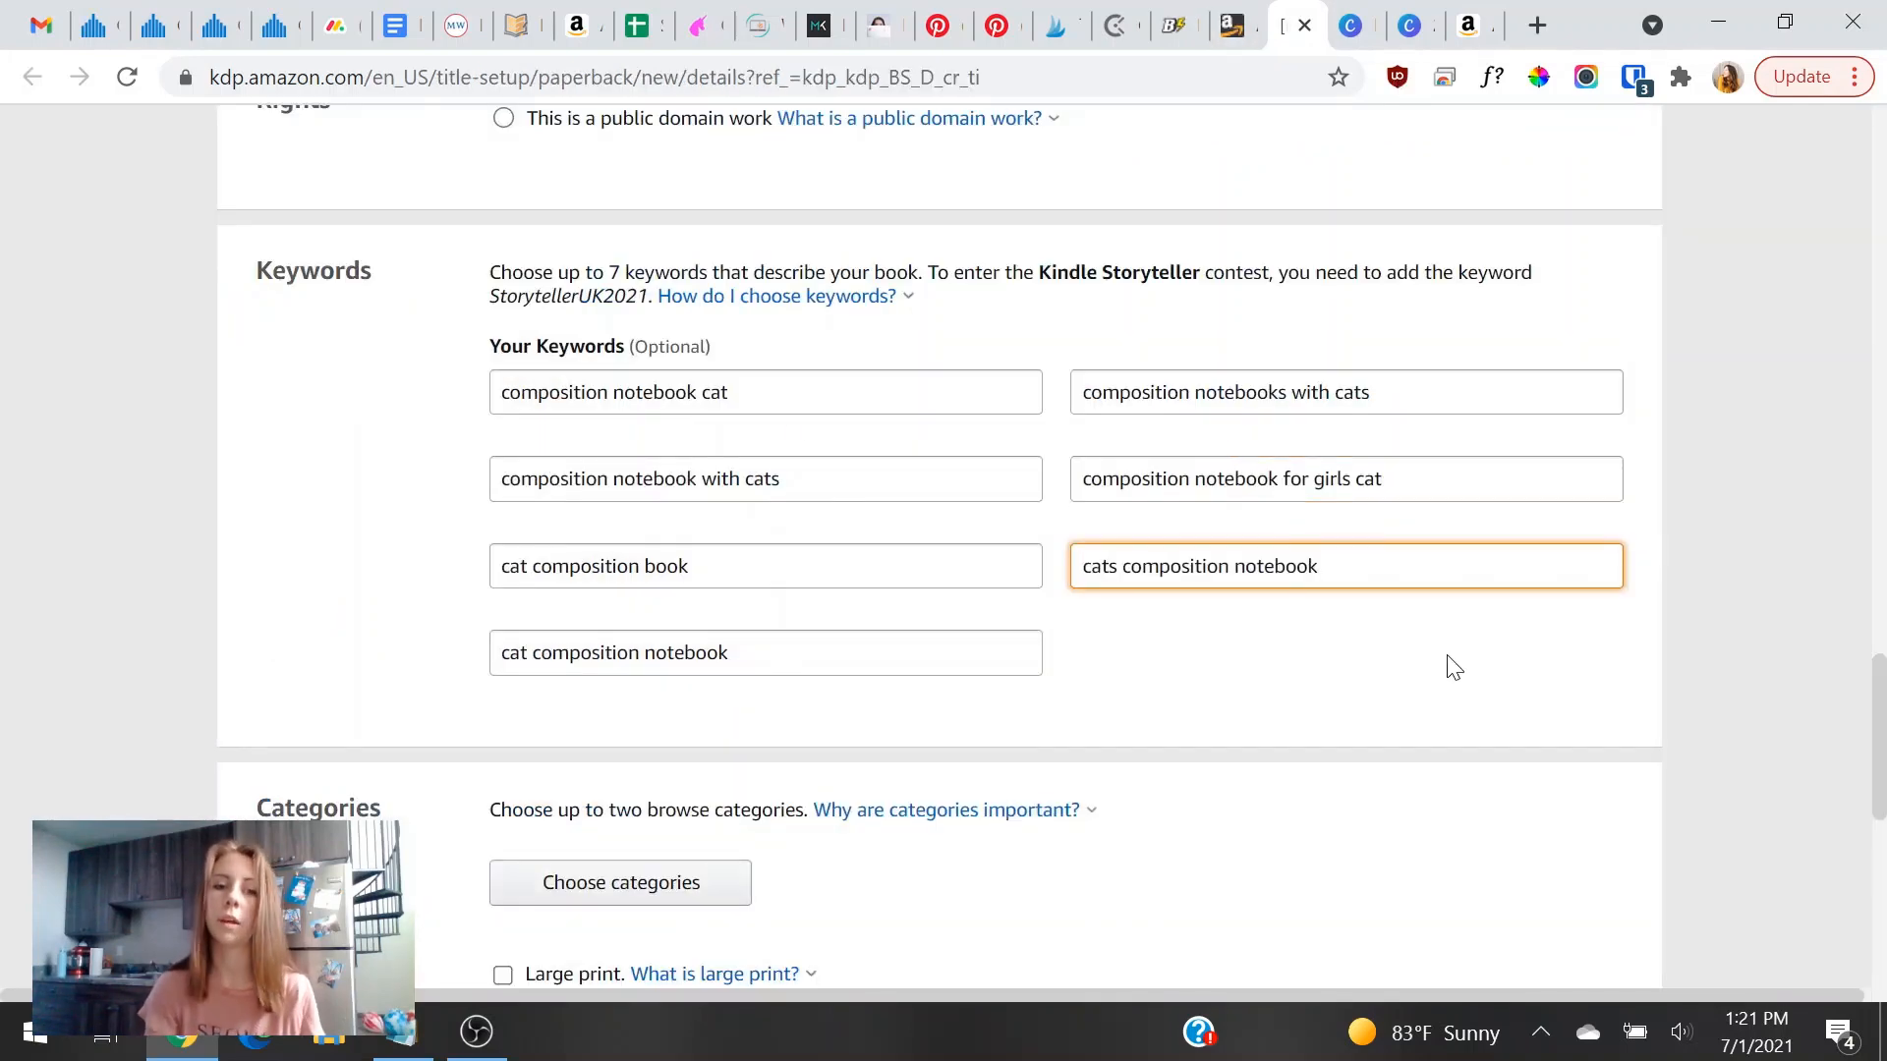
Choose Literary Collections > Diaries & Journals as the paperback's first browse category.
{"action": "scroll", "coordinate": [1453, 667], "scroll_direction": "down", "scroll_amount": 4}
{"action": "scroll", "coordinate": [708, 471], "scroll_direction": "up", "scroll_amount": 3}
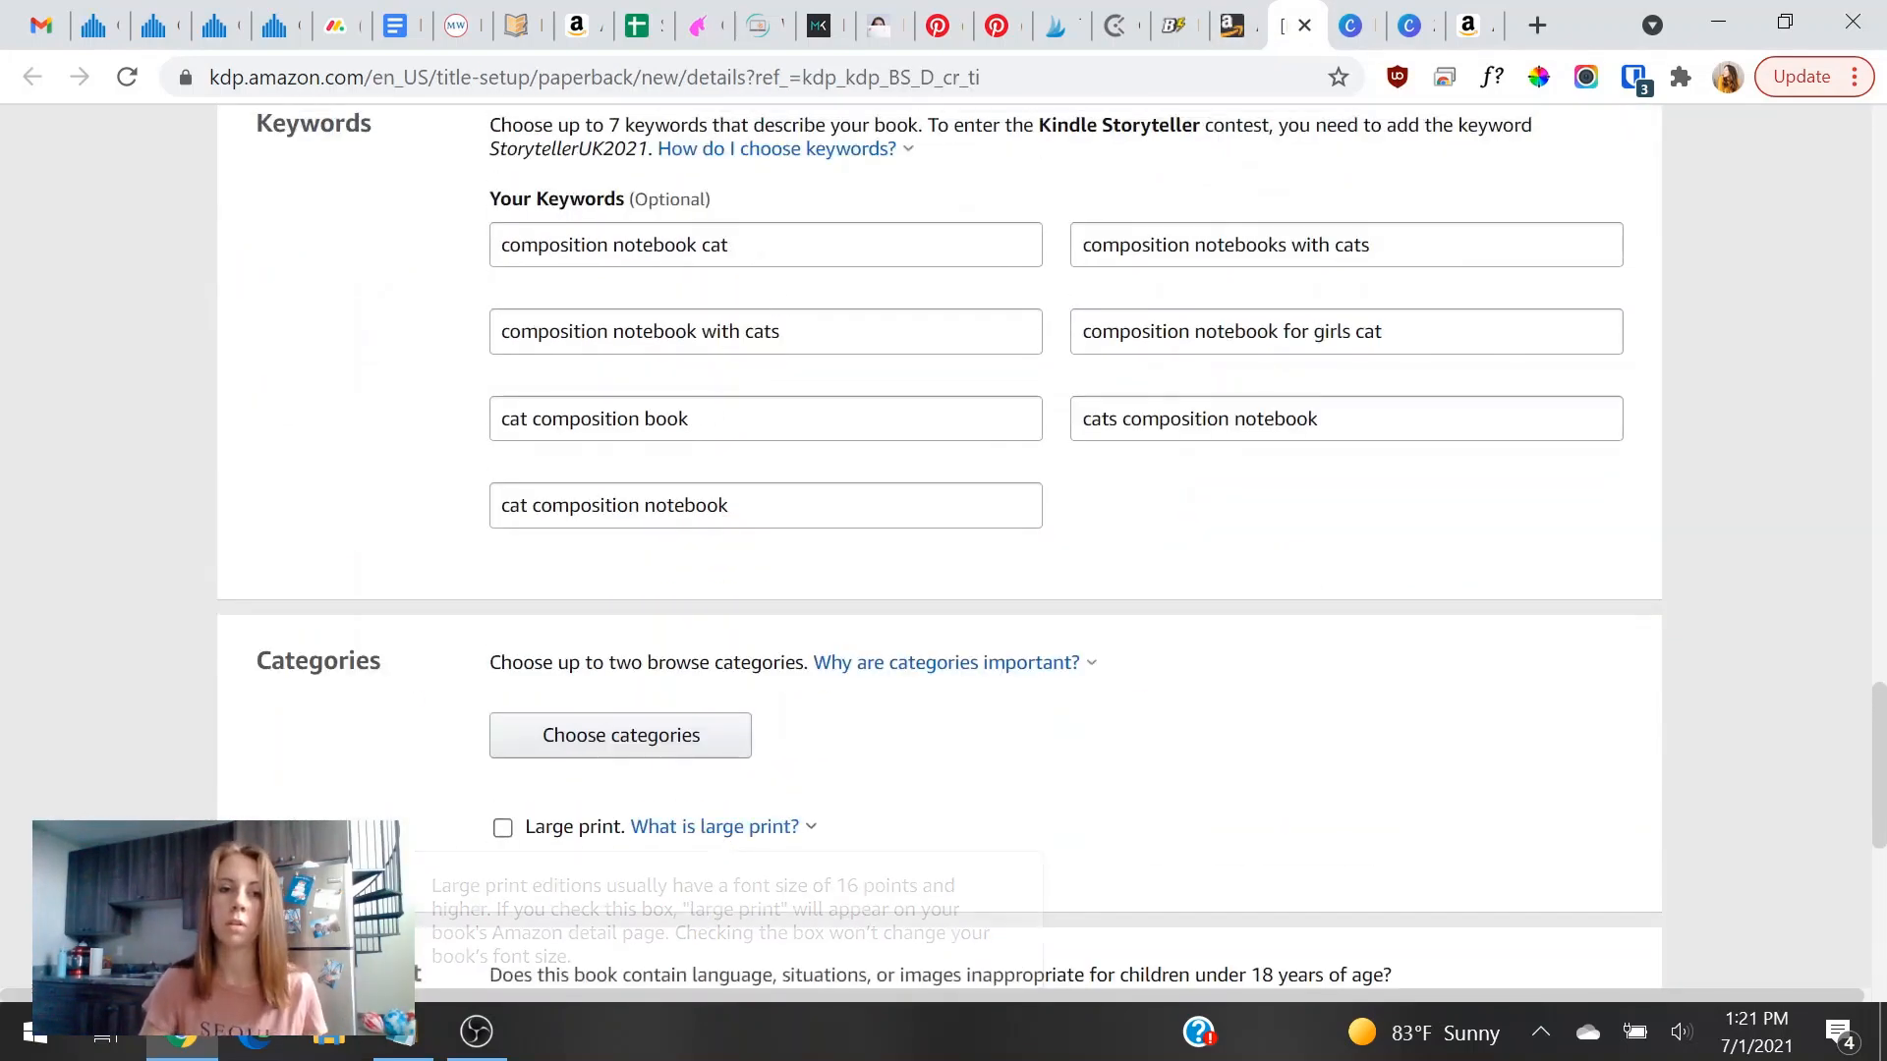
{"action": "scroll", "coordinate": [1209, 724], "scroll_direction": "up", "scroll_amount": 2}
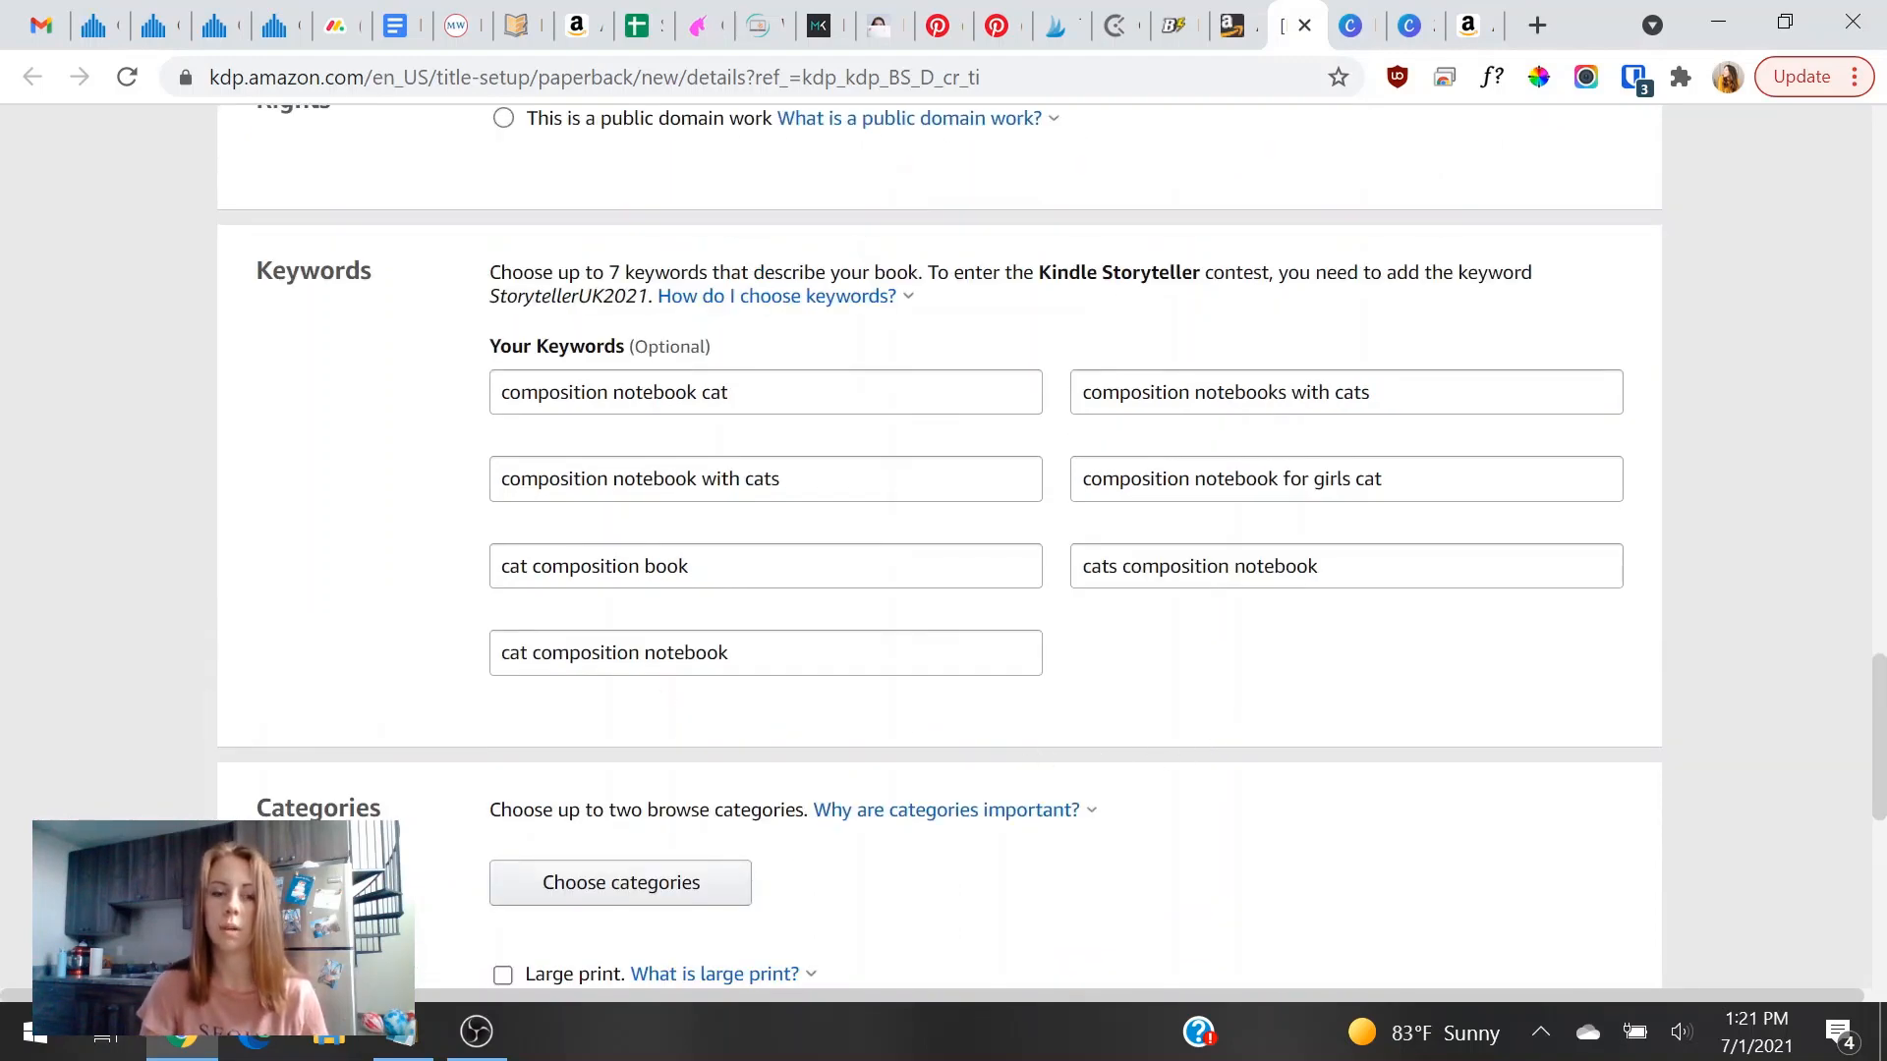
{"action": "scroll", "coordinate": [778, 893], "scroll_direction": "down", "scroll_amount": 2}
{"action": "left_click", "coordinate": [699, 741]}
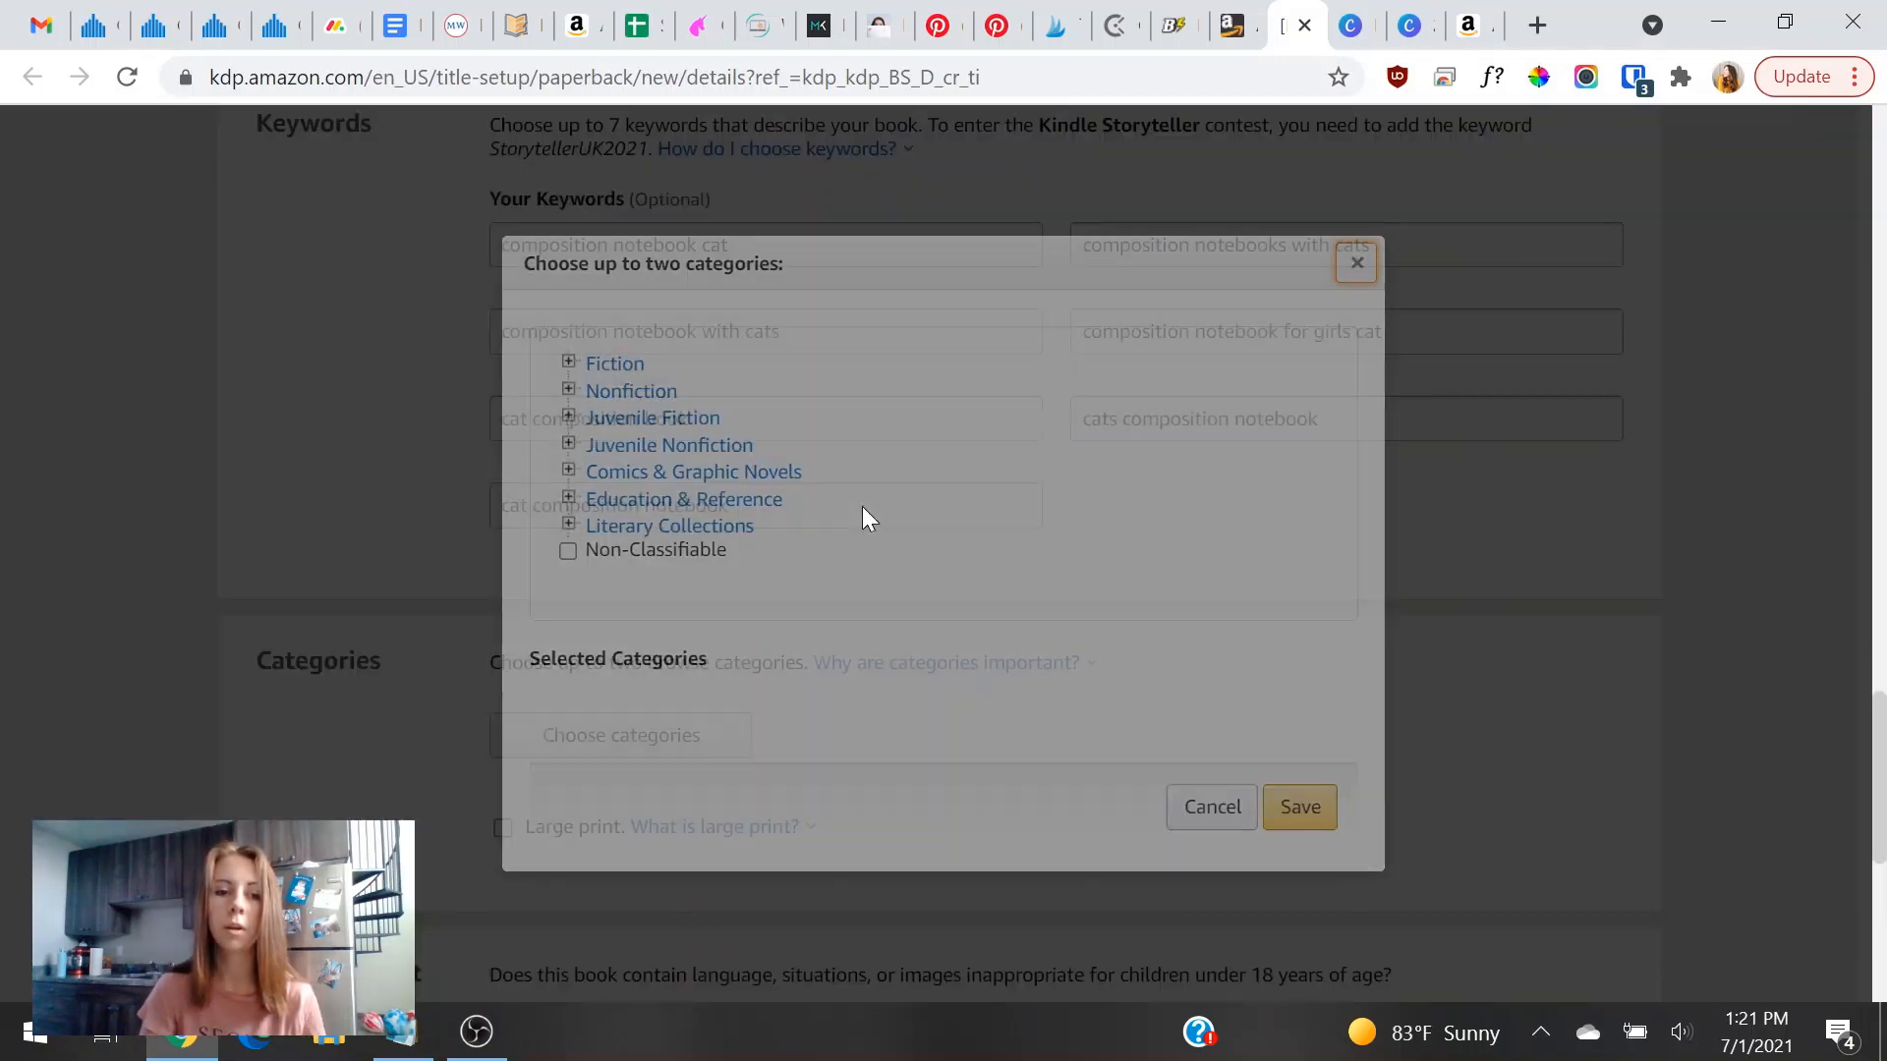
{"action": "left_click", "coordinate": [750, 530]}
{"action": "scroll", "coordinate": [927, 519], "scroll_direction": "down", "scroll_amount": 3}
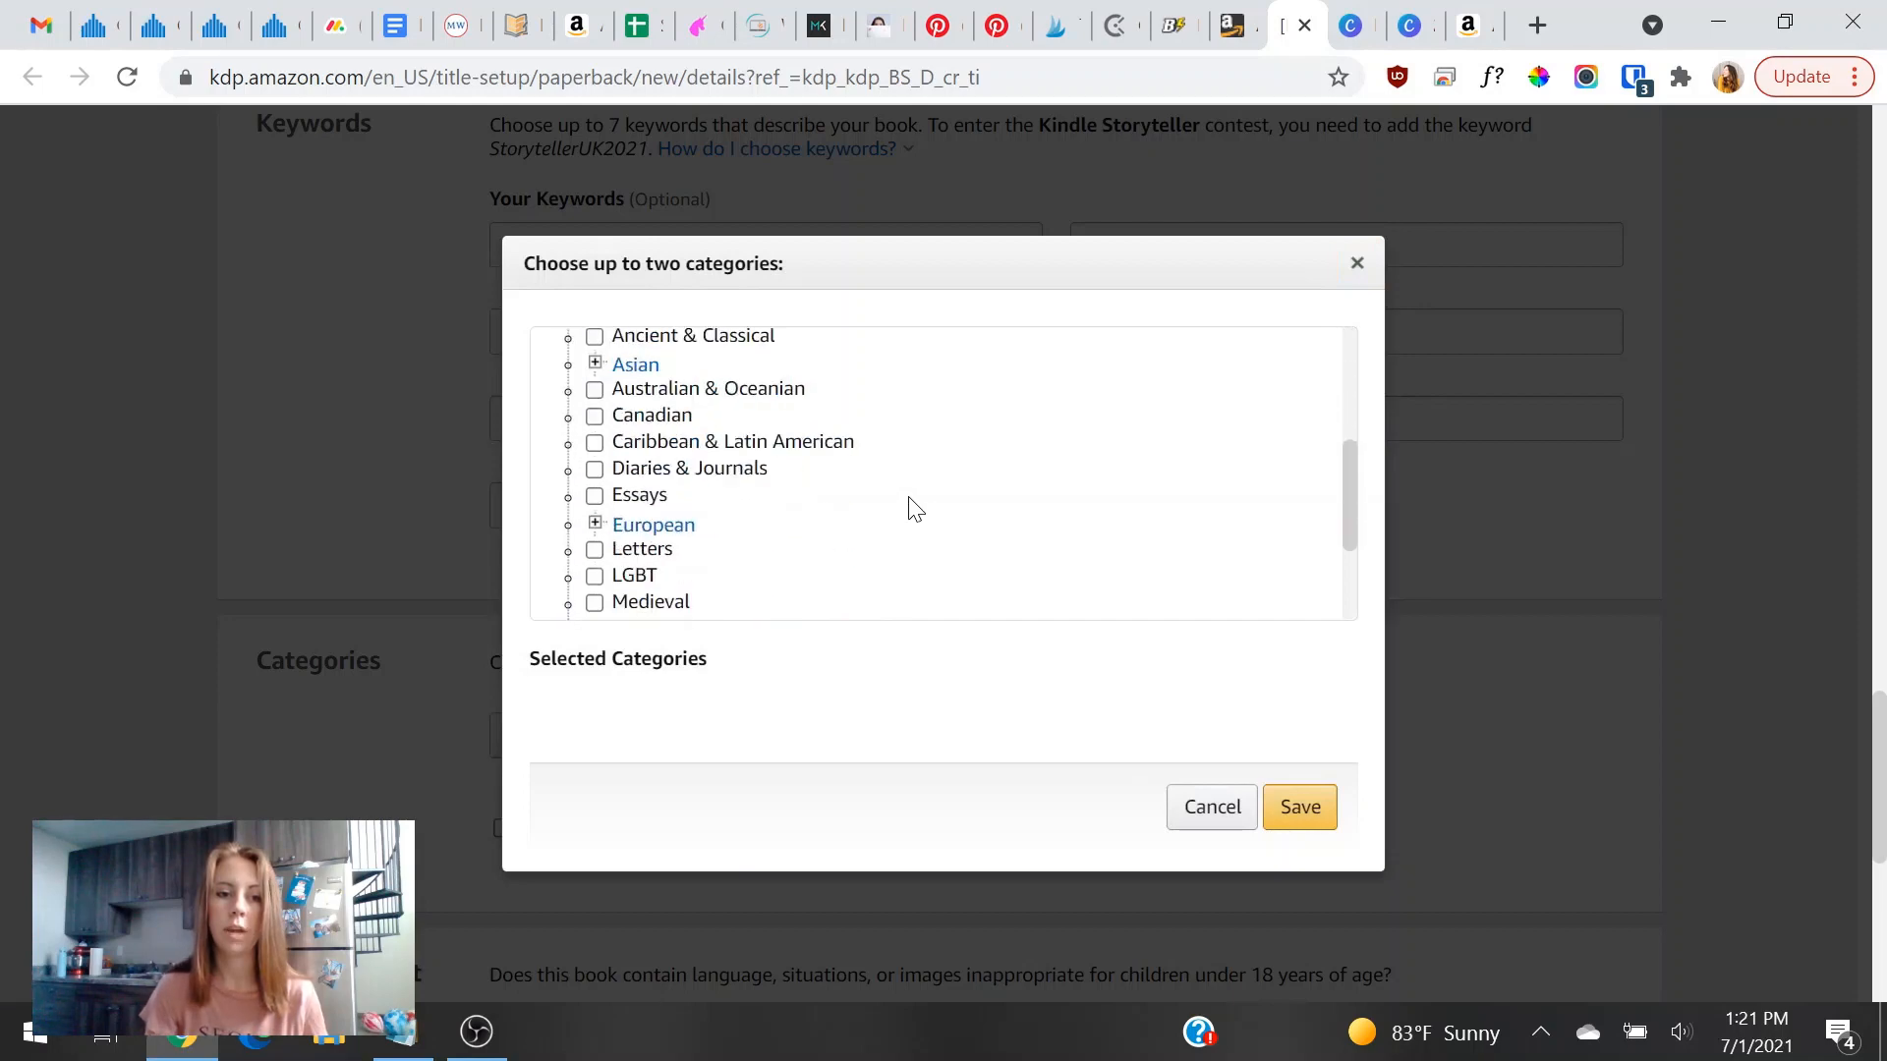
{"action": "left_click", "coordinate": [759, 472]}
{"action": "scroll", "coordinate": [922, 605], "scroll_direction": "up", "scroll_amount": 5}
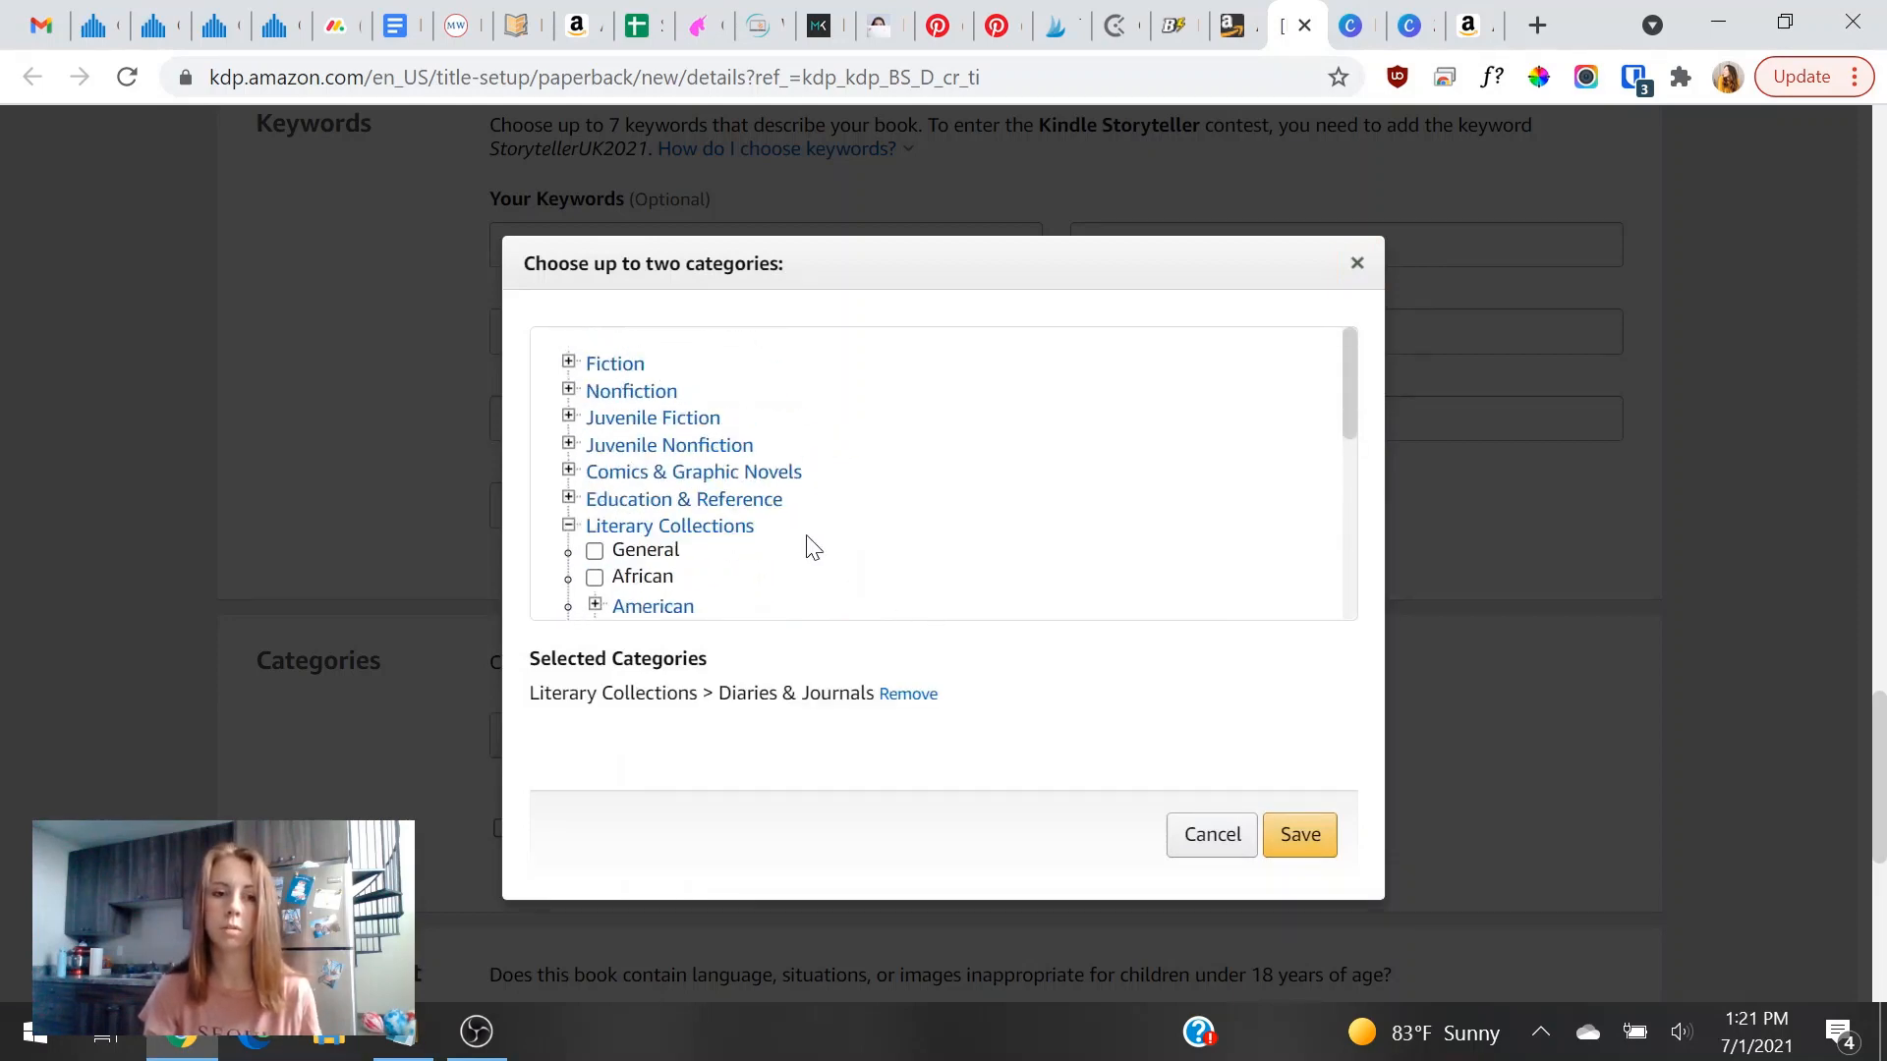
Choose Juvenile Nonfiction > Animals > Cats as the second browse category and save the category selection.
{"action": "left_click", "coordinate": [735, 447]}
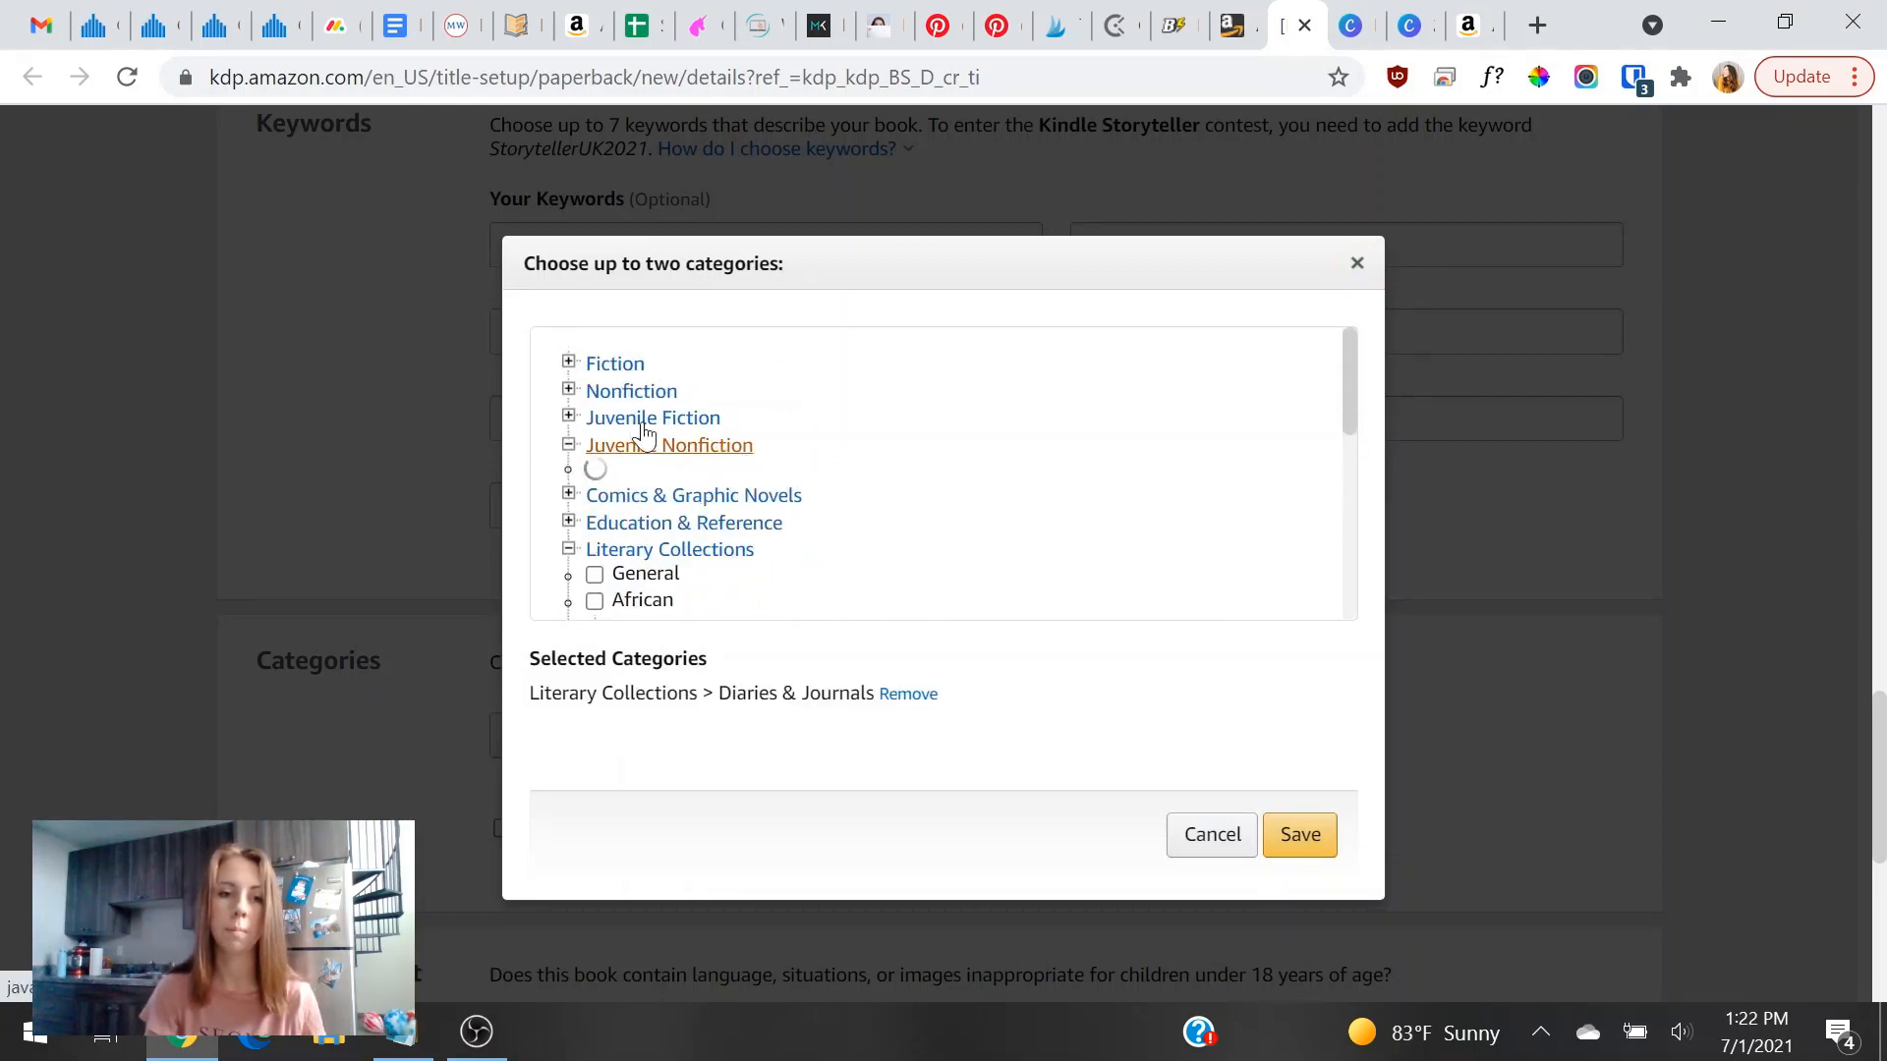
{"action": "scroll", "coordinate": [737, 450], "scroll_direction": "down", "scroll_amount": 2}
{"action": "left_click", "coordinate": [668, 405]}
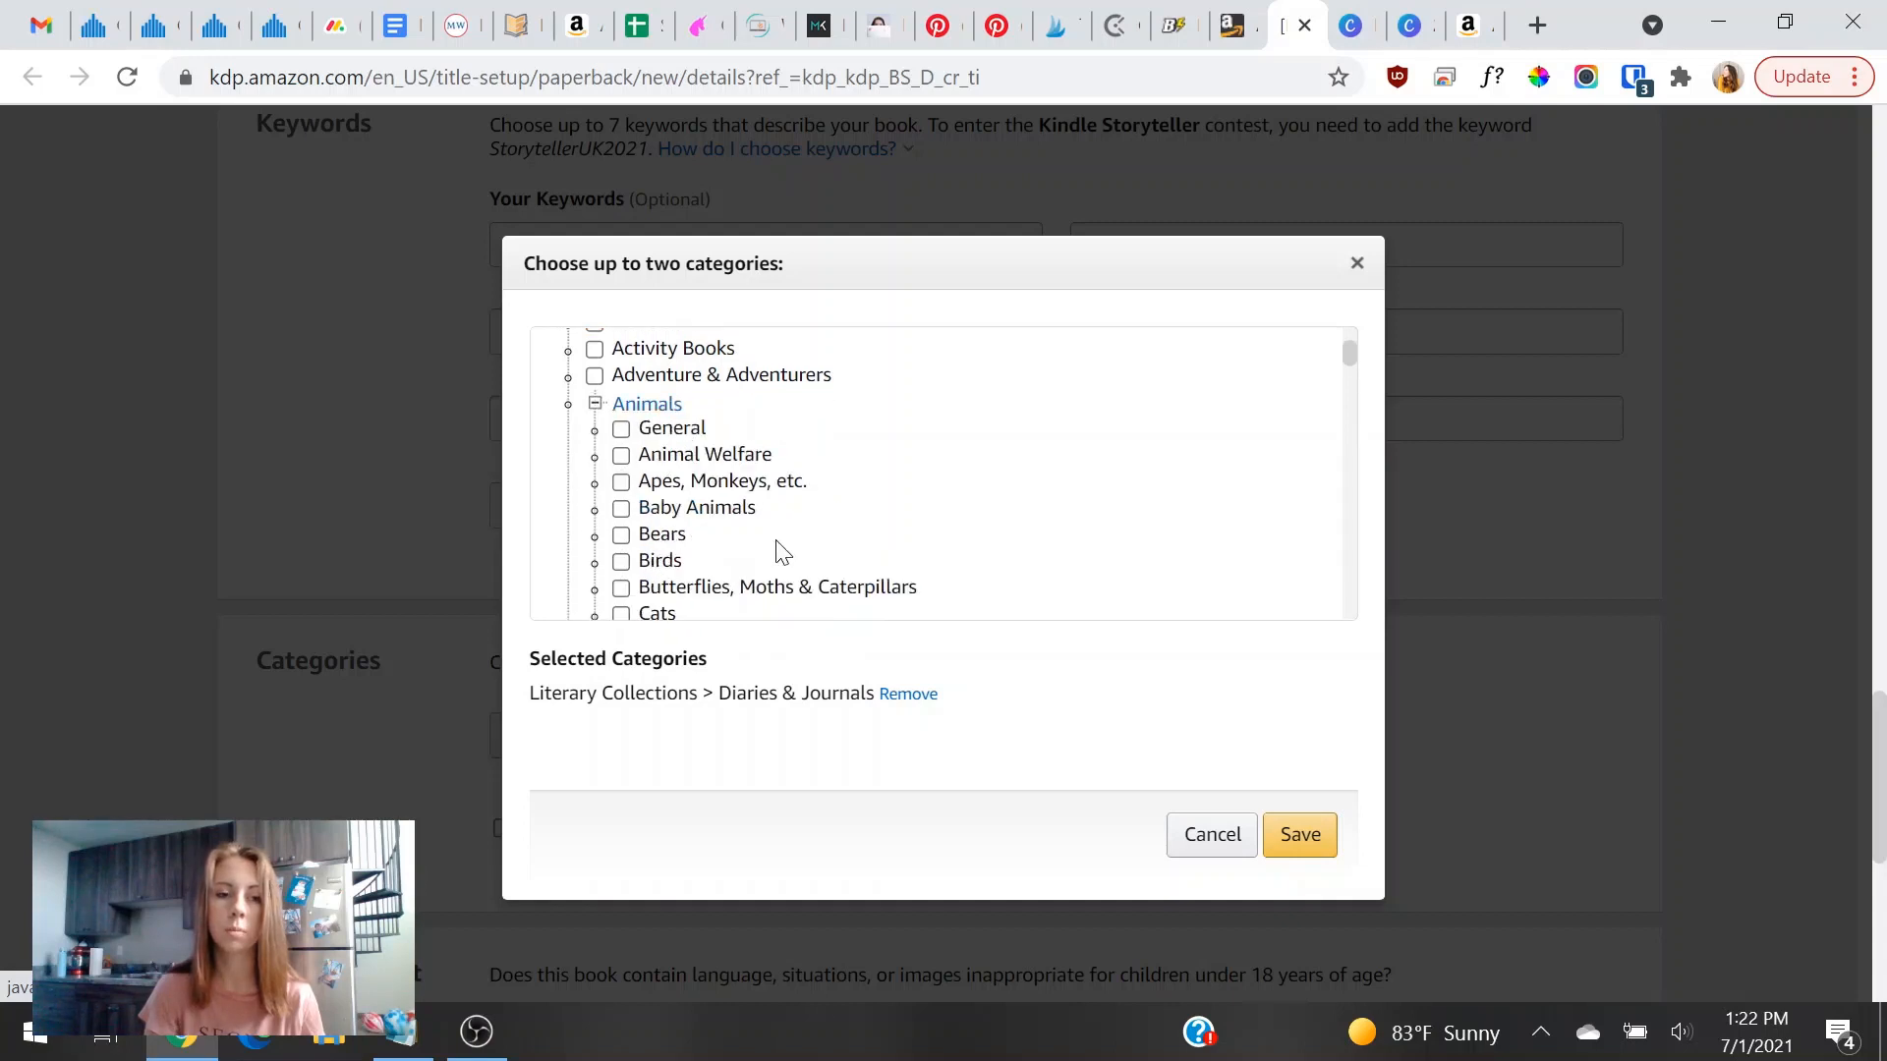
{"action": "scroll", "coordinate": [775, 548], "scroll_direction": "up", "scroll_amount": 2}
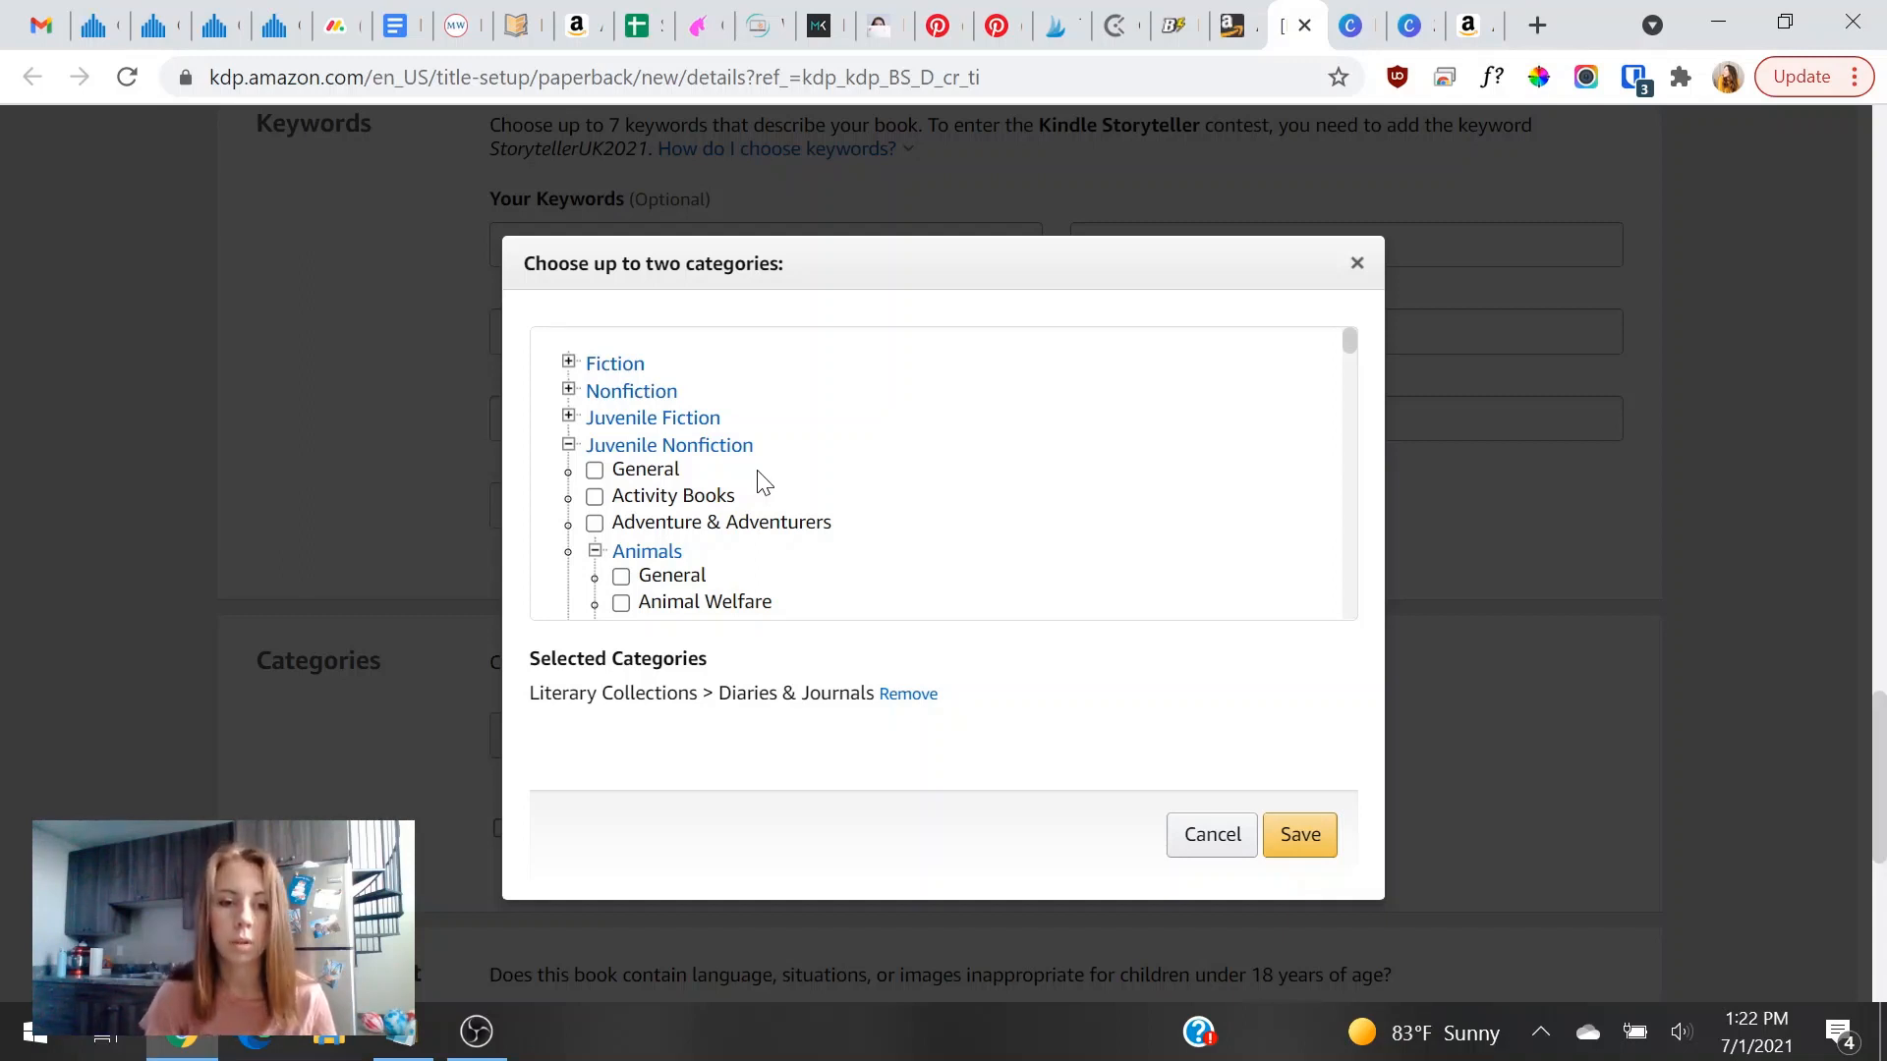
{"action": "scroll", "coordinate": [764, 482], "scroll_direction": "down", "scroll_amount": 3}
{"action": "scroll", "coordinate": [674, 472], "scroll_direction": "up", "scroll_amount": 3}
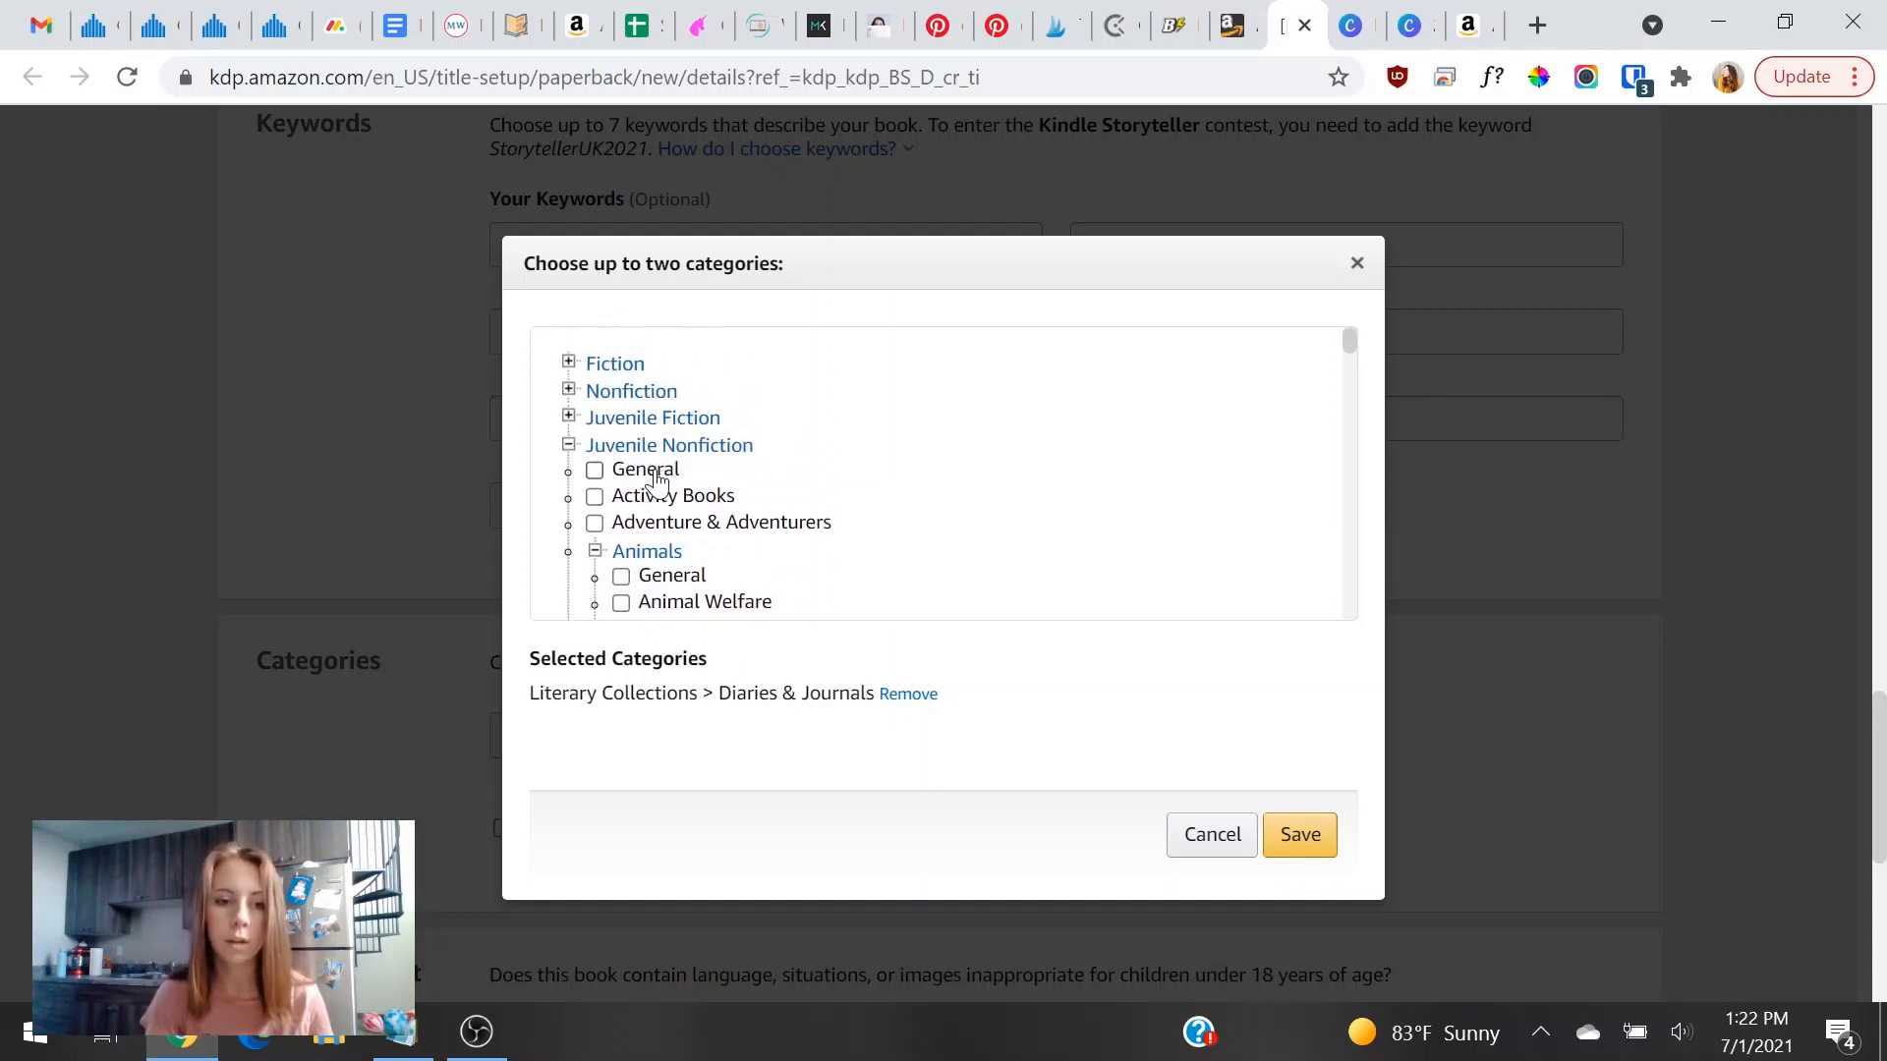
{"action": "scroll", "coordinate": [666, 553], "scroll_direction": "down", "scroll_amount": 3}
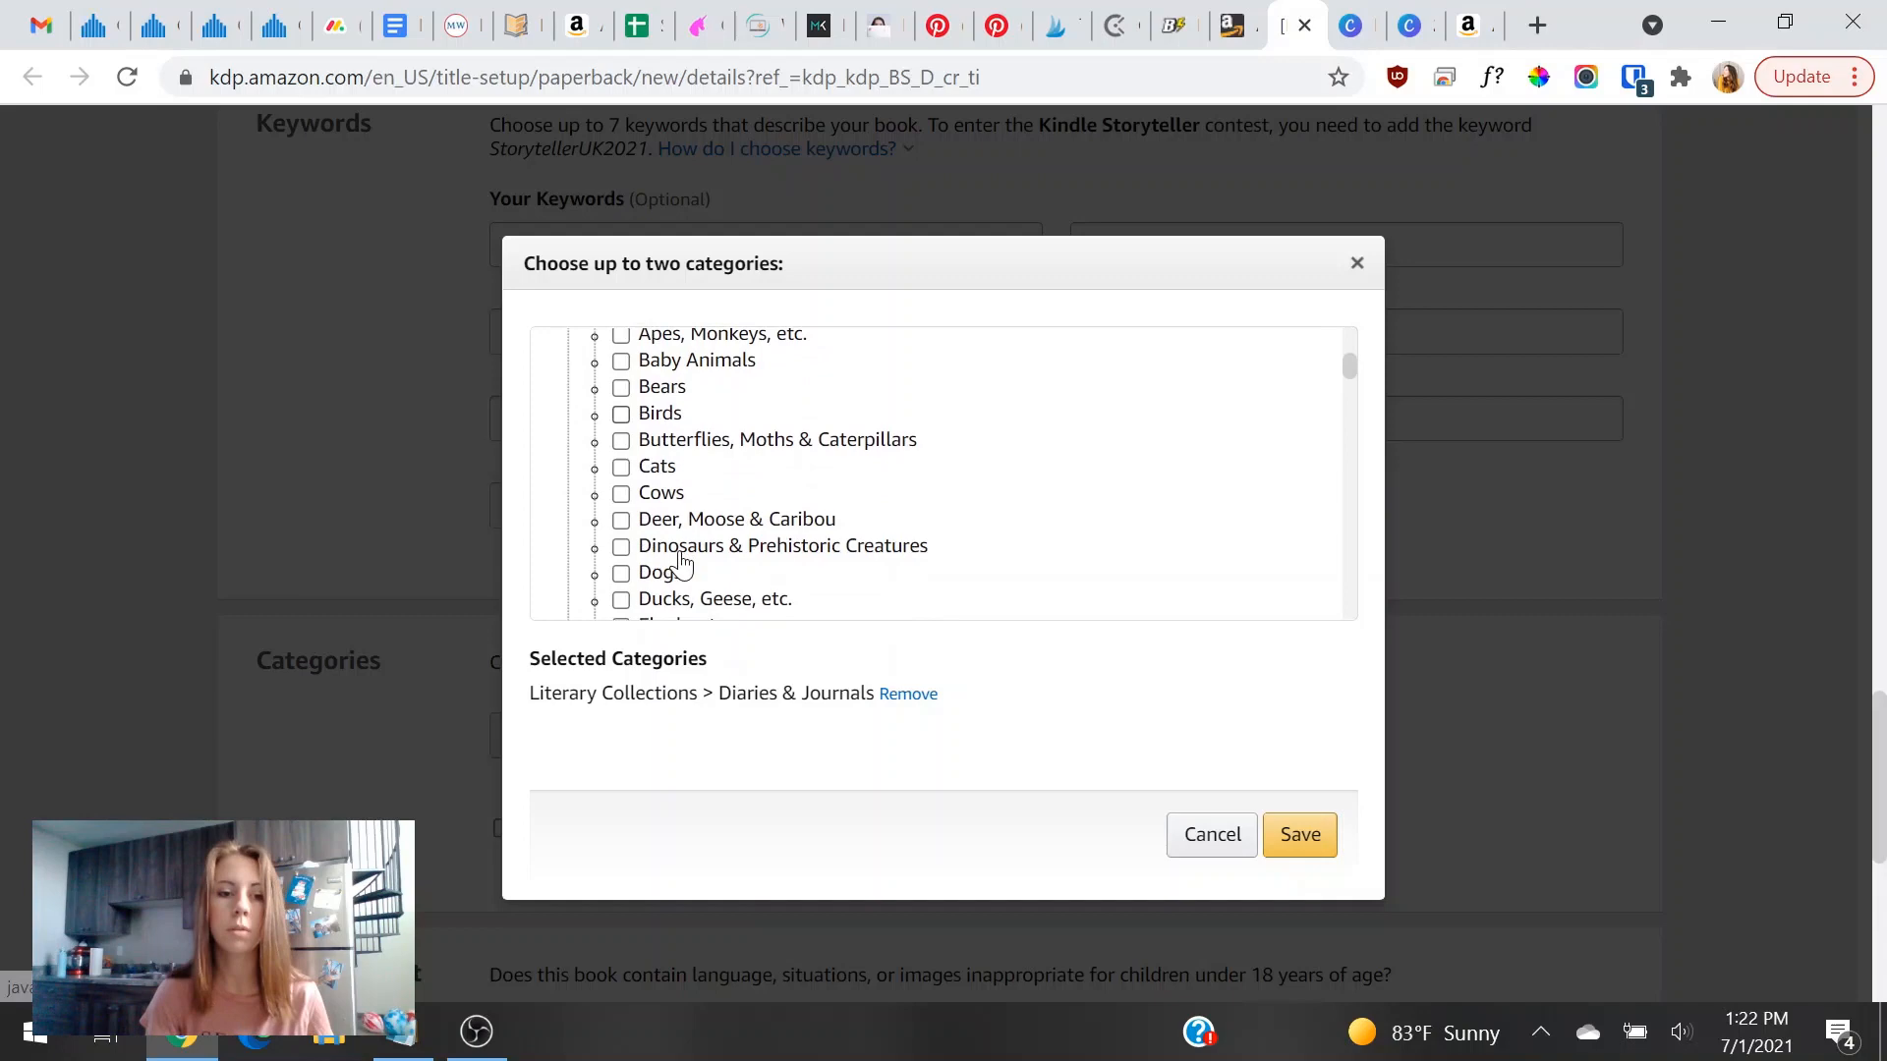
{"action": "left_click", "coordinate": [654, 468]}
{"action": "left_click", "coordinate": [1297, 833]}
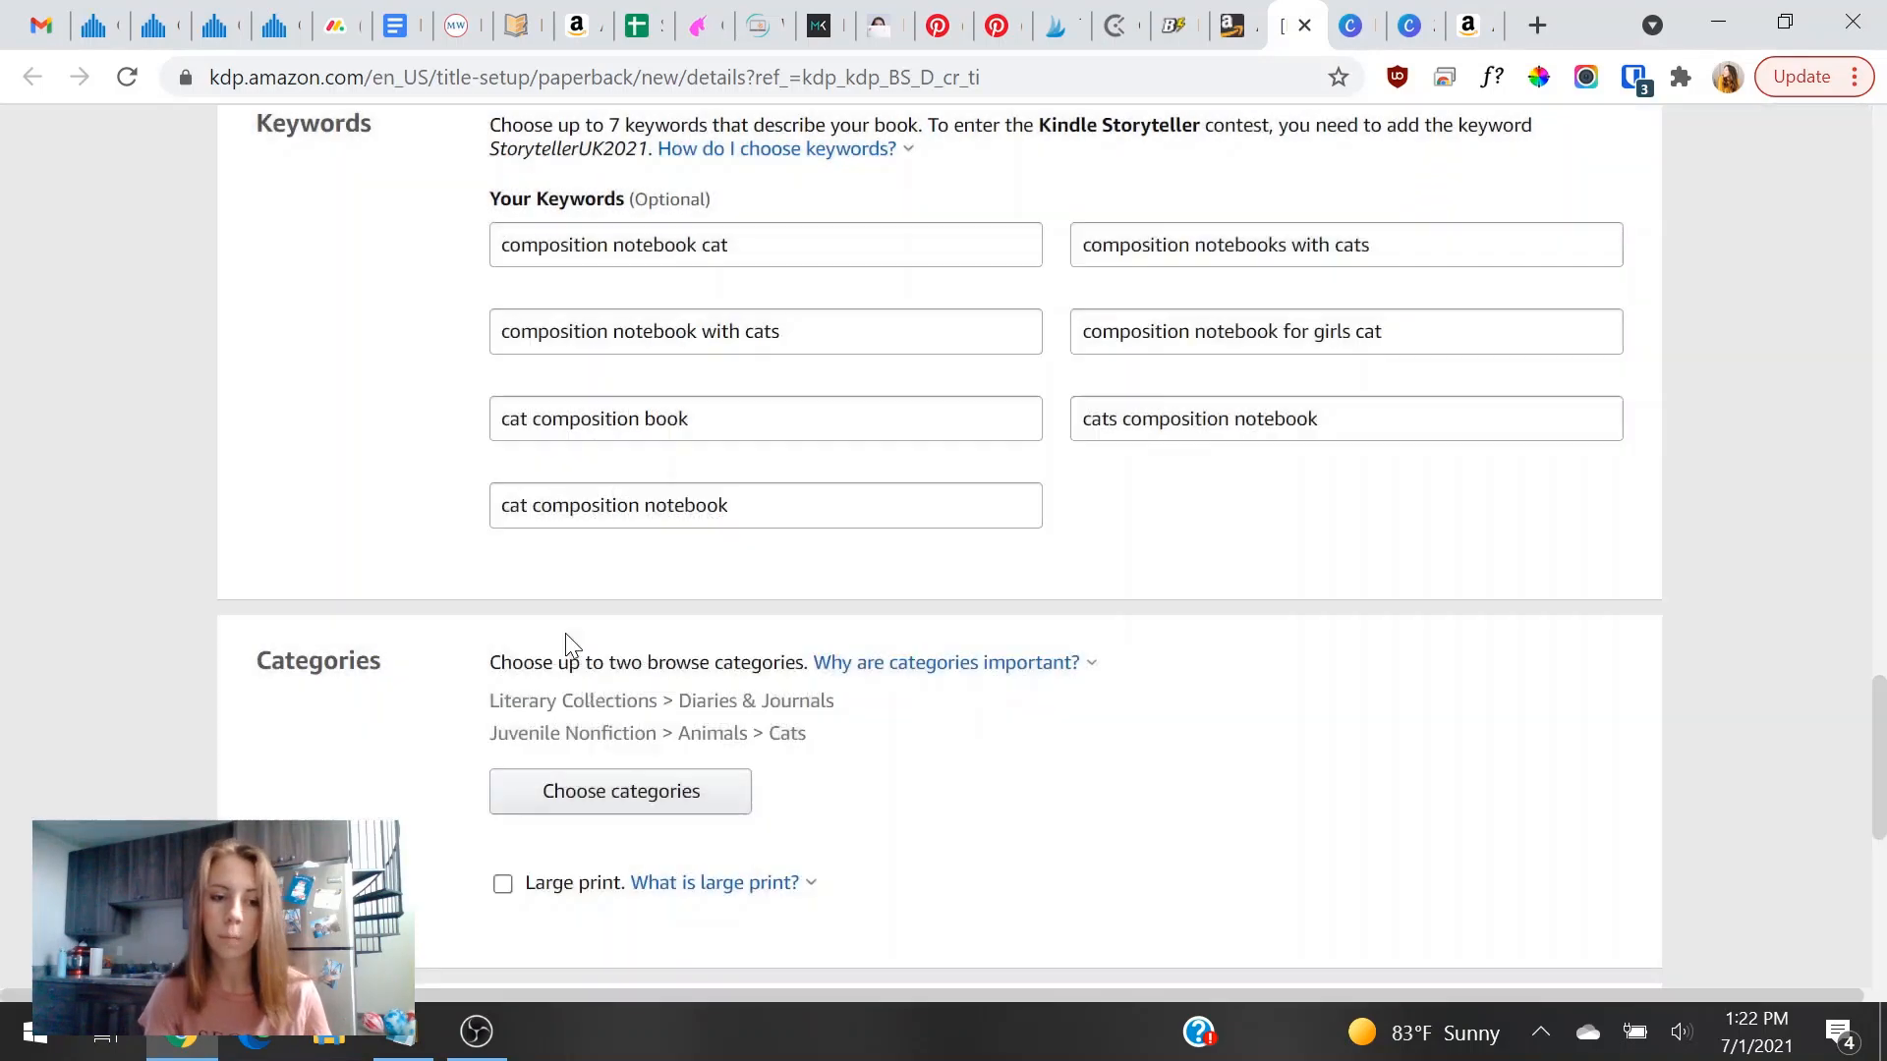
Answer No to the adult content question, save the paperback details and continue to the content page.
{"action": "scroll", "coordinate": [750, 687], "scroll_direction": "down", "scroll_amount": 3}
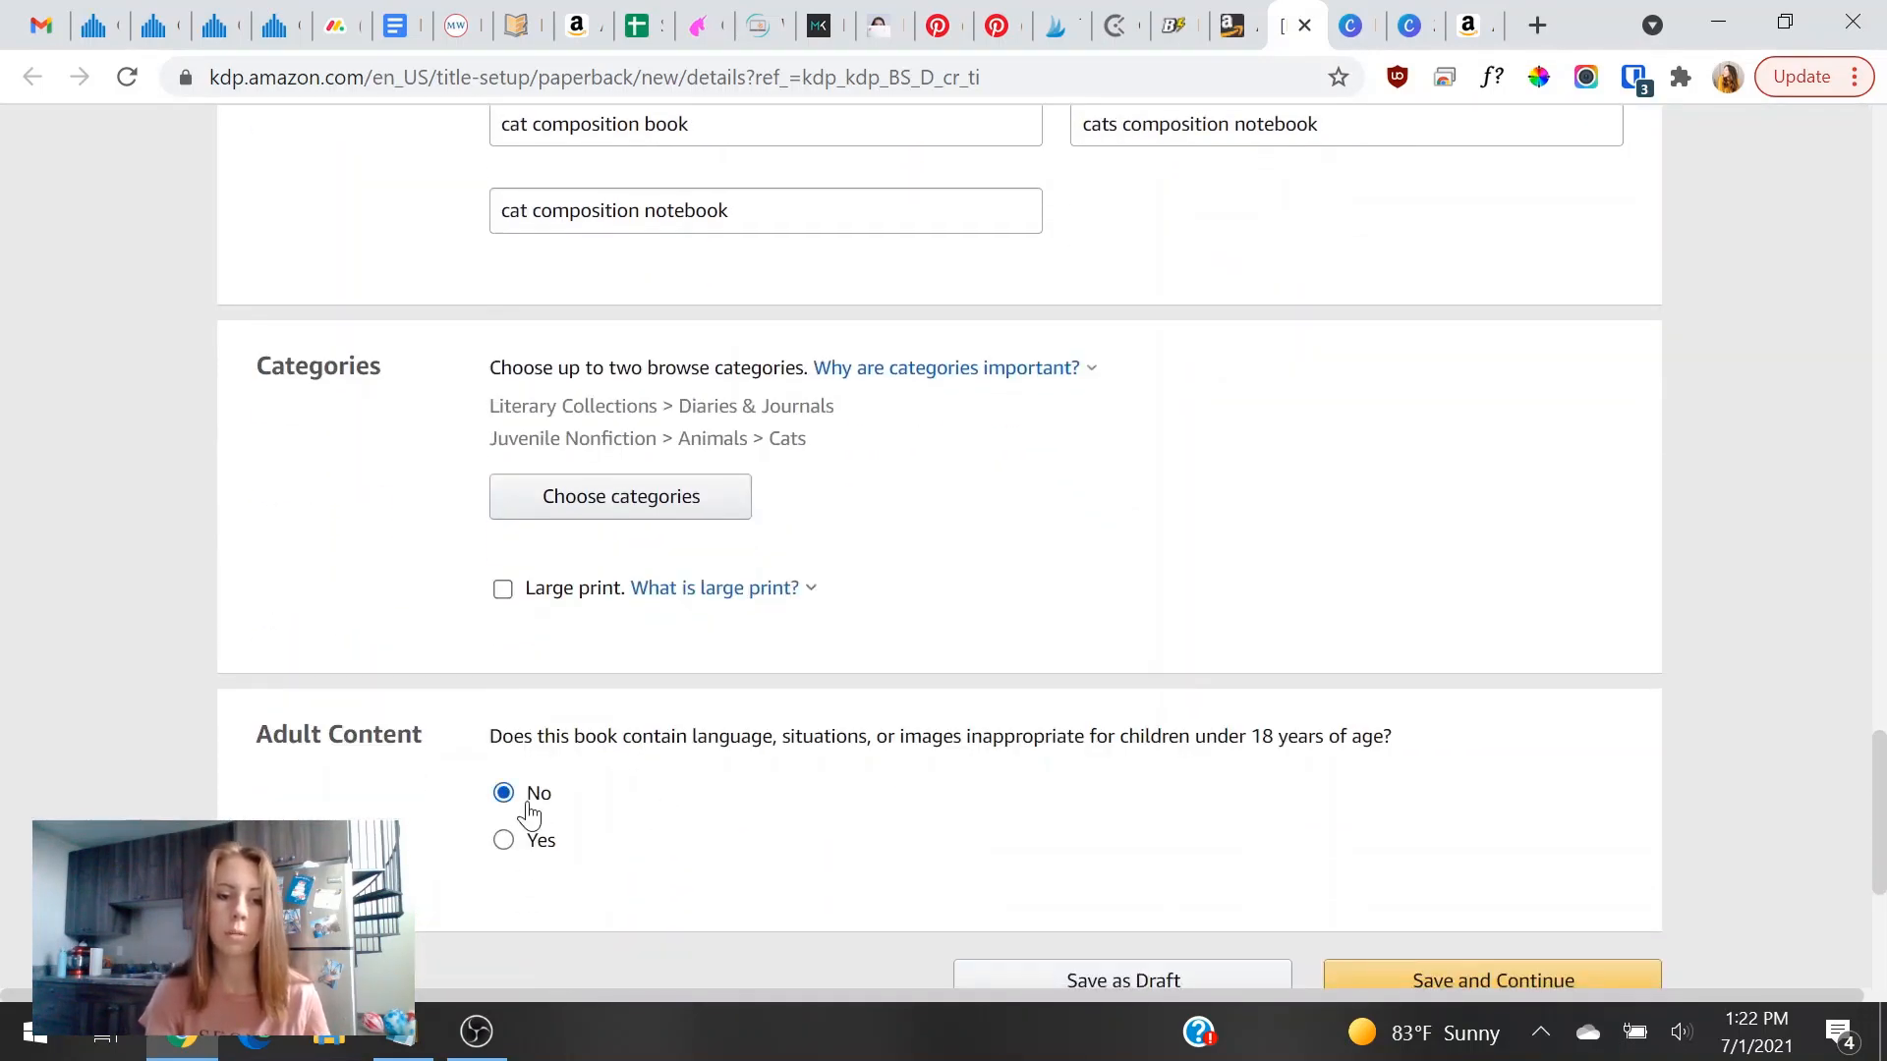
{"action": "scroll", "coordinate": [929, 787], "scroll_direction": "down", "scroll_amount": 2}
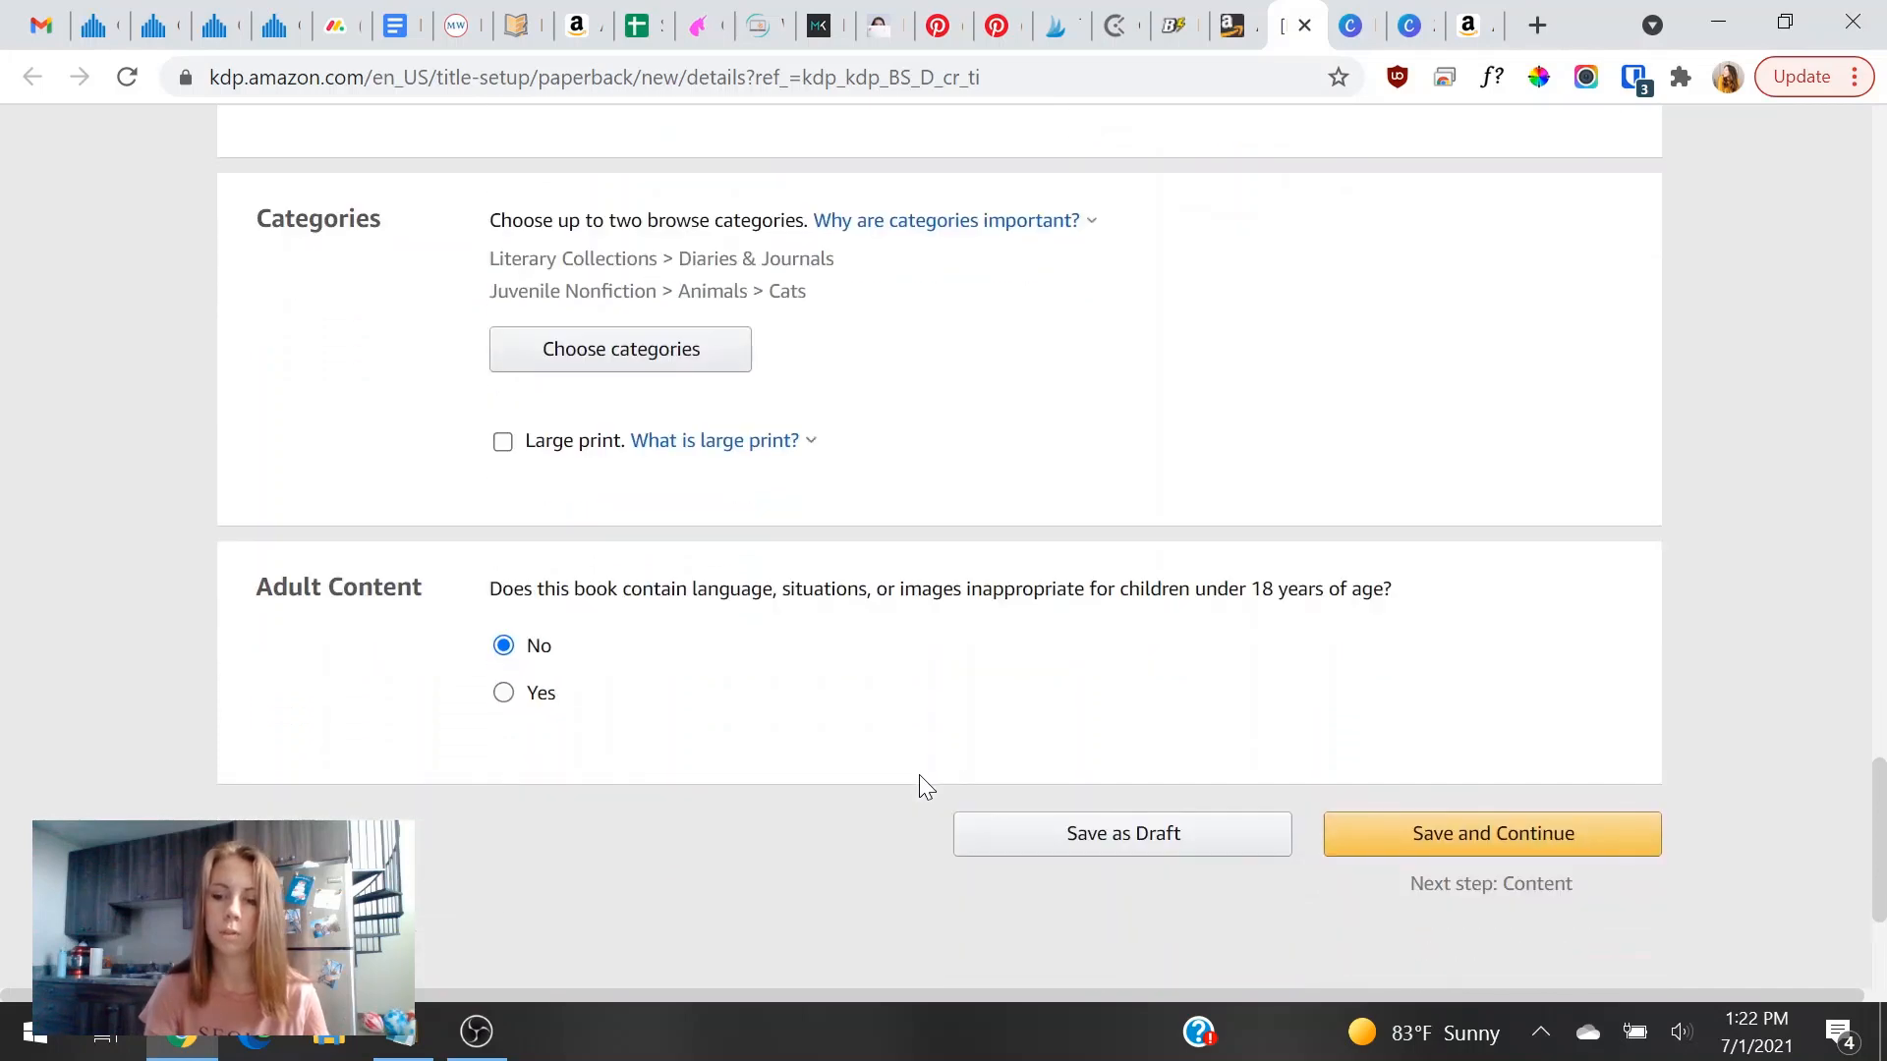
{"action": "left_click", "coordinate": [1626, 833]}
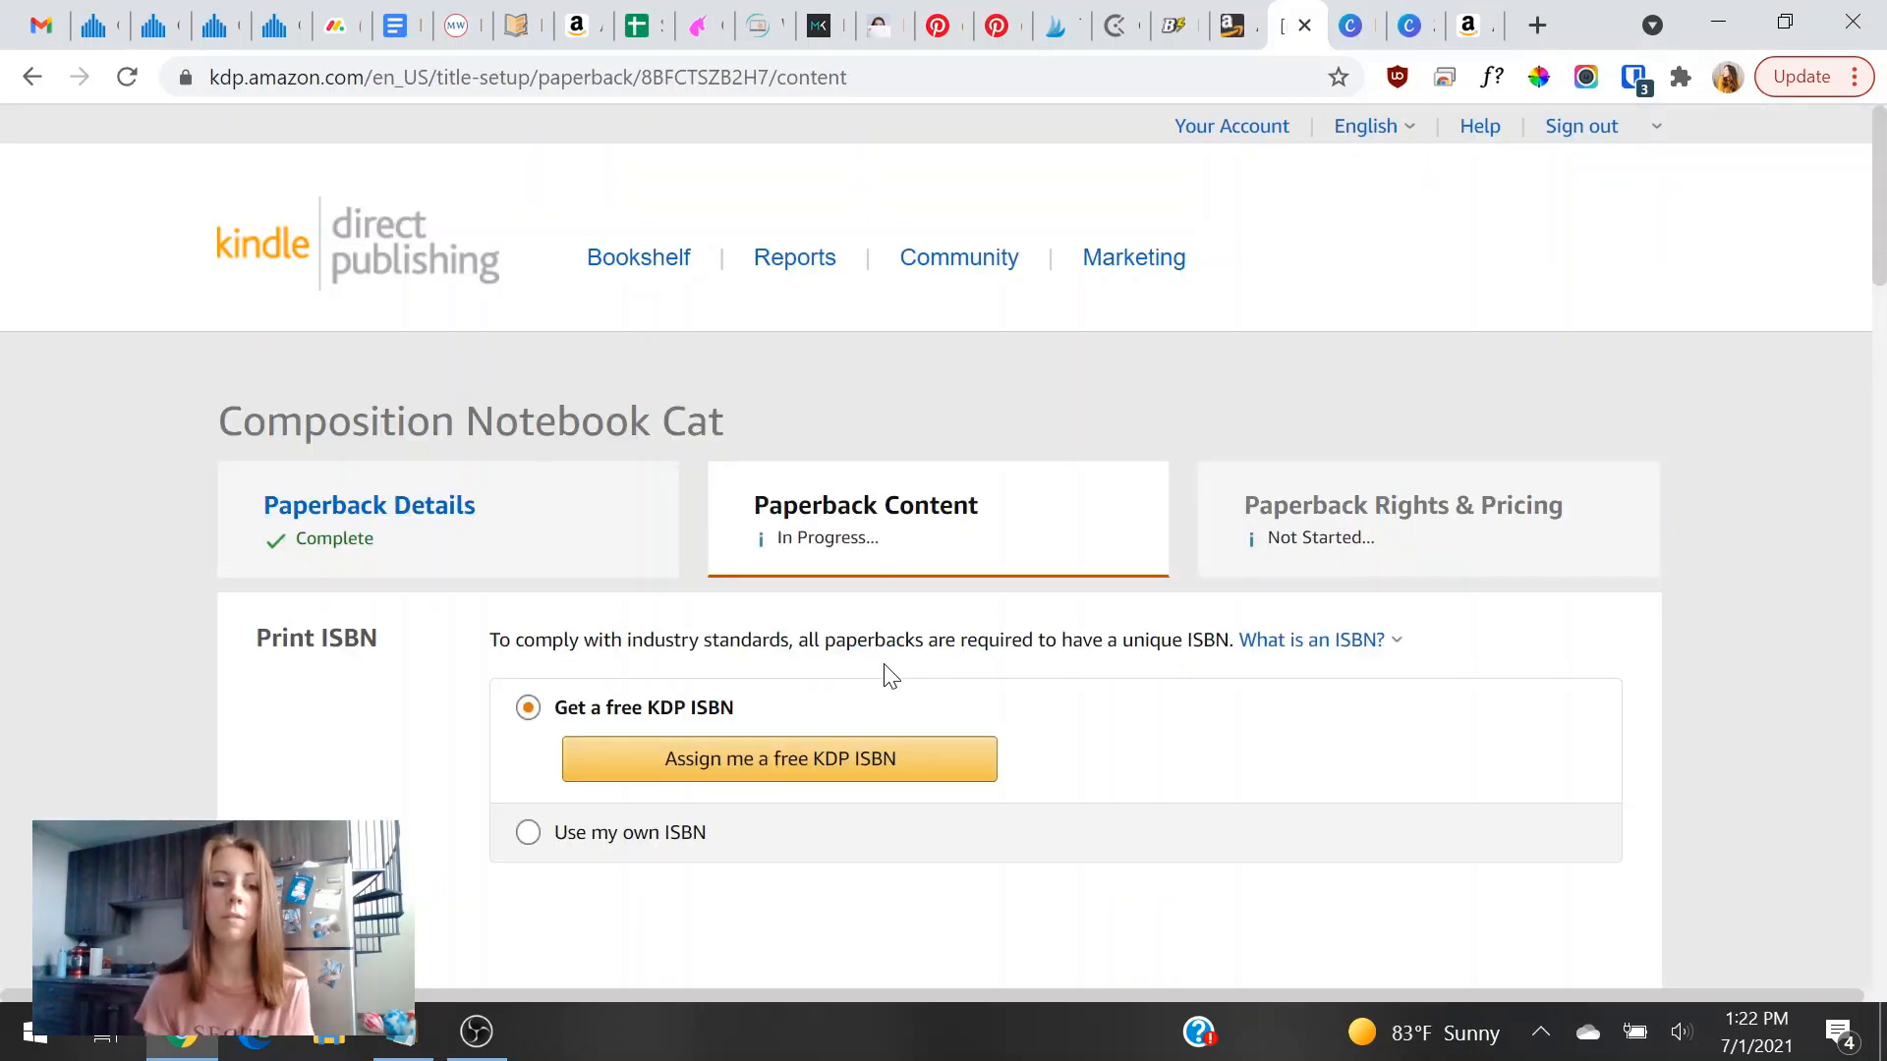
Assign a free KDP ISBN to the paperback and confirm the assignment.
{"action": "scroll", "coordinate": [900, 676], "scroll_direction": "down", "scroll_amount": 1}
{"action": "left_click", "coordinate": [900, 627]}
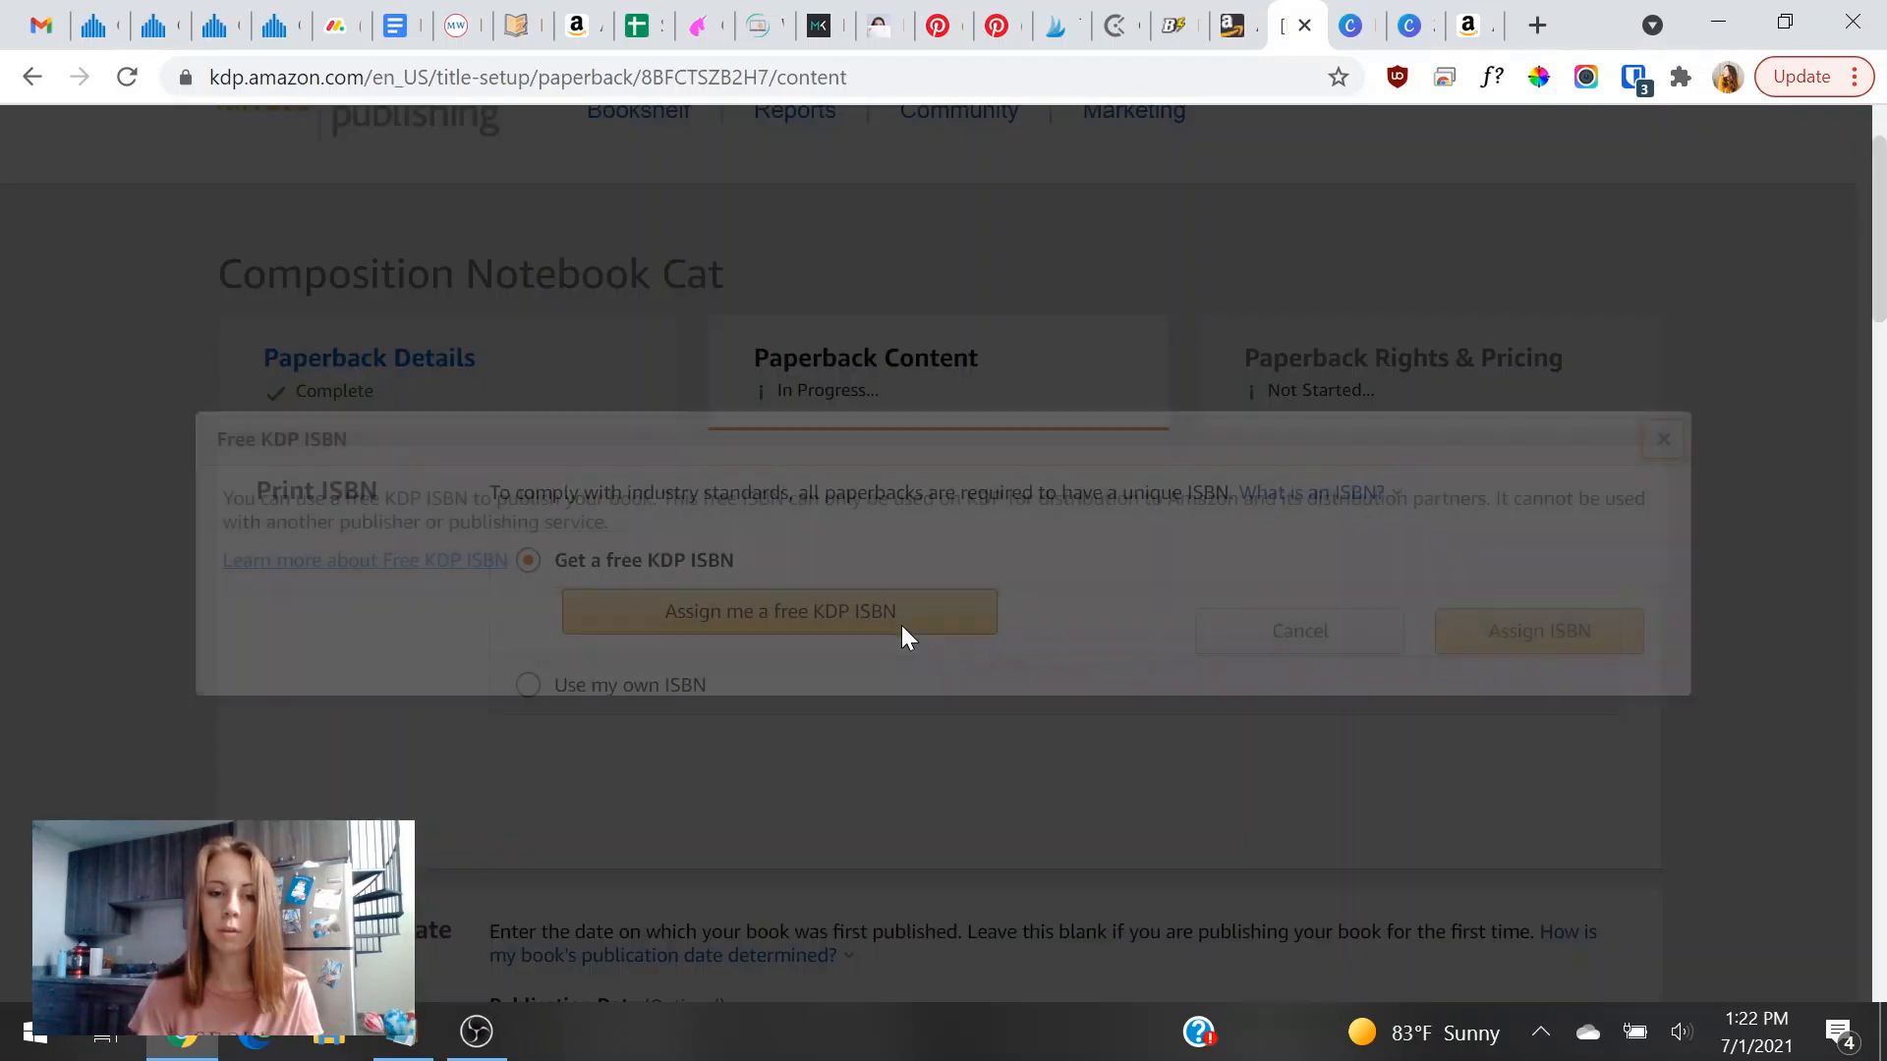
{"action": "left_click", "coordinate": [1569, 632]}
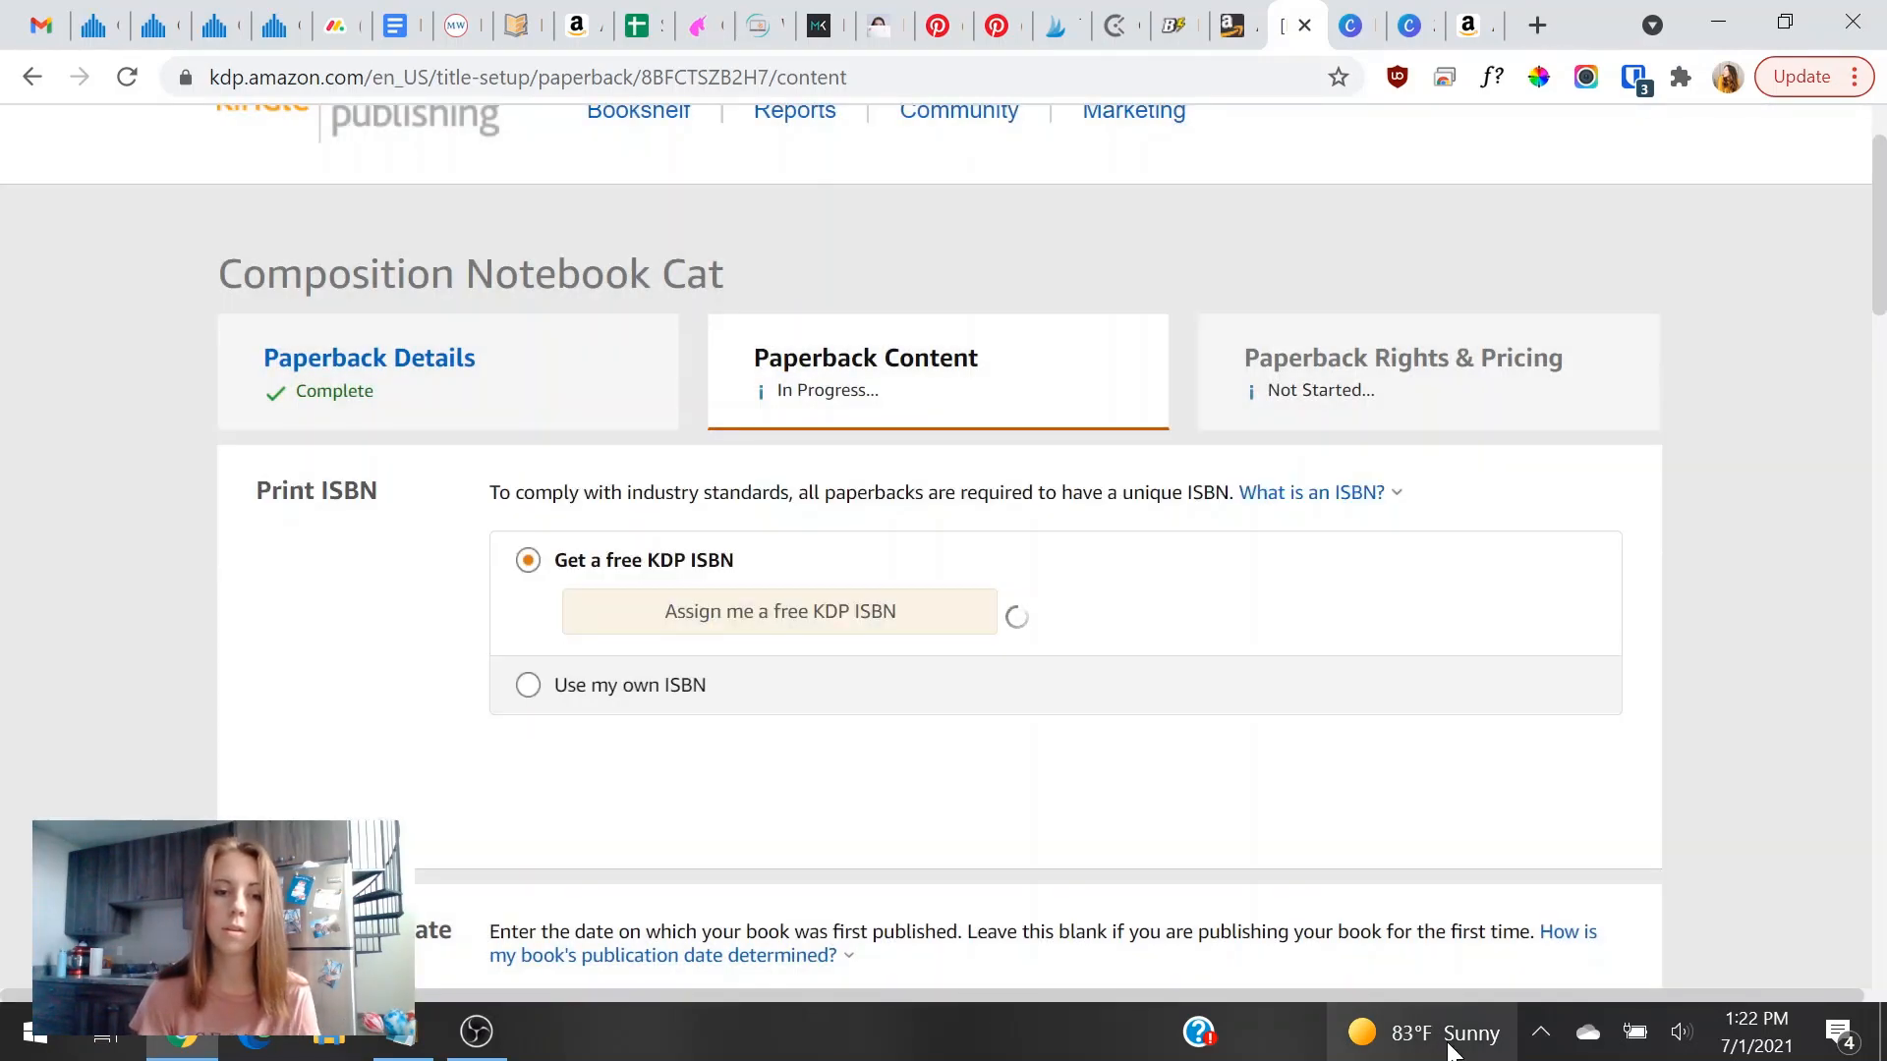
{"action": "scroll", "coordinate": [1222, 783], "scroll_direction": "down", "scroll_amount": 1}
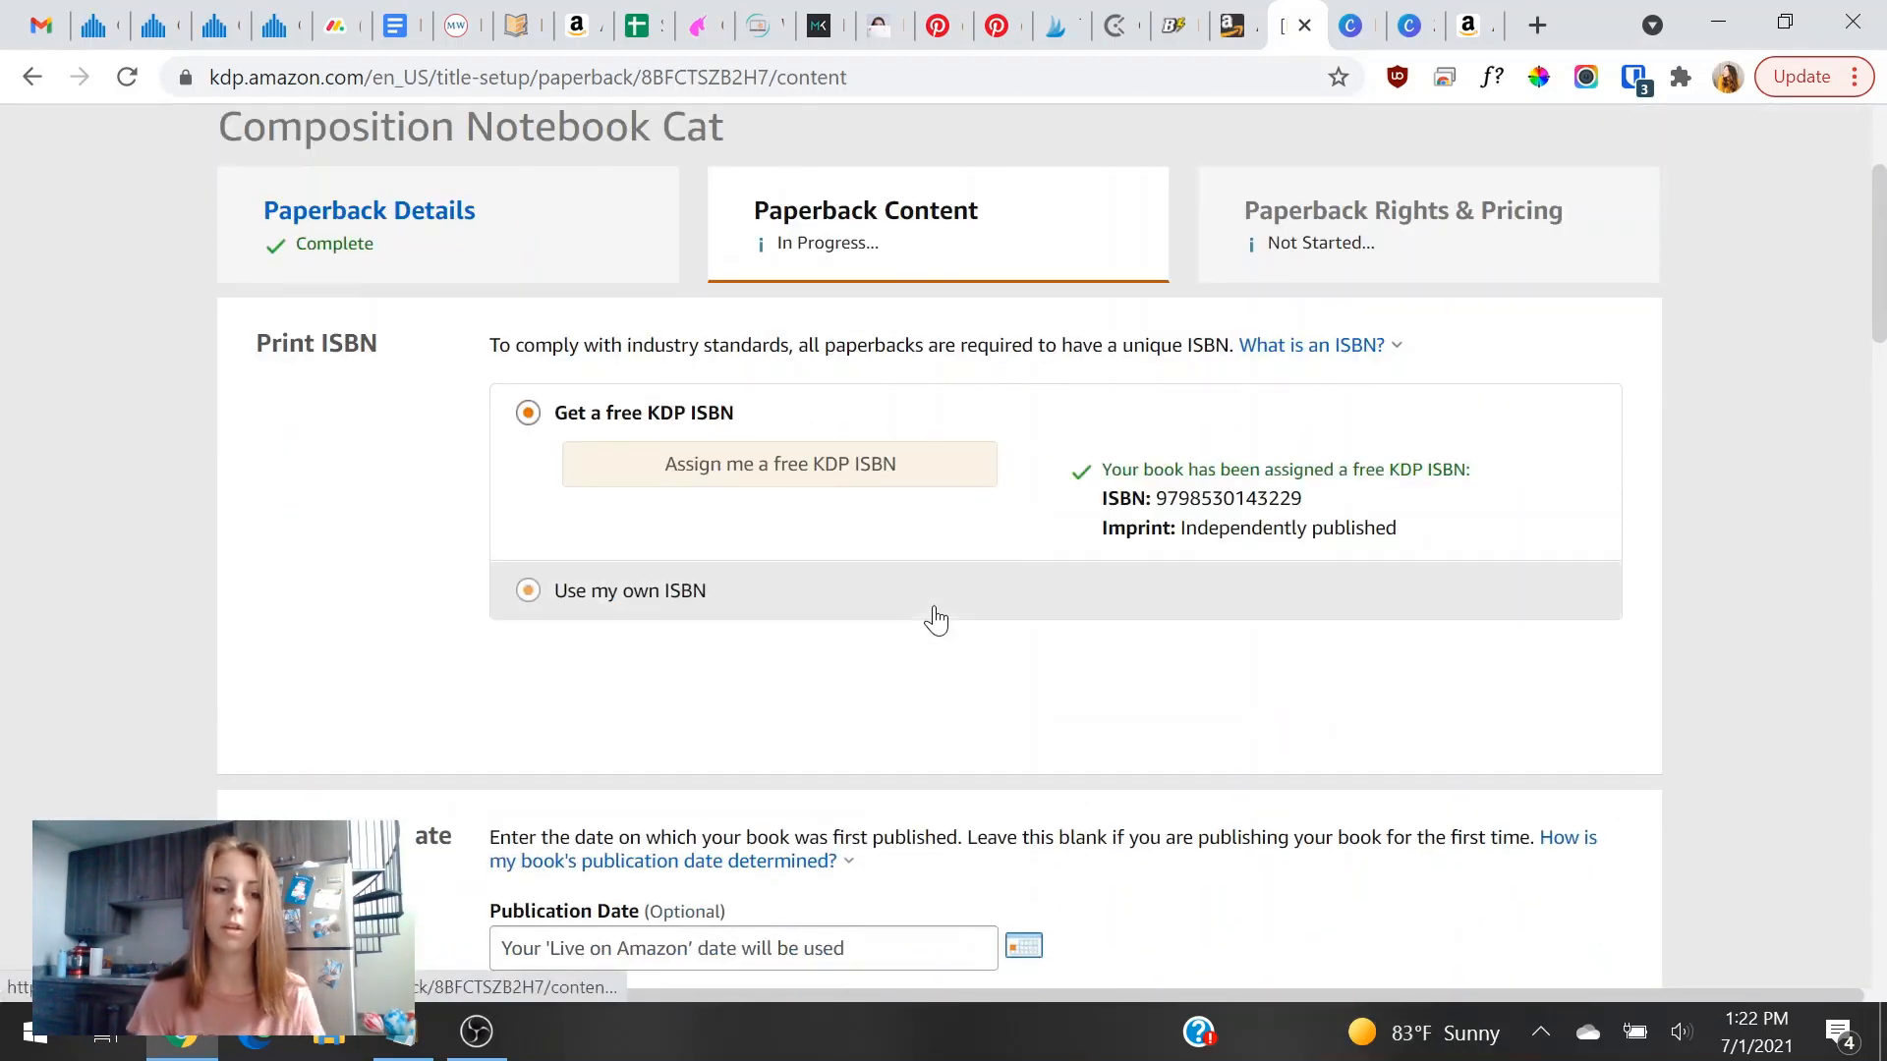
Set the paperback's trim size to 7.5 x 9.25 in and its bleed setting to Bleed (PDF only).
{"action": "scroll", "coordinate": [936, 616], "scroll_direction": "down", "scroll_amount": 5}
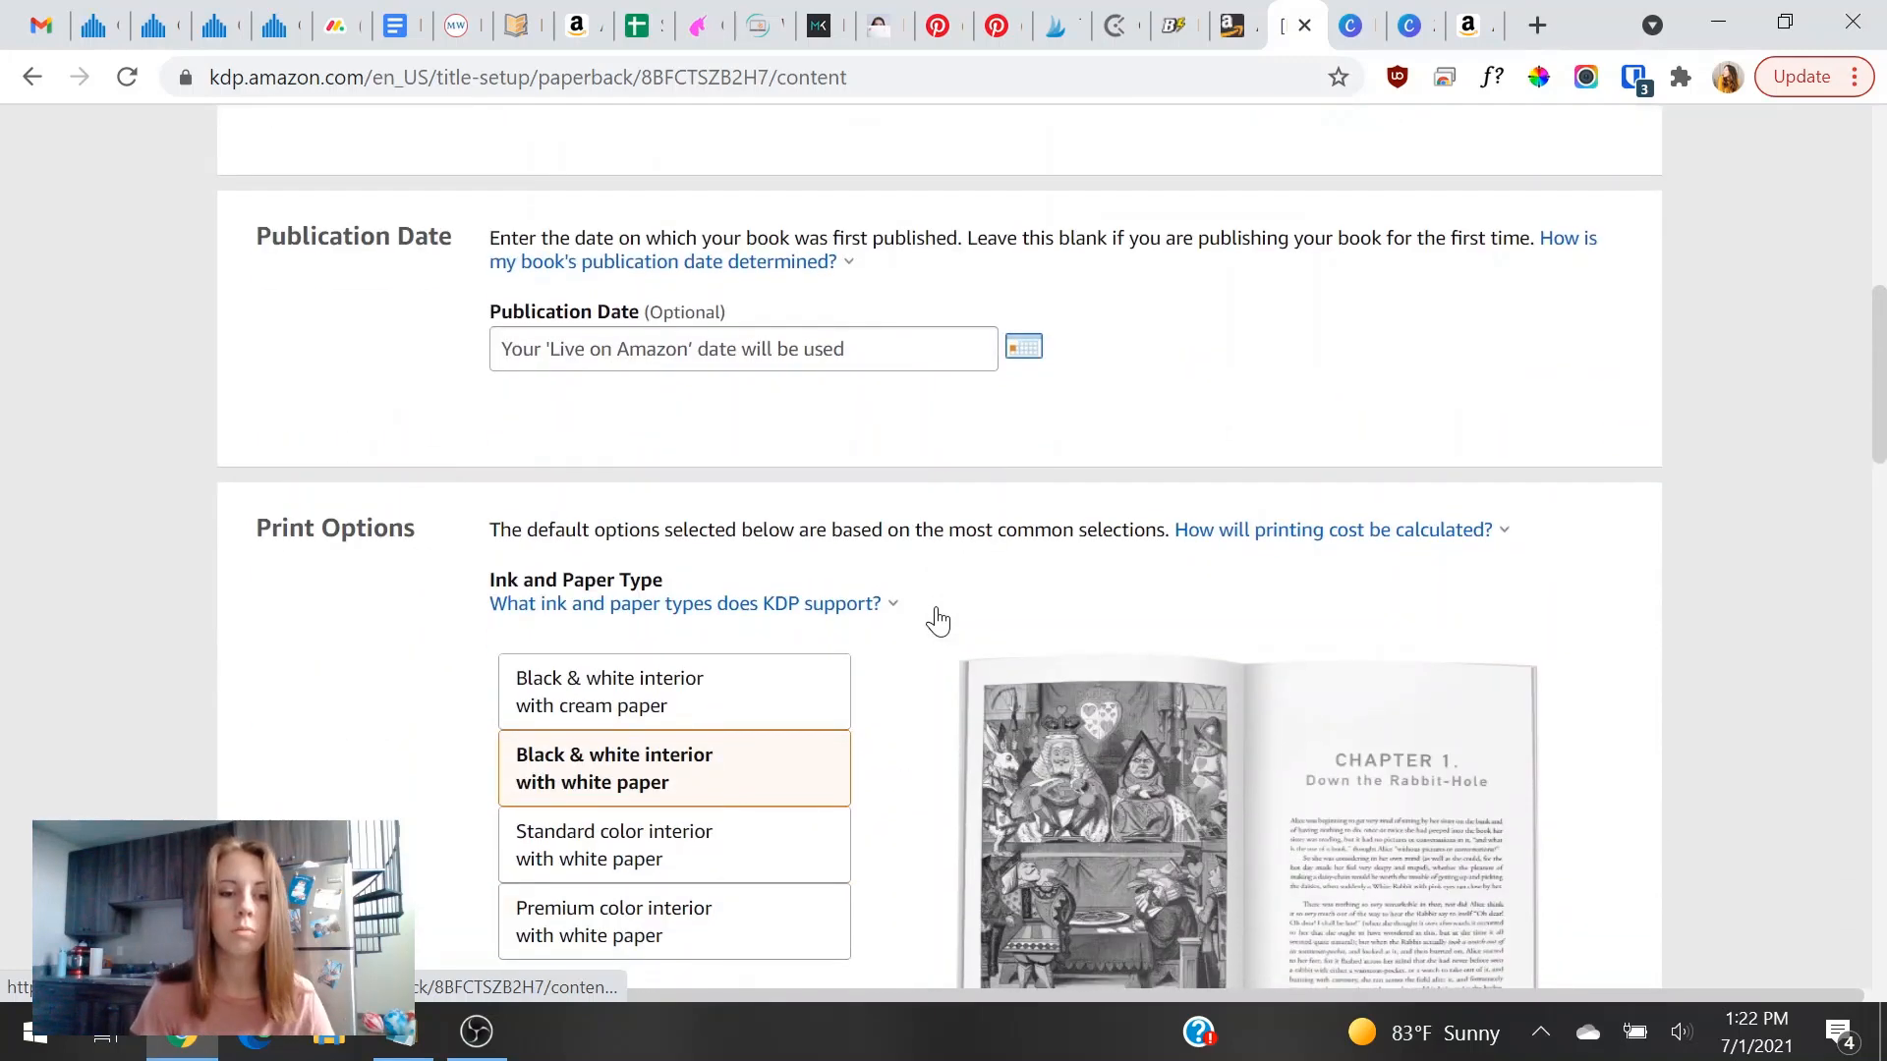
{"action": "scroll", "coordinate": [656, 659], "scroll_direction": "down", "scroll_amount": 1}
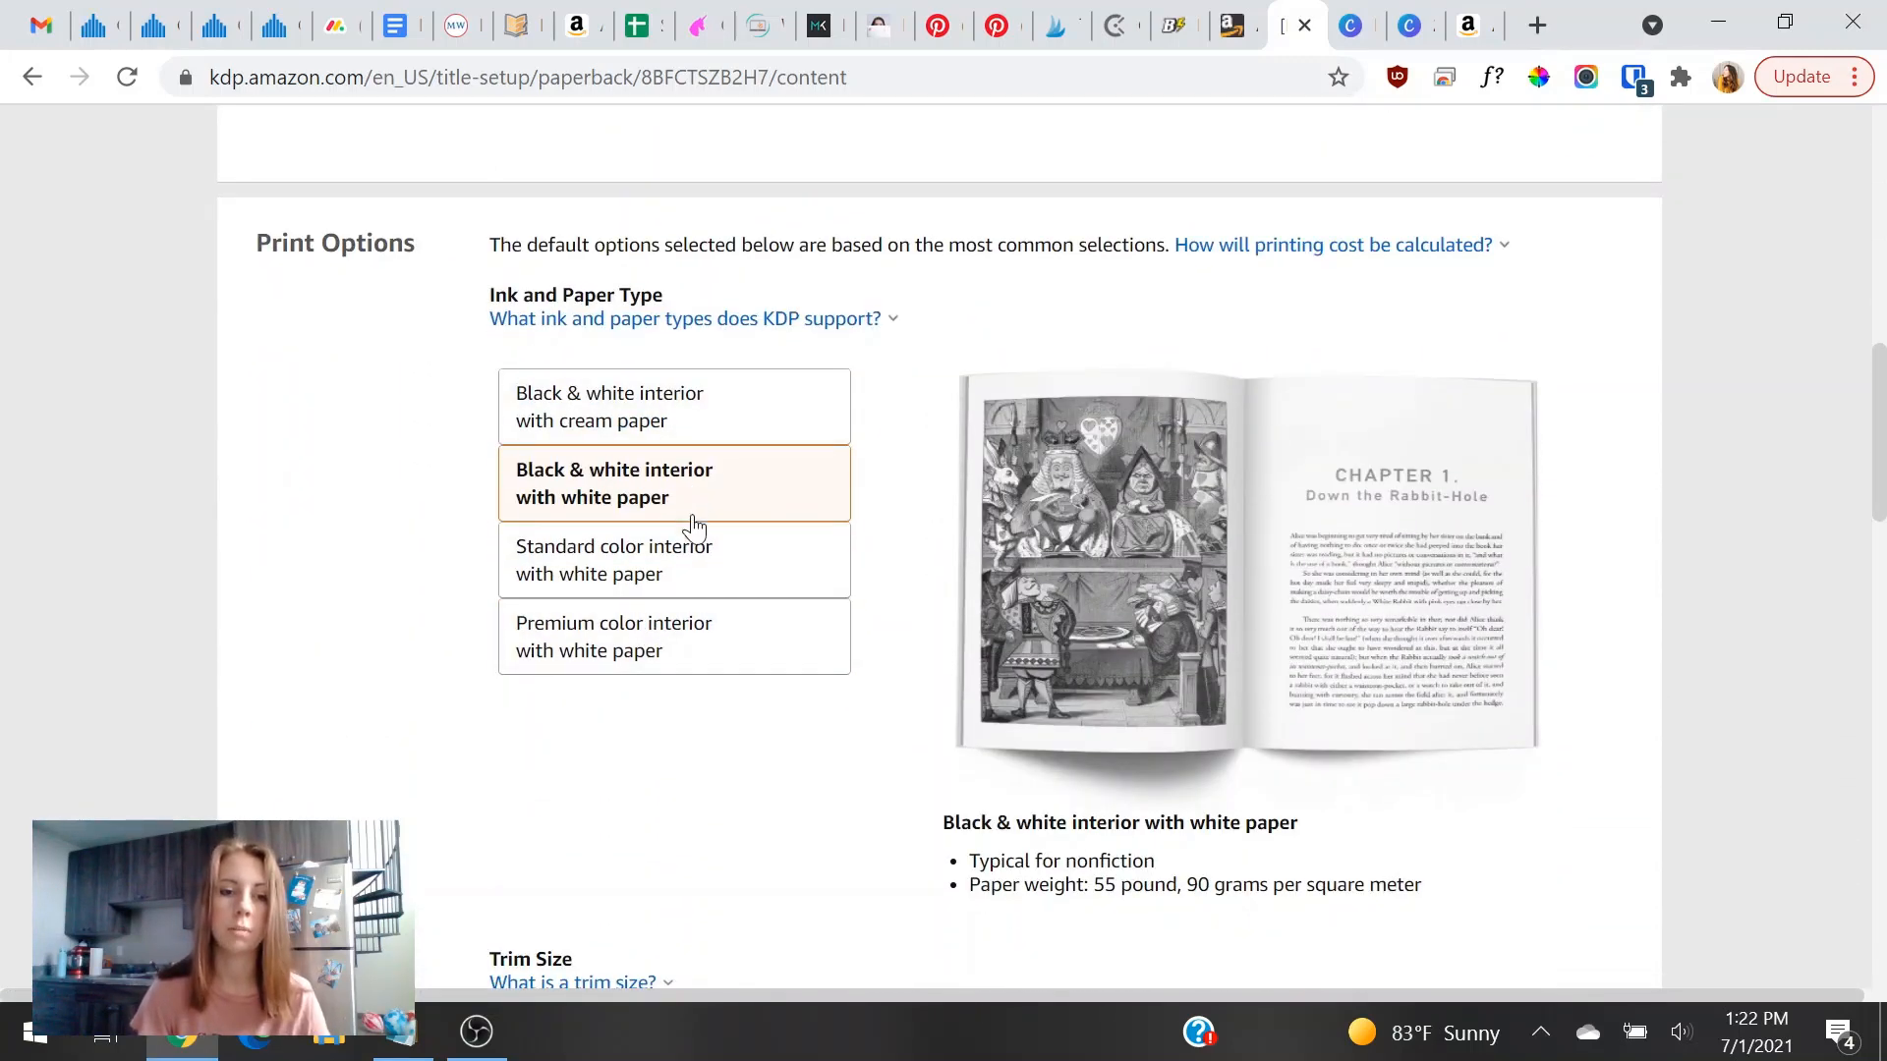
{"action": "scroll", "coordinate": [708, 795], "scroll_direction": "down", "scroll_amount": 3}
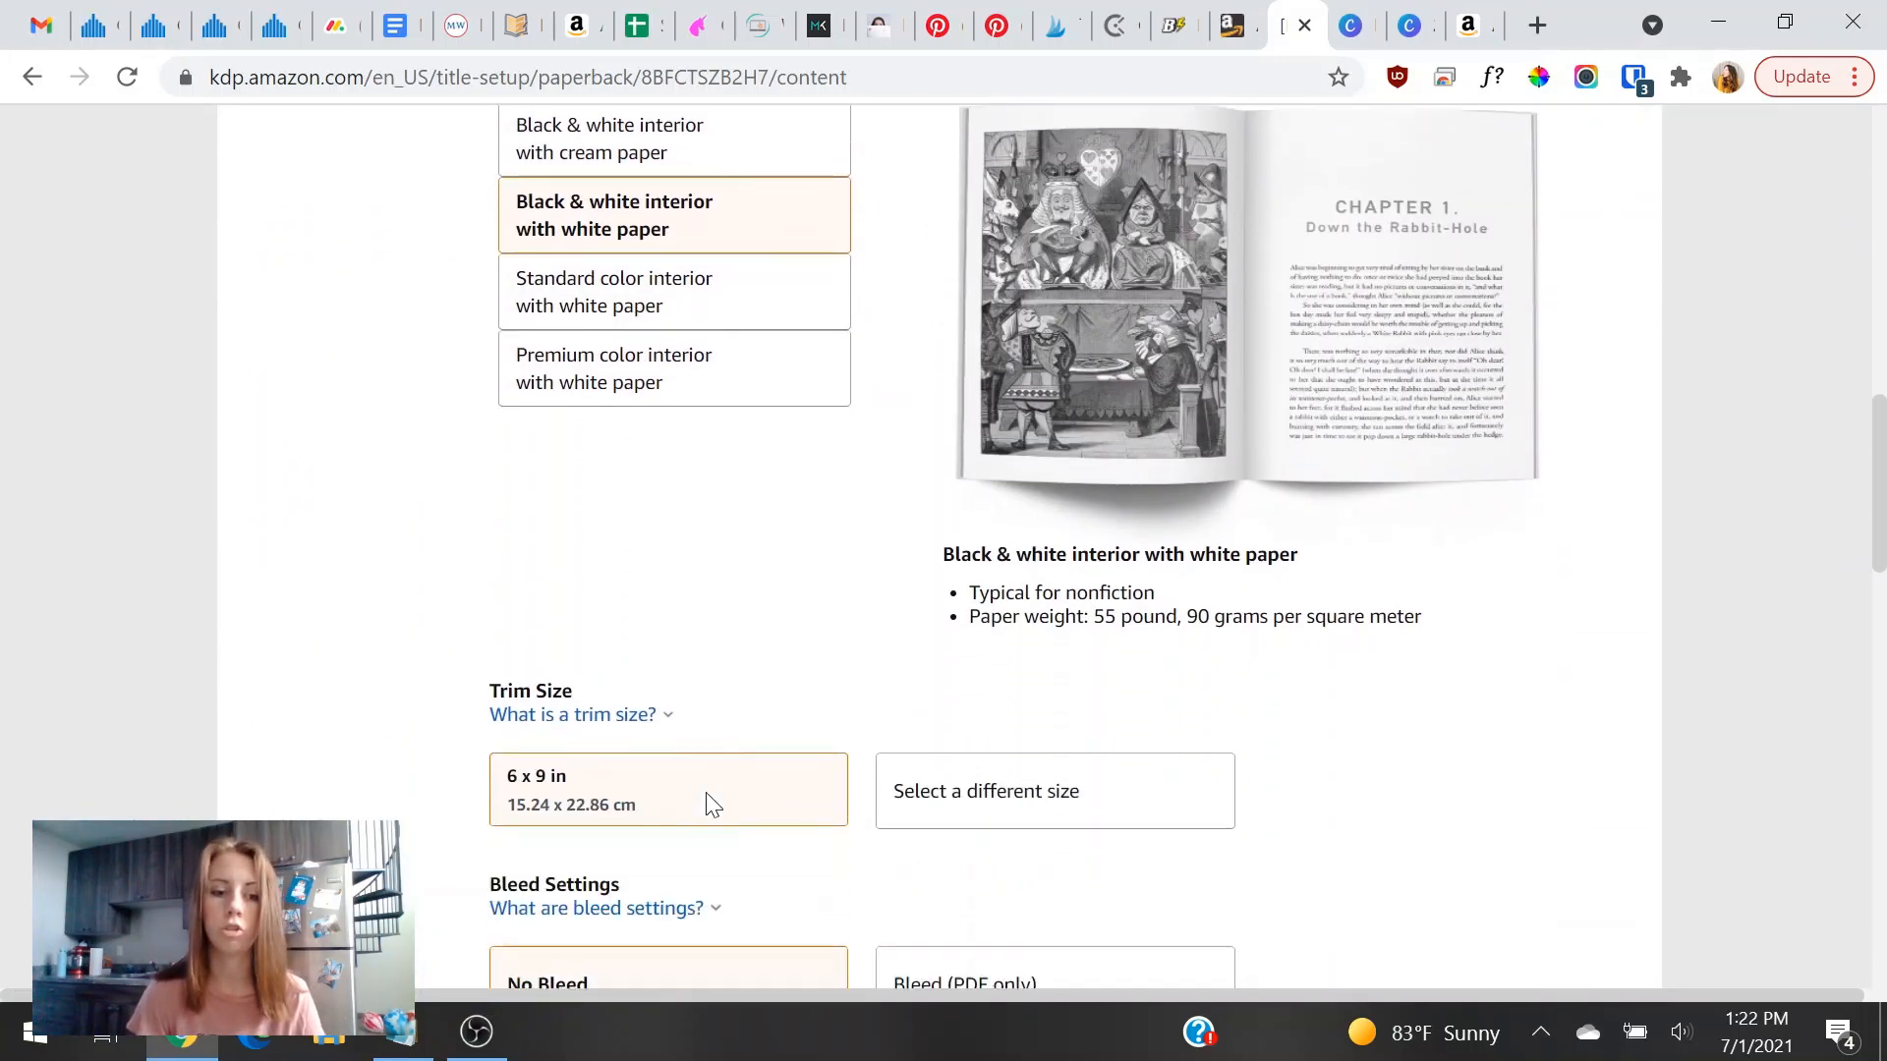
{"action": "left_click", "coordinate": [1019, 783]}
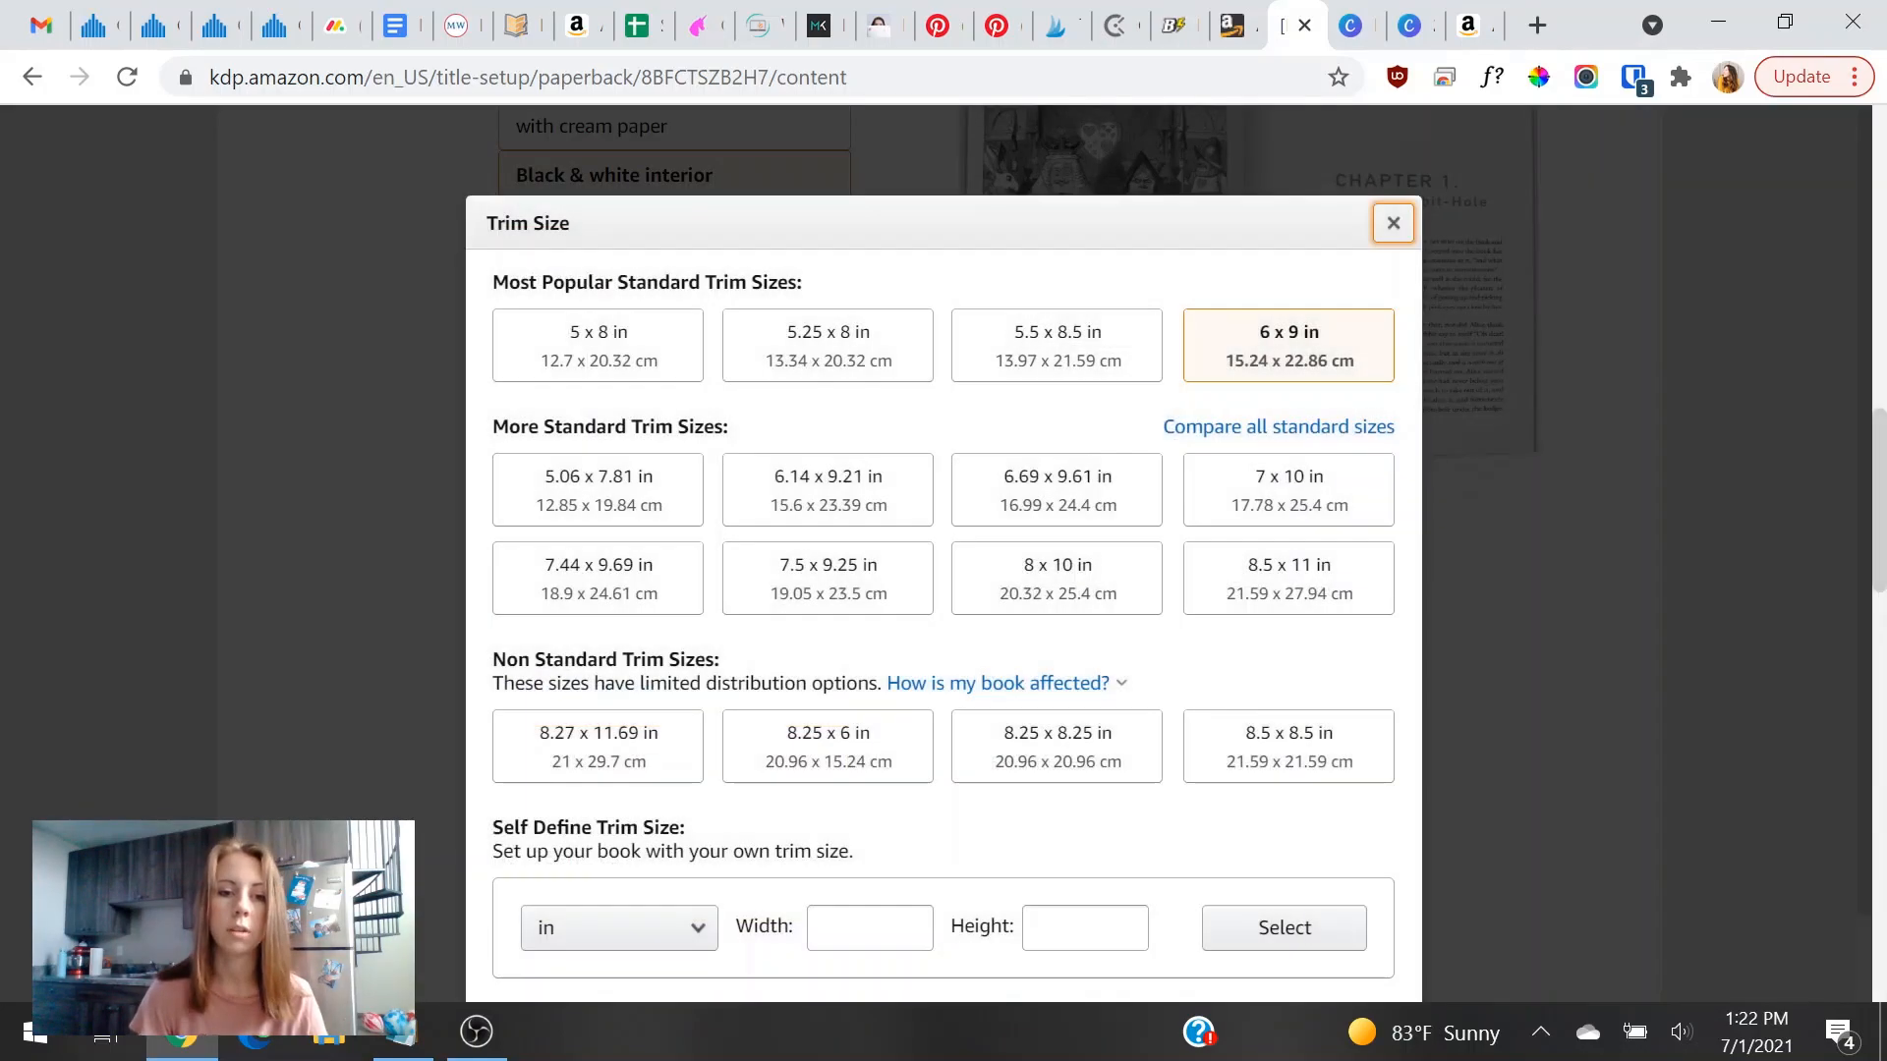
{"action": "left_click", "coordinate": [847, 593]}
{"action": "scroll", "coordinate": [1024, 700], "scroll_direction": "down", "scroll_amount": 3}
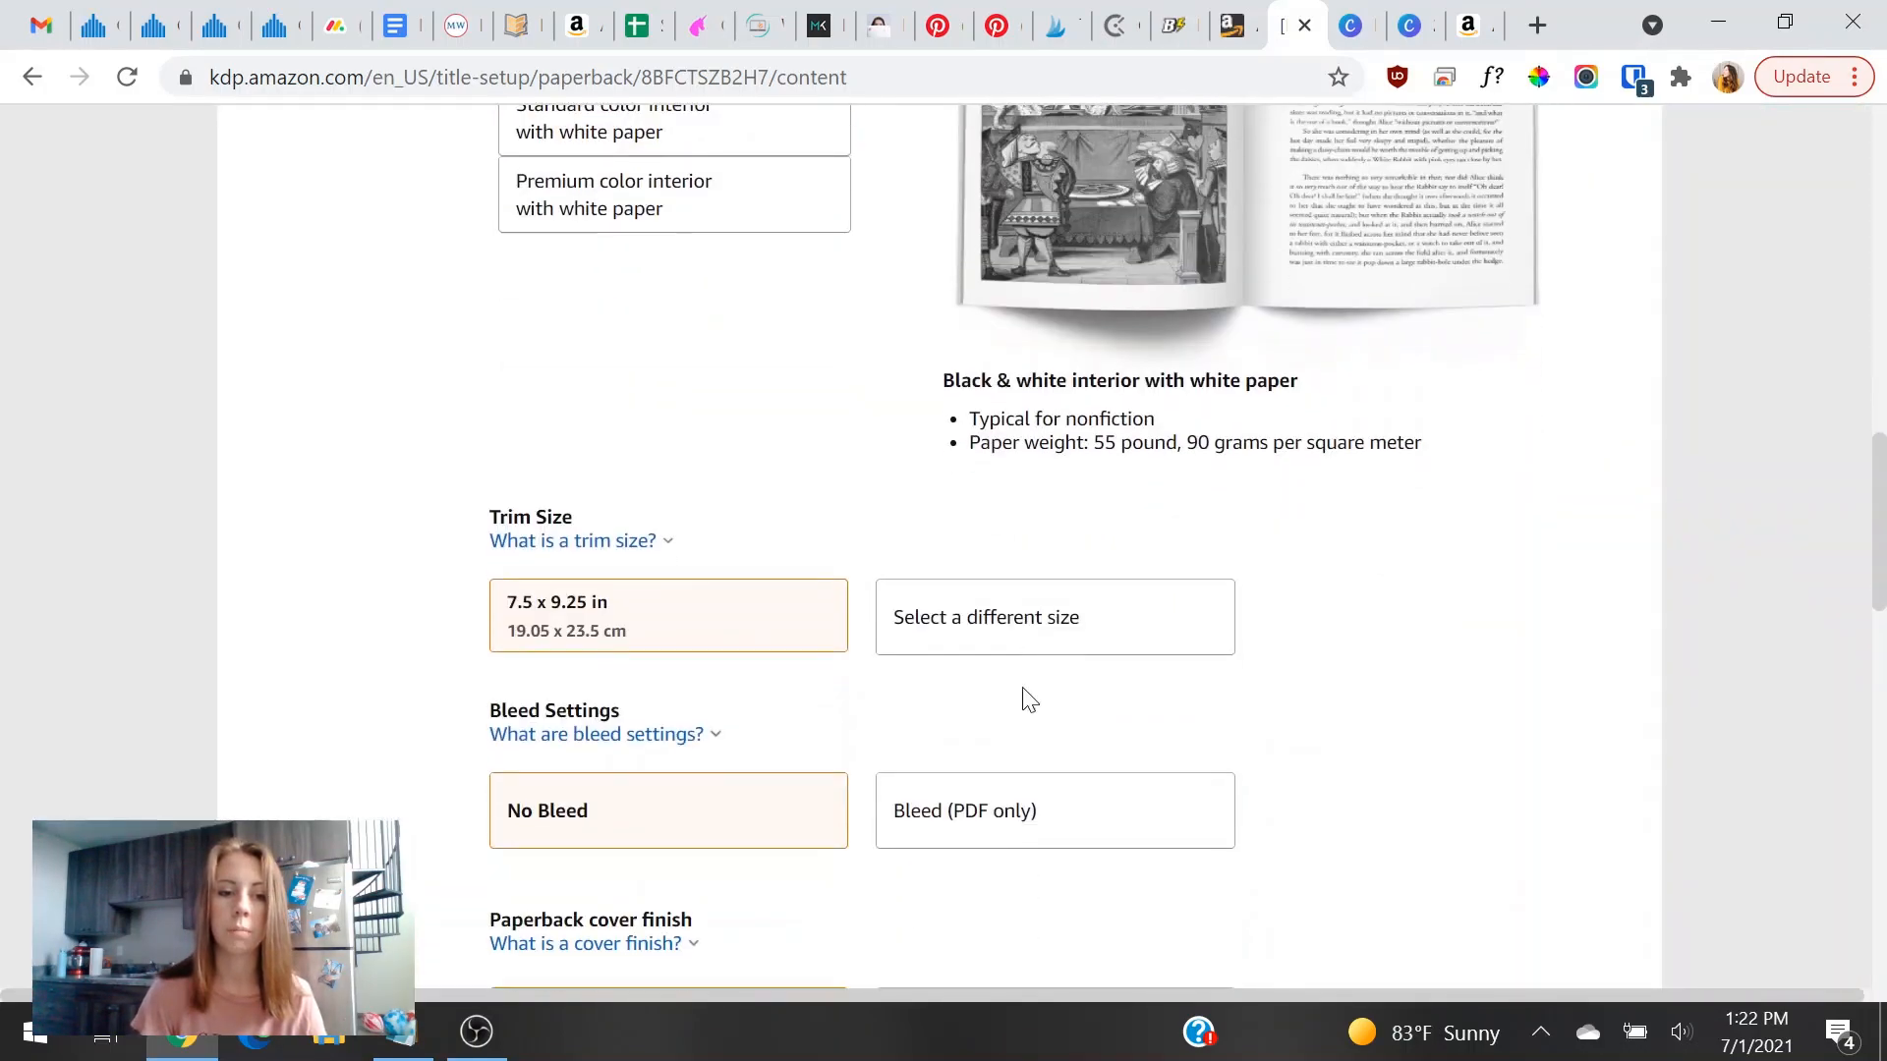
{"action": "left_click", "coordinate": [1098, 655]}
{"action": "scroll", "coordinate": [1023, 787], "scroll_direction": "down", "scroll_amount": 3}
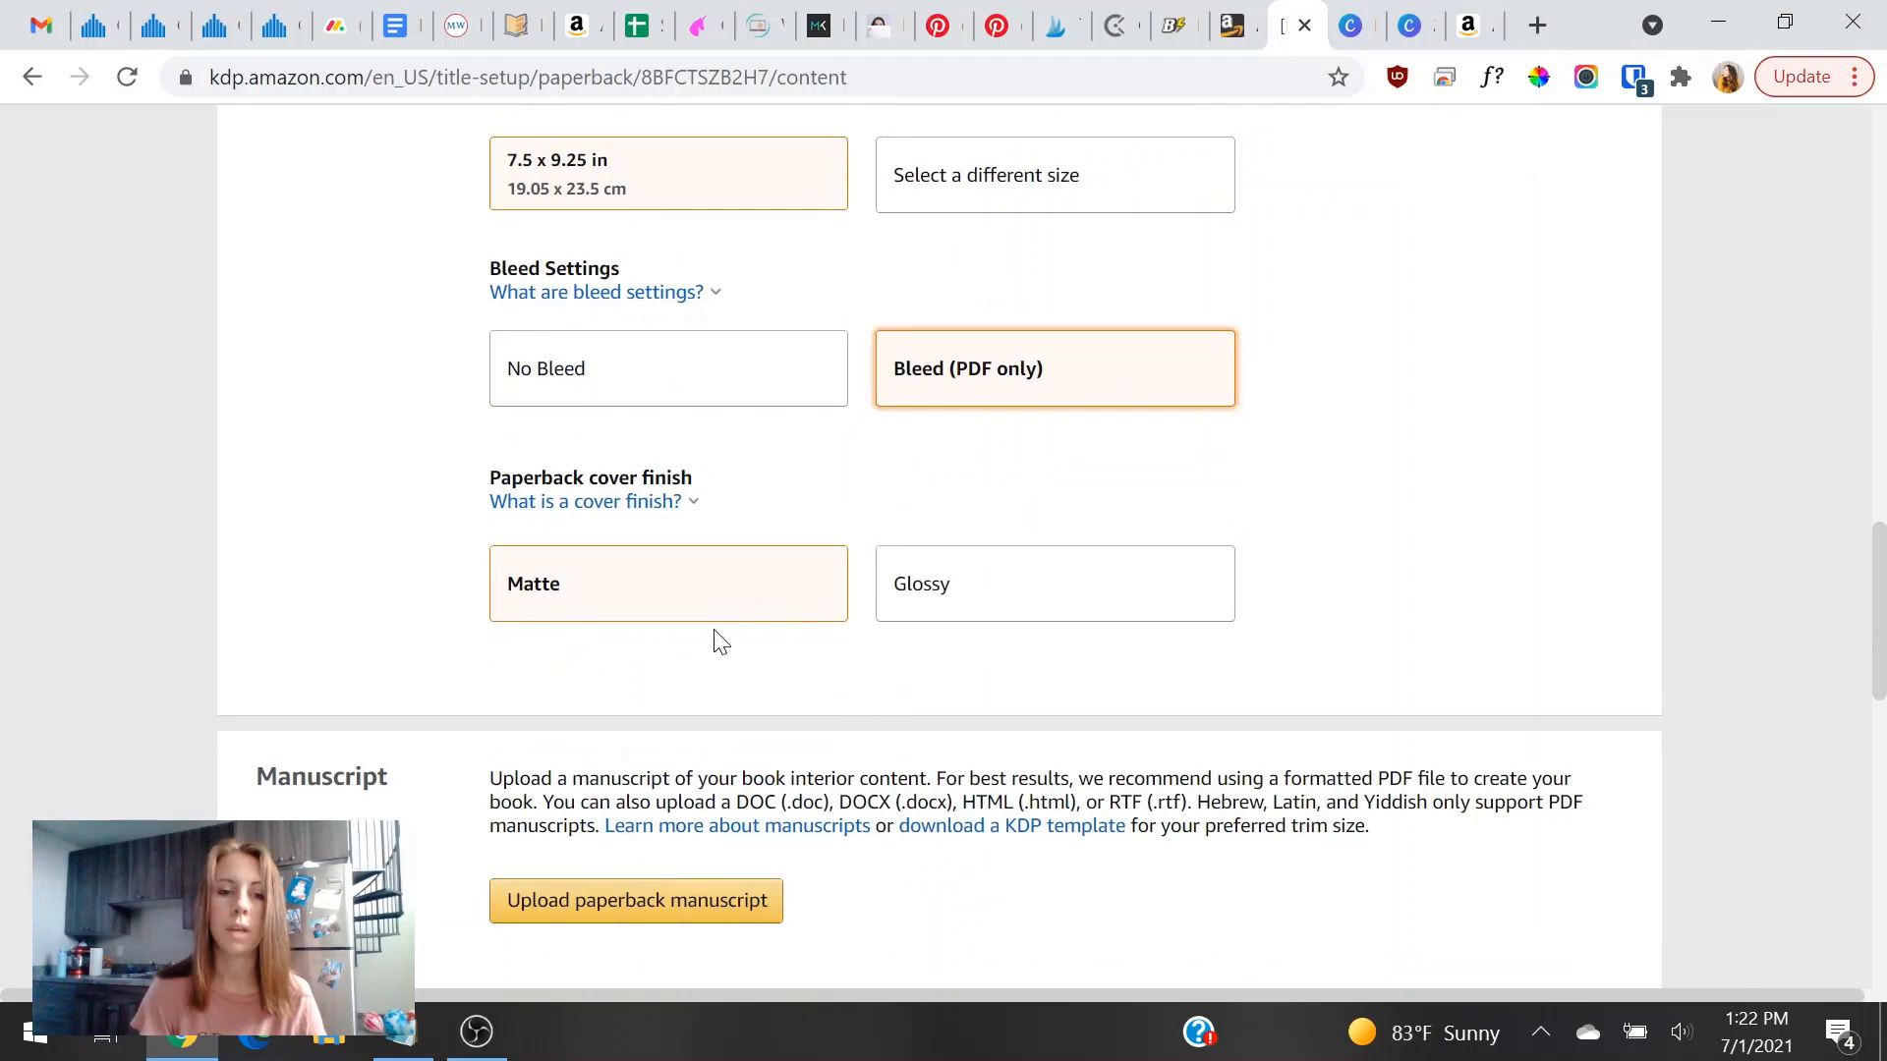
Upload CollegeRuled_7_5x9_25_200_bleed.pdf from the Low-Content Books folder as the paperback manuscript.
{"action": "scroll", "coordinate": [589, 590], "scroll_direction": "down", "scroll_amount": 3}
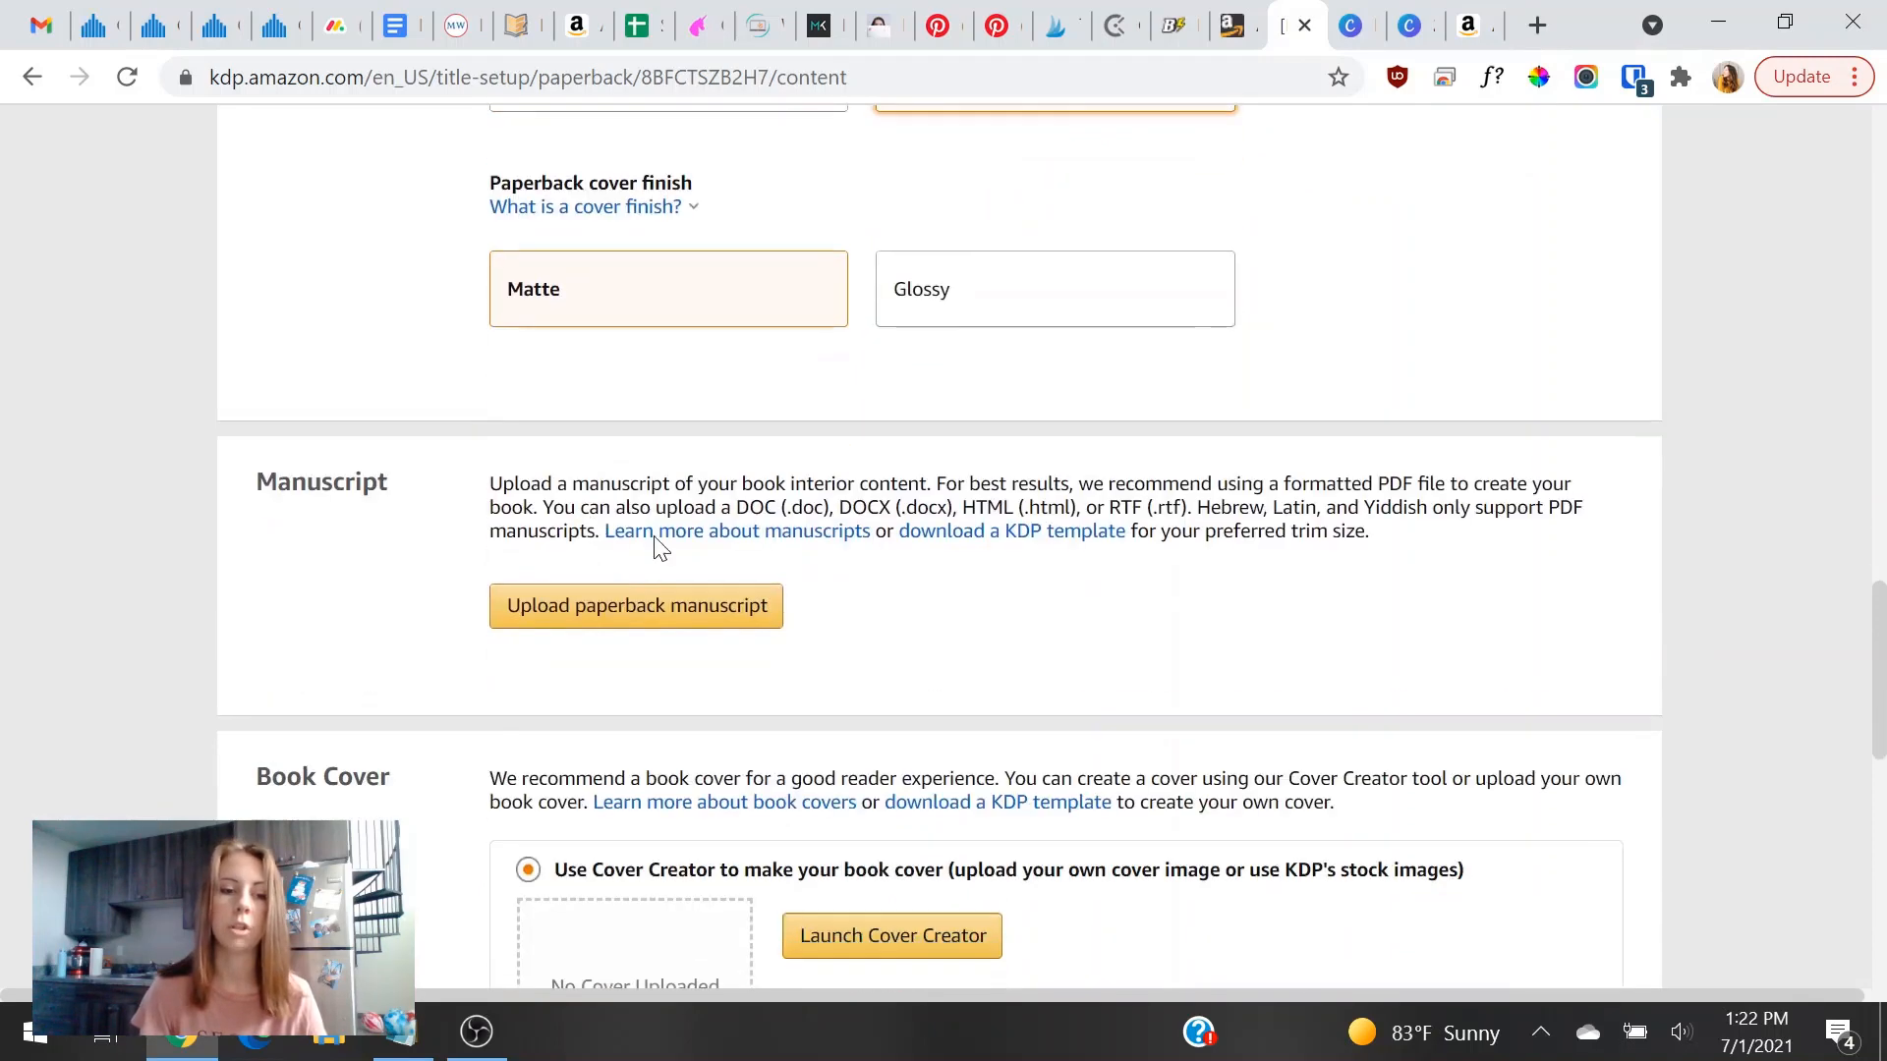
{"action": "left_click", "coordinate": [724, 617]}
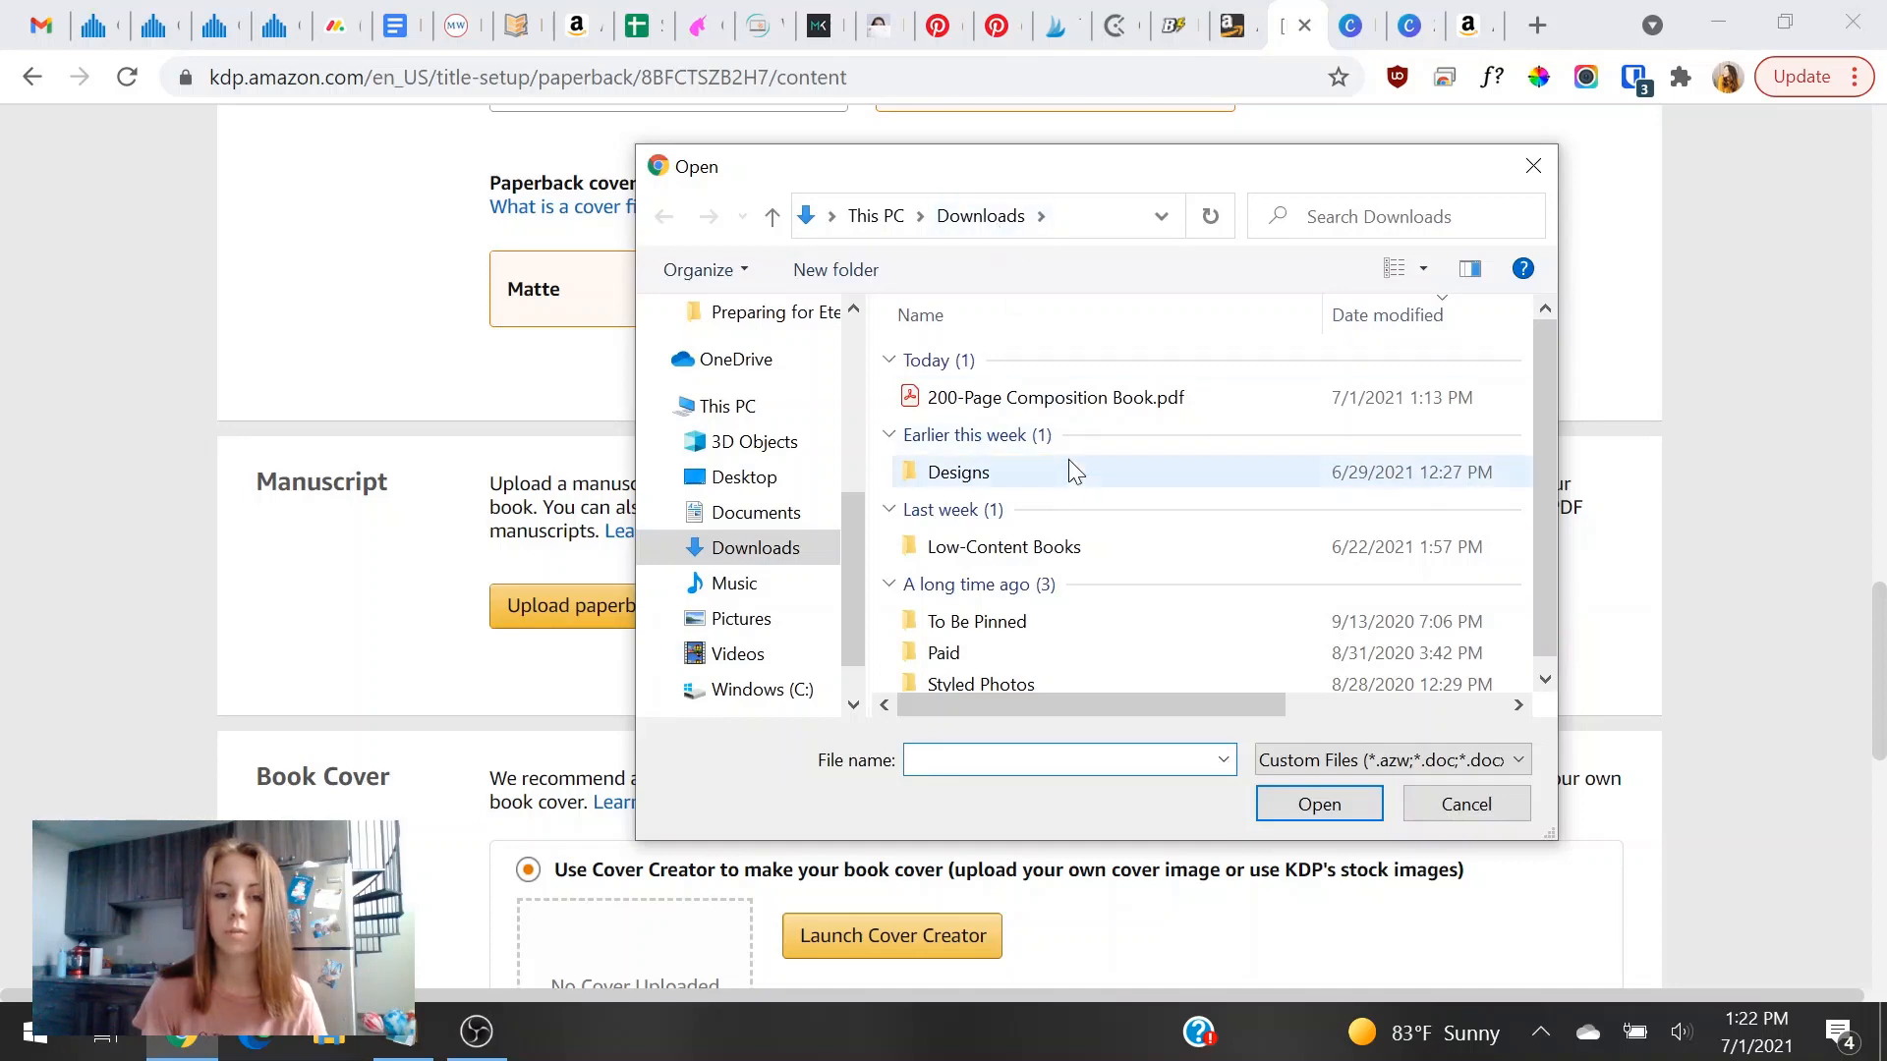
{"action": "double_click", "coordinate": [1080, 555]}
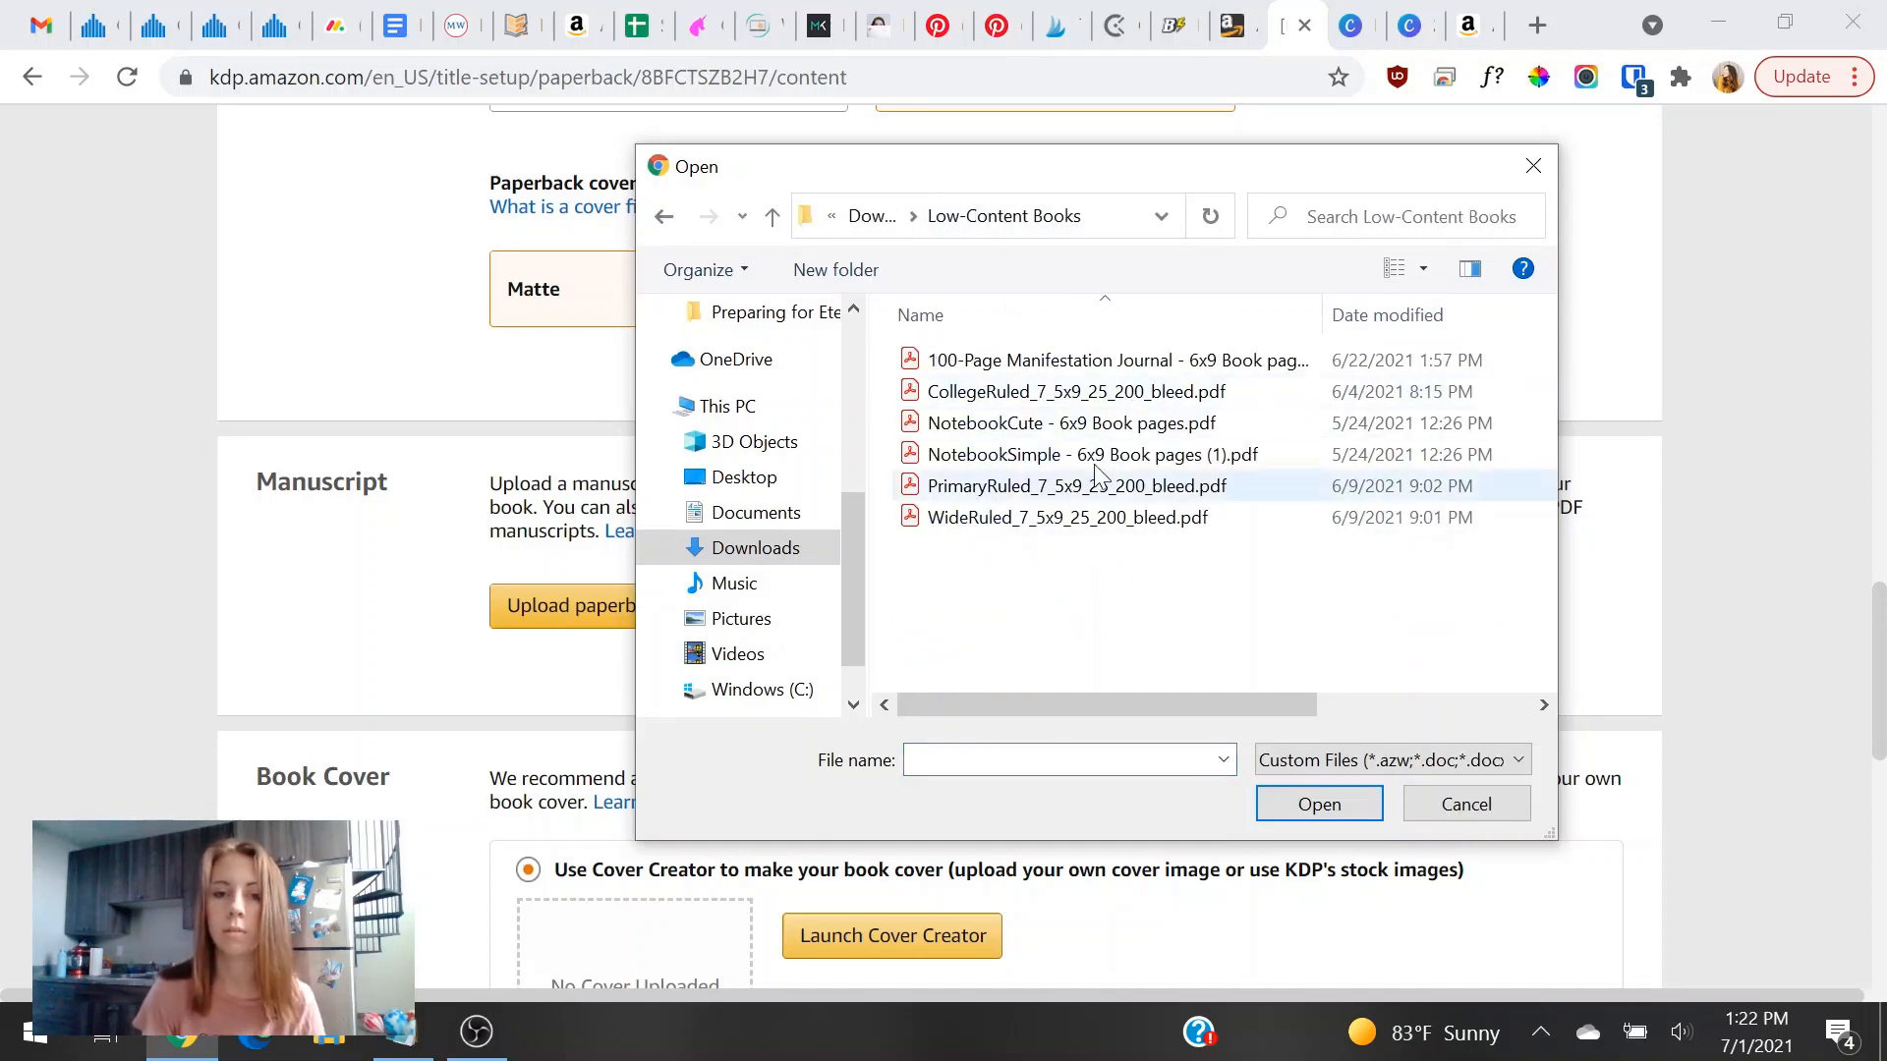
{"action": "double_click", "coordinate": [1117, 393]}
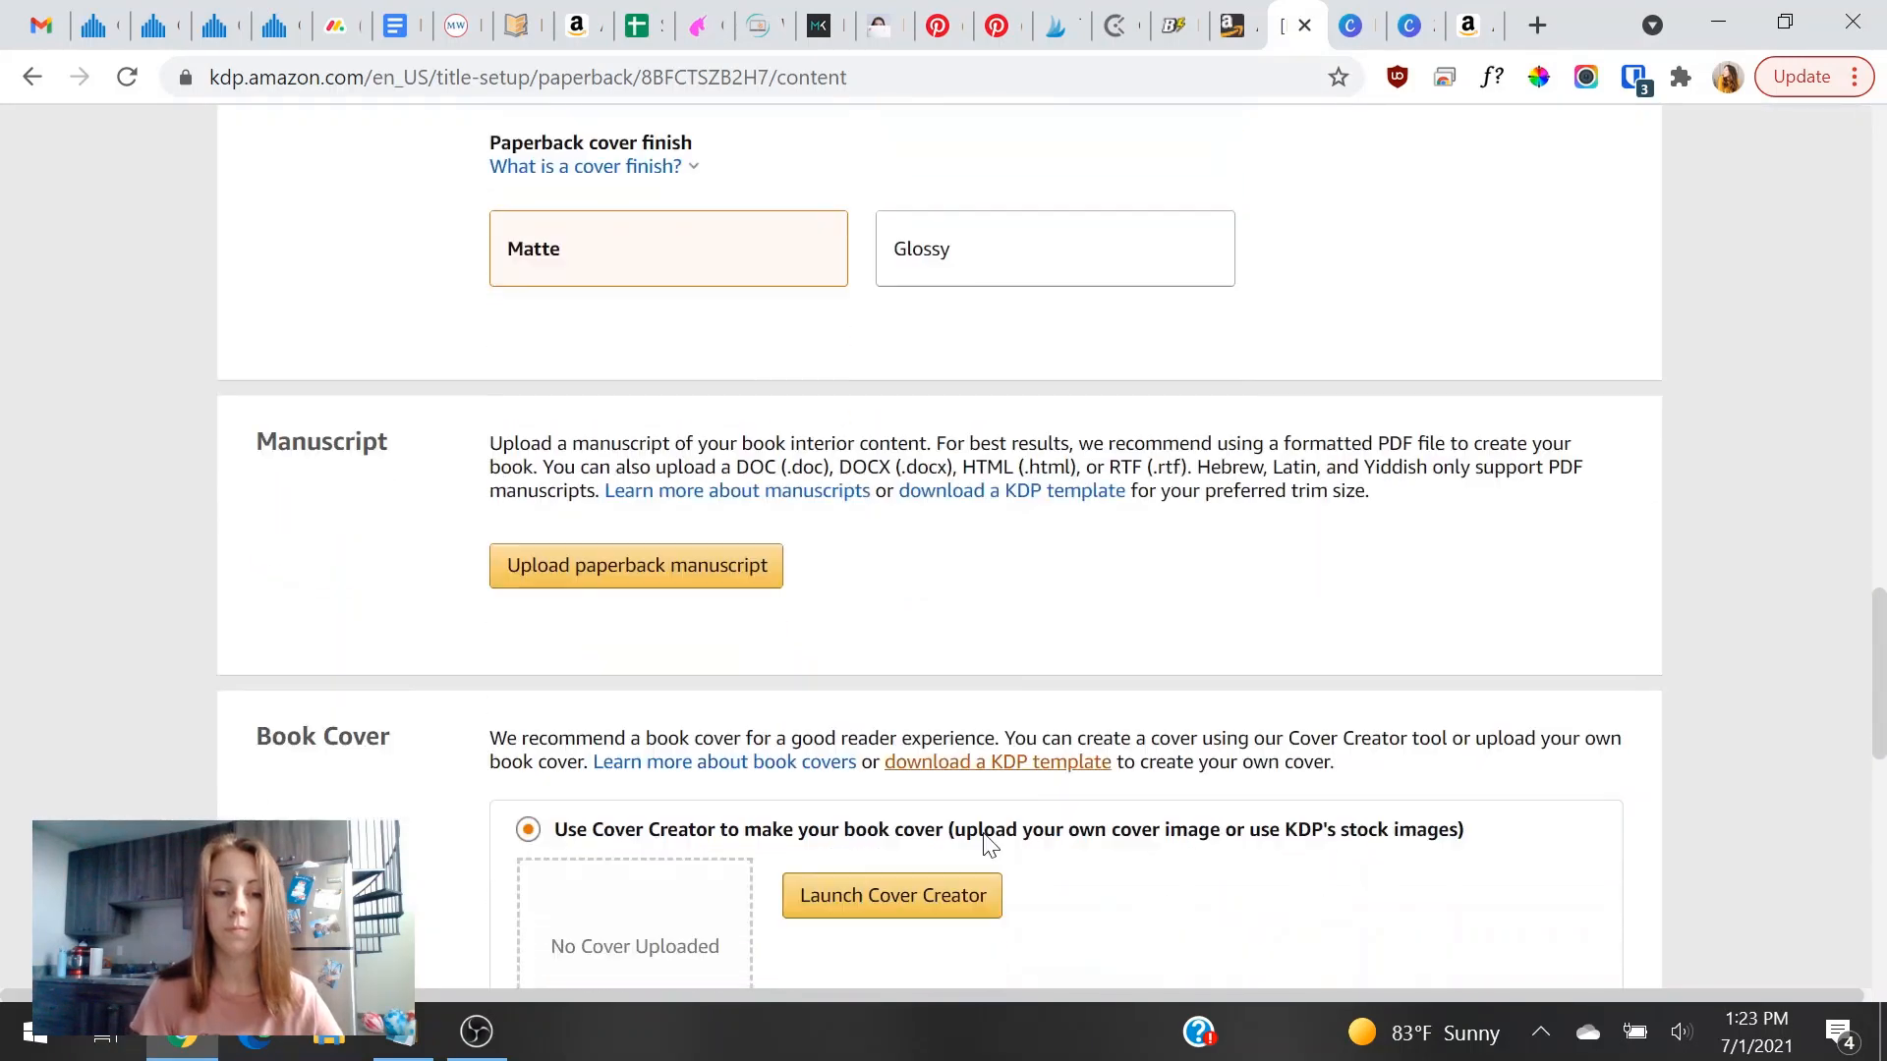
Choose to upload an existing print-ready cover and upload 200-Page Composition Book.pdf from Downloads.
{"action": "scroll", "coordinate": [919, 874], "scroll_direction": "down", "scroll_amount": 3}
{"action": "left_click", "coordinate": [885, 843]}
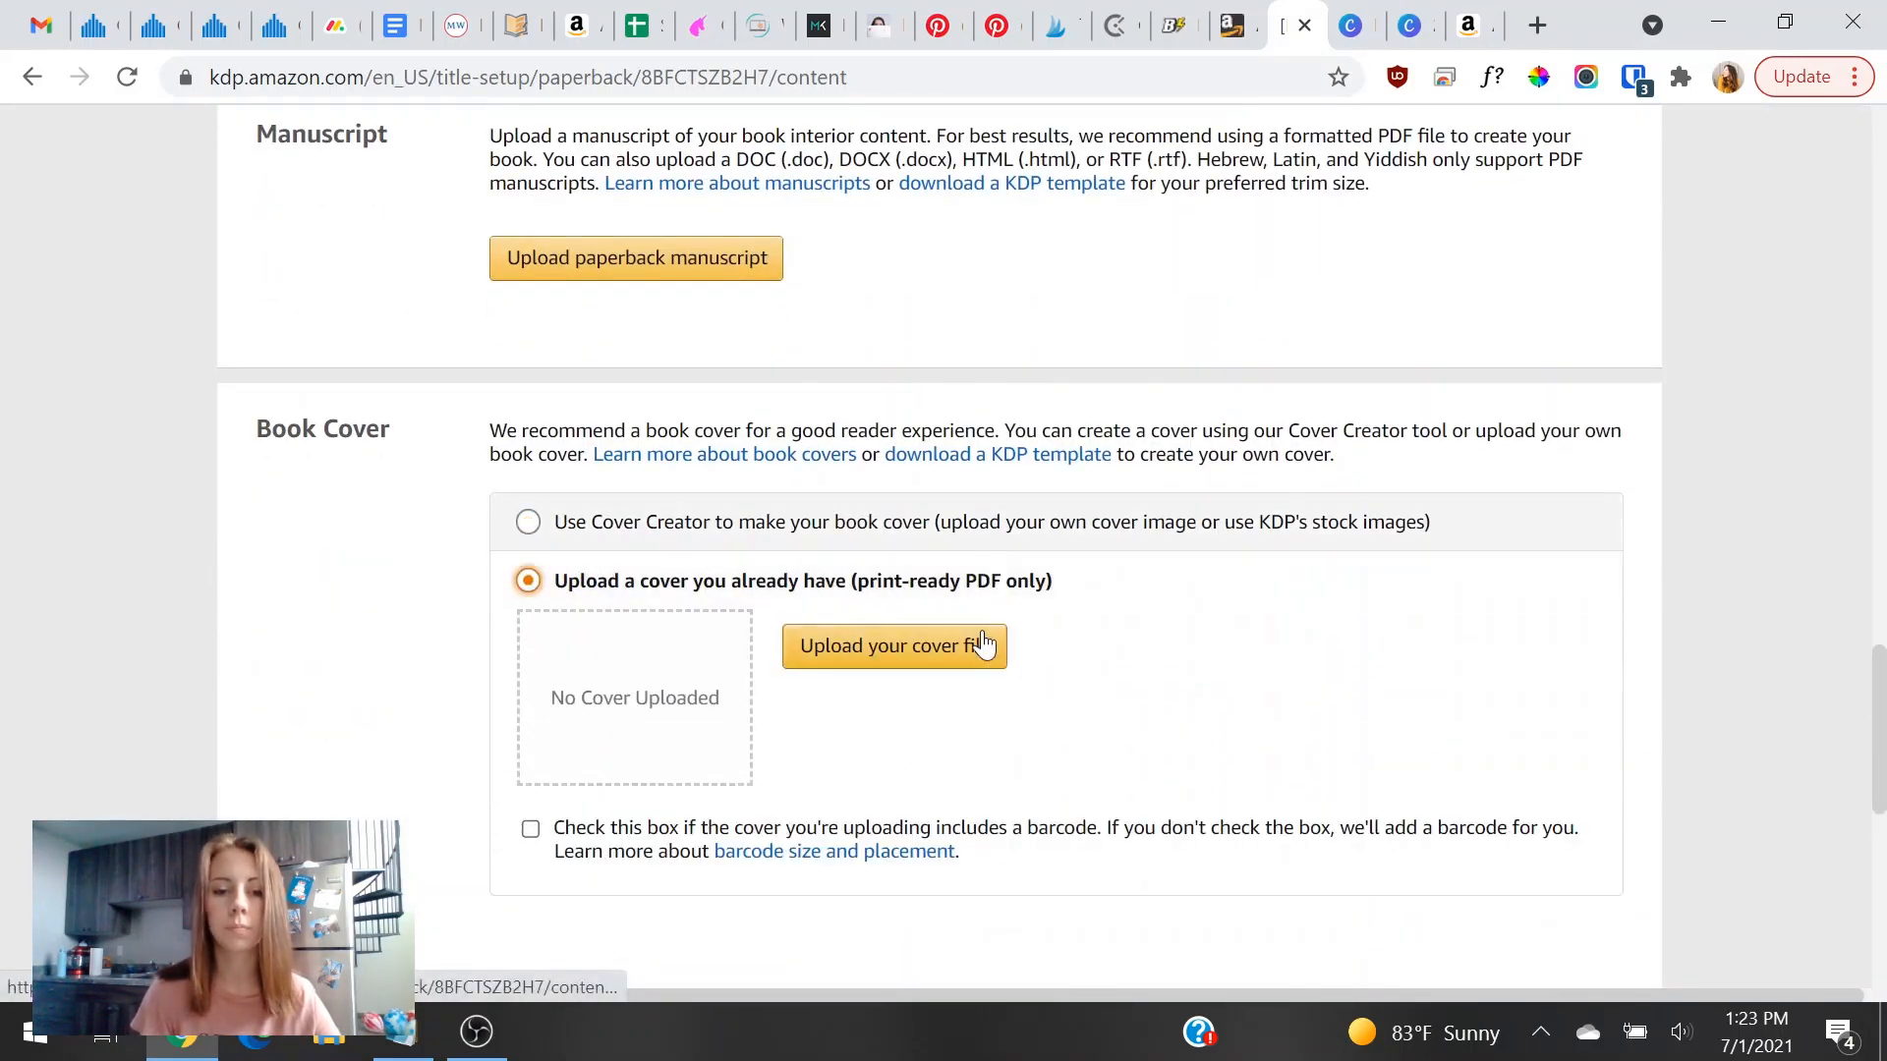
{"action": "left_click", "coordinate": [894, 645]}
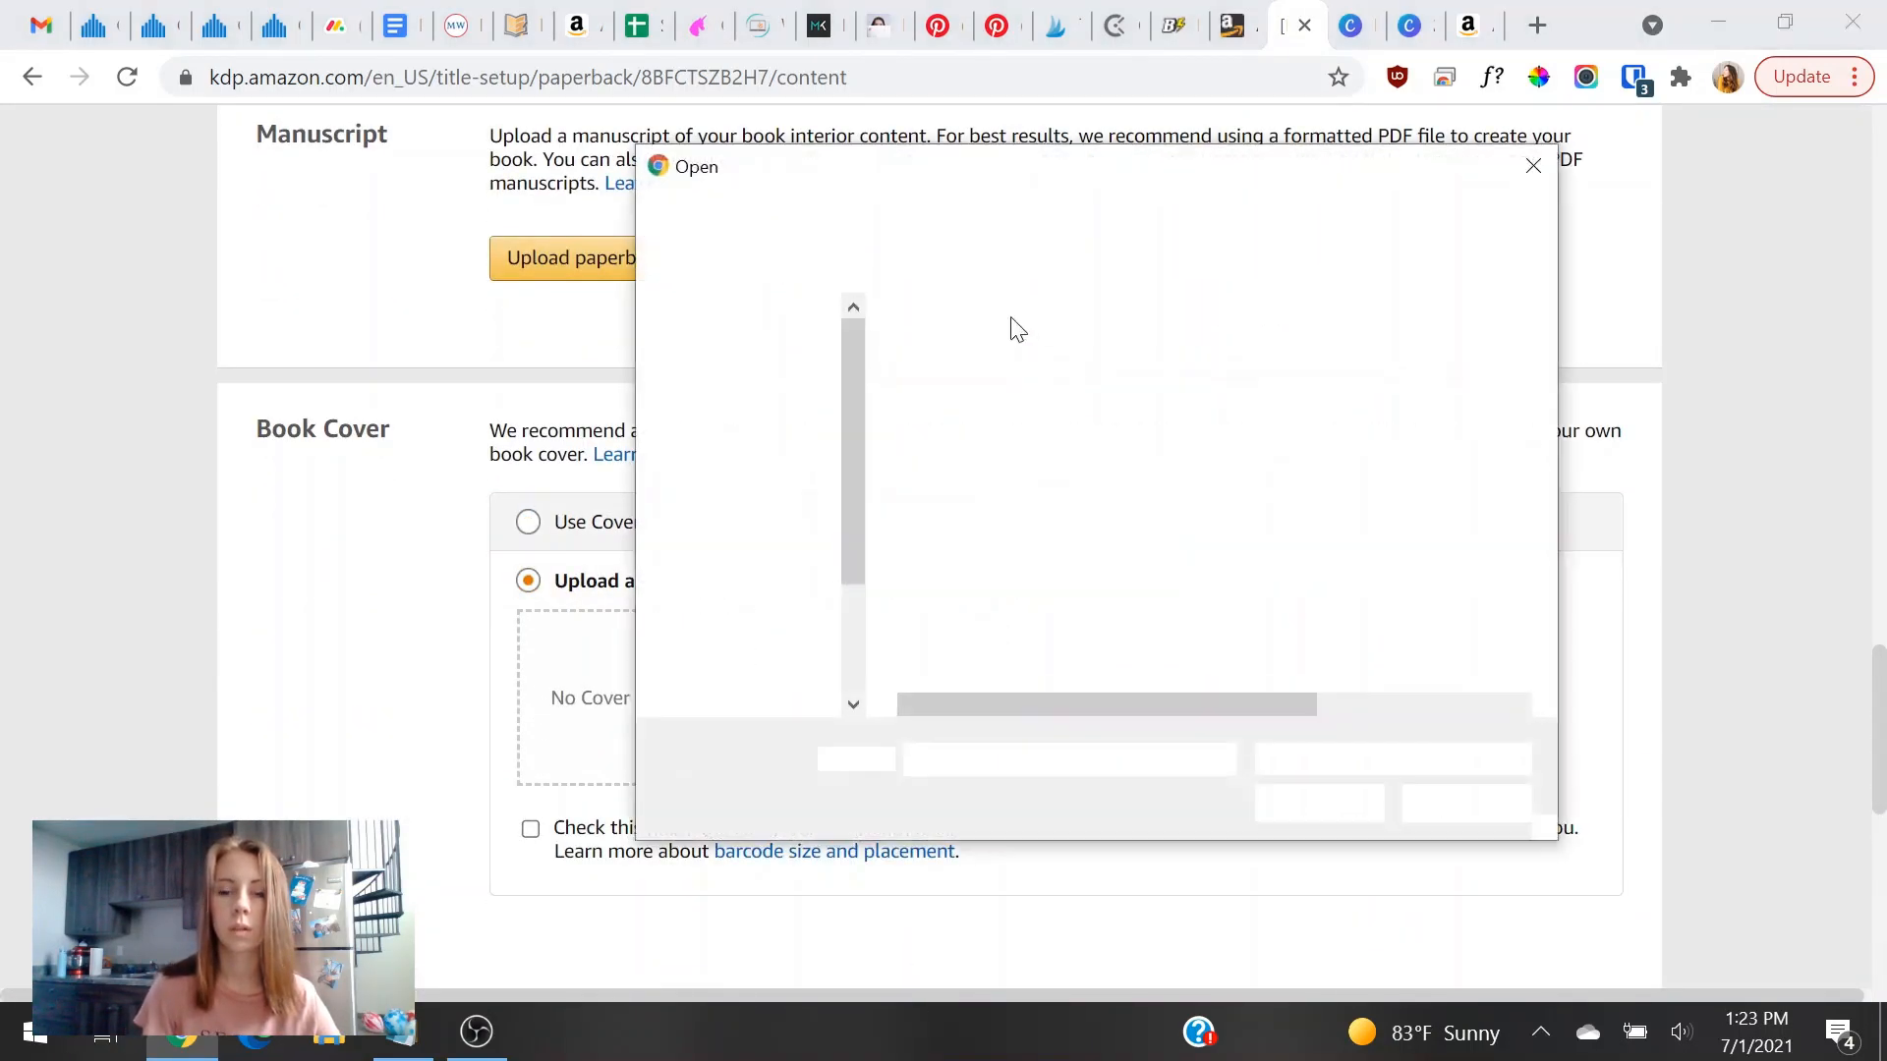
{"action": "left_click", "coordinate": [872, 216]}
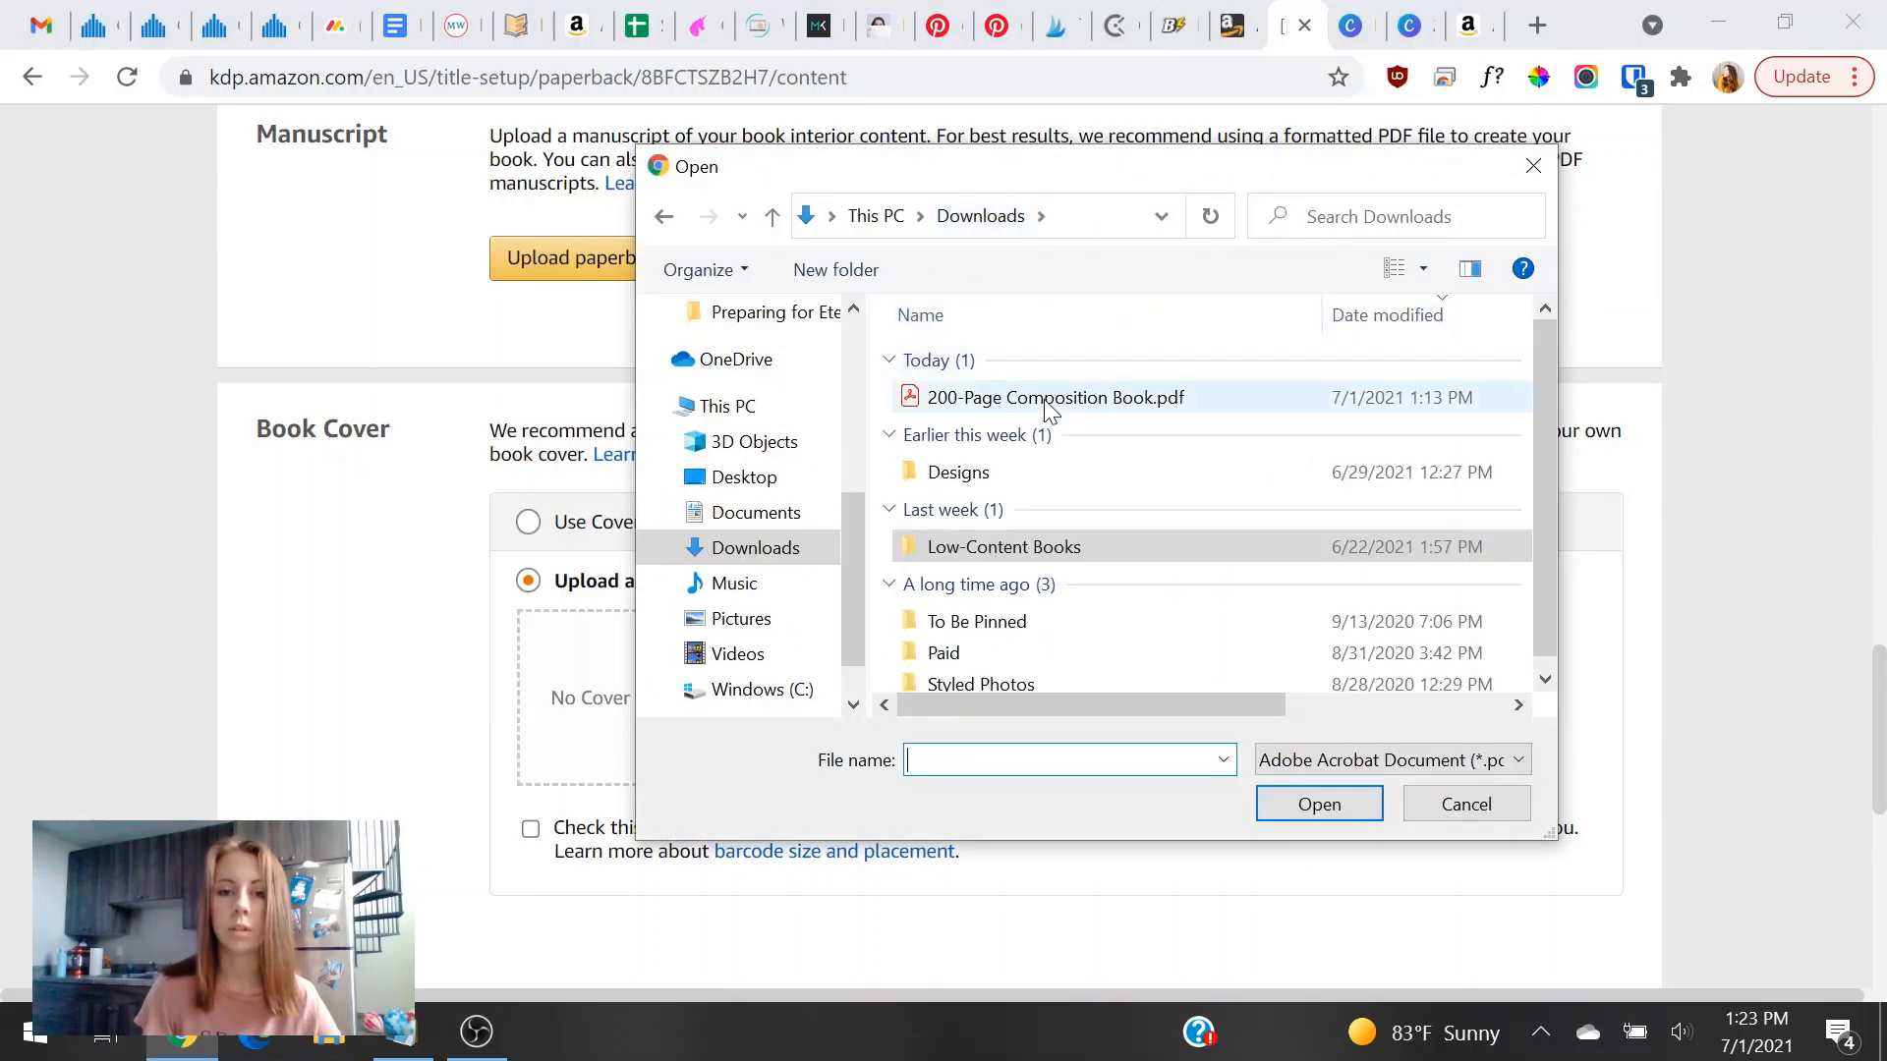
{"action": "double_click", "coordinate": [1044, 397]}
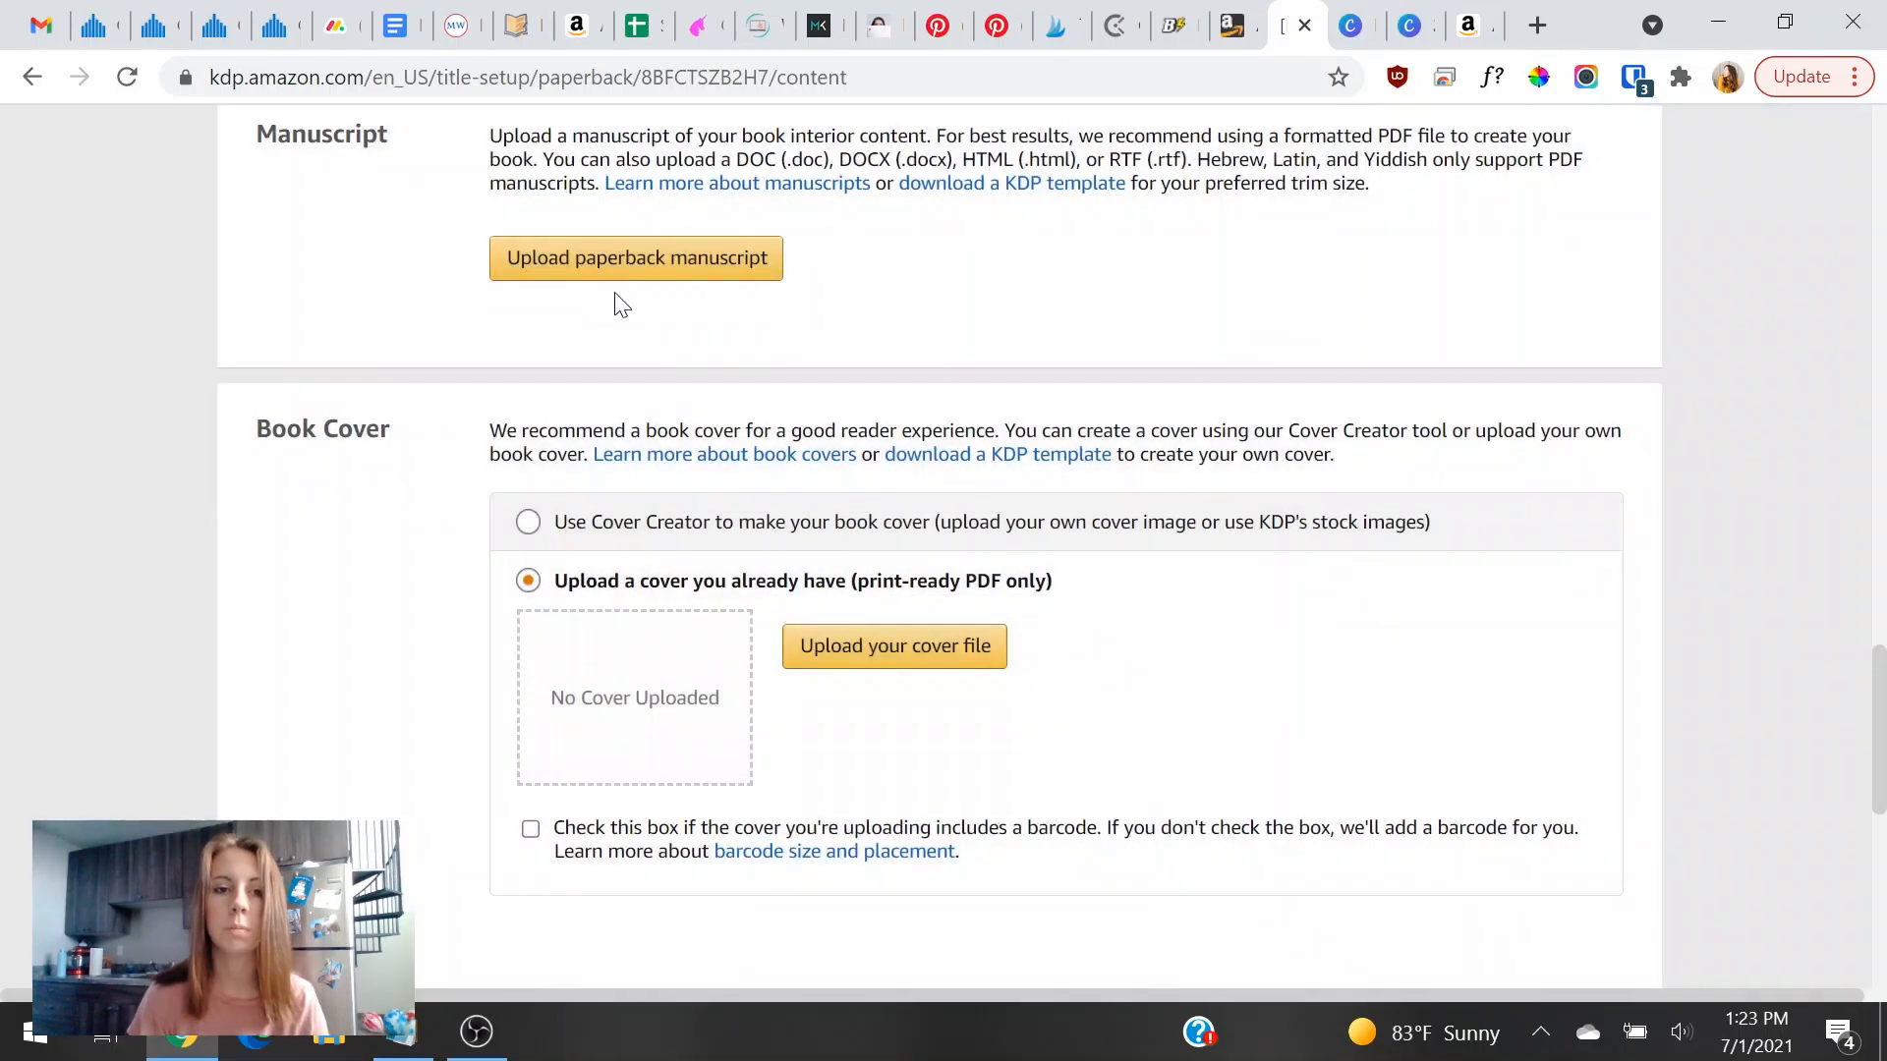
Check the manuscript and cover upload status, and launch the print previewer despite the screen-size warning.
{"action": "scroll", "coordinate": [914, 693], "scroll_direction": "down", "scroll_amount": 5}
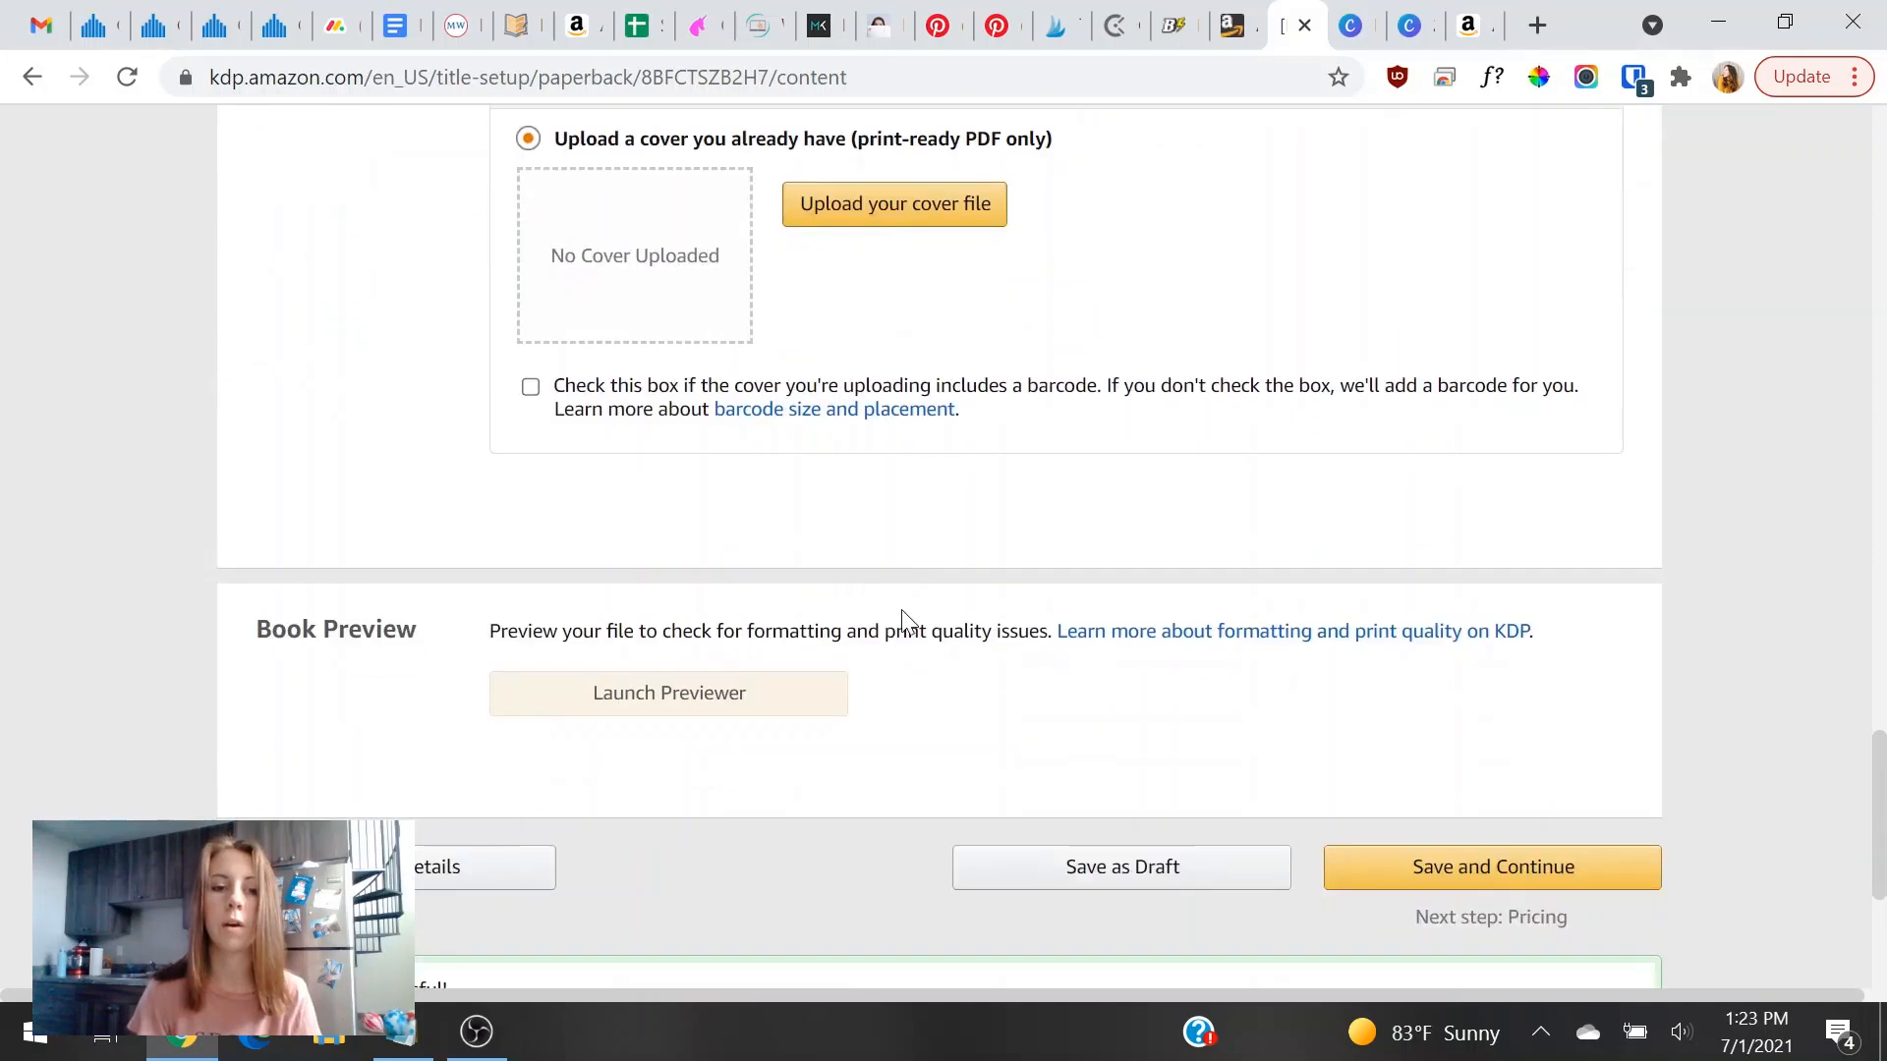
{"action": "scroll", "coordinate": [654, 730], "scroll_direction": "up", "scroll_amount": 3}
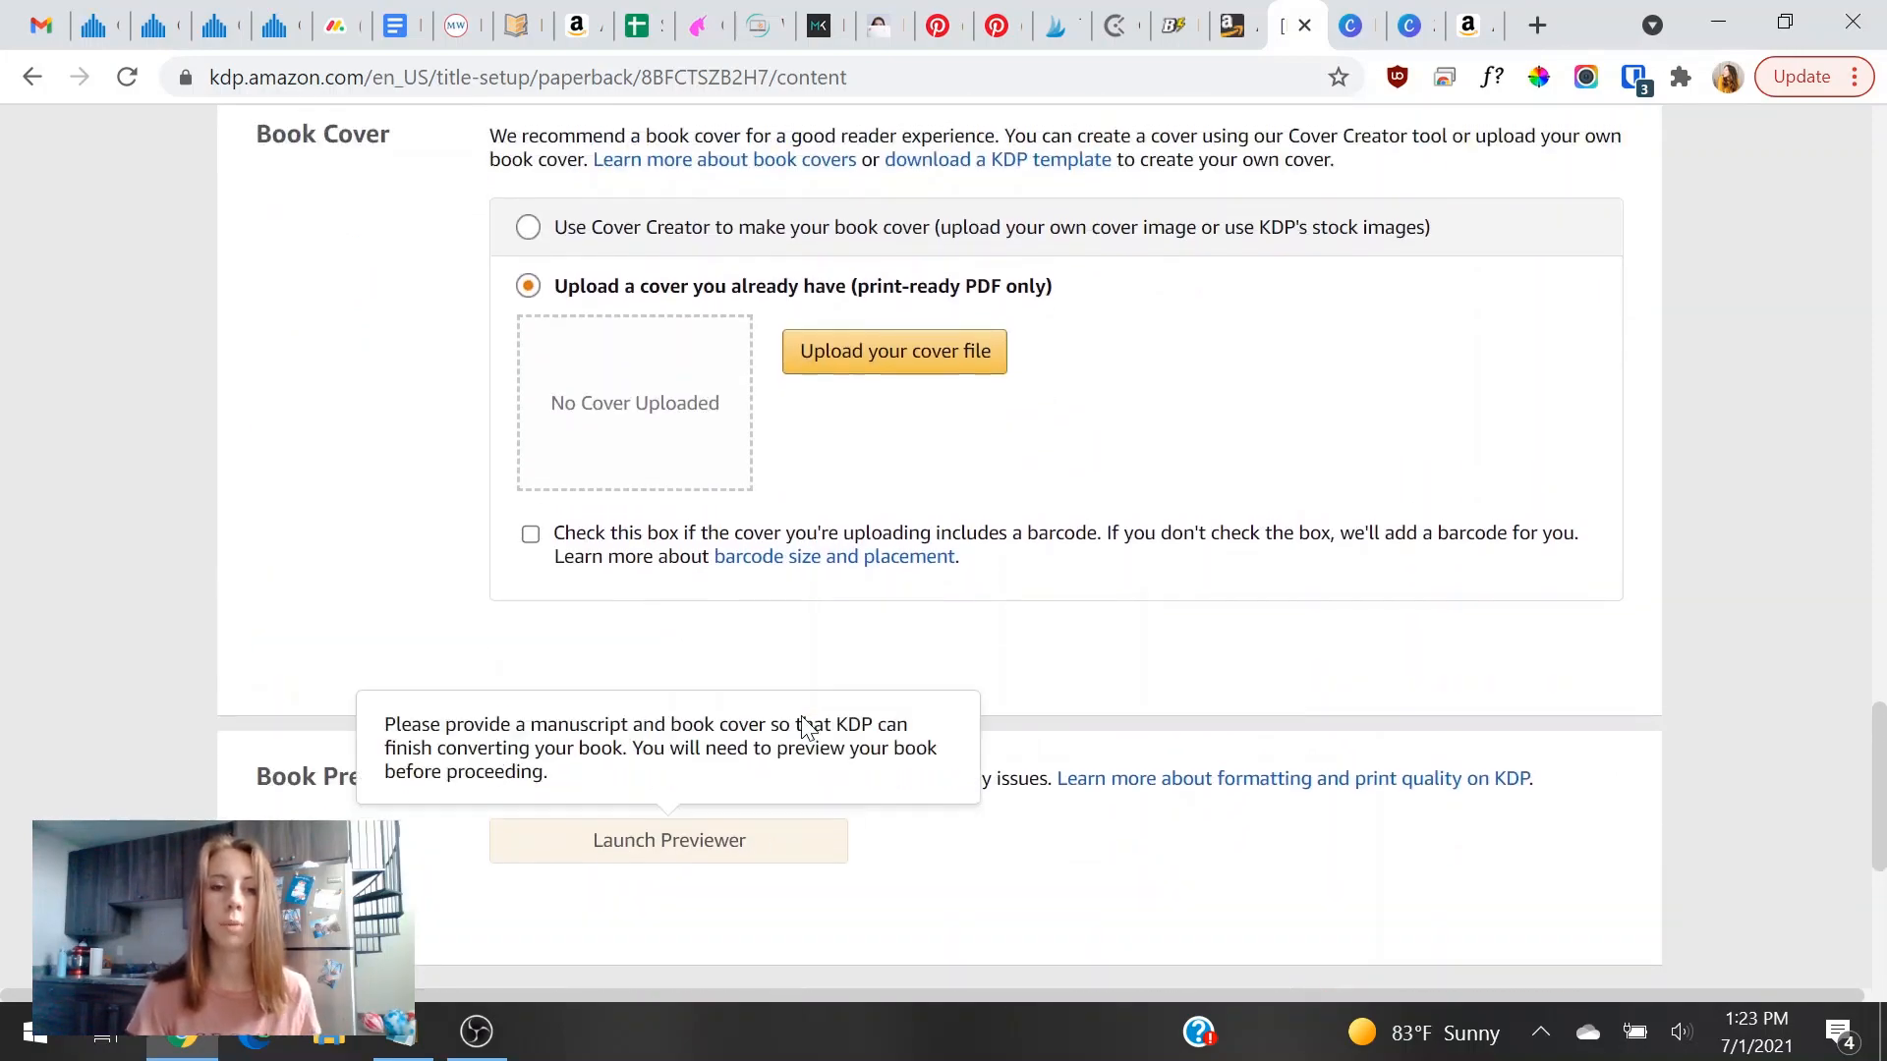
{"action": "scroll", "coordinate": [623, 370], "scroll_direction": "down", "scroll_amount": 5}
{"action": "scroll", "coordinate": [675, 400], "scroll_direction": "up", "scroll_amount": 2}
{"action": "scroll", "coordinate": [729, 511], "scroll_direction": "up", "scroll_amount": 1}
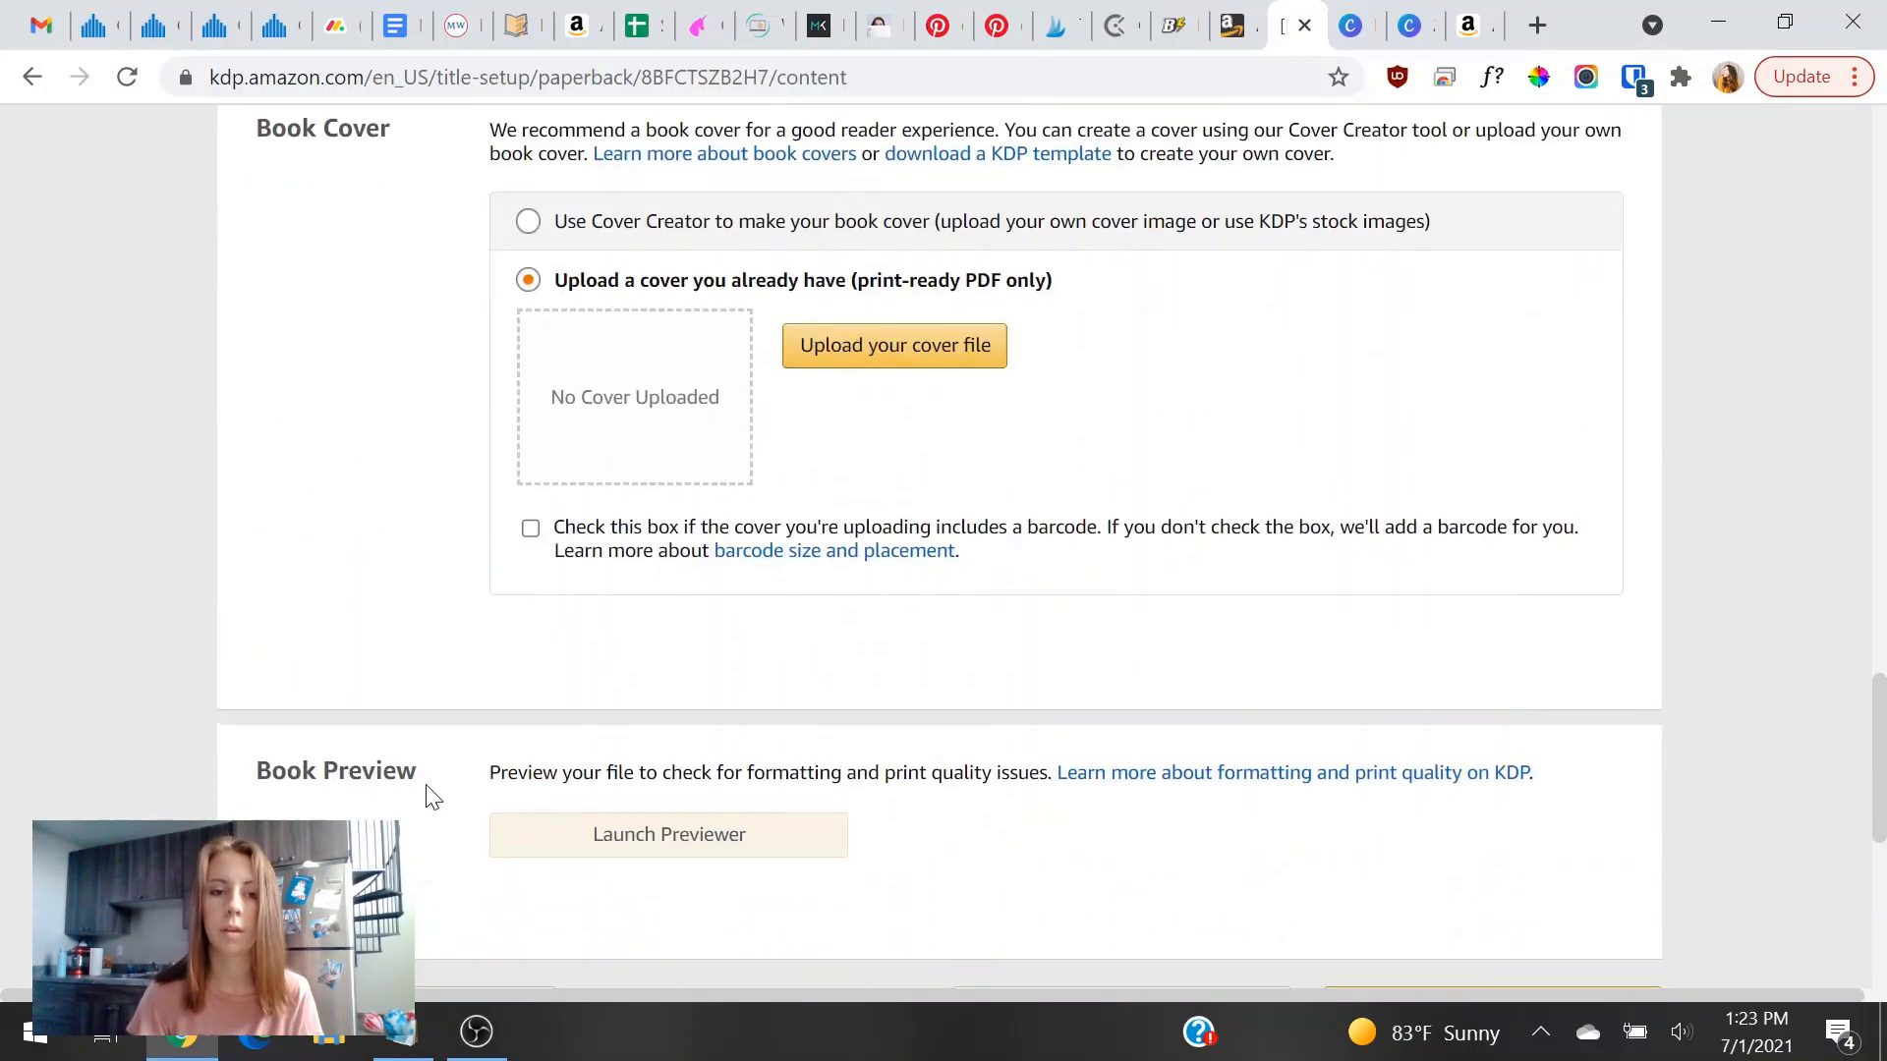
{"action": "scroll", "coordinate": [674, 645], "scroll_direction": "down", "scroll_amount": 2}
{"action": "scroll", "coordinate": [889, 508], "scroll_direction": "up", "scroll_amount": 6}
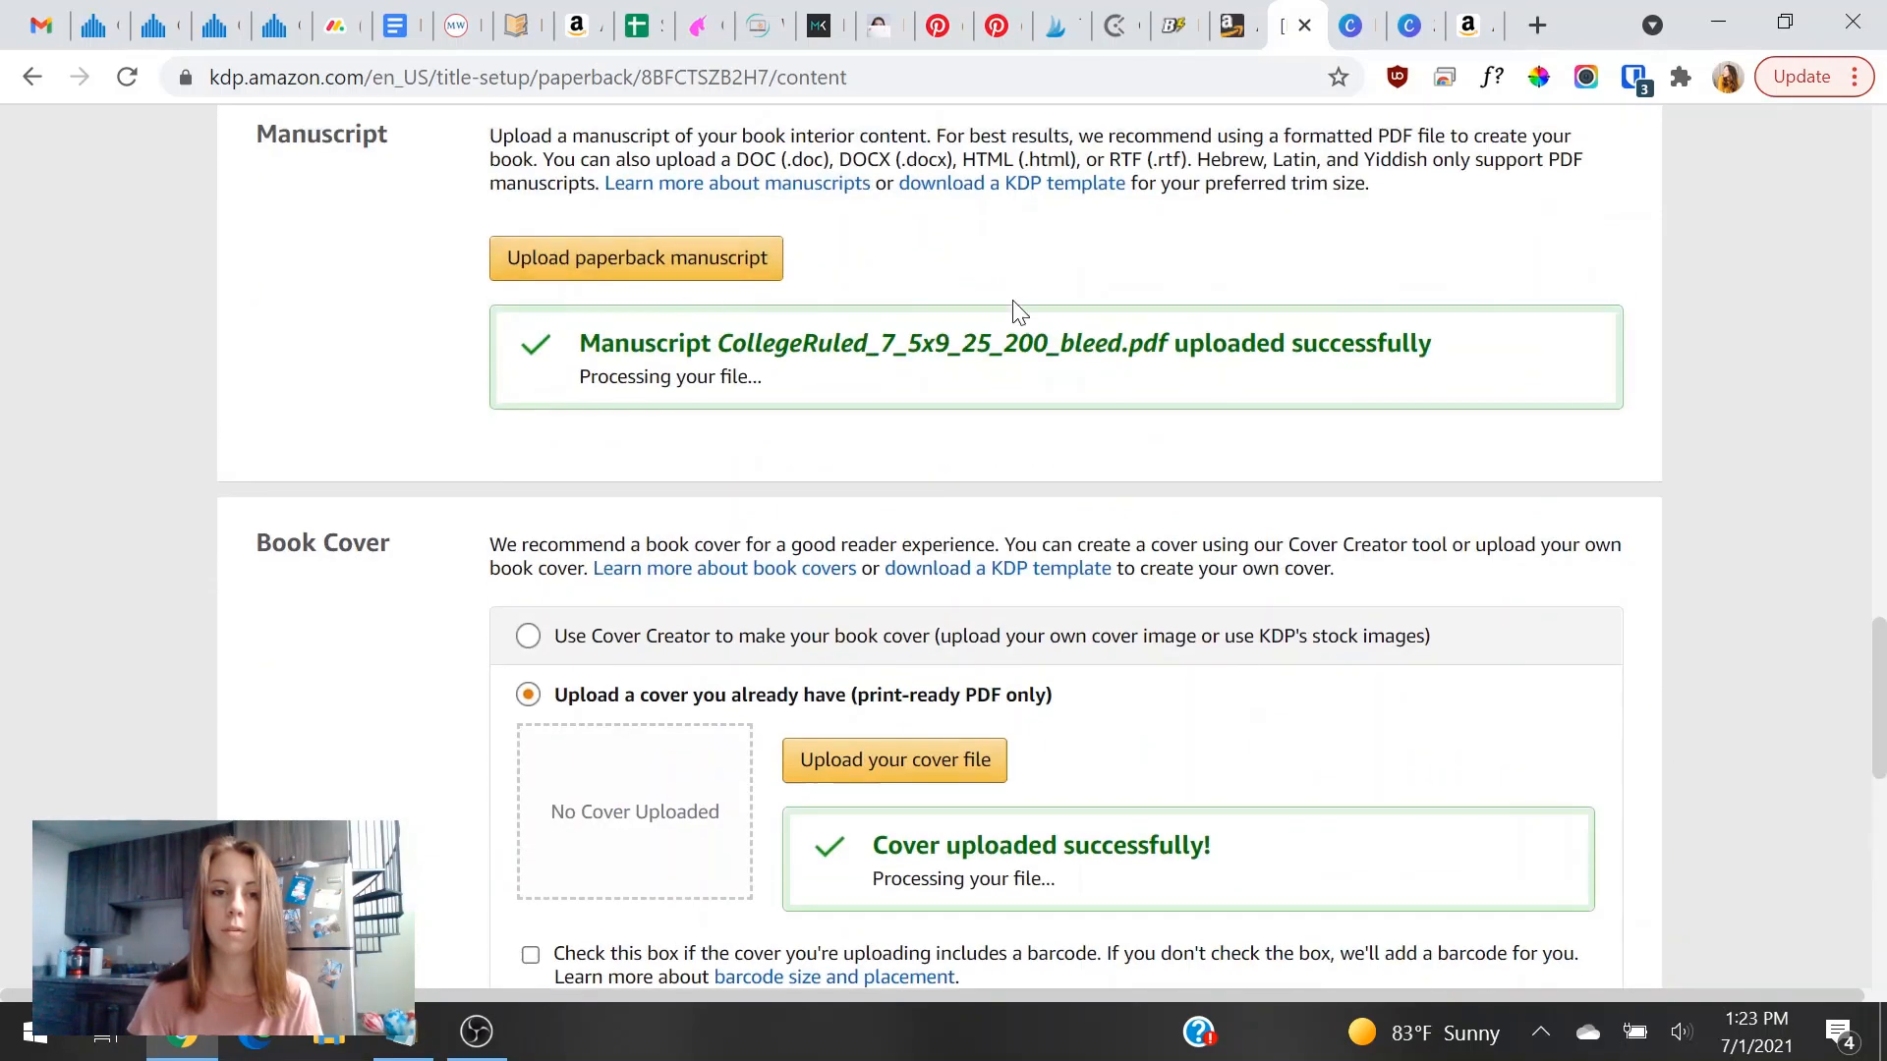
{"action": "scroll", "coordinate": [1018, 313], "scroll_direction": "down", "scroll_amount": 6}
{"action": "left_click", "coordinate": [792, 661]}
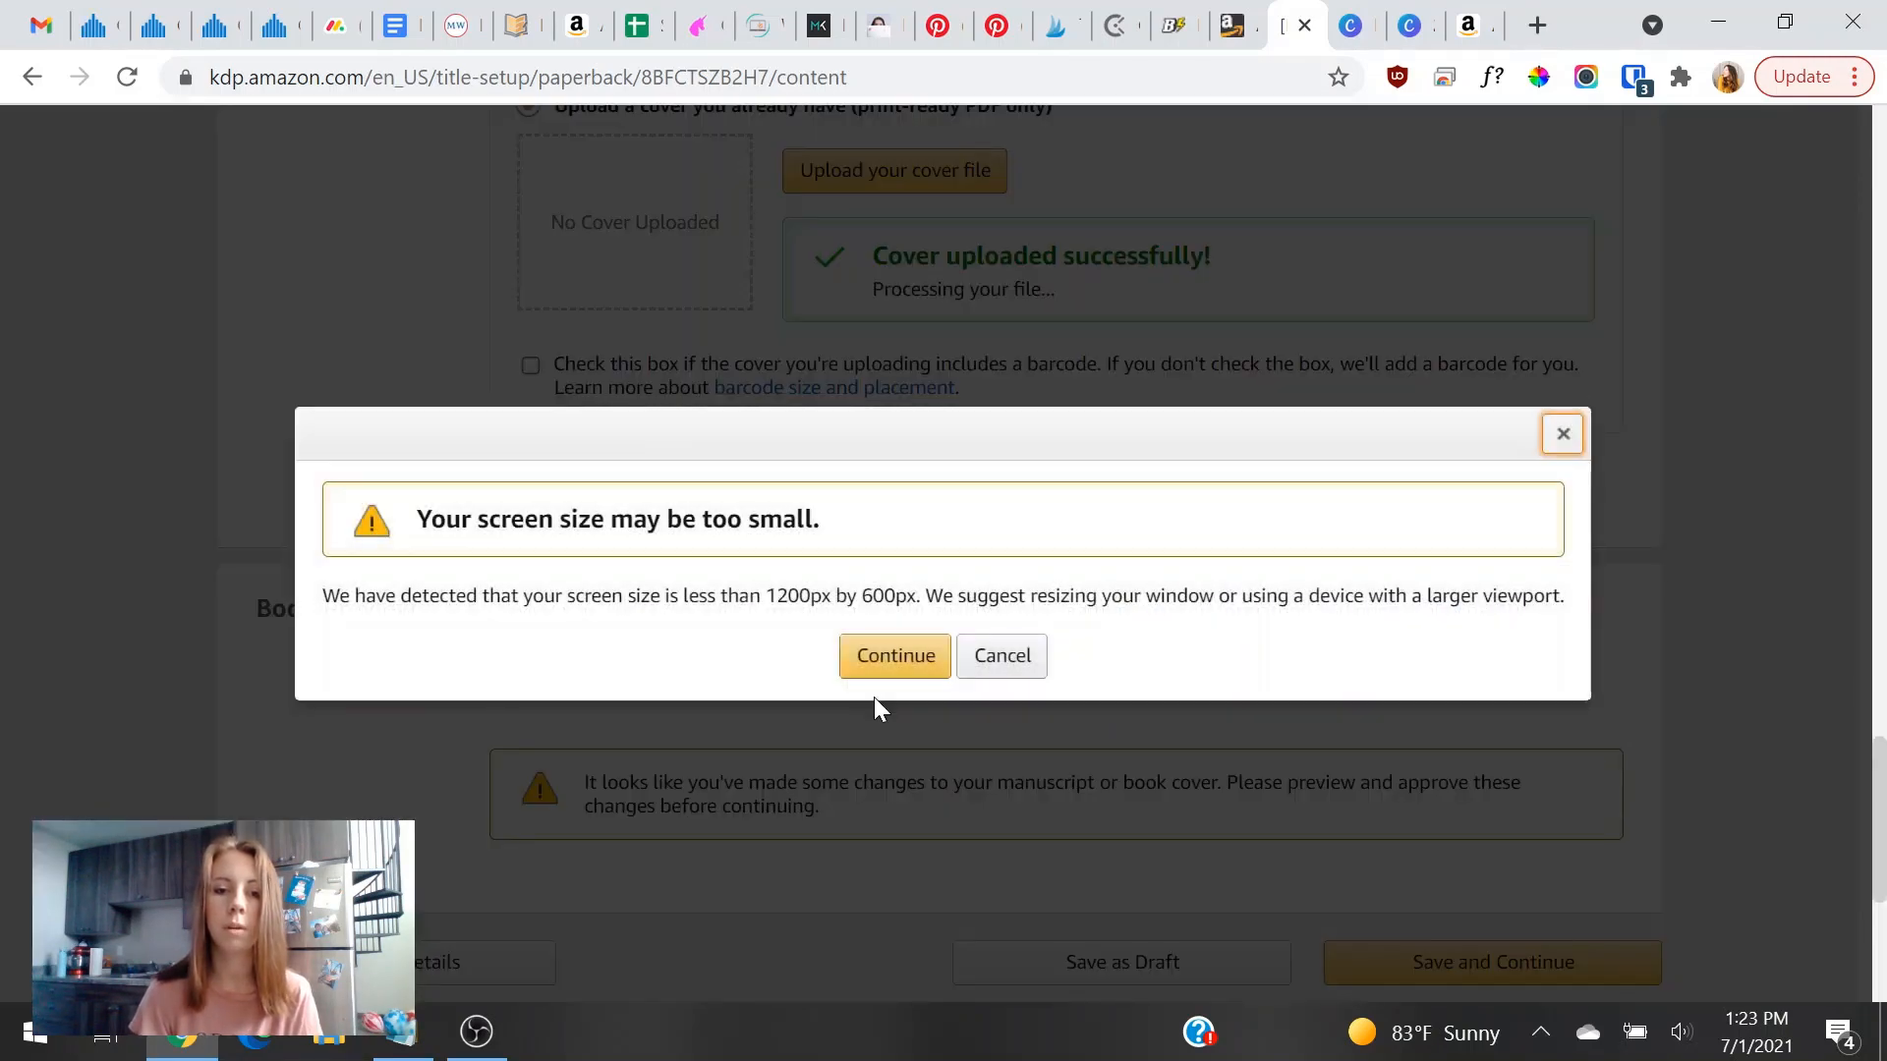
{"action": "left_click", "coordinate": [889, 667]}
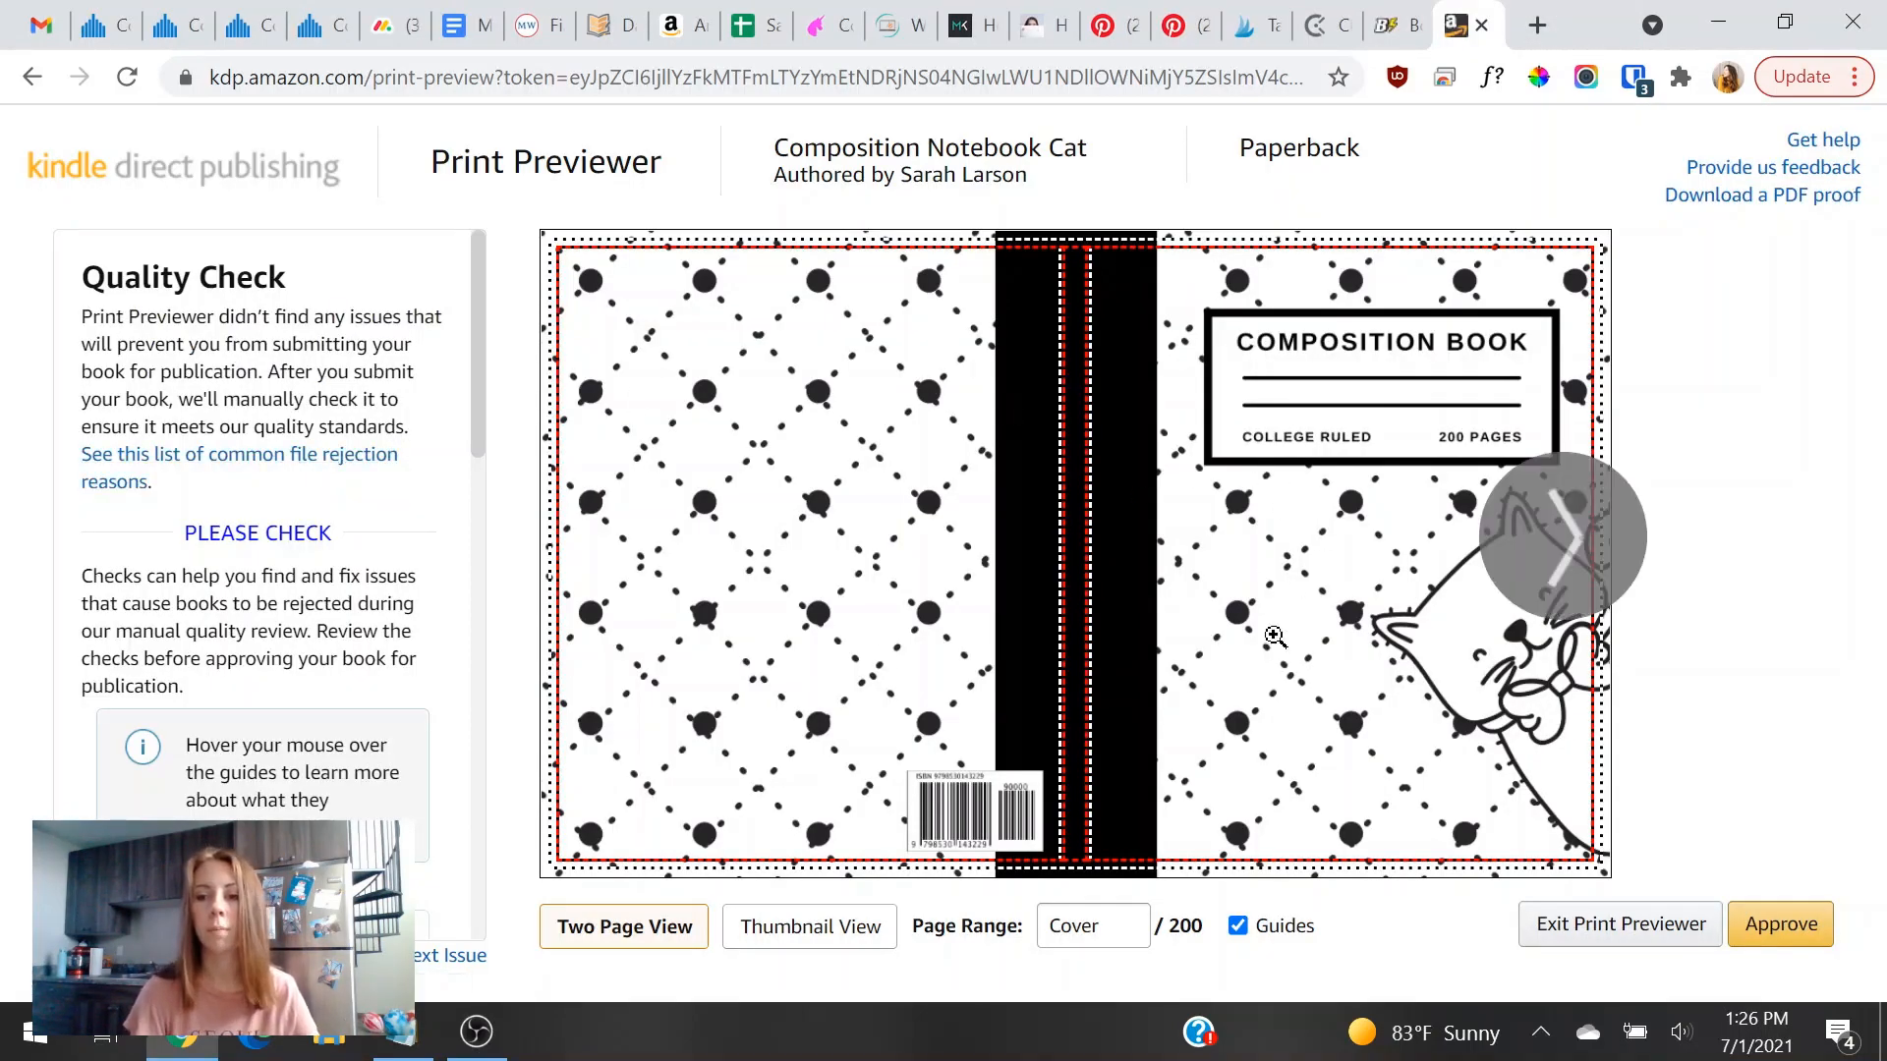
Examine the cover and the first interior pages in the print previewer, and return to the cover.
{"action": "left_click", "coordinate": [1596, 515]}
{"action": "left_click", "coordinate": [644, 539]}
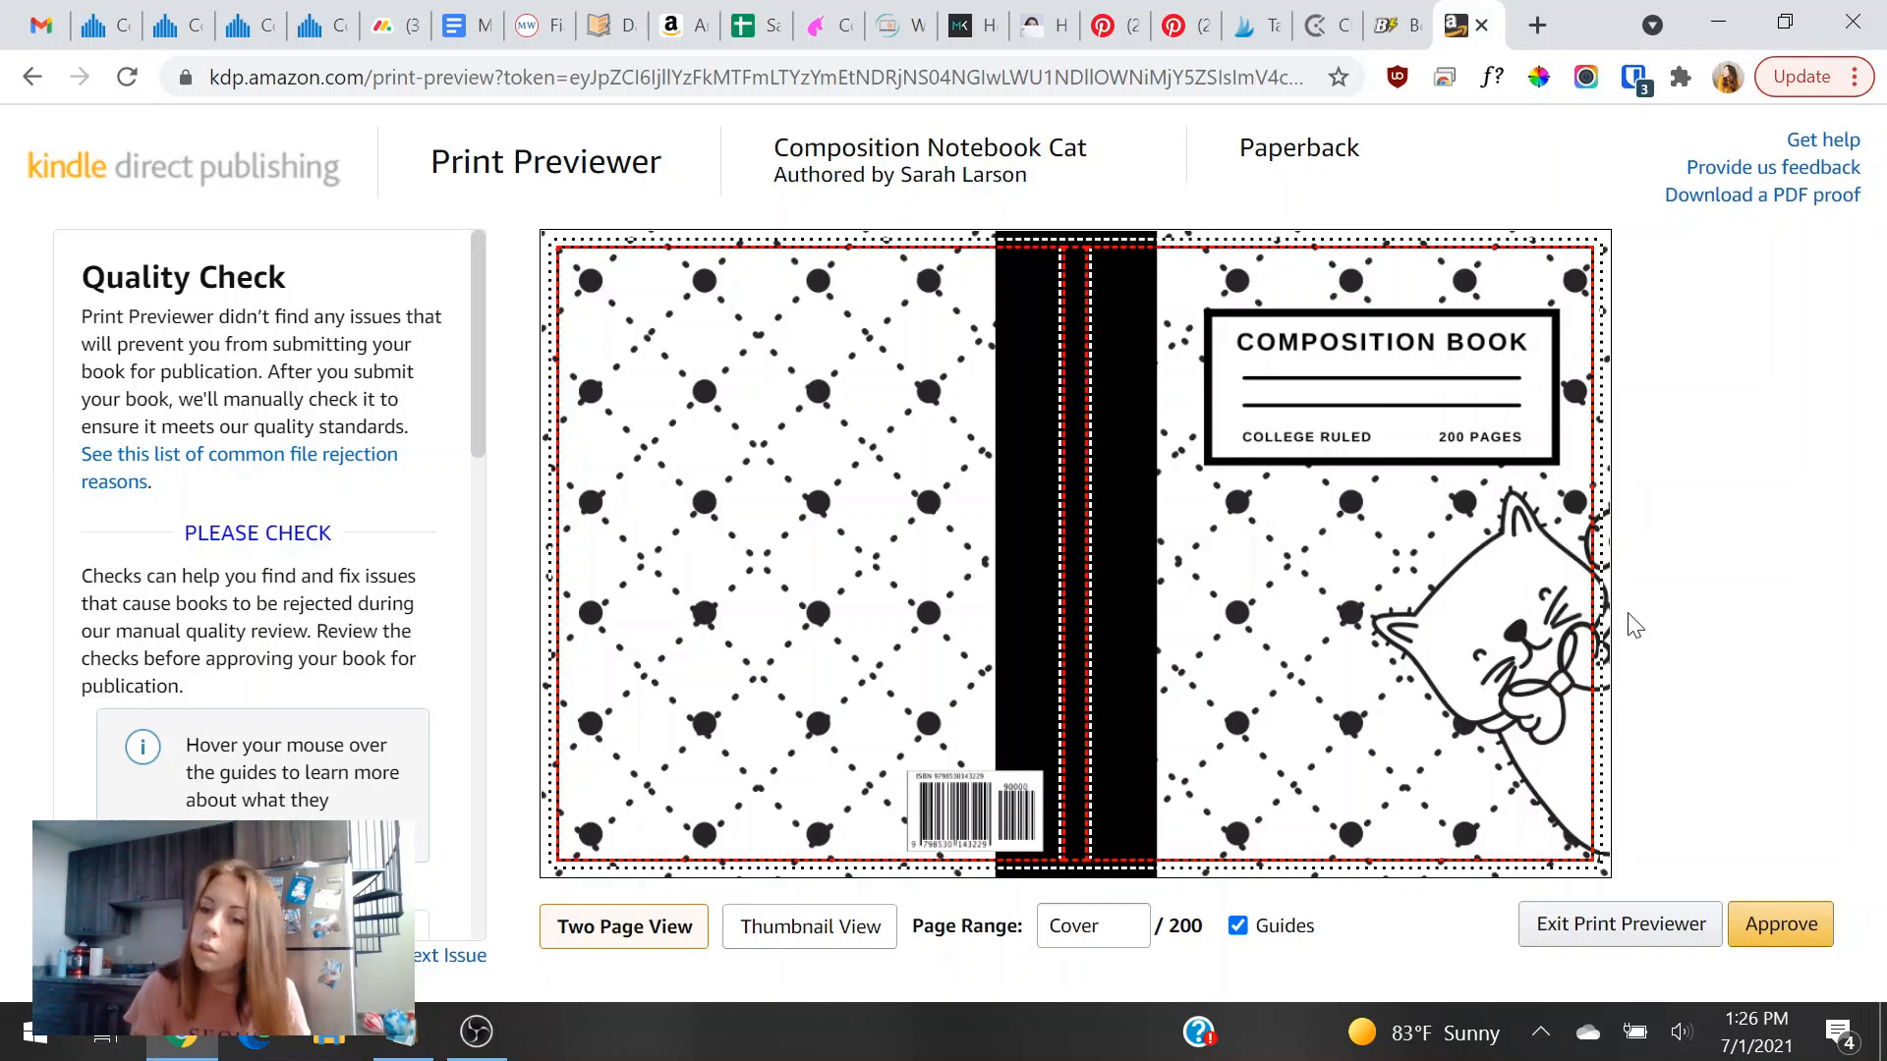
{"action": "mouse_move", "coordinate": [1598, 531]}
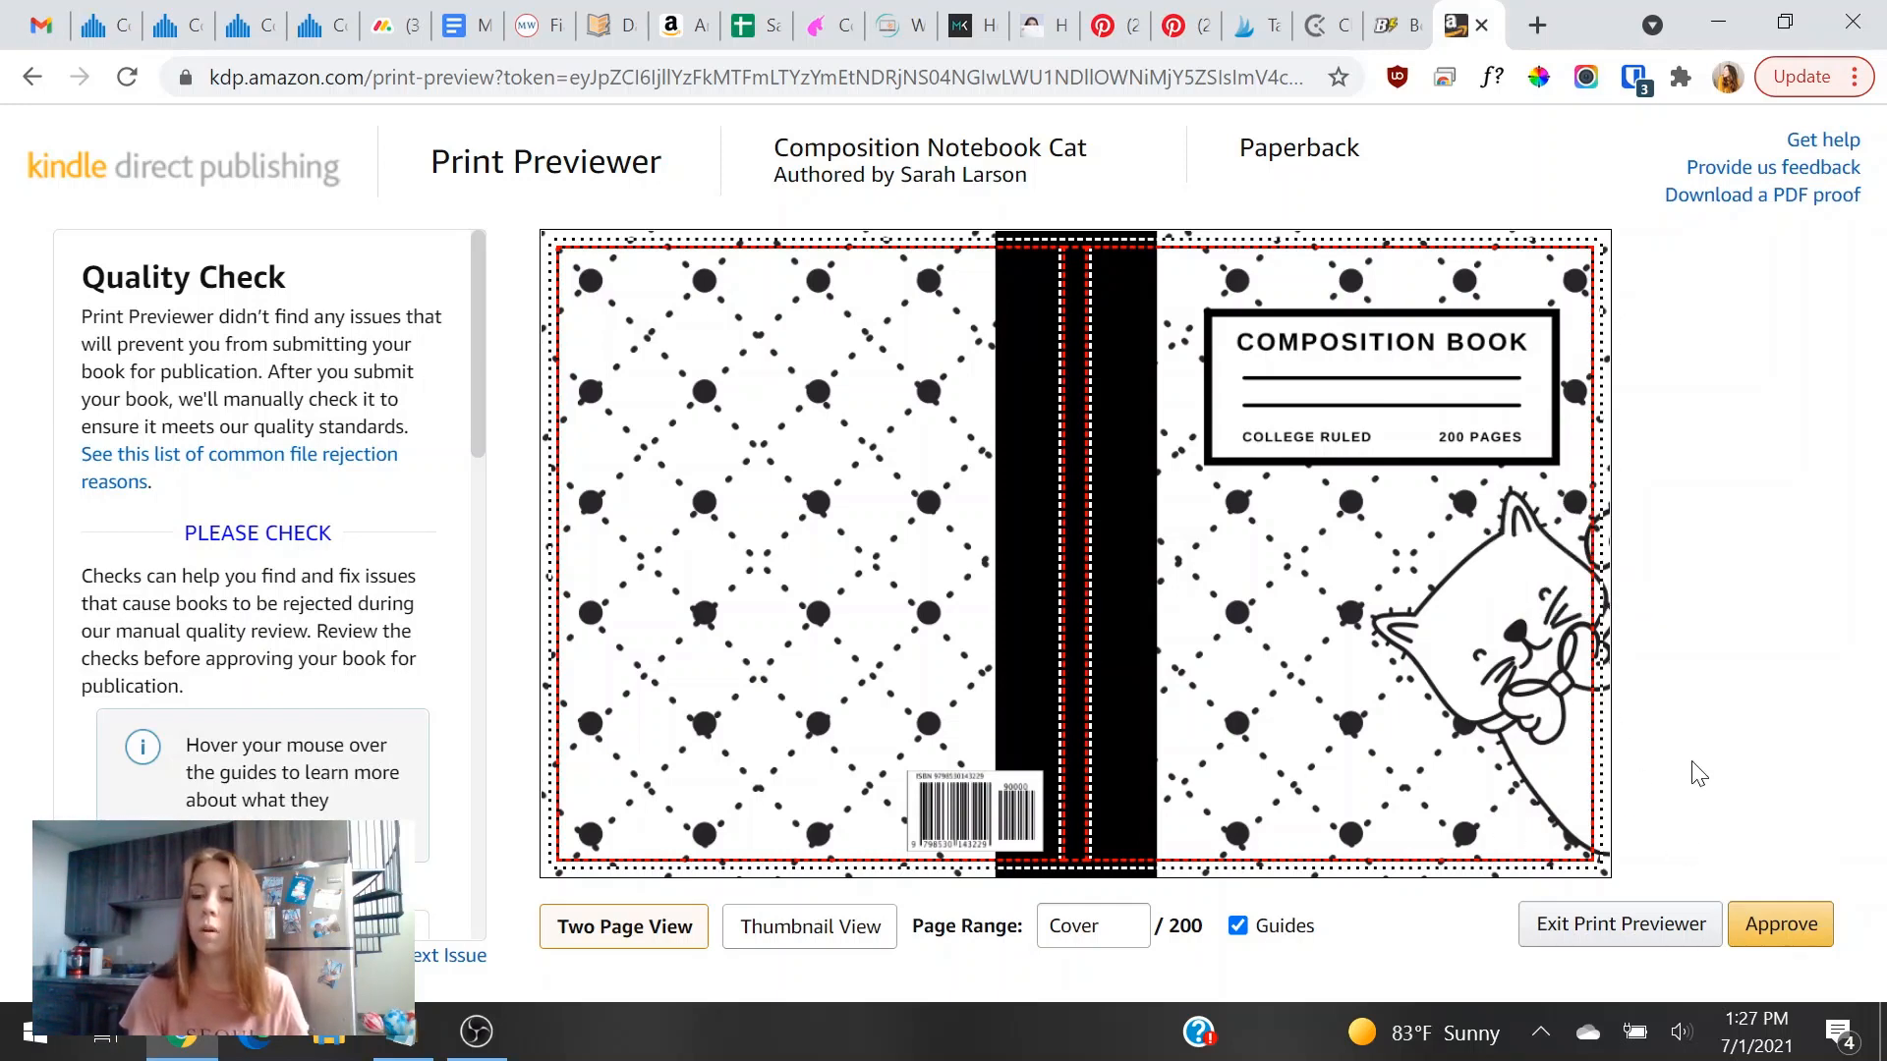
{"action": "mouse_move", "coordinate": [1576, 587]}
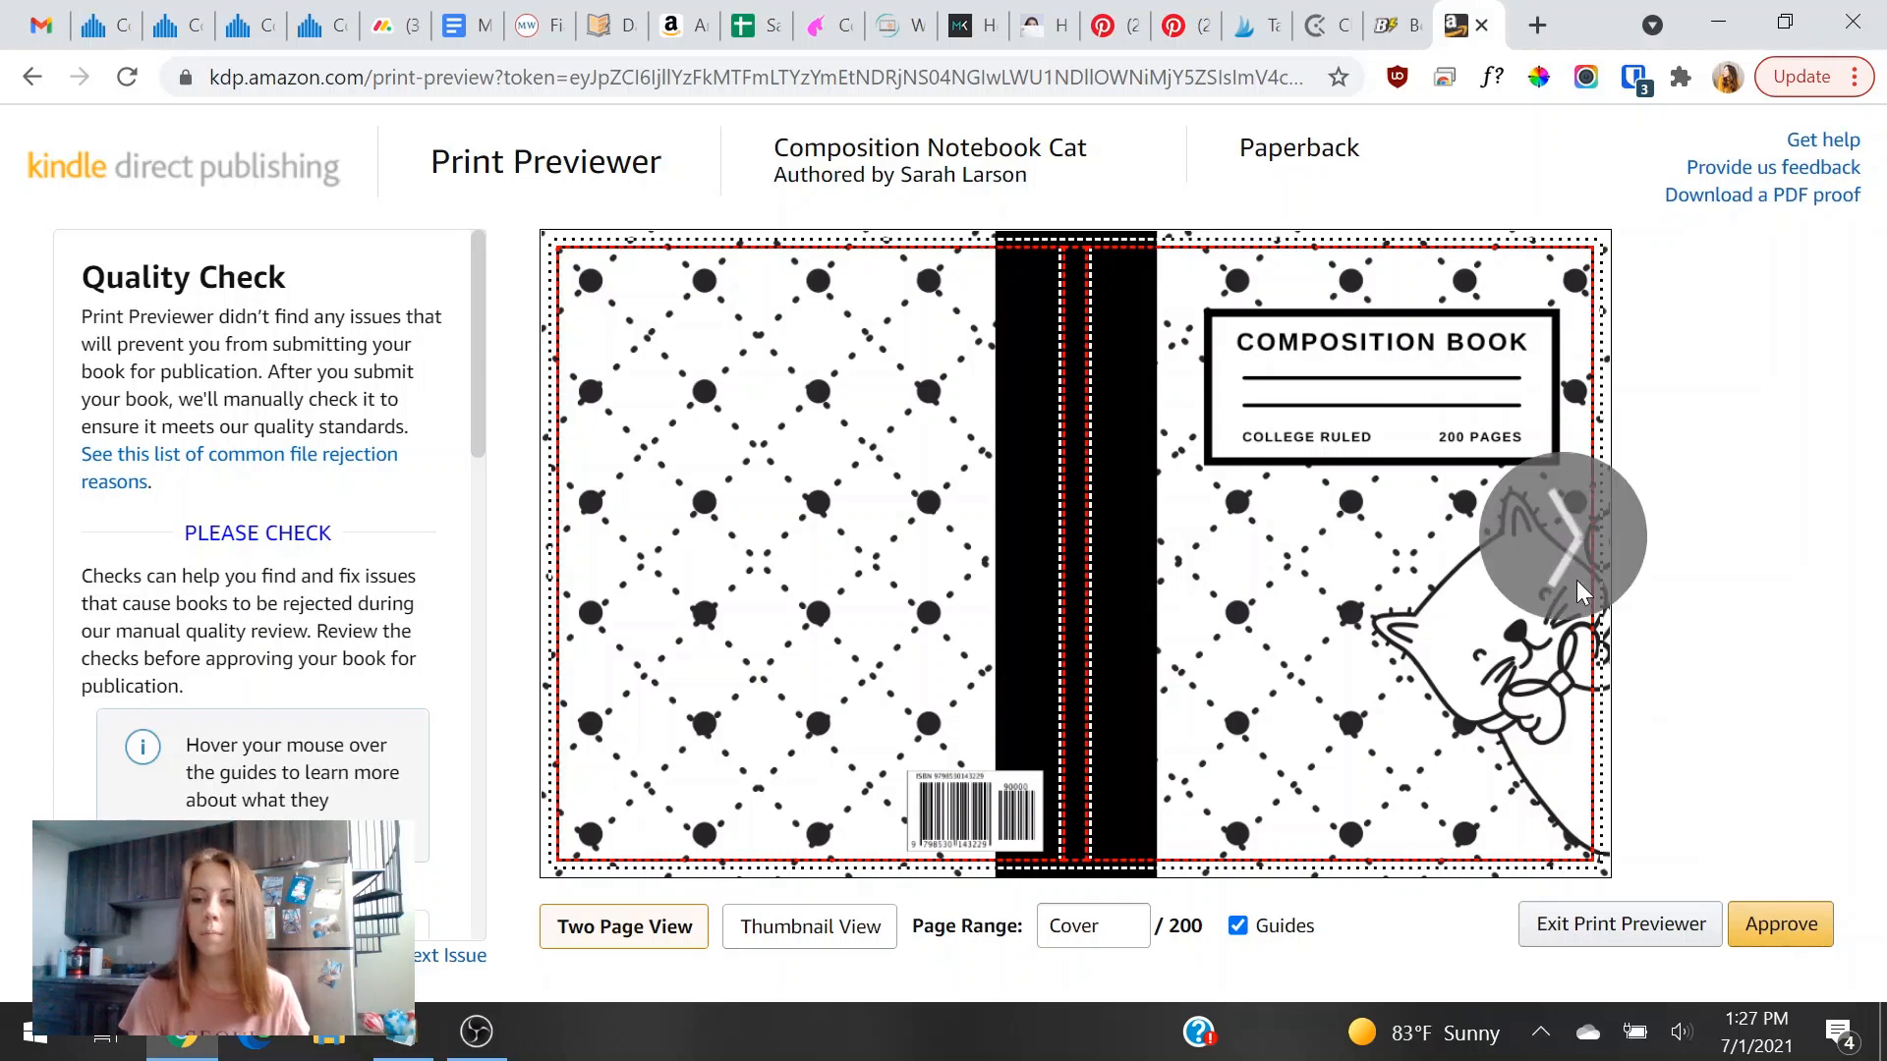
{"action": "left_click", "coordinate": [1576, 523]}
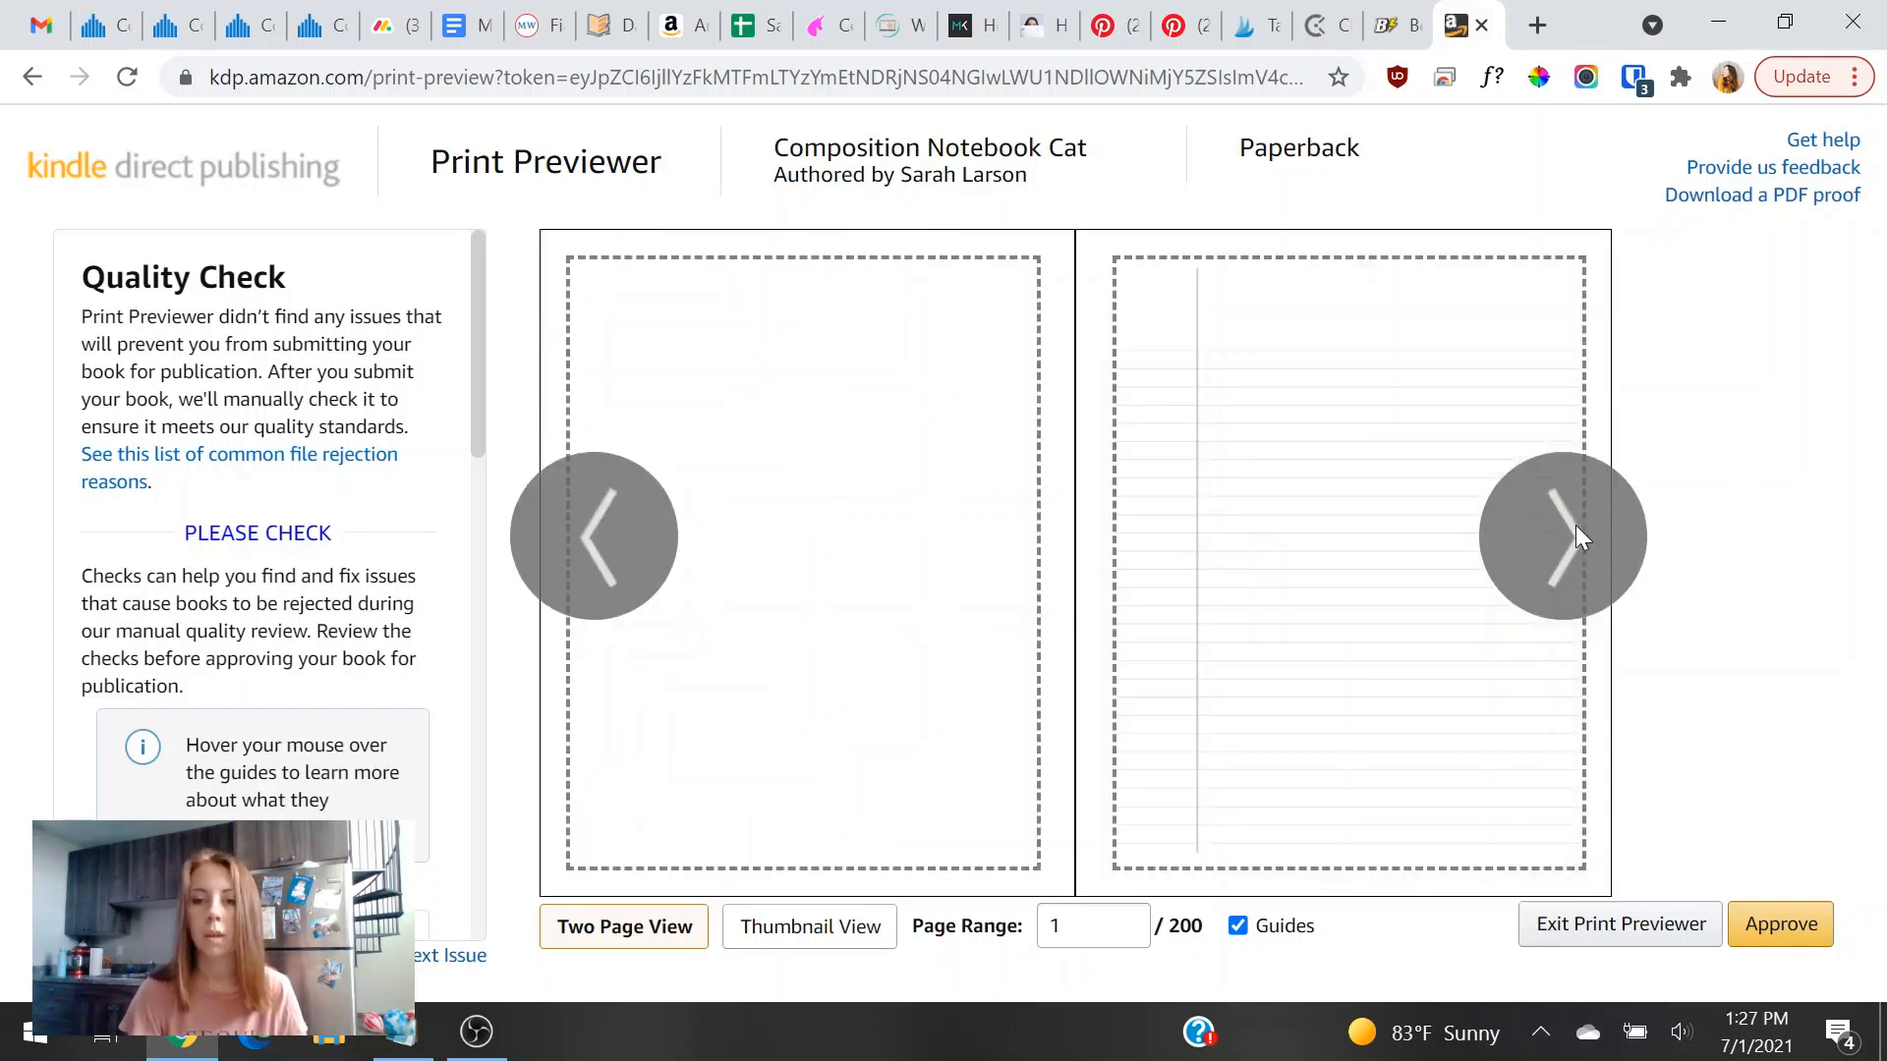
{"action": "left_click", "coordinate": [1576, 525]}
{"action": "double_click", "coordinate": [633, 540]}
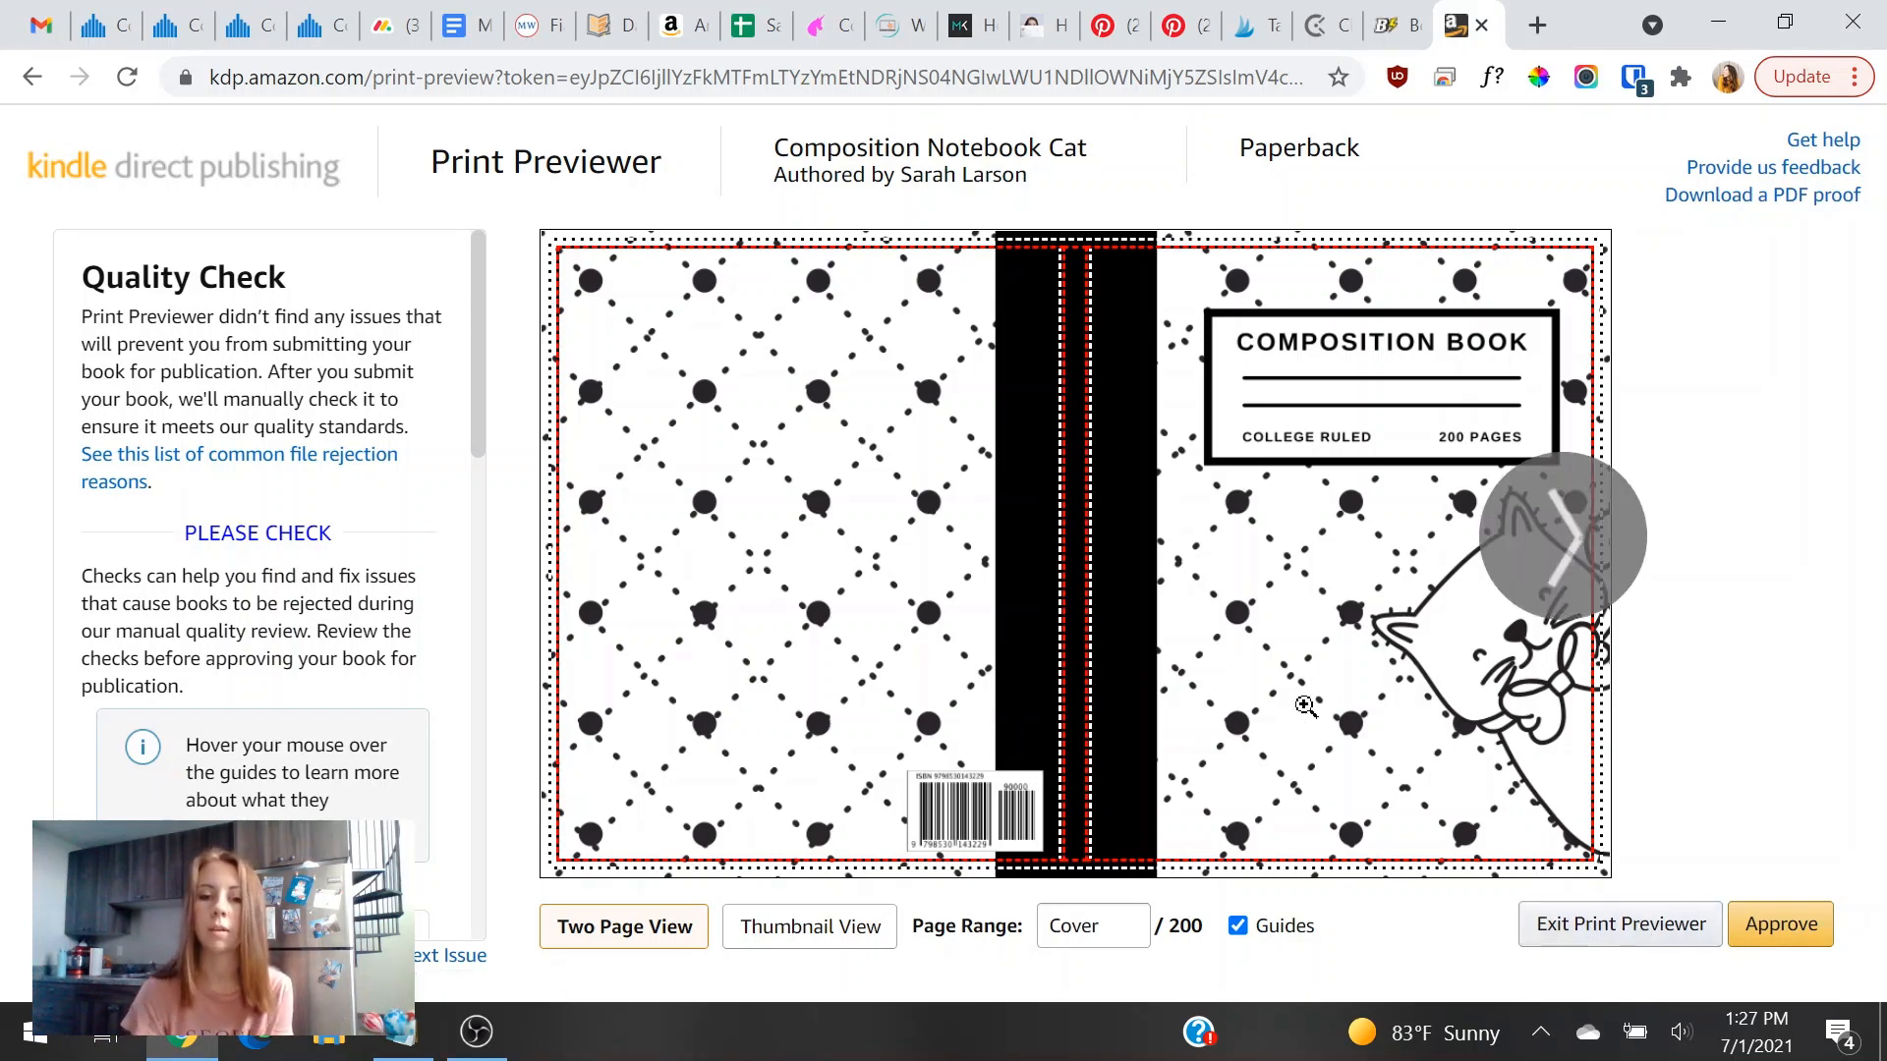
Approve the print preview, save the paperback content and continue to the rights and pricing page.
{"action": "left_click", "coordinate": [1770, 931]}
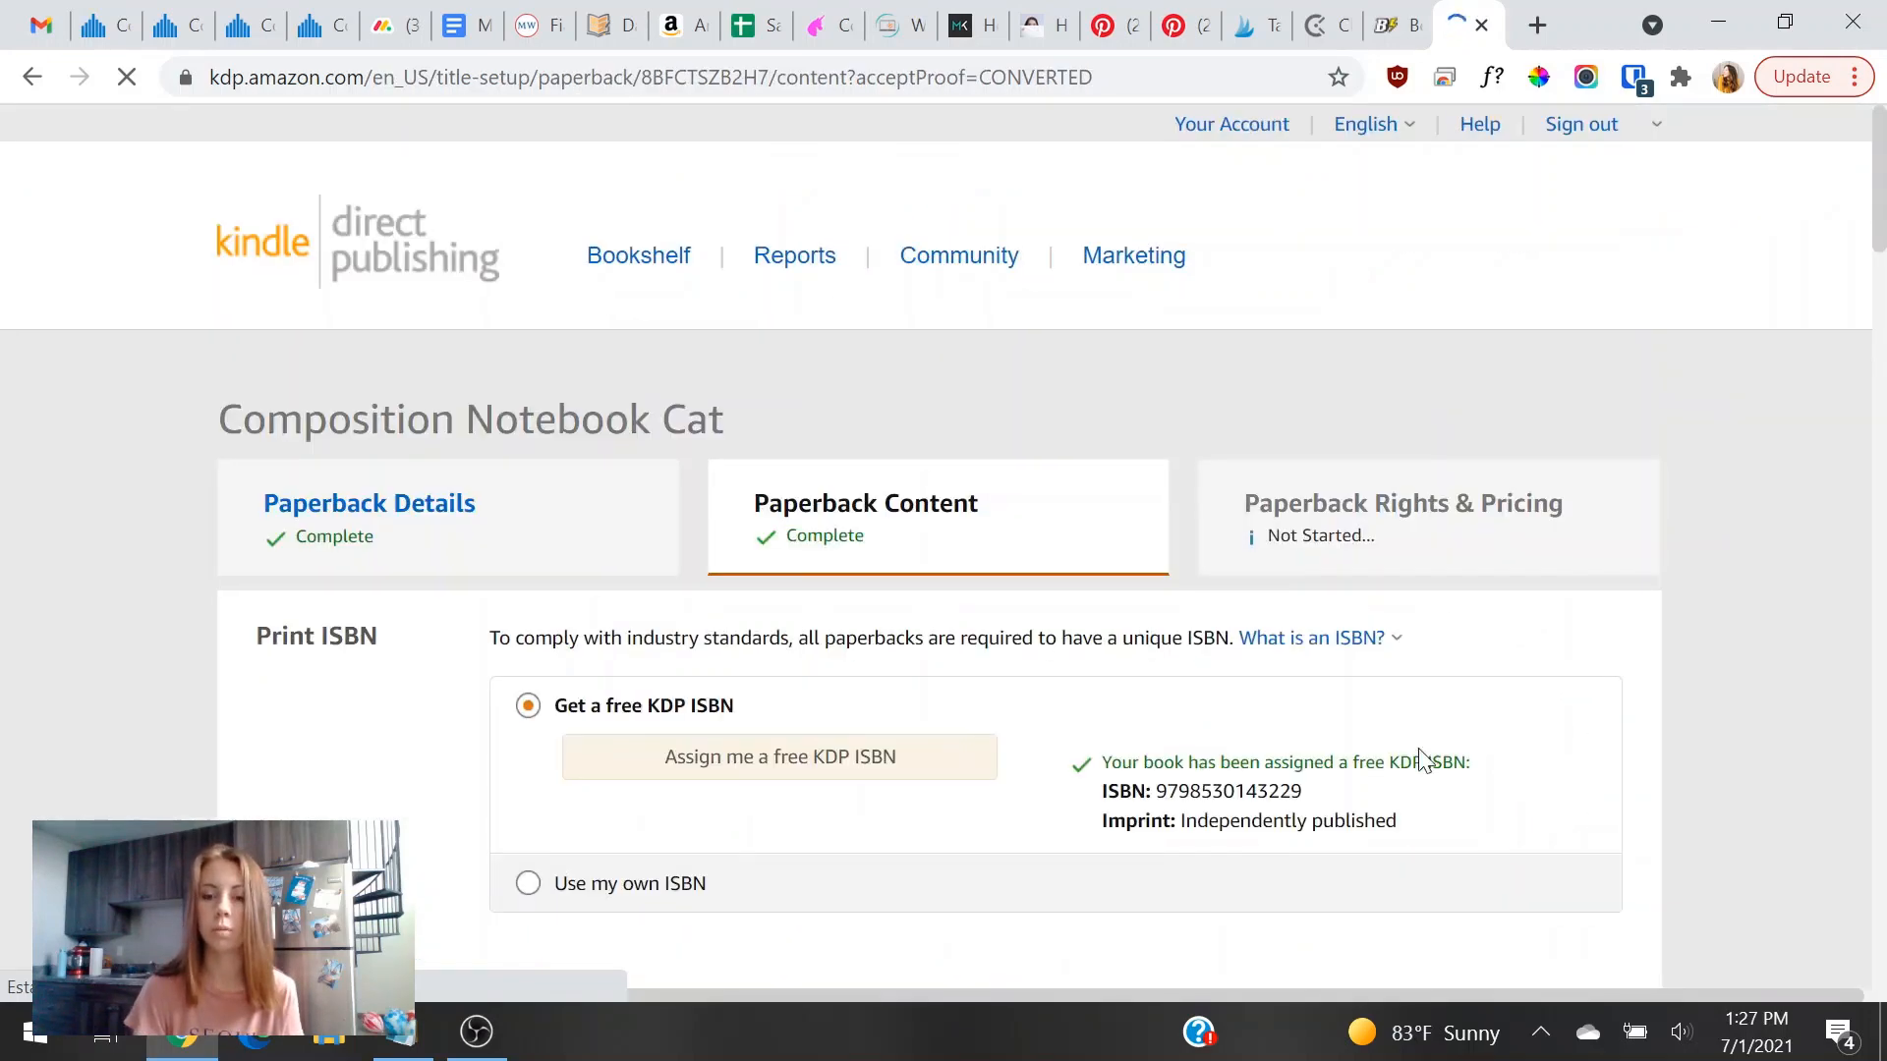
{"action": "scroll", "coordinate": [1421, 762], "scroll_direction": "down", "scroll_amount": 20}
{"action": "left_click", "coordinate": [1579, 485]}
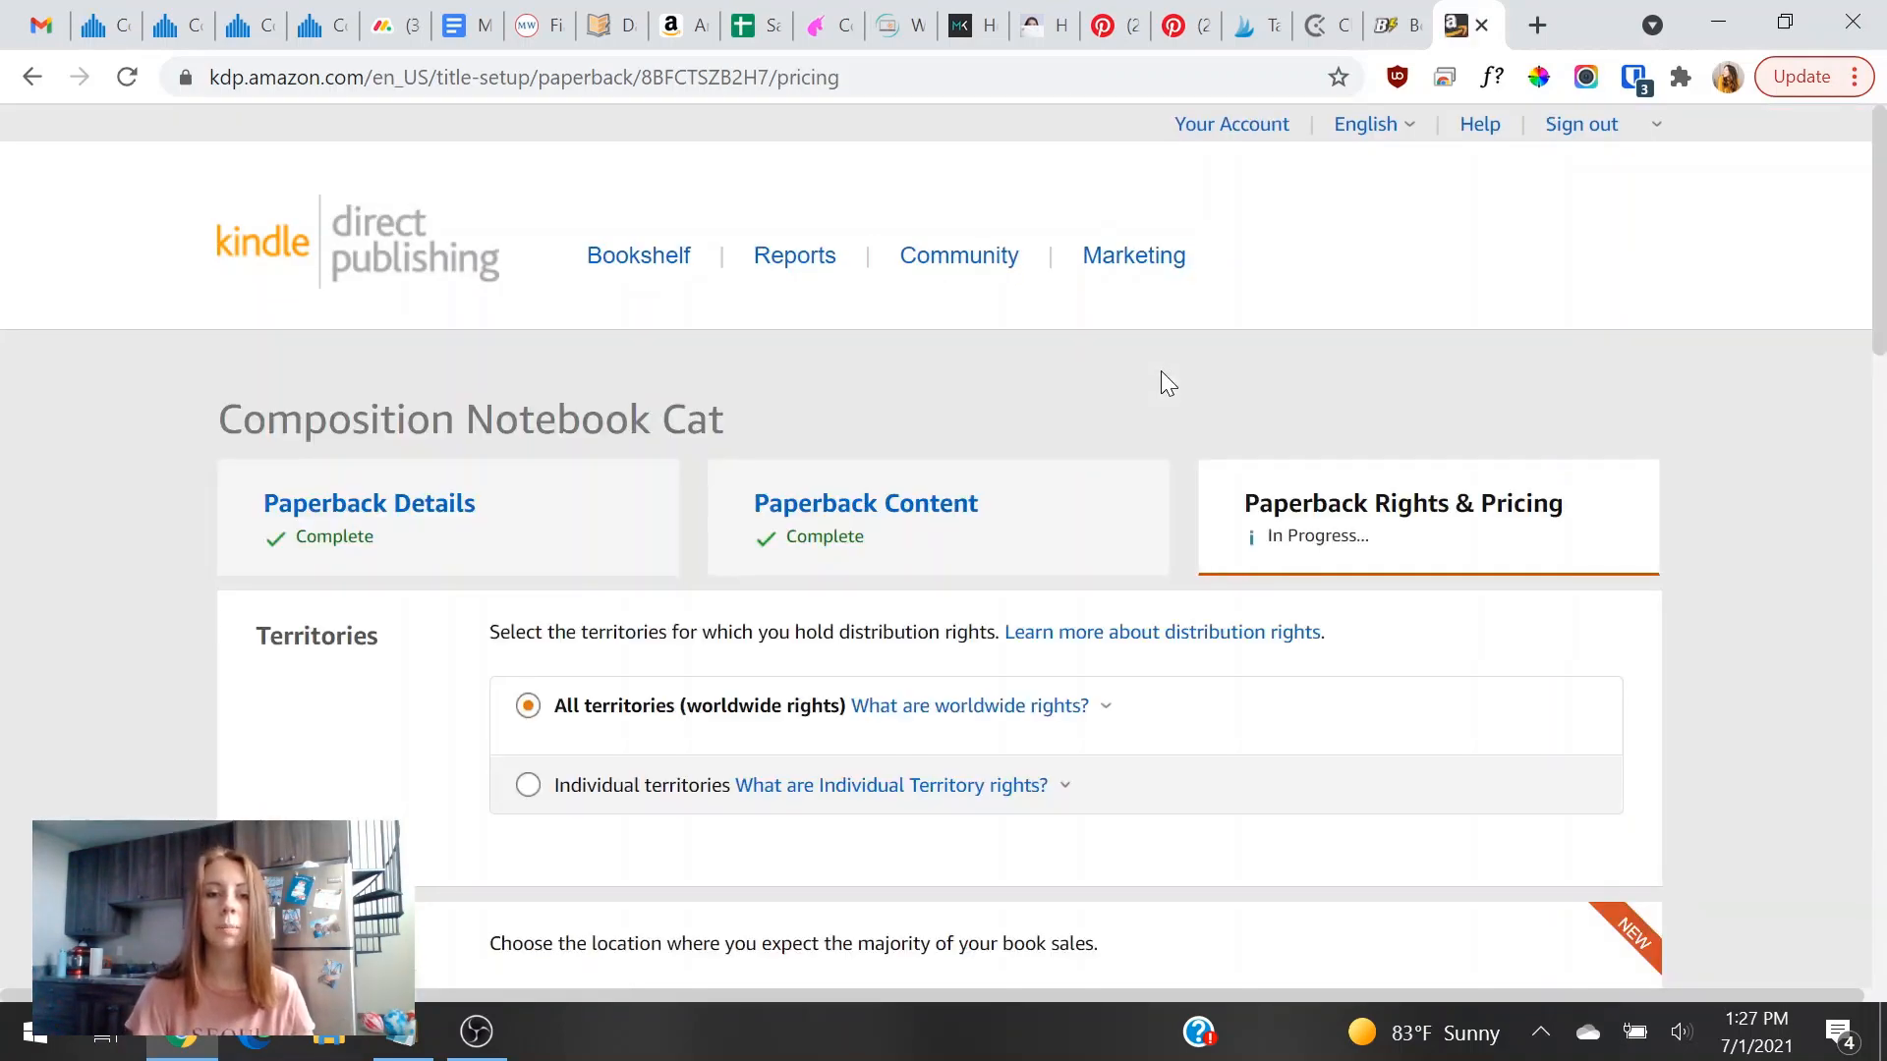
Set the Amazon.com list price to 5.42 USD and apply it to calculate the royalties.
{"action": "scroll", "coordinate": [1168, 384], "scroll_direction": "down", "scroll_amount": 3}
{"action": "scroll", "coordinate": [1168, 383], "scroll_direction": "down", "scroll_amount": 1}
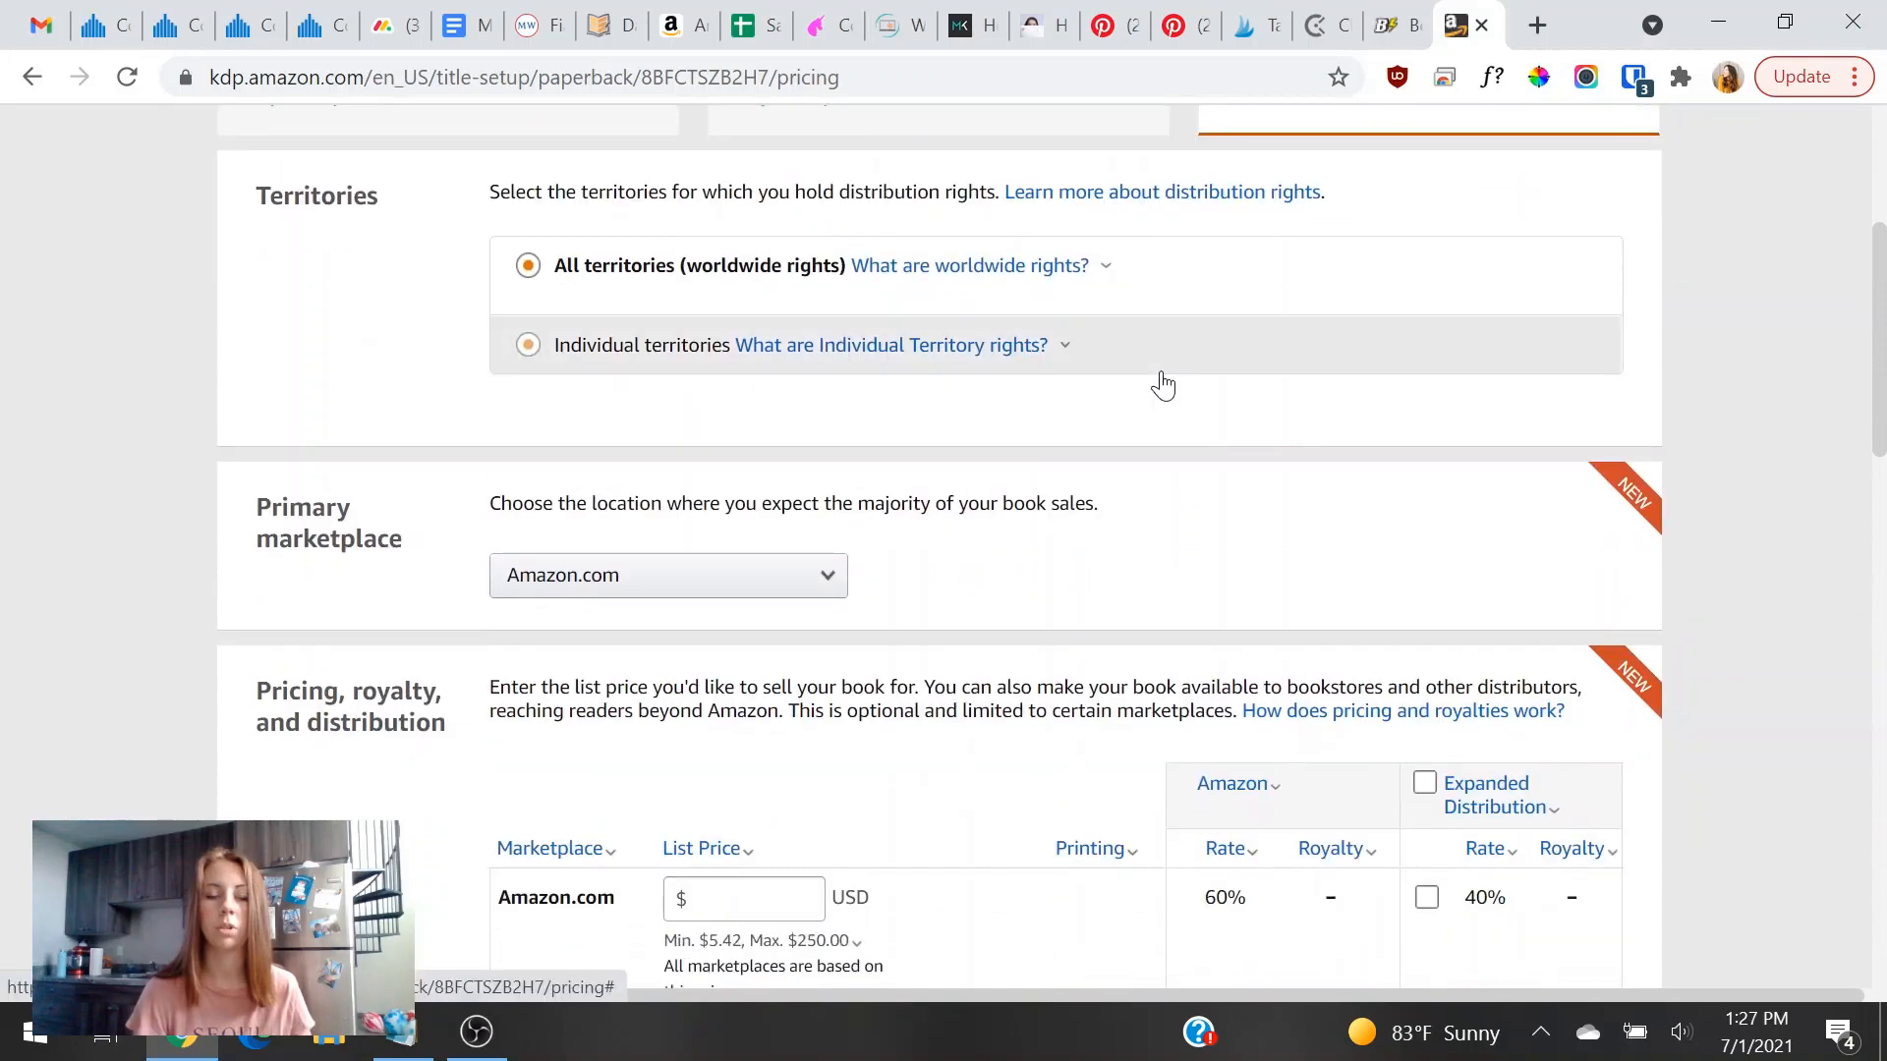
{"action": "scroll", "coordinate": [1162, 383], "scroll_direction": "down", "scroll_amount": 3}
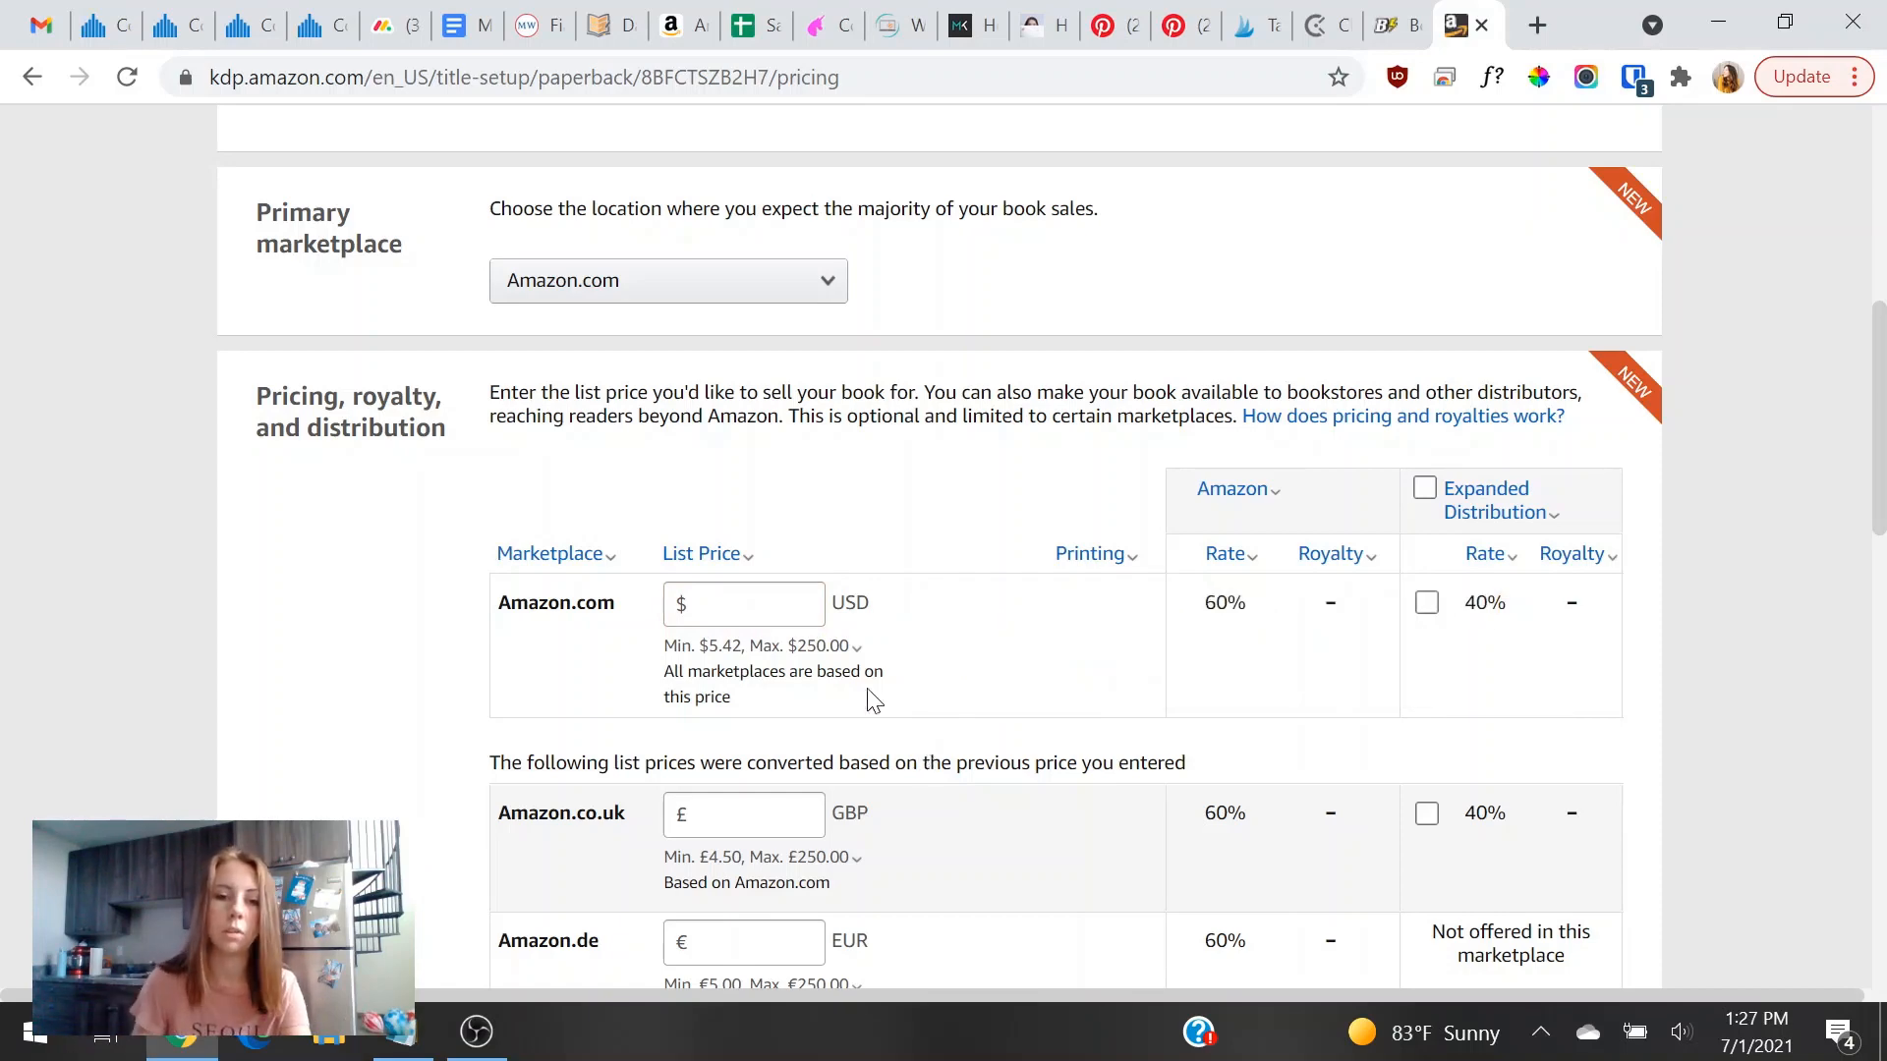
{"action": "left_click", "coordinate": [812, 603]}
{"action": "type", "text": "5.42"}
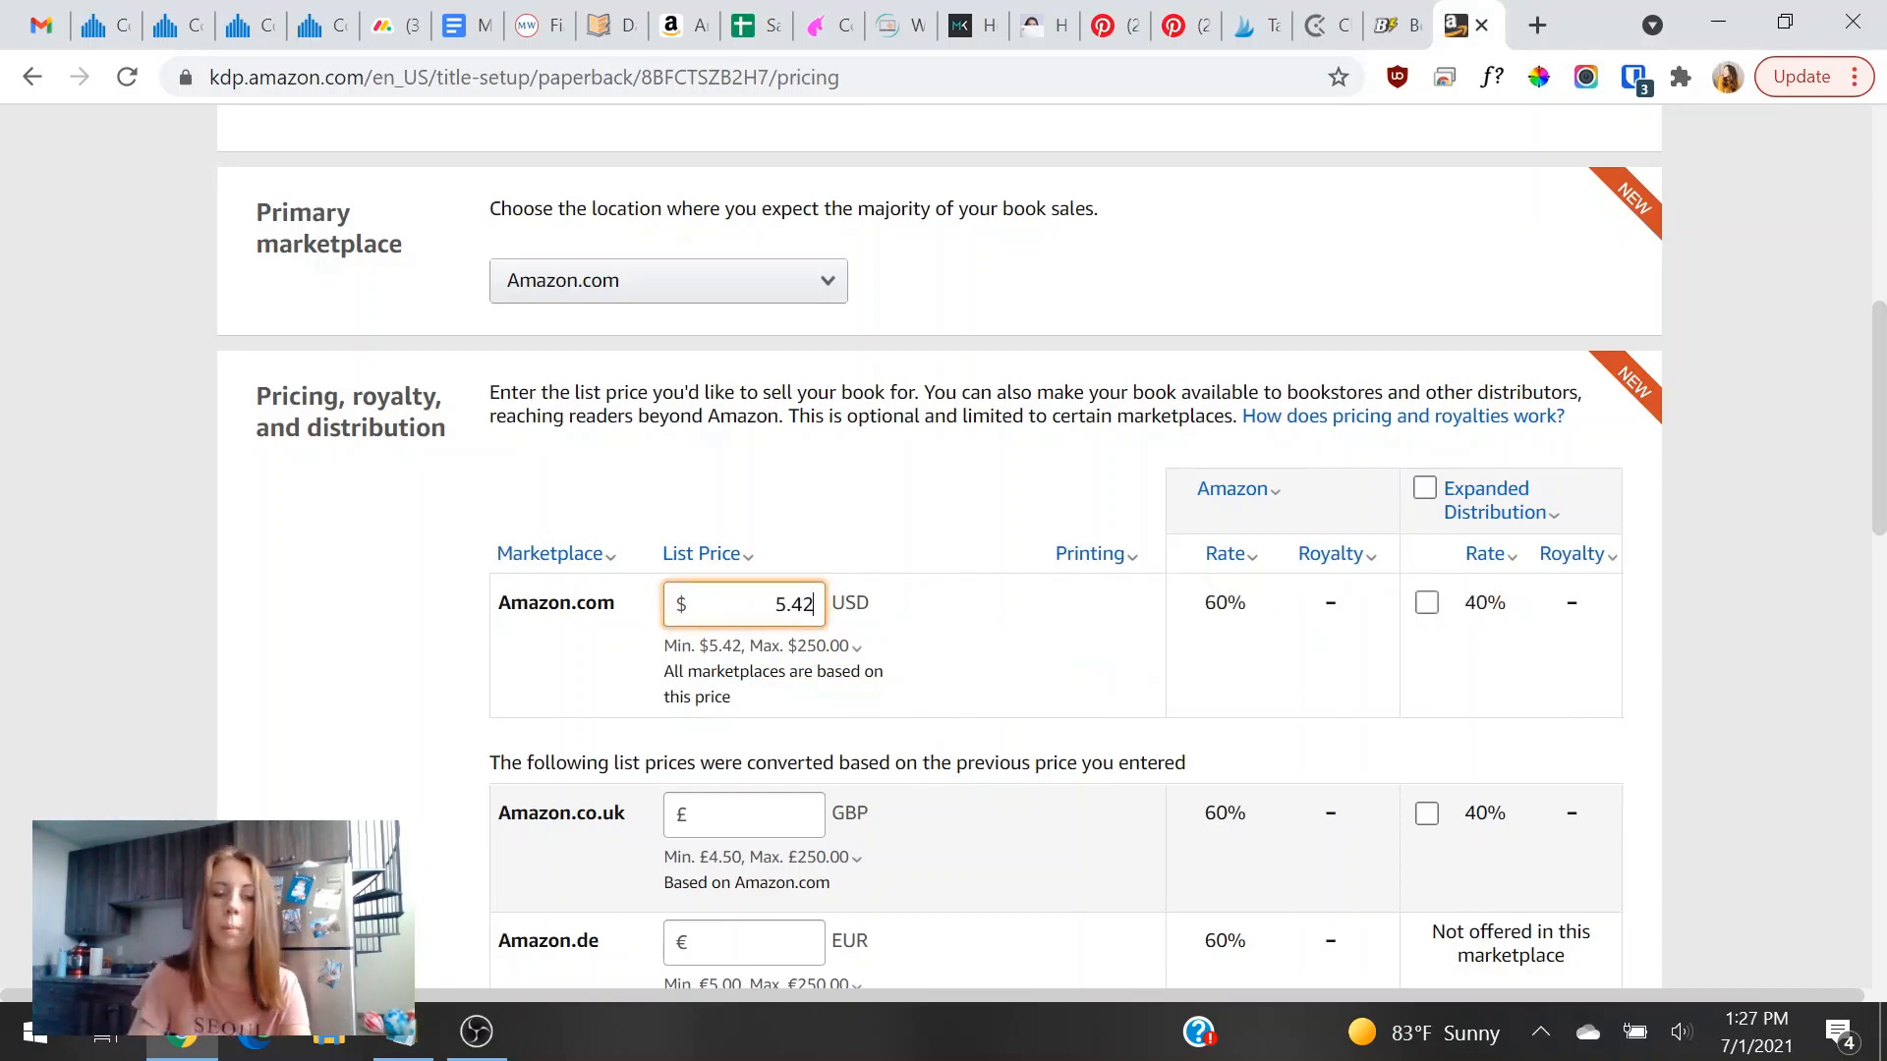
{"action": "left_click", "coordinate": [1757, 713]}
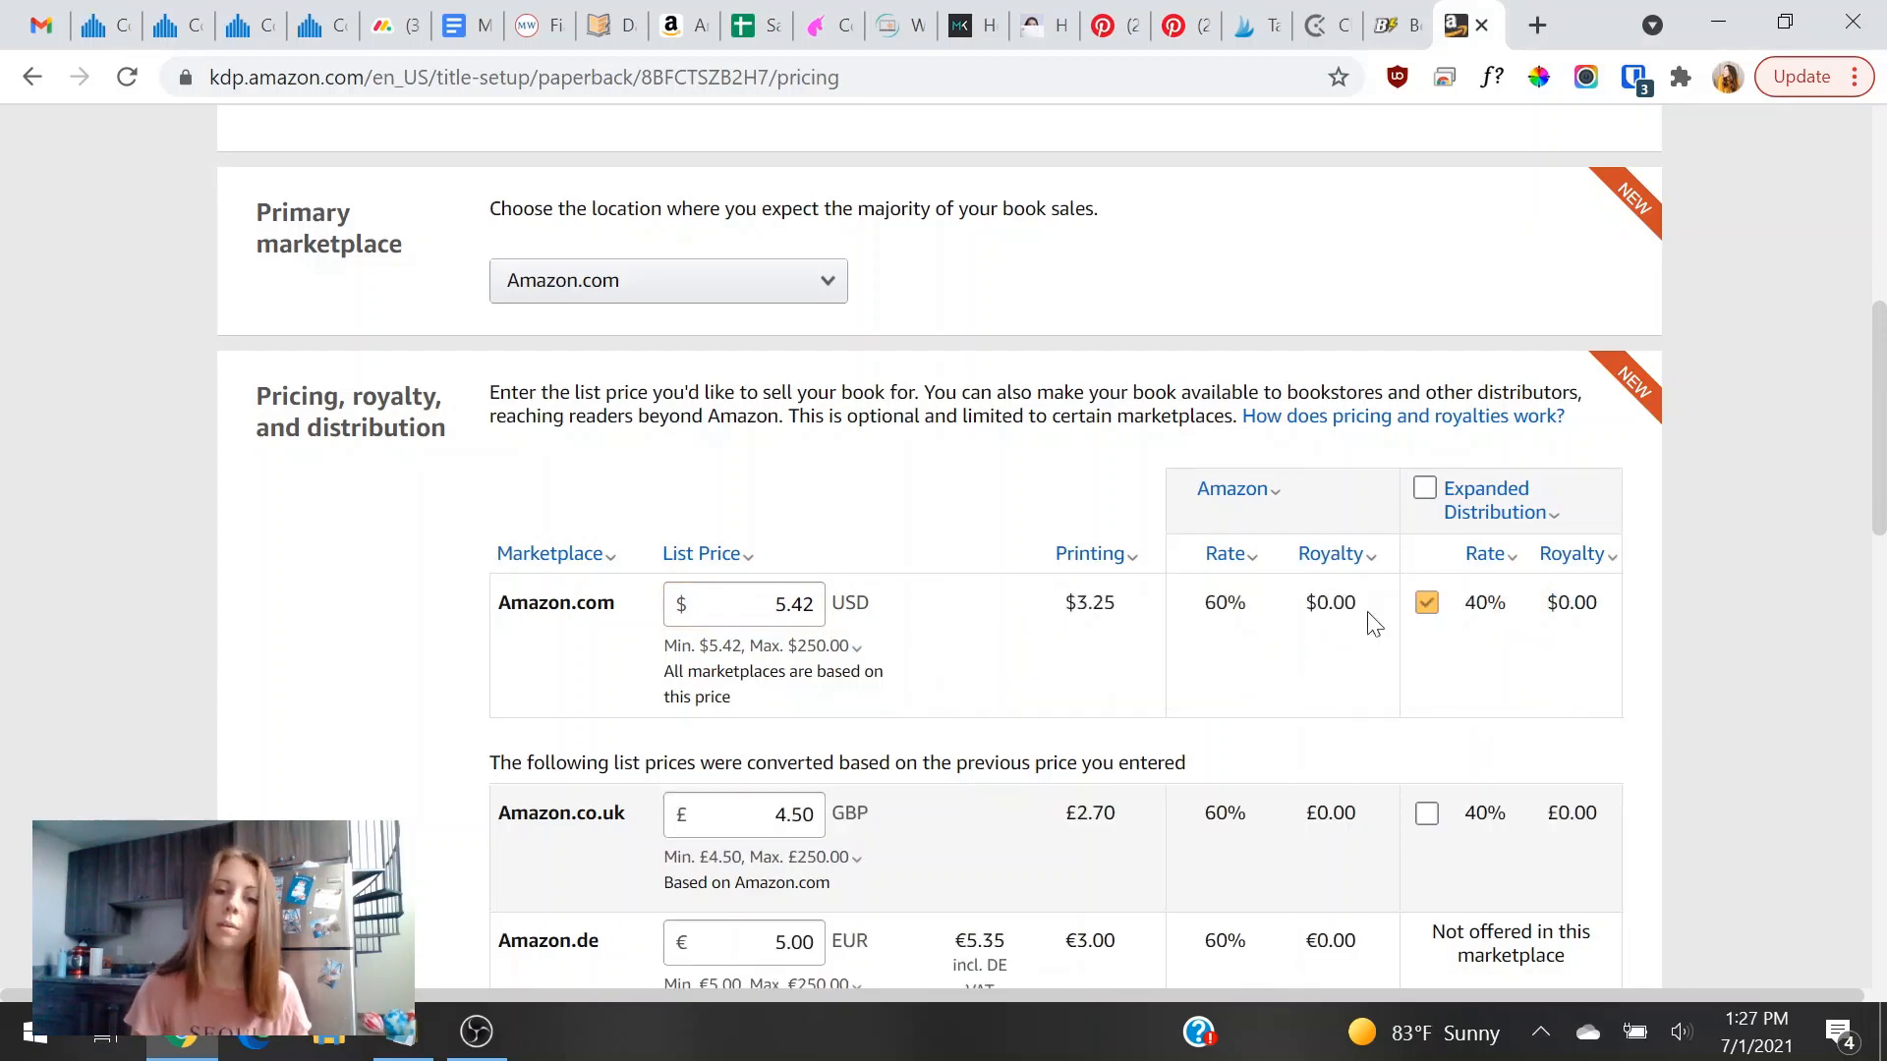
Set the Amazon.com list price to 7.57 USD and apply it to recalculate the royalties.
{"action": "left_click", "coordinate": [802, 604]}
{"action": "double_click", "coordinate": [802, 603]}
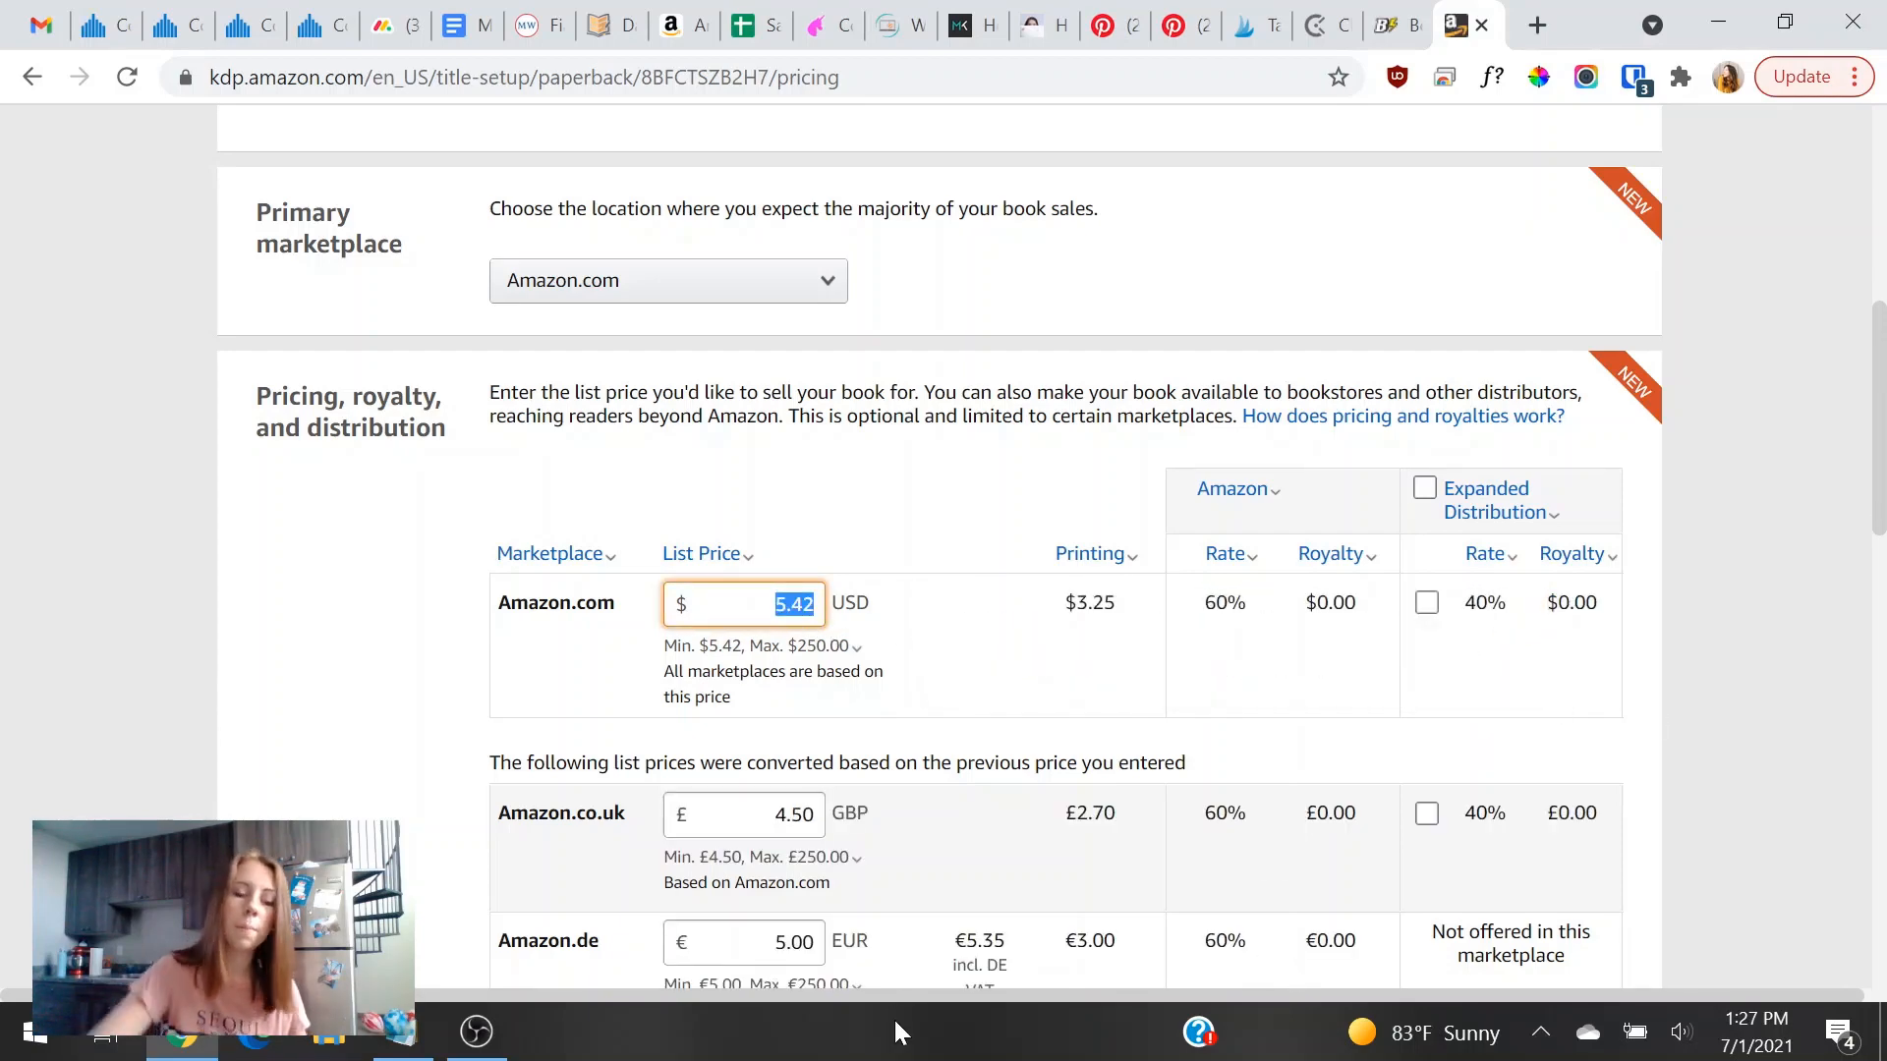
{"action": "type", "text": "7.57"}
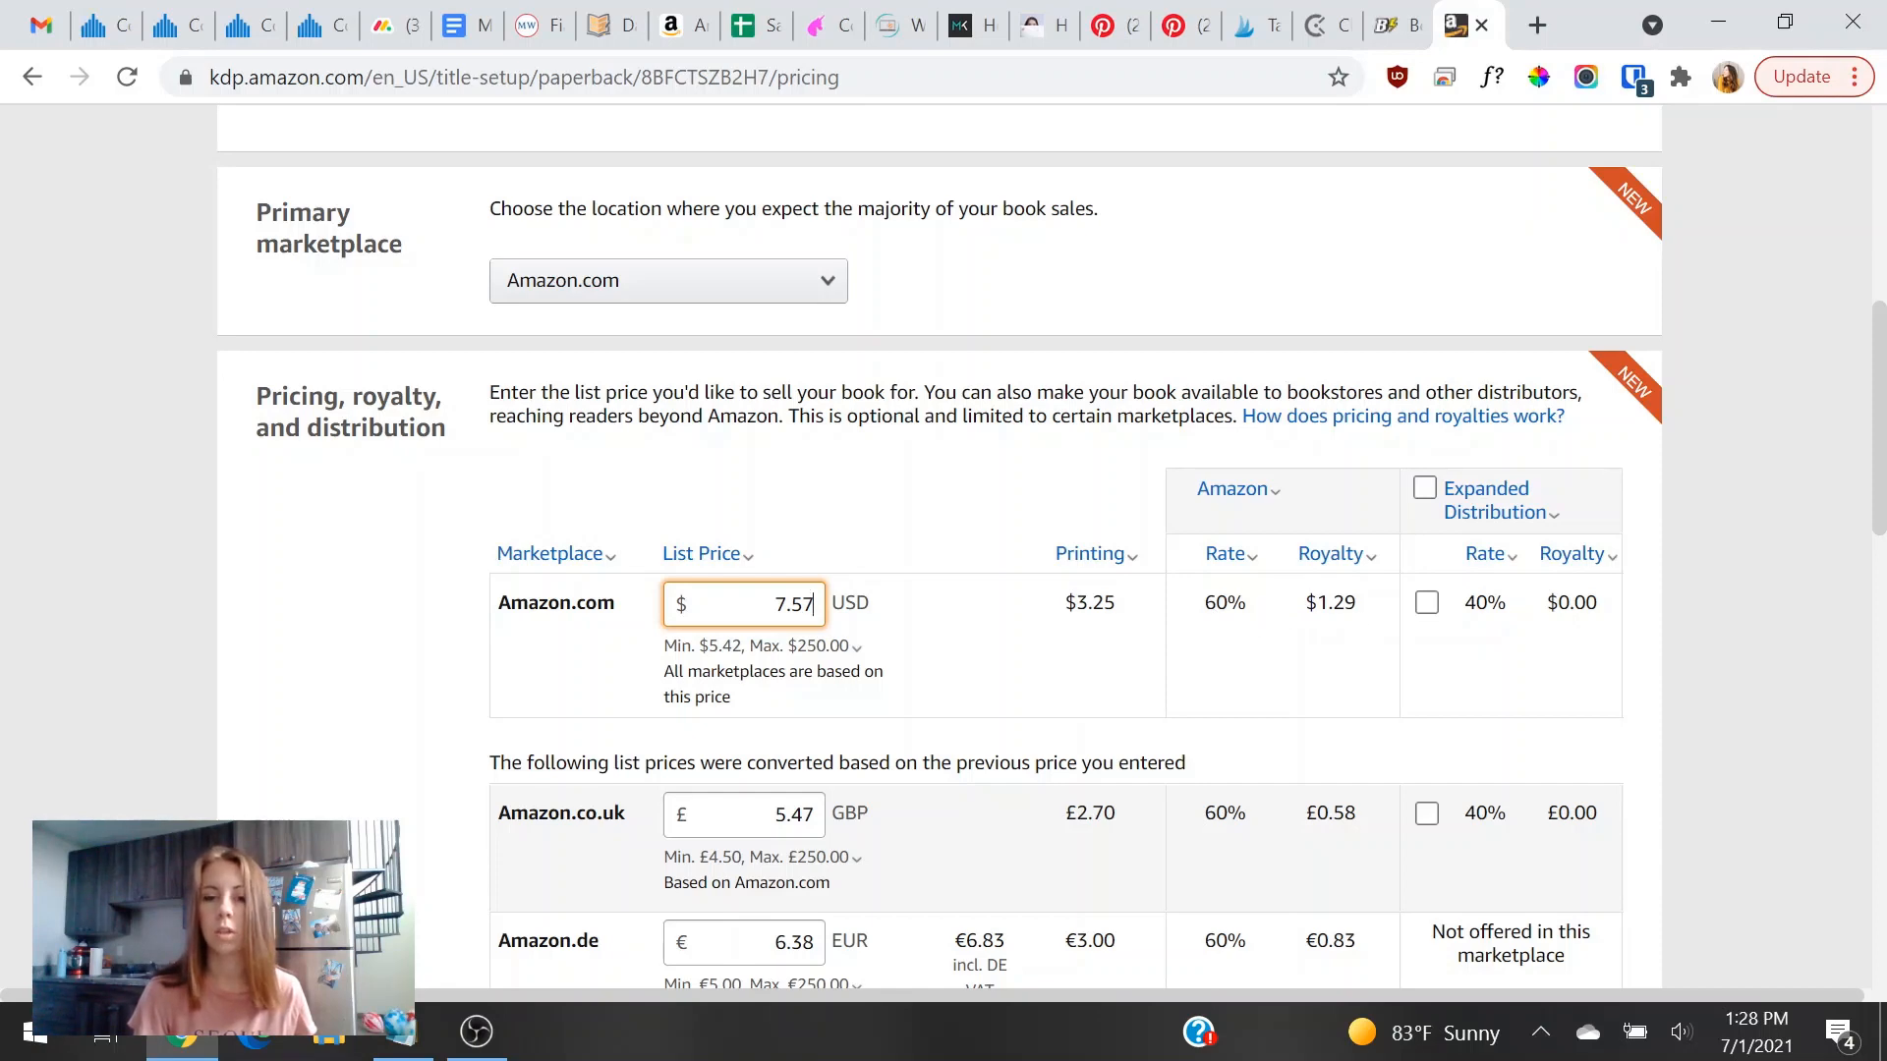
{"action": "left_click", "coordinate": [1097, 627]}
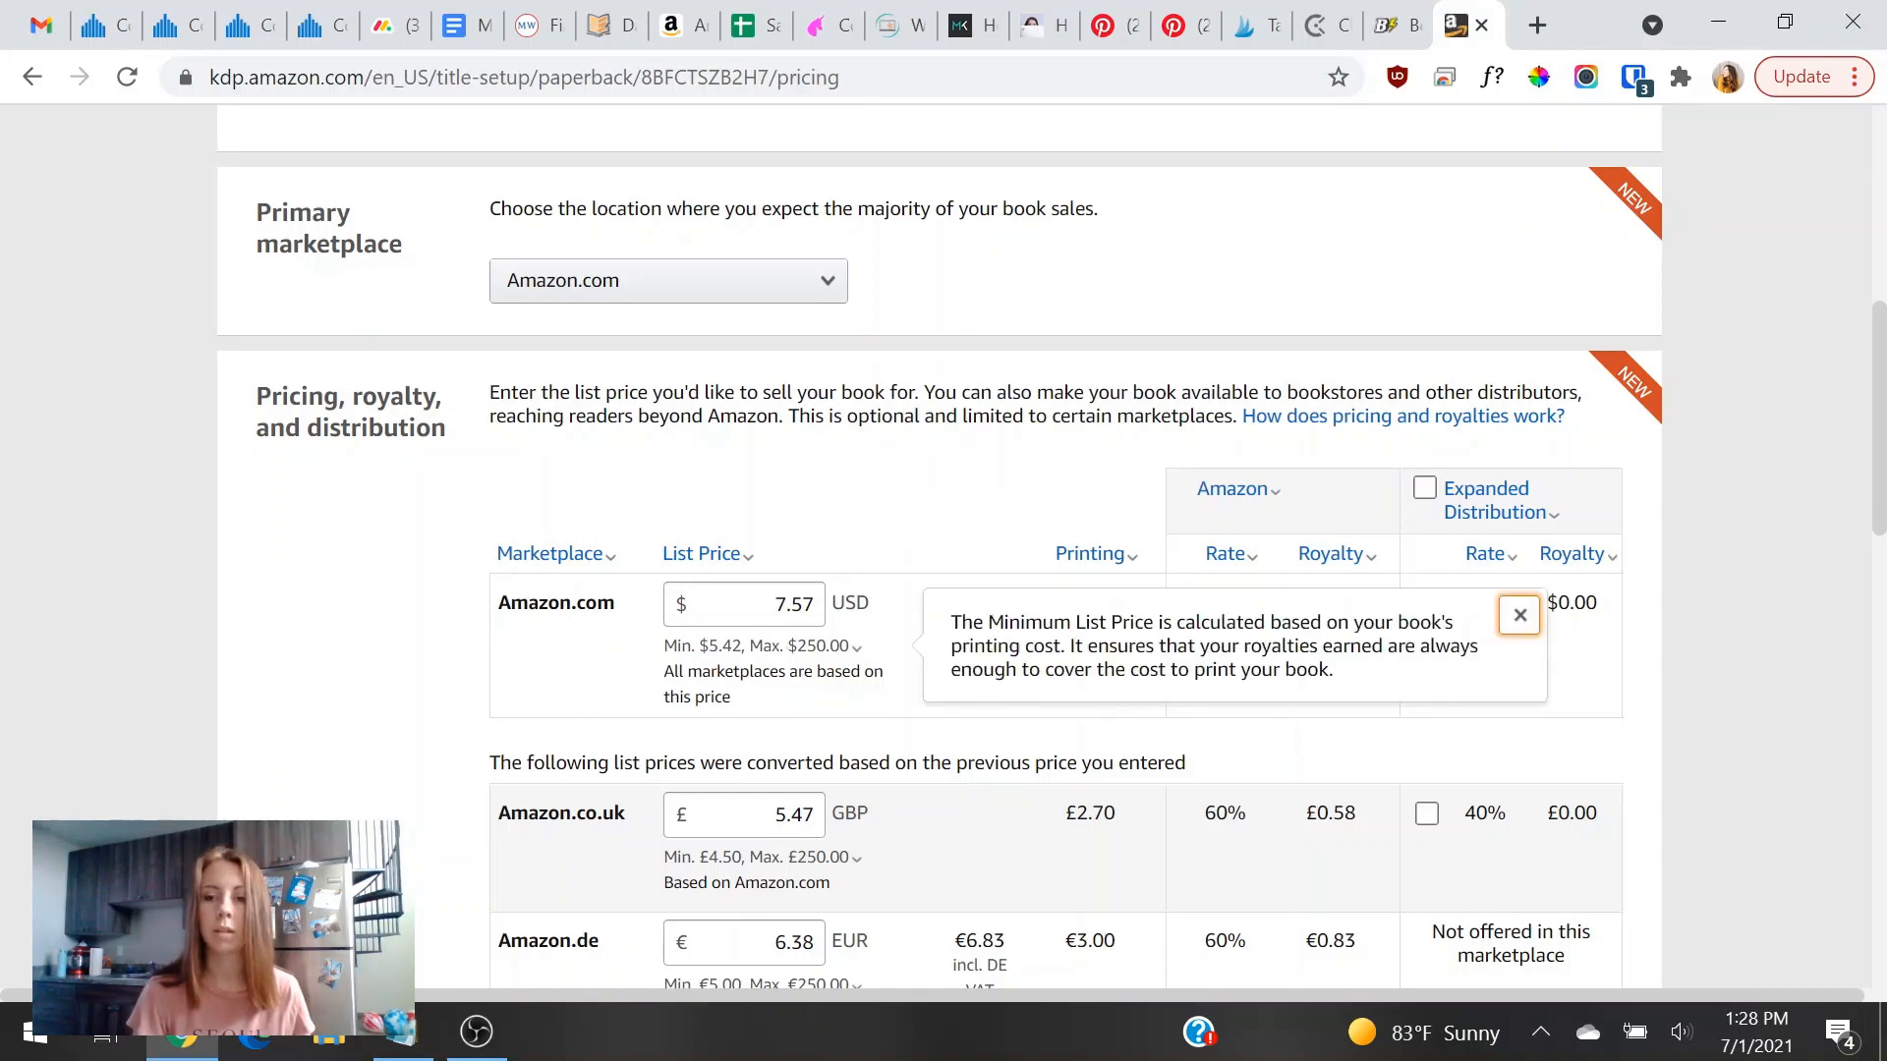
Try Expanded Distribution for the whole pricing table, and leave it deselected.
{"action": "left_click", "coordinate": [1424, 492]}
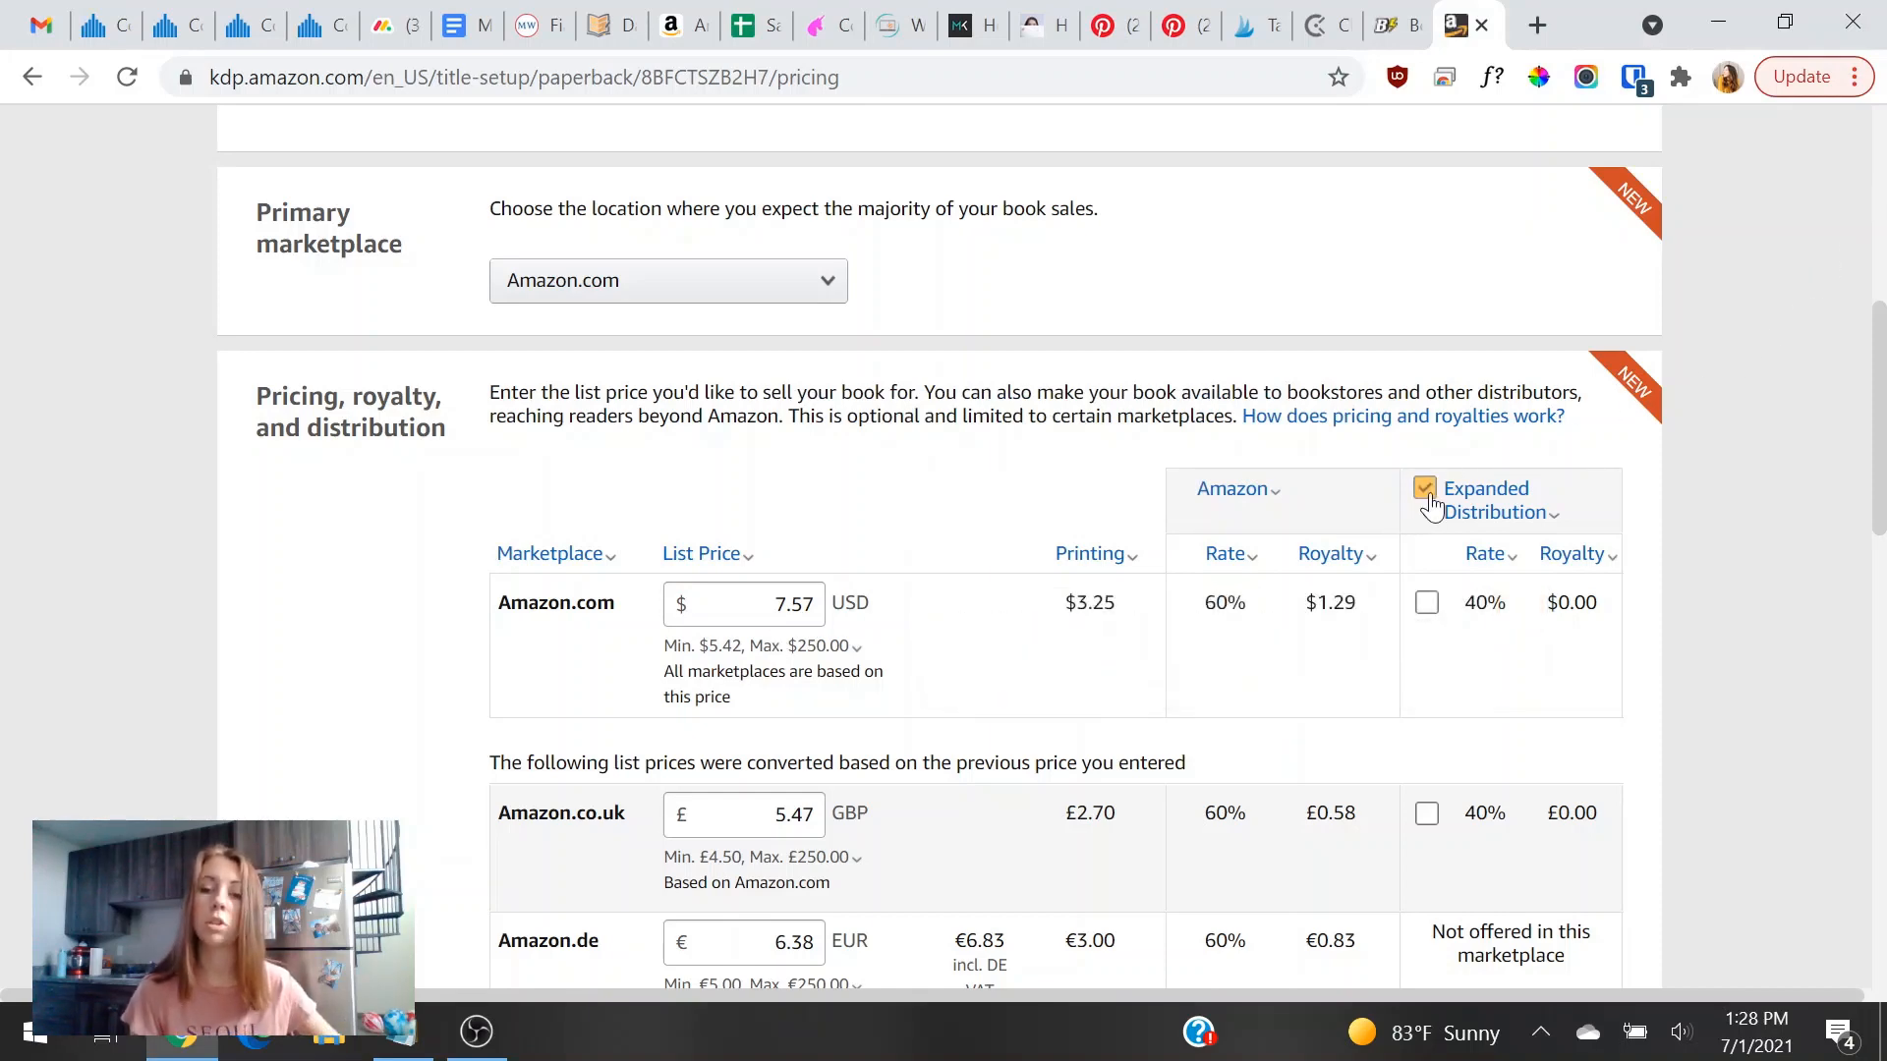
{"action": "left_click", "coordinate": [1415, 490]}
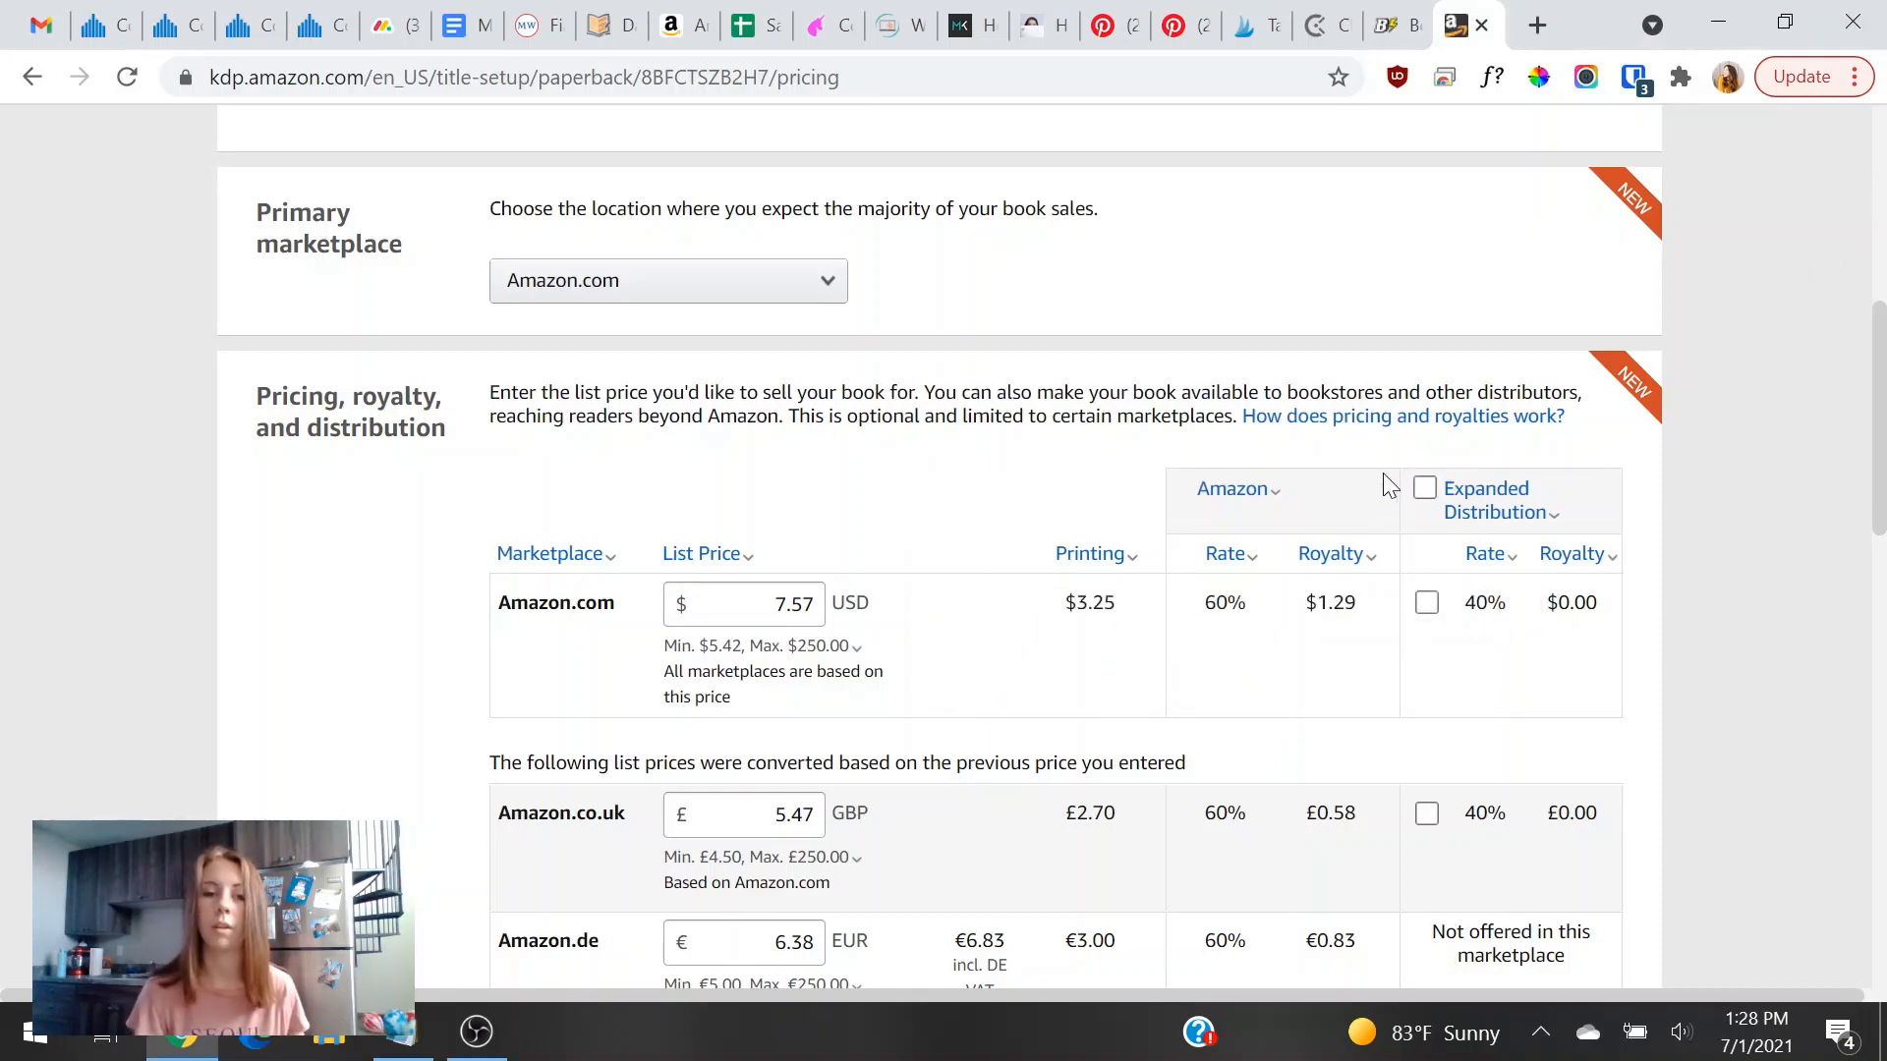
{"action": "left_click", "coordinate": [1424, 489]}
{"action": "left_click", "coordinate": [1424, 489]}
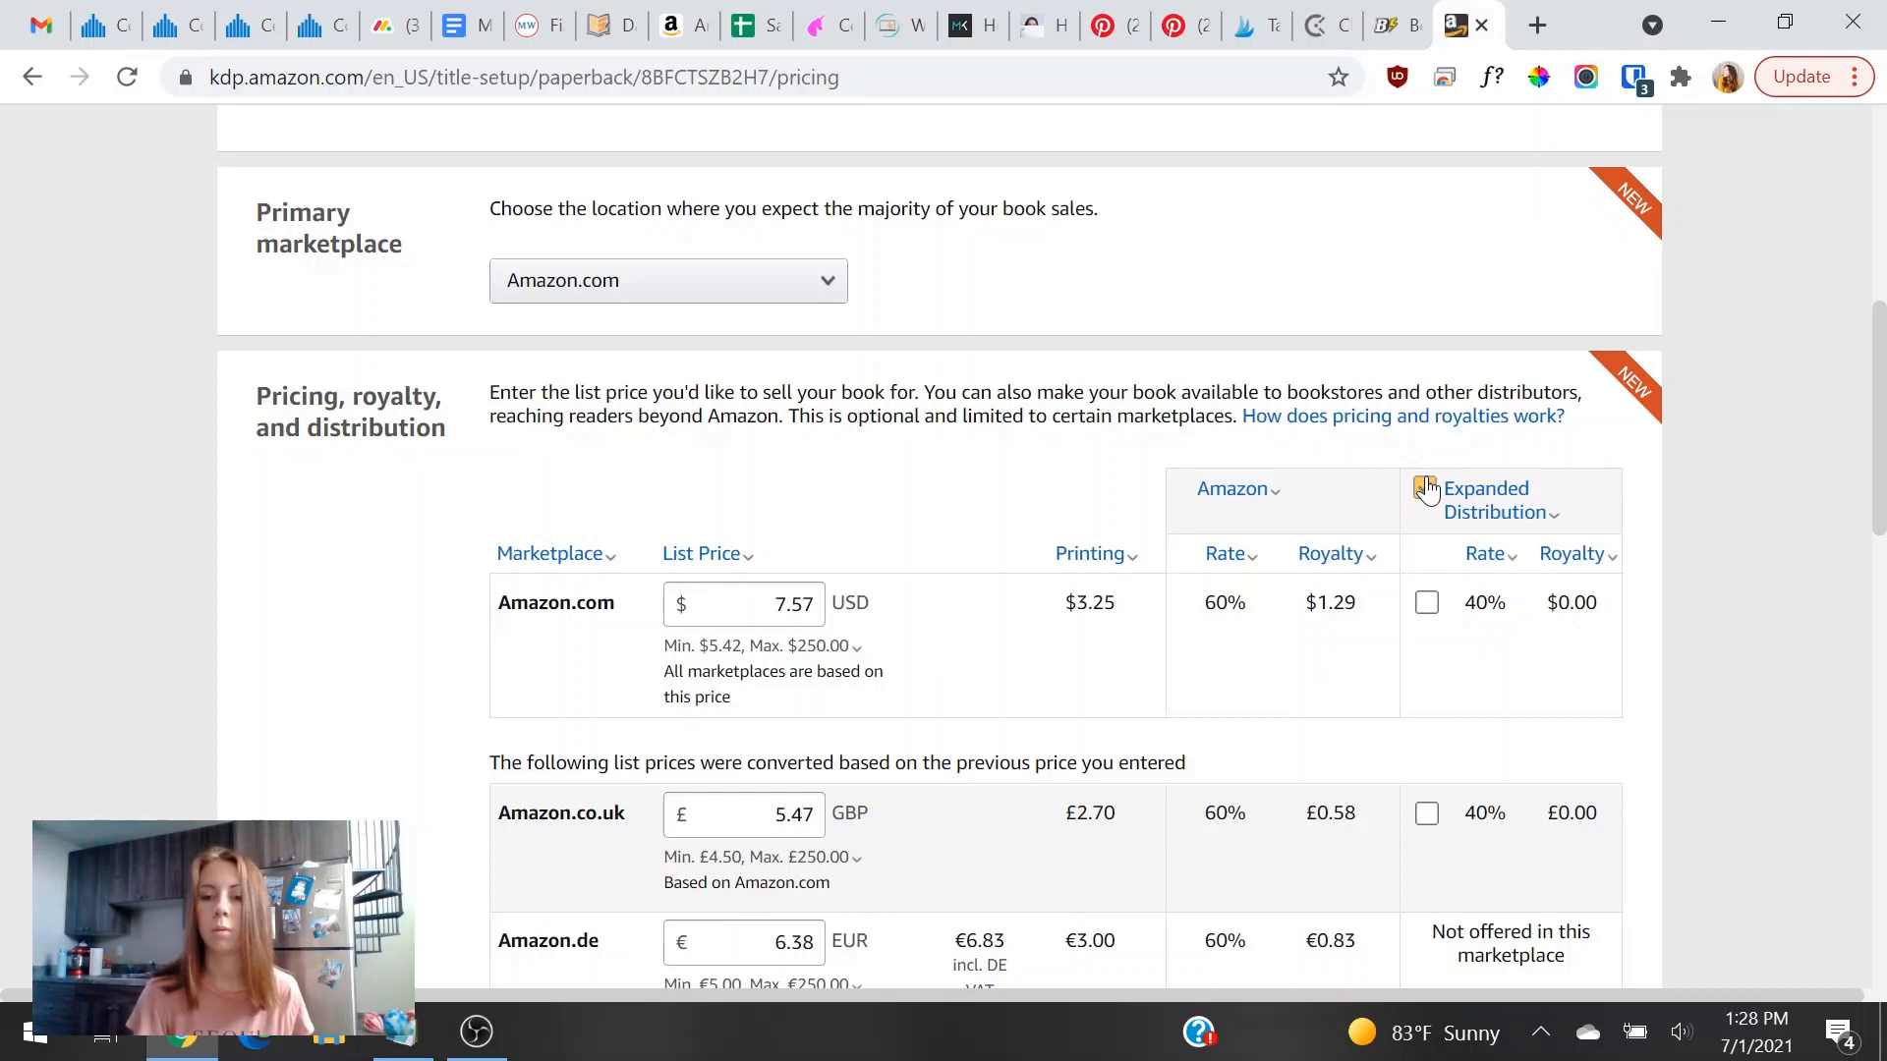
Publish the paperback book and close the submission confirmation on the bookshelf.
{"action": "mouse_move", "coordinate": [742, 561]}
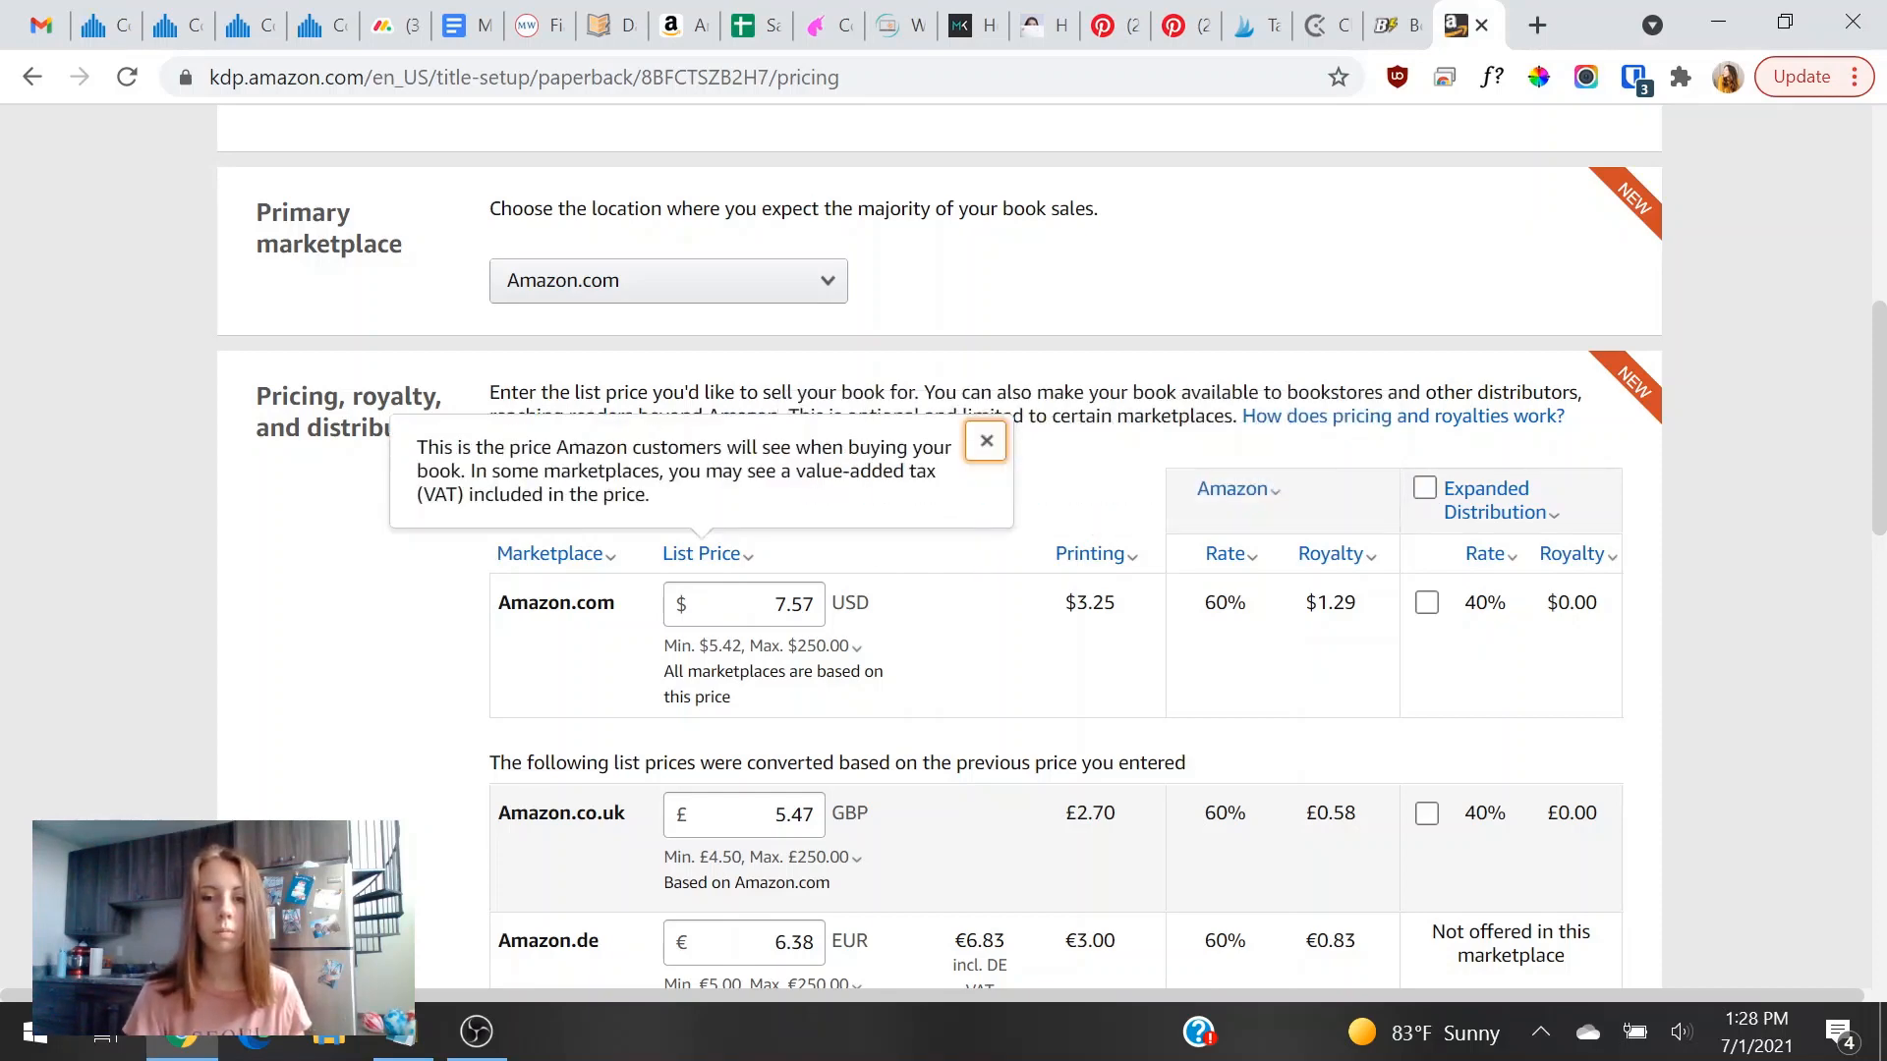
{"action": "scroll", "coordinate": [656, 678], "scroll_direction": "down", "scroll_amount": 3}
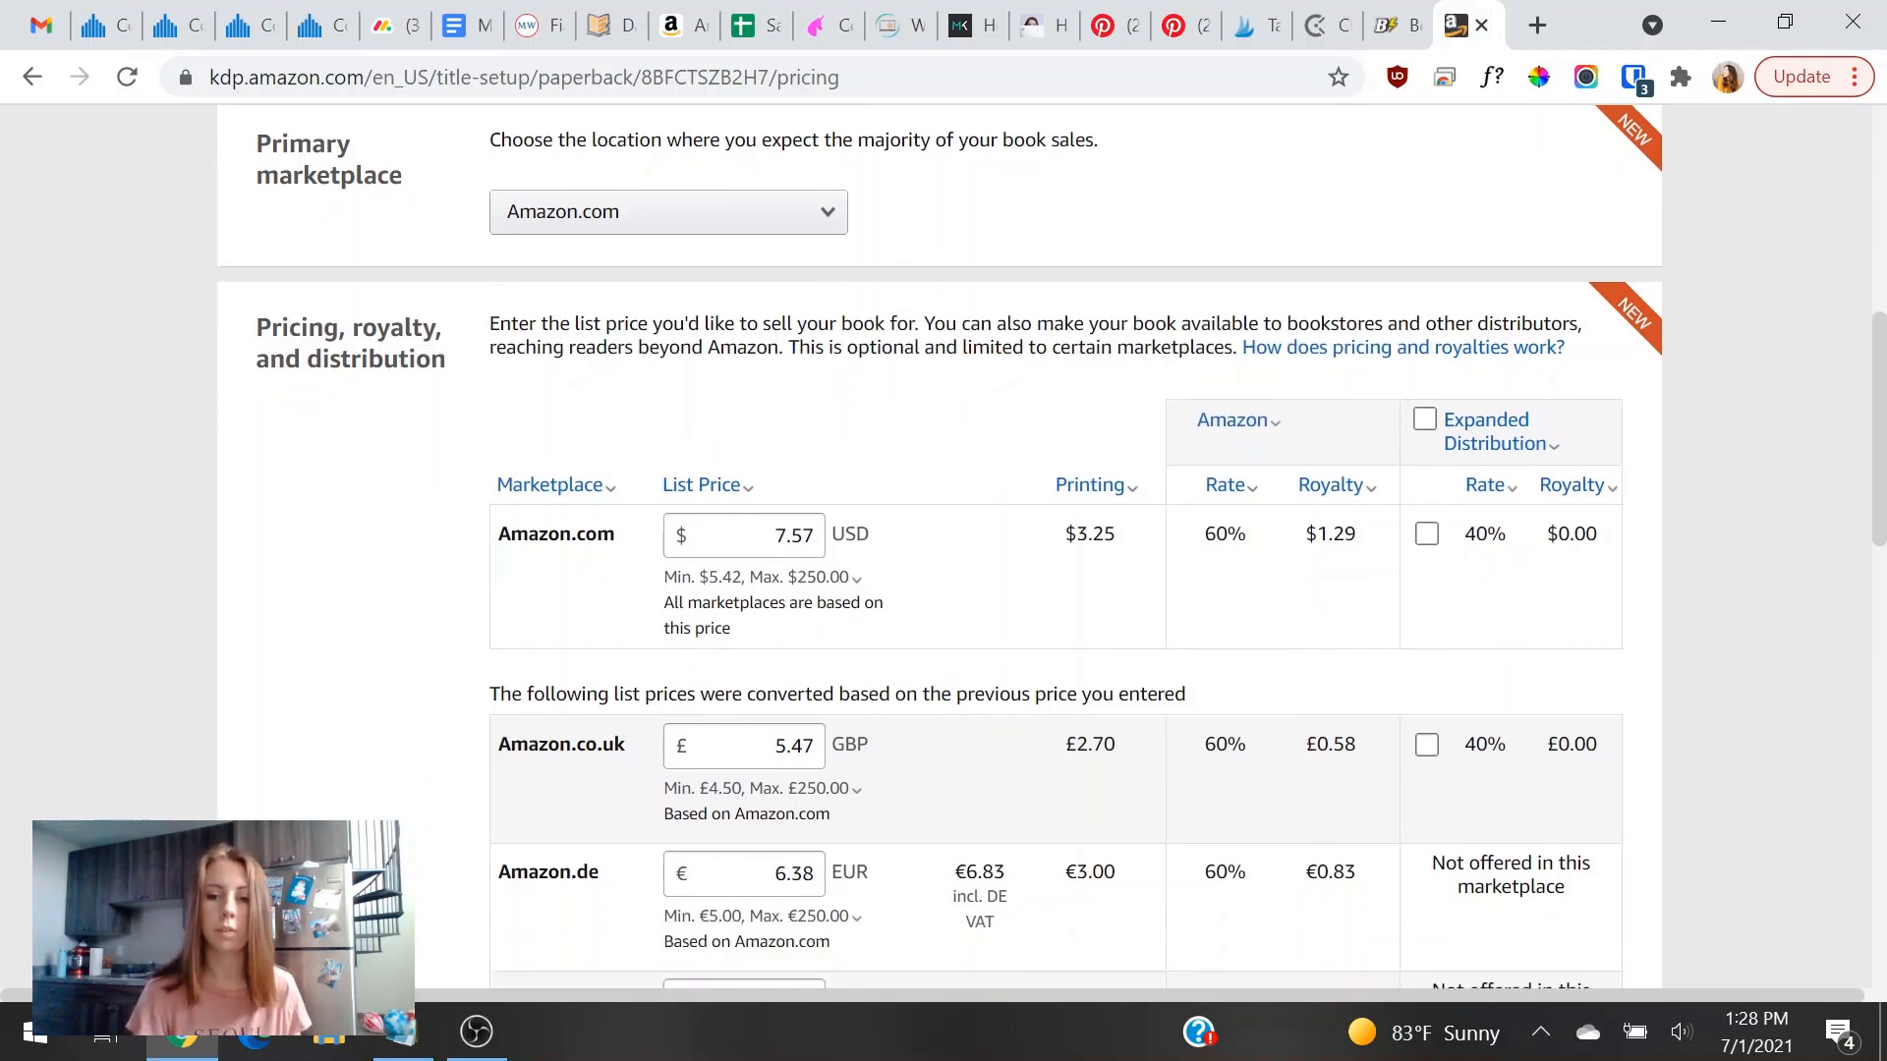
{"action": "scroll", "coordinate": [1288, 353], "scroll_direction": "down", "scroll_amount": 10}
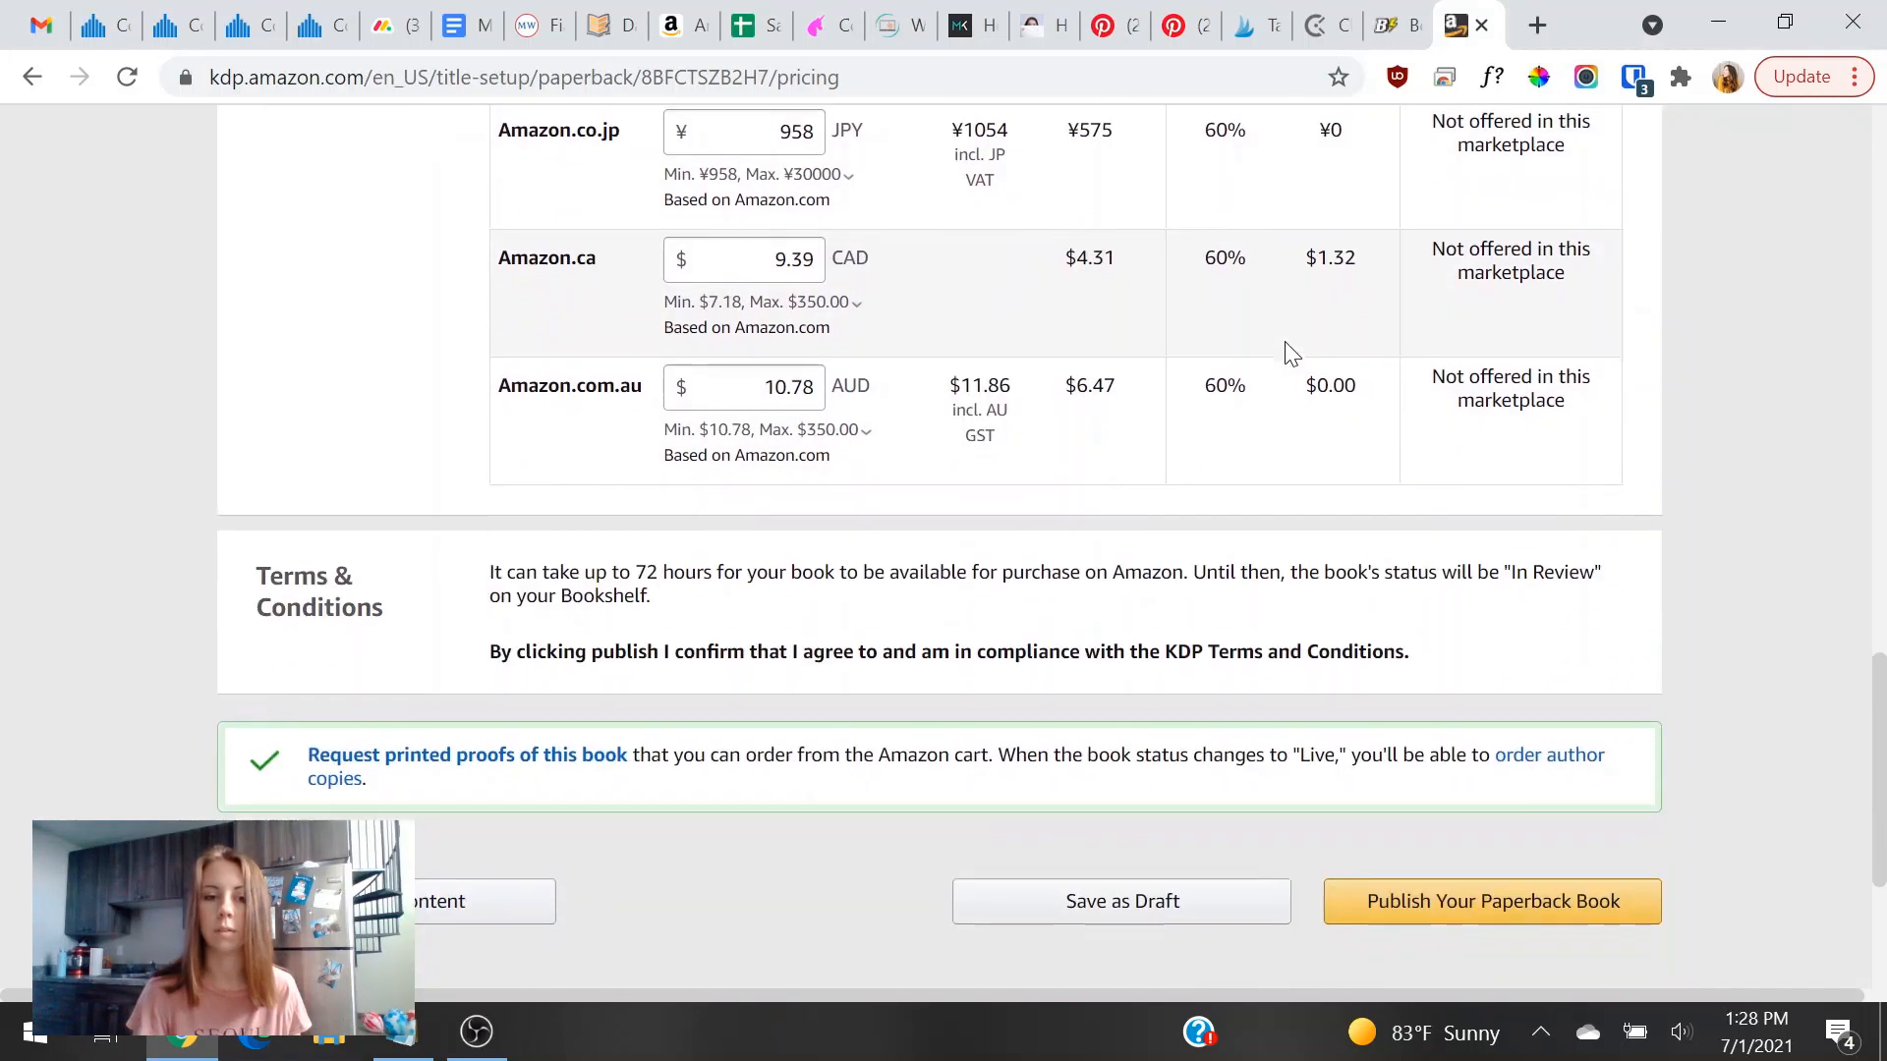
{"action": "left_click", "coordinate": [1454, 897]}
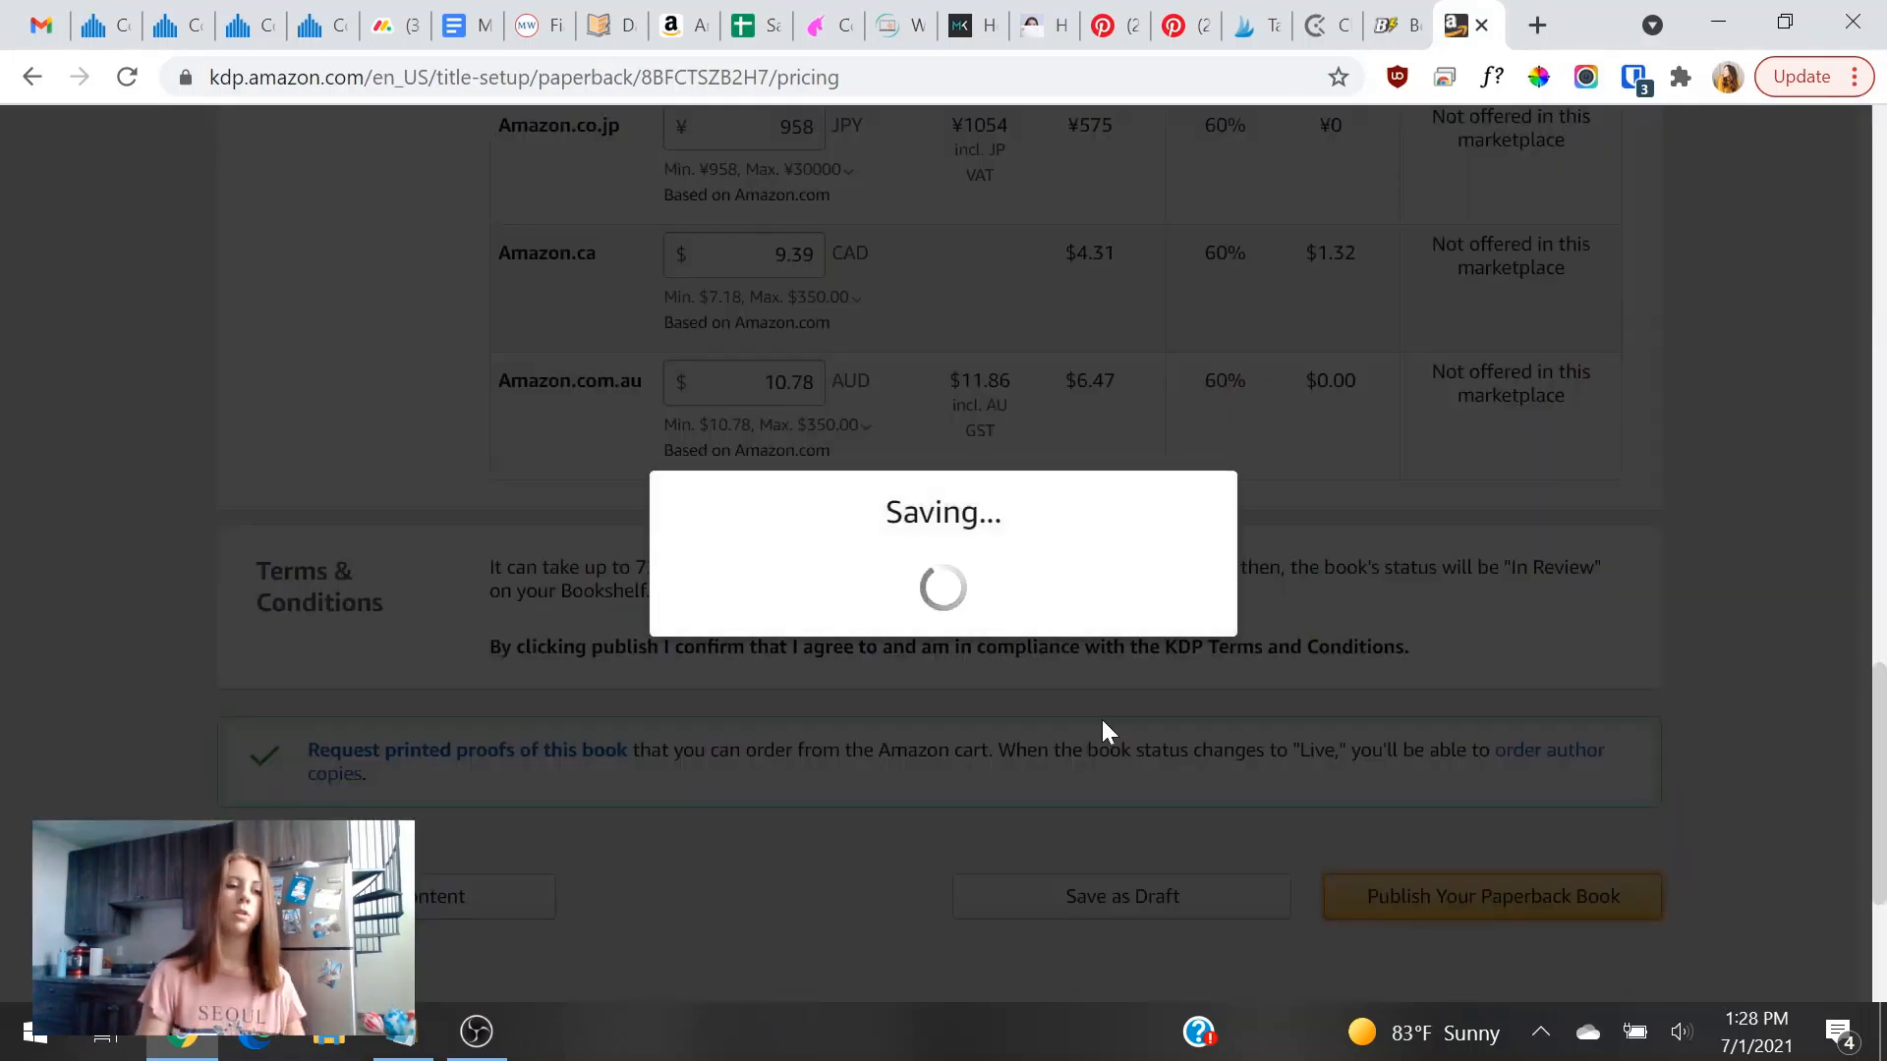
{"action": "scroll", "coordinate": [1101, 727], "scroll_direction": "up", "scroll_amount": 1}
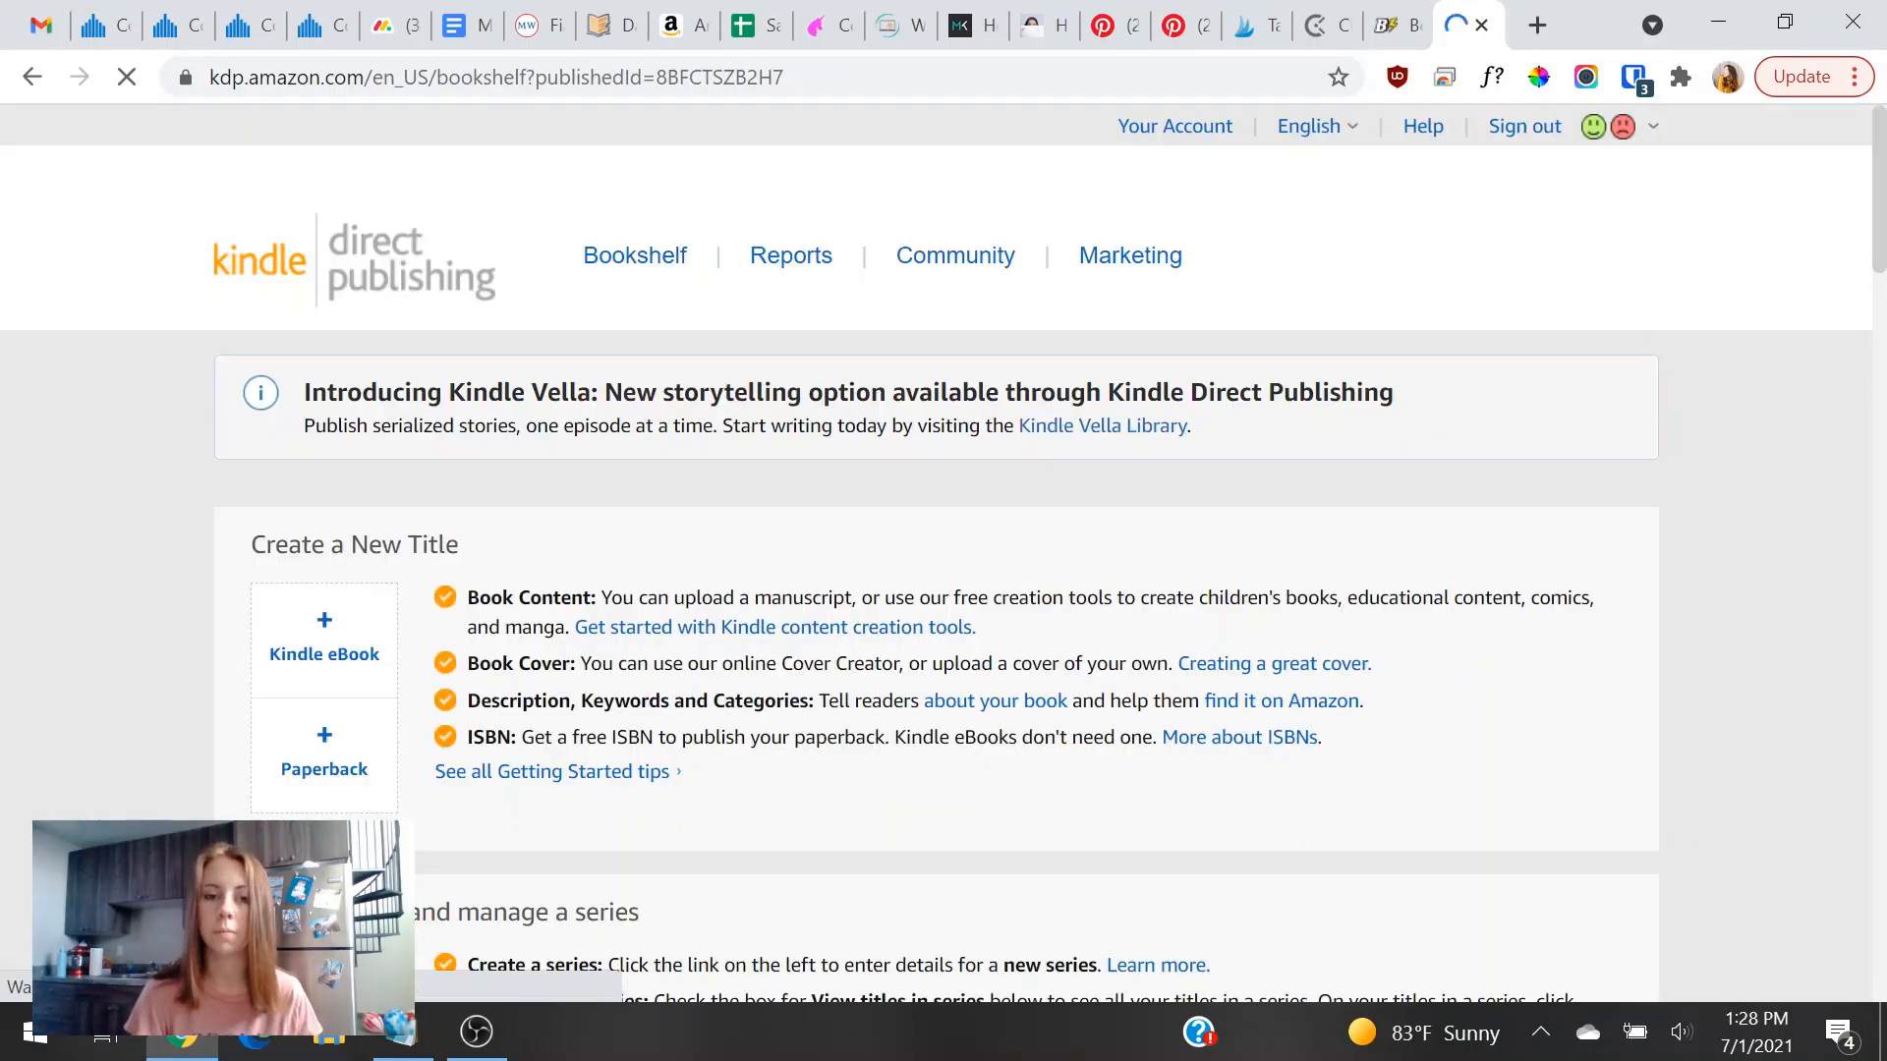
{"action": "scroll", "coordinate": [1094, 462], "scroll_direction": "down", "scroll_amount": 9}
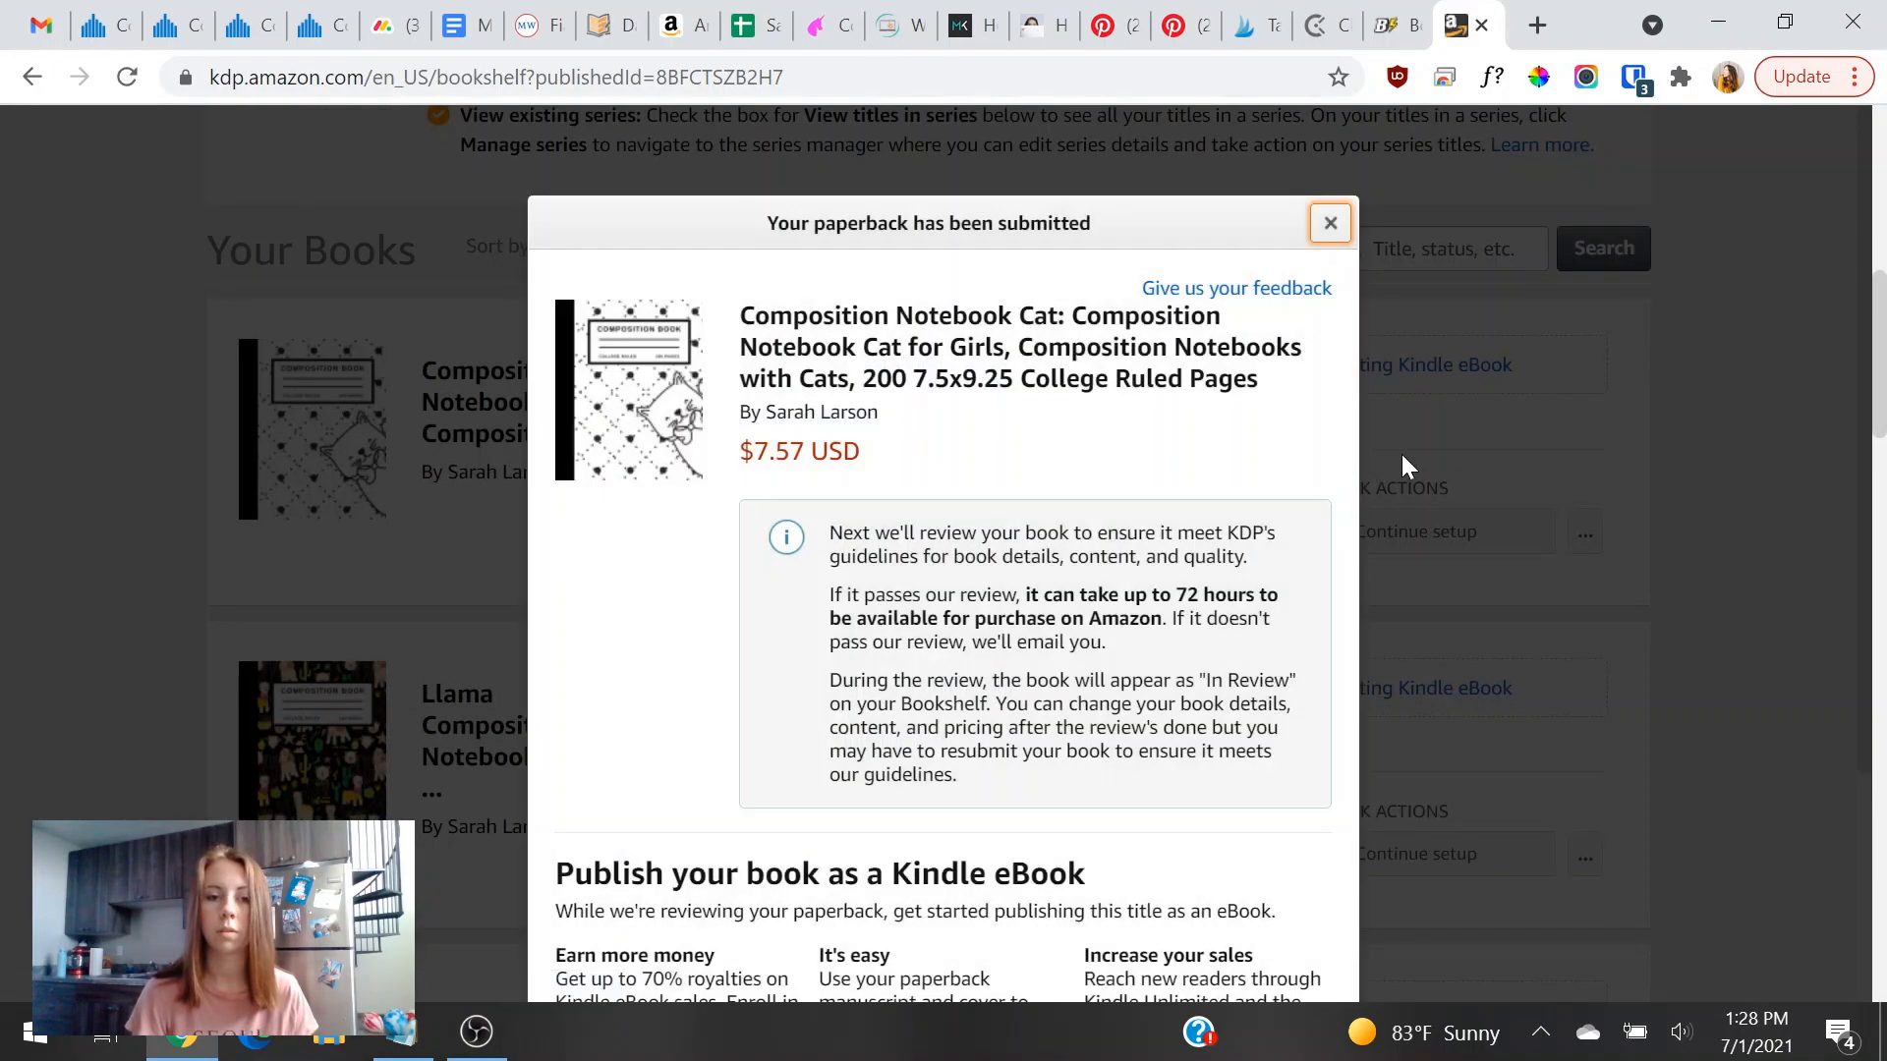
{"action": "left_click", "coordinate": [1405, 456]}
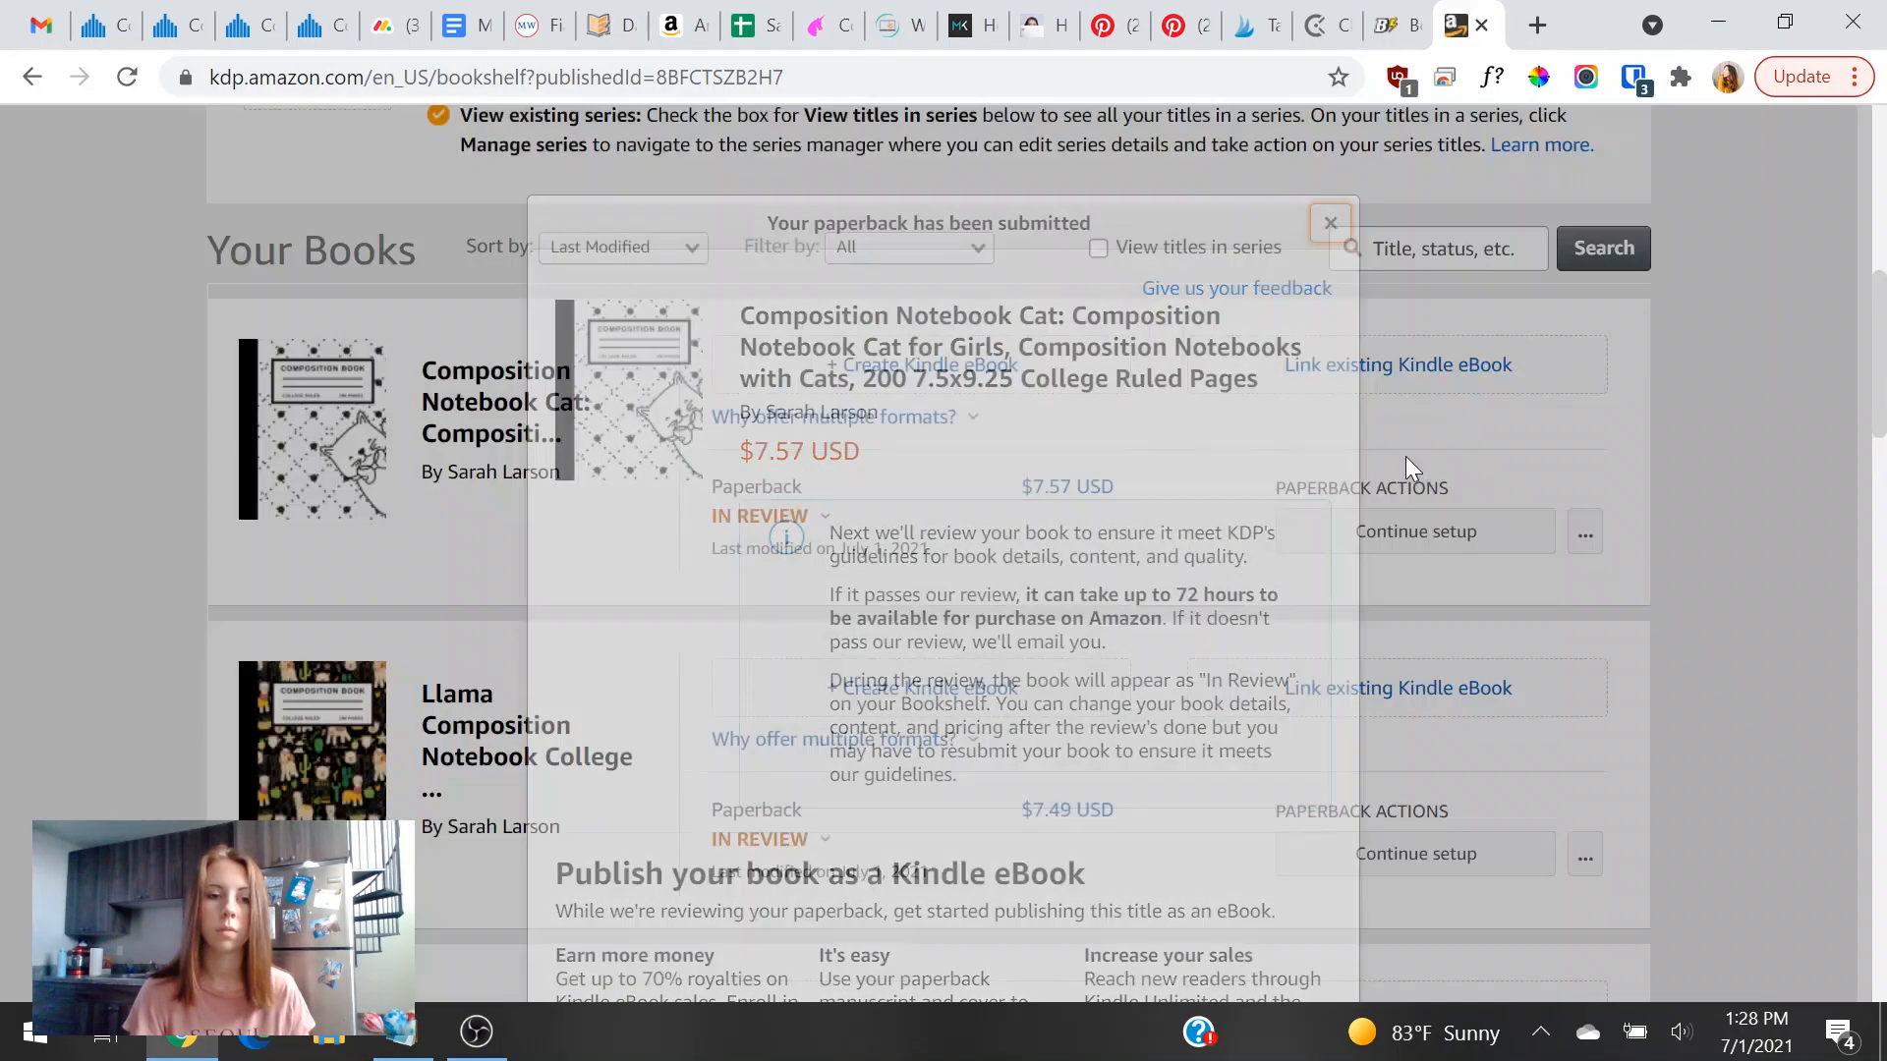
Examine the cat composition notebook's review status and the other titles listed on the bookshelf.
{"action": "left_click", "coordinate": [798, 595]}
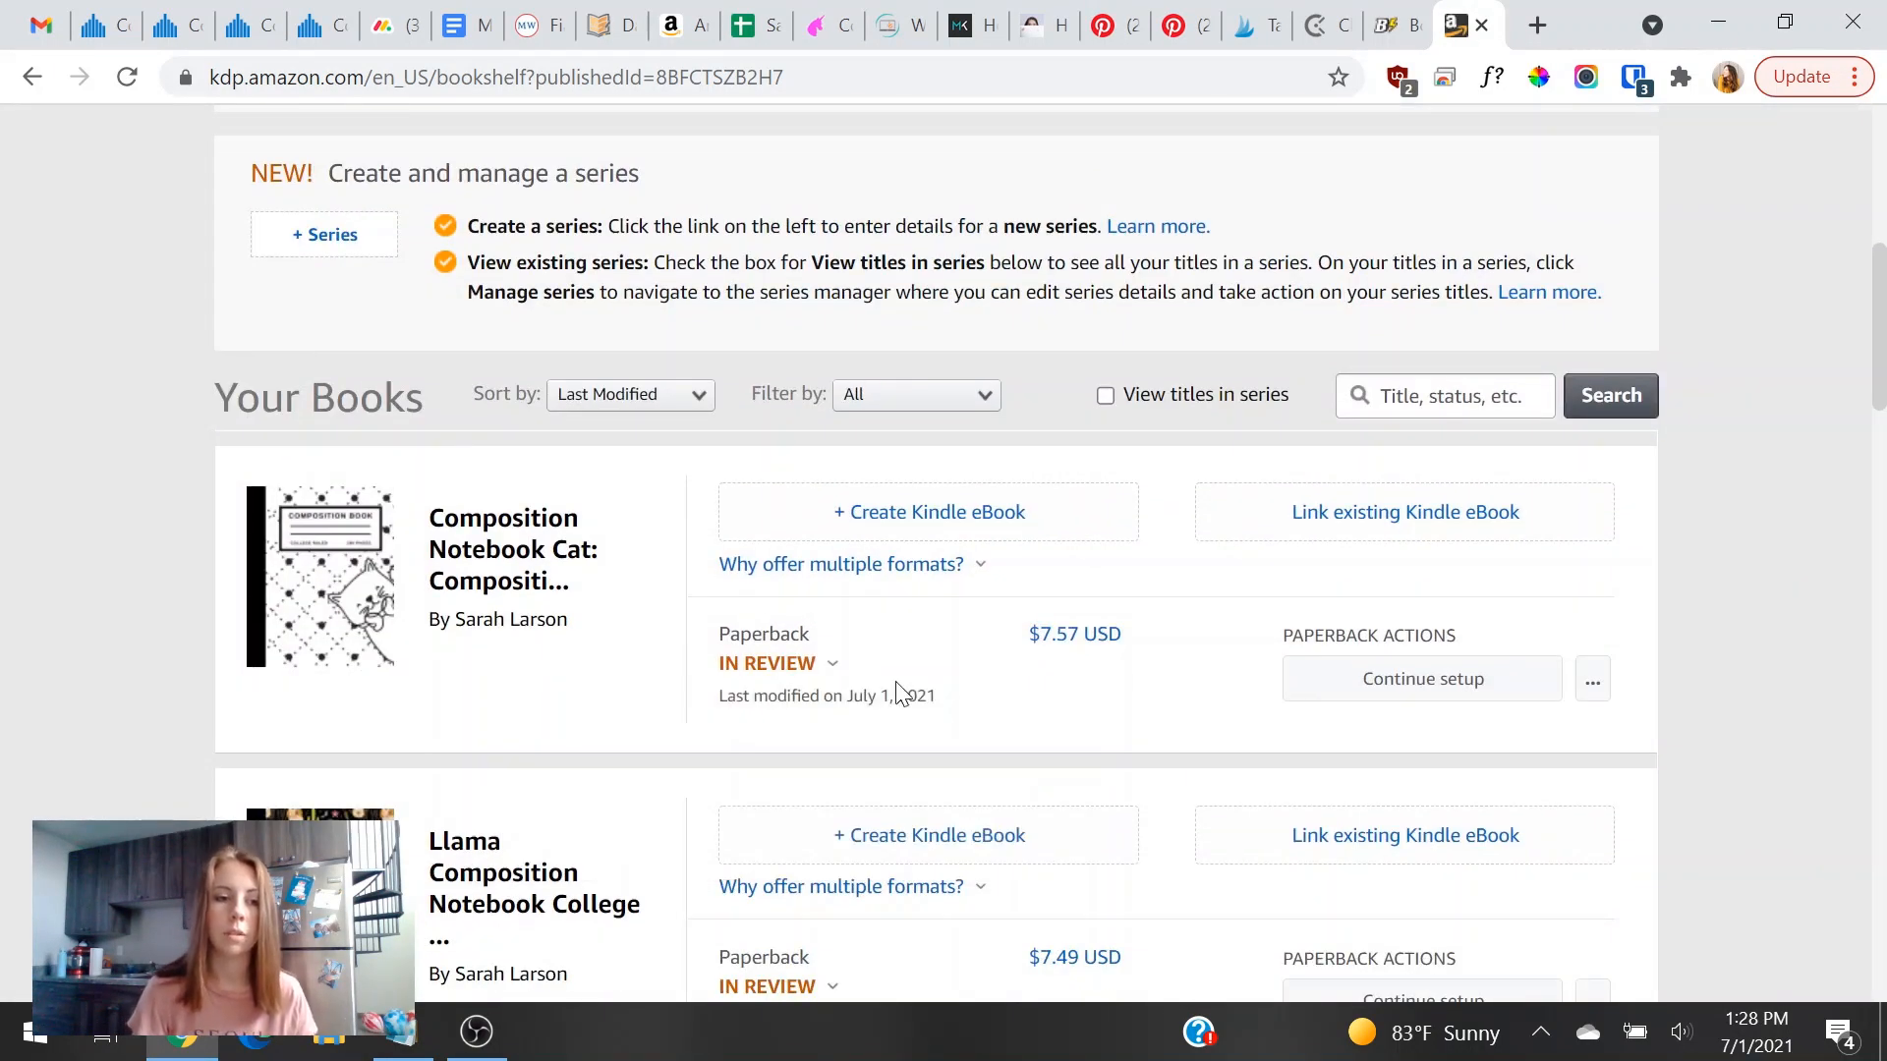
{"action": "mouse_move", "coordinate": [776, 656]}
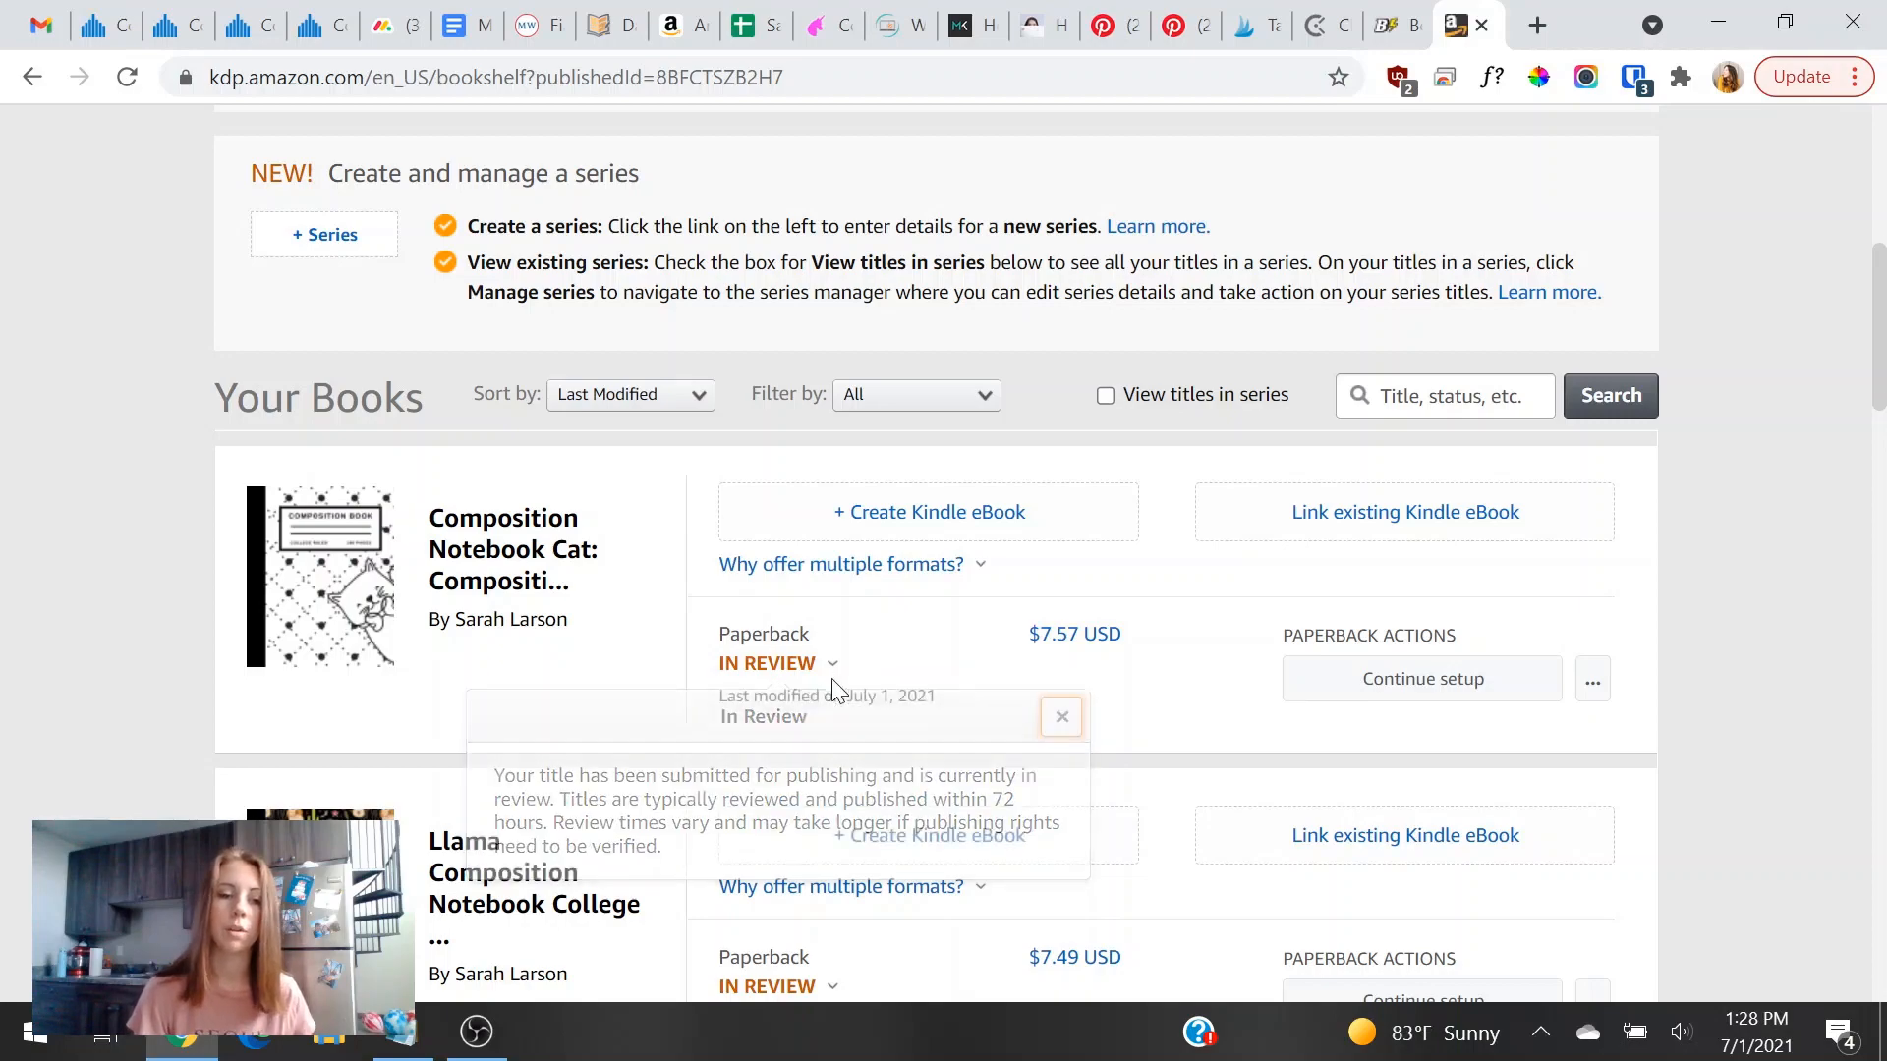
{"action": "left_click", "coordinate": [184, 552]}
{"action": "scroll", "coordinate": [1720, 440], "scroll_direction": "down", "scroll_amount": 6}
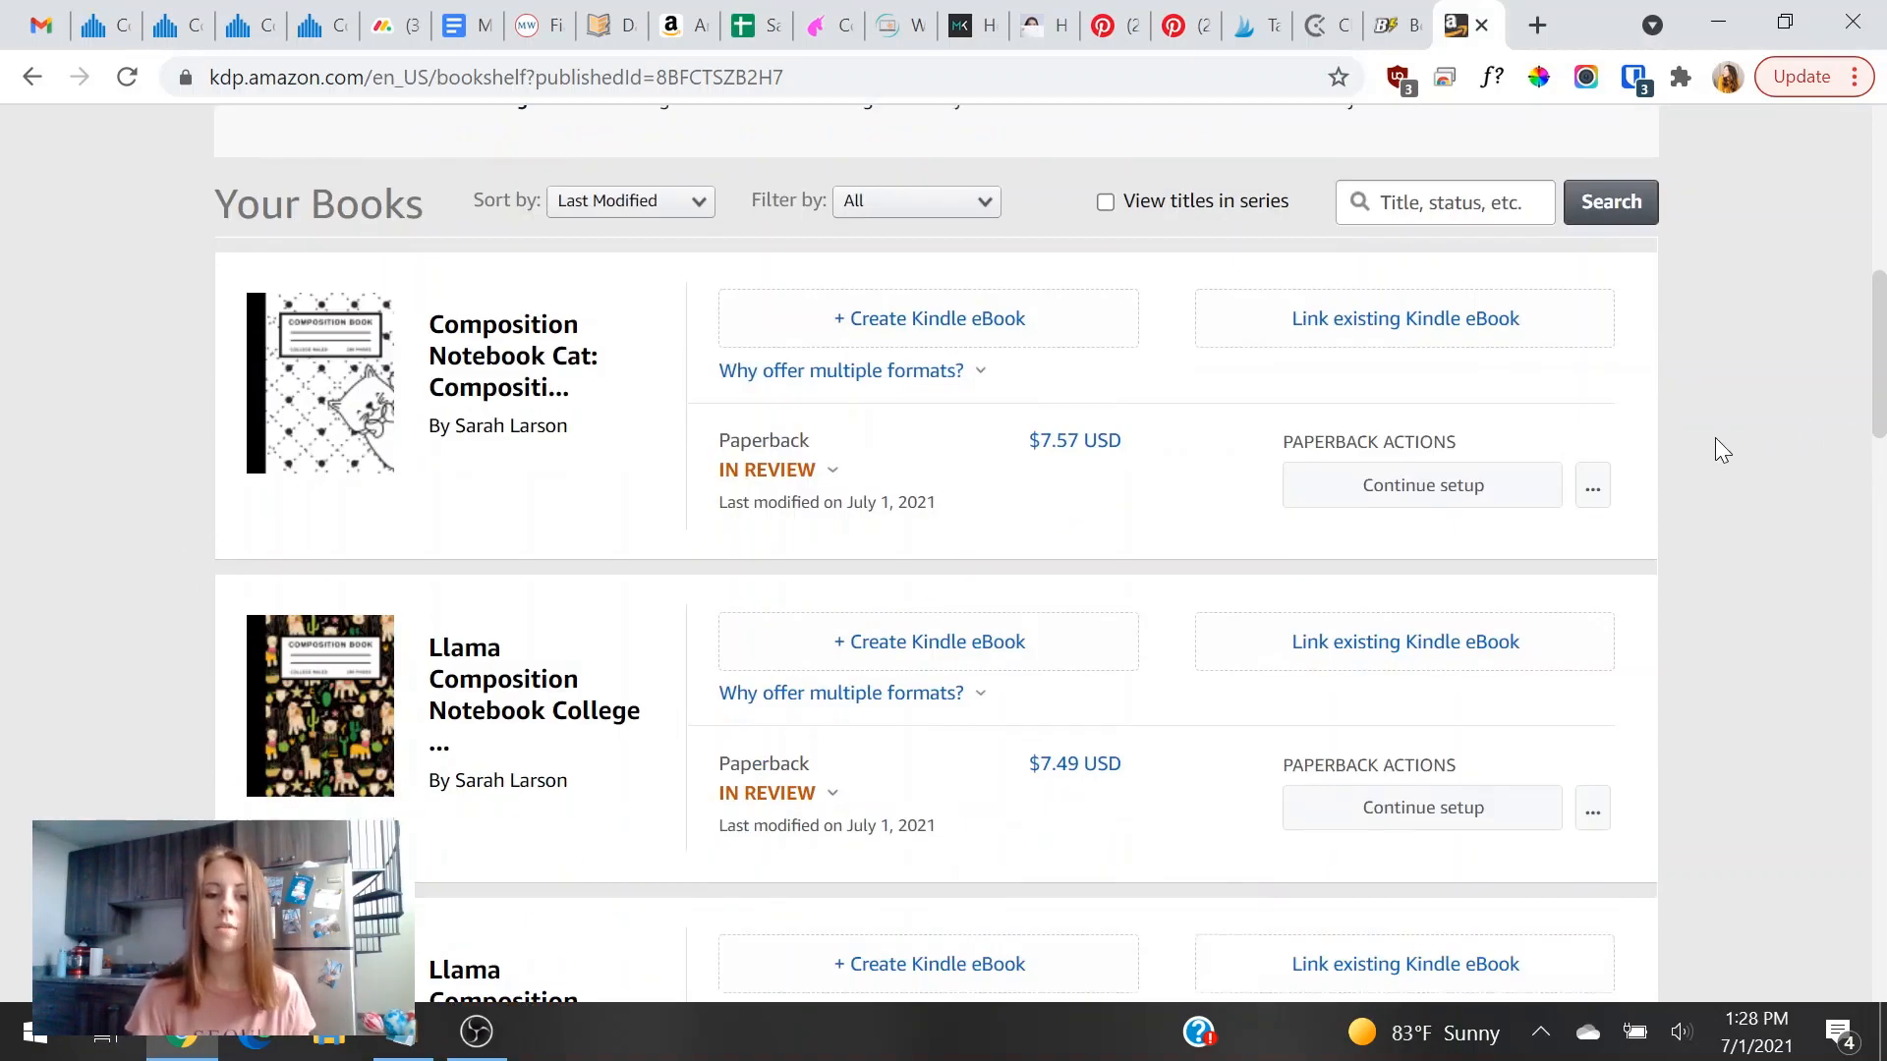
{"action": "scroll", "coordinate": [808, 523], "scroll_direction": "down", "scroll_amount": 6}
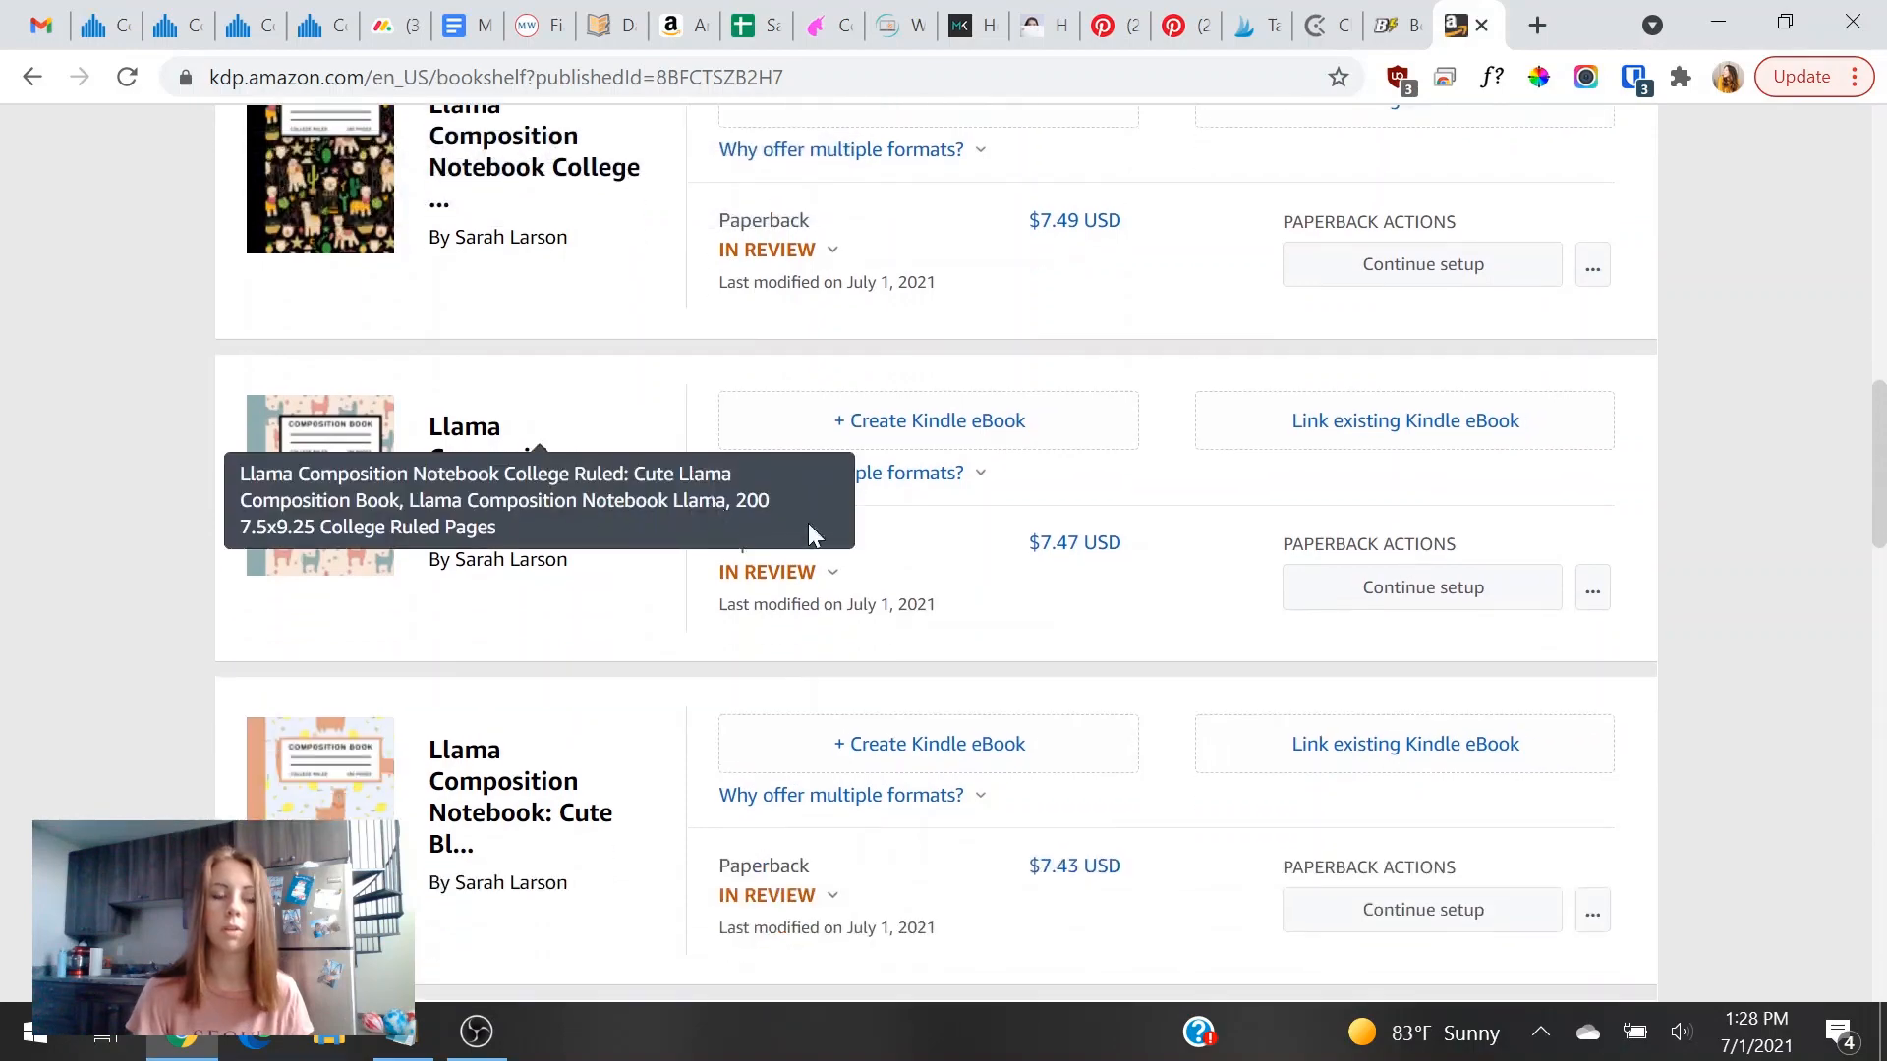
{"action": "scroll", "coordinate": [943, 565], "scroll_direction": "up", "scroll_amount": 8}
{"action": "scroll", "coordinate": [1086, 634], "scroll_direction": "up", "scroll_amount": 3}
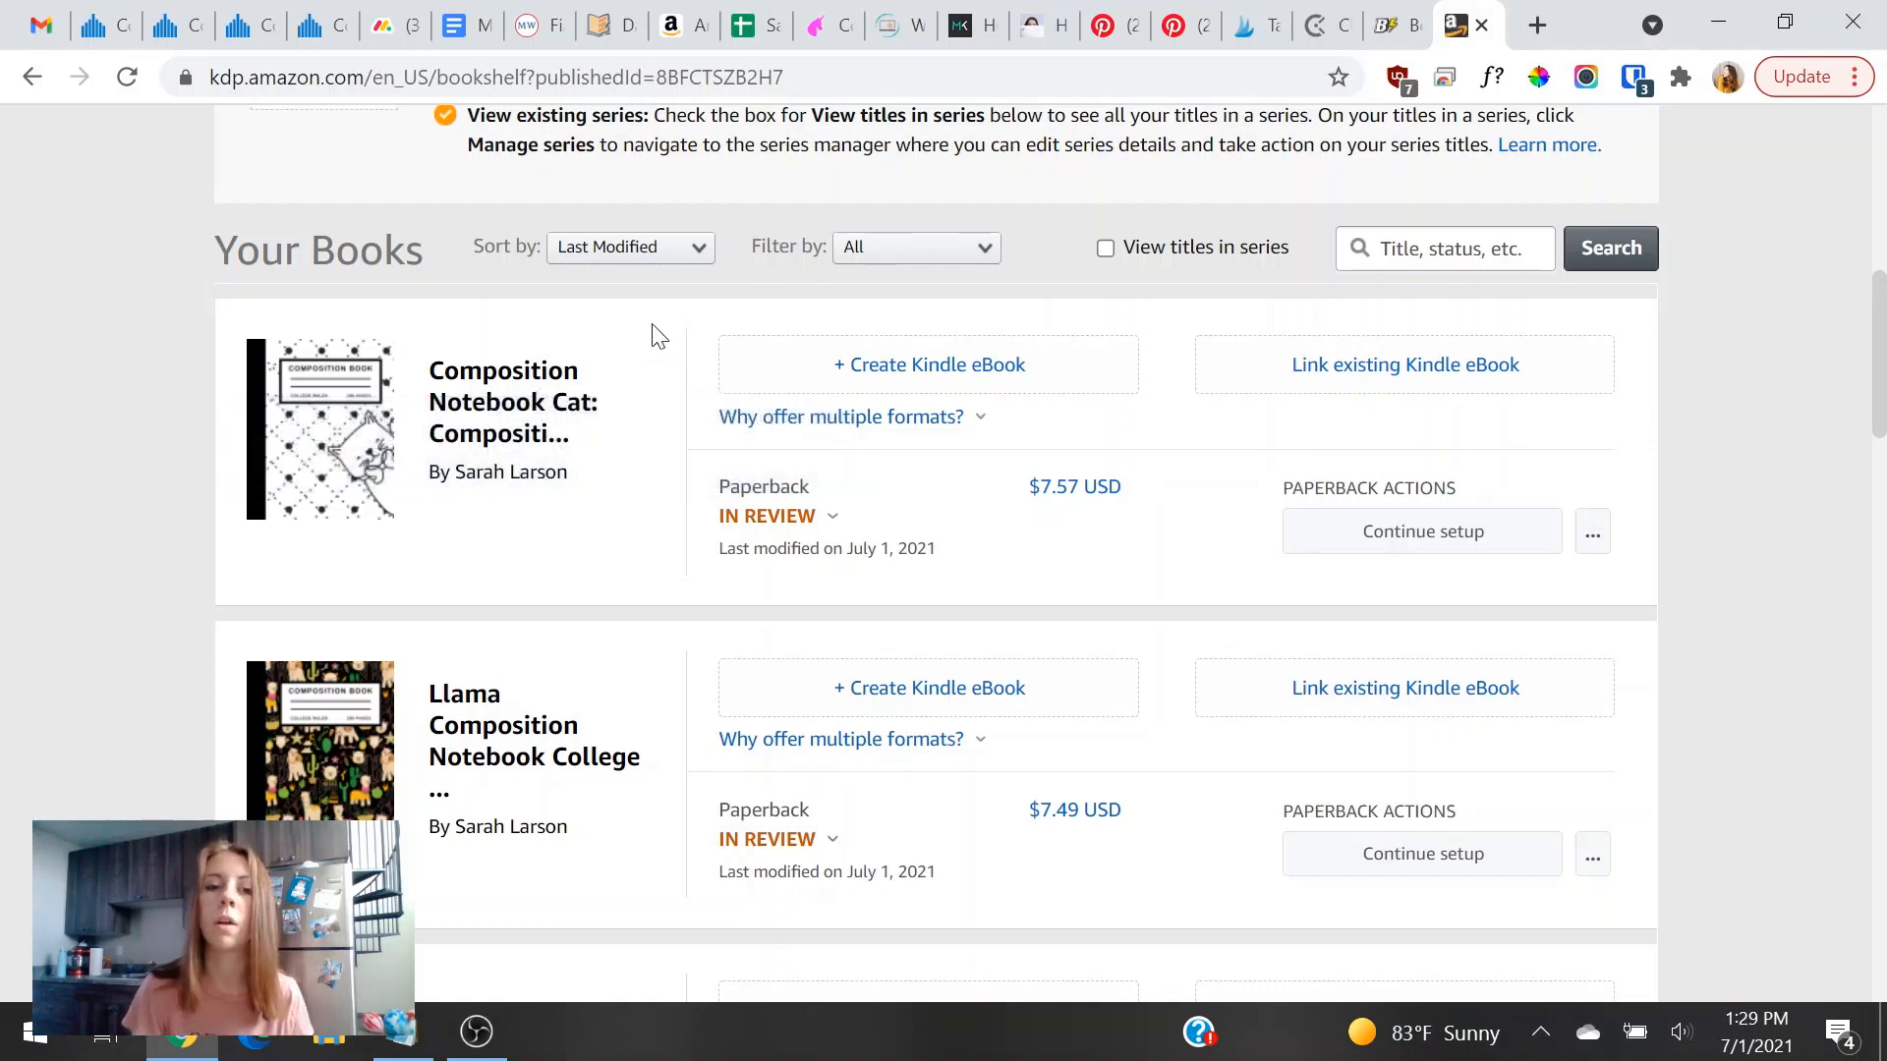
{"action": "mouse_move", "coordinate": [874, 389]}
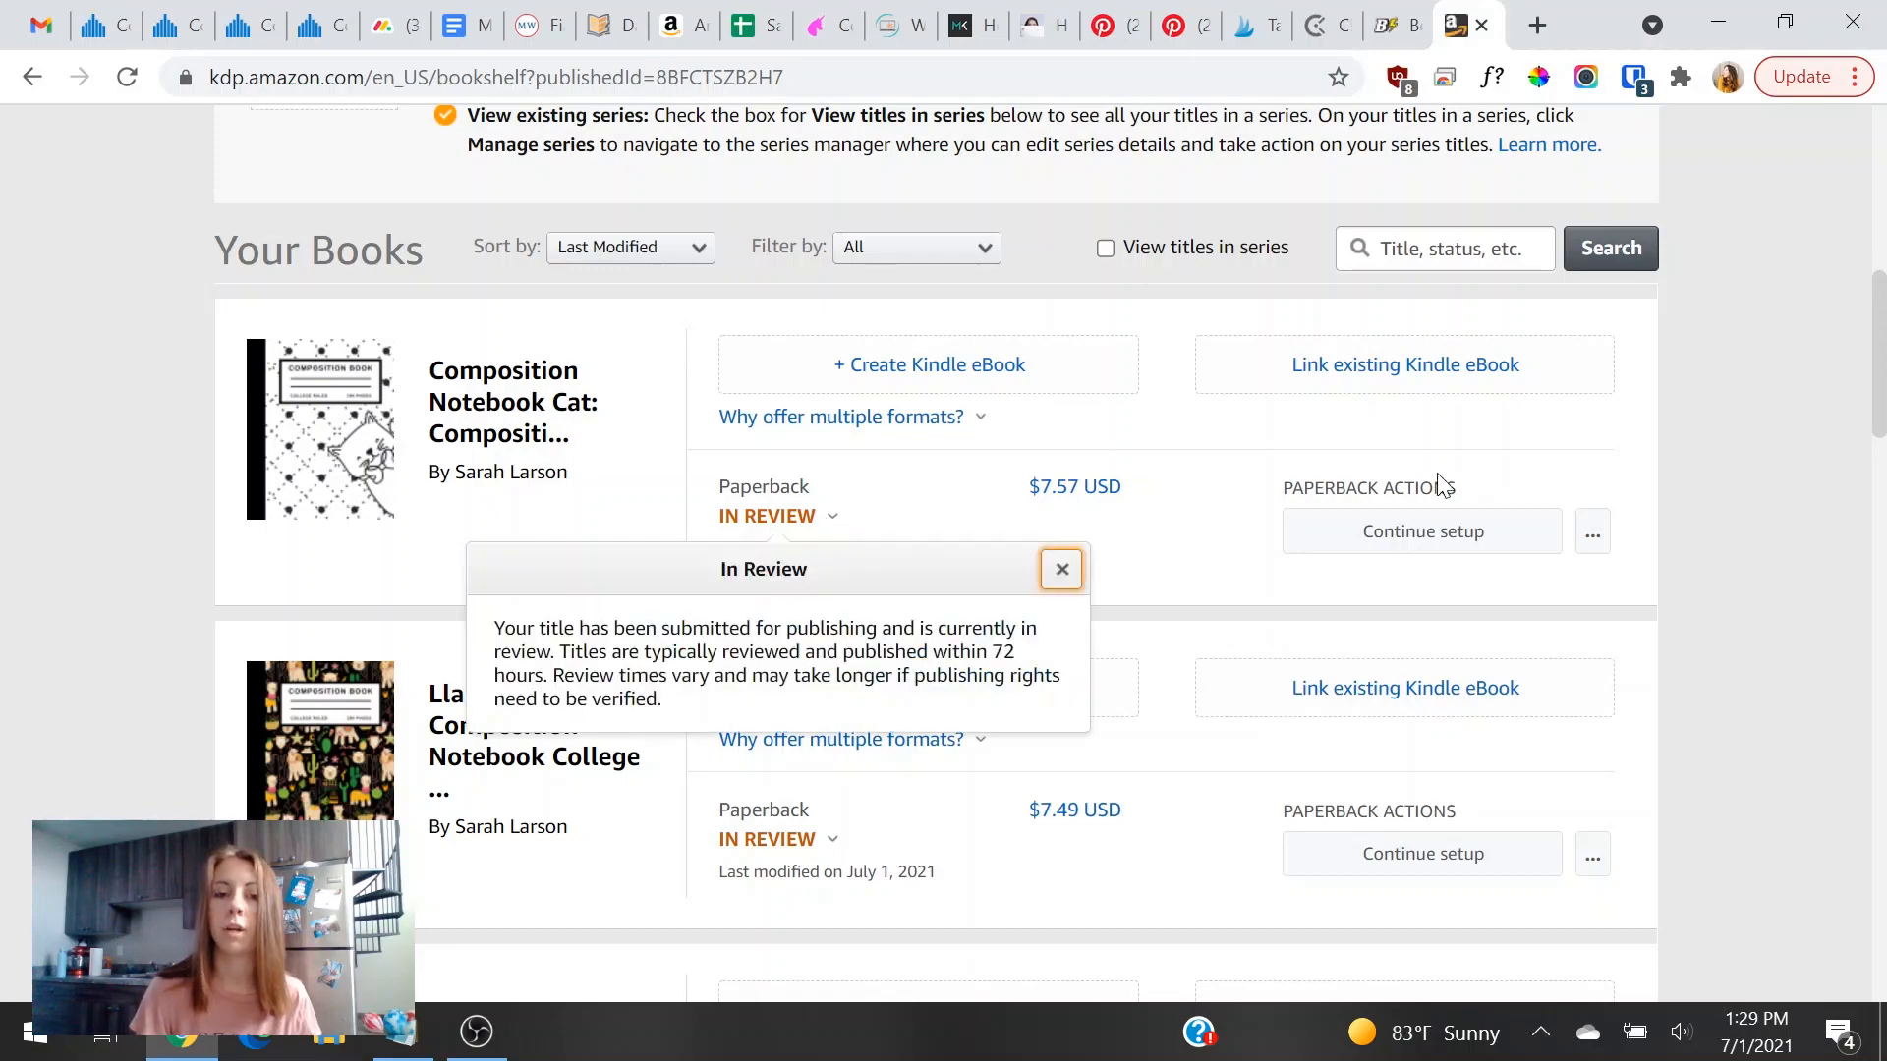
{"action": "scroll", "coordinate": [286, 468], "scroll_direction": "up", "scroll_amount": 6}
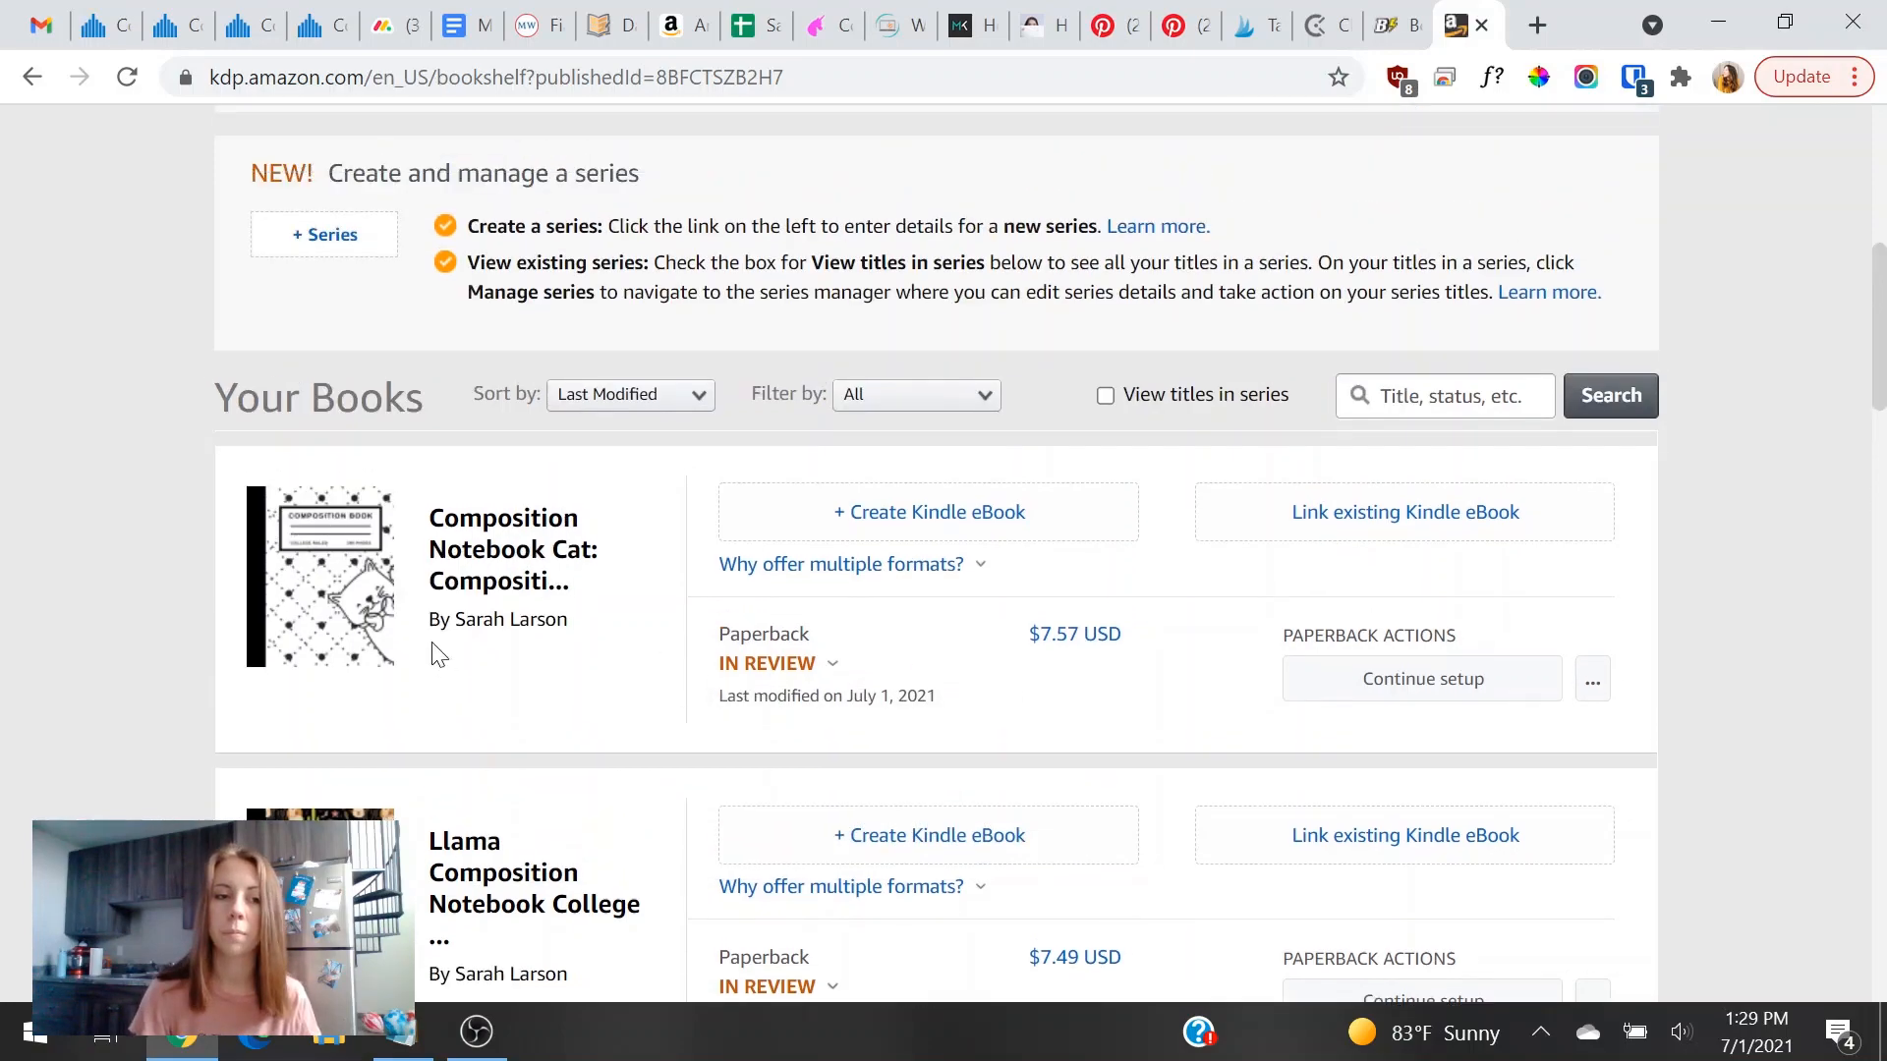
{"action": "scroll", "coordinate": [460, 710], "scroll_direction": "down", "scroll_amount": 3}
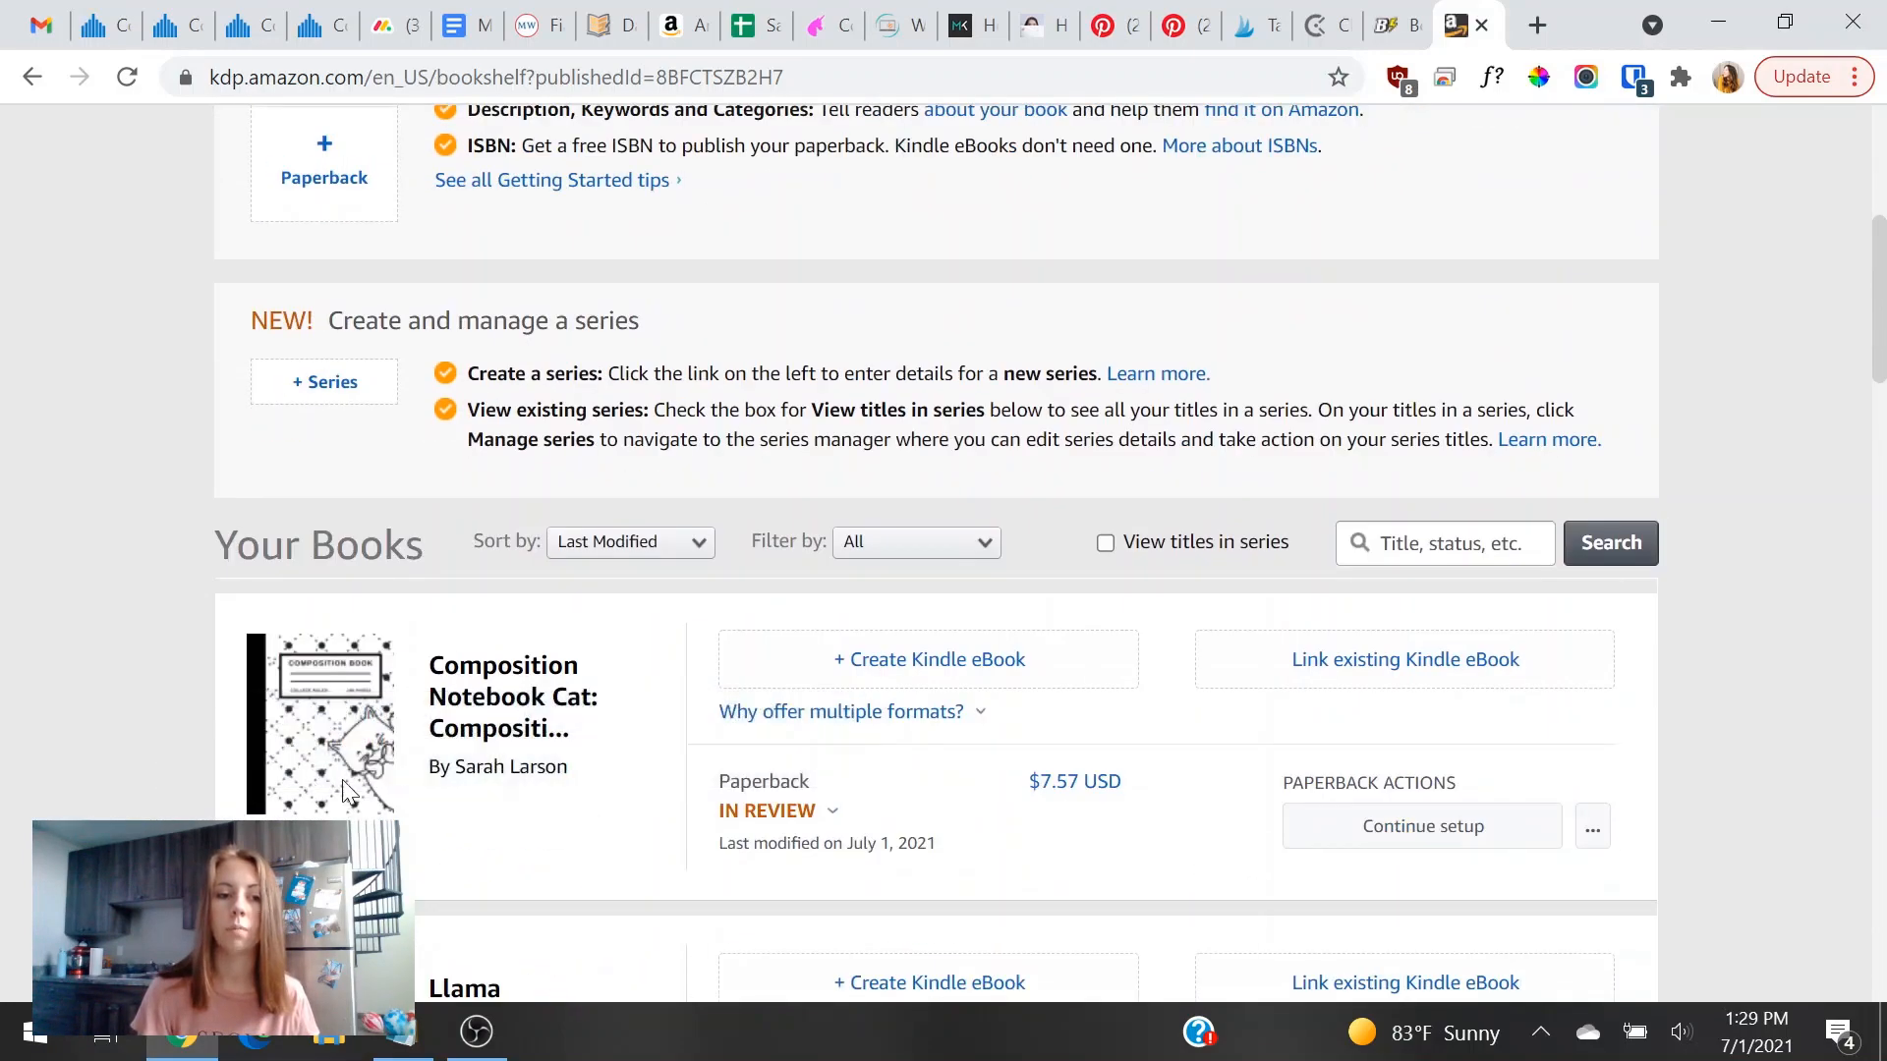
{"action": "scroll", "coordinate": [374, 761], "scroll_direction": "up", "scroll_amount": 6}
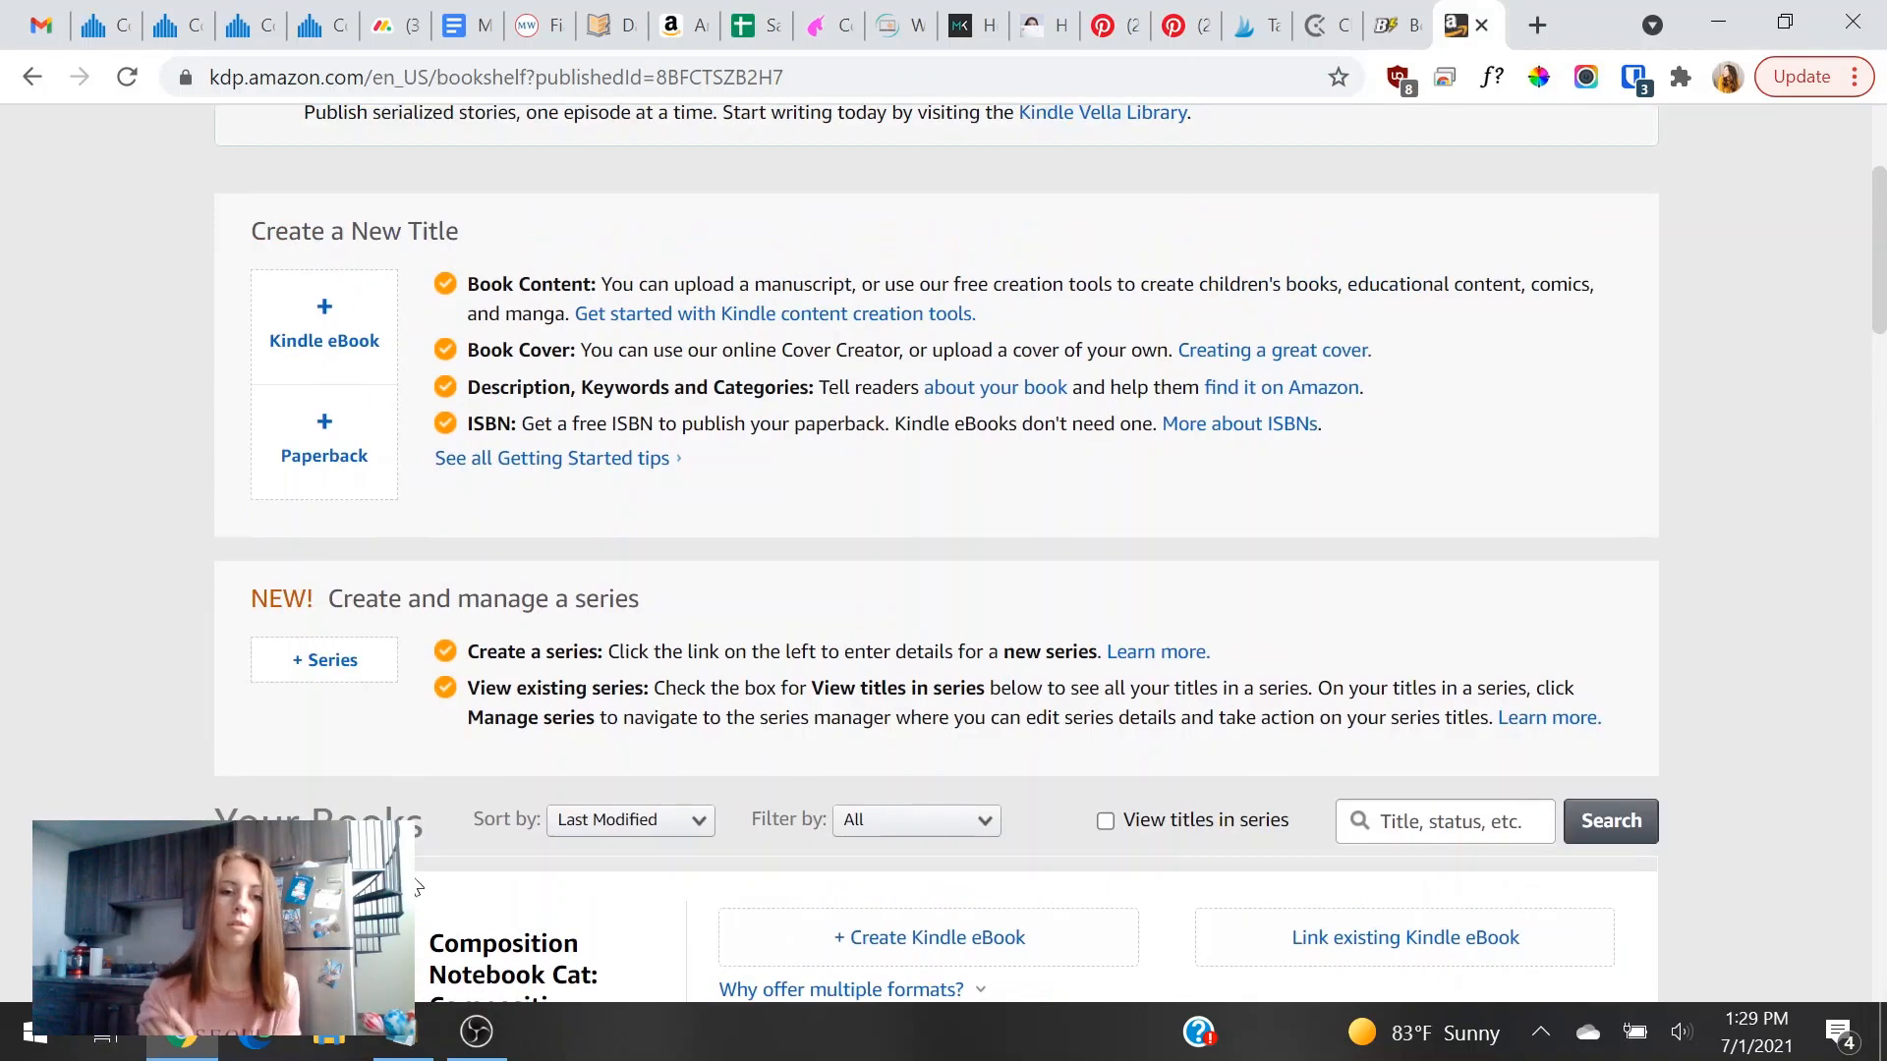
{"action": "scroll", "coordinate": [826, 236], "scroll_direction": "down", "scroll_amount": 8}
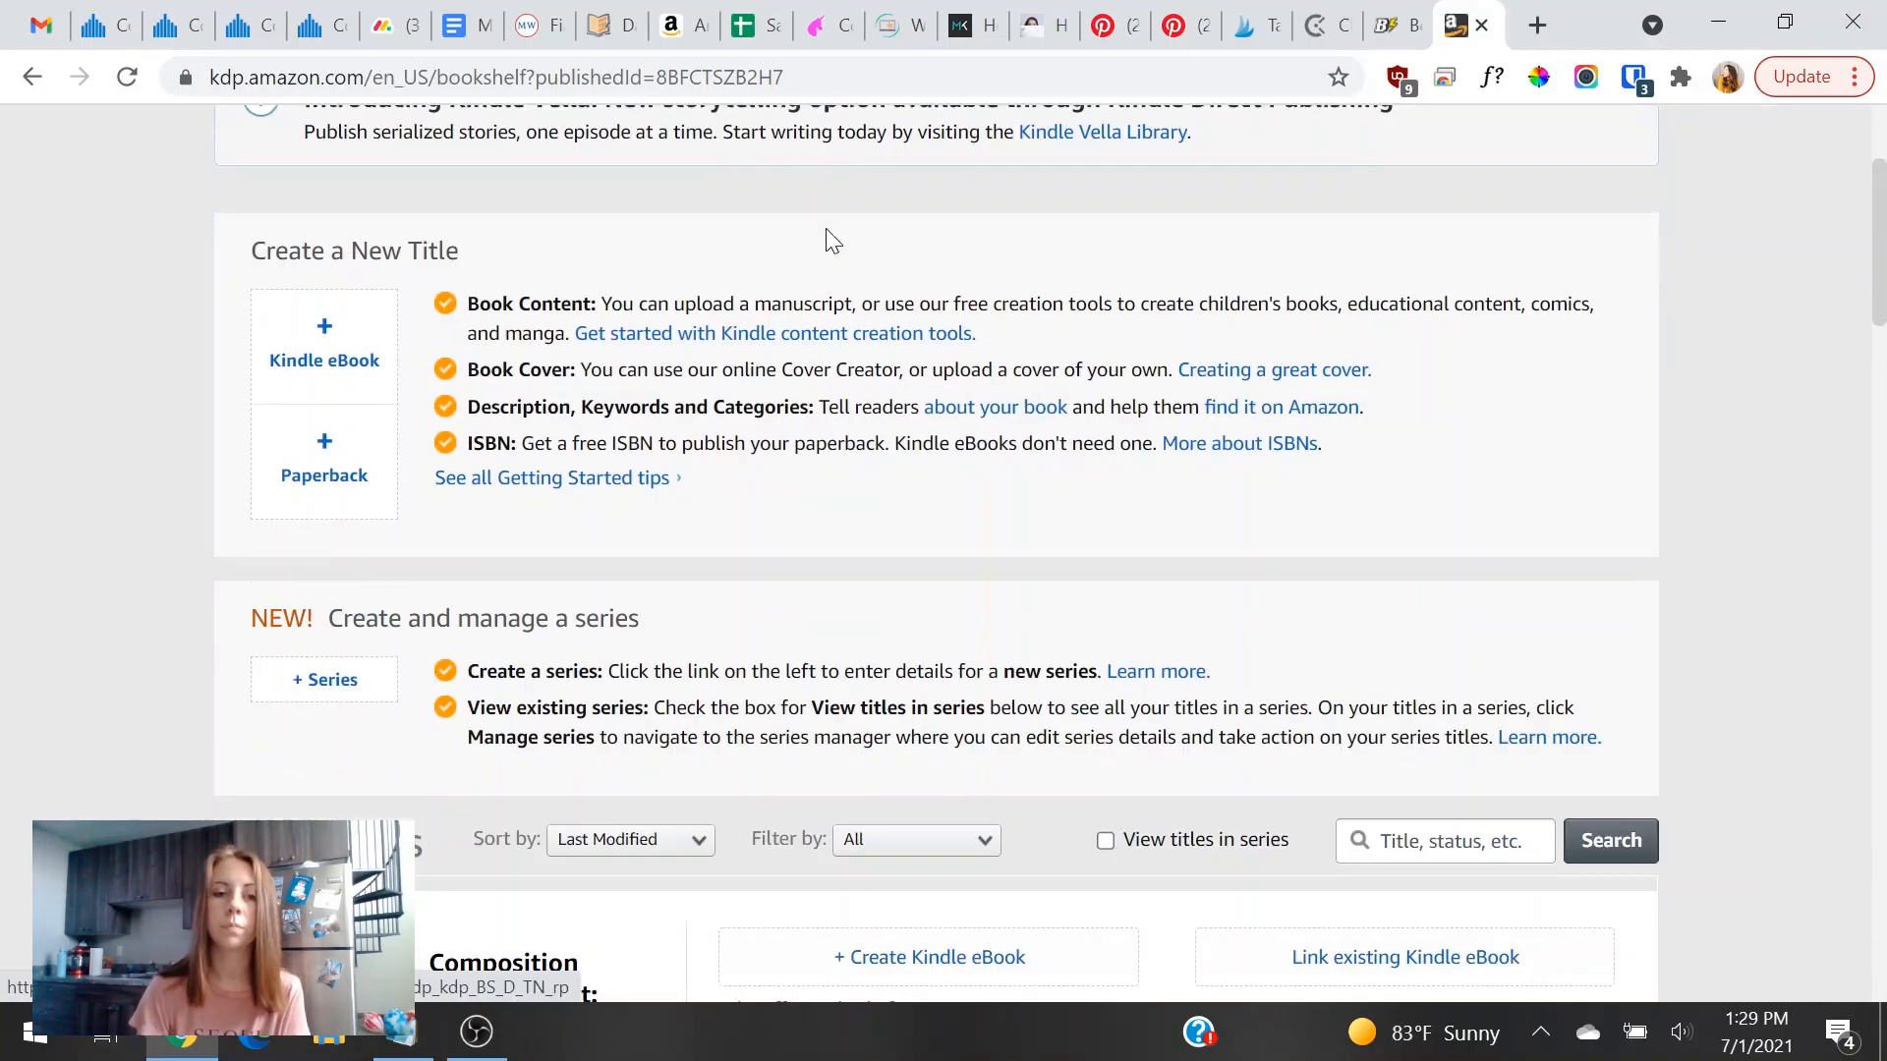